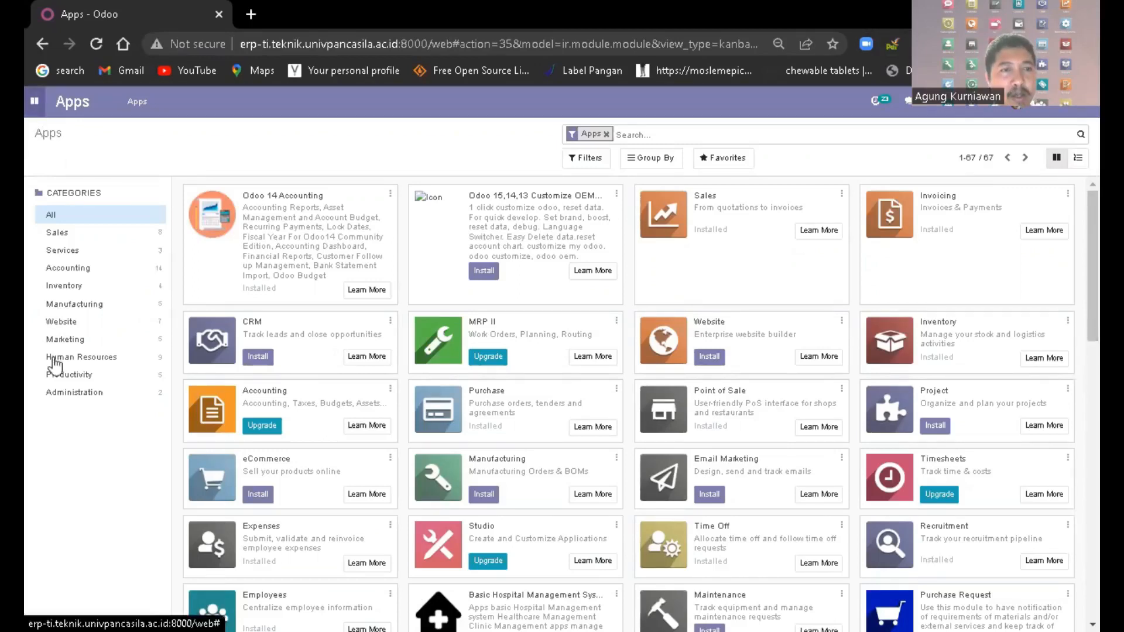
left_click(340, 356)
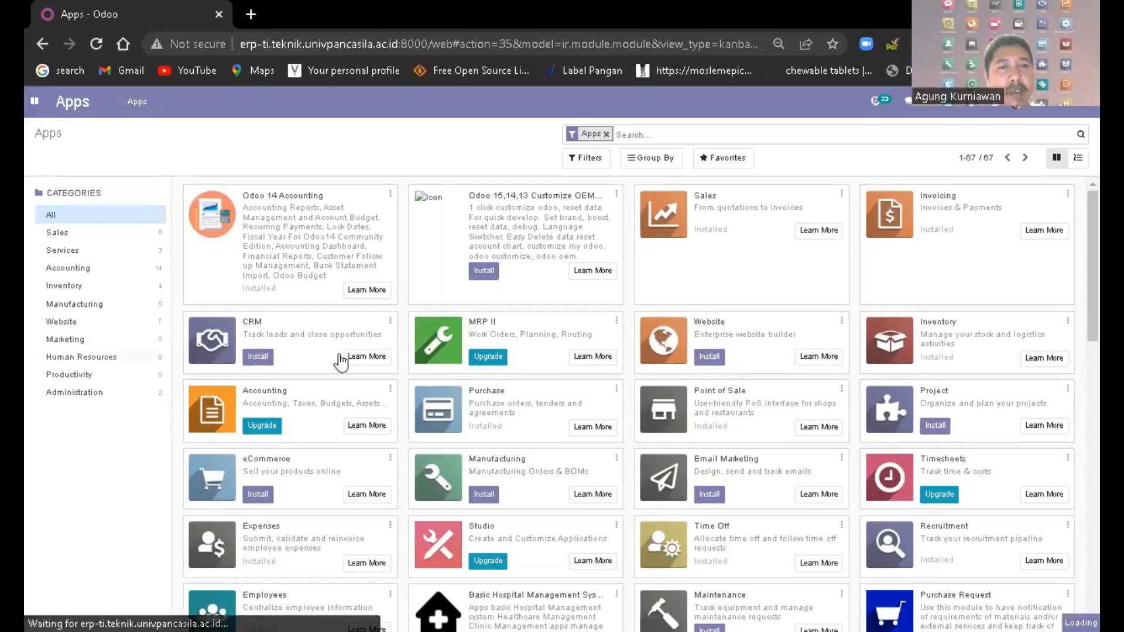
left_click(119, 360)
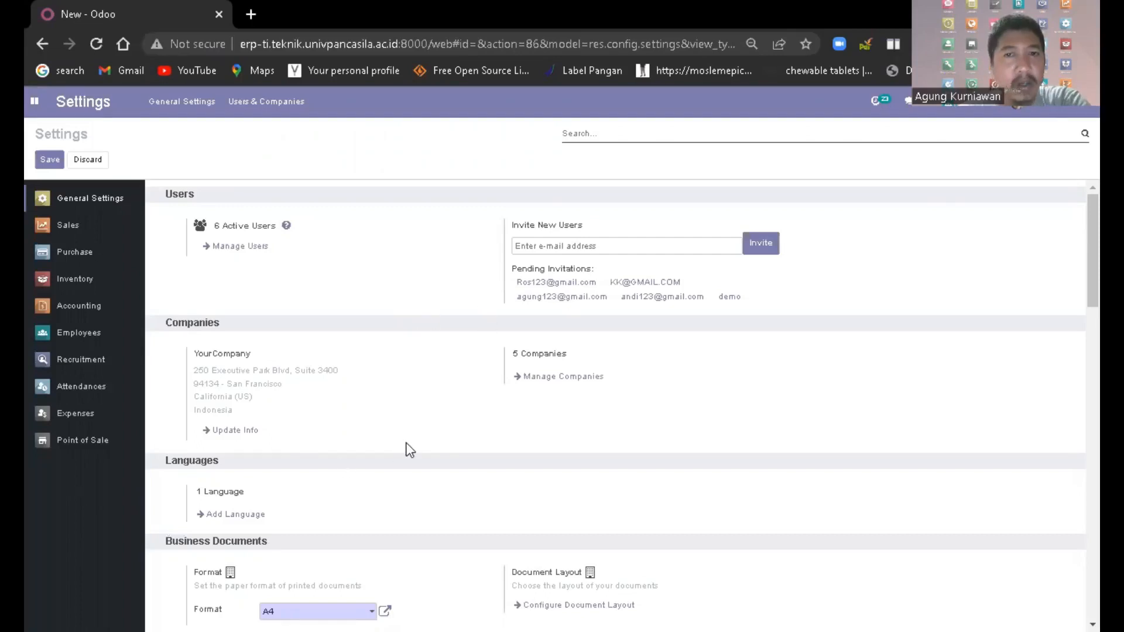
Step: Open the first internal user's record from the users list and examine the access rights assigned for each application
left_click(266, 127)
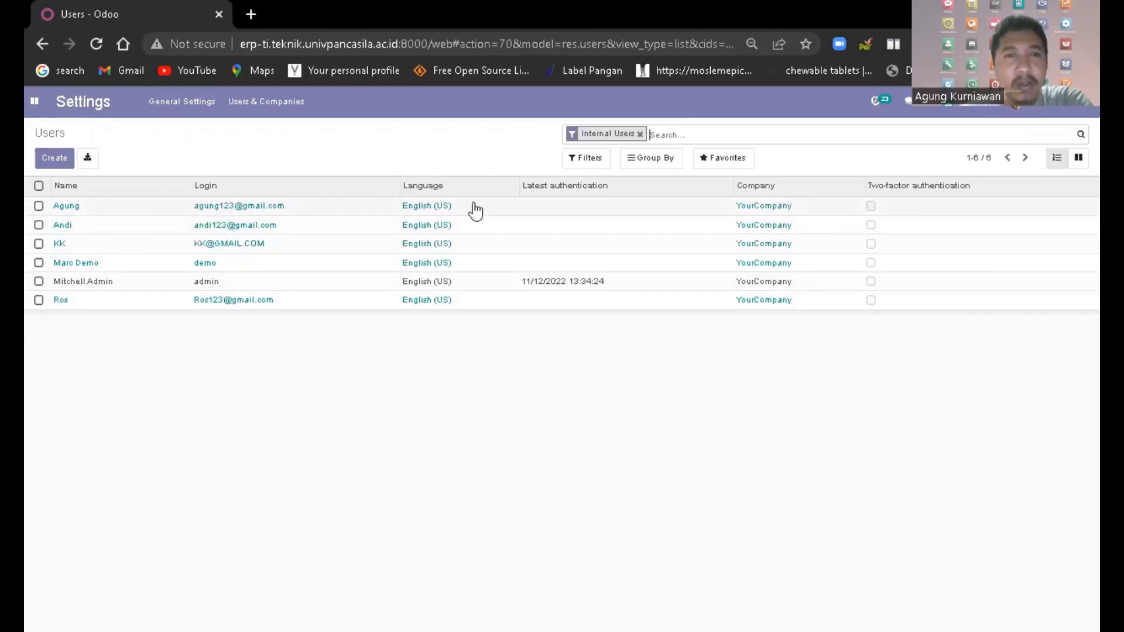
left_click(242, 212)
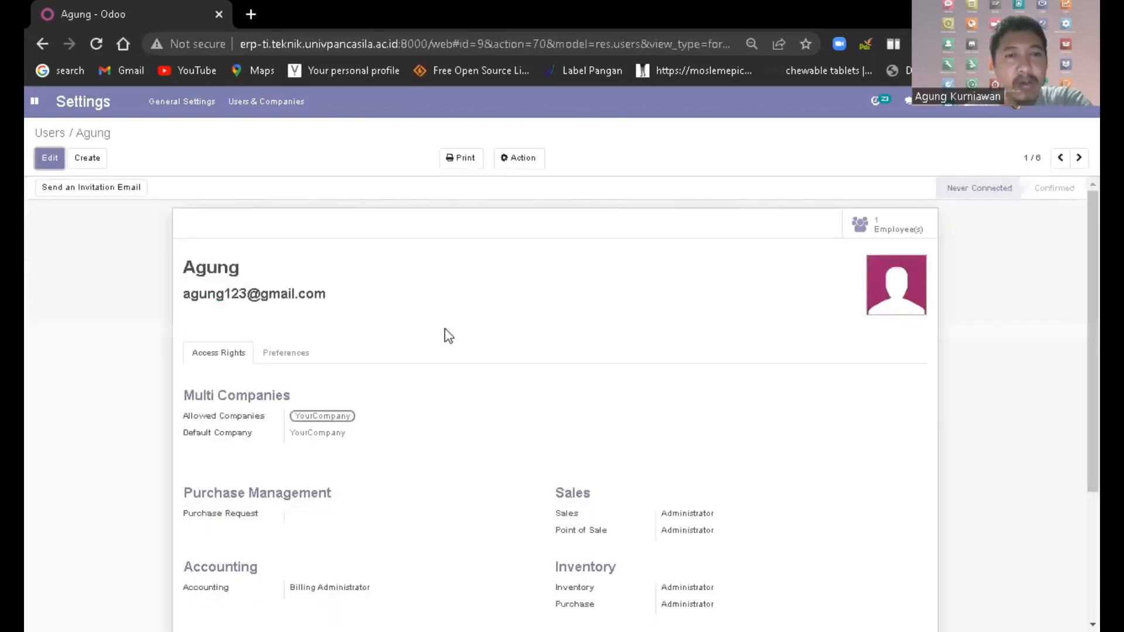
scroll(449, 336, "down", 2)
scroll(449, 336, "down", 2)
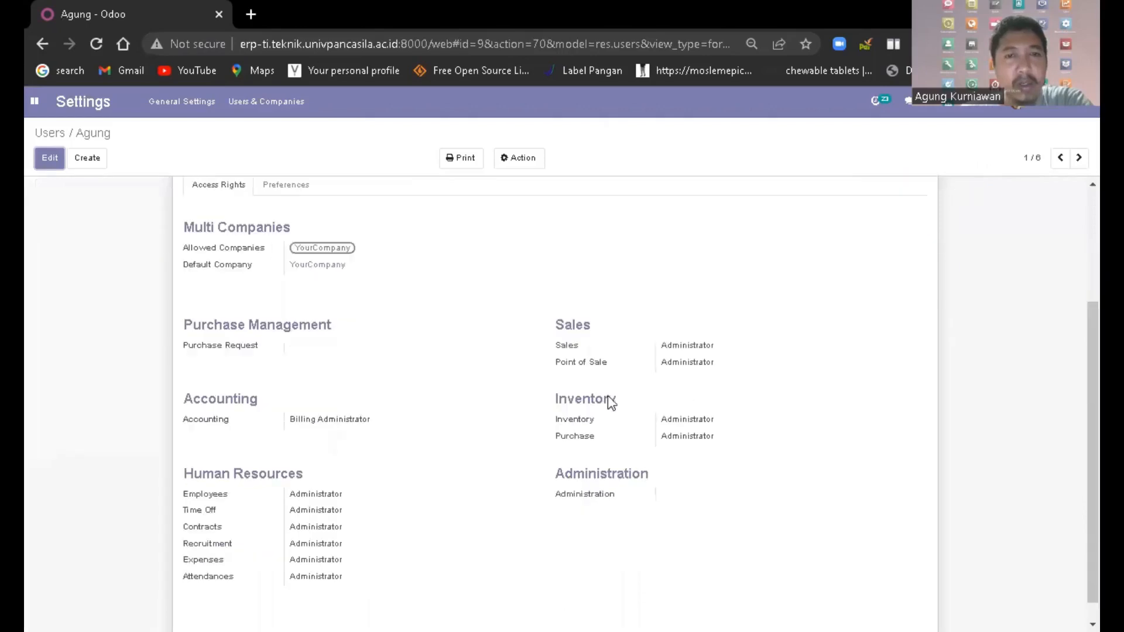
scroll(454, 491, "down", 1)
scroll(451, 487, "up", 4)
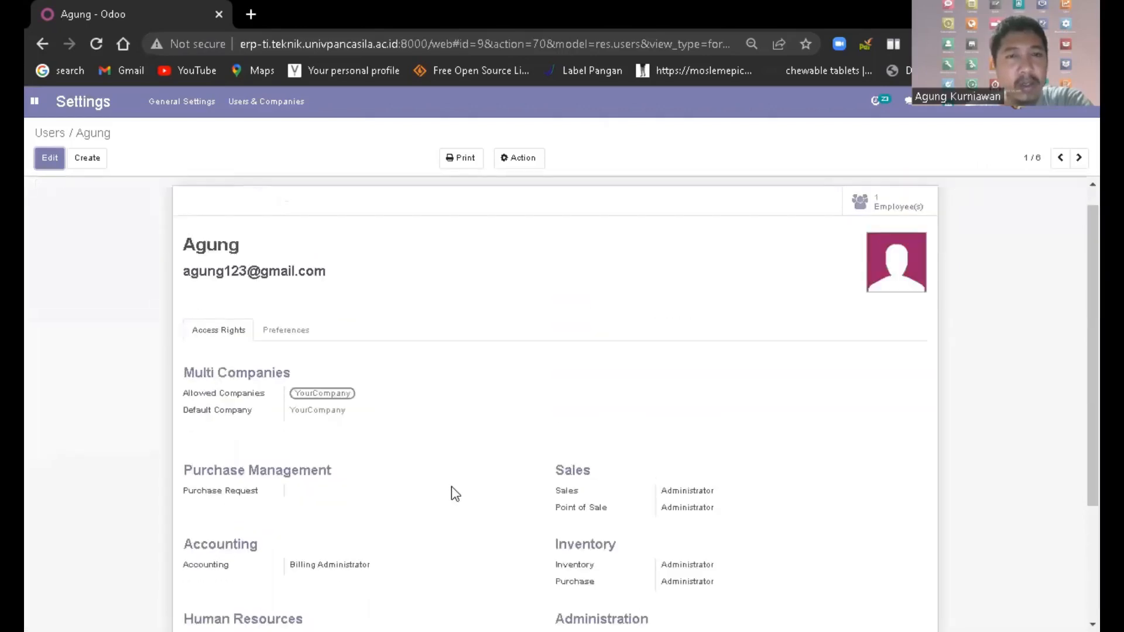
scroll(735, 334, "up", 1)
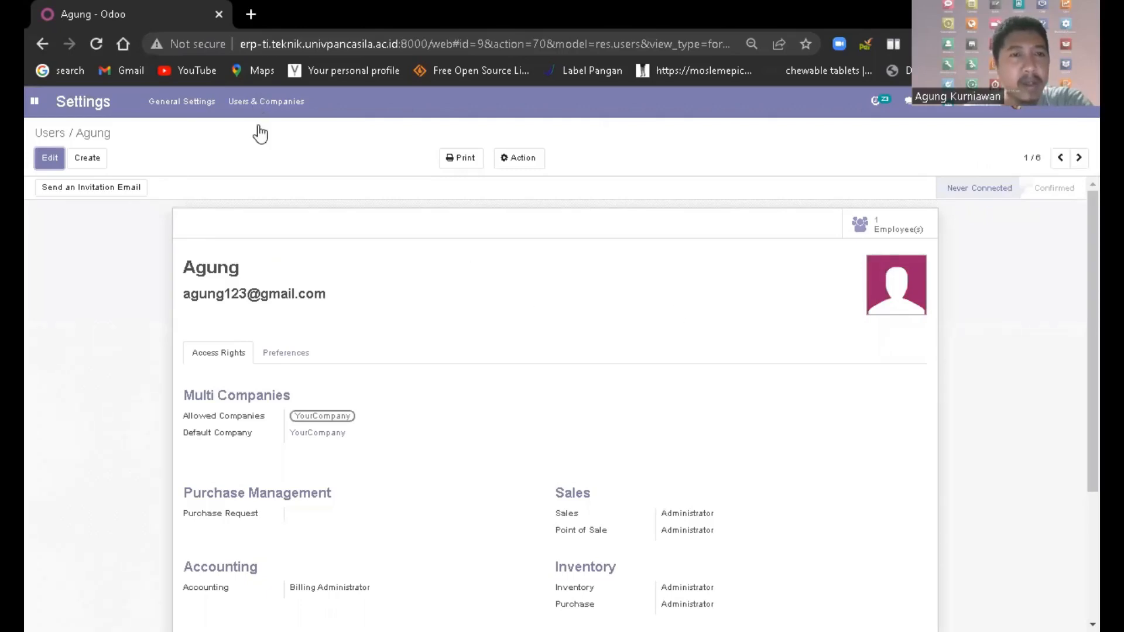
scroll(597, 536, "down", 3)
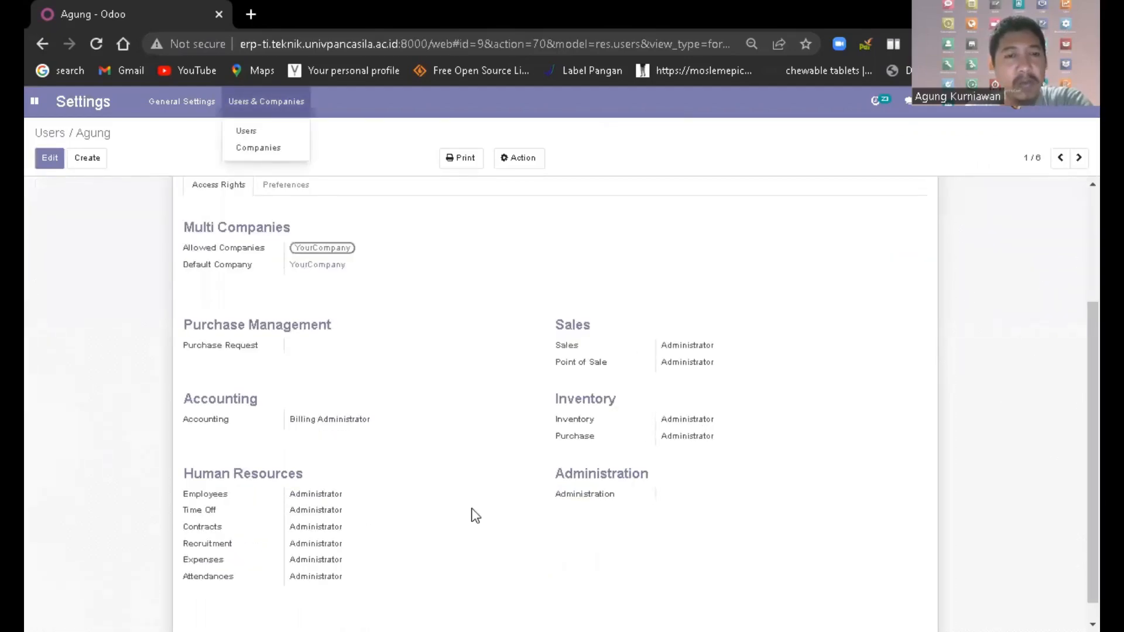
scroll(410, 281, "up", 3)
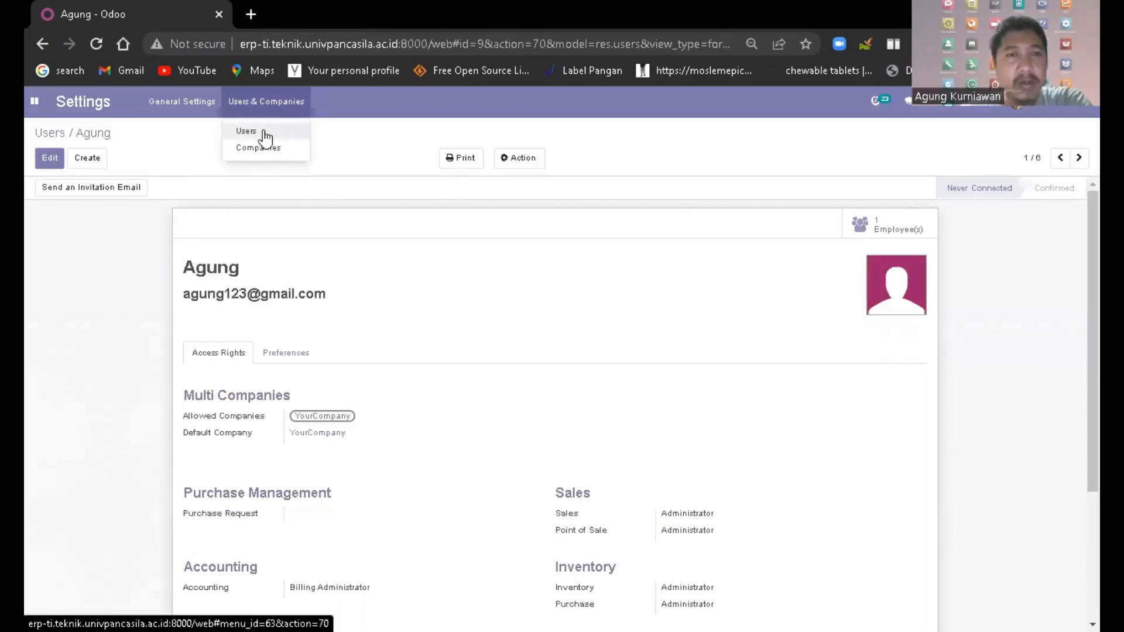
Step: Return to the users list and open the employee record linked to the first user
left_click(266, 135)
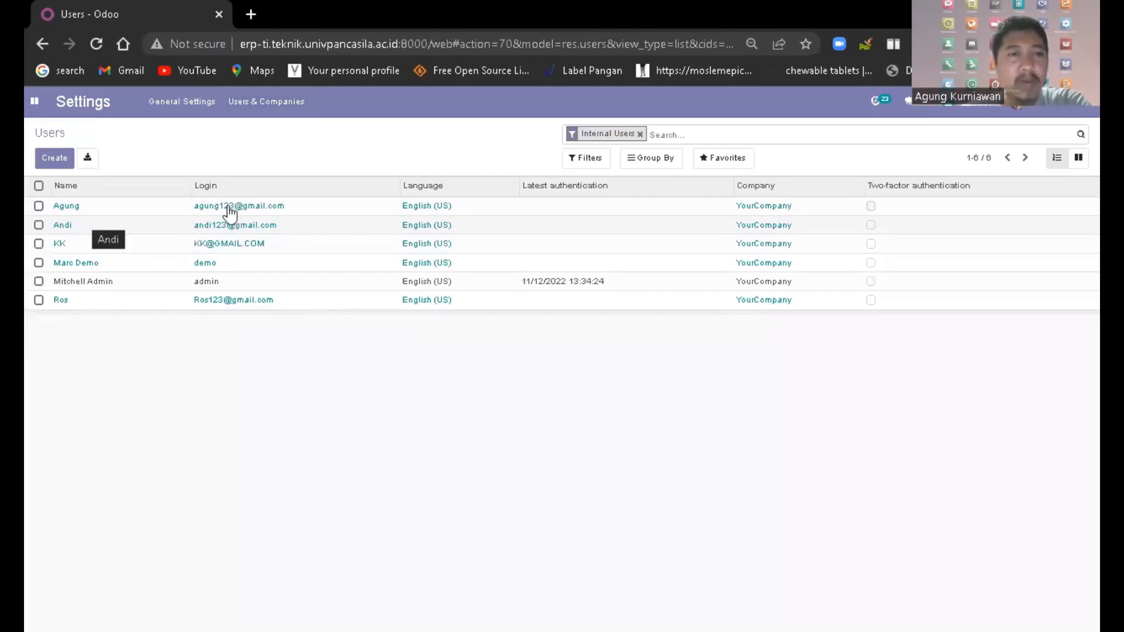
left_click(107, 207)
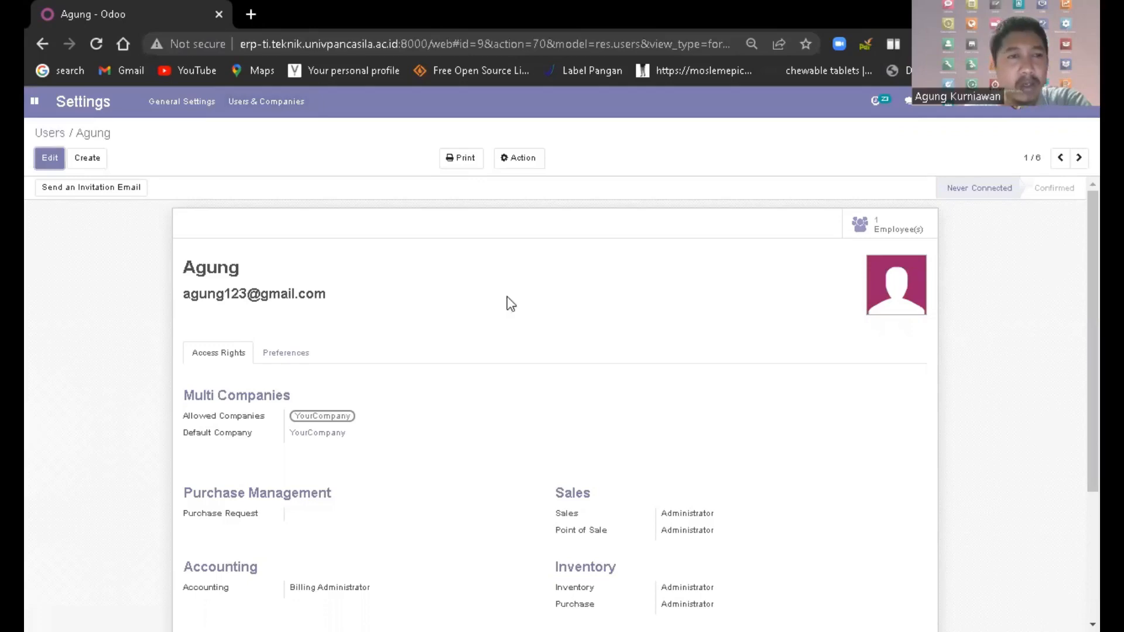
left_click(861, 227)
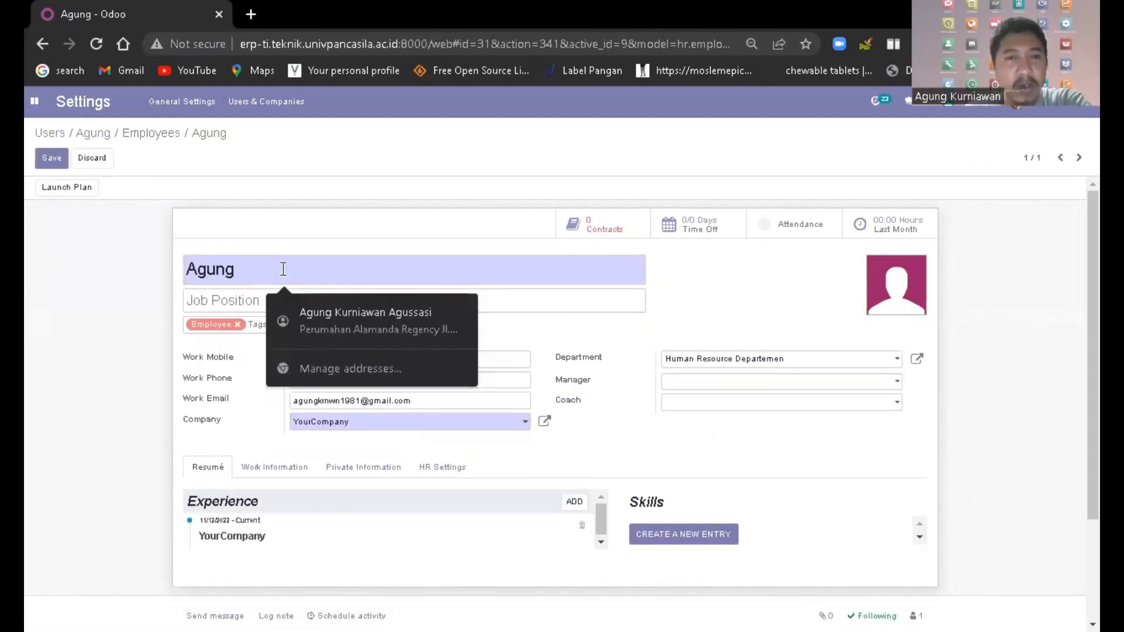
Step: Inspect the name, job position and available department choices in the first user's employee record
left_click(654, 284)
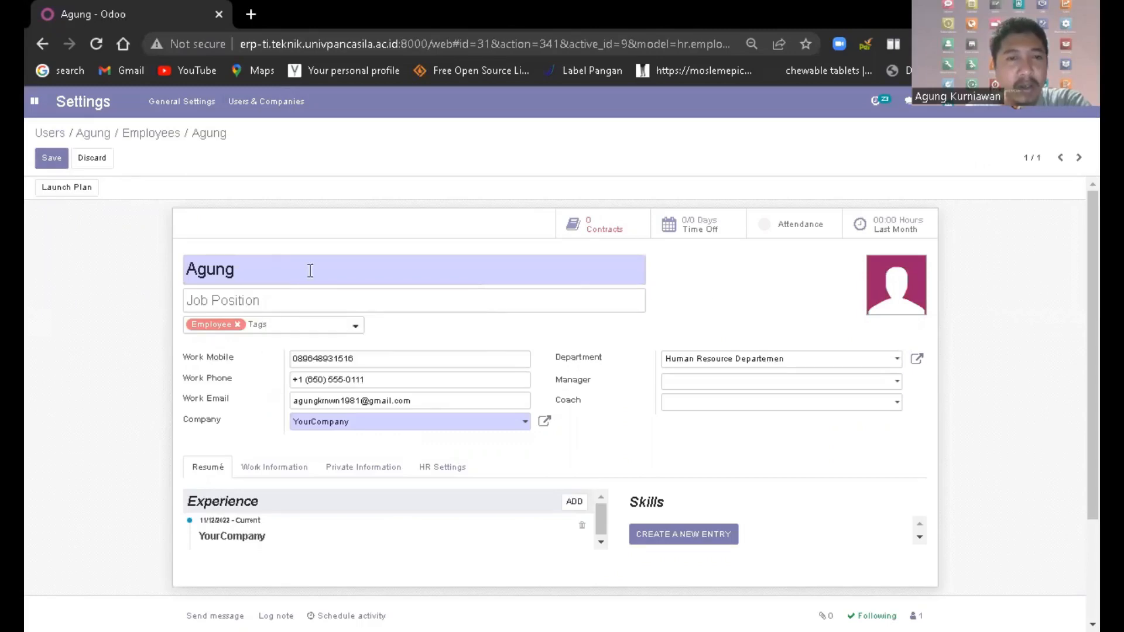
left_click(310, 268)
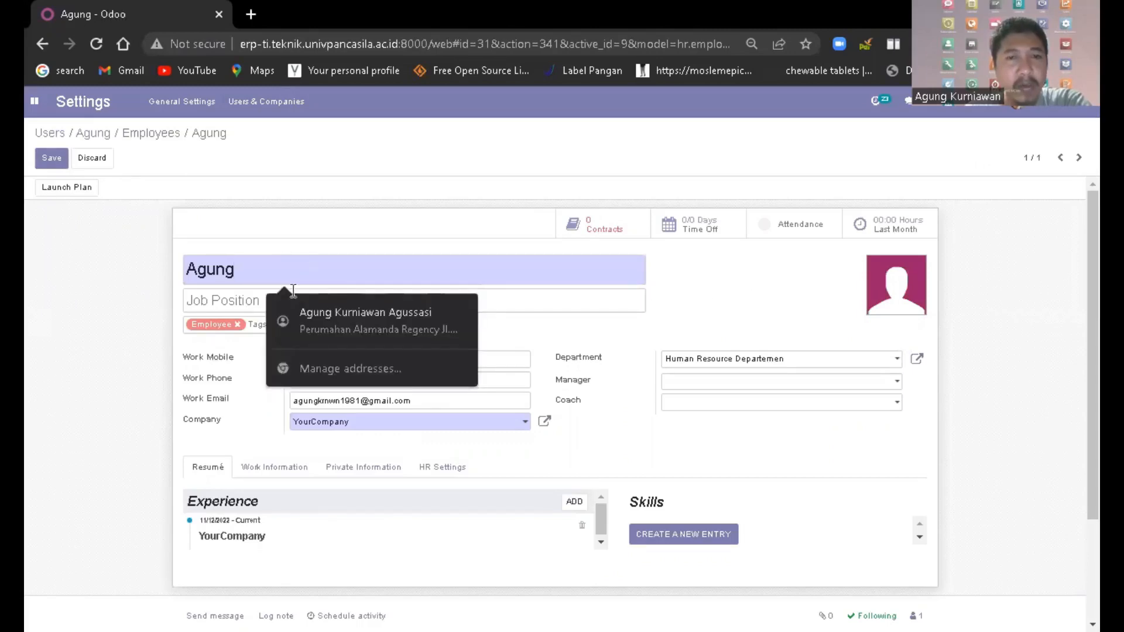
left_click(264, 301)
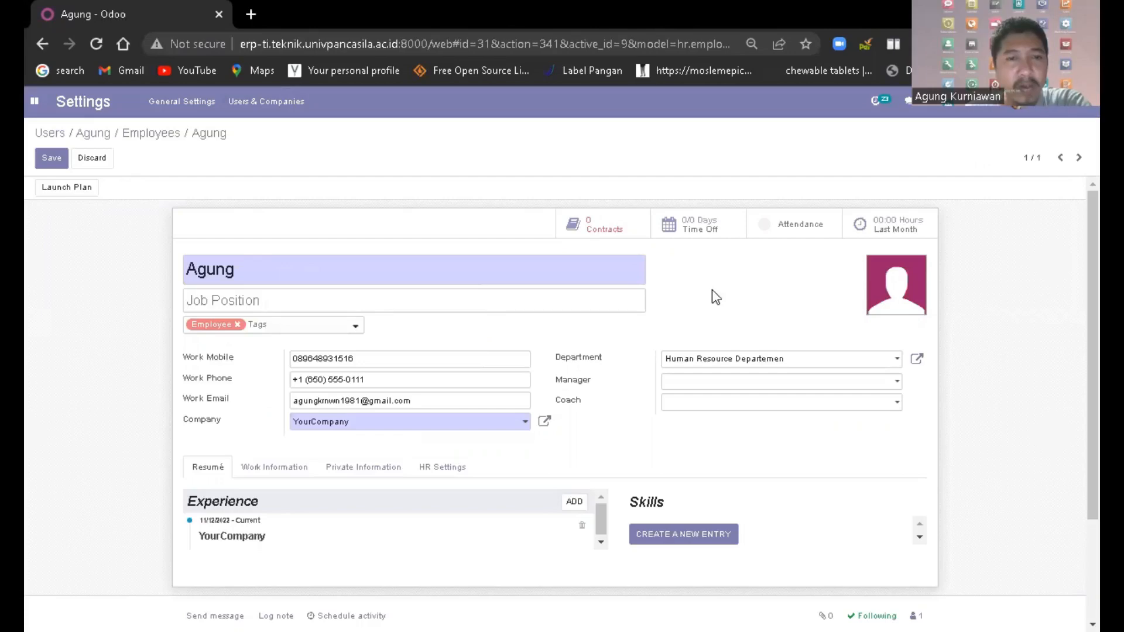
left_click(809, 367)
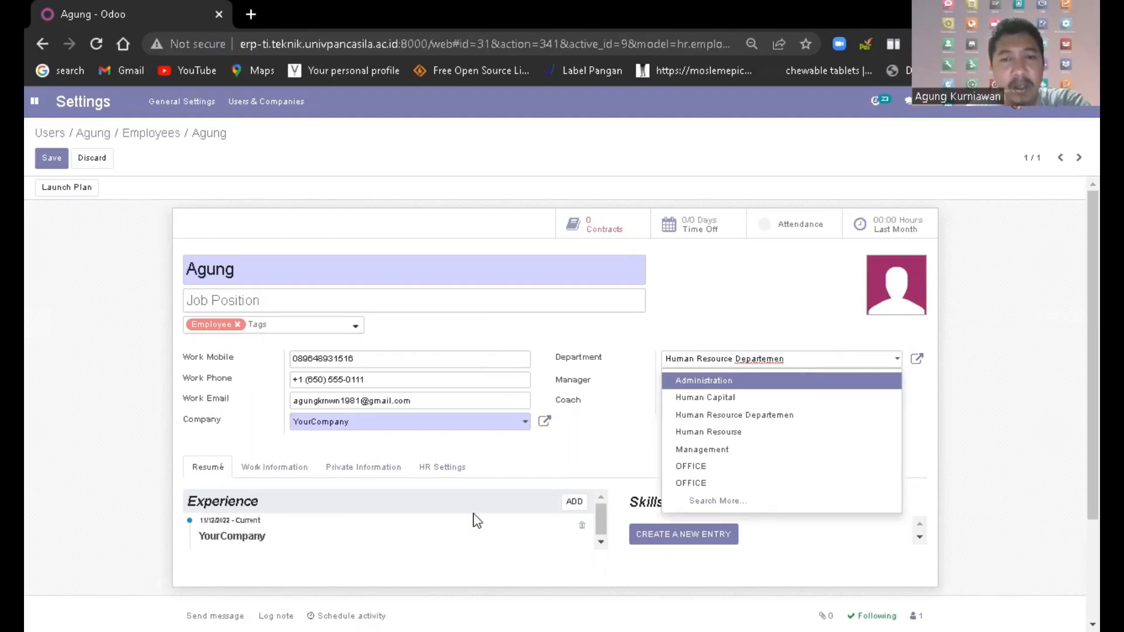
left_click(763, 591)
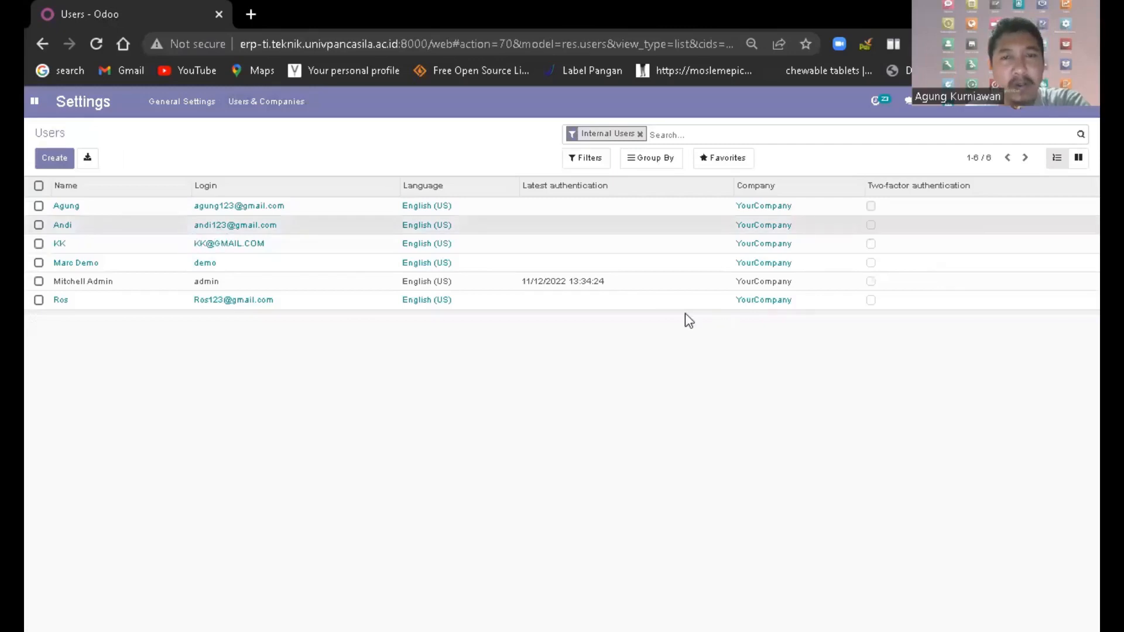
Step: Open the second user's linked employee record for editing
left_click(135, 225)
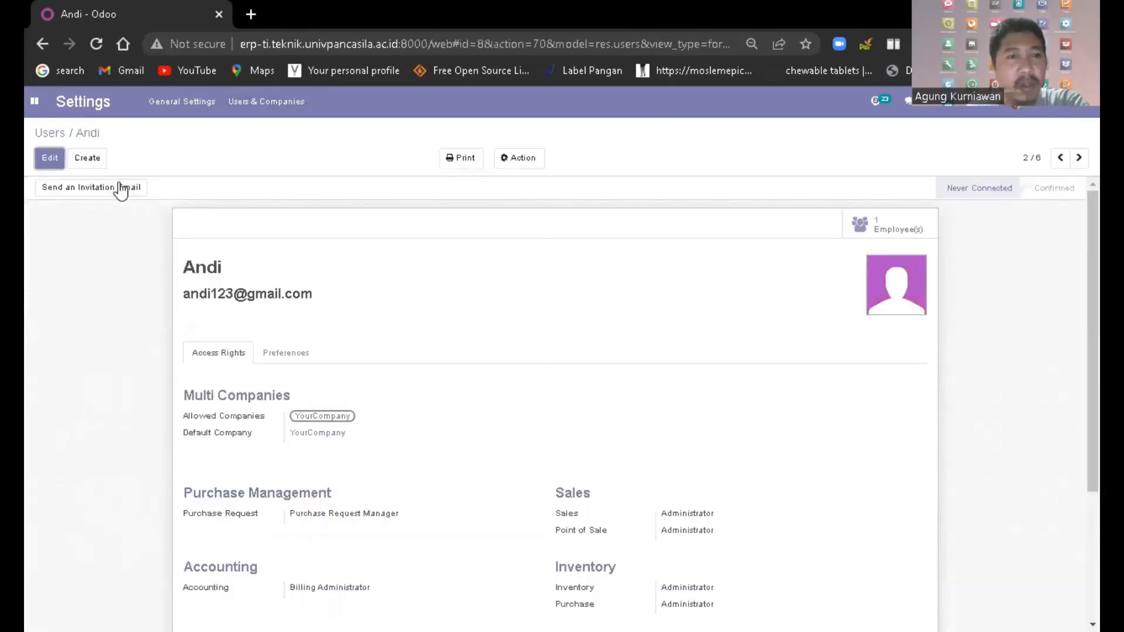
left_click(899, 227)
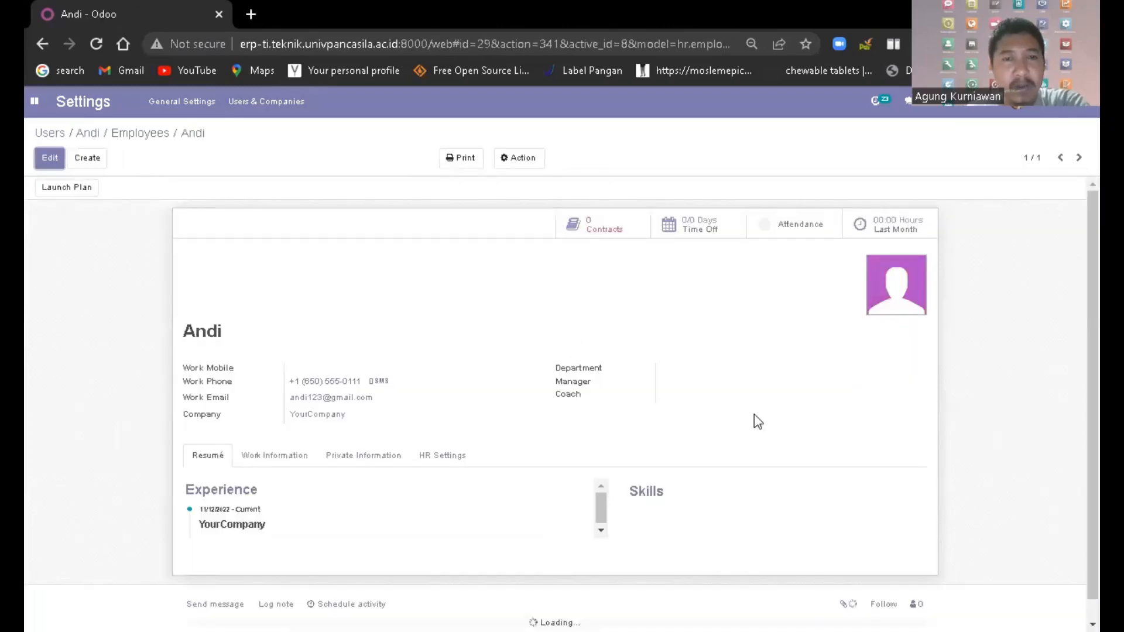
left_click(50, 162)
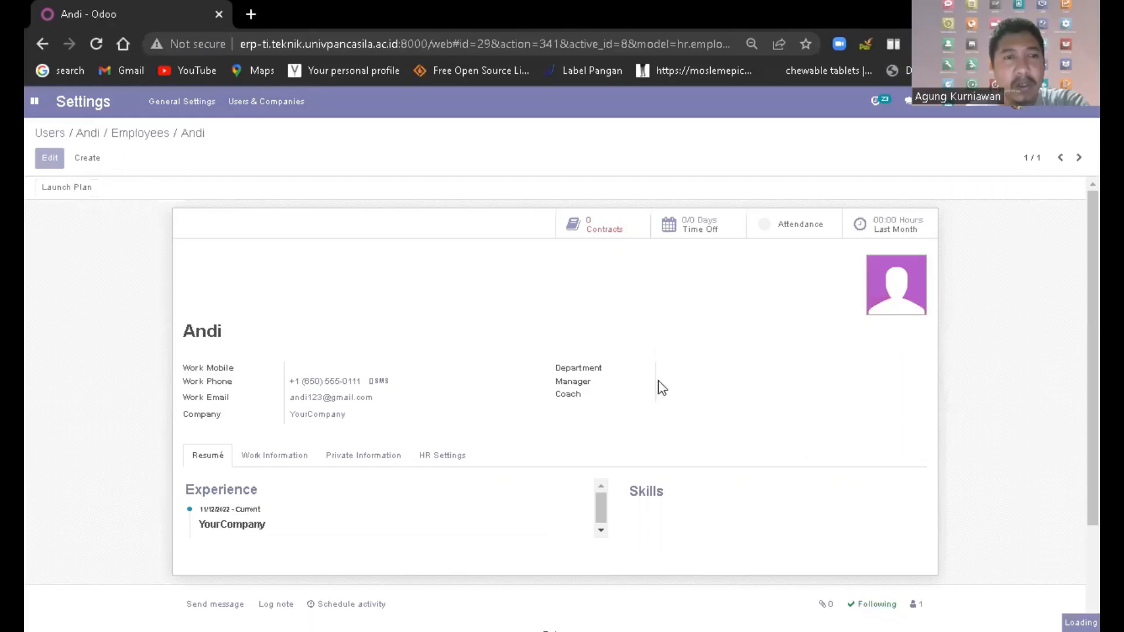
Step: Create a new department named Purchasing and assign it to the employee
left_click(711, 365)
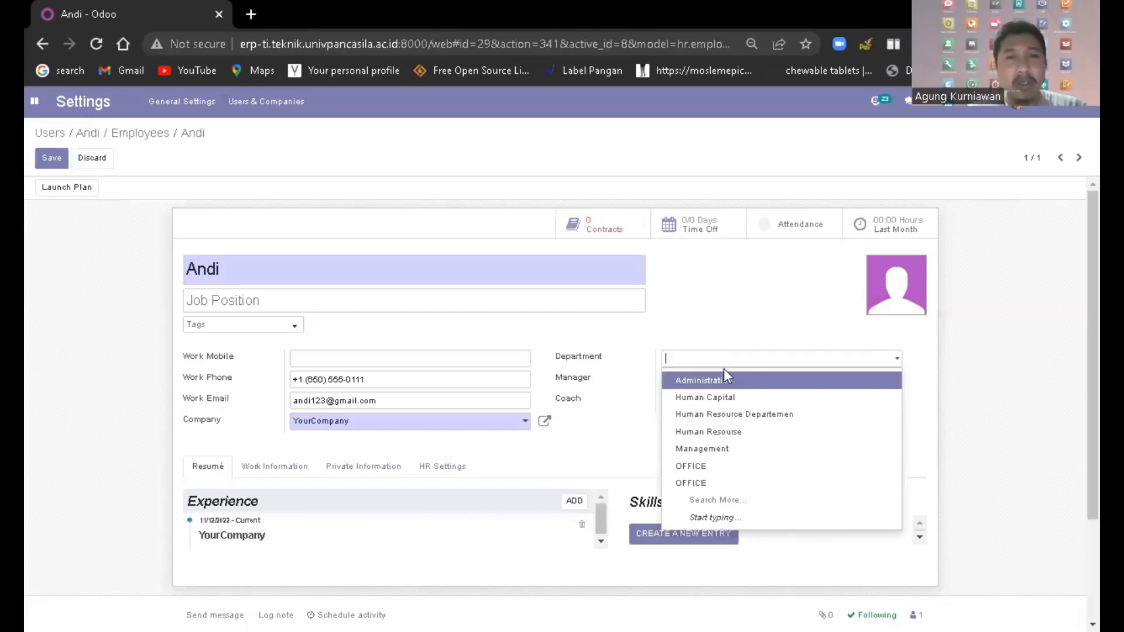
type("P")
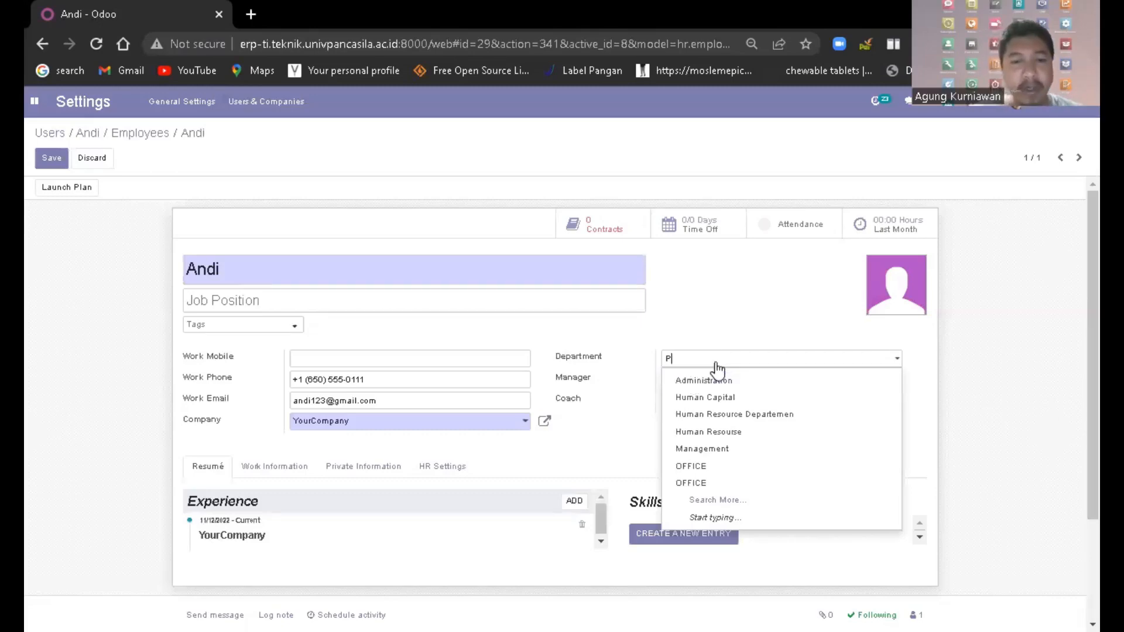
type("urc")
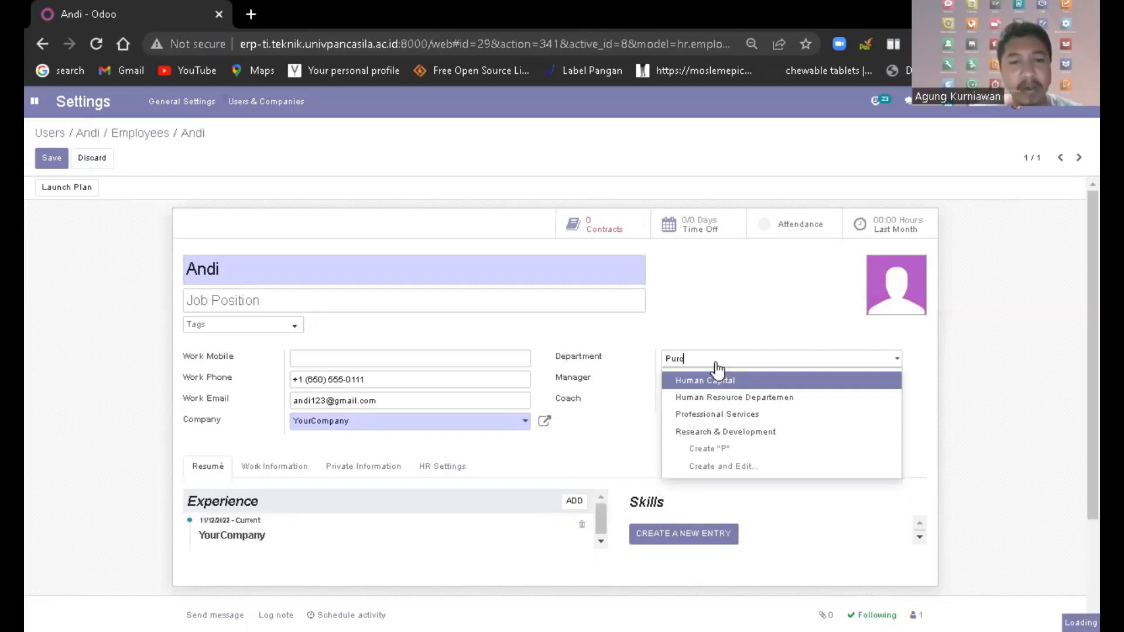
type("hasing")
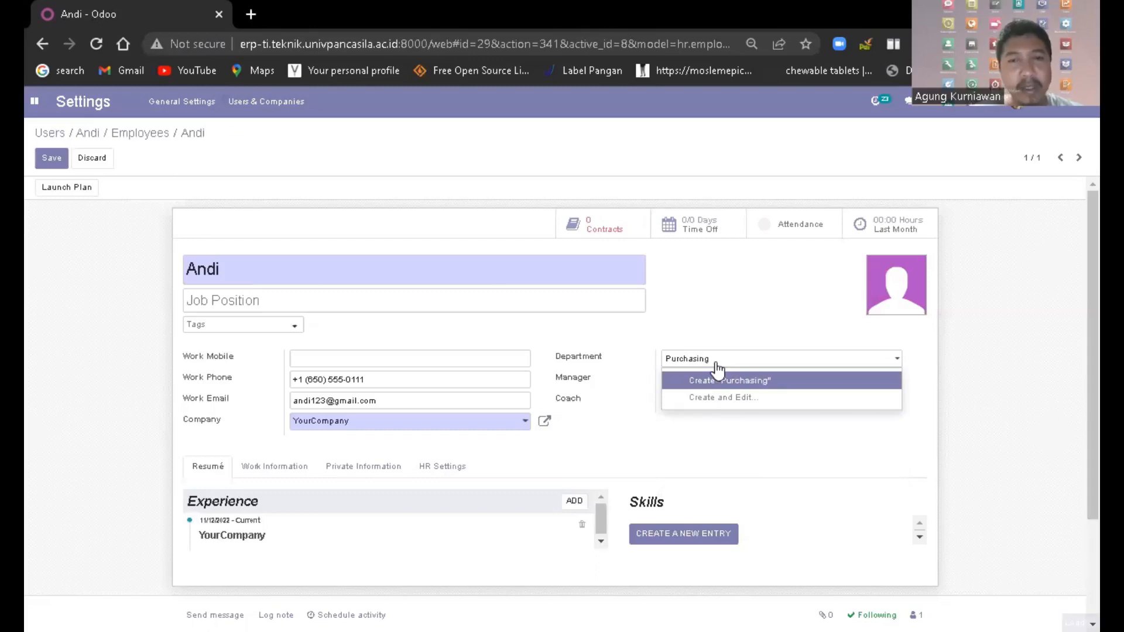
left_click(748, 382)
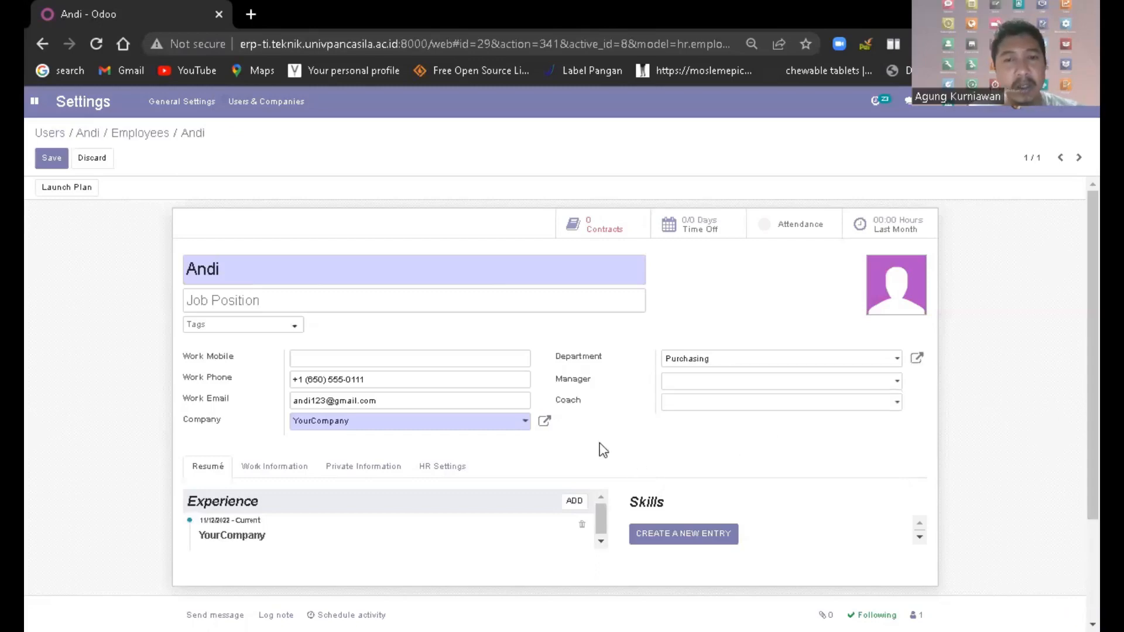
Step: Review the employee form and save the record
scroll(644, 470, "down", 2)
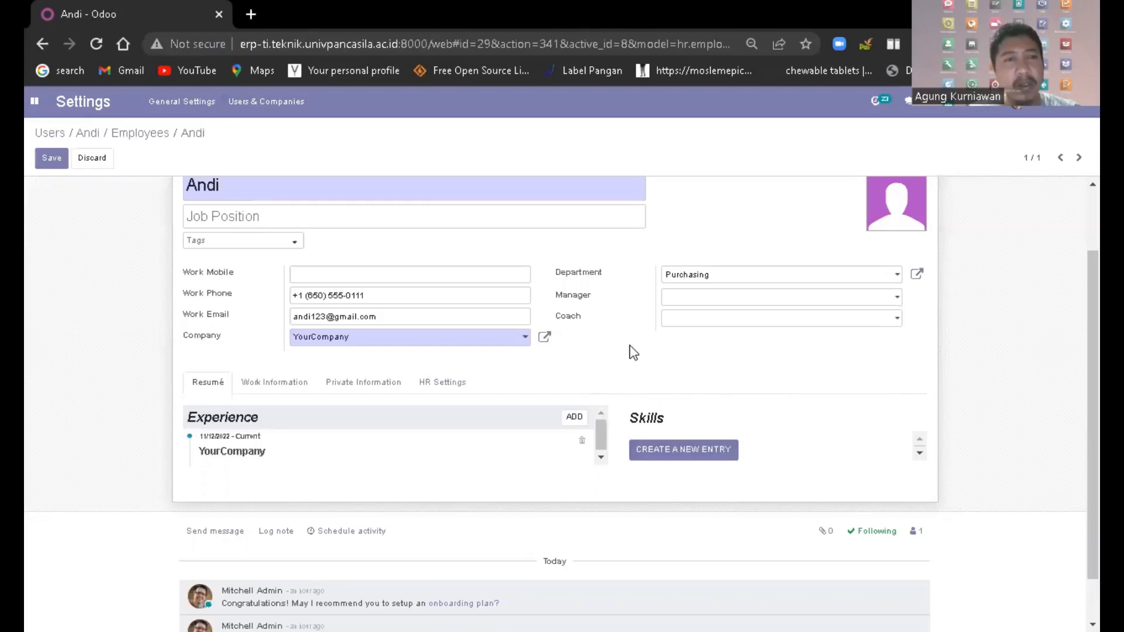
scroll(633, 346, "up", 2)
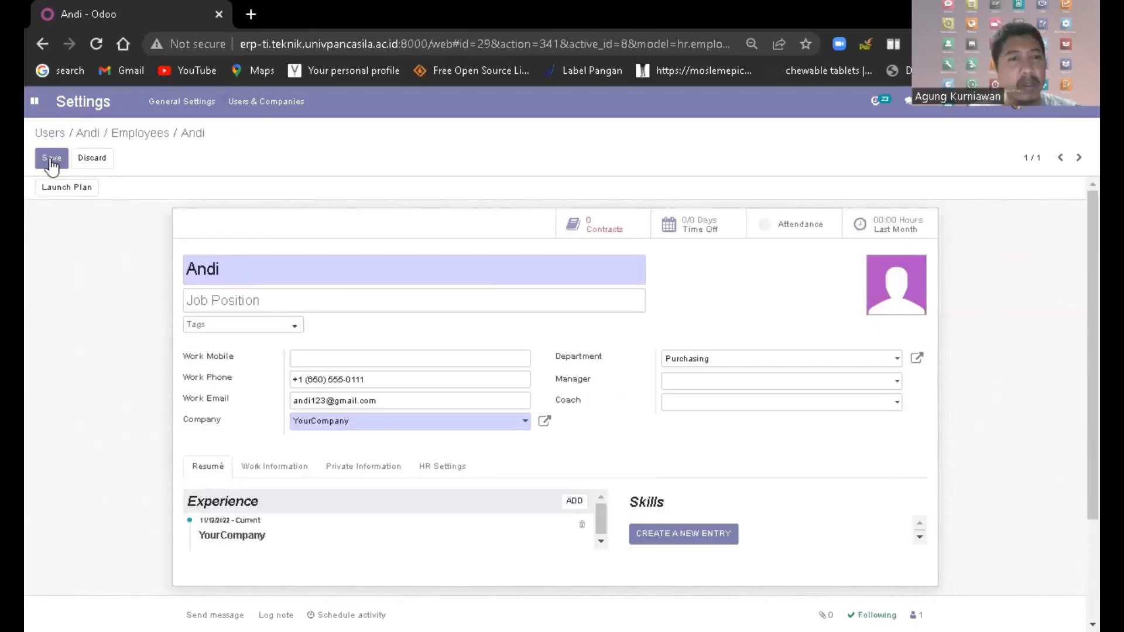
left_click(481, 361)
left_click(655, 412)
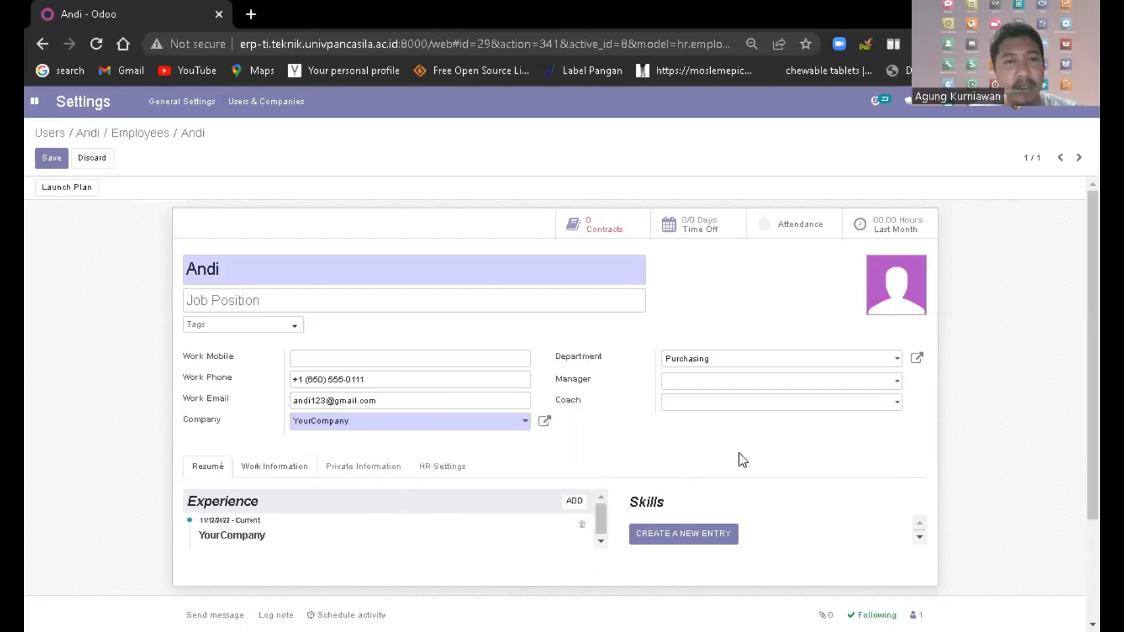
scroll(739, 454, "down", 2)
scroll(95, 210, "up", 2)
left_click(51, 158)
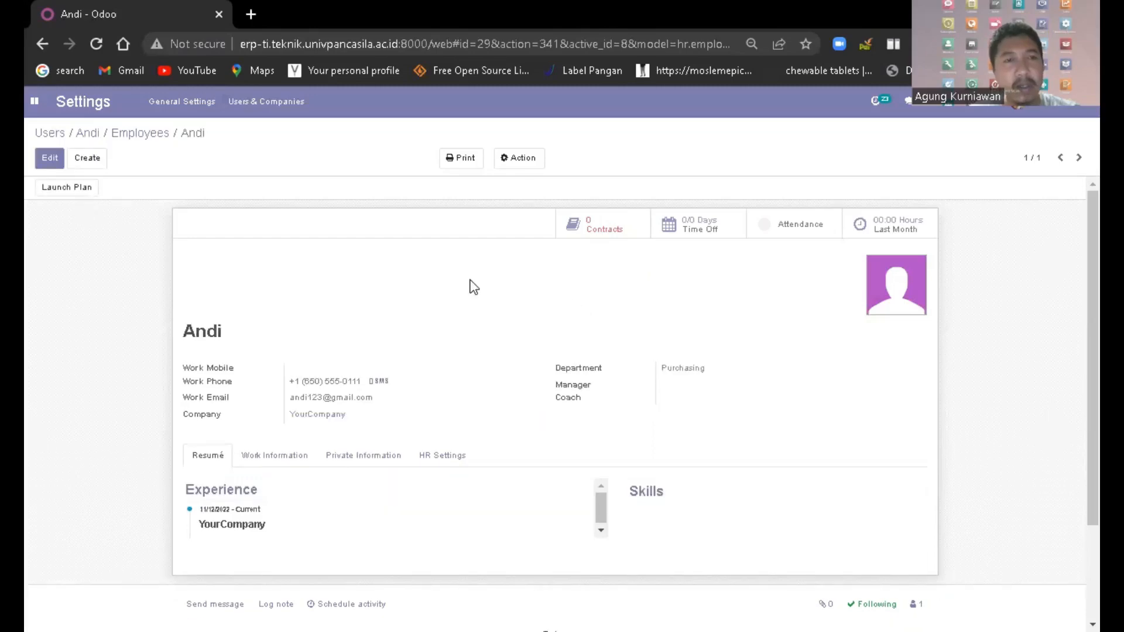
Step: Leave the employee record and switch to the Recruitment module's job positions overview
left_click(141, 134)
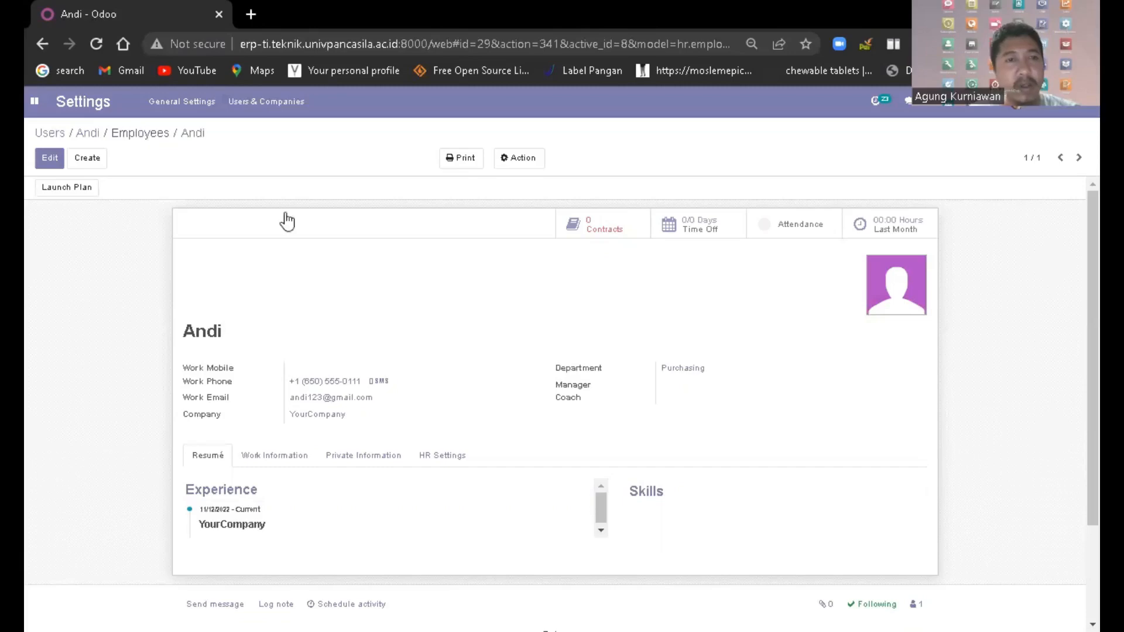
left_click(34, 103)
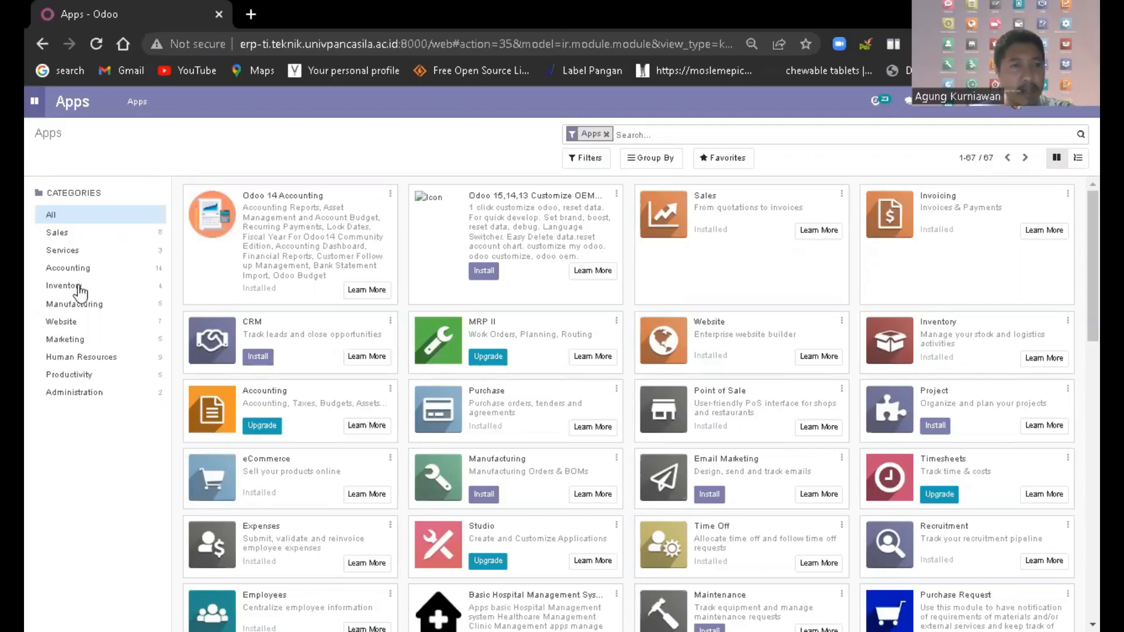
left_click(80, 291)
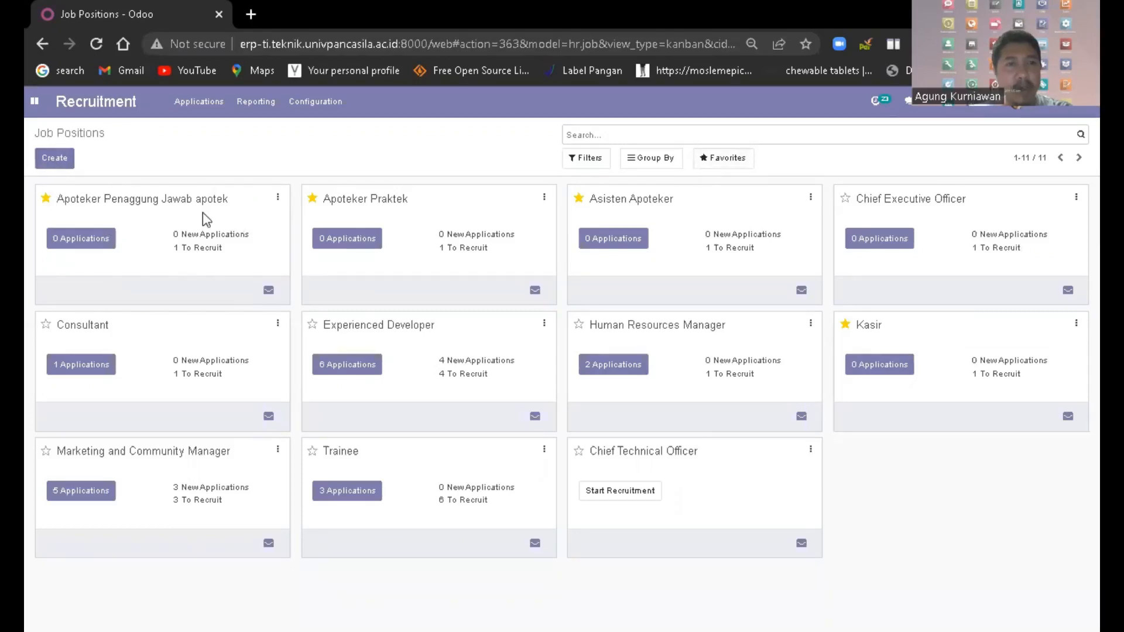
Step: Open the Apoteker Penaggung Jawab apotek job position for editing and correct its name to Apoteker Penanggung Jawab apotek
left_click(279, 199)
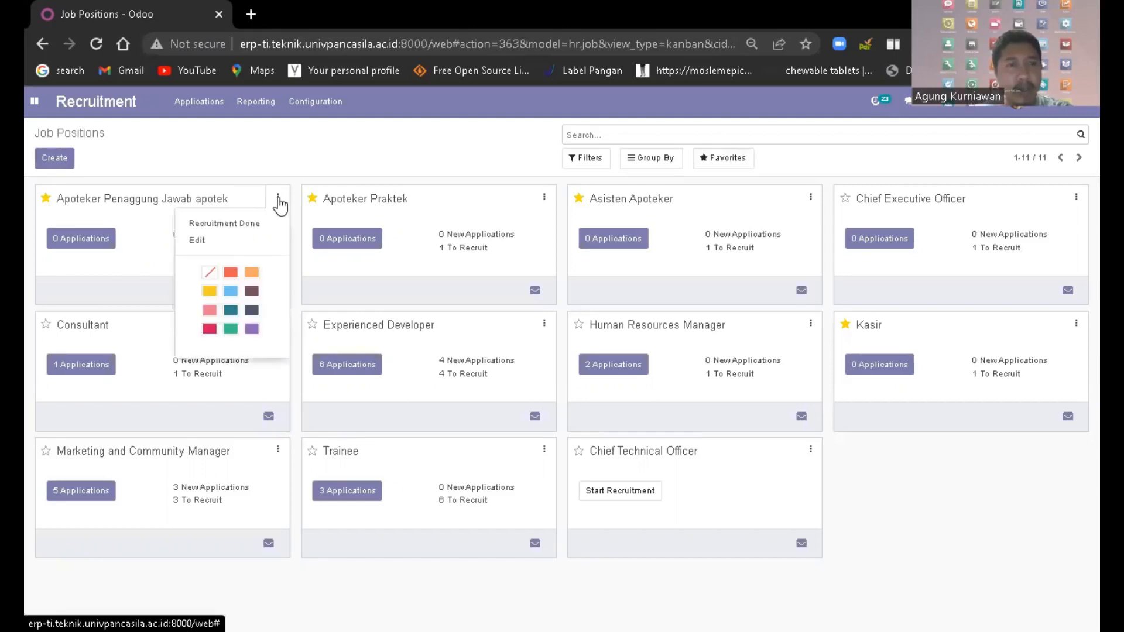
left_click(201, 240)
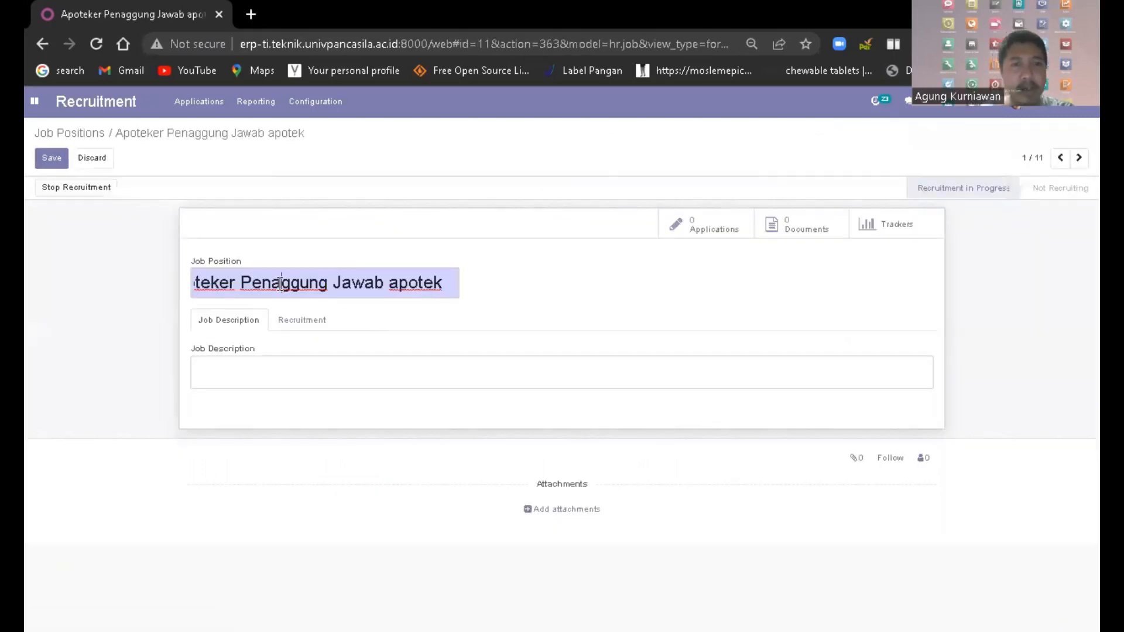
left_click(280, 283)
type("n")
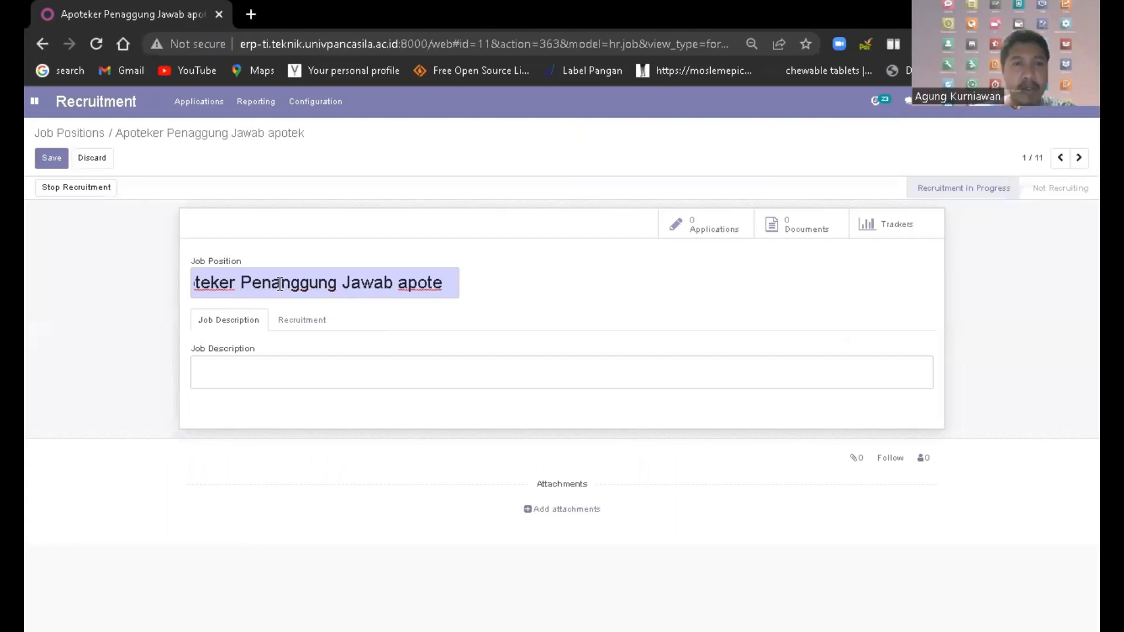
Step: Assign a recruiter to the pharmacist-in-charge job position, save the record and leave it
left_click(312, 325)
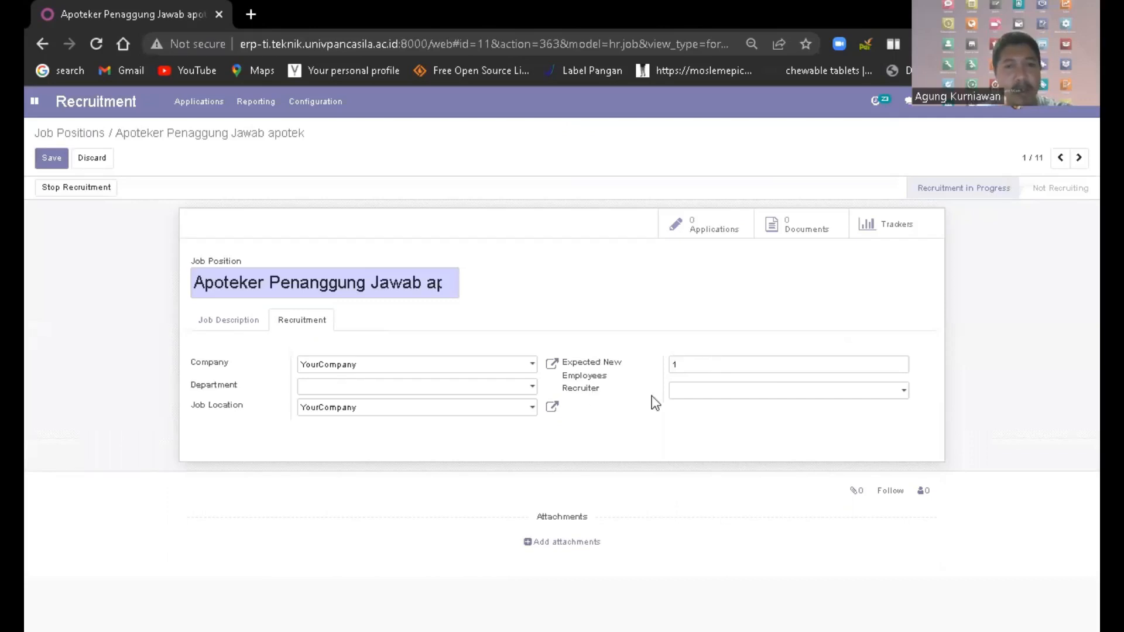
left_click(696, 398)
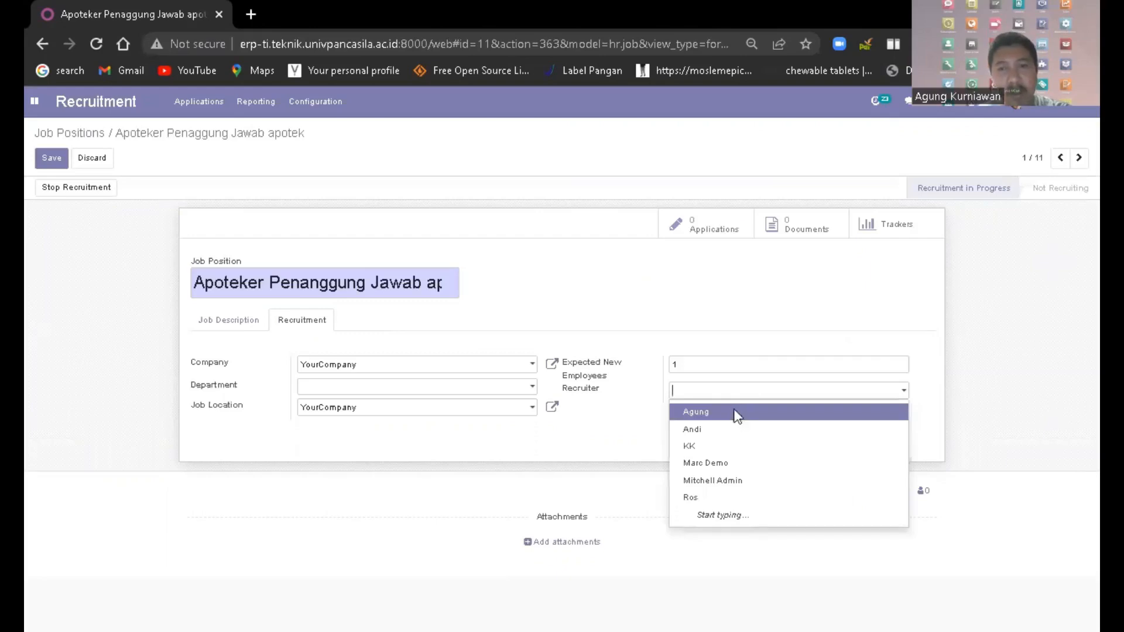
left_click(714, 412)
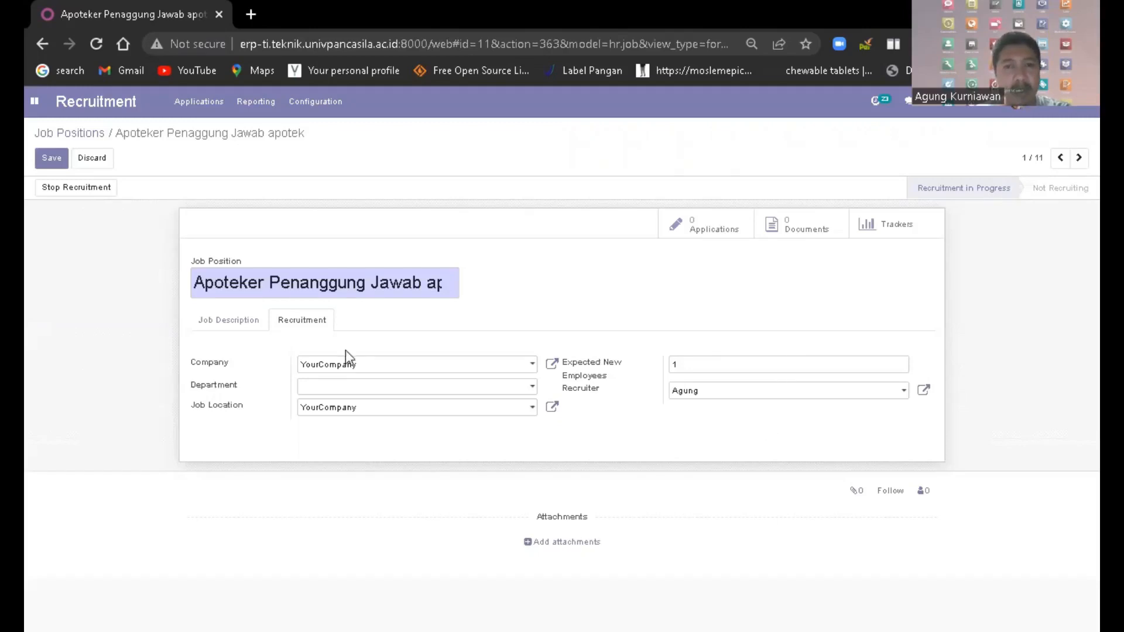
left_click(51, 162)
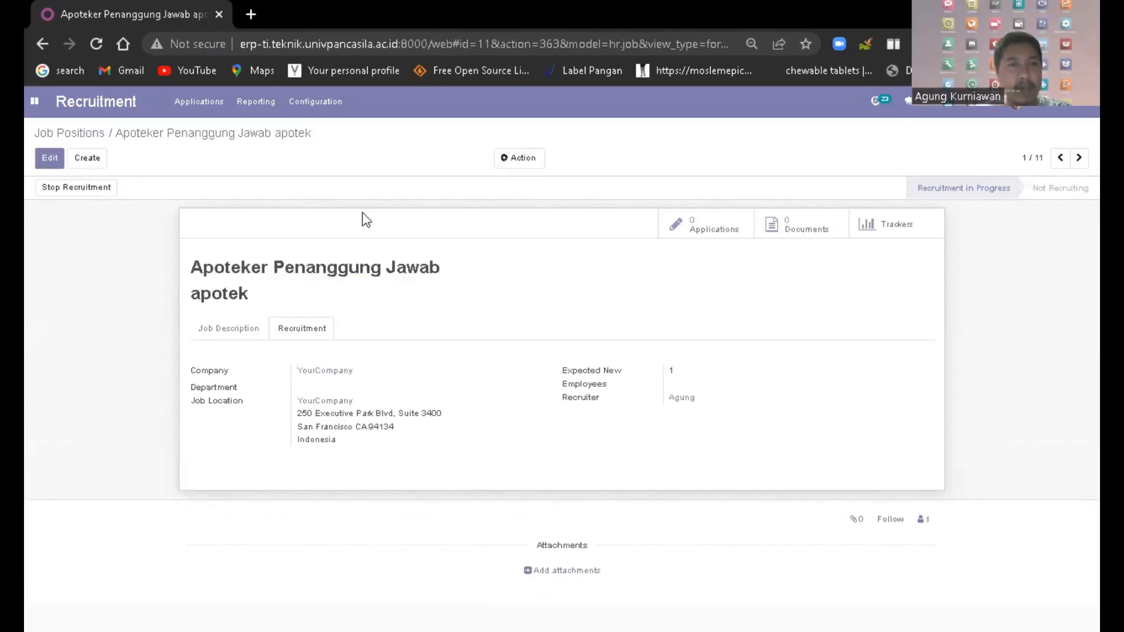
left_click(84, 135)
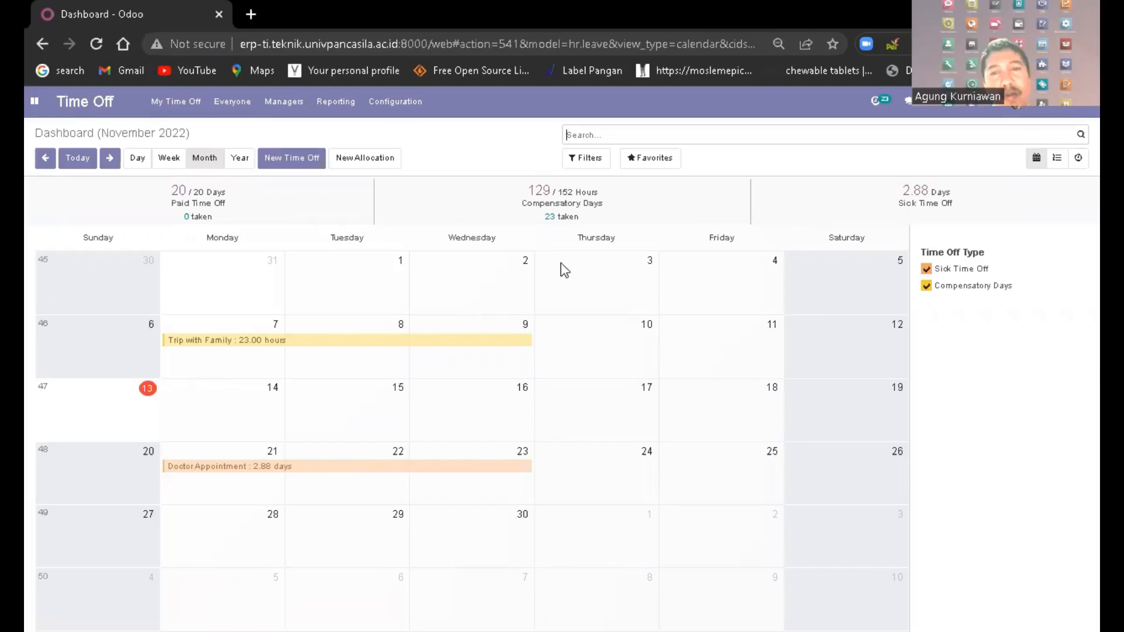
Step: Examine the Doctor Appointment request in the personal time off requests, including its dates, activity log and approval stage
left_click(175, 108)
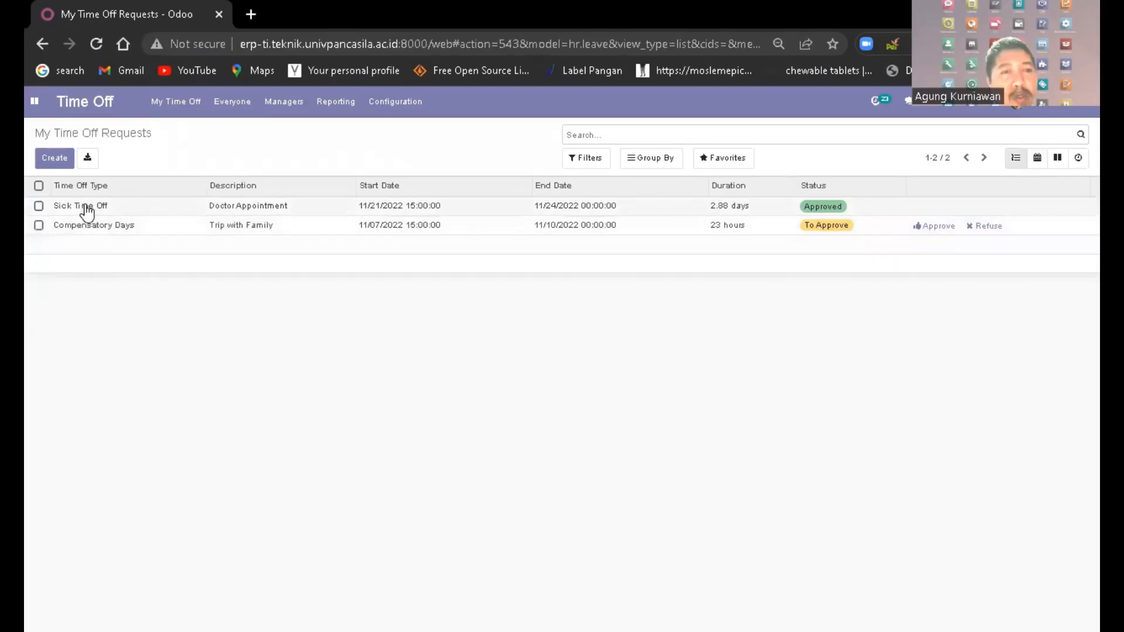
left_click(183, 207)
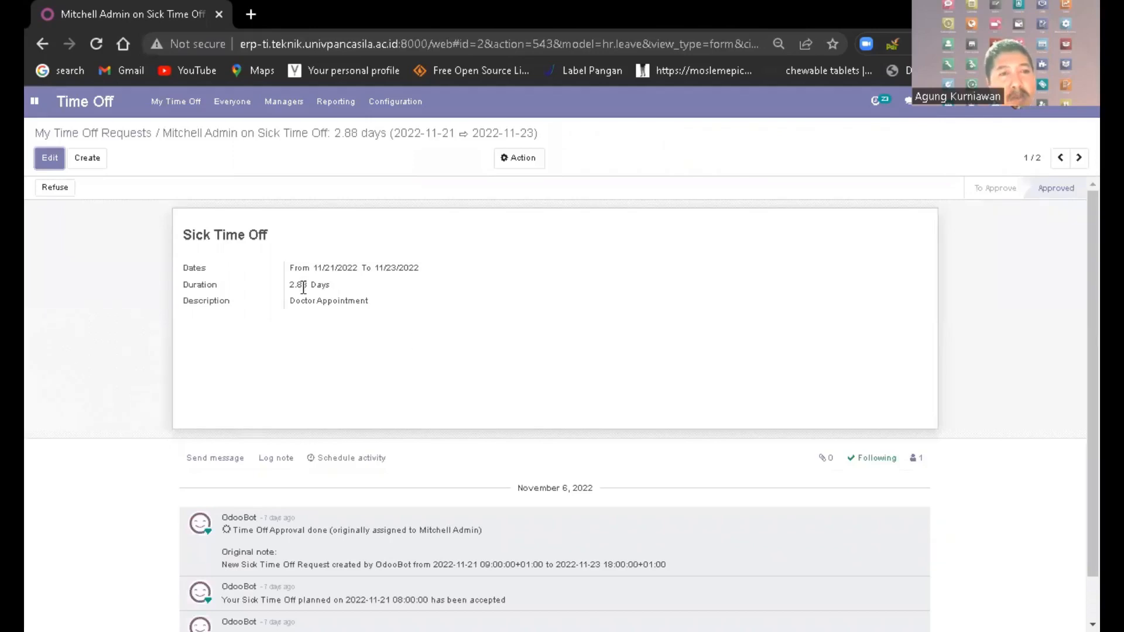
scroll(381, 358, "down", 1)
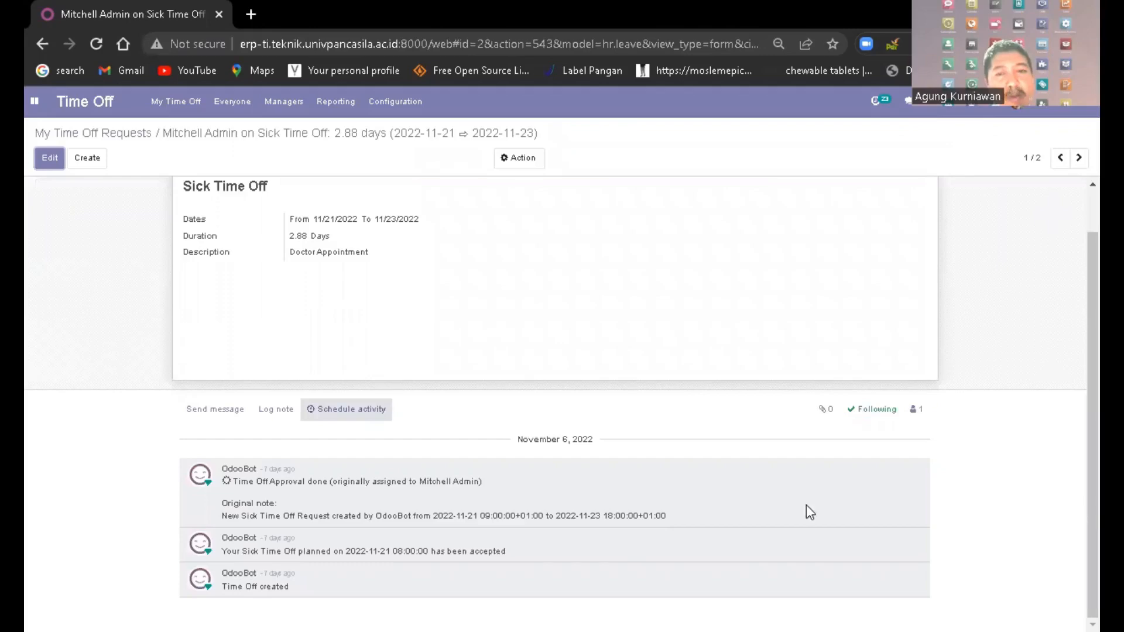
scroll(725, 492, "up", 1)
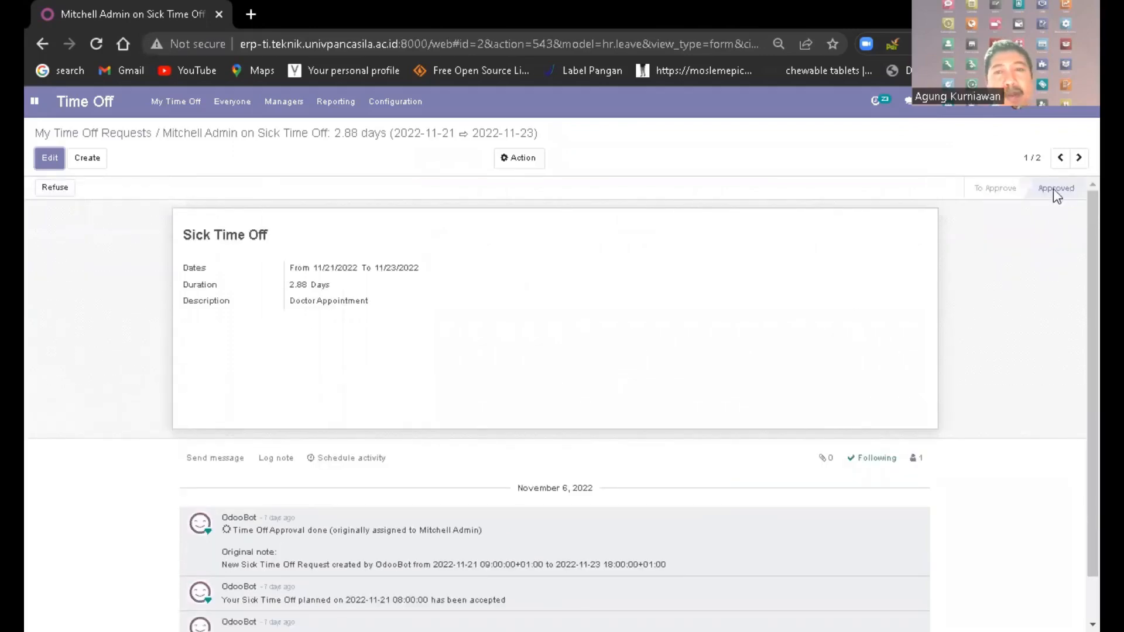
mouse_move(1040, 195)
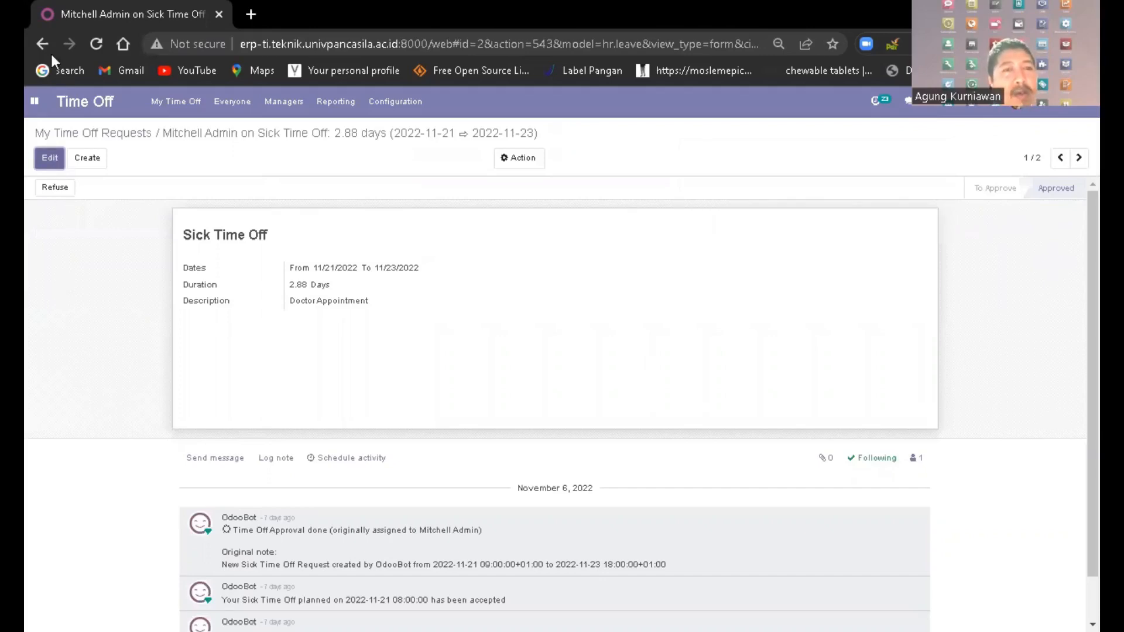
Step: View a blank time off request form and leave it for the installed apps overview
left_click(193, 111)
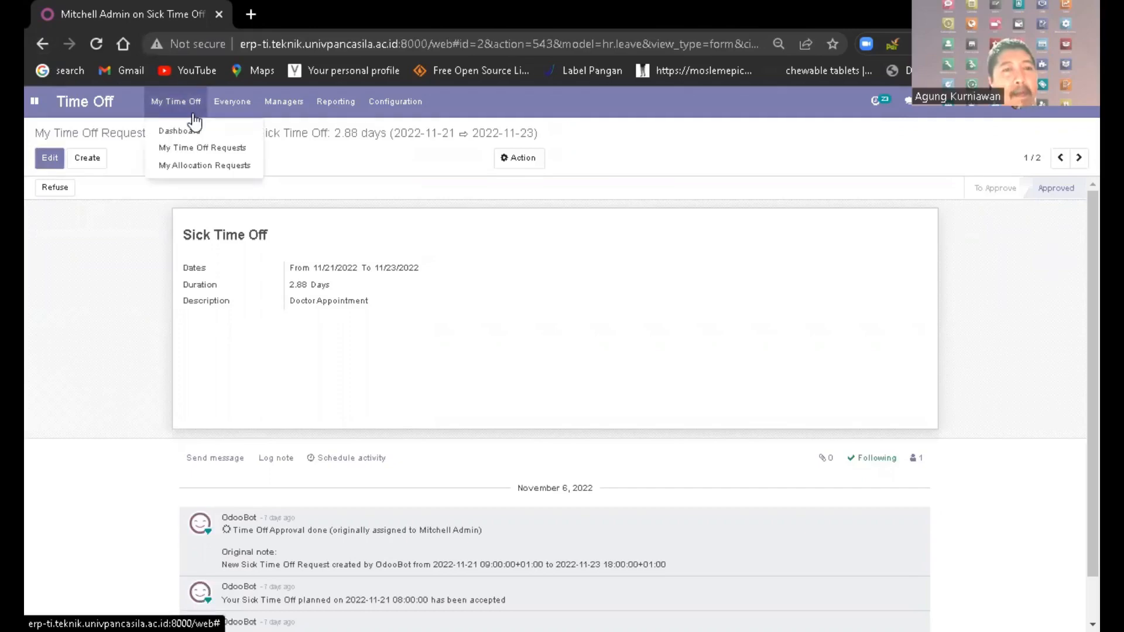
left_click(55, 162)
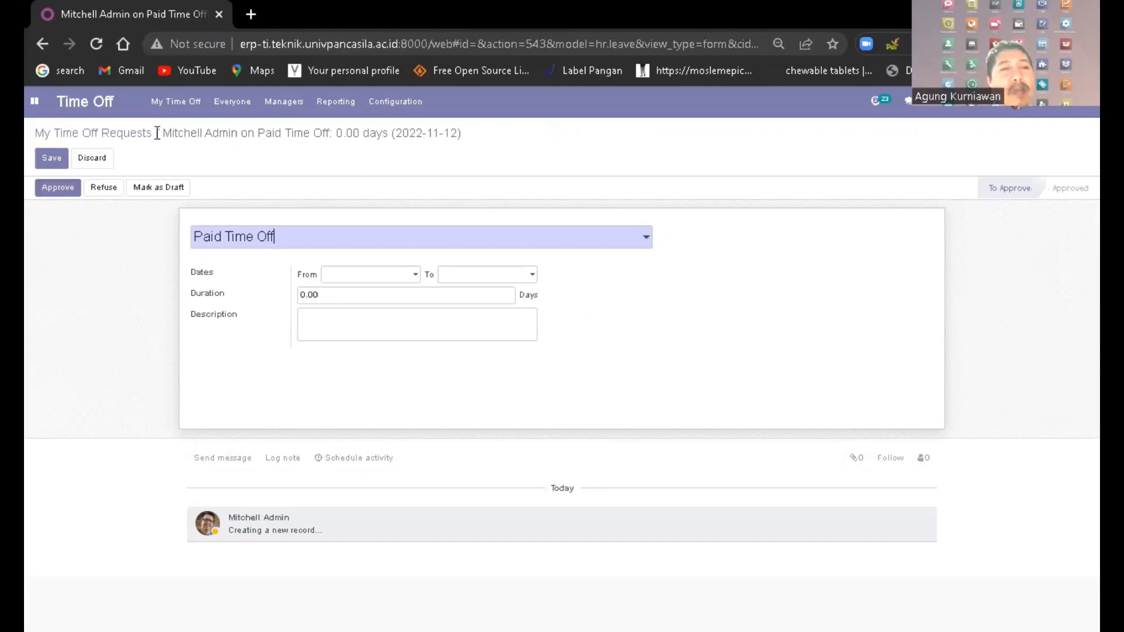
left_click(35, 101)
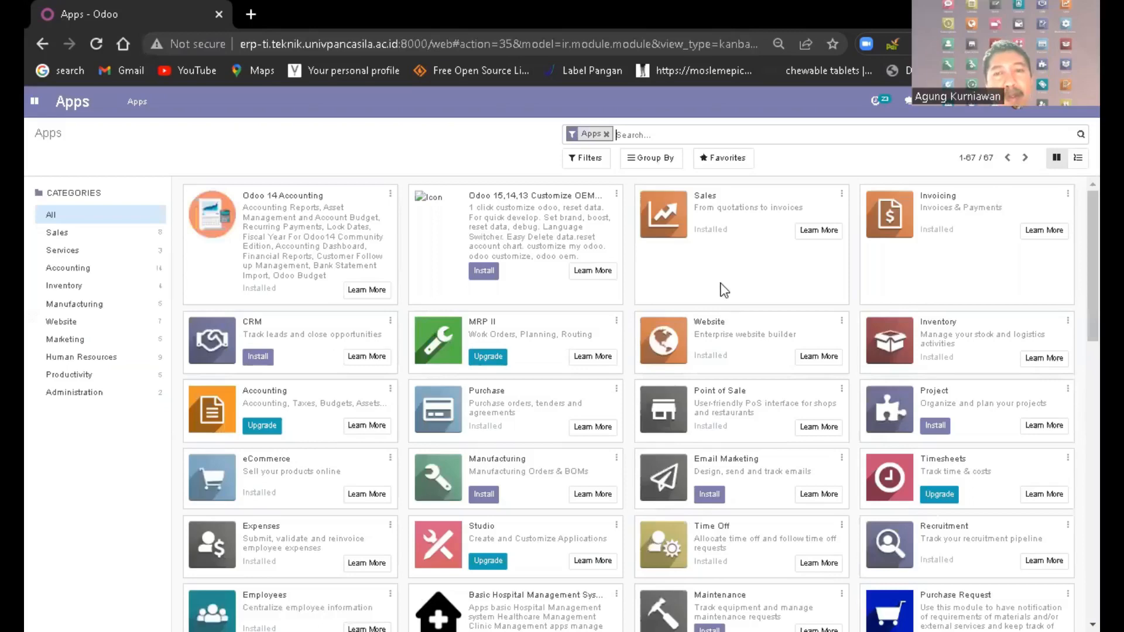
Step: Browse the installed apps, switch to the Expenses module and examine the Laptop expense record
scroll(722, 287, "down", 4)
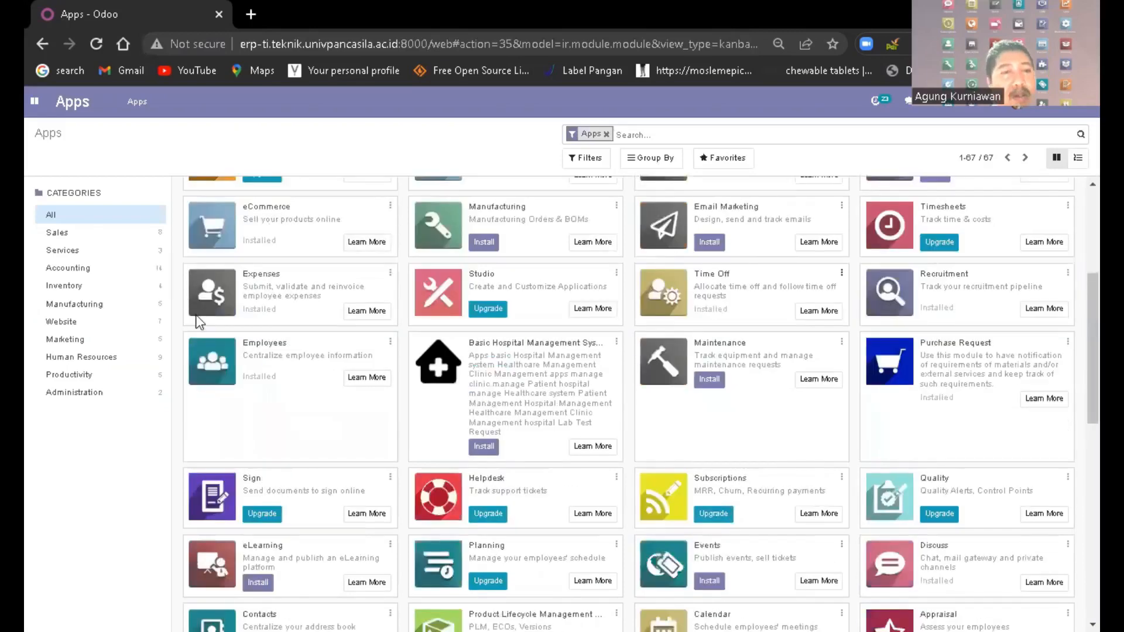
left_click(32, 104)
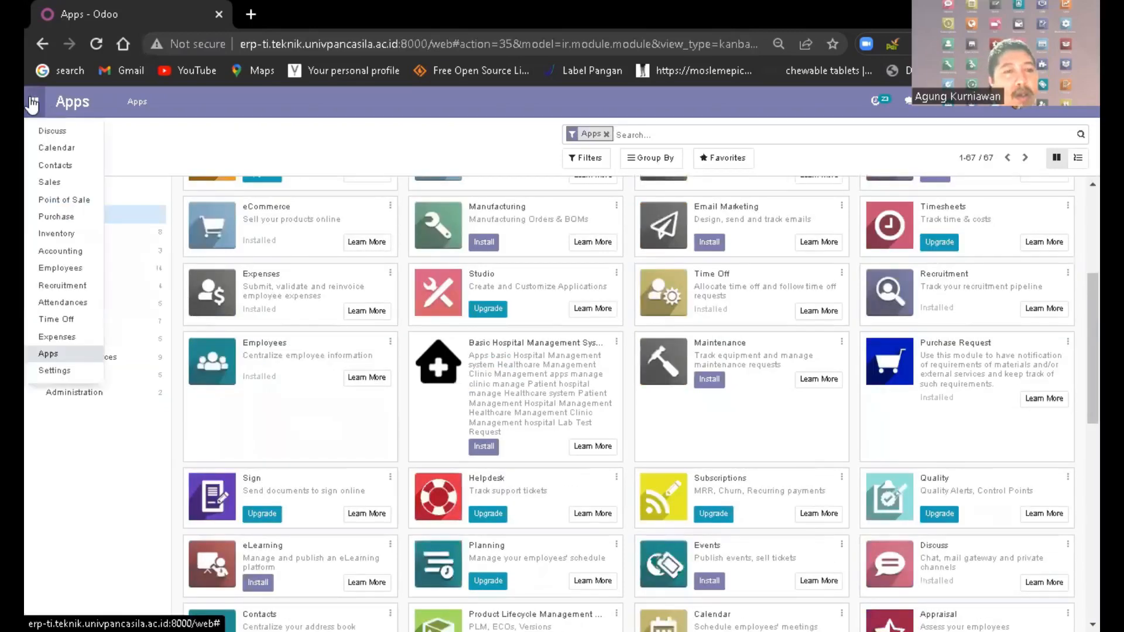
left_click(71, 338)
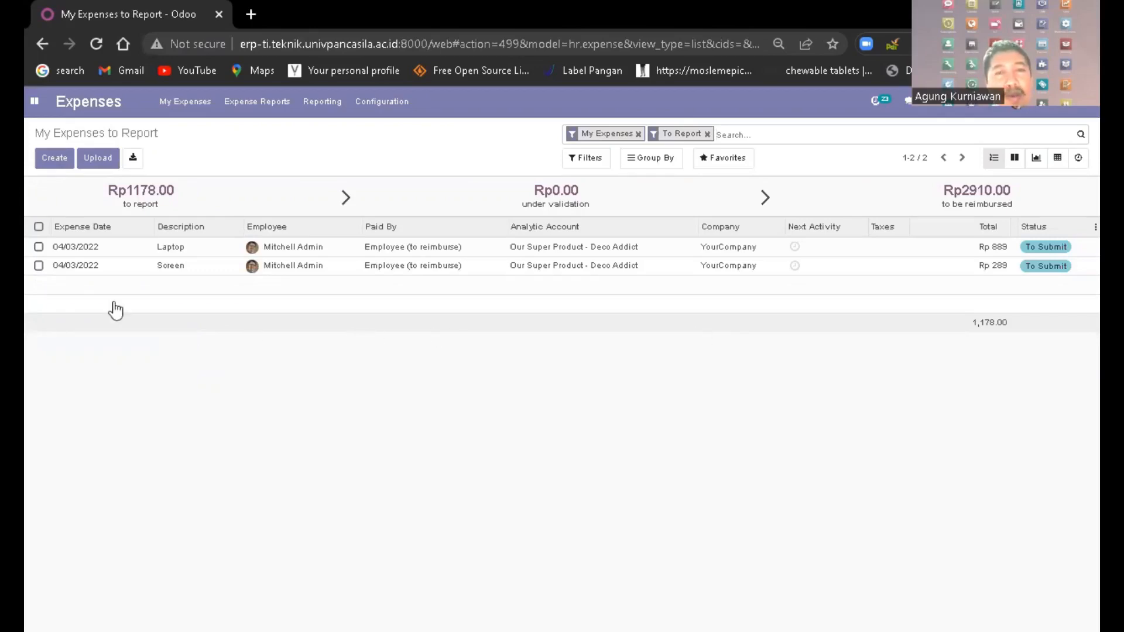
left_click(197, 250)
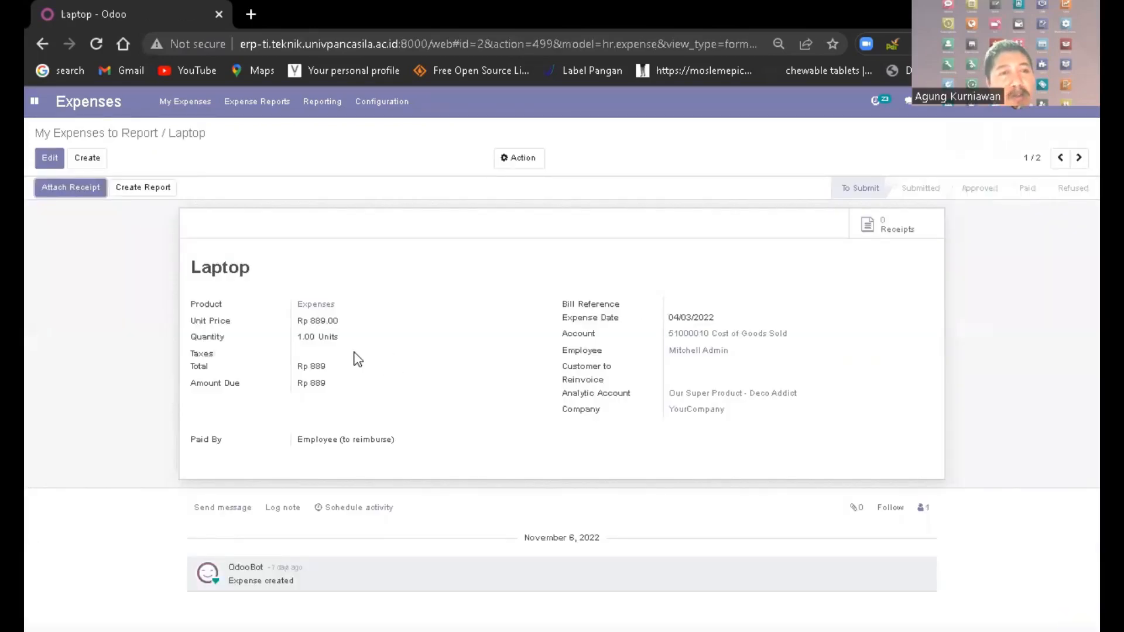
Step: Create a new expense and describe it as Uang Bensin
left_click(89, 164)
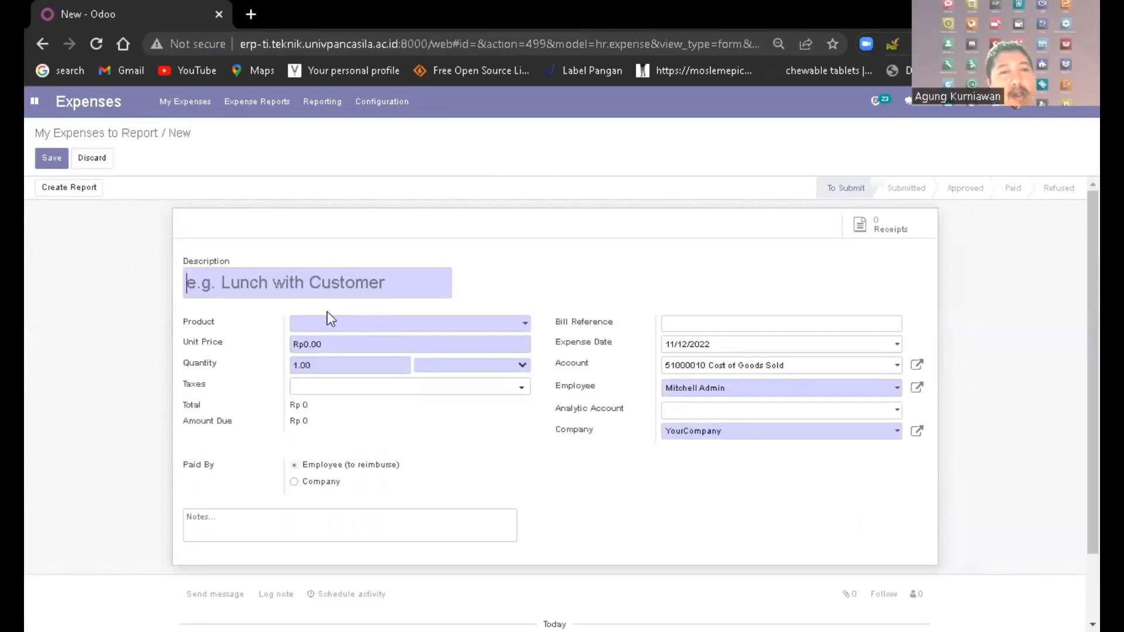
left_click(400, 285)
type("Bensin Trs")
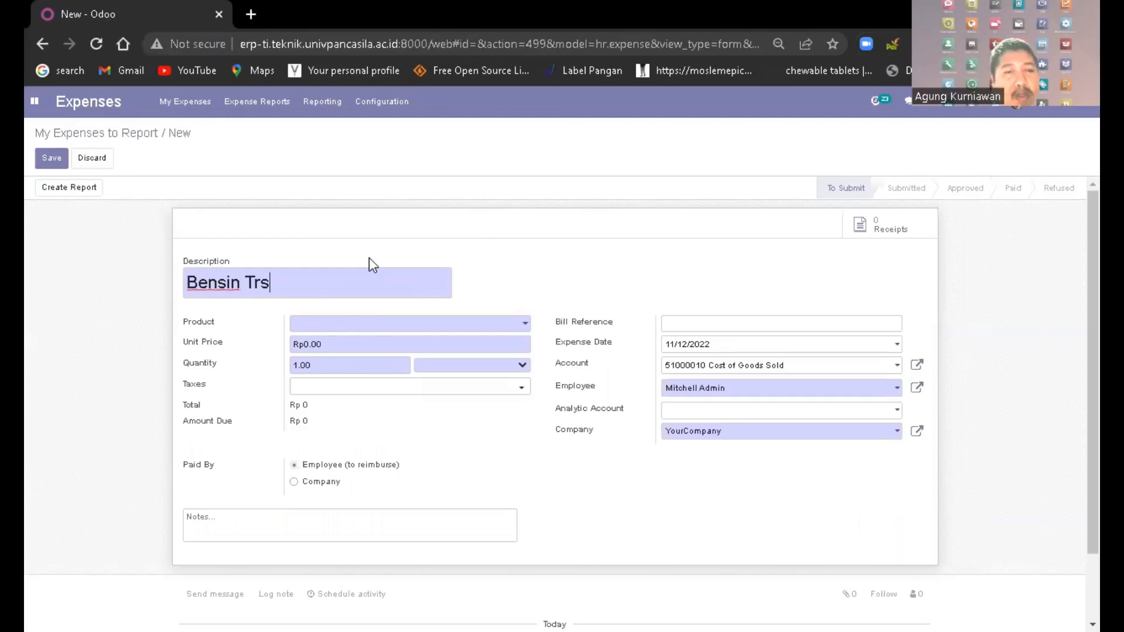
key("ctrl+a")
key("BackSpace")
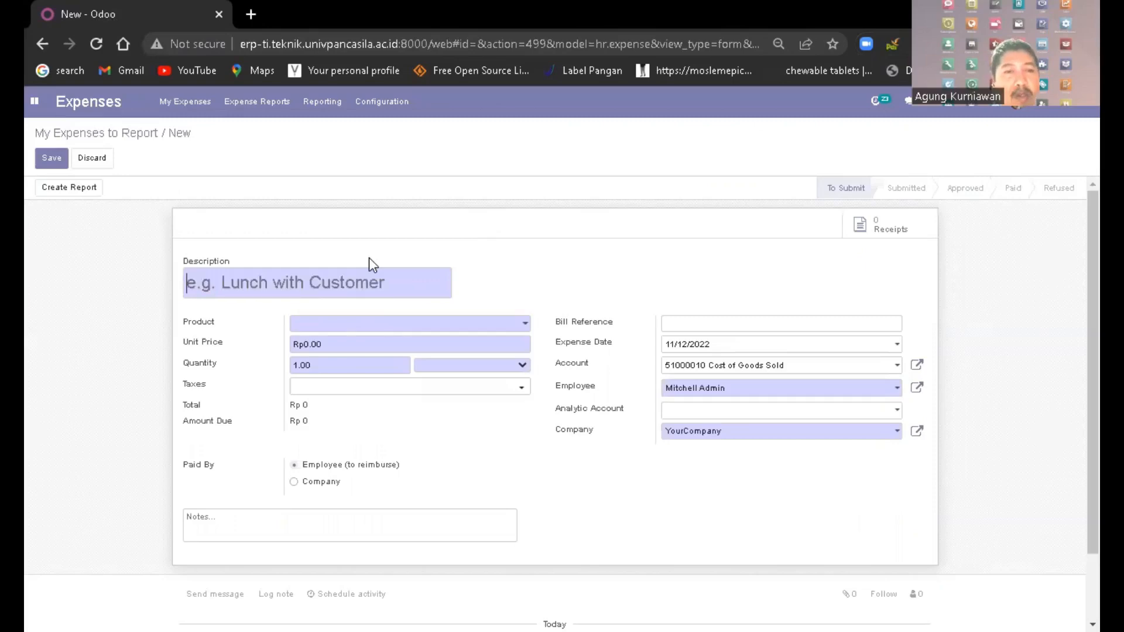
type("Uang Be")
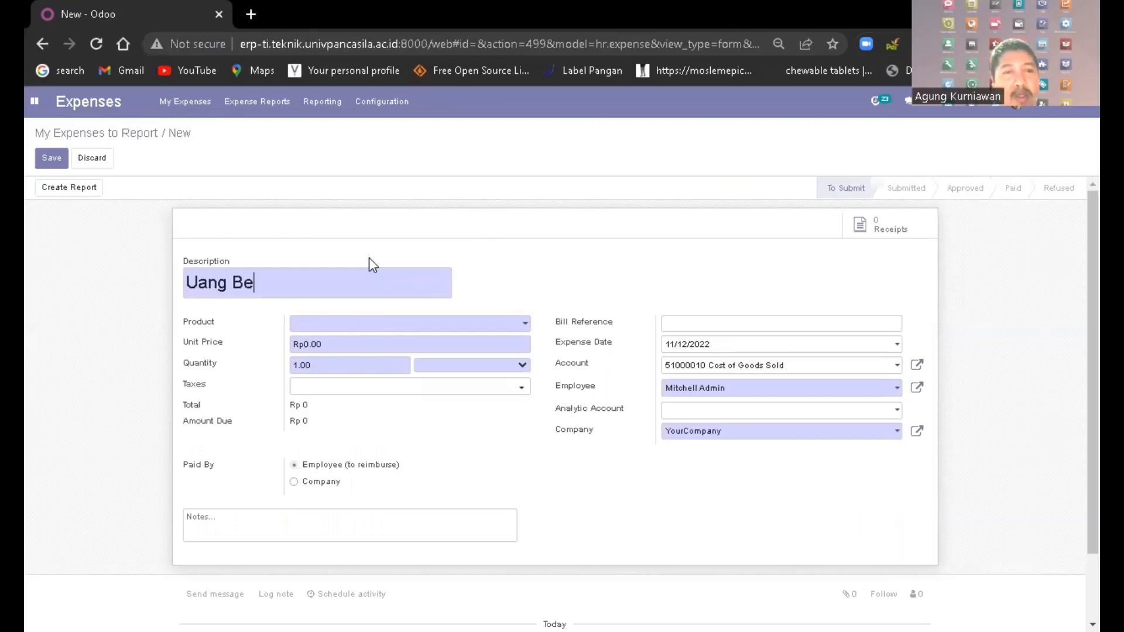
type("nsin")
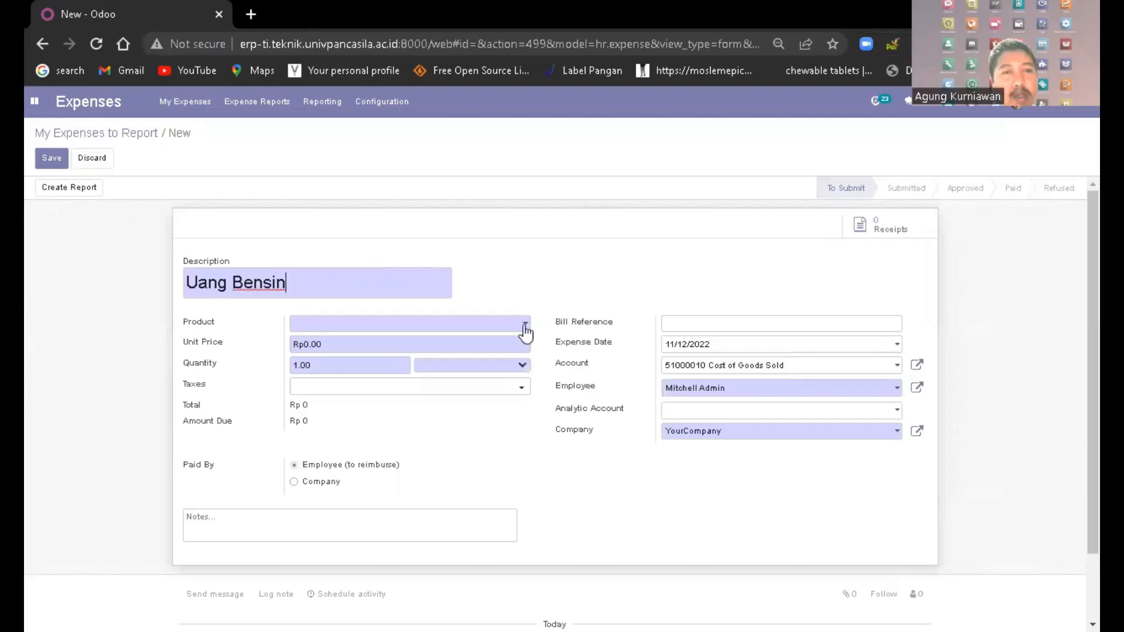
Step: Set the expense's product to Car Travel Expenses and its unit price to Rp 15000
left_click(525, 326)
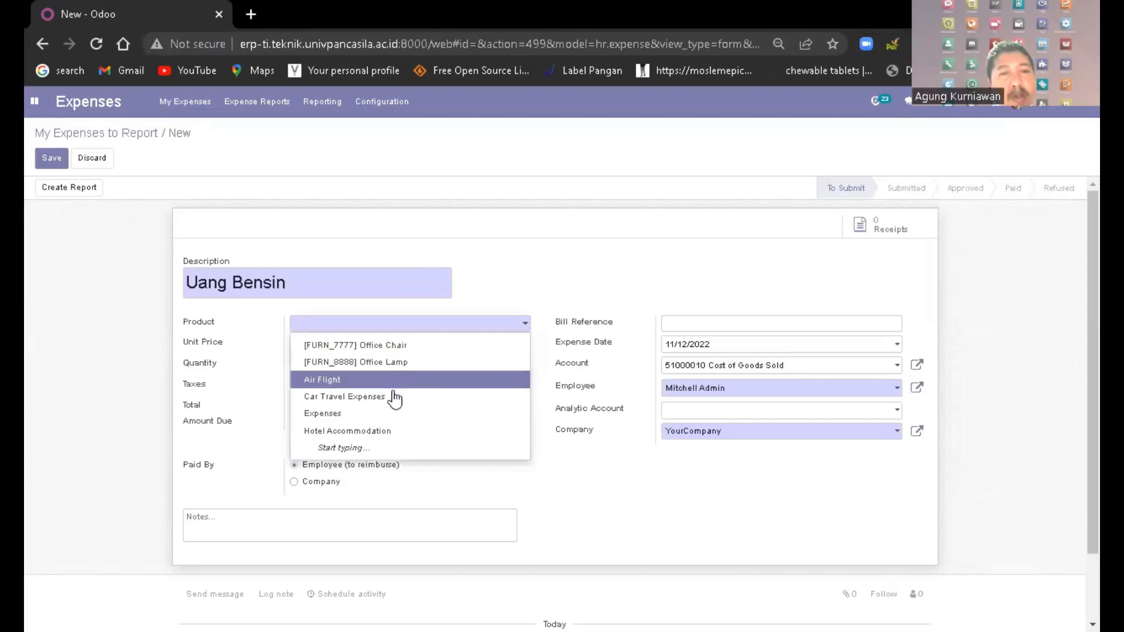
left_click(395, 398)
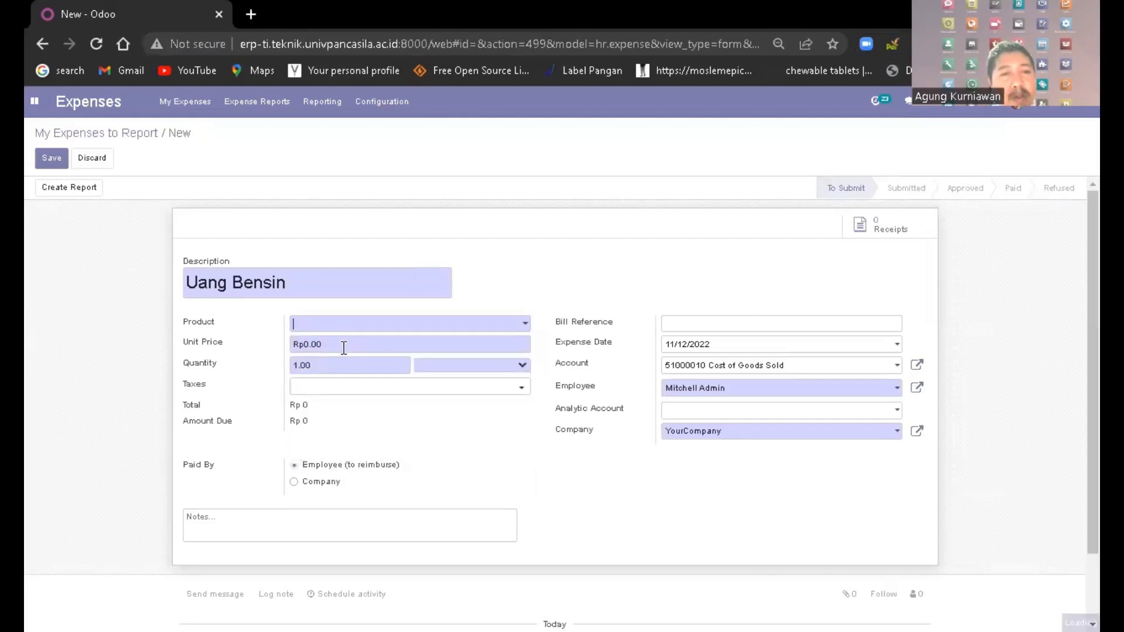
left_click(350, 350)
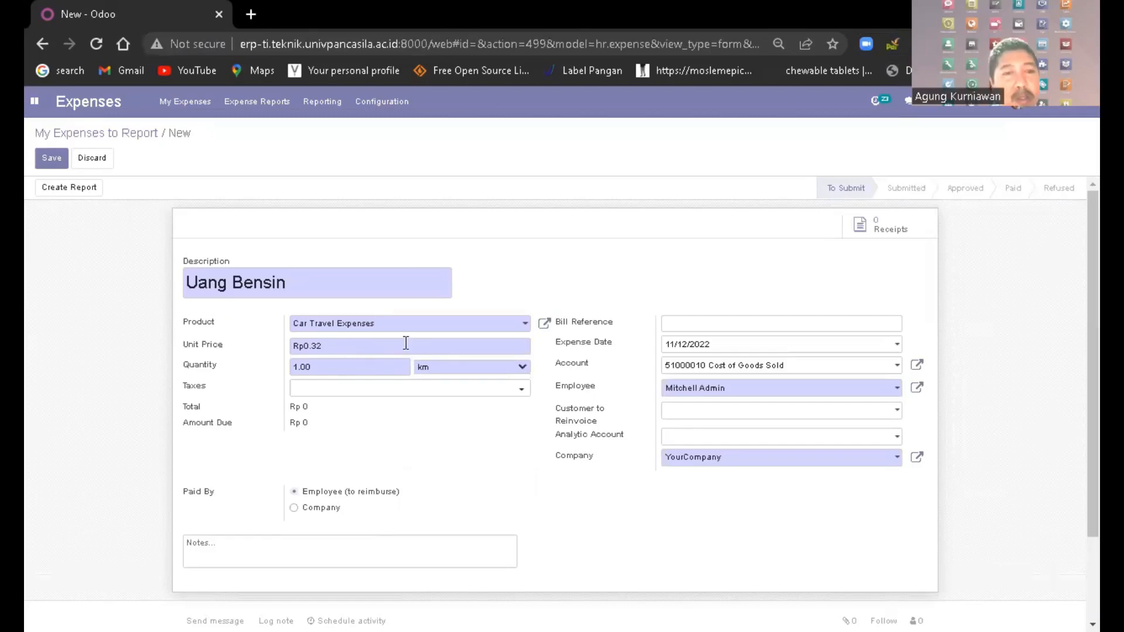
key("BackSpace")
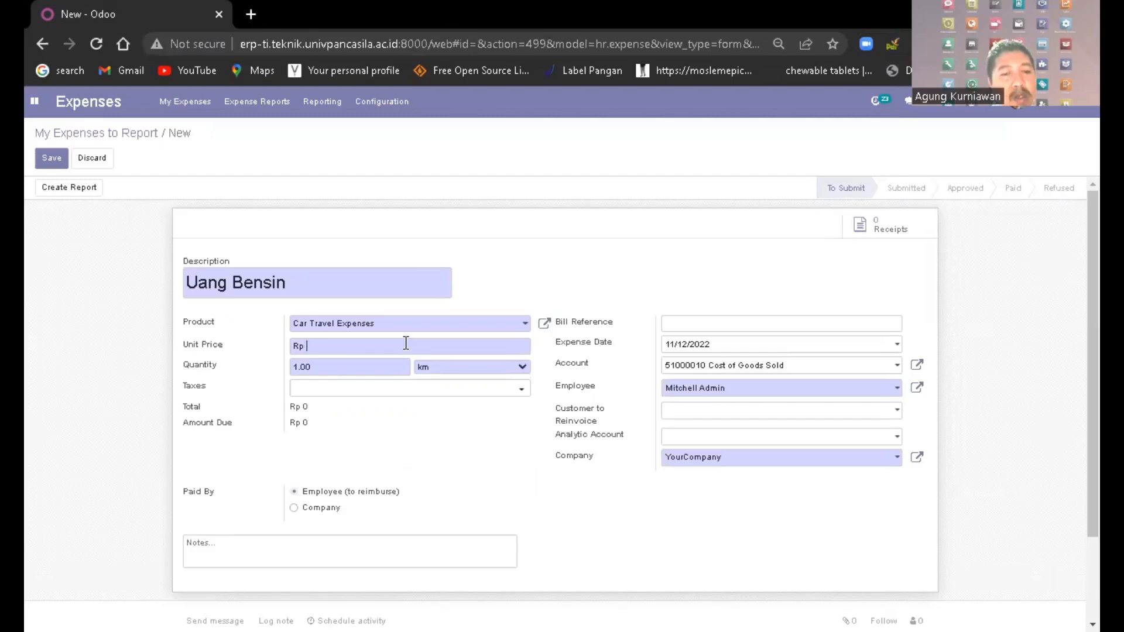
type("1500")
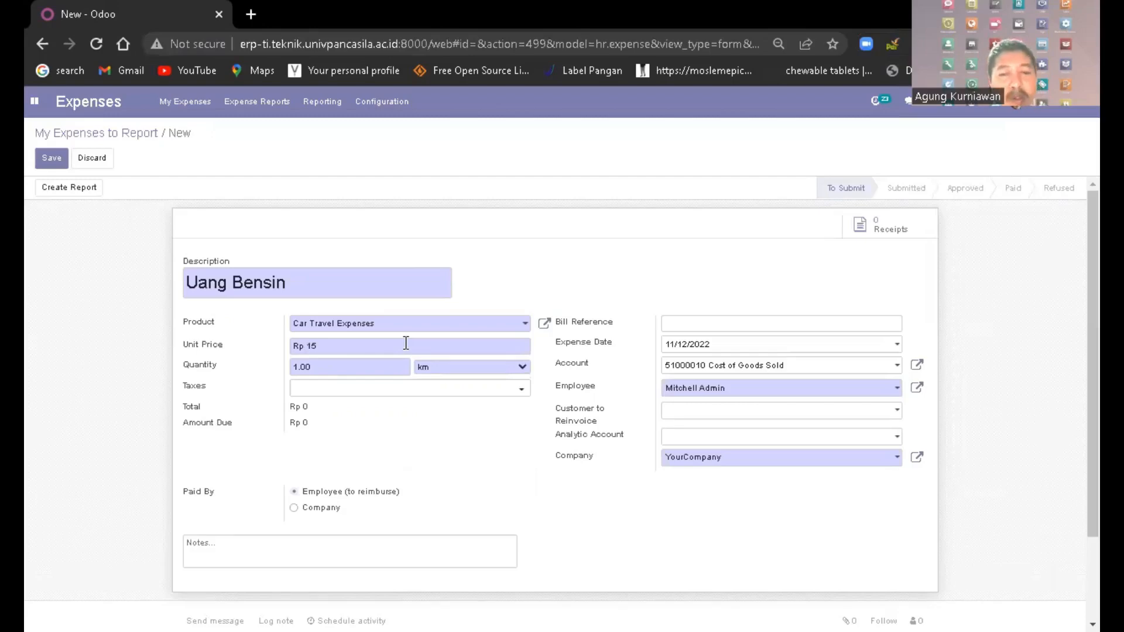
type("0")
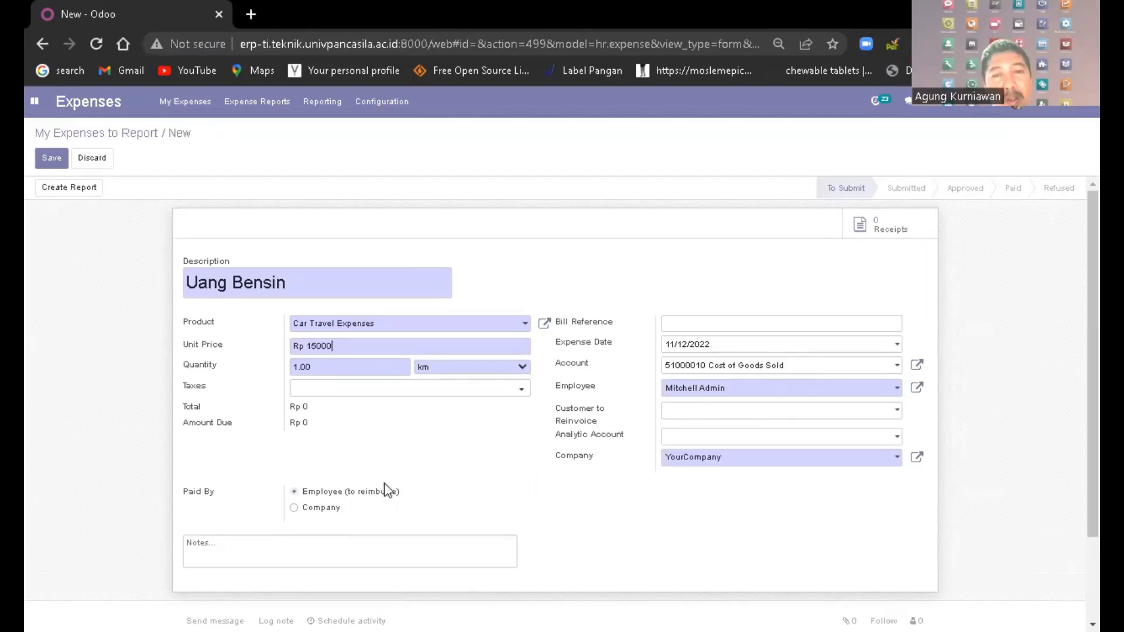
Step: Save the Uang Bensin expense and start attaching a receipt to it
scroll(591, 470, "down", 2)
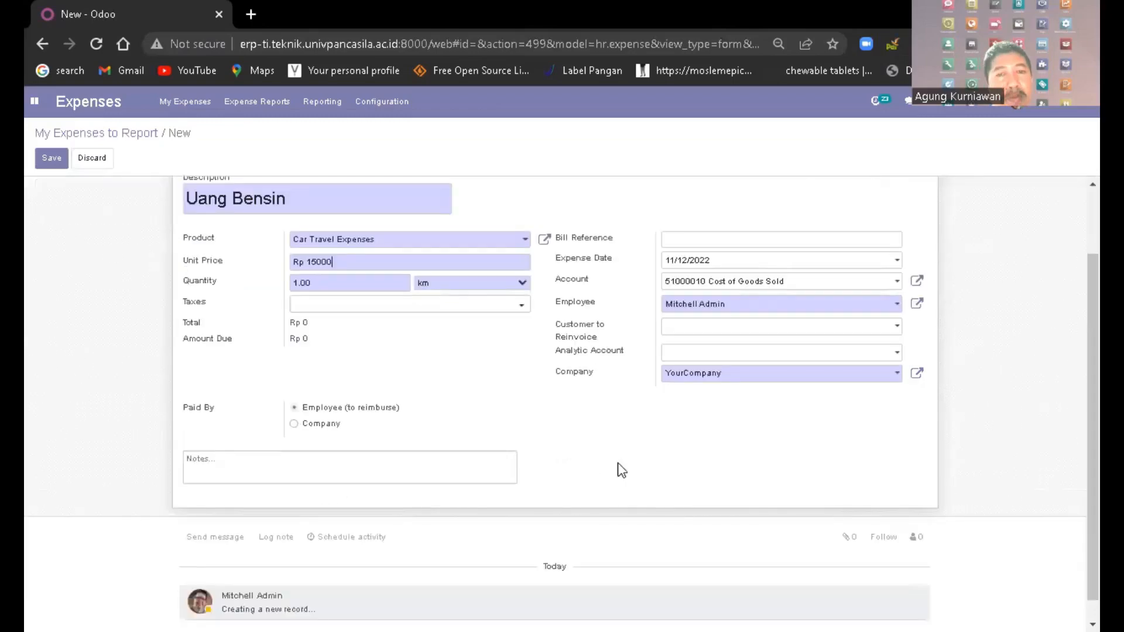
left_click(52, 158)
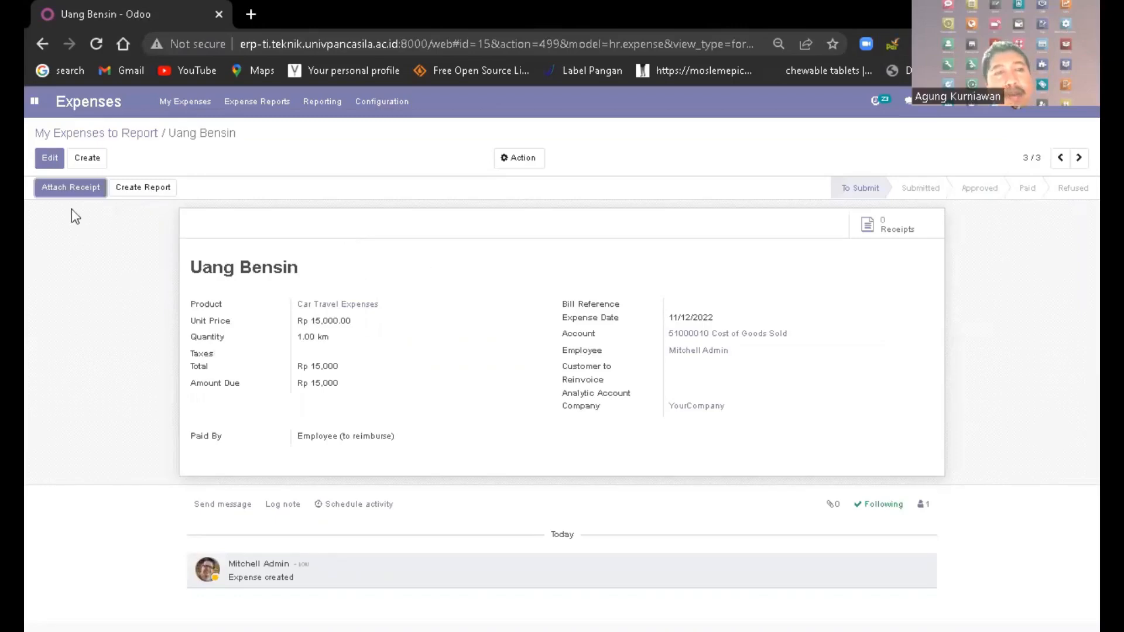
left_click(71, 187)
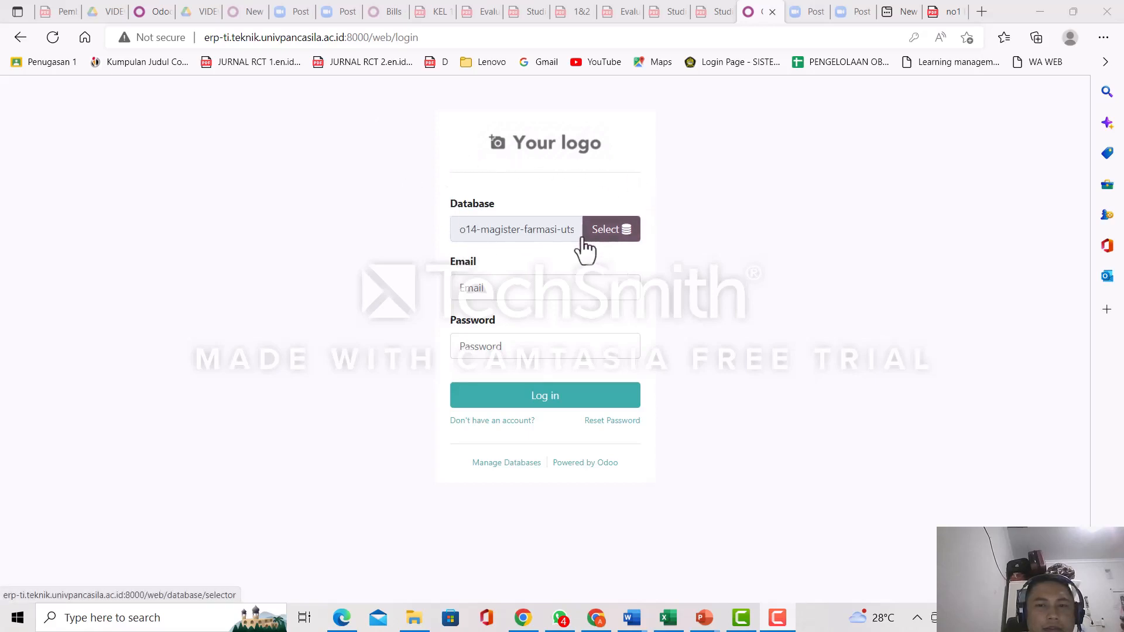
Step: Fill in the saved admin login with its account password and log in to the o14-magister-farmasi-uts database
left_click(535, 294)
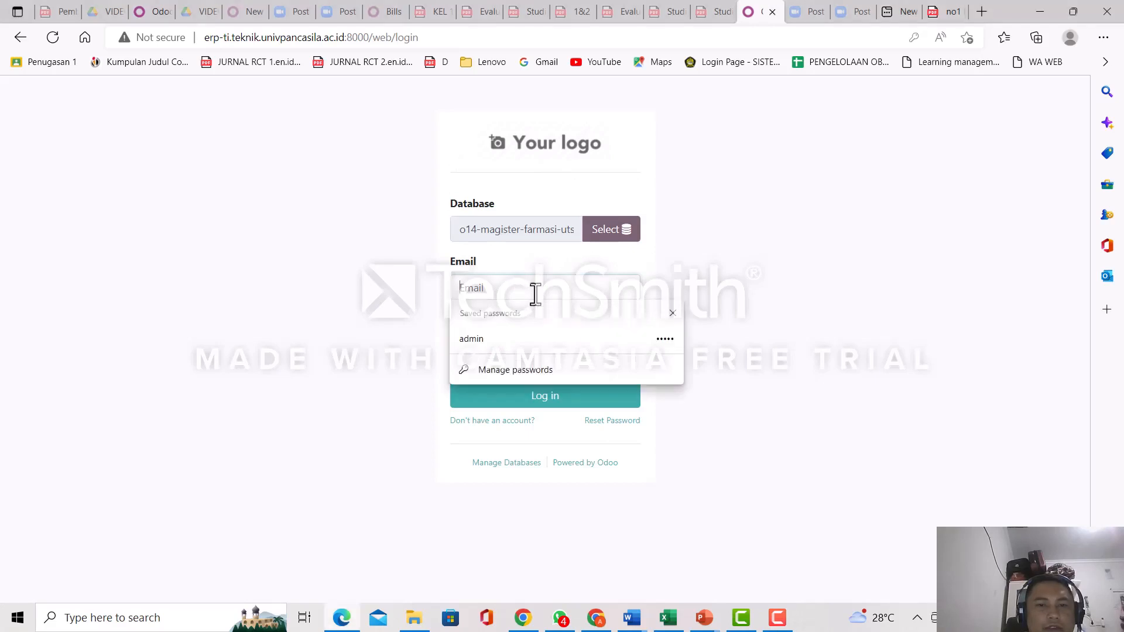
left_click(553, 342)
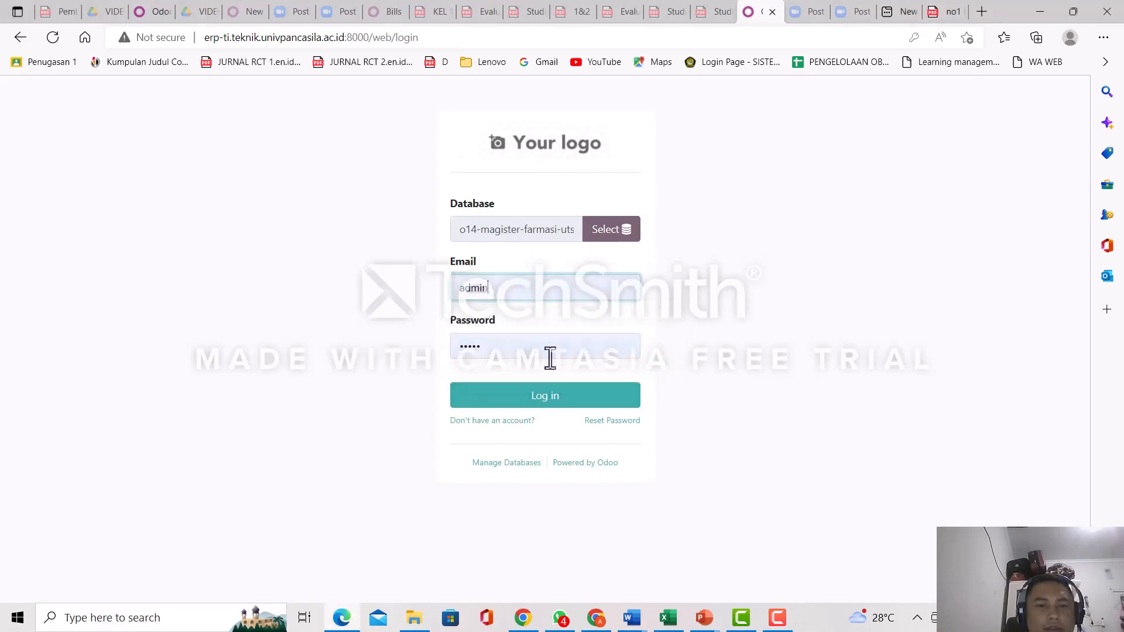
left_click(551, 404)
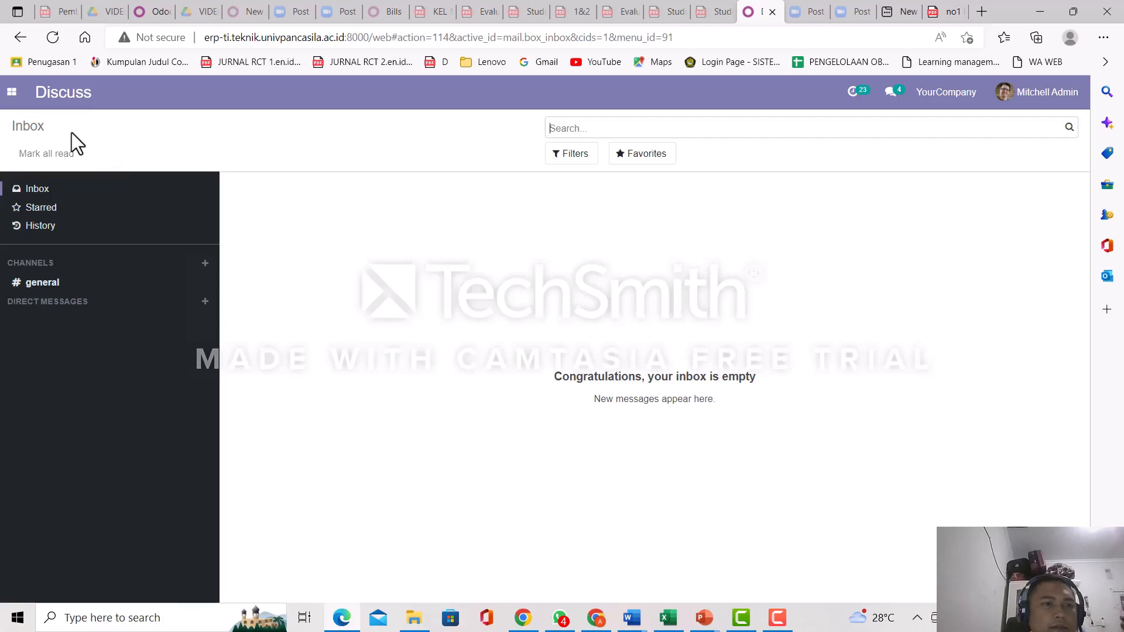
Step: Switch to the Purchase module and look through its product catalogue
left_click(12, 94)
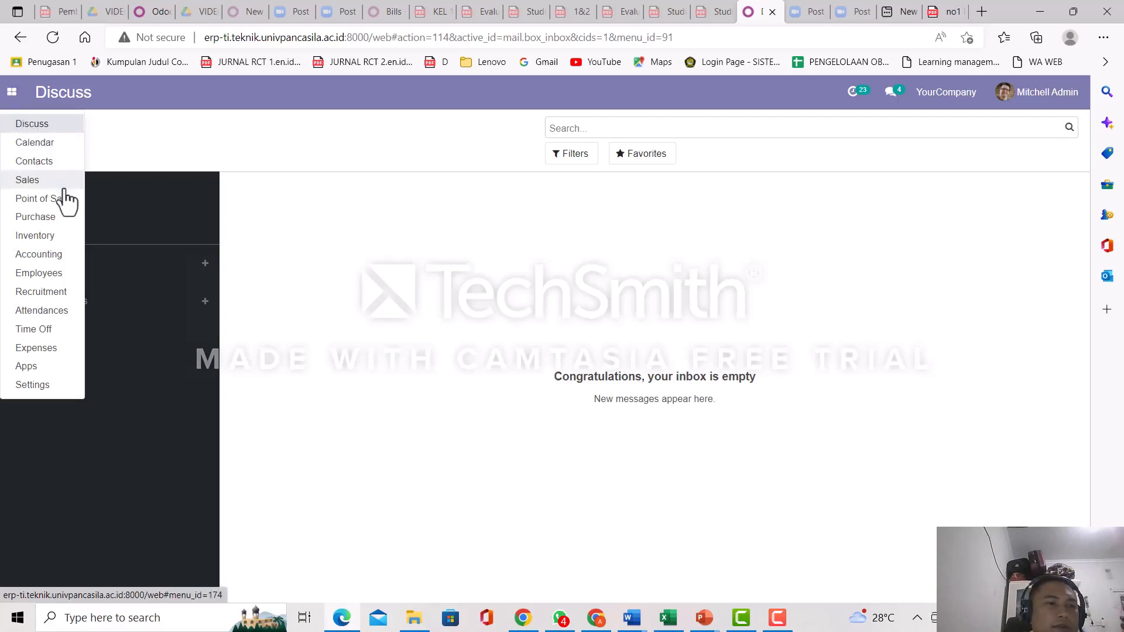
left_click(65, 220)
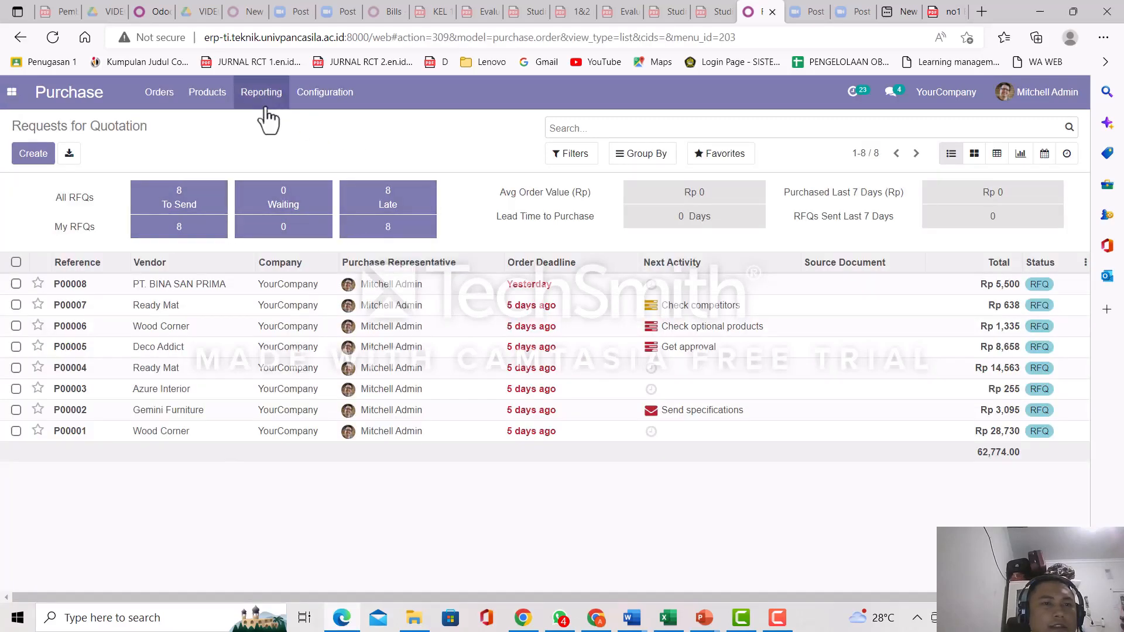
left_click(215, 101)
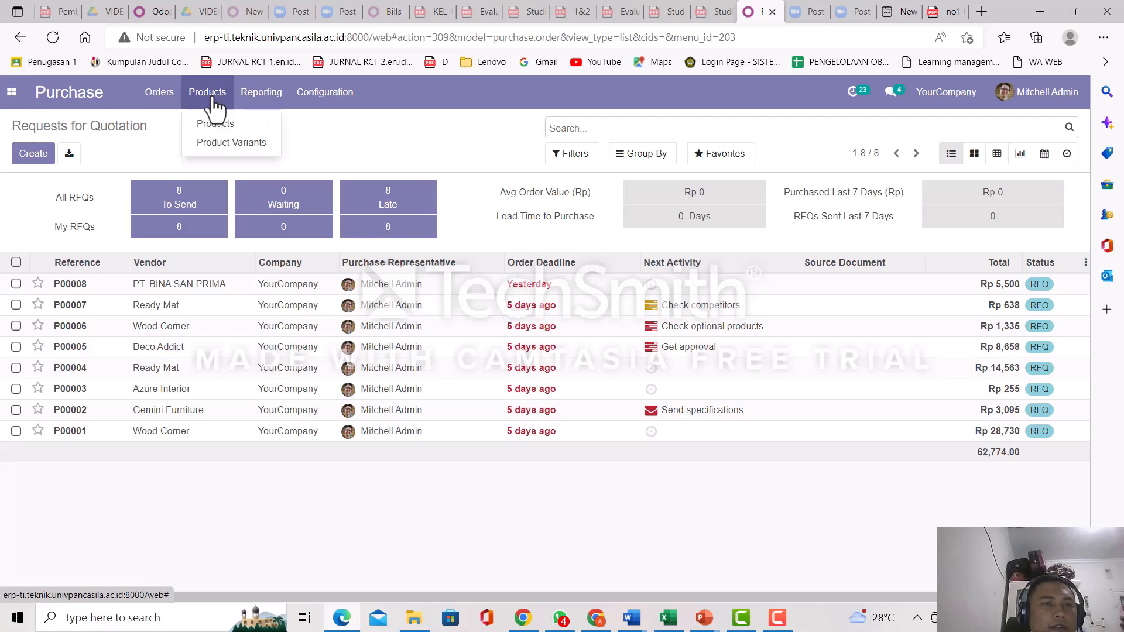
left_click(215, 131)
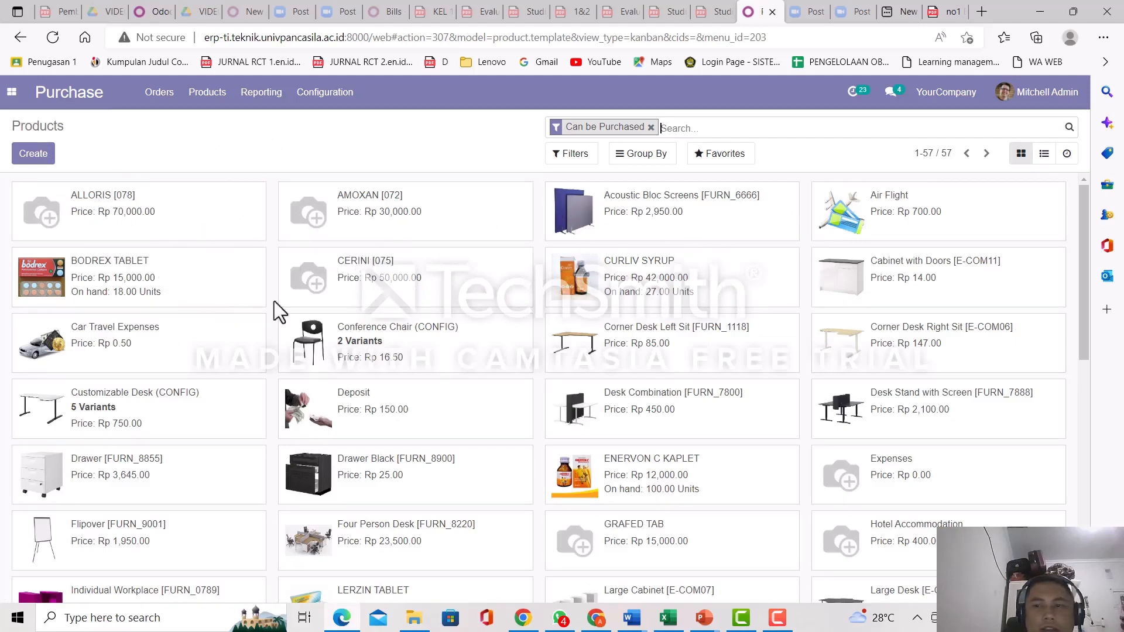
scroll(467, 319, "down", 1)
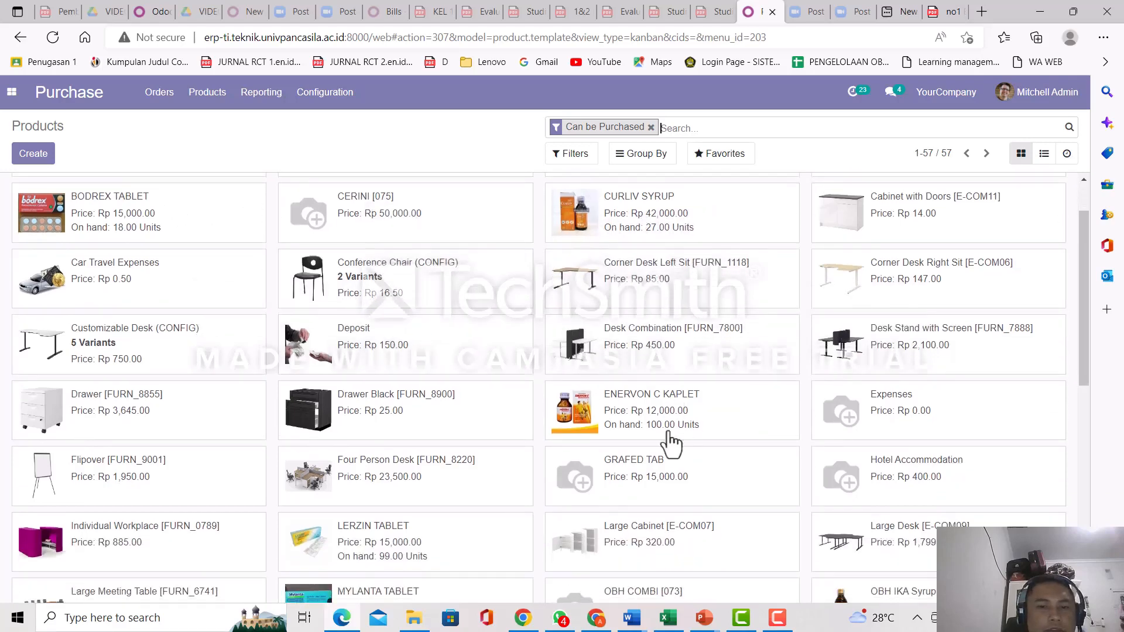
scroll(108, 209, "up", 1)
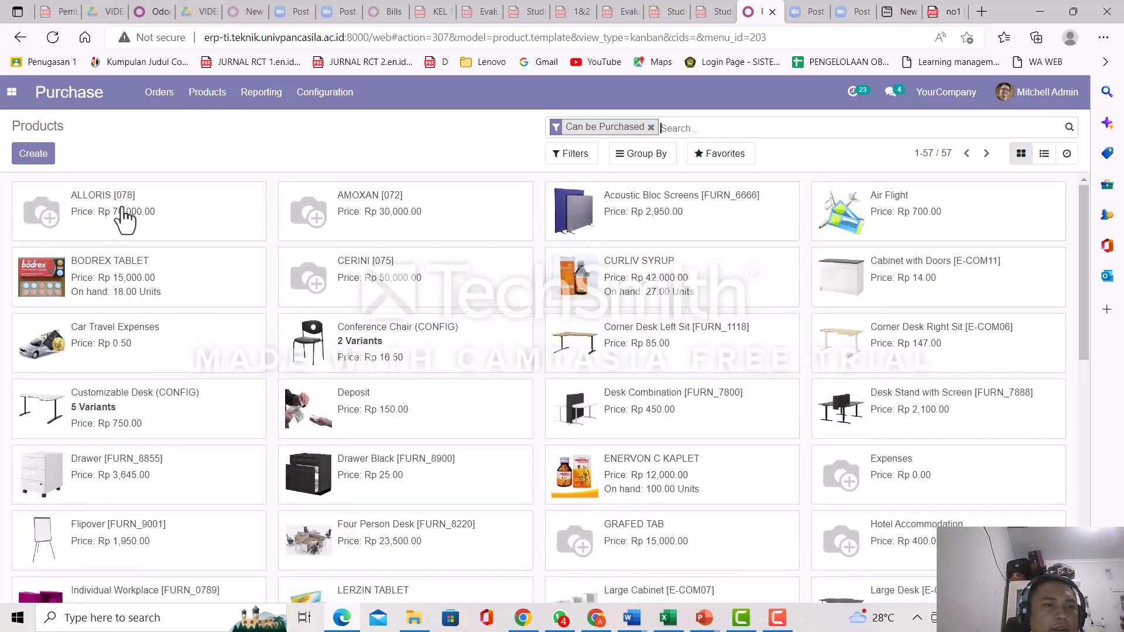
Step: Start a new product and set its product category to All / Consumable
left_click(44, 156)
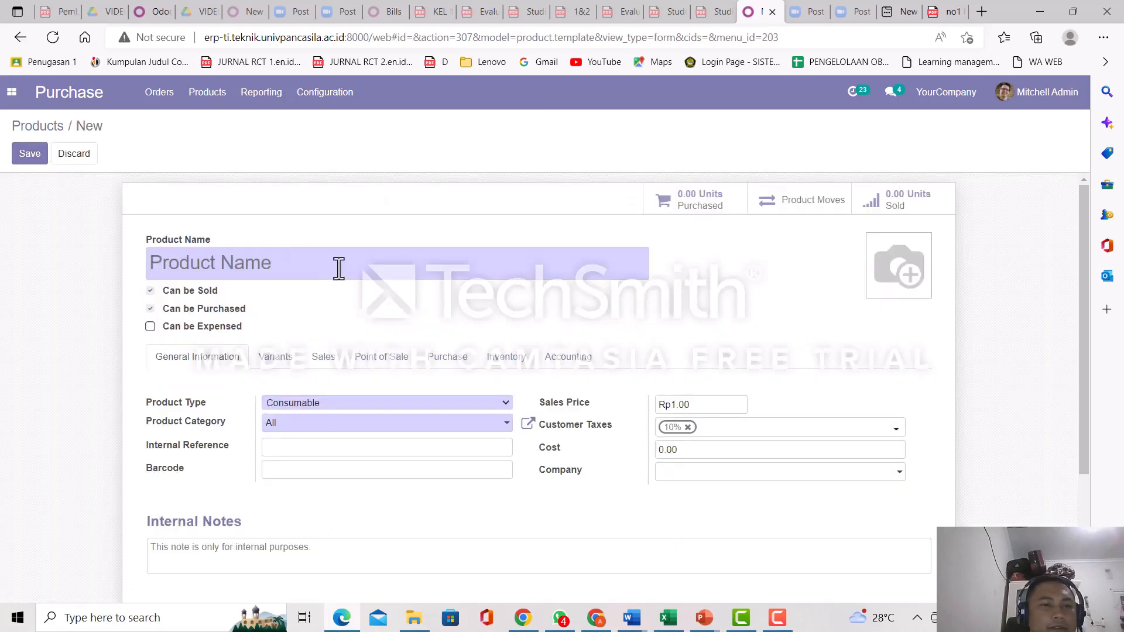
left_click(363, 407)
left_click(361, 413)
left_click(346, 429)
left_click(350, 423)
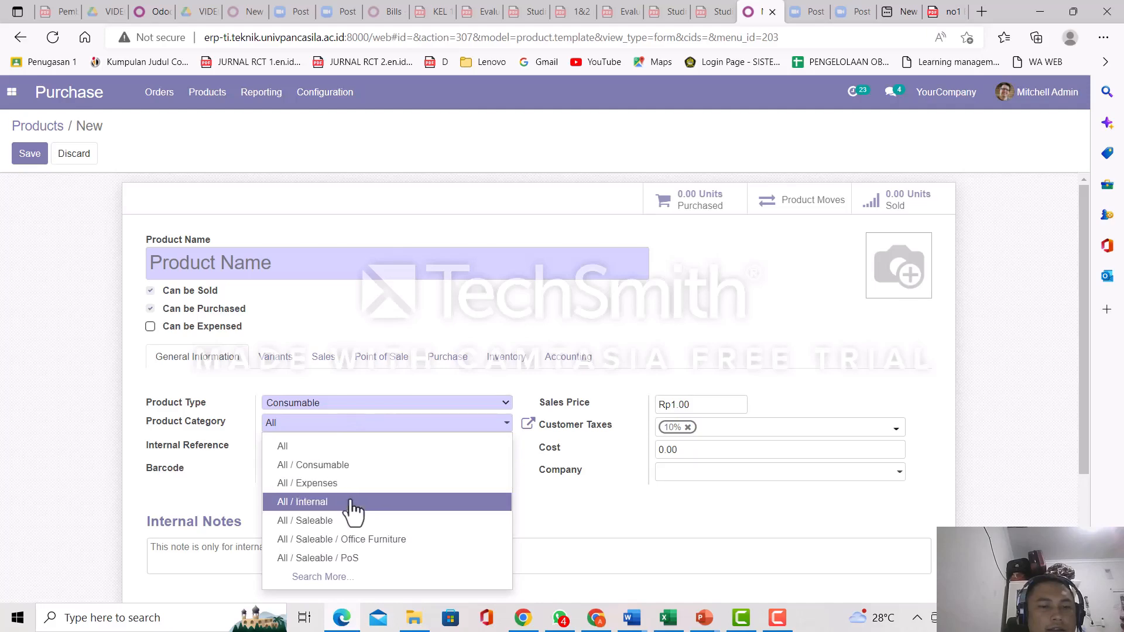
left_click(367, 463)
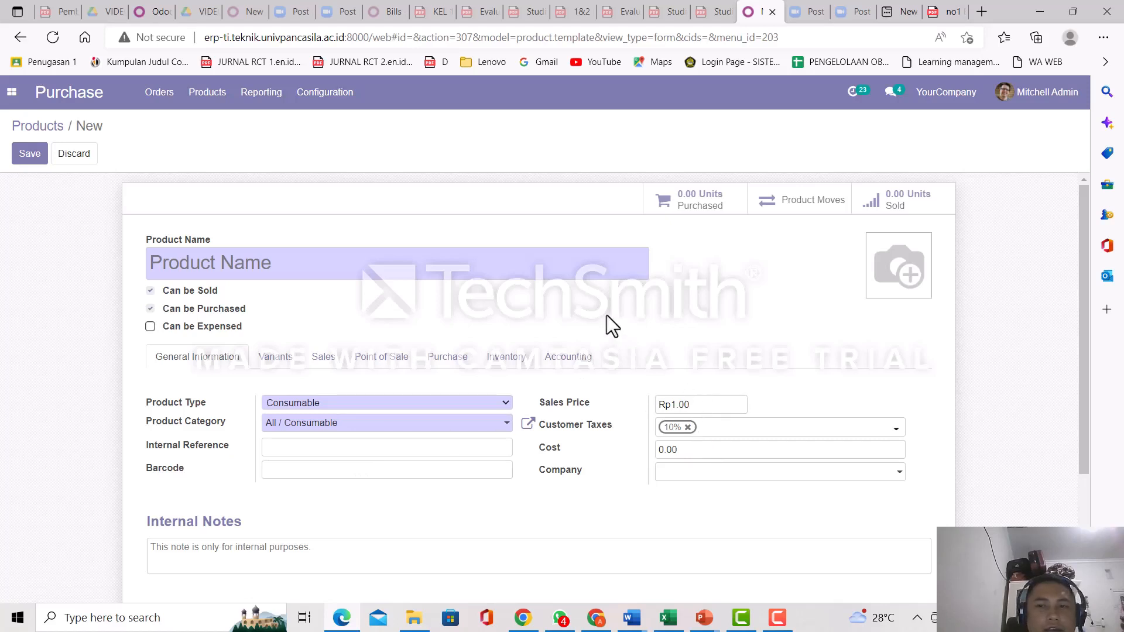
Step: Try to save the unnamed product, and discard it by returning to the Purchase overview
mouse_move(888, 276)
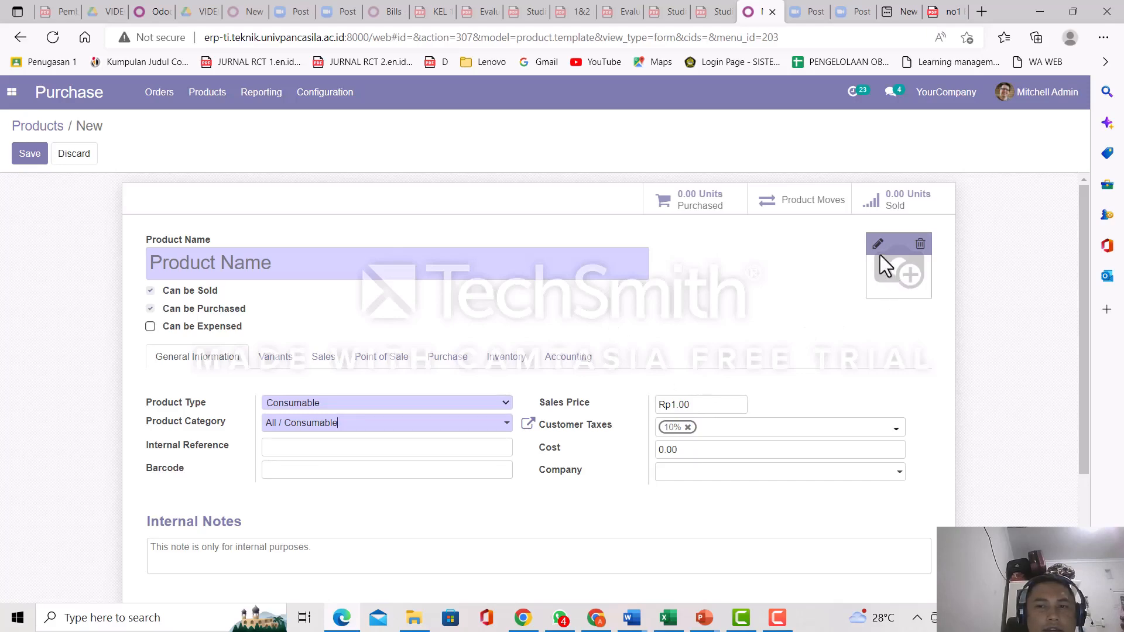
scroll(641, 363, "down", 3)
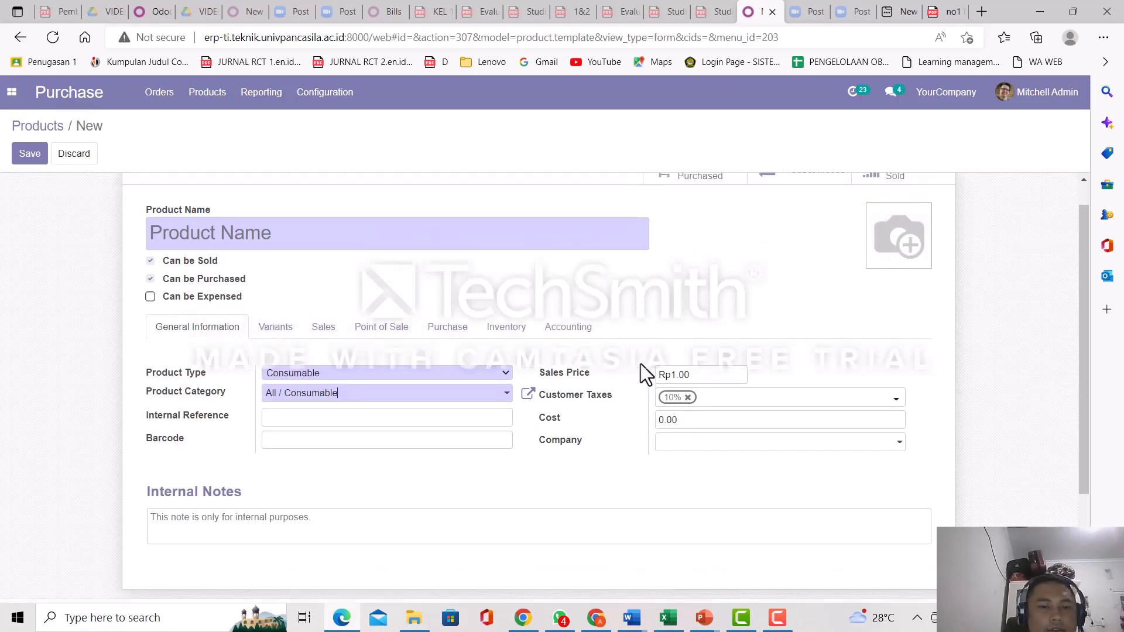
scroll(635, 364, "up", 3)
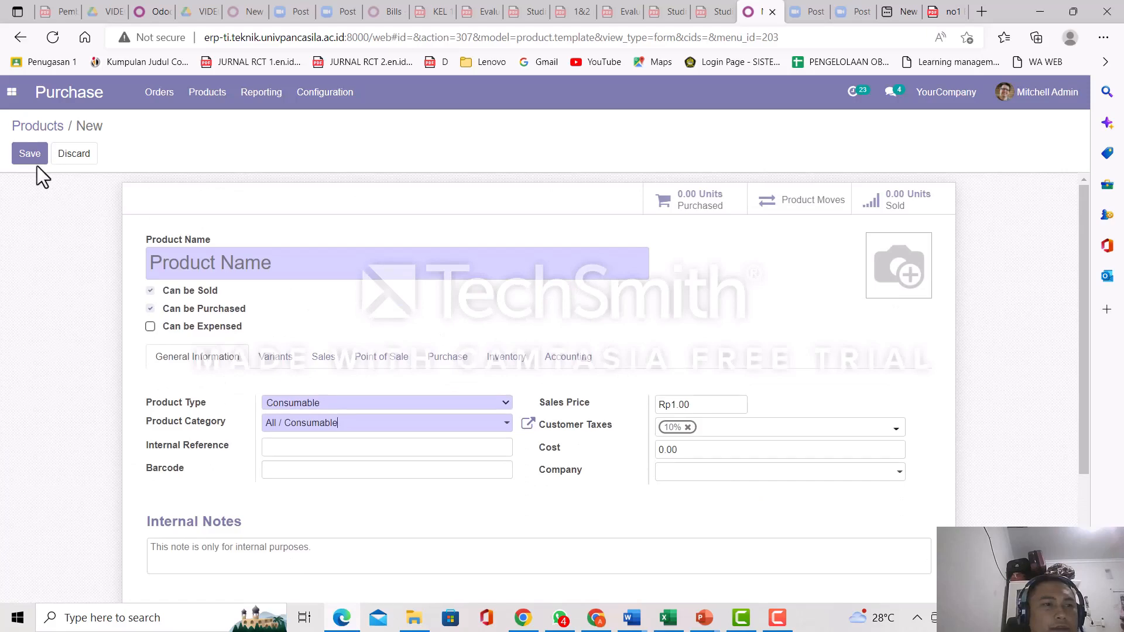
left_click(29, 157)
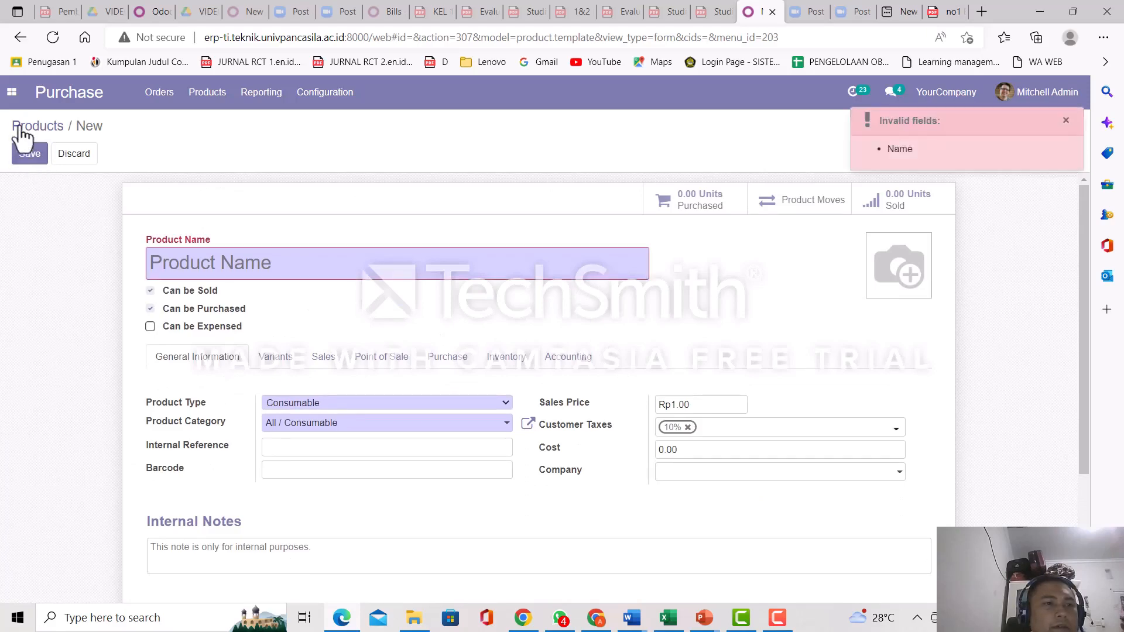
left_click(13, 95)
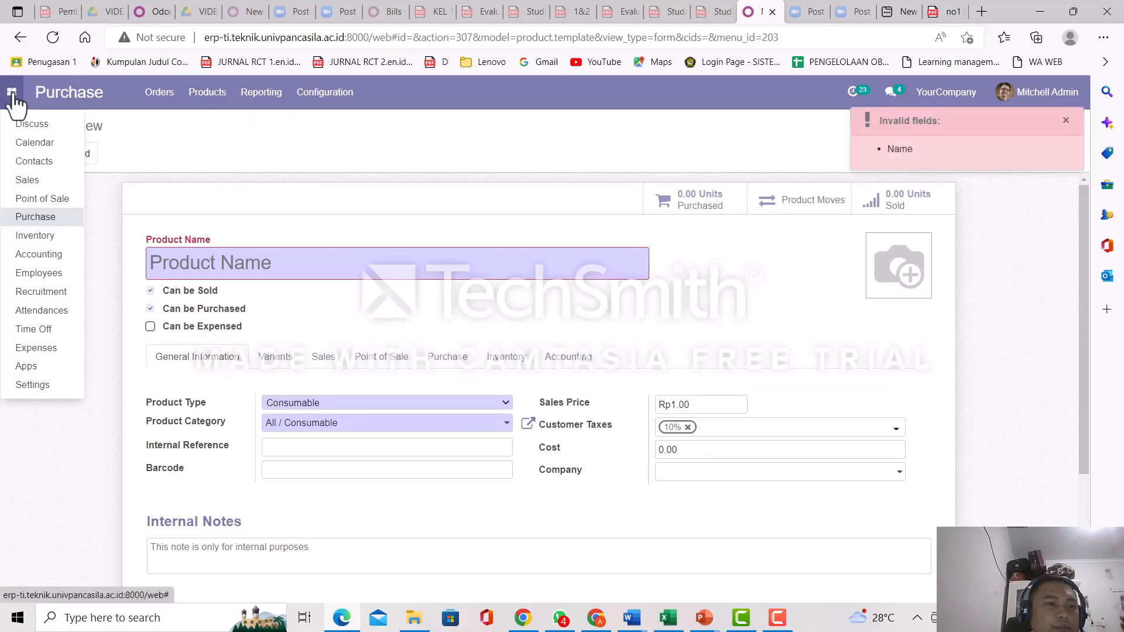
left_click(49, 219)
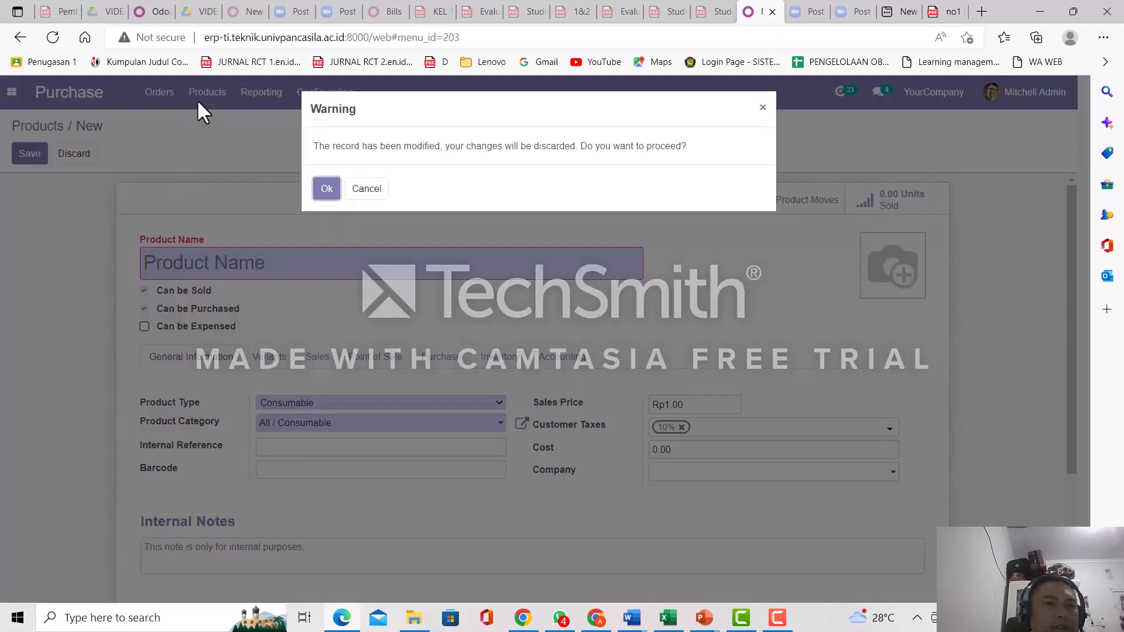
left_click(326, 188)
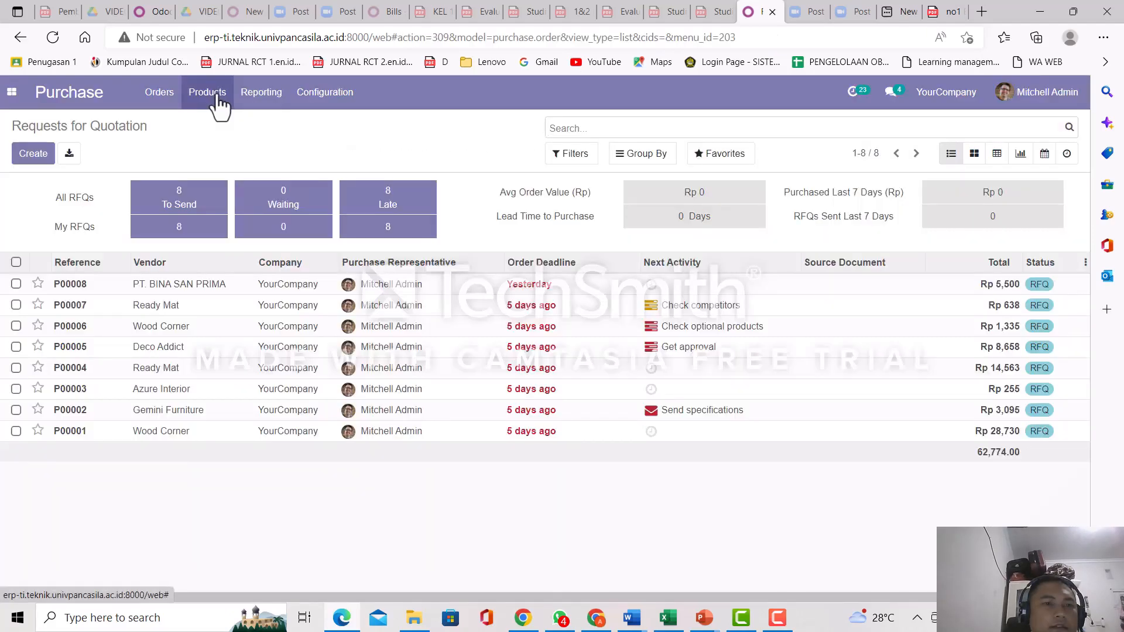
Step: Reopen the Purchase product list and examine the CURLIV SYRUP record
left_click(216, 94)
left_click(236, 125)
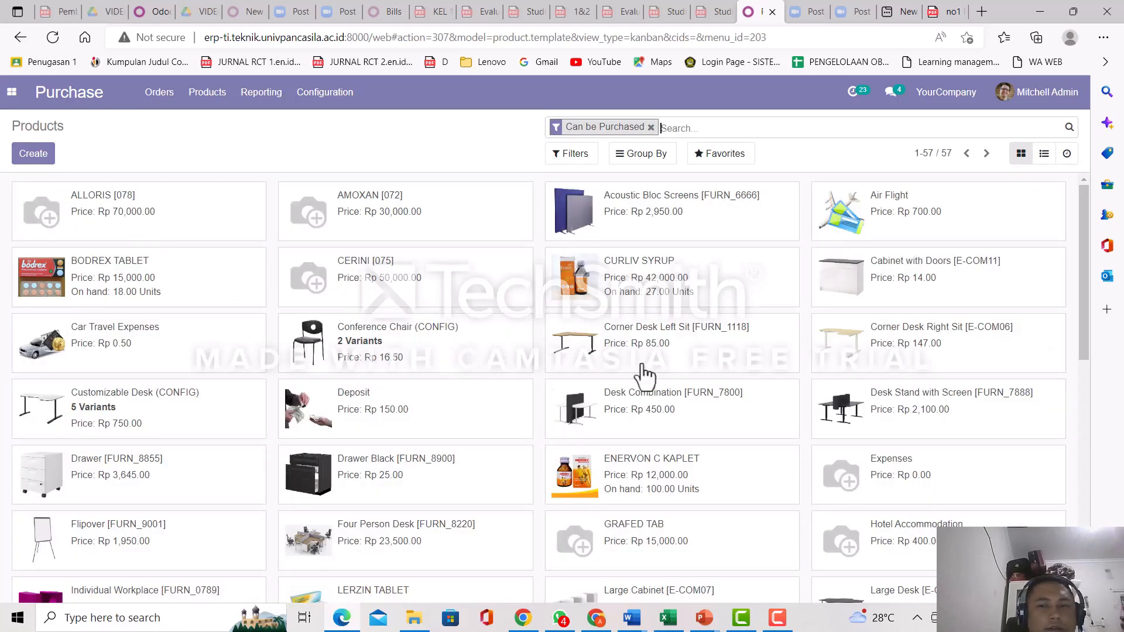
left_click(603, 291)
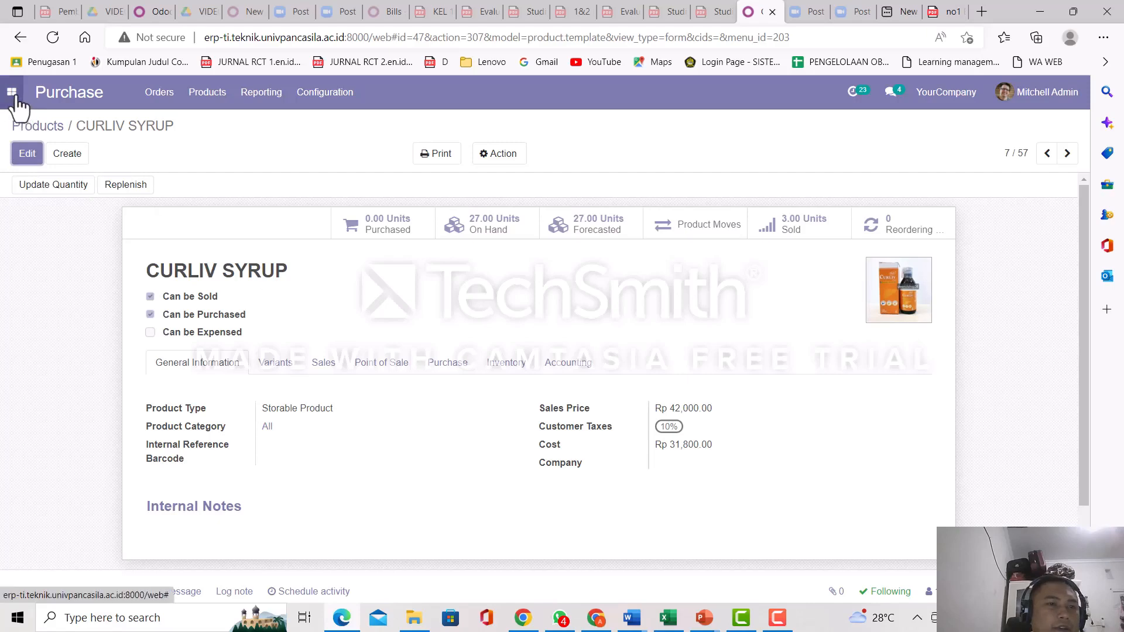
Step: Start a new vendor from the vendor list and set its sales payment terms to 30 Days
left_click(156, 101)
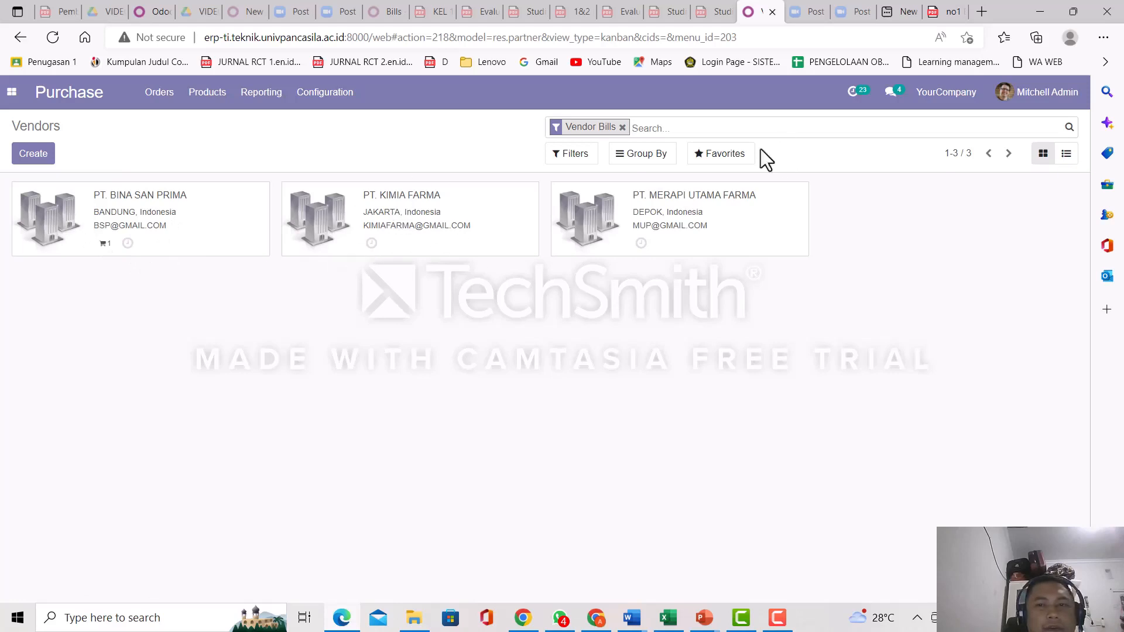
left_click(25, 158)
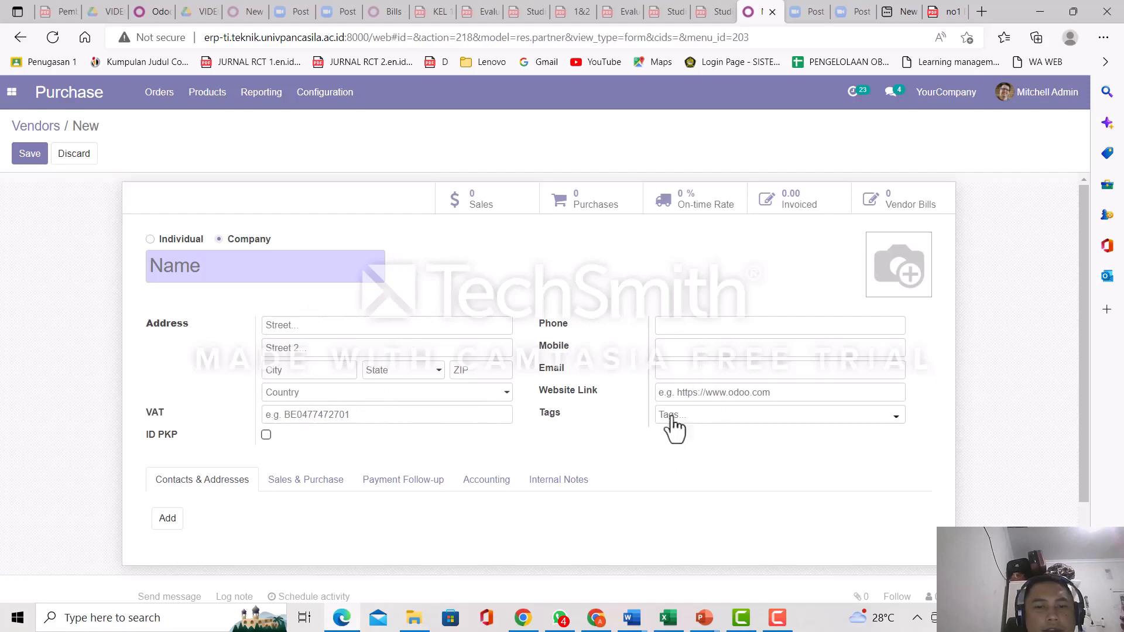
left_click(319, 480)
scroll(351, 439, "down", 1)
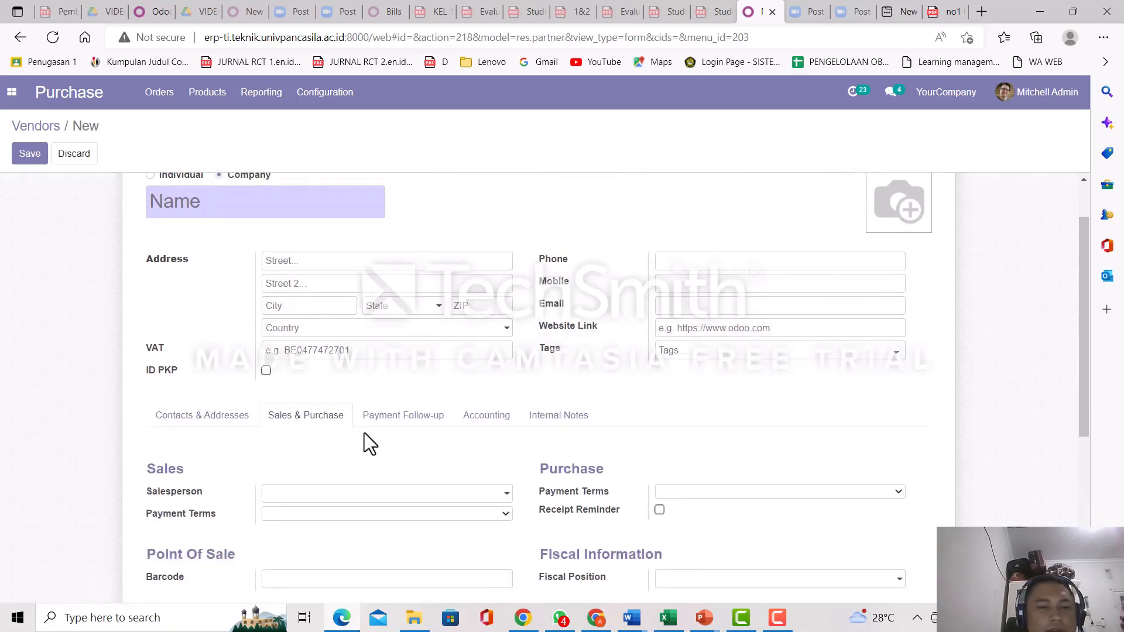
left_click(365, 494)
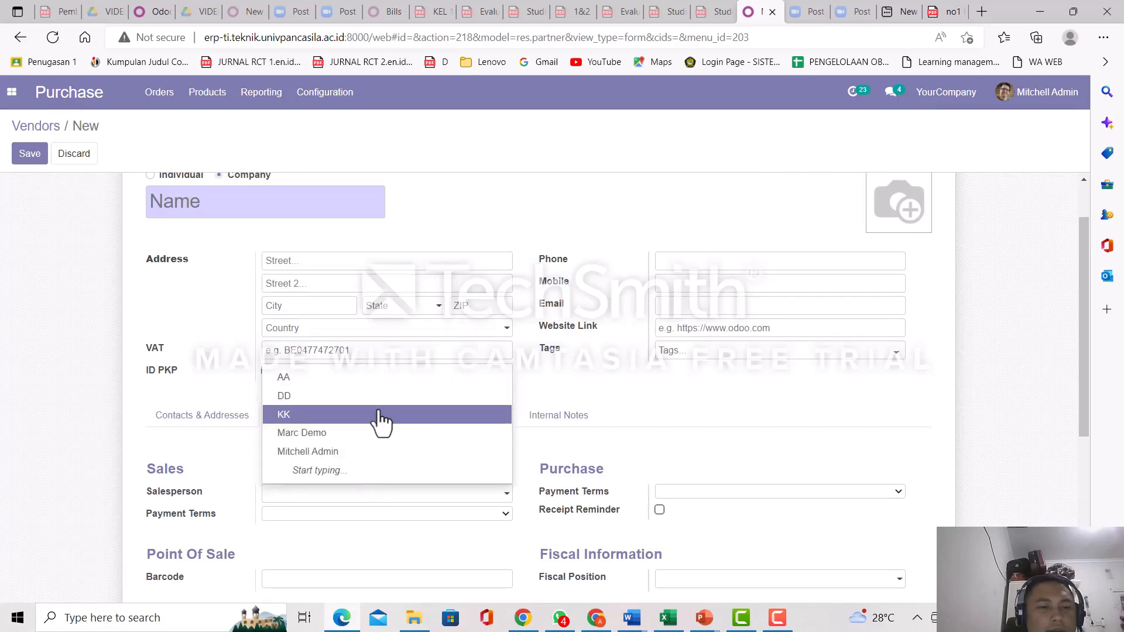
left_click(294, 513)
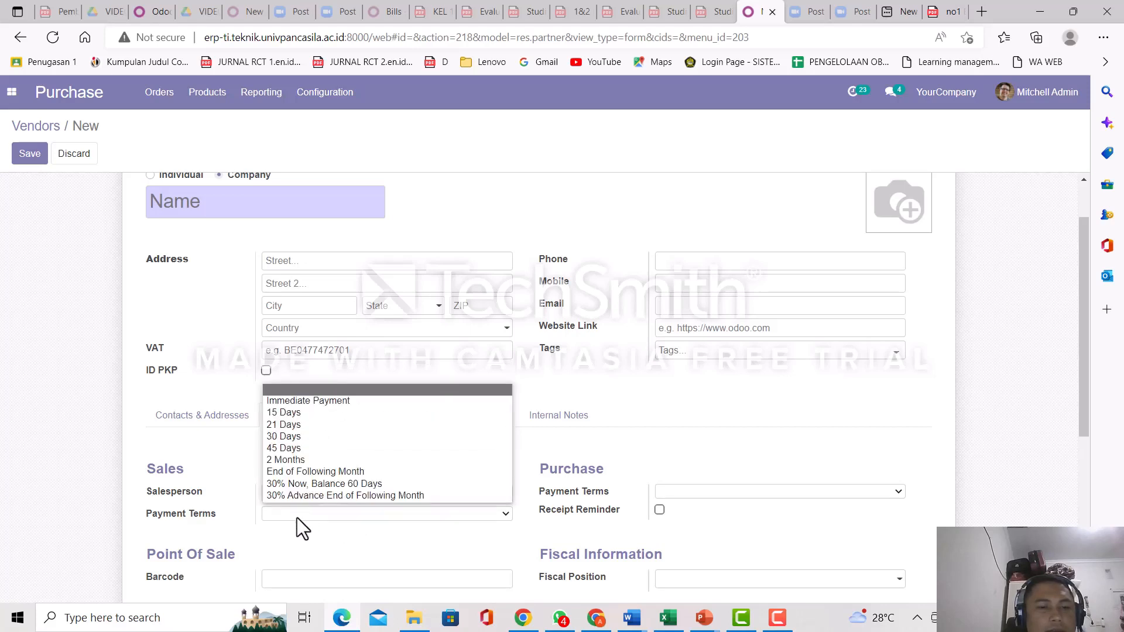
left_click(342, 437)
scroll(641, 468, "down", 2)
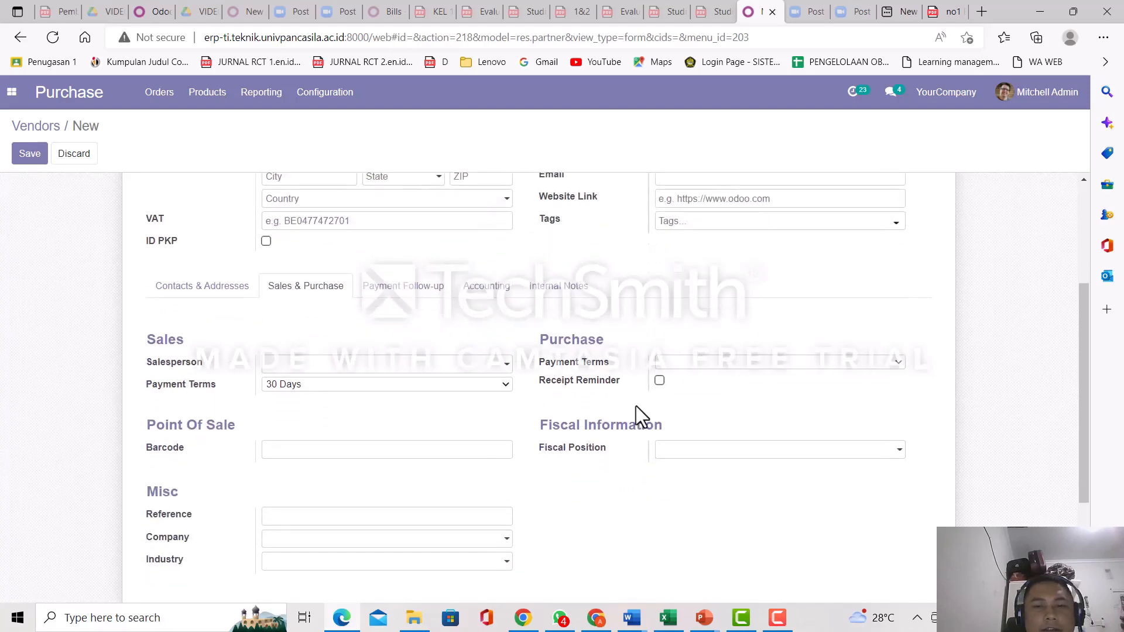
Step: Set the draft vendor's purchase payment terms to 30 Days, and discard the draft to return to the vendor list
left_click(716, 363)
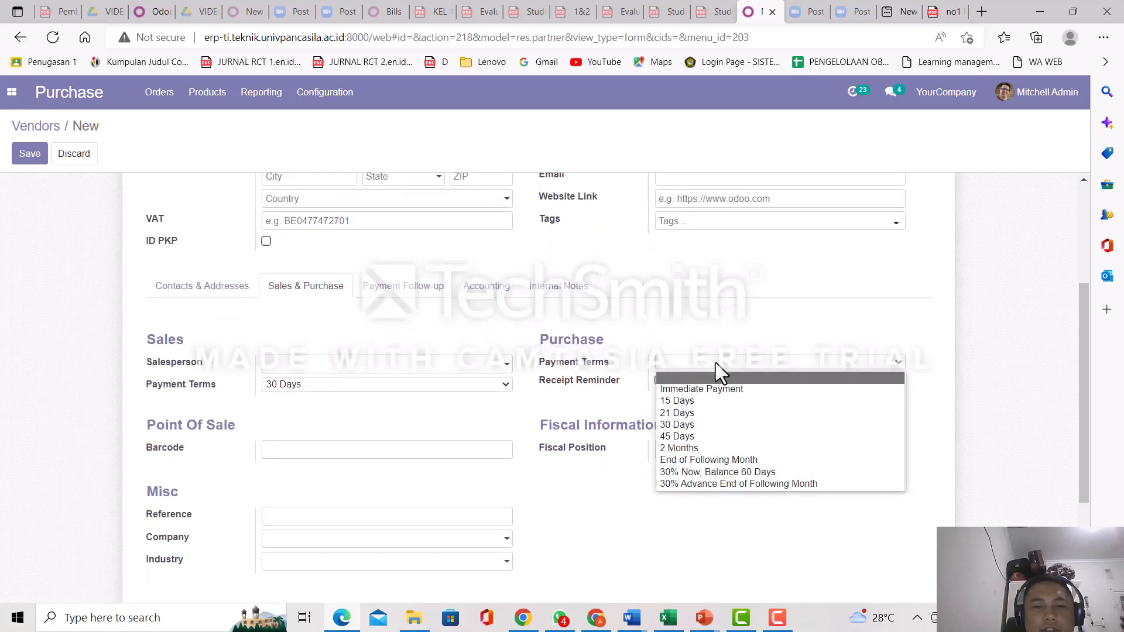
left_click(720, 424)
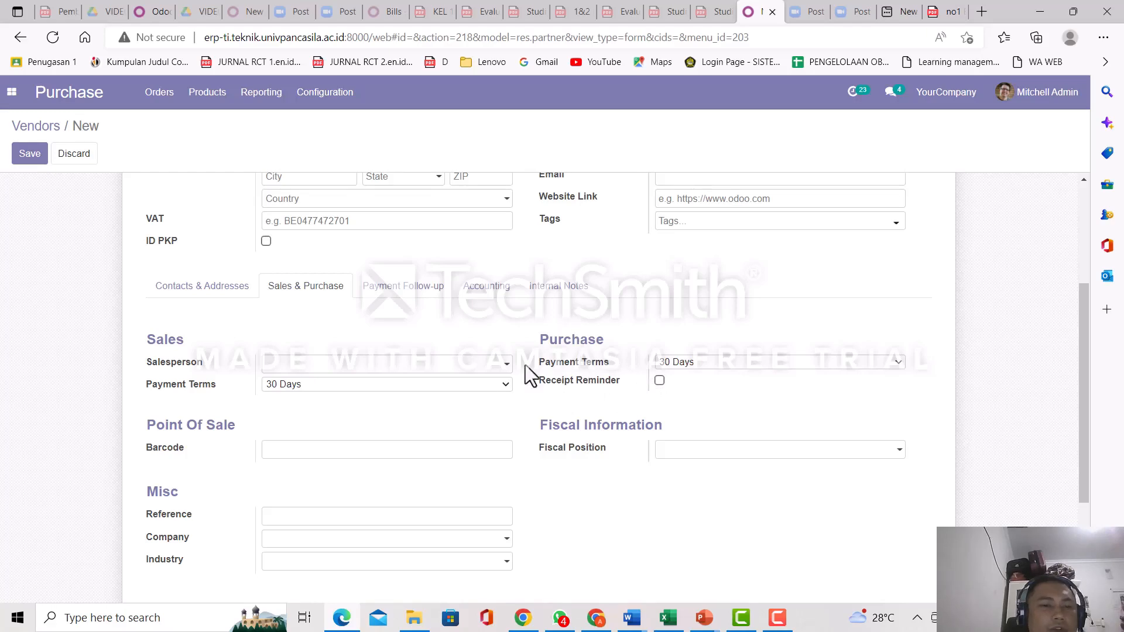
scroll(277, 314, "up", 3)
scroll(363, 360, "up", 1)
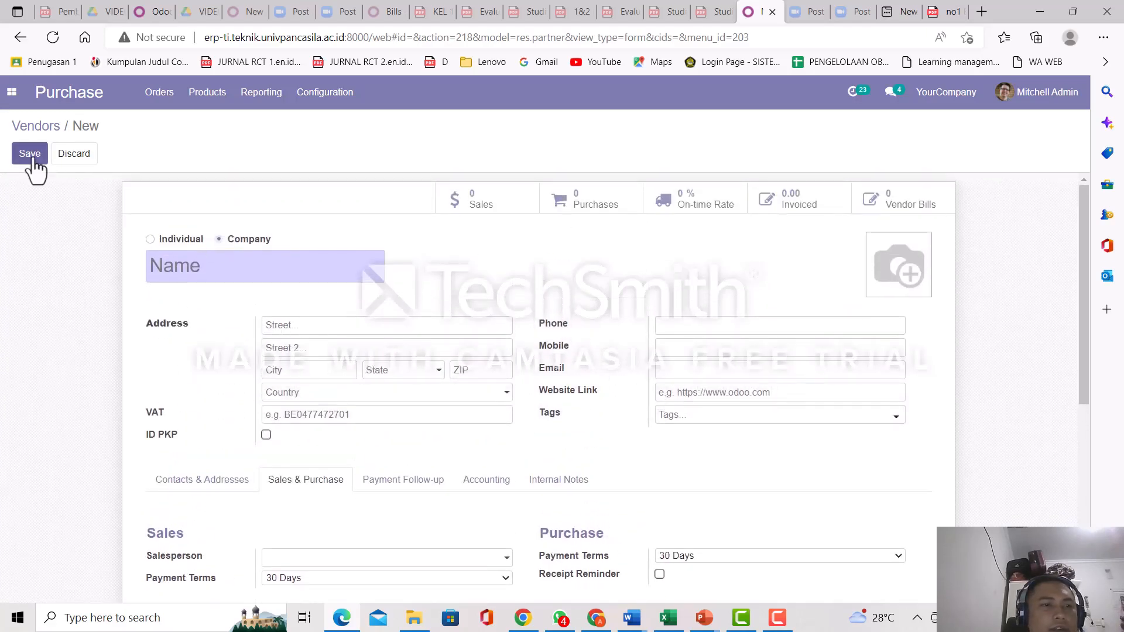
left_click(146, 91)
left_click(209, 195)
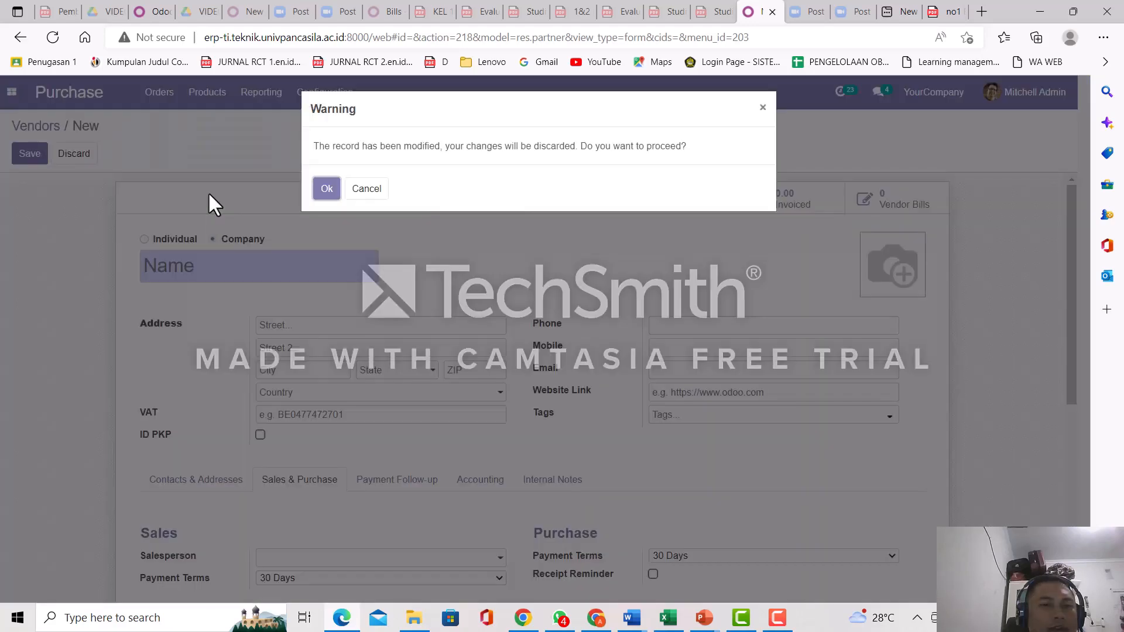
left_click(326, 189)
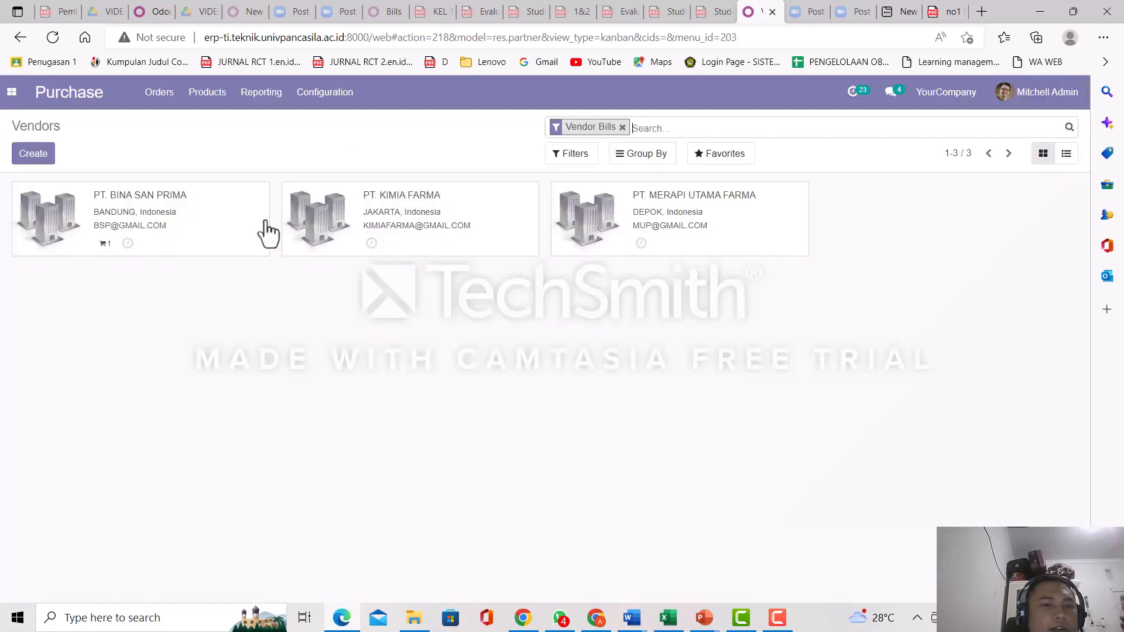
Step: Open the PT. BINA SAN PRIMA vendor and examine its contact details and its sales and purchase settings
left_click(172, 236)
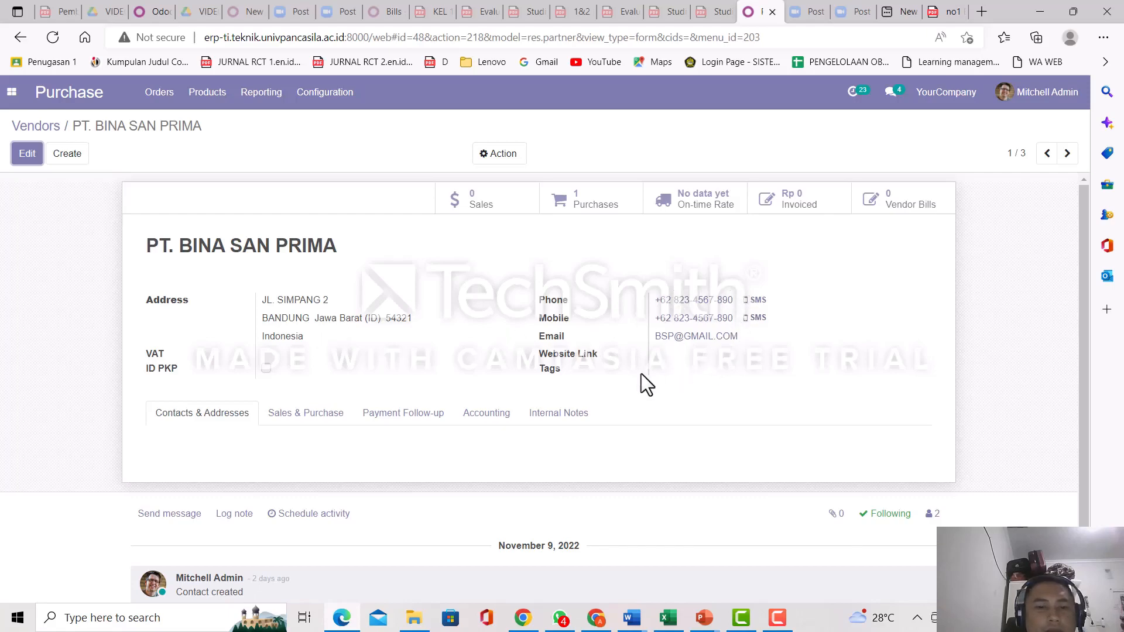
scroll(638, 372, "down", 1)
scroll(634, 368, "up", 1)
left_click(279, 417)
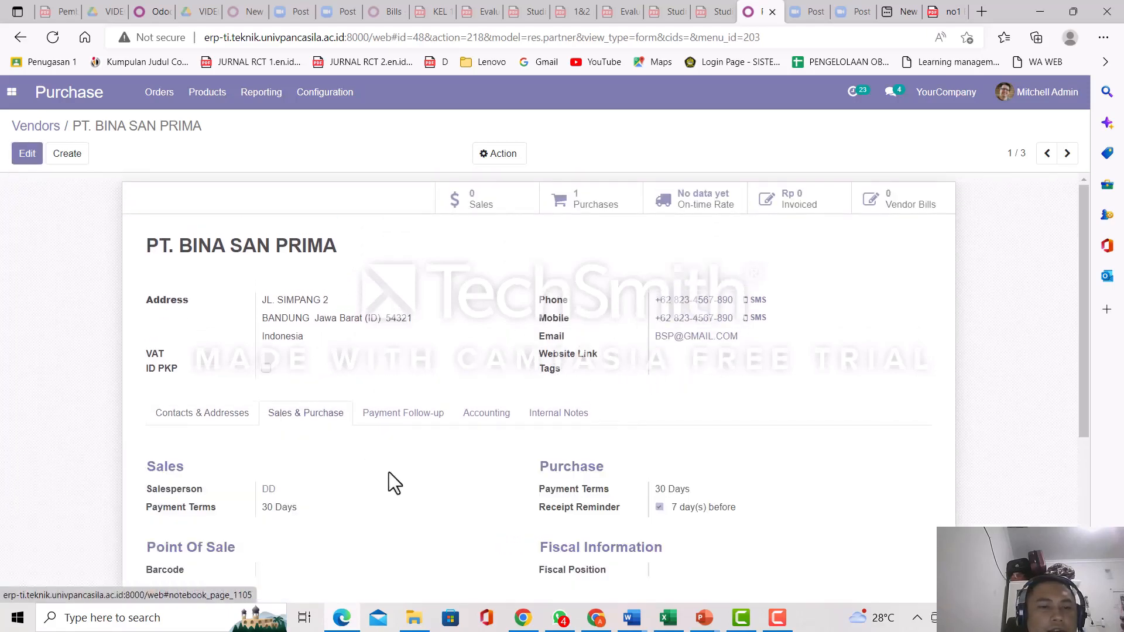
scroll(363, 462, "down", 3)
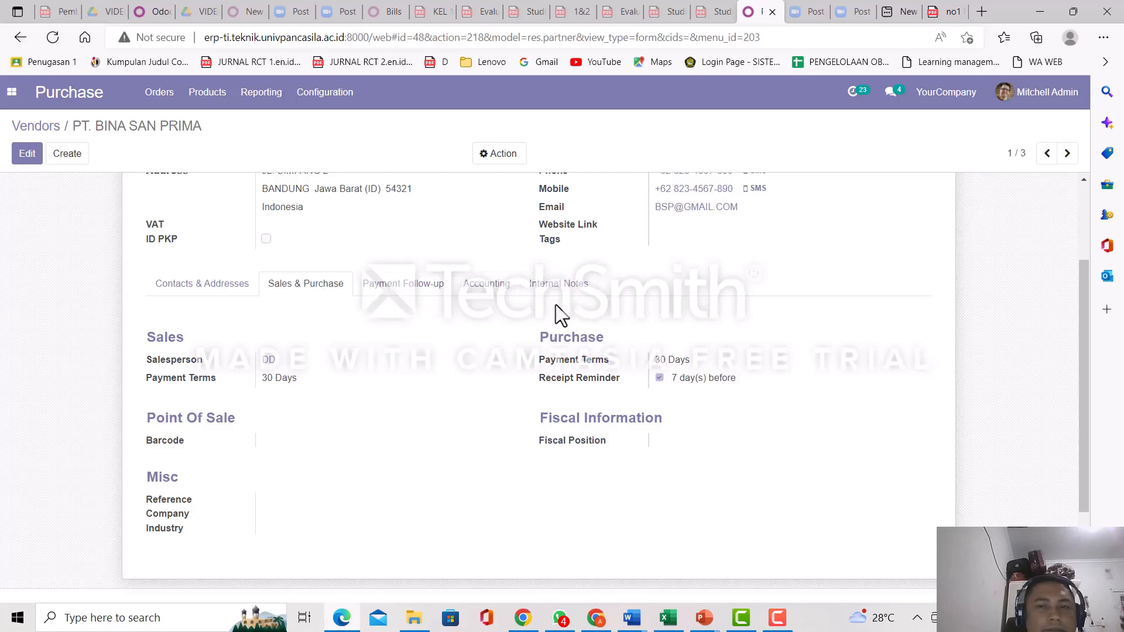
Step: Create a new request for quotation in Purchase with PT. BINA SAN PRIMA as the vendor
scroll(559, 328, "up", 2)
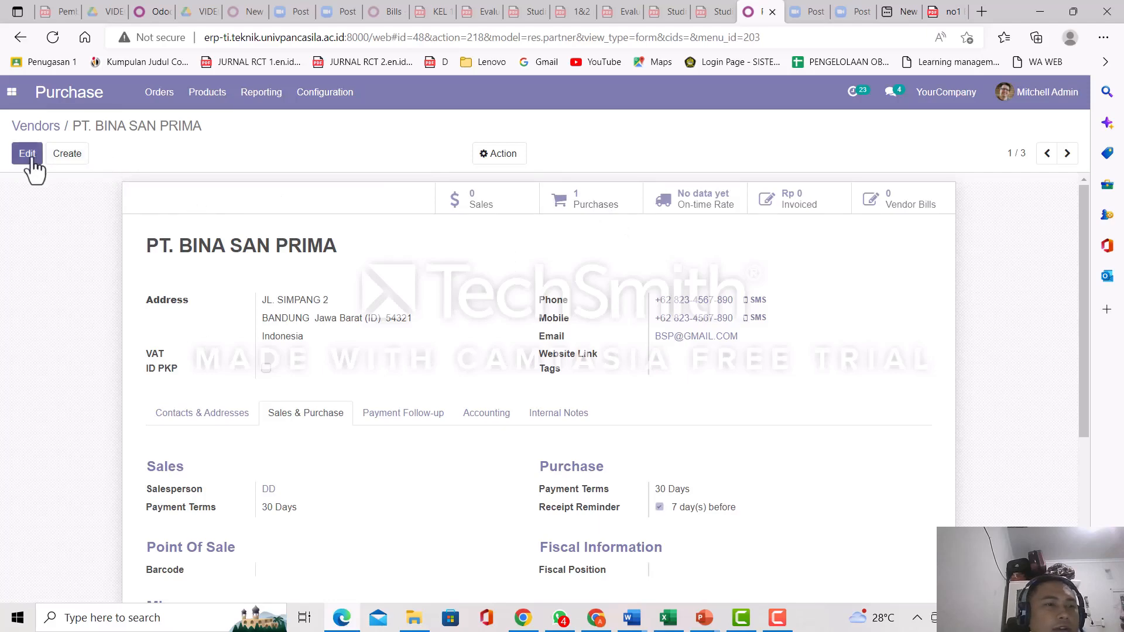
left_click(11, 92)
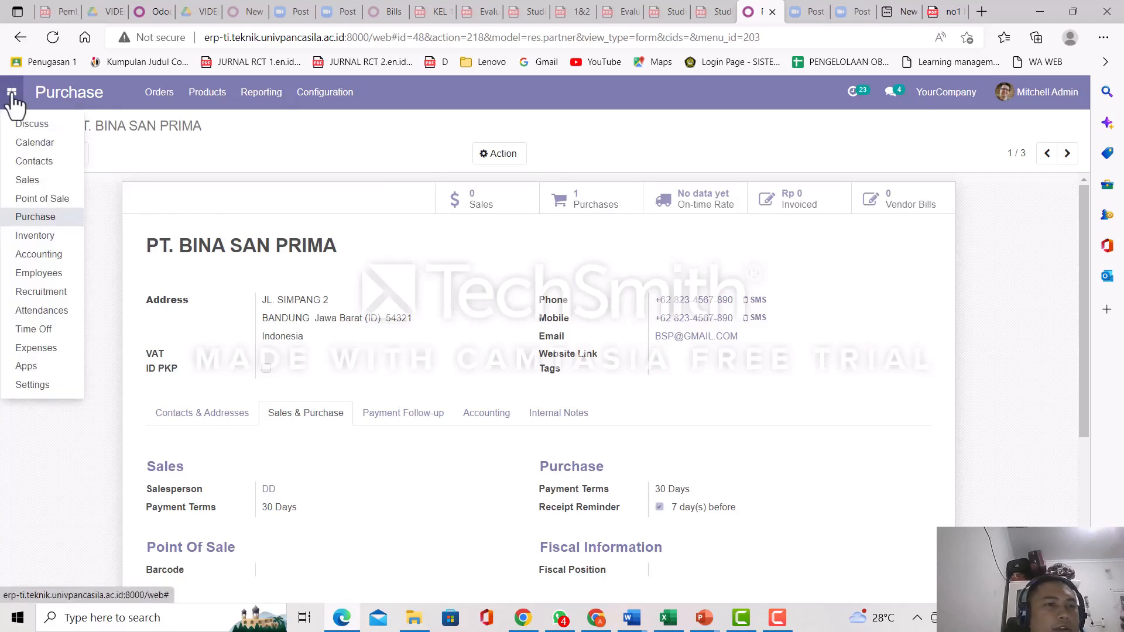
left_click(55, 220)
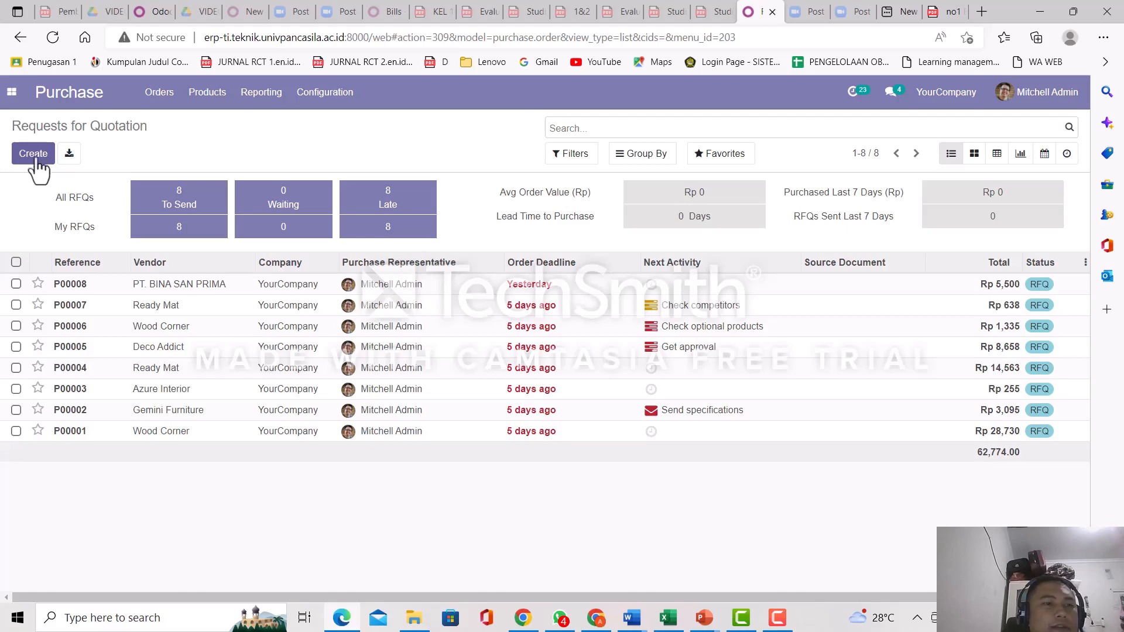
left_click(34, 154)
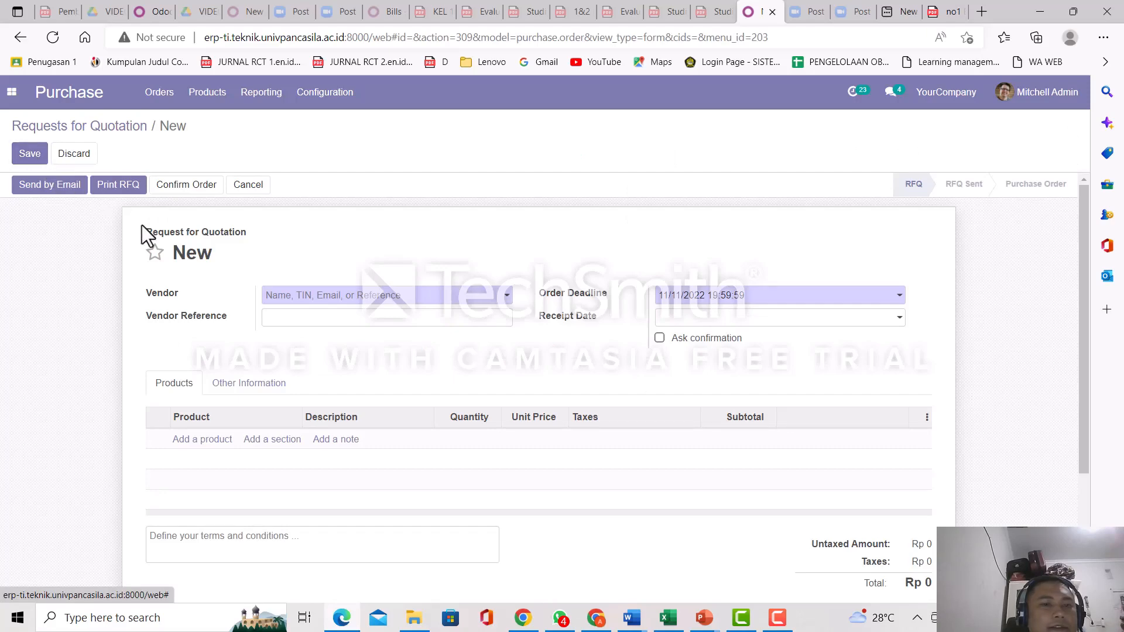
left_click(323, 297)
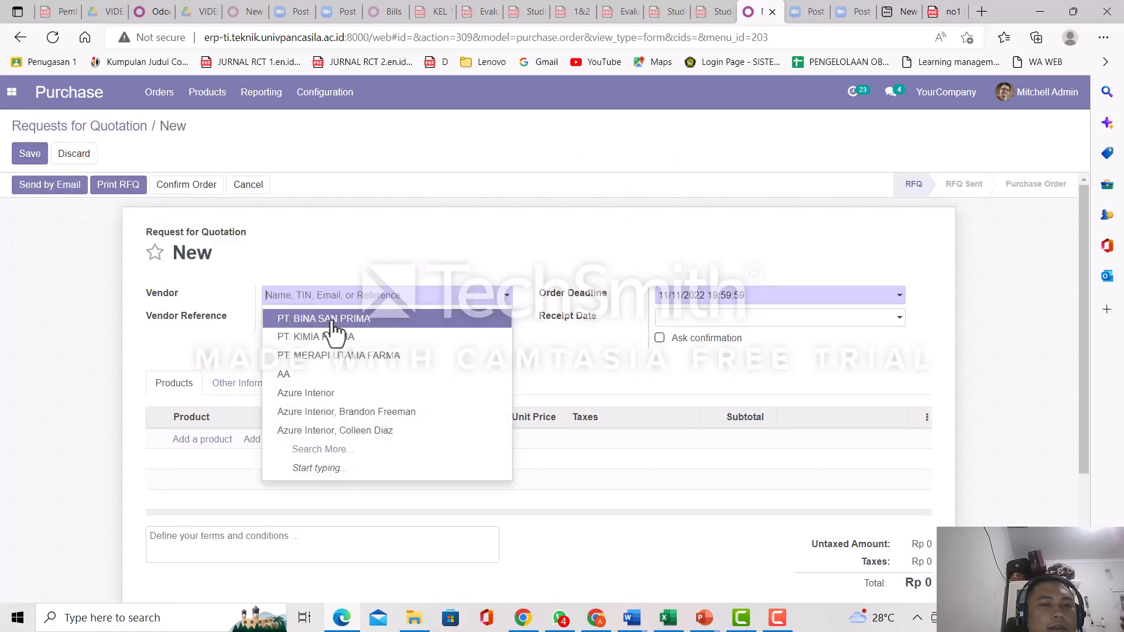
left_click(332, 321)
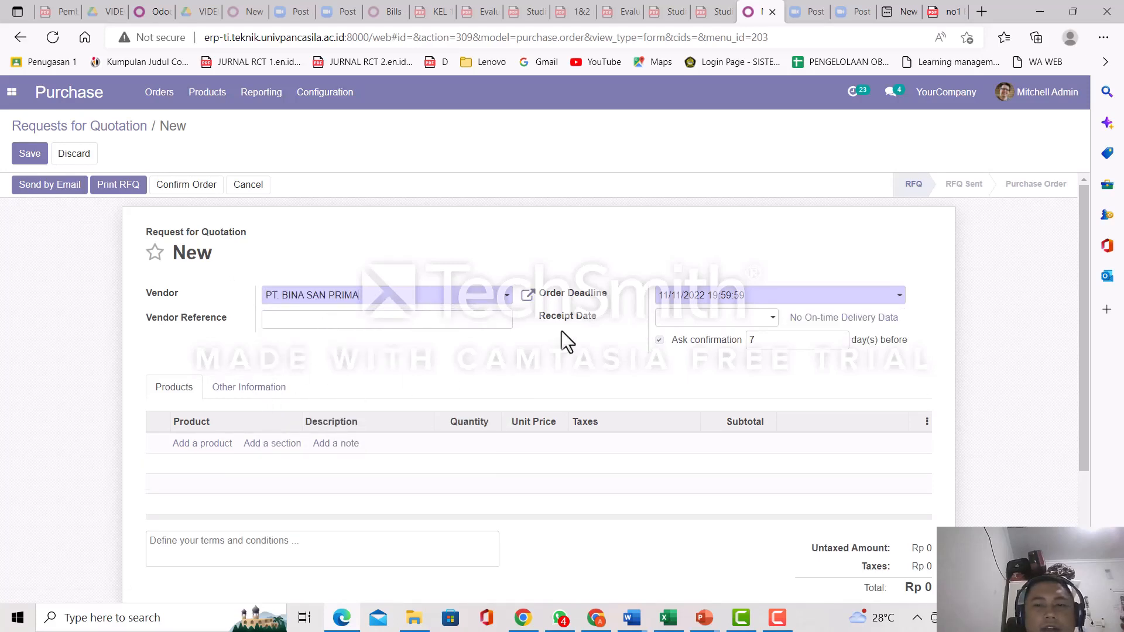
Step: Set the quotation request's order deadline to 11/12/2022 and its receipt date to 11/15/2022
left_click(686, 299)
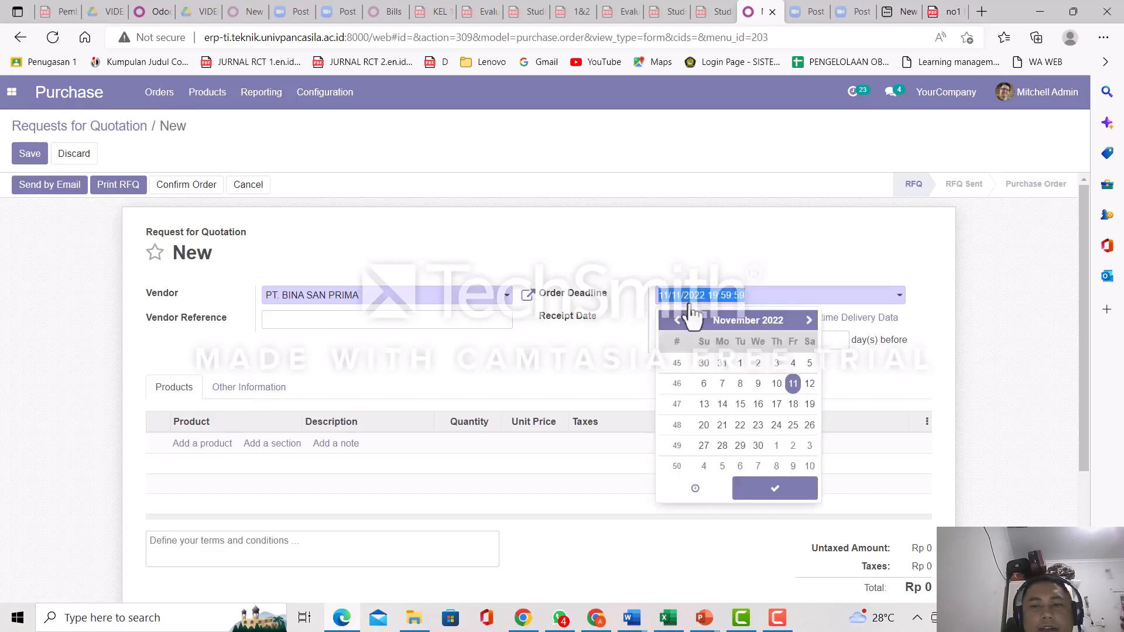
left_click(809, 384)
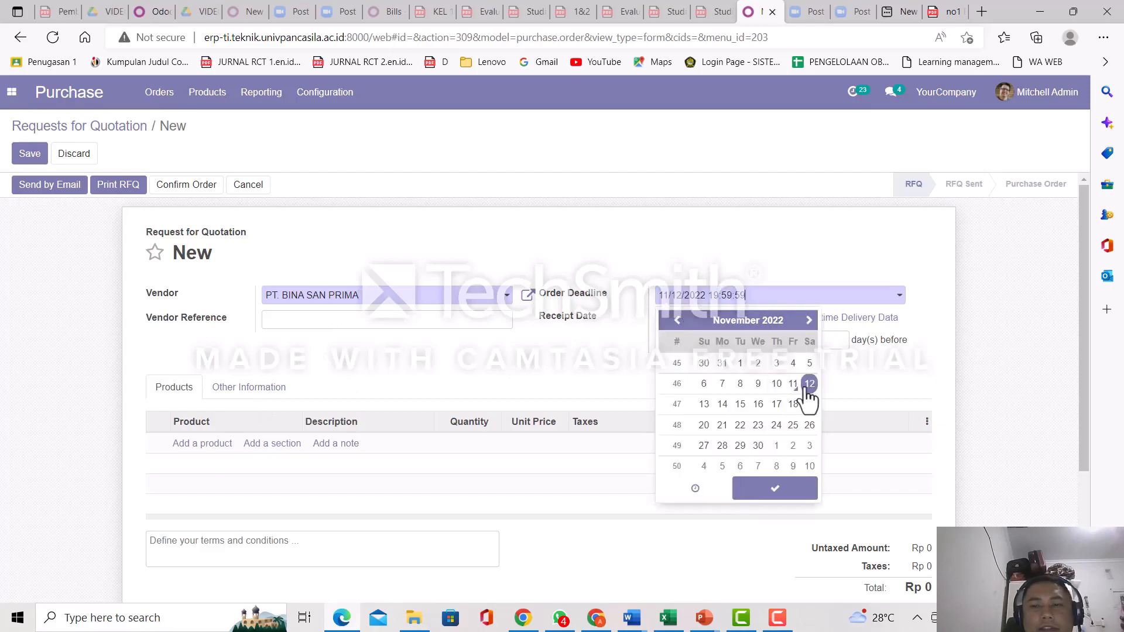
left_click(780, 492)
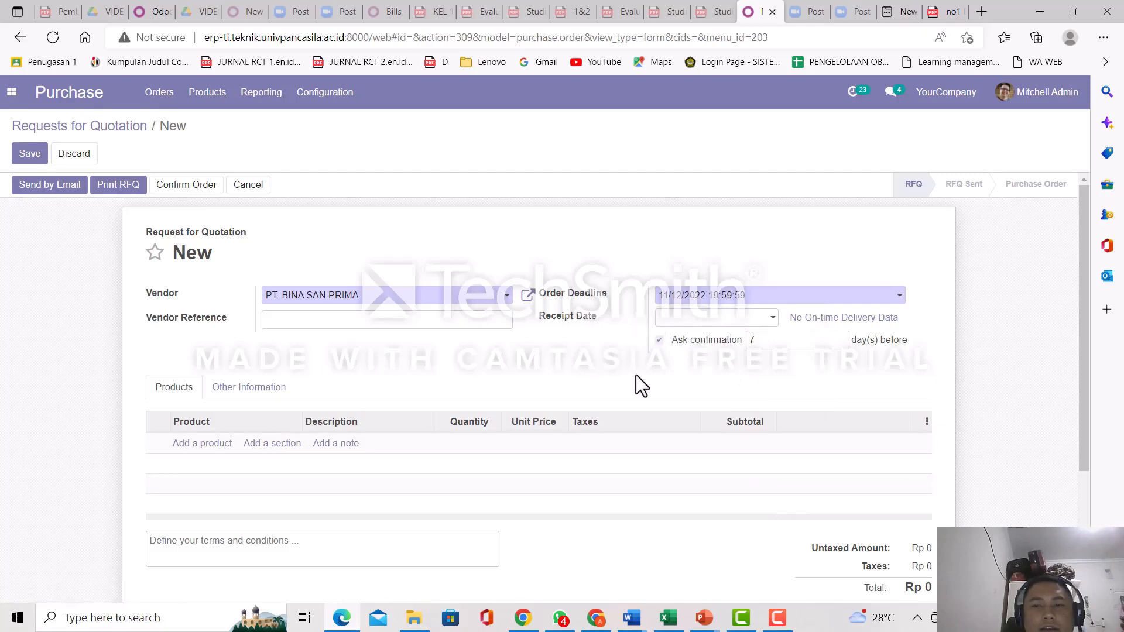
left_click(755, 319)
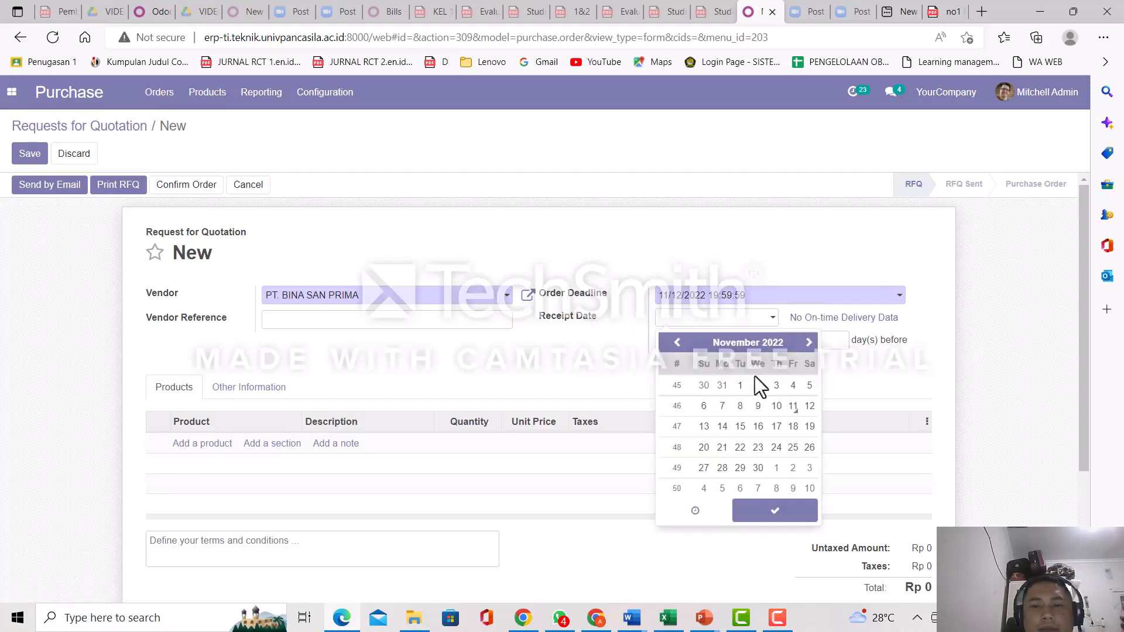
left_click(740, 427)
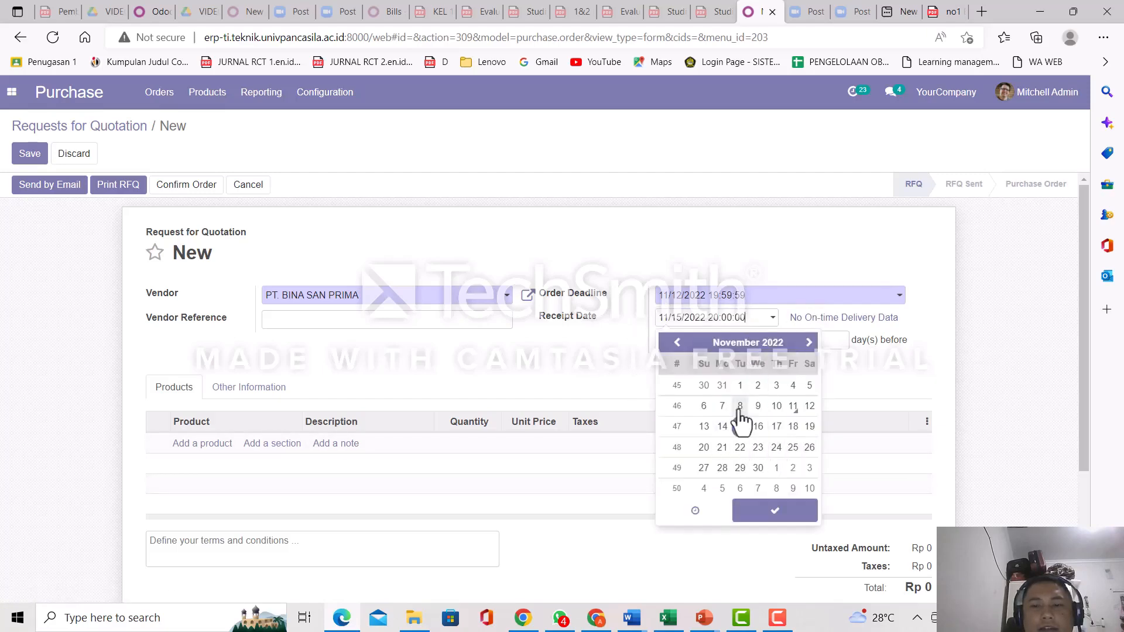
left_click(796, 515)
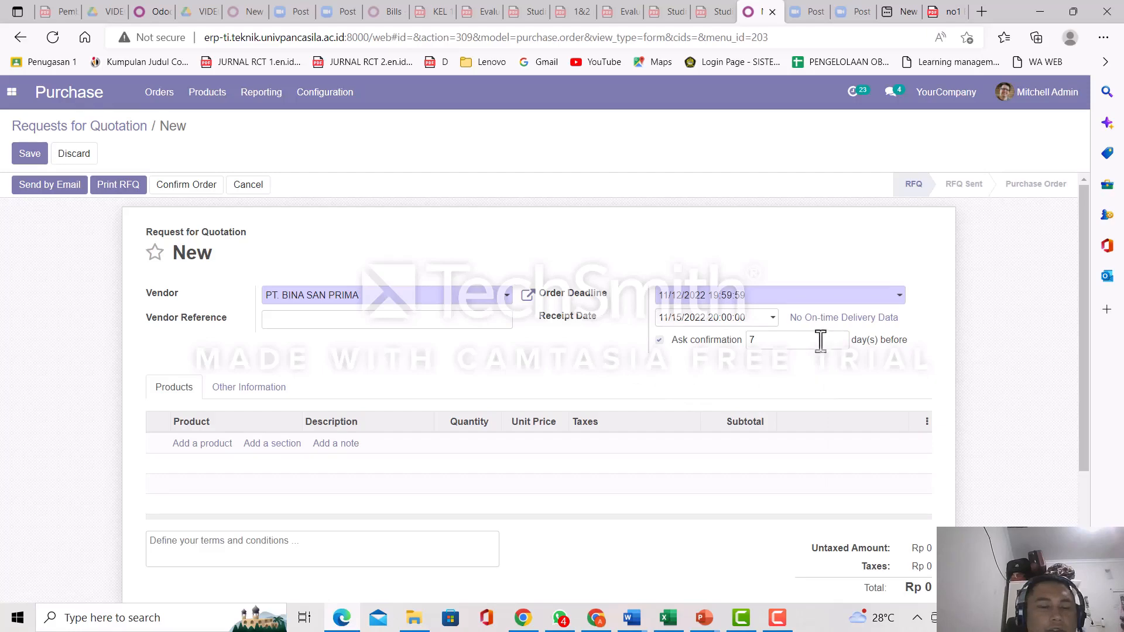
Step: Add the products SANMOL and CERINI as lines of the quotation request
scroll(438, 342, "down", 1)
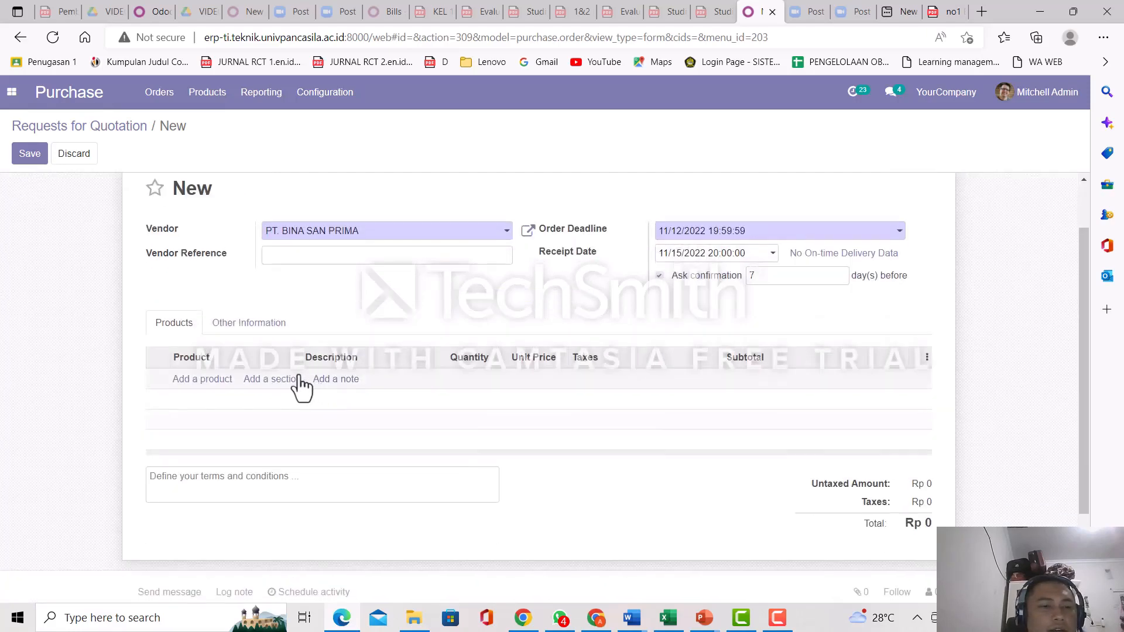
left_click(224, 381)
type("sanm")
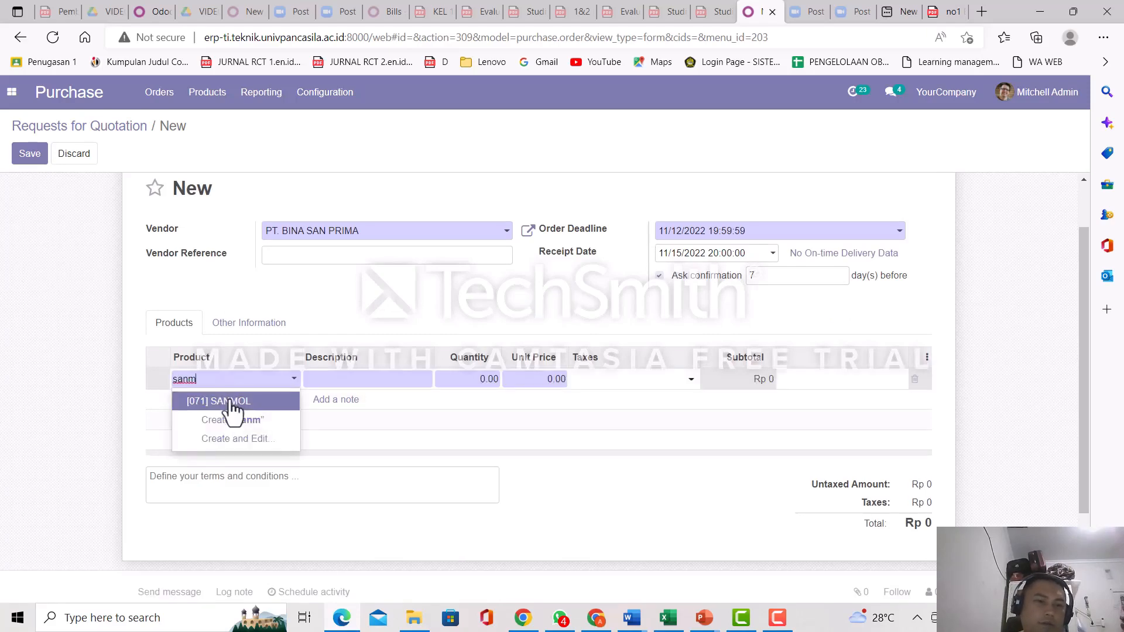
key("Return")
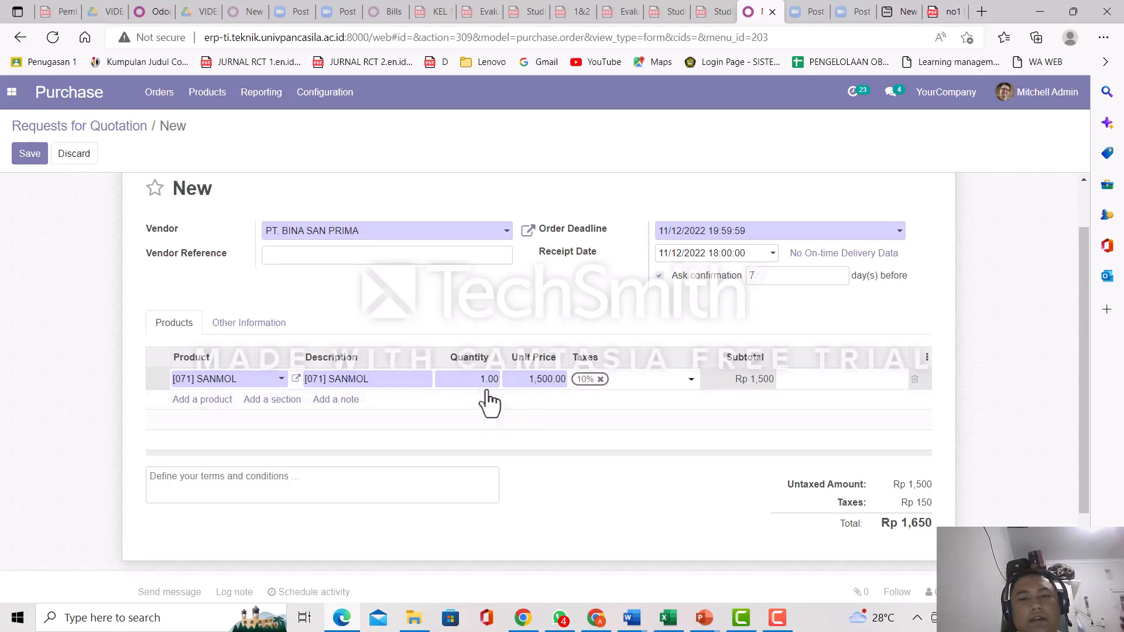
left_click(211, 400)
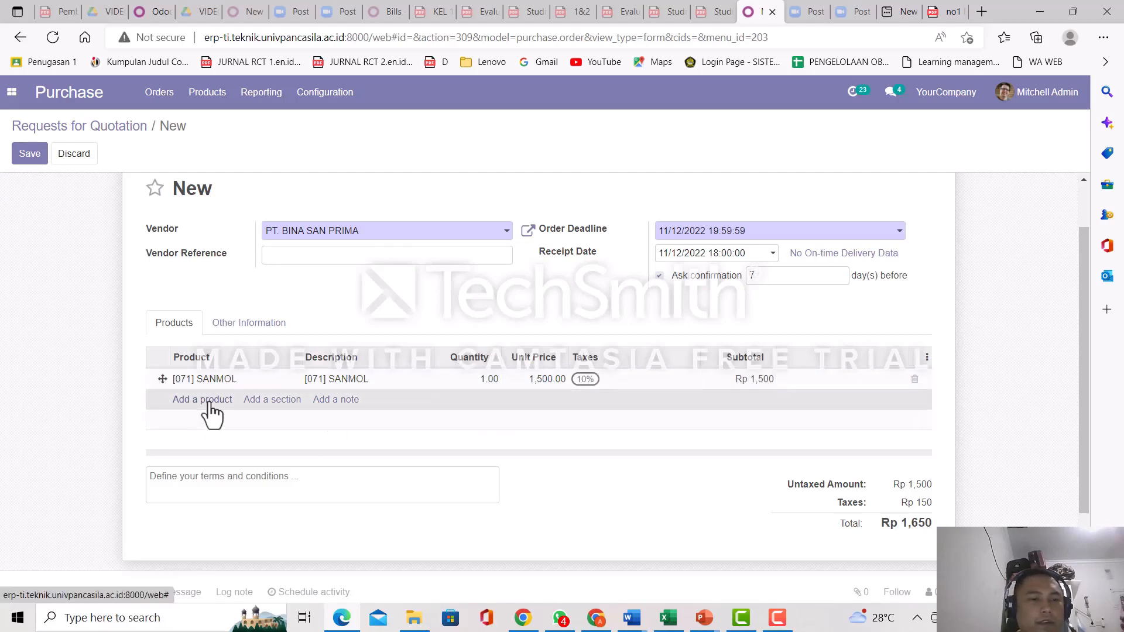
type("cur")
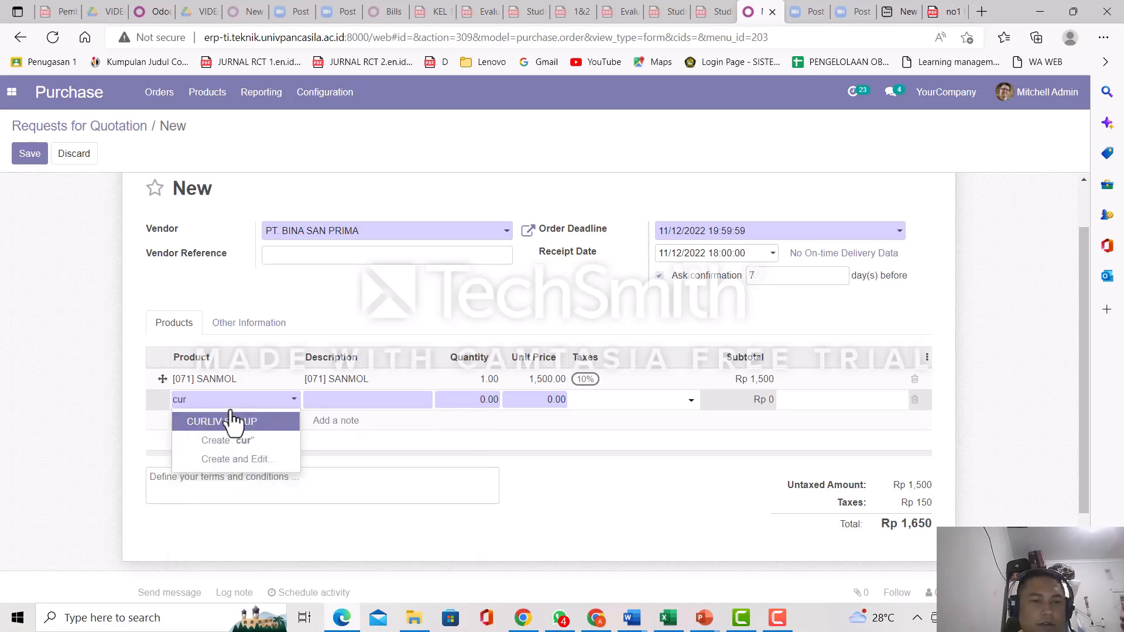
type("ceri")
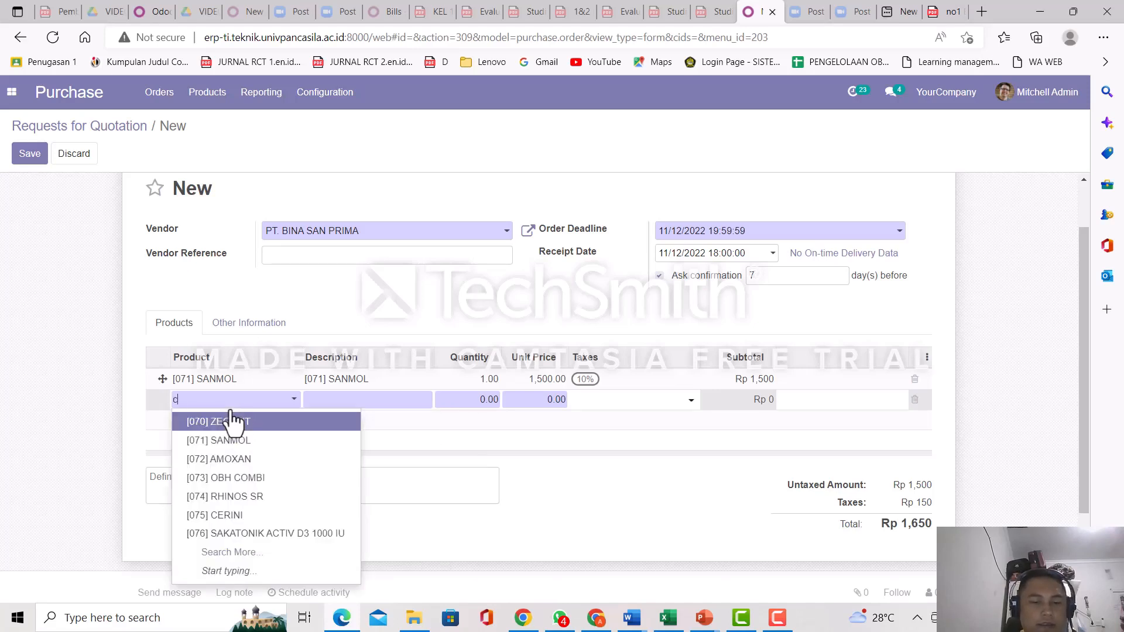
left_click(232, 421)
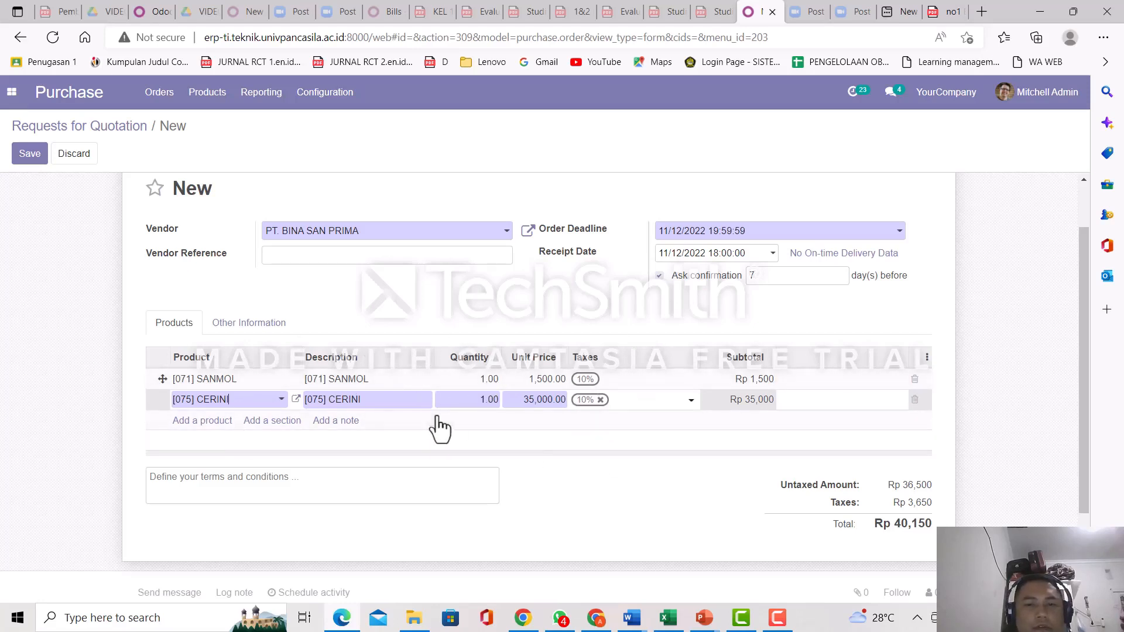
Step: Set the quantity of both the SANMOL and CERINI lines to 100, and save the quotation request
left_click(482, 380)
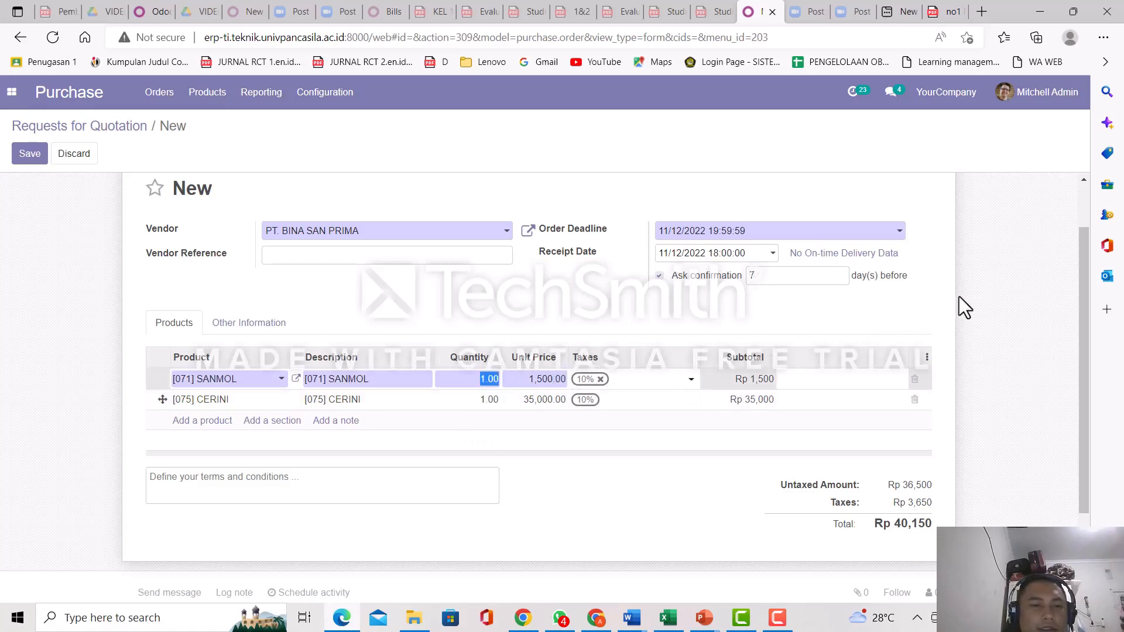
type("100")
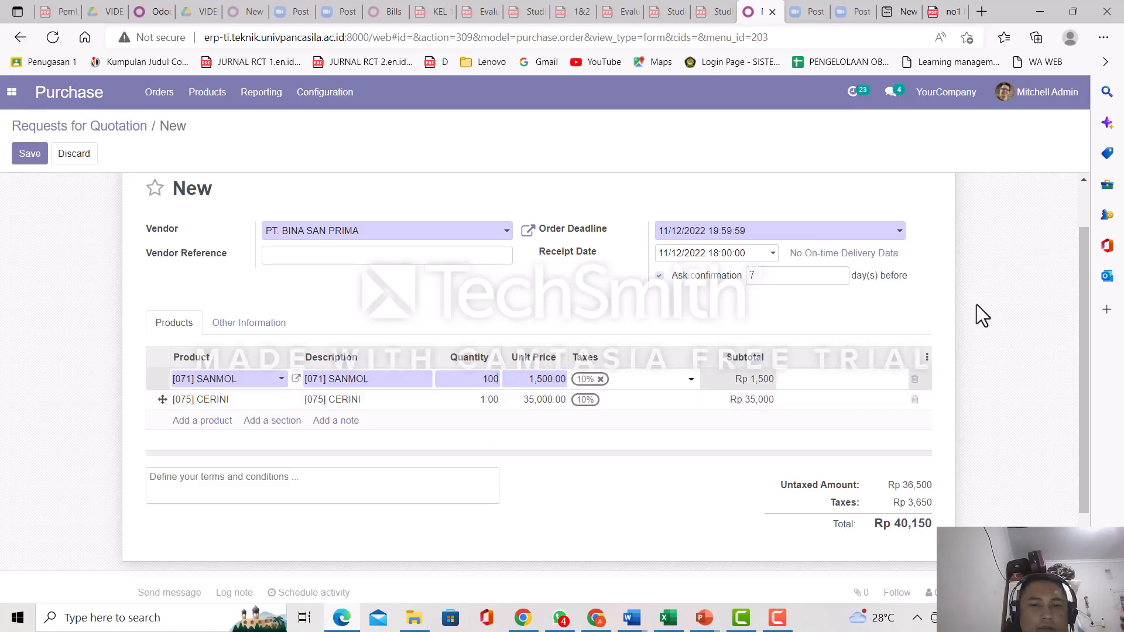
left_click(486, 401)
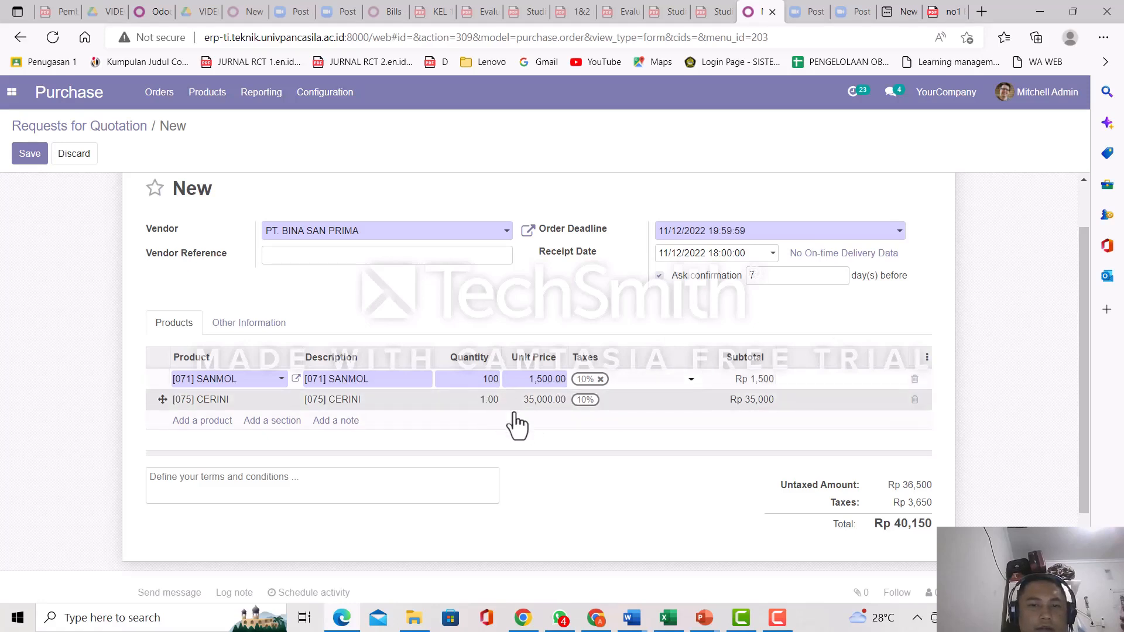
type("100")
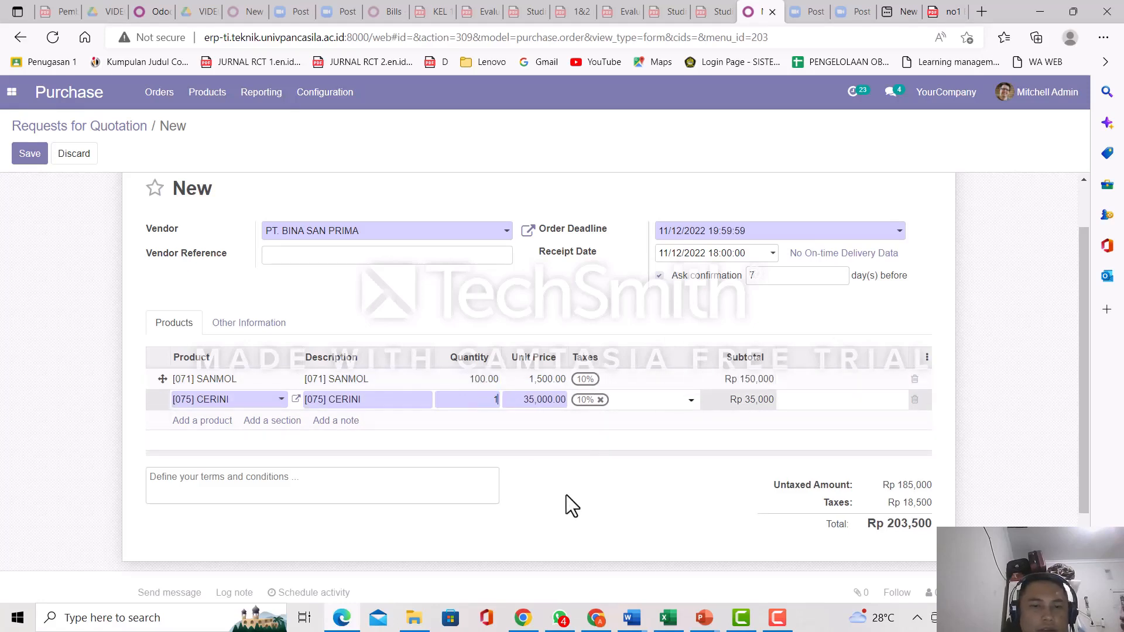
left_click(561, 314)
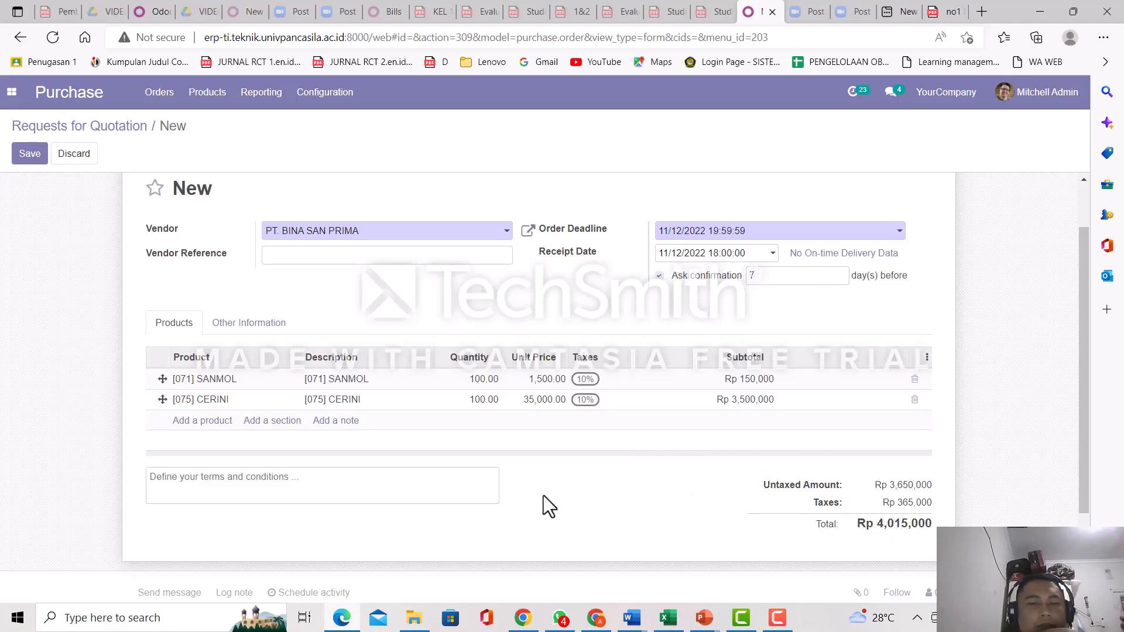
scroll(491, 497, "up", 2)
scroll(485, 497, "down", 1)
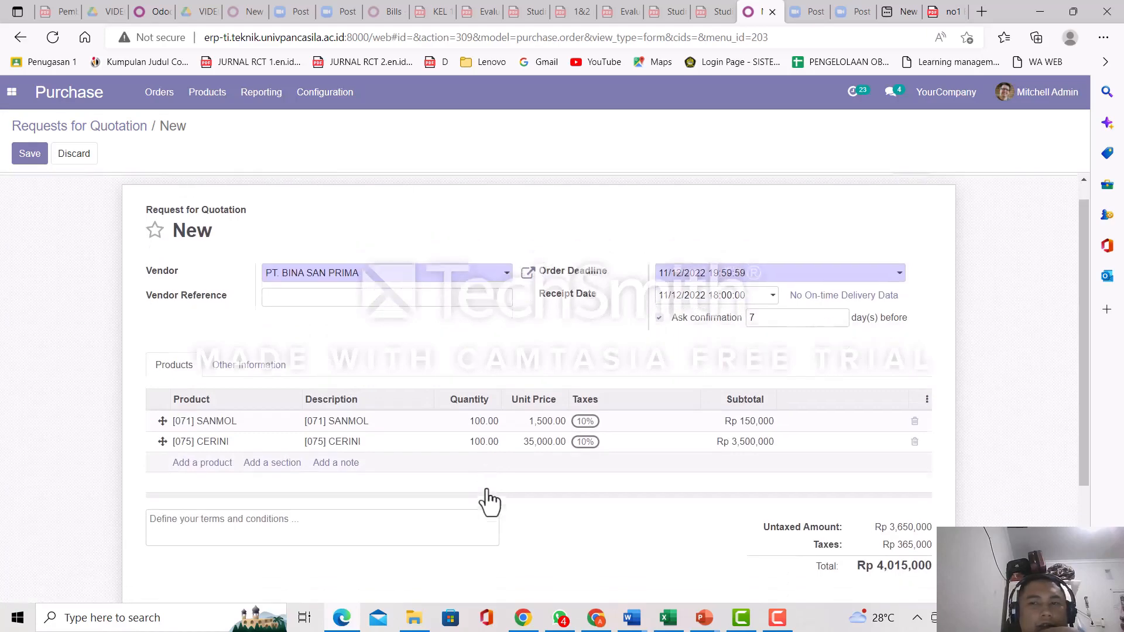
scroll(490, 498, "up", 1)
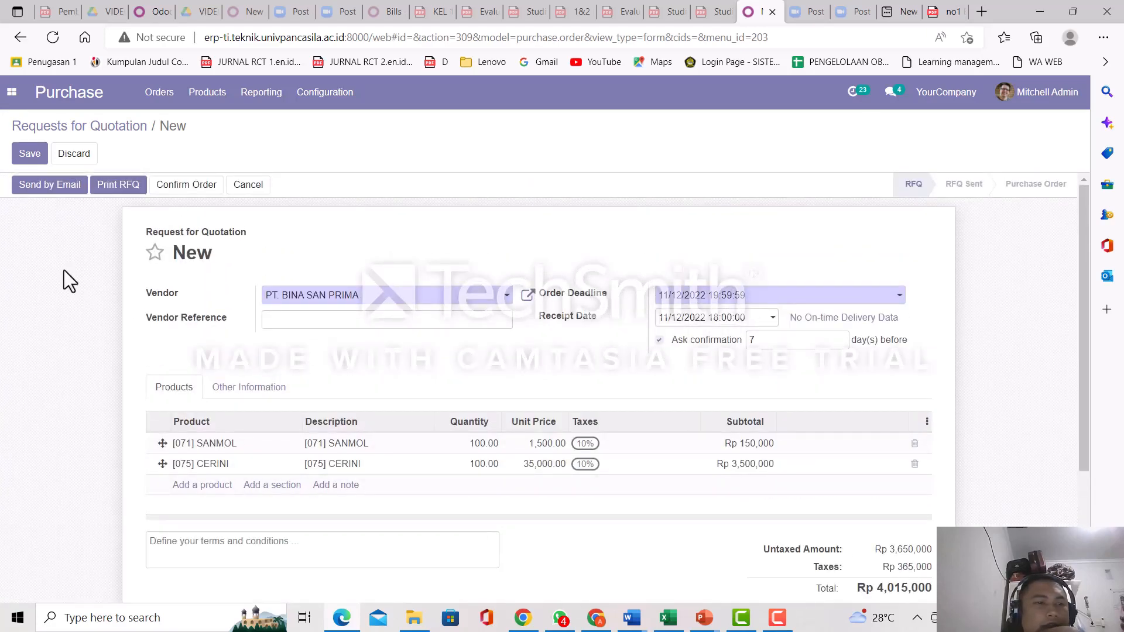
left_click(35, 162)
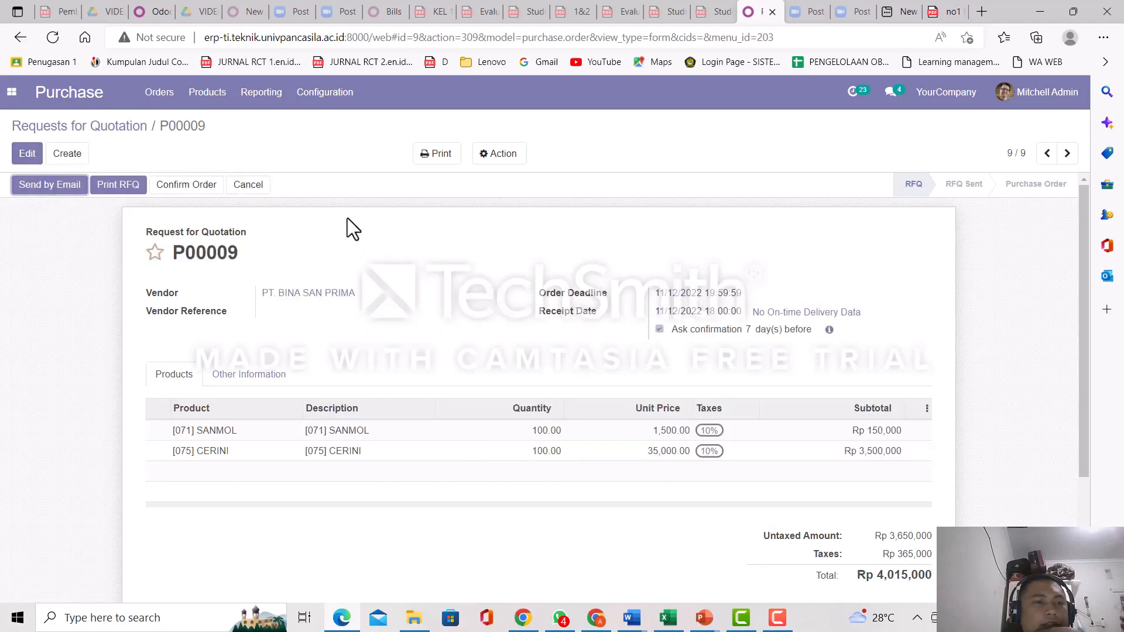
Step: Email the quotation request to PT. BINA SAN PRIMA with its PDF attached, and confirm it as a purchase order
left_click(51, 186)
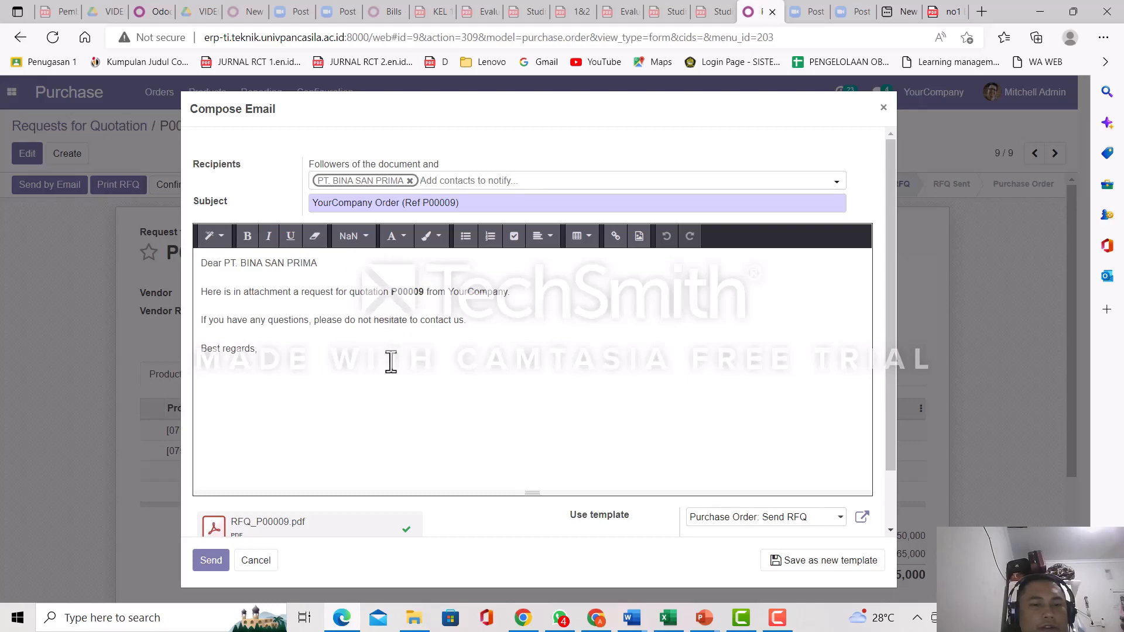
scroll(374, 375, "down", 1)
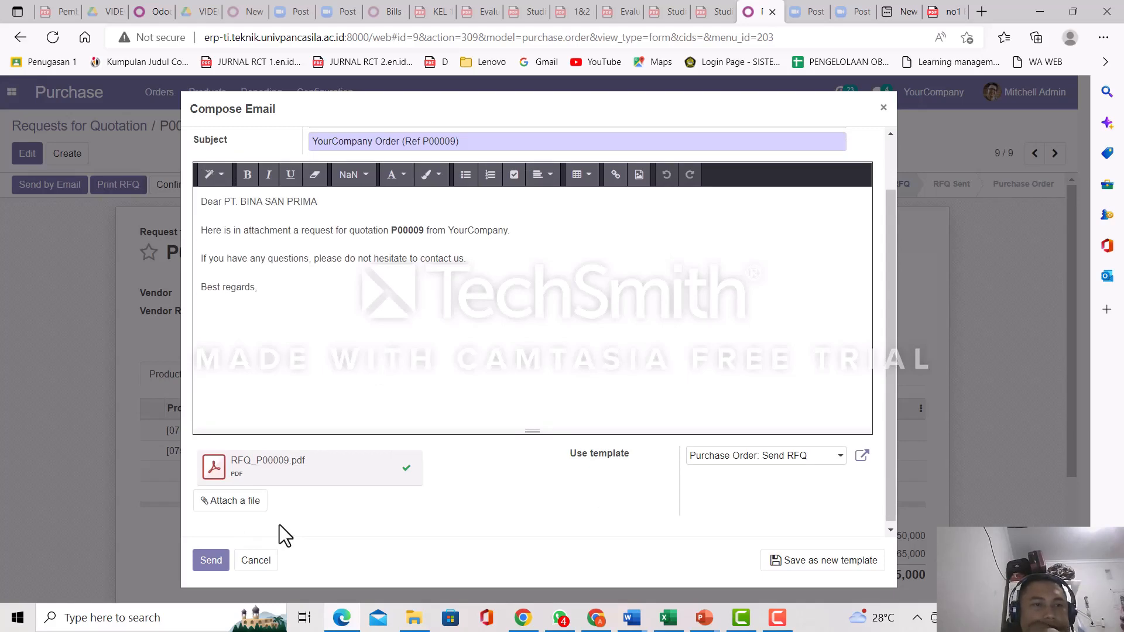
left_click(212, 560)
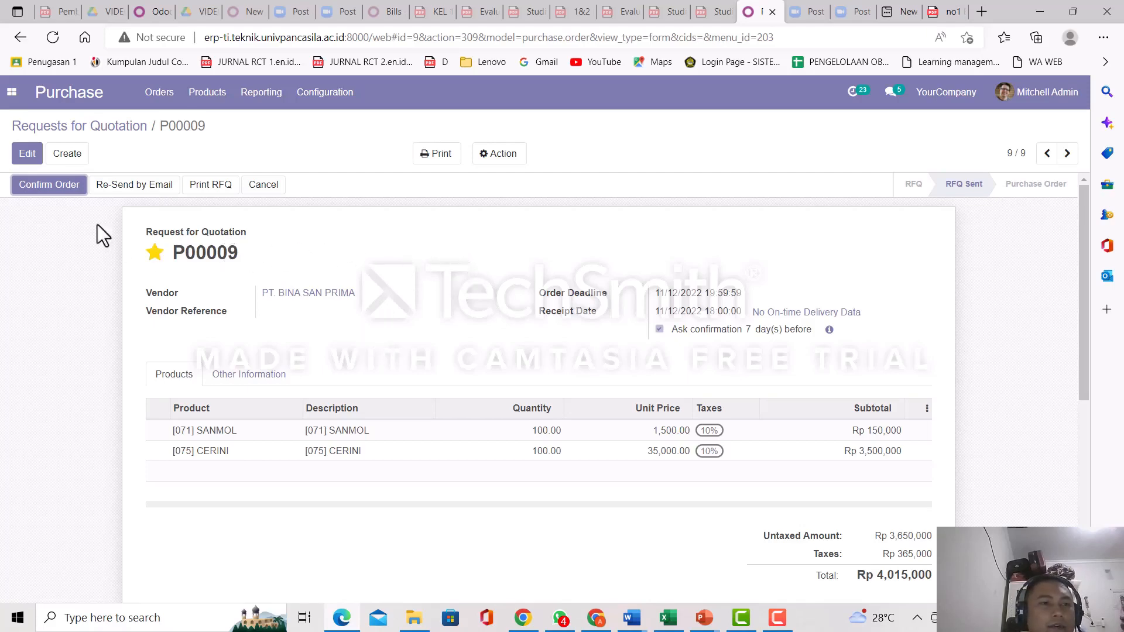
left_click(65, 200)
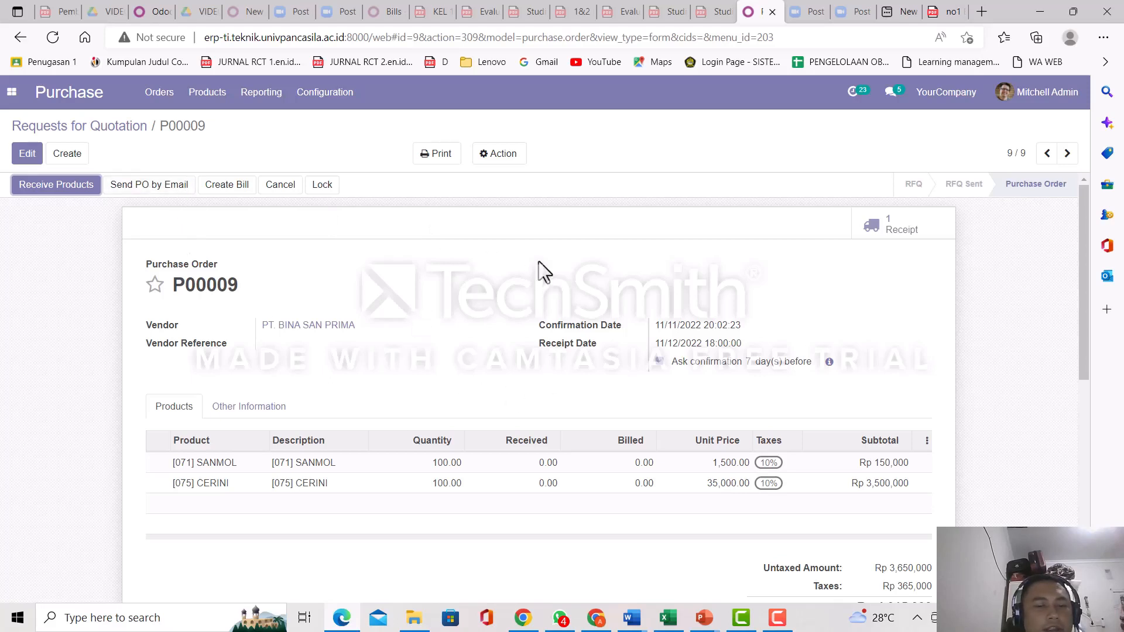
Step: Switch to Inventory and open the receipt from PT. BINA SAN PRIMA that is waiting to be processed
left_click(12, 92)
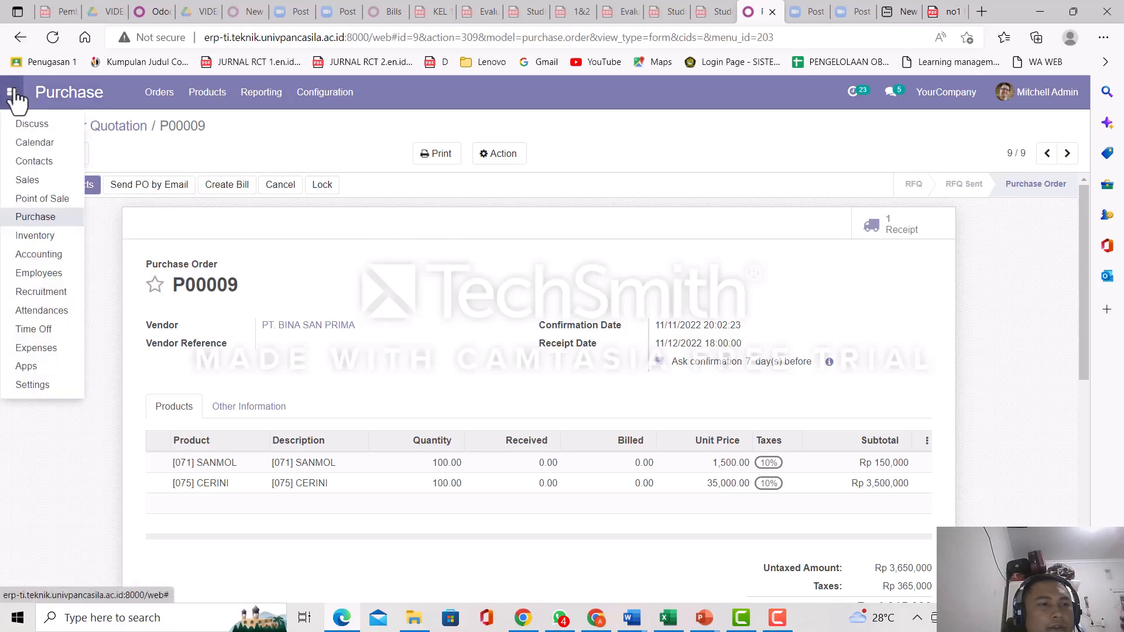
left_click(53, 237)
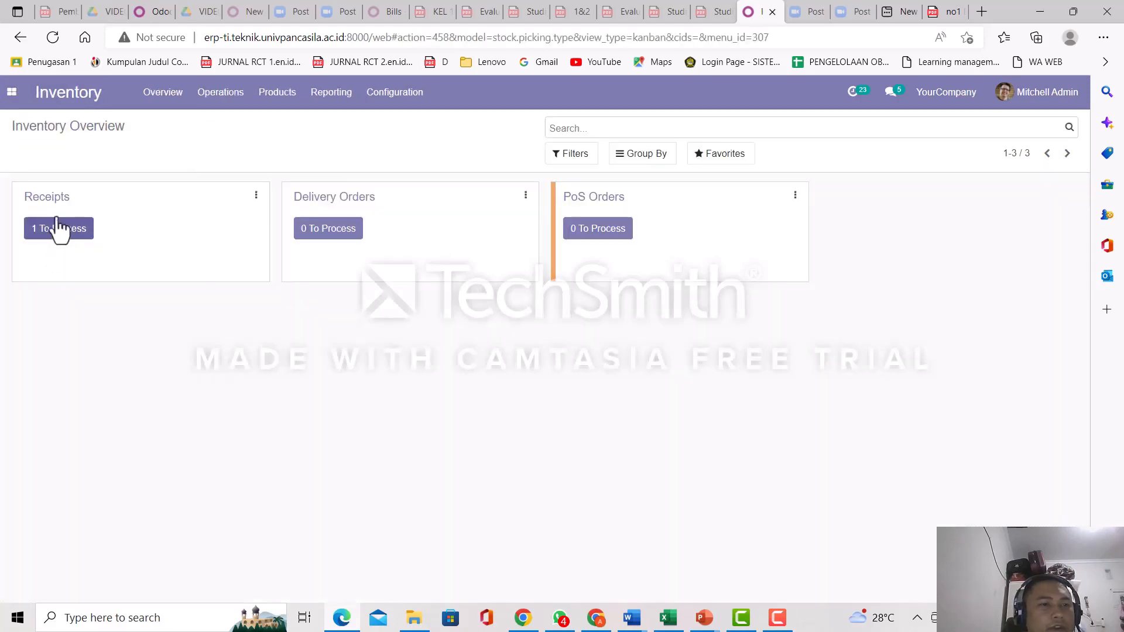
left_click(54, 234)
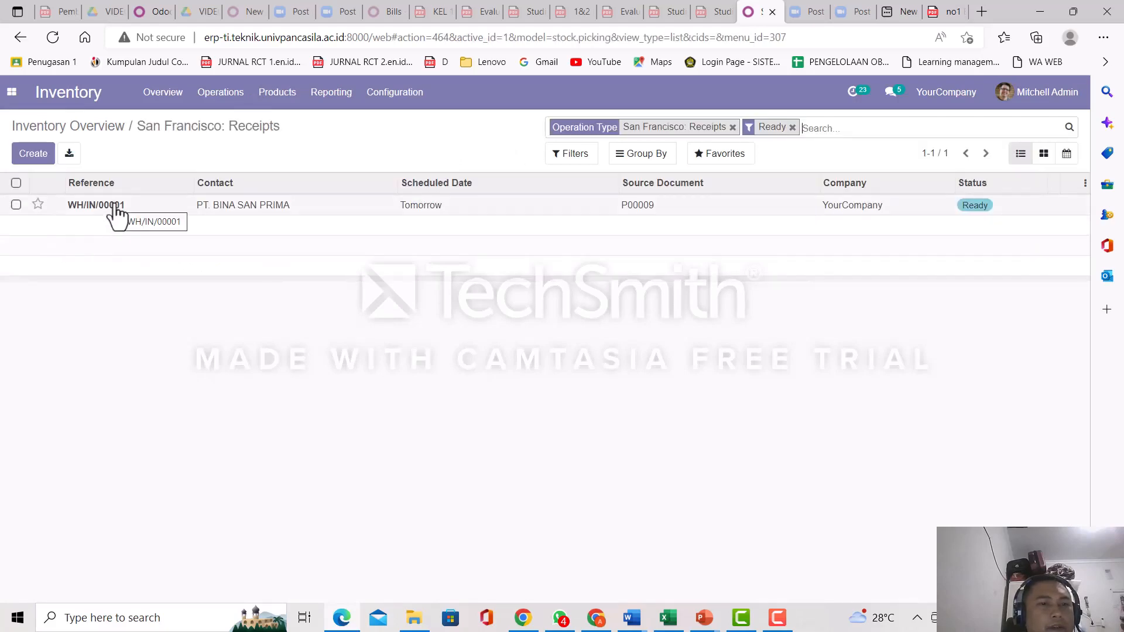
left_click(114, 206)
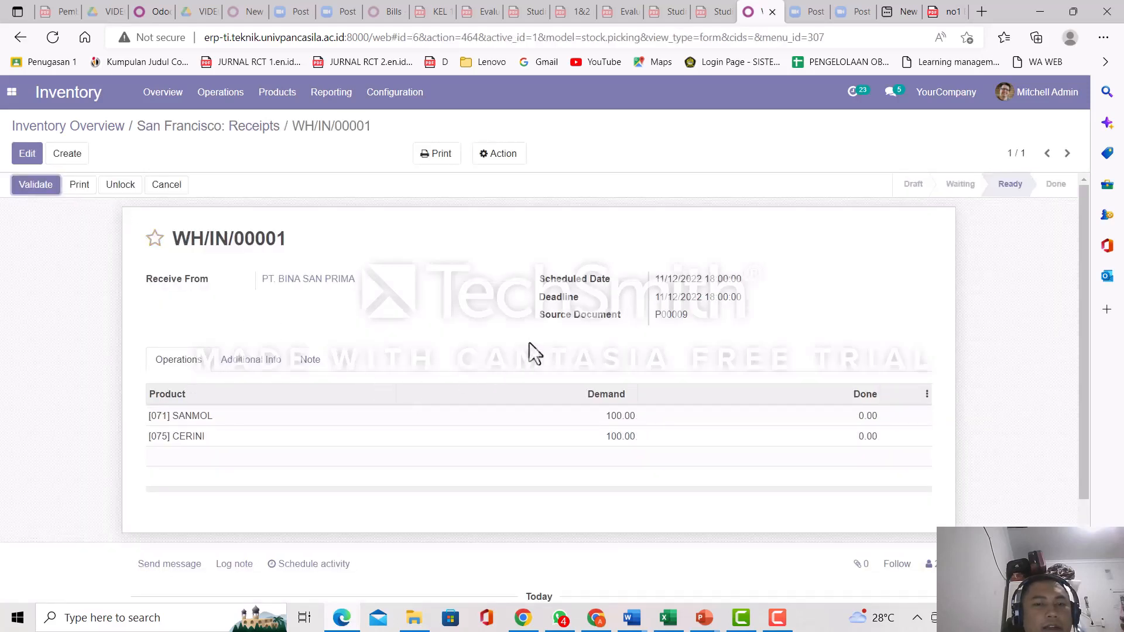
left_click(858, 419)
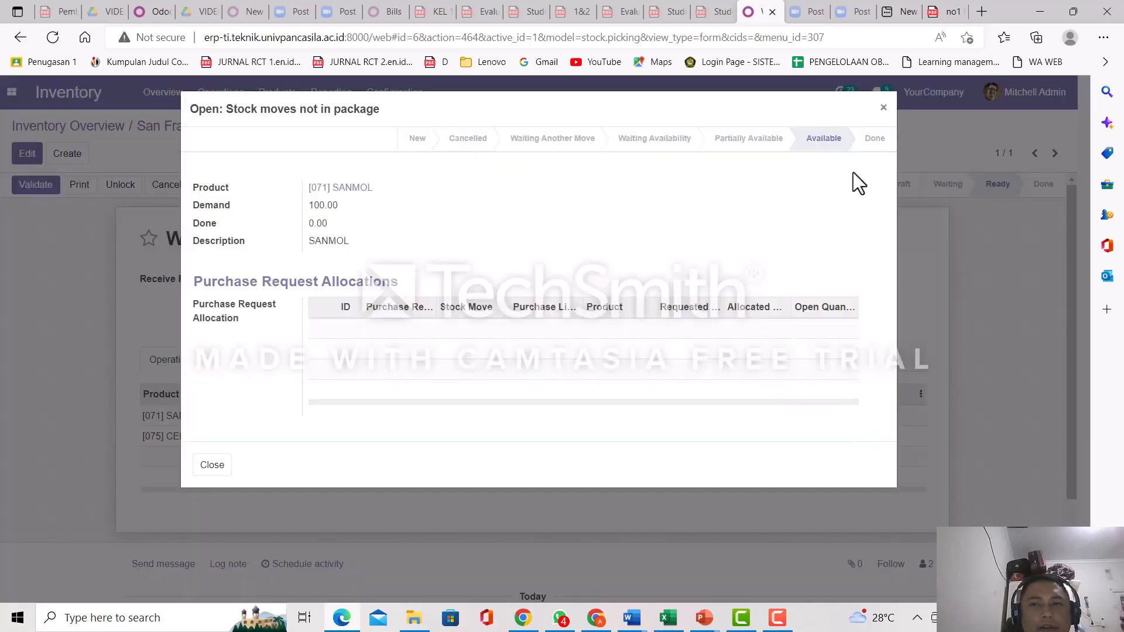
left_click(881, 107)
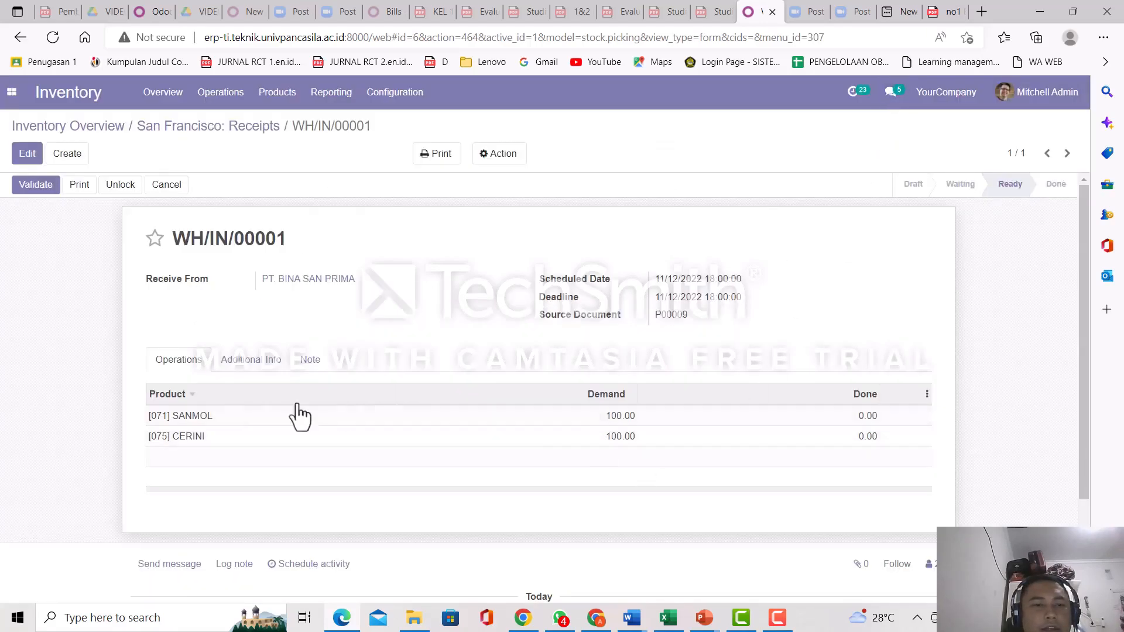
left_click(867, 419)
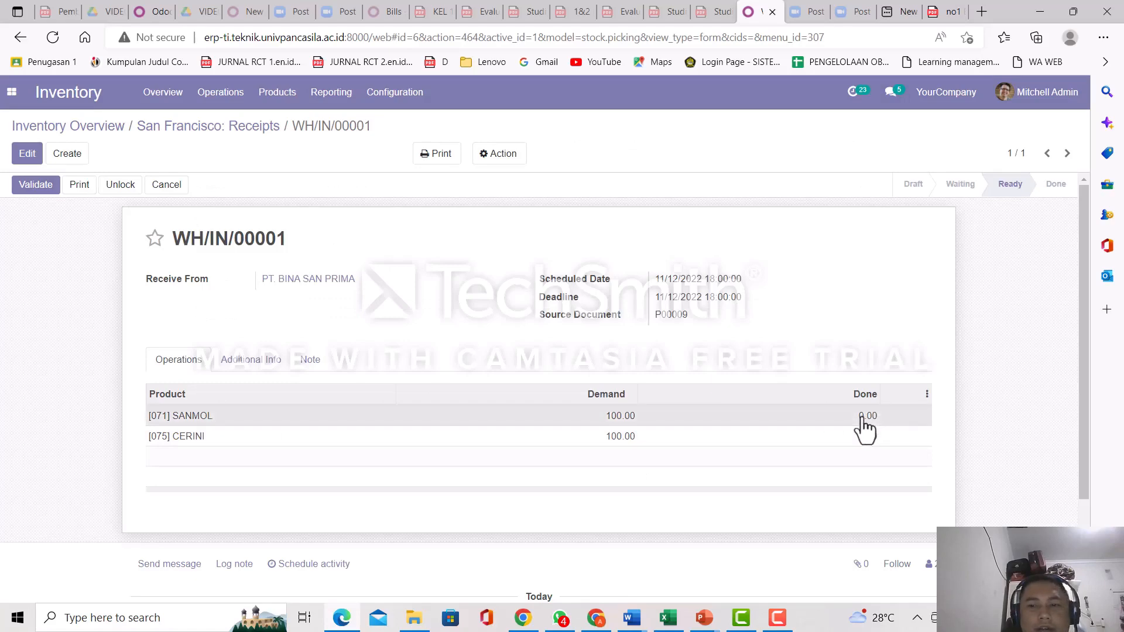
left_click(882, 110)
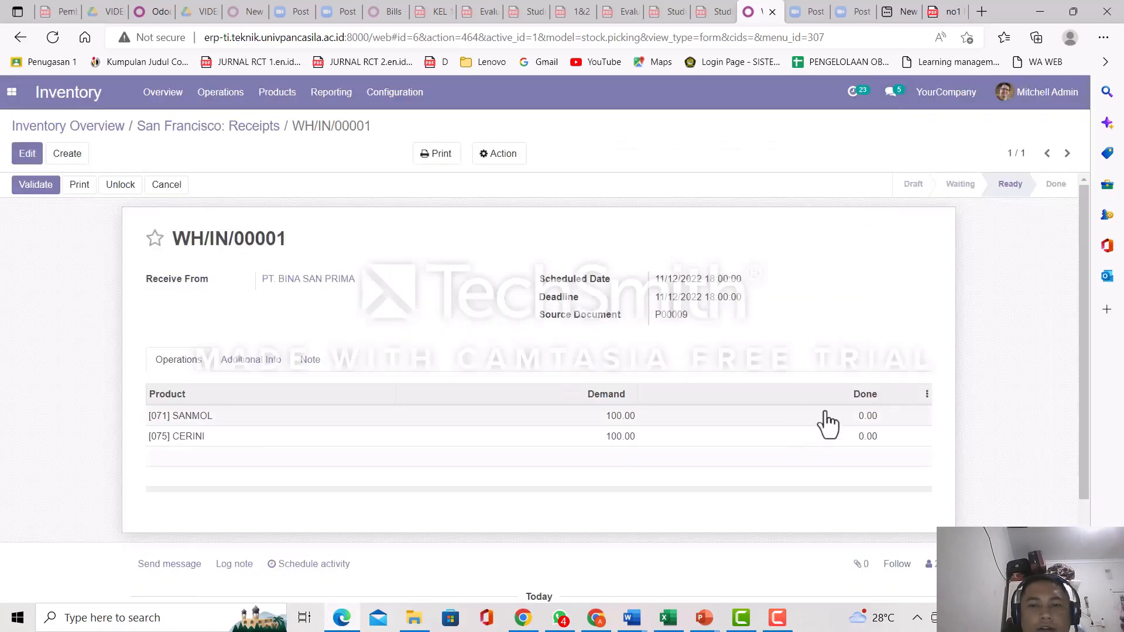
left_click(870, 416)
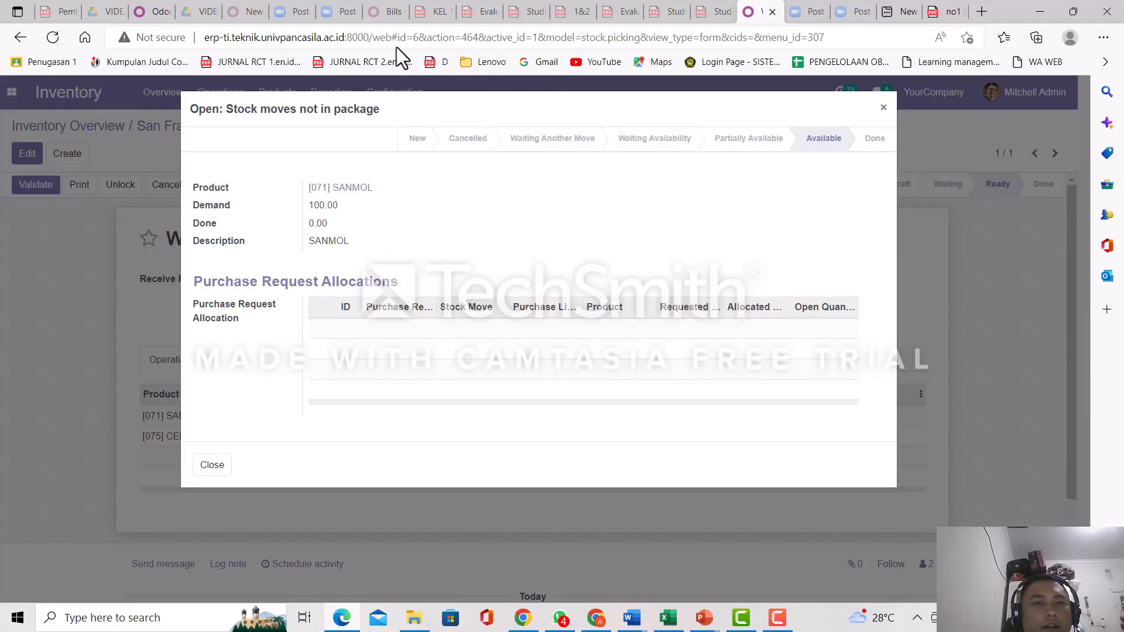
key("Escape")
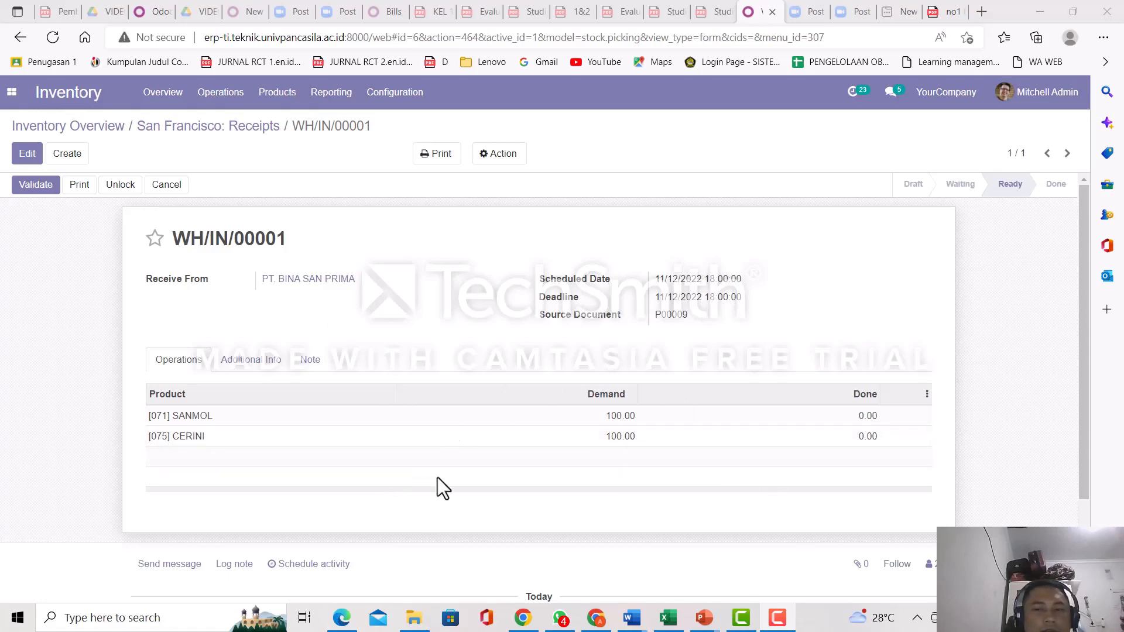
Step: Set the done quantity of both the SANMOL and CERINI lines on the receipt to 100
left_click(27, 154)
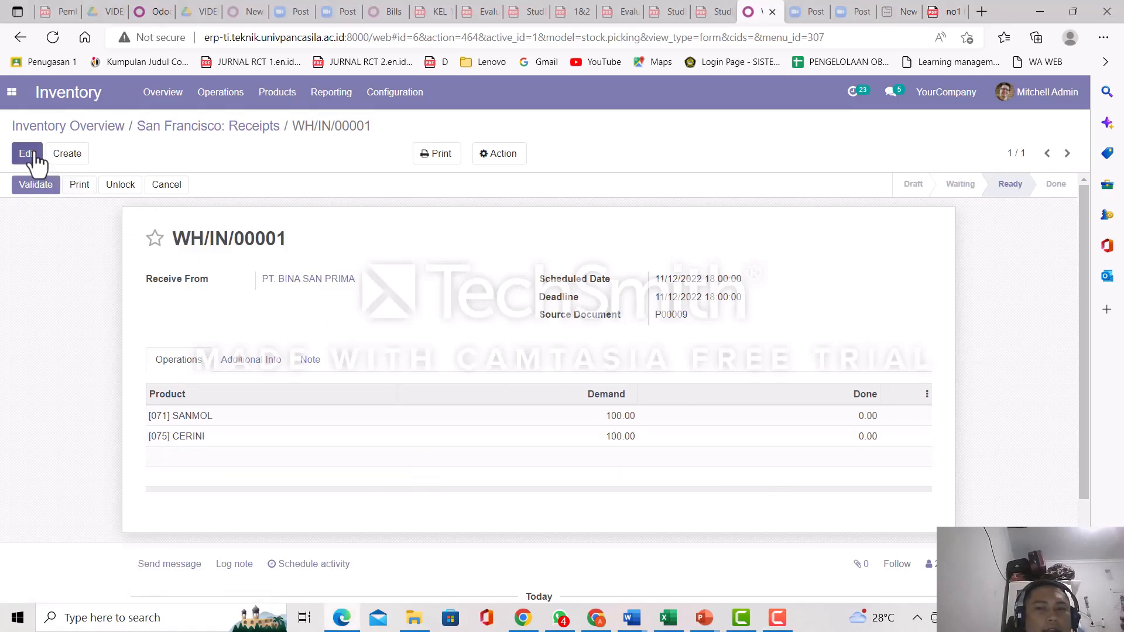
left_click(865, 426)
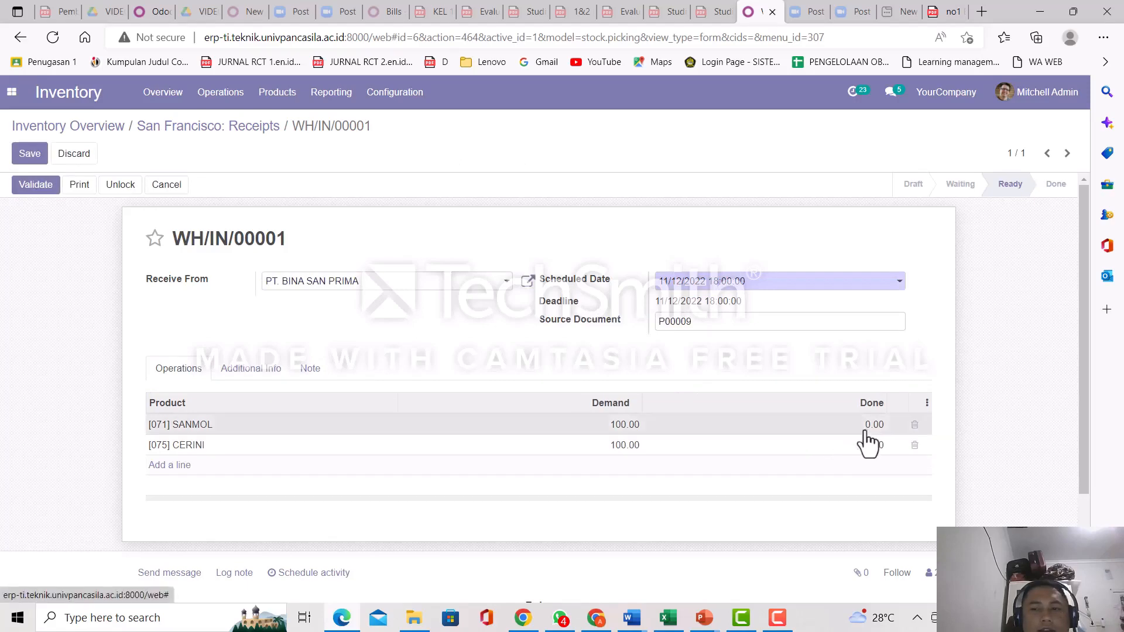
type("100")
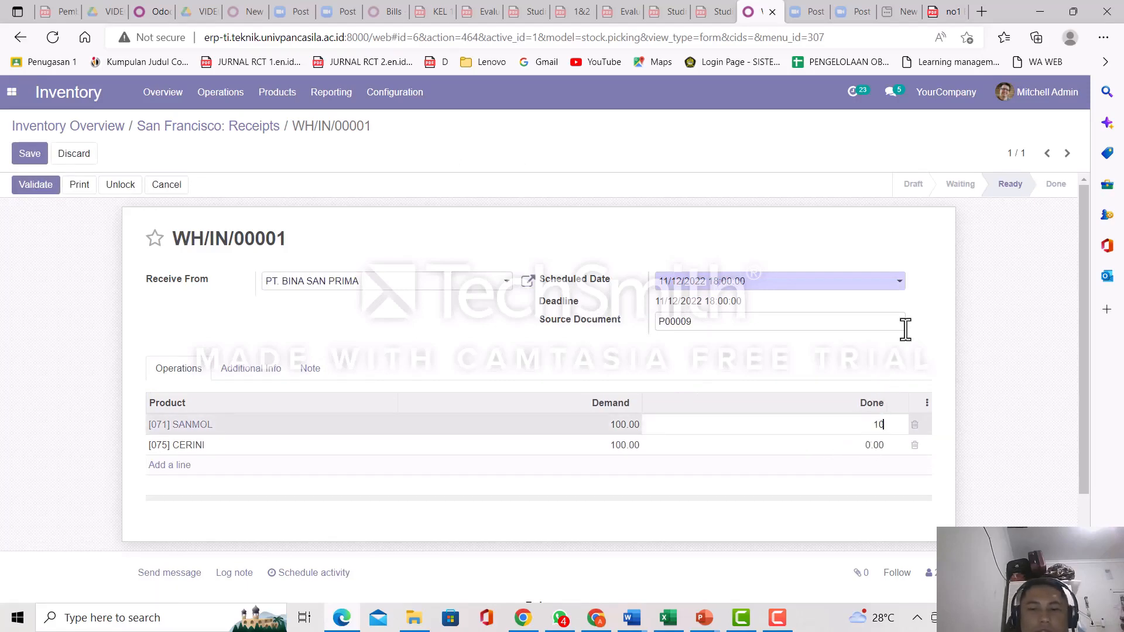
left_click(874, 446)
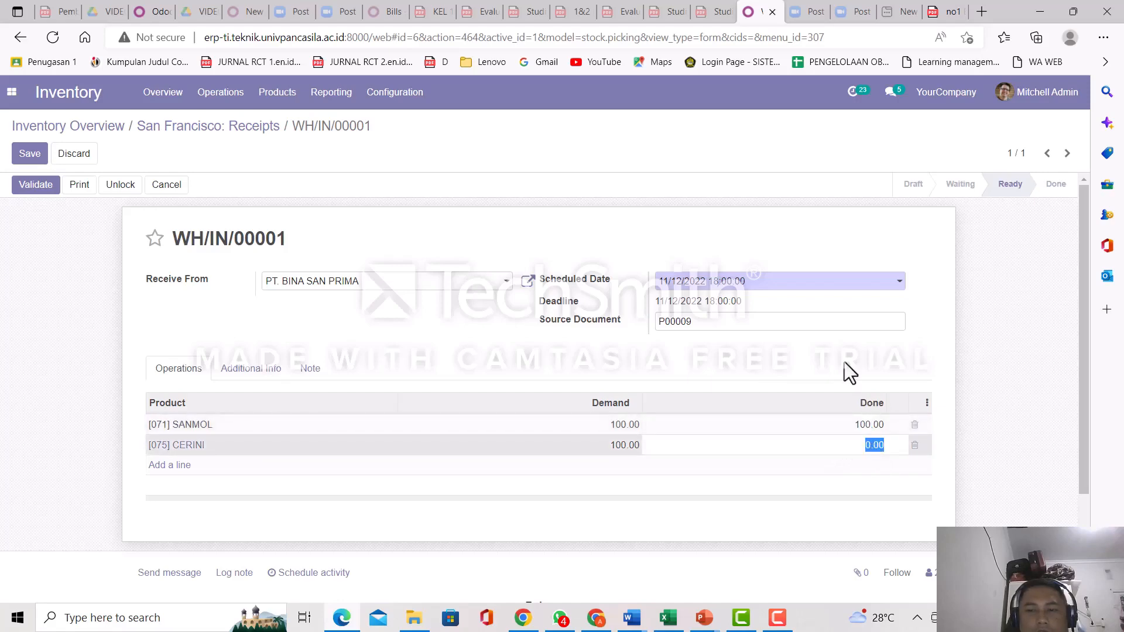
type("100")
left_click(778, 367)
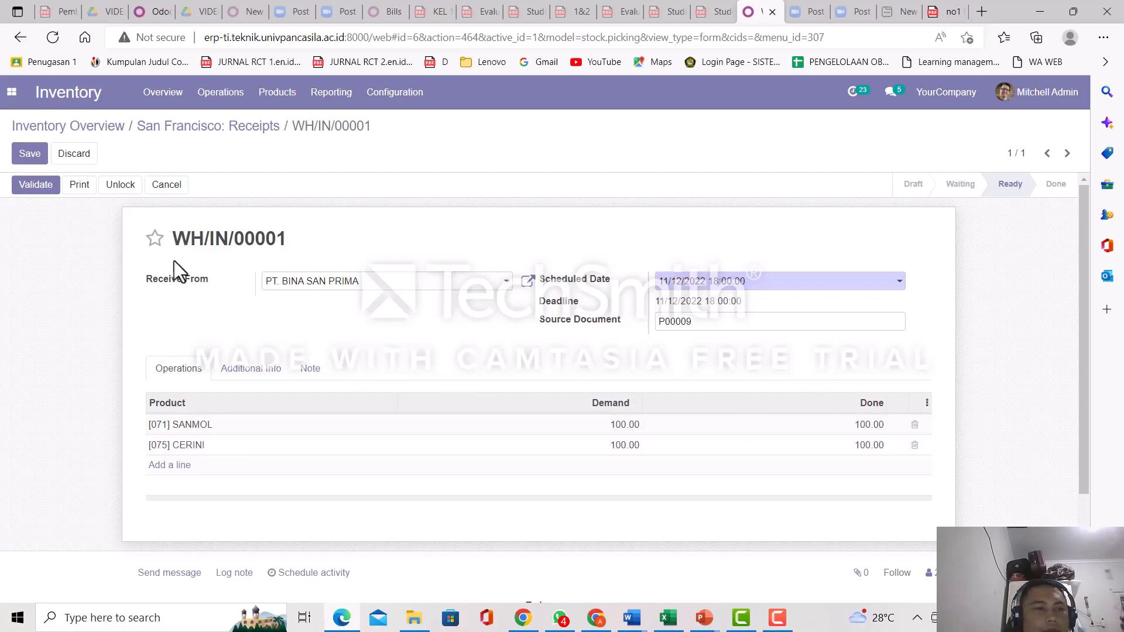
Step: Save the receipt from PT. BINA SAN PRIMA and validate it
left_click(32, 156)
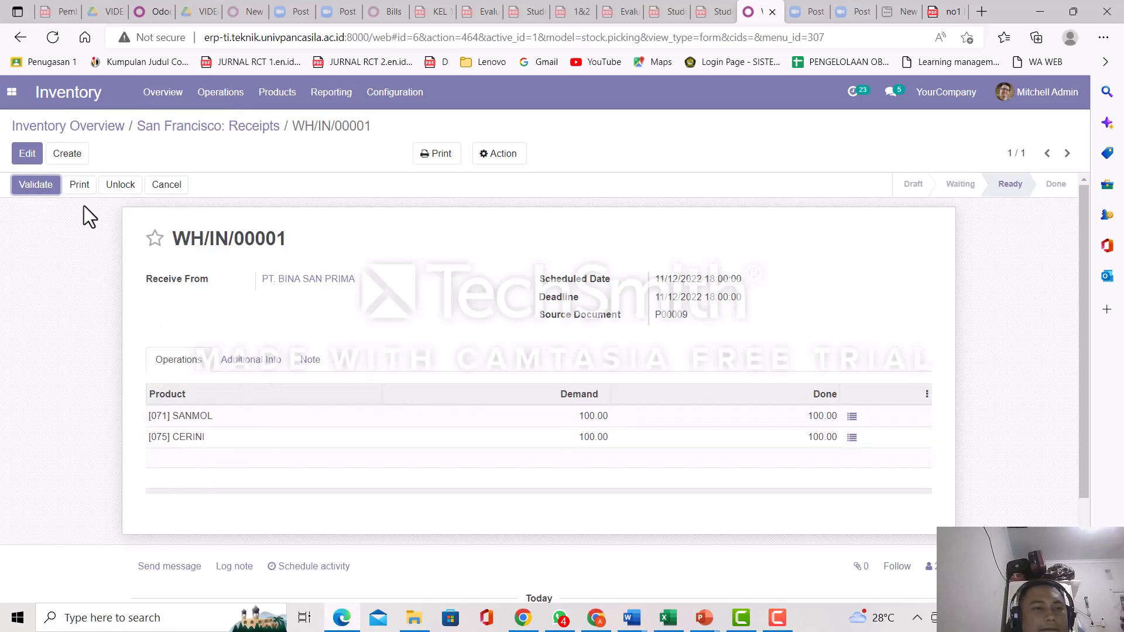
left_click(48, 187)
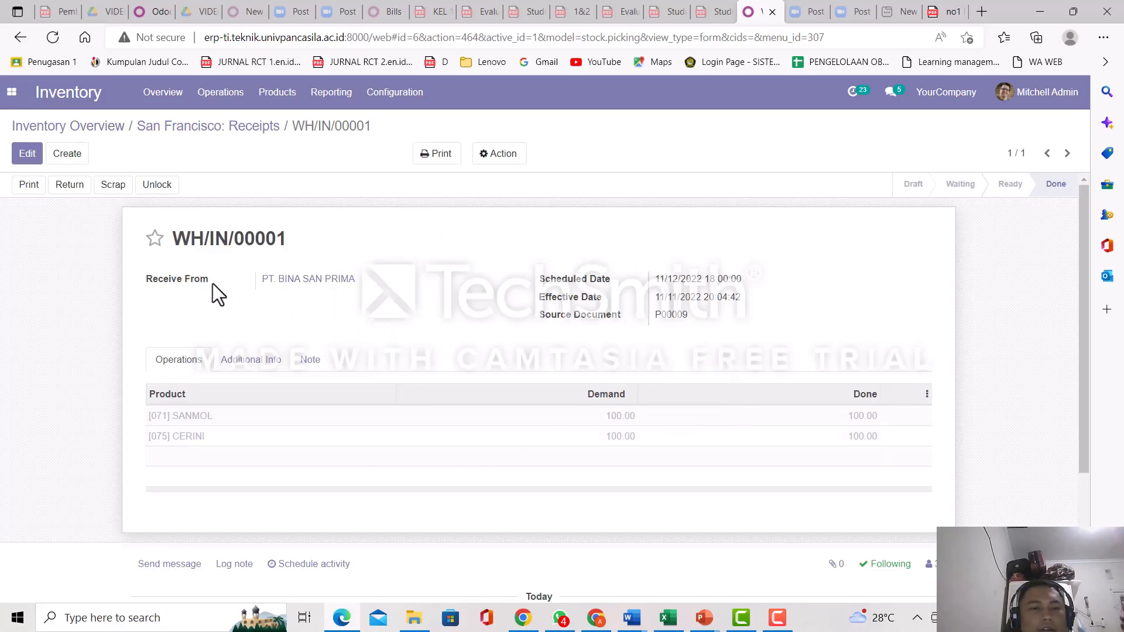
left_click(154, 238)
Step: Switch to Purchase, open the PT. BINA SAN PRIMA purchase order P00009 and create a vendor bill from it
left_click(11, 92)
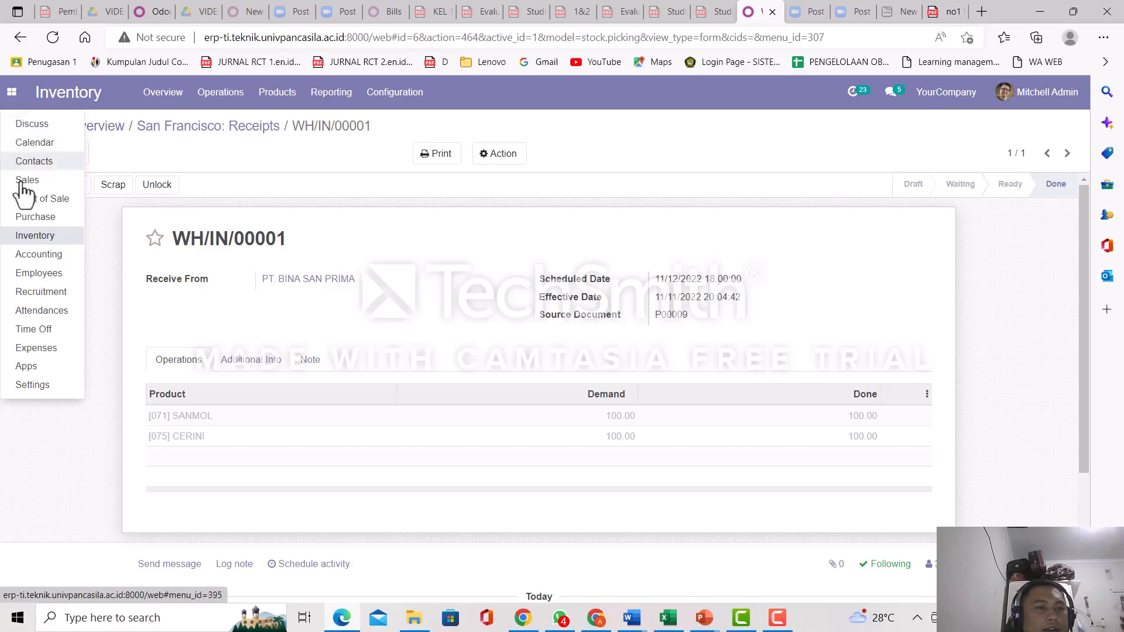
left_click(27, 217)
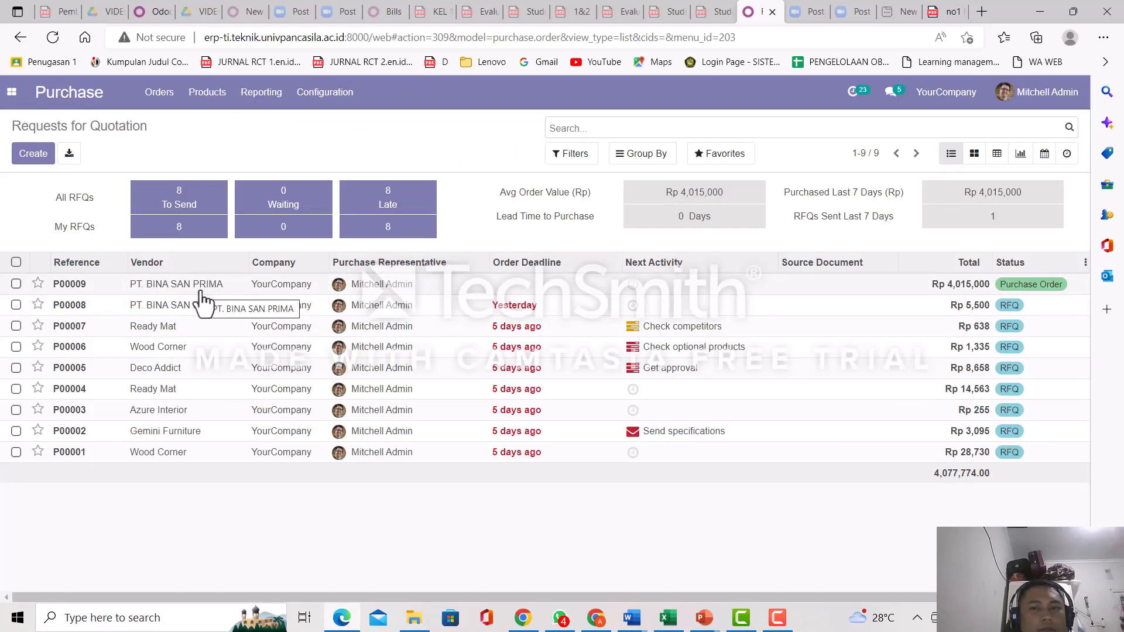
left_click(201, 290)
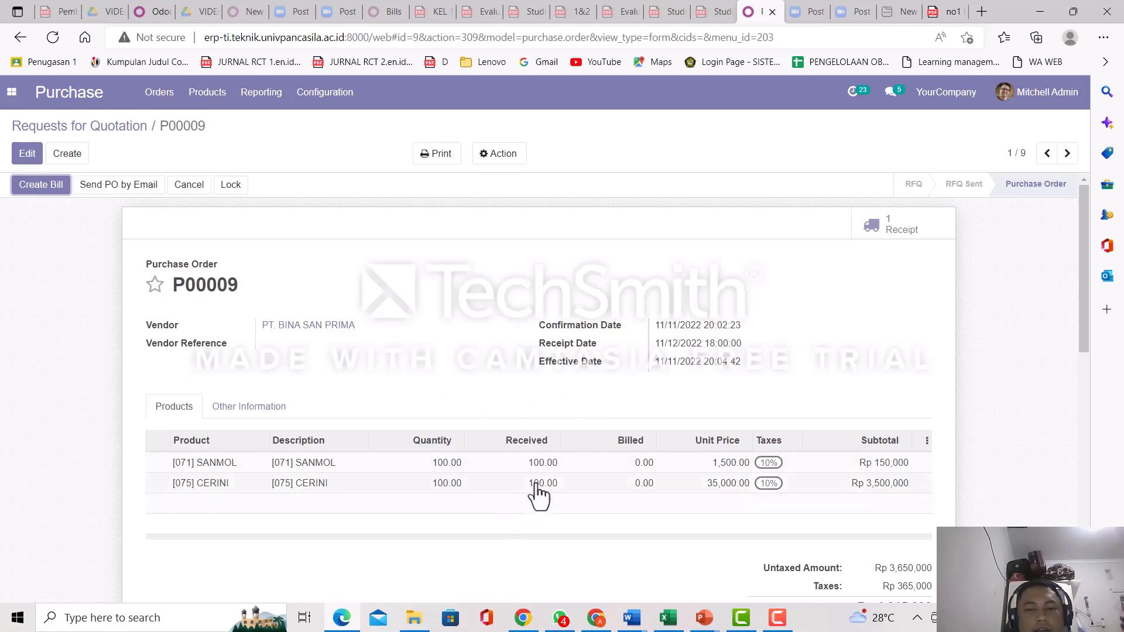
scroll(515, 445, "down", 1)
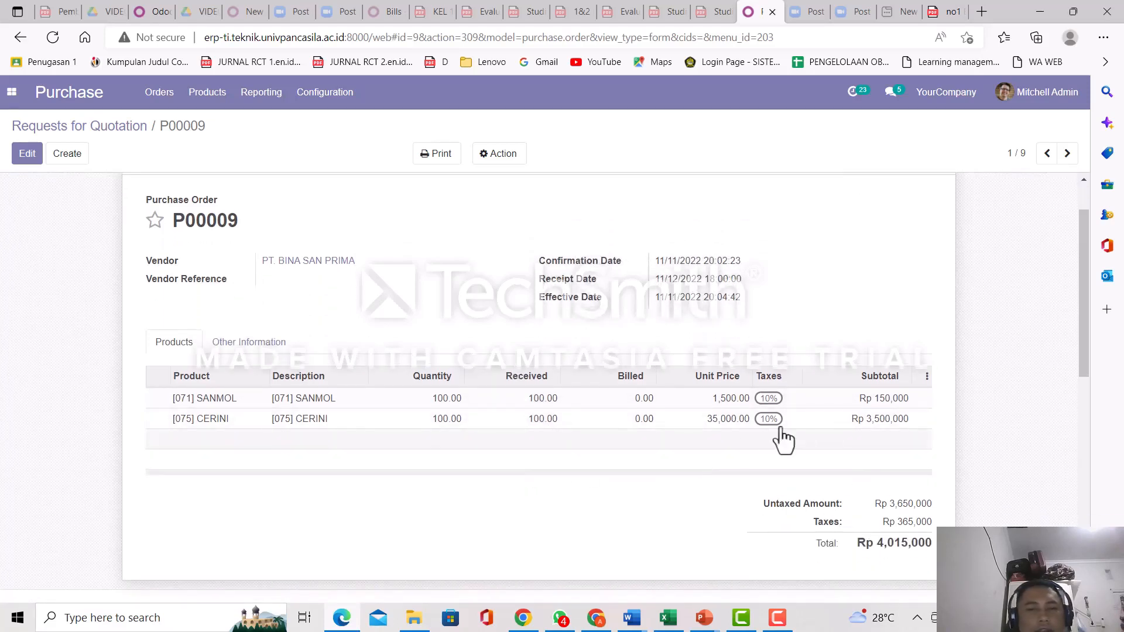
scroll(427, 446, "up", 1)
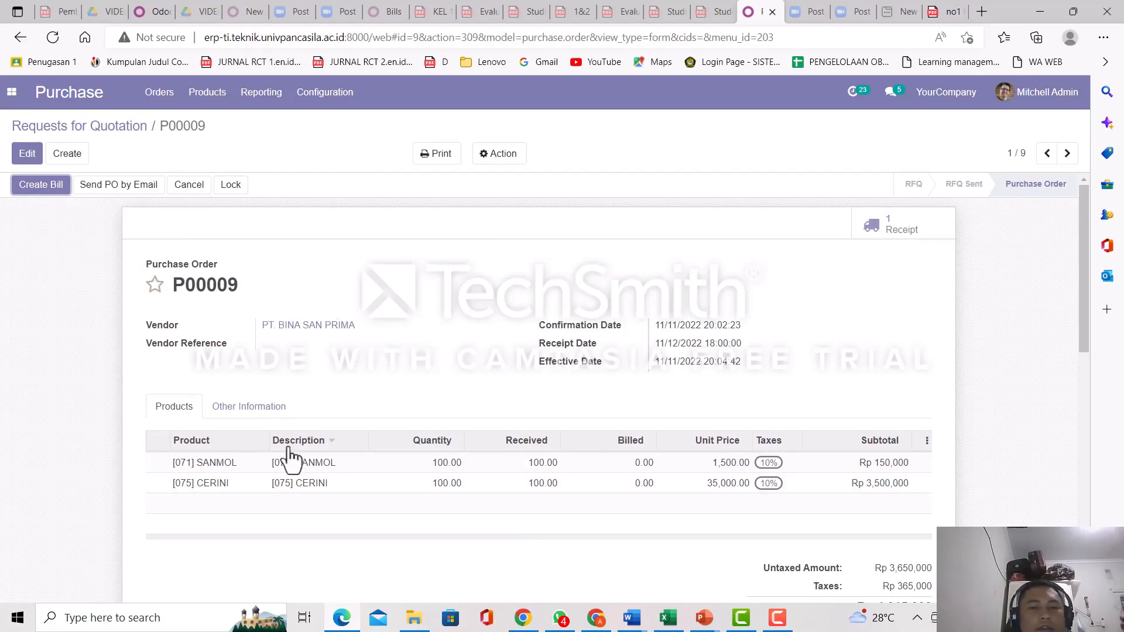
left_click(45, 191)
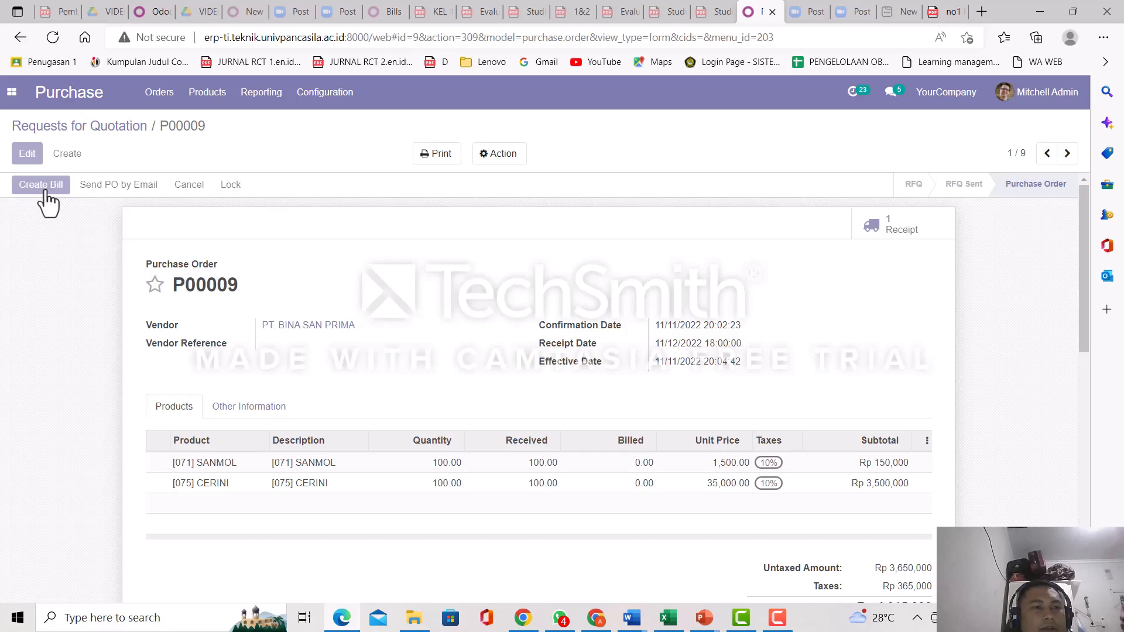
left_click(41, 191)
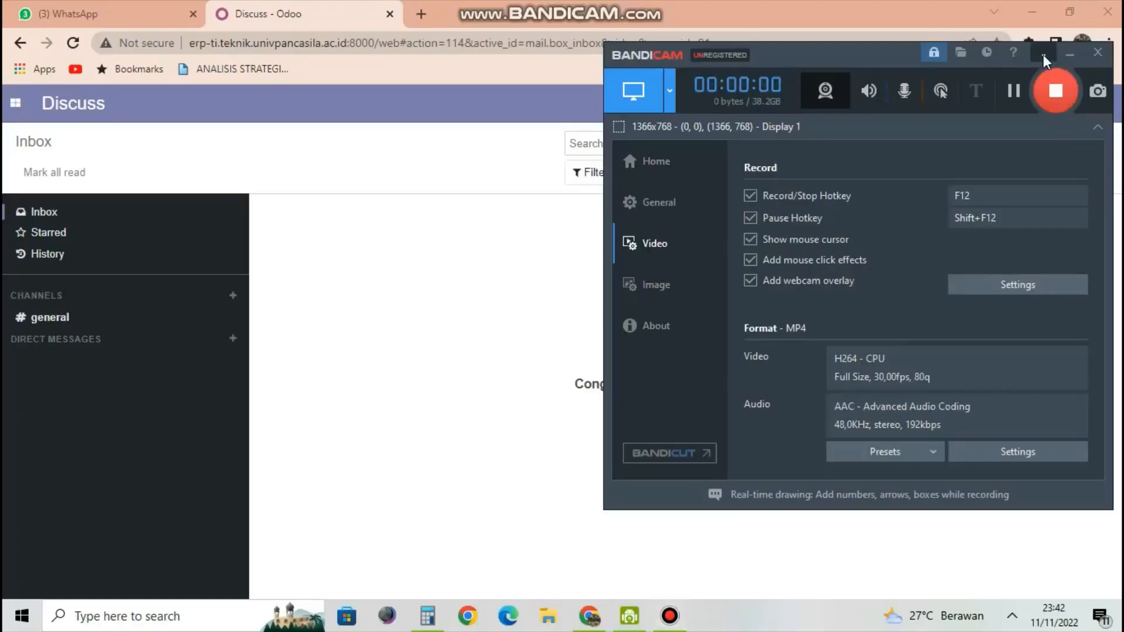
left_click(1043, 55)
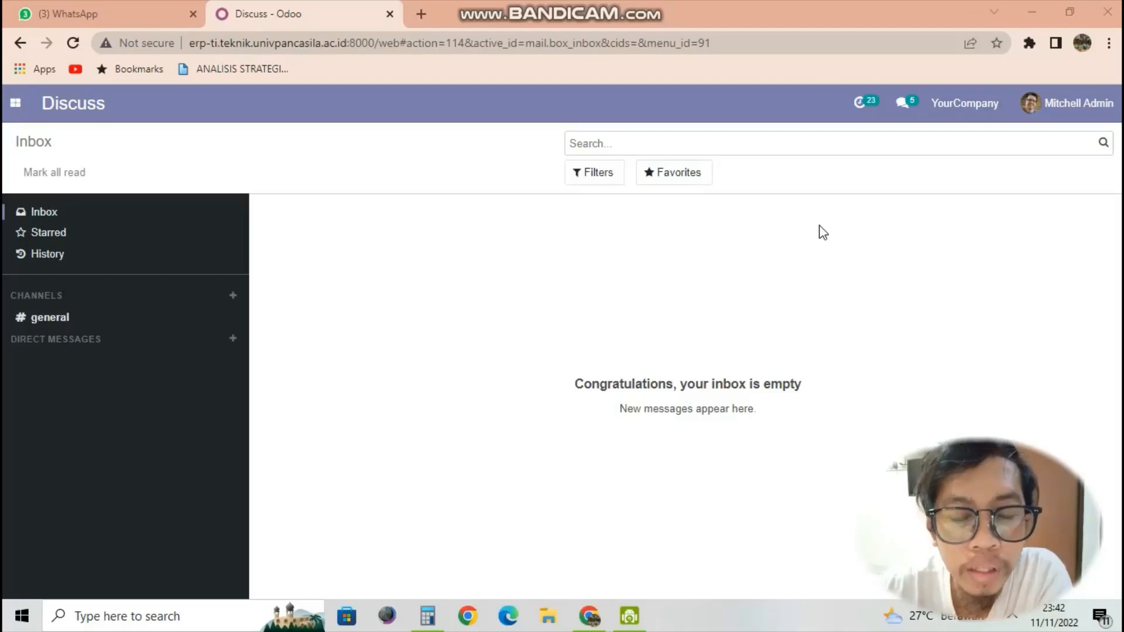
Step: Switch to Accounting and open the draft vendor bill from PT. BINA SAN PRIMA to review its details
left_click(13, 108)
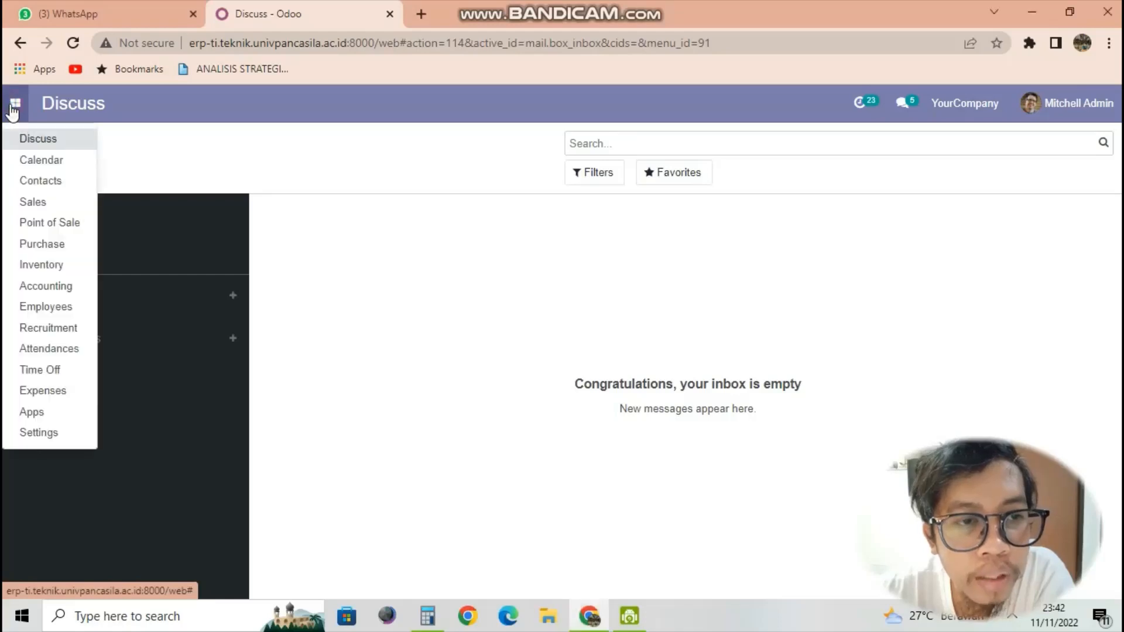
left_click(25, 286)
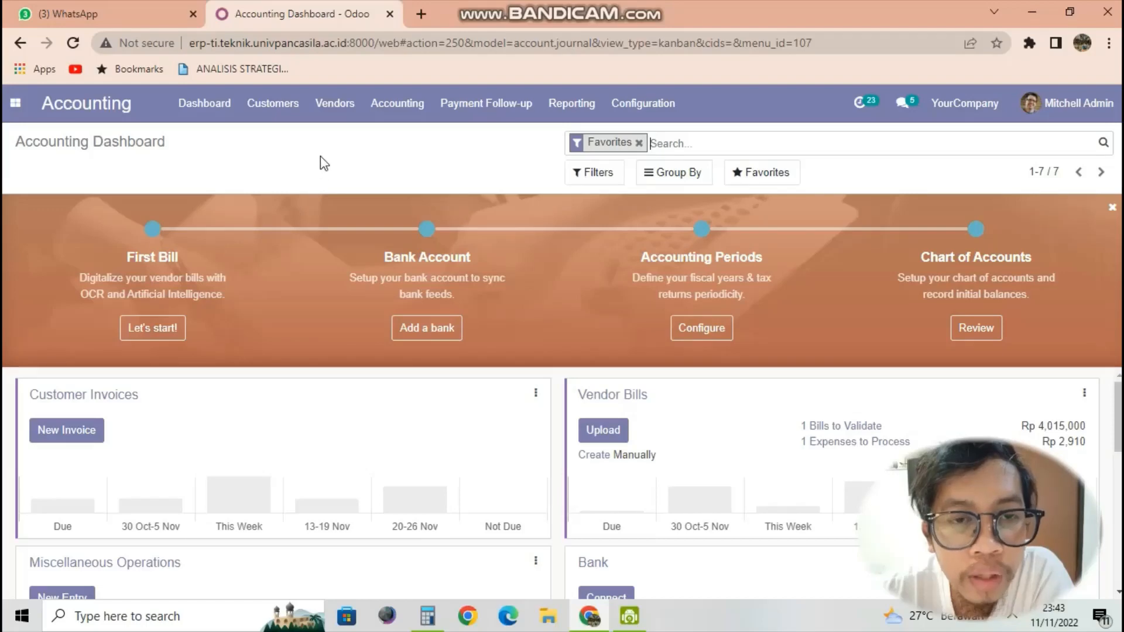
left_click(336, 116)
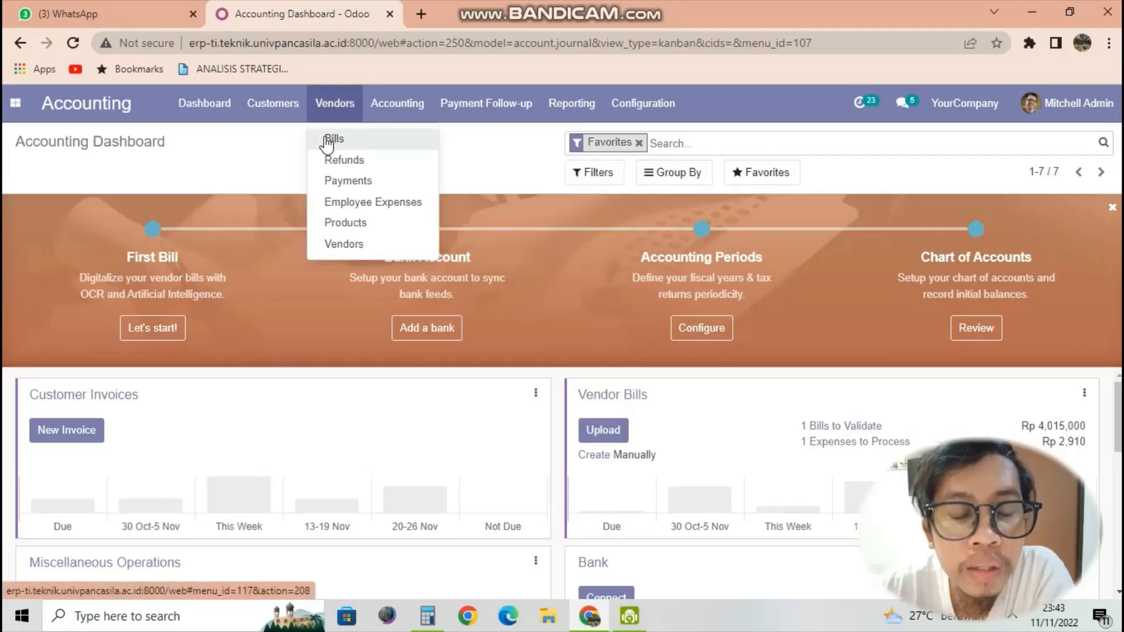
left_click(328, 141)
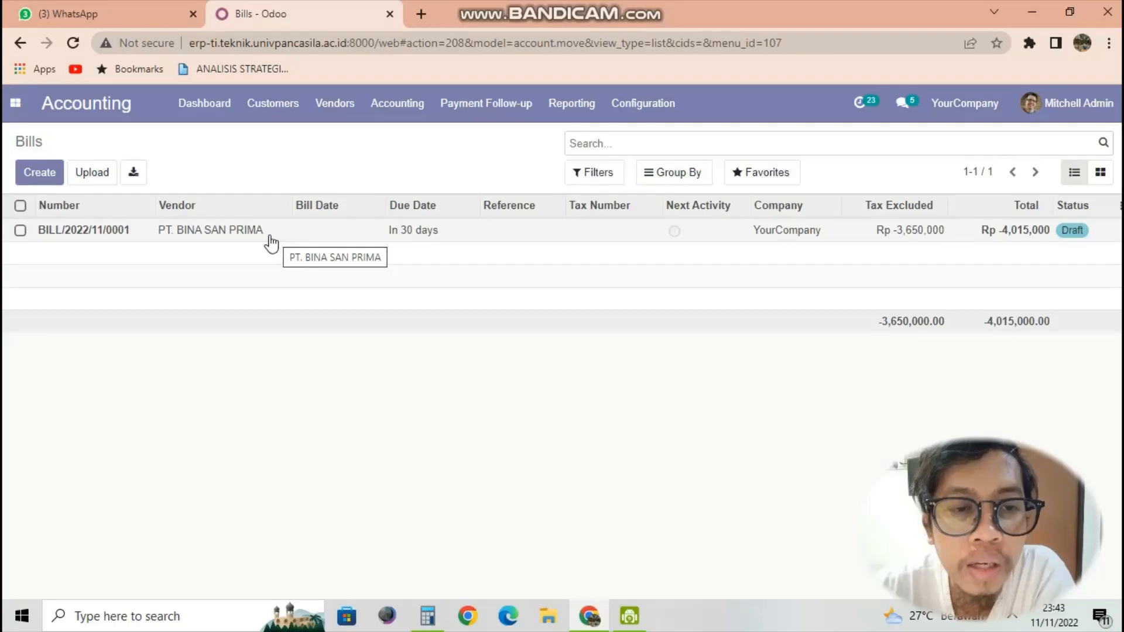
left_click(108, 234)
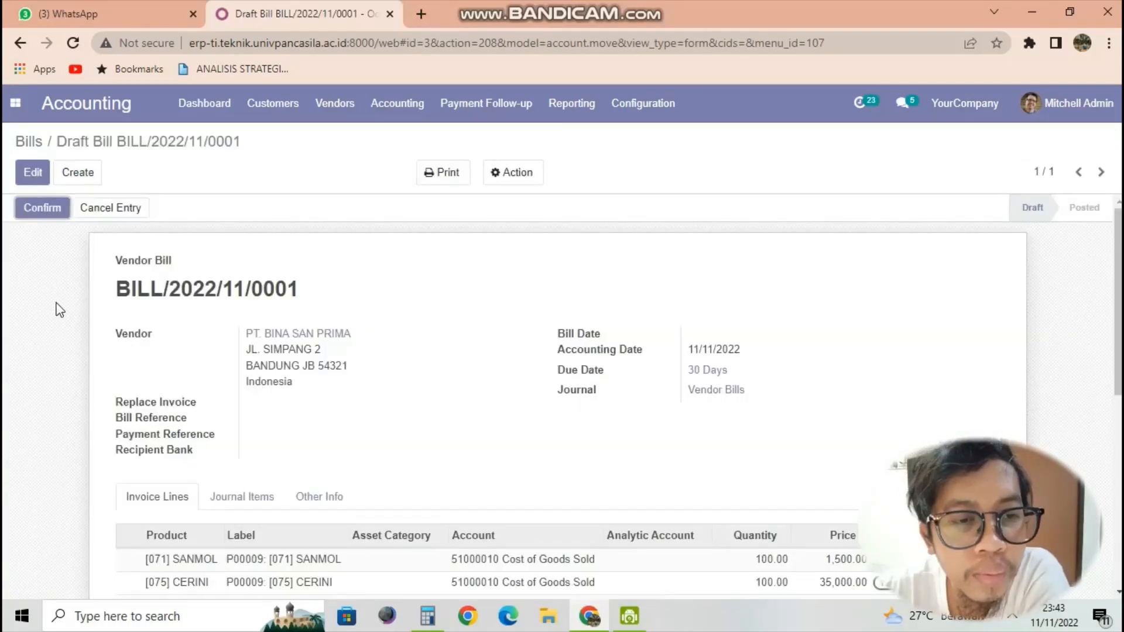
scroll(55, 309, "down", 2)
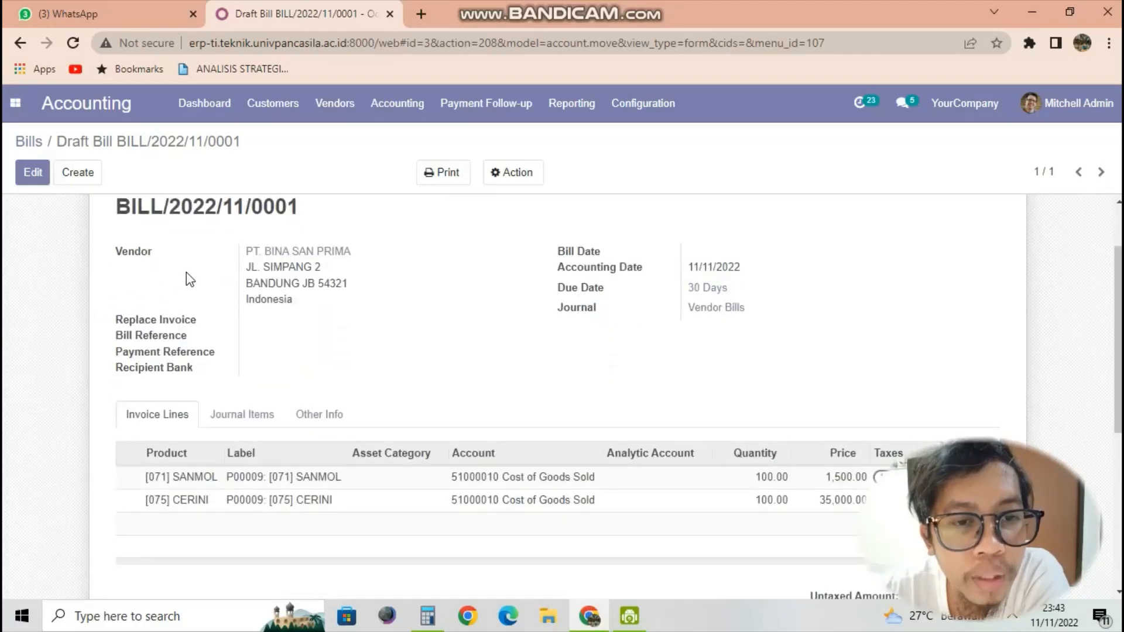
scroll(186, 272, "up", 2)
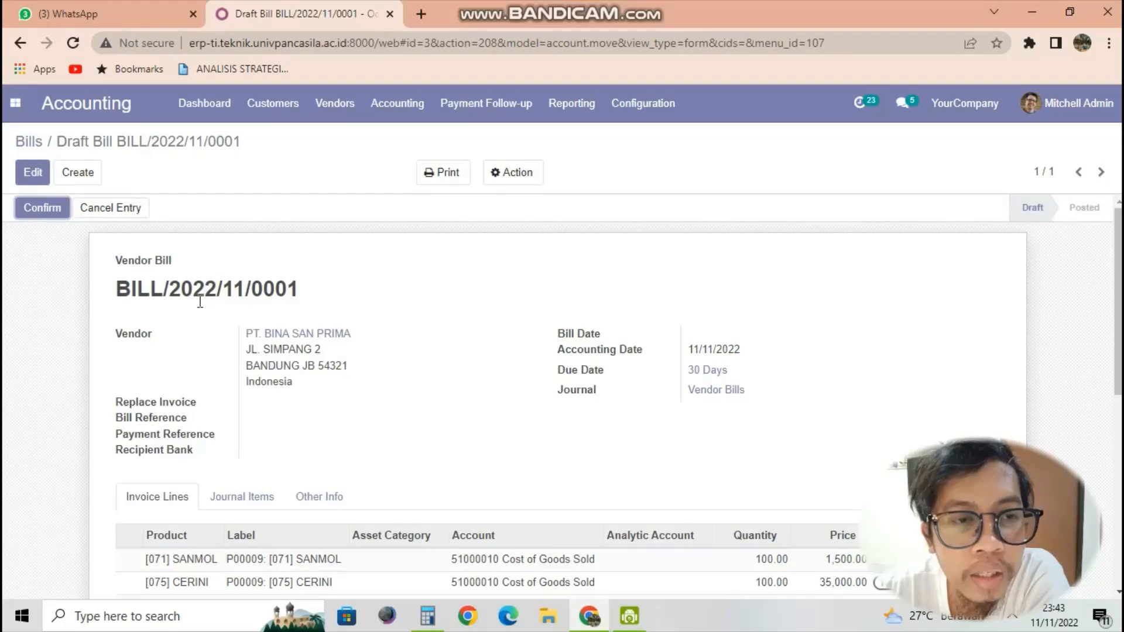
Step: Put the draft vendor bill into edit mode and set its bill reference to BILL001/BSP
left_click(34, 183)
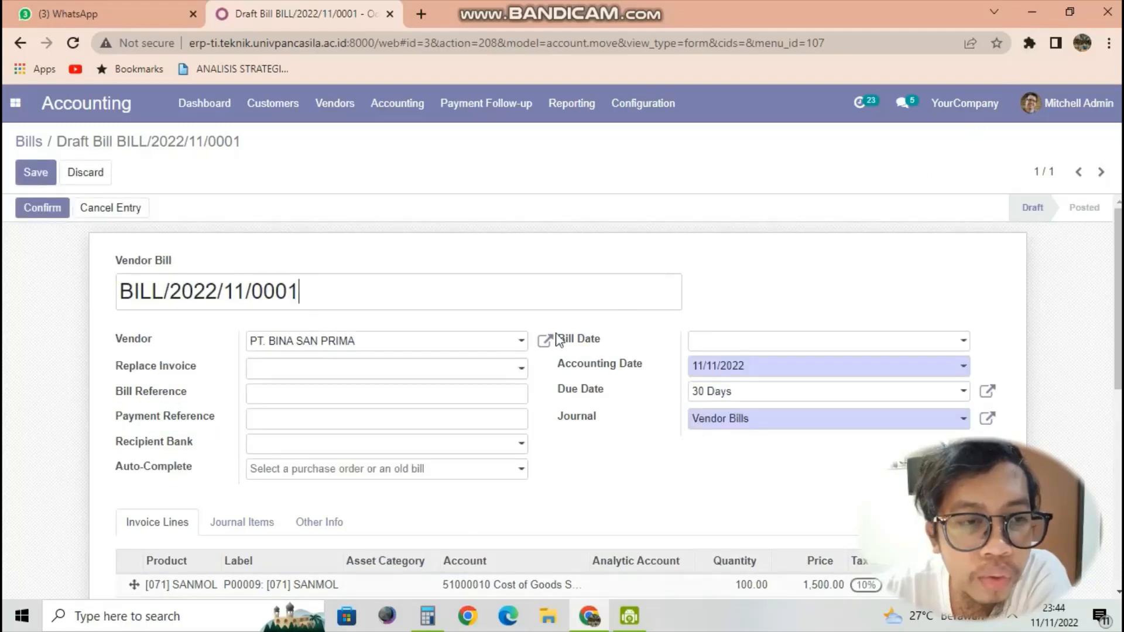
left_click(403, 396)
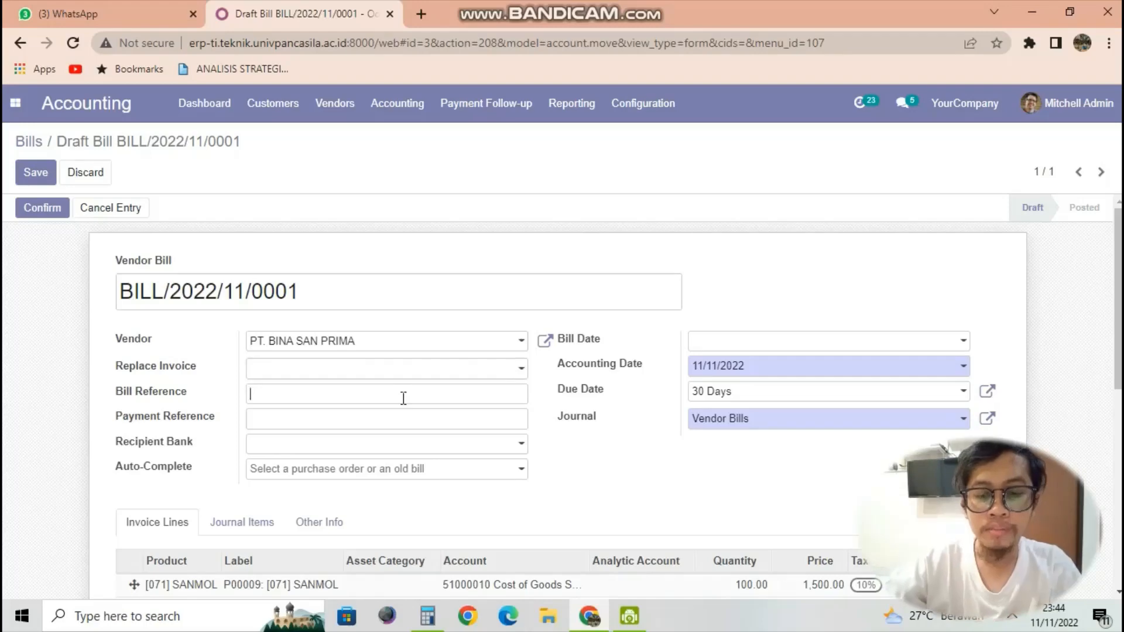
type("BILL")
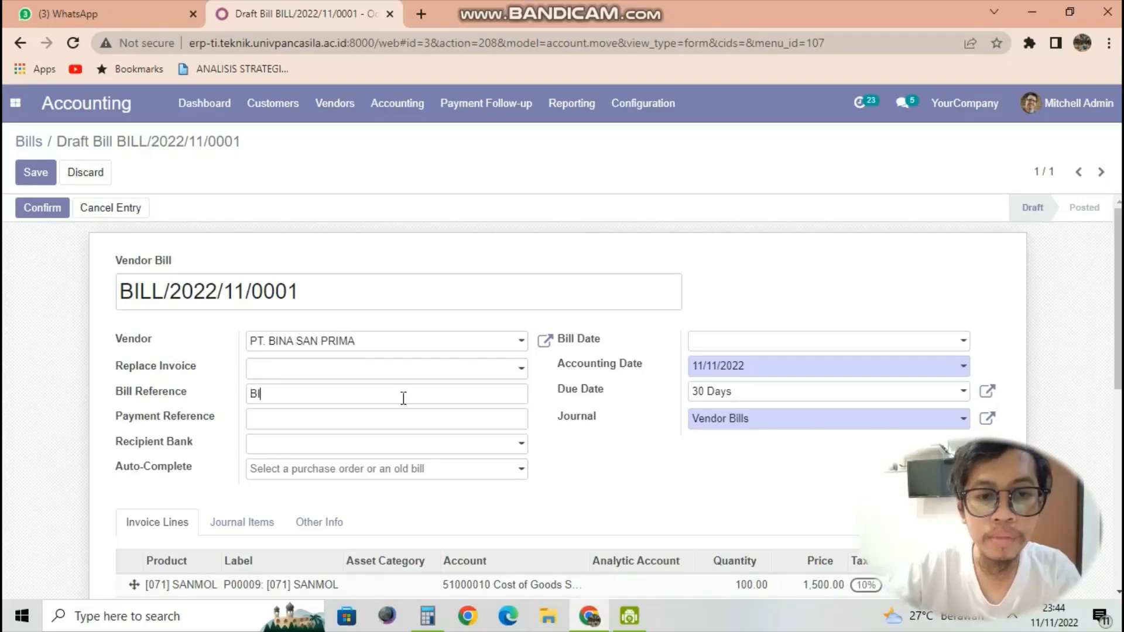
type("001")
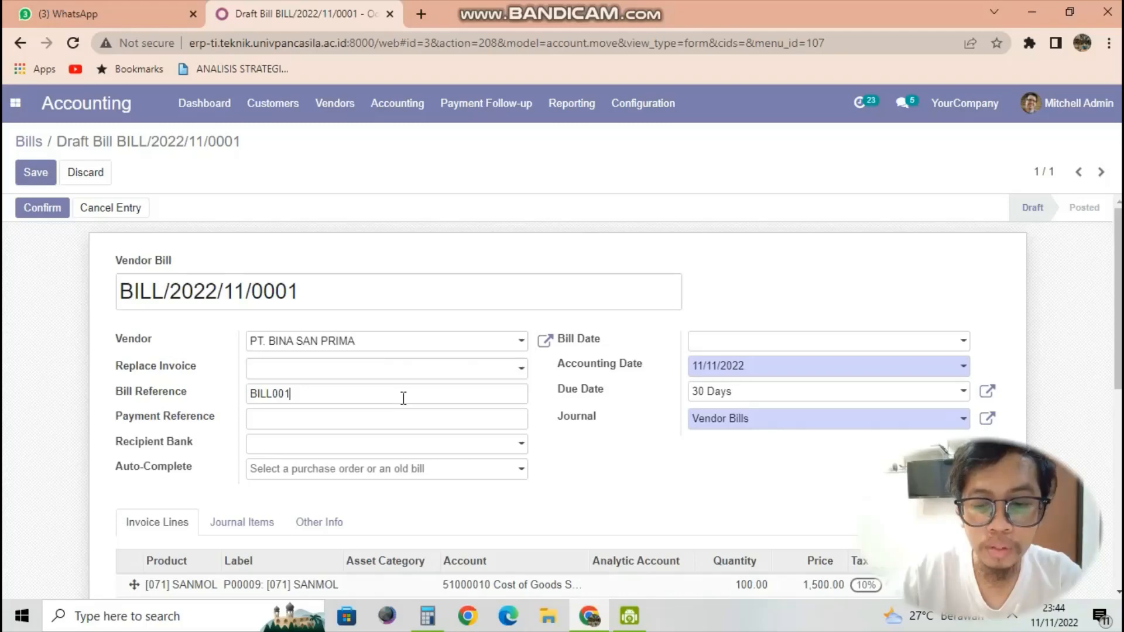
type("/BSP")
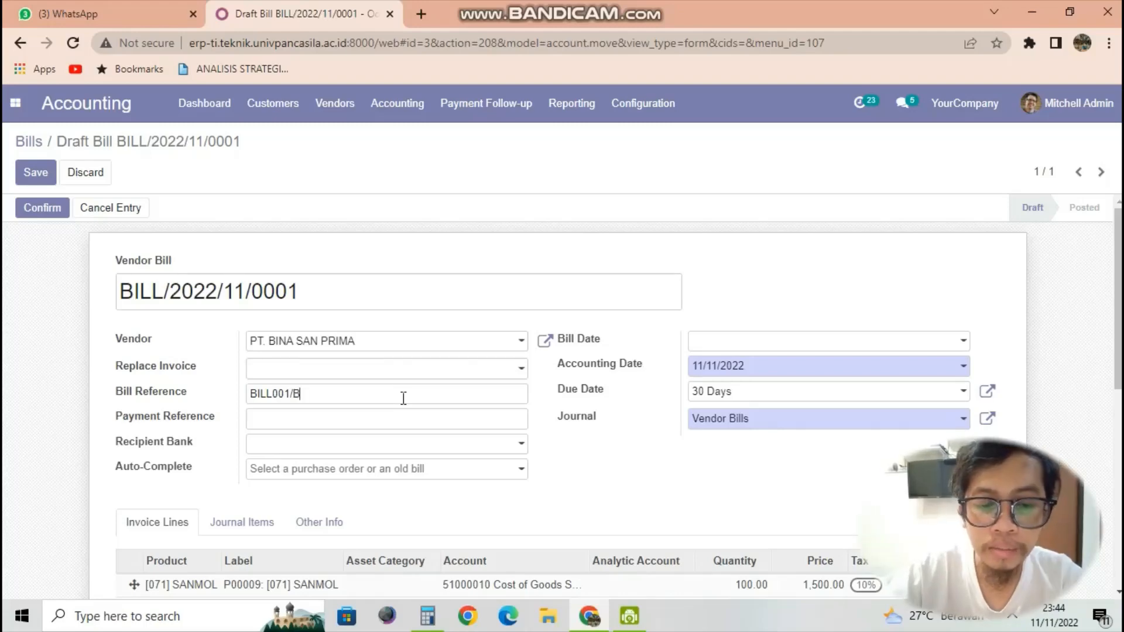
Step: Set the payment reference of the PT. BINA SAN PRIMA draft bill to BILL001/BSP
left_click(386, 420)
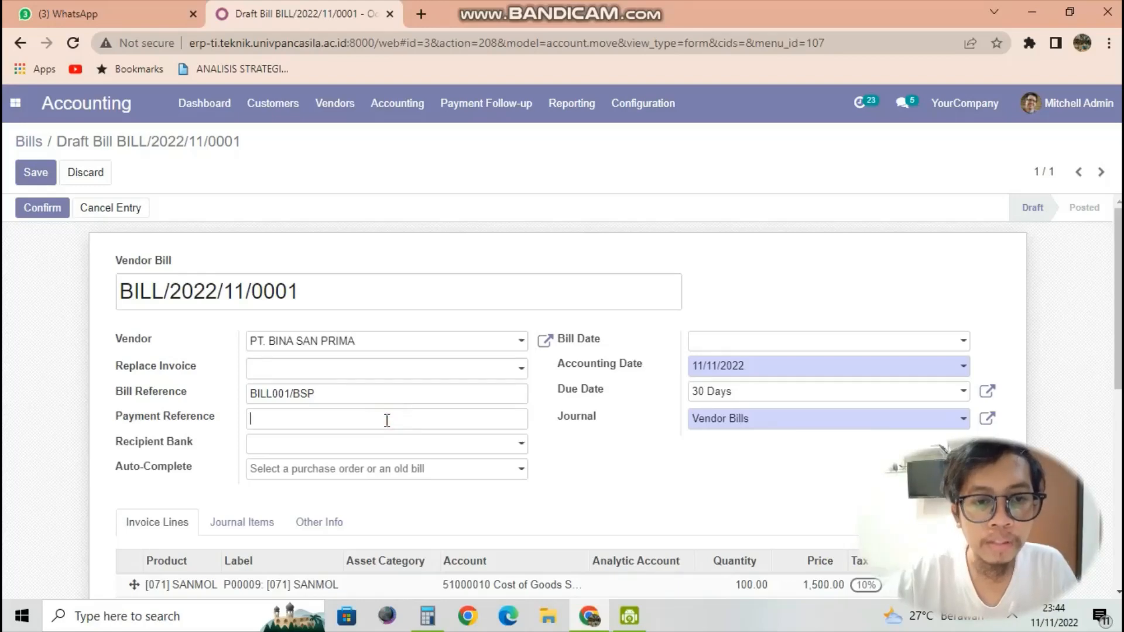
type("B")
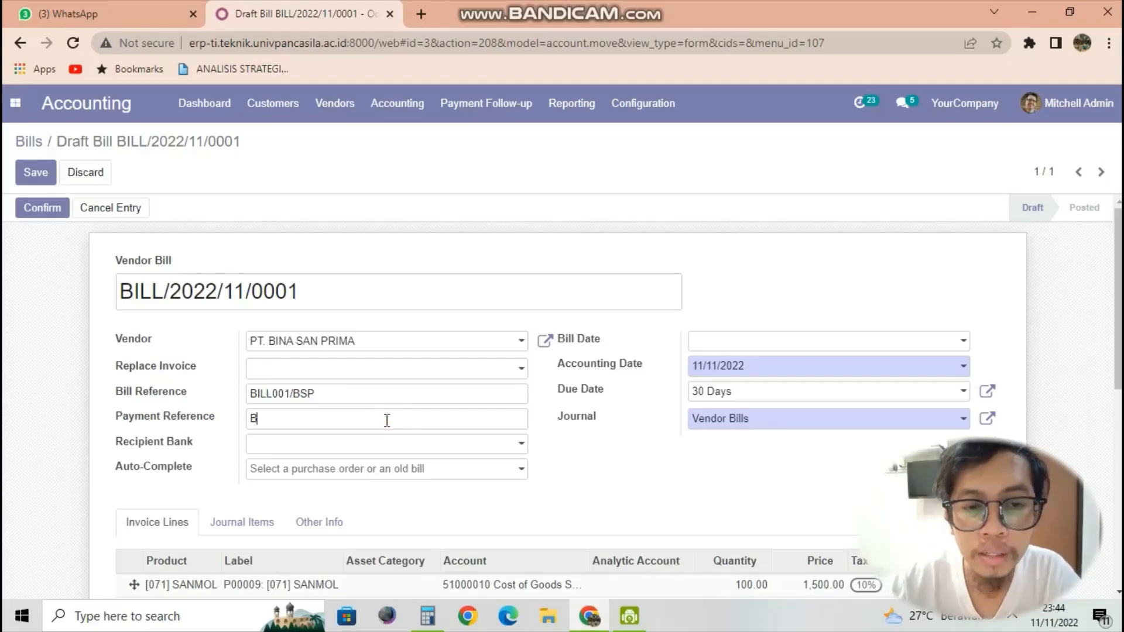
type("ILL000")
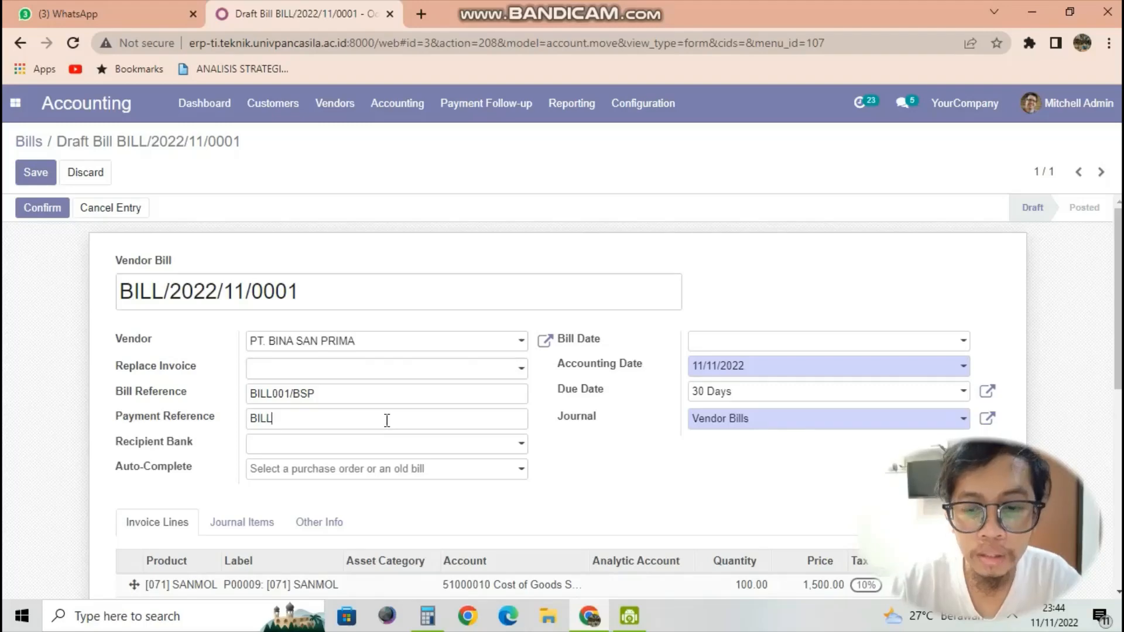
key("BackSpace")
type("1/BSP")
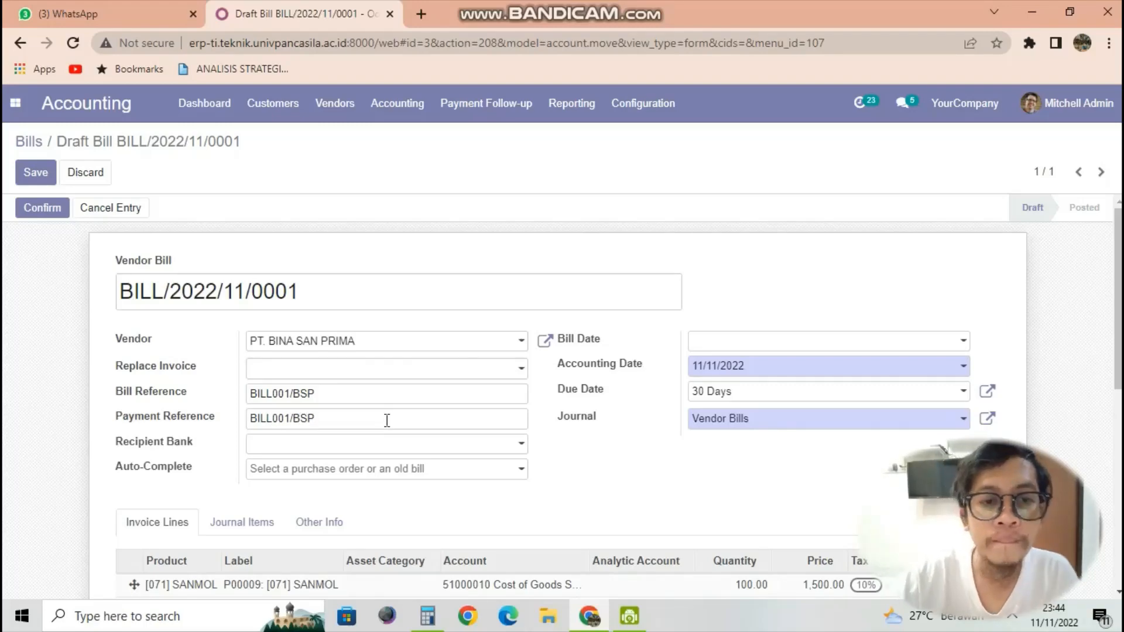
Step: Set the draft bill's recipient bank to BCA and its bill date to 11/11/2022
left_click(335, 445)
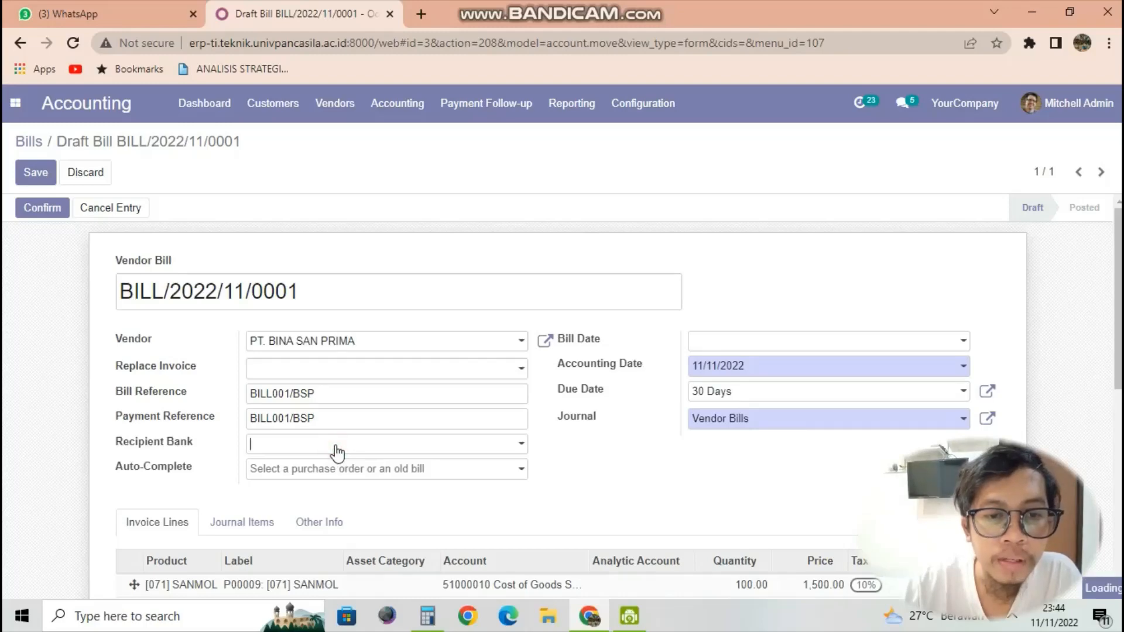
type("BCA")
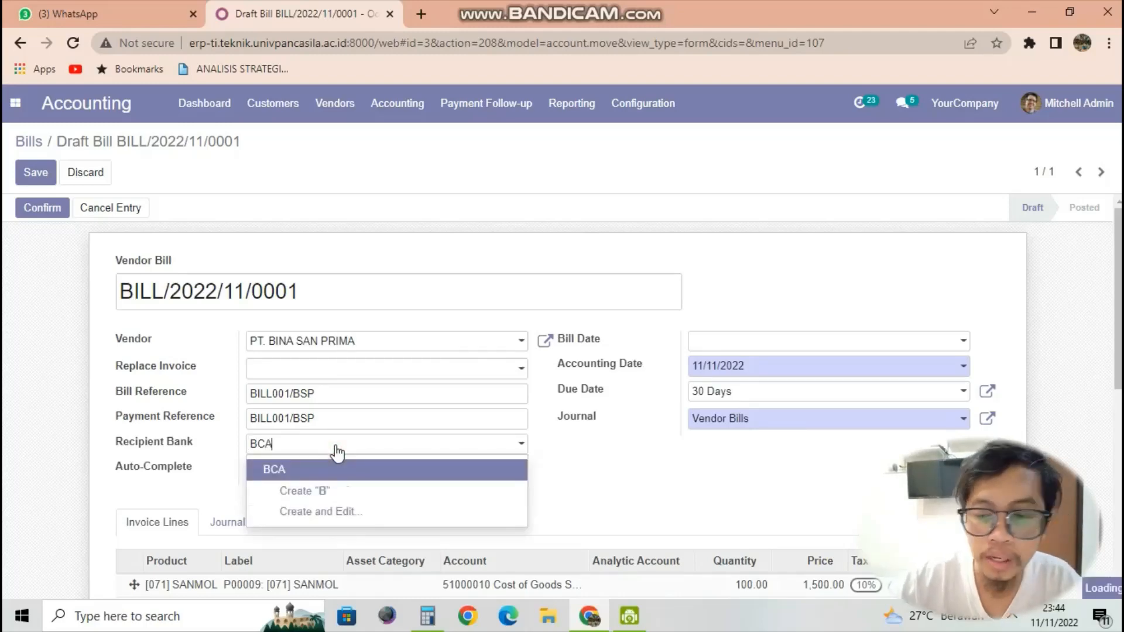
key("Return")
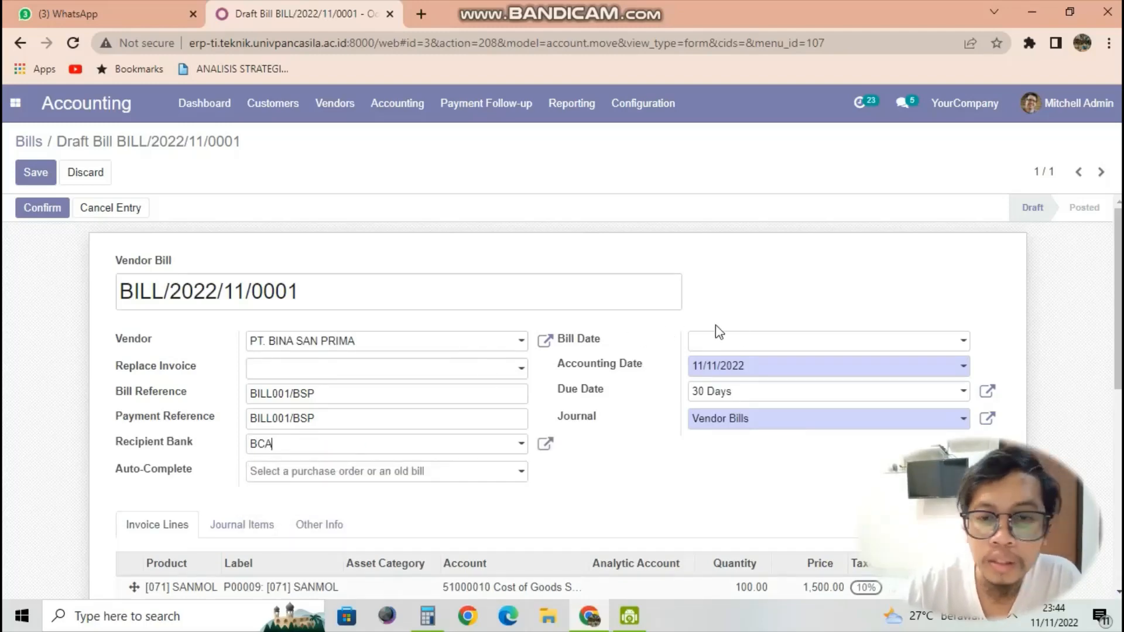
left_click(746, 344)
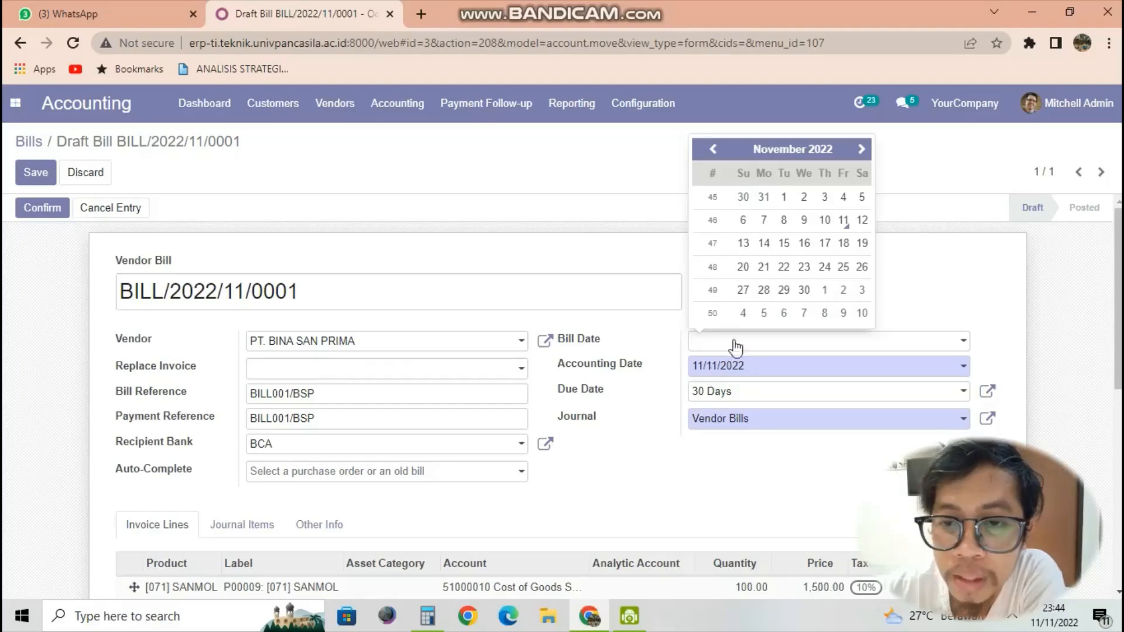
left_click(844, 222)
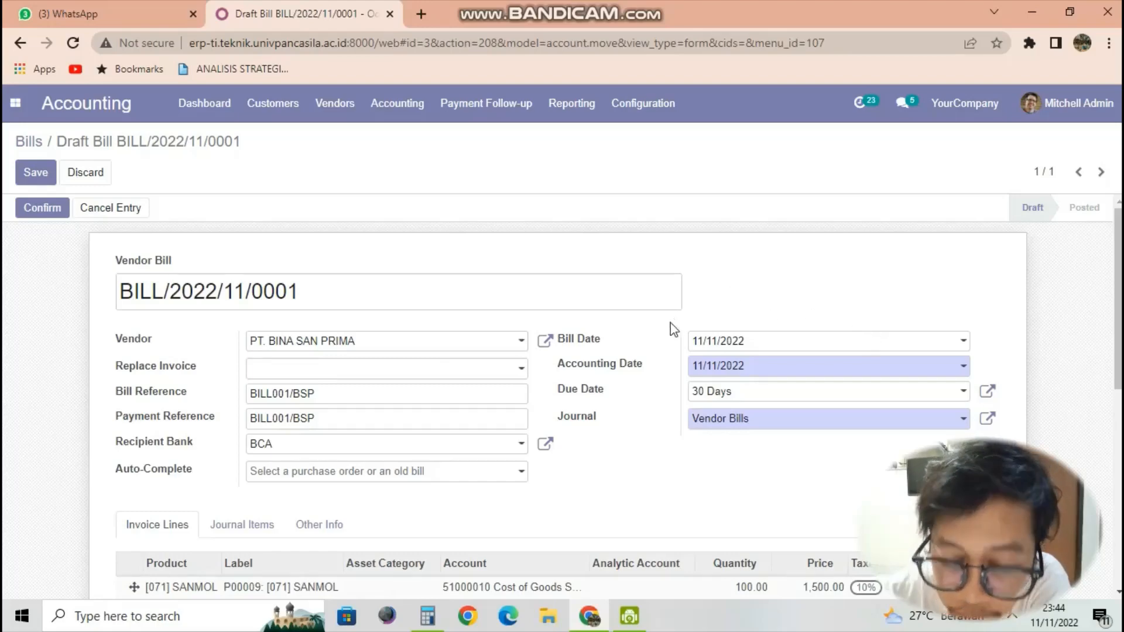
Step: Check the SANMOL and CERINI invoice lines and totals, and confirm the PT. BINA SAN PRIMA vendor bill
scroll(718, 382, "down", 2)
scroll(718, 382, "down", 3)
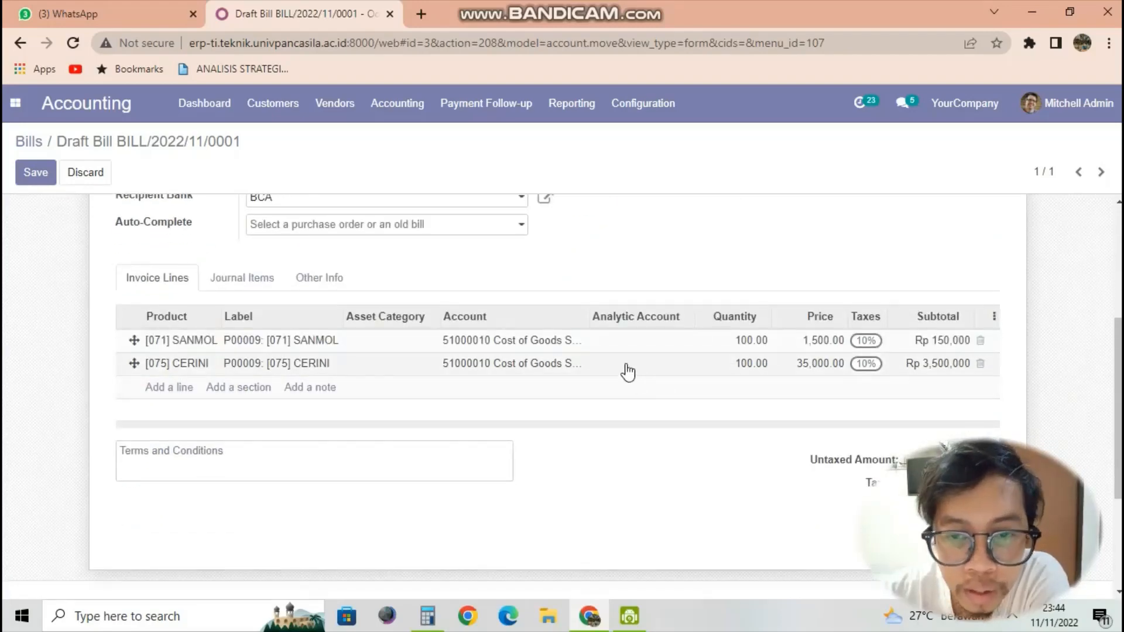
scroll(667, 366, "down", 3)
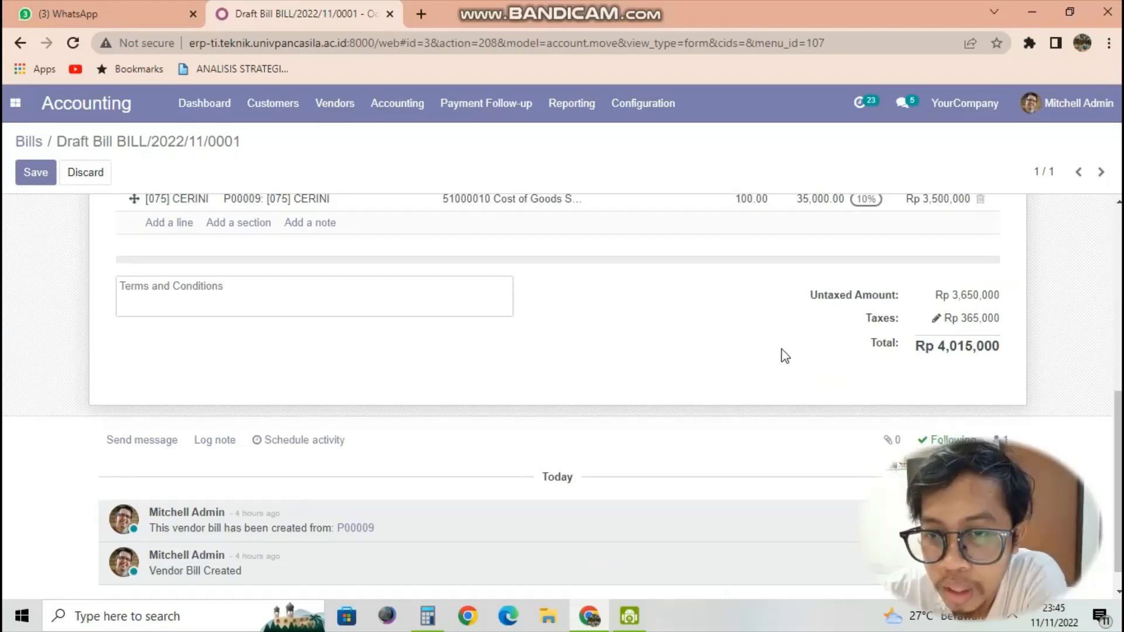
scroll(803, 359, "up", 2)
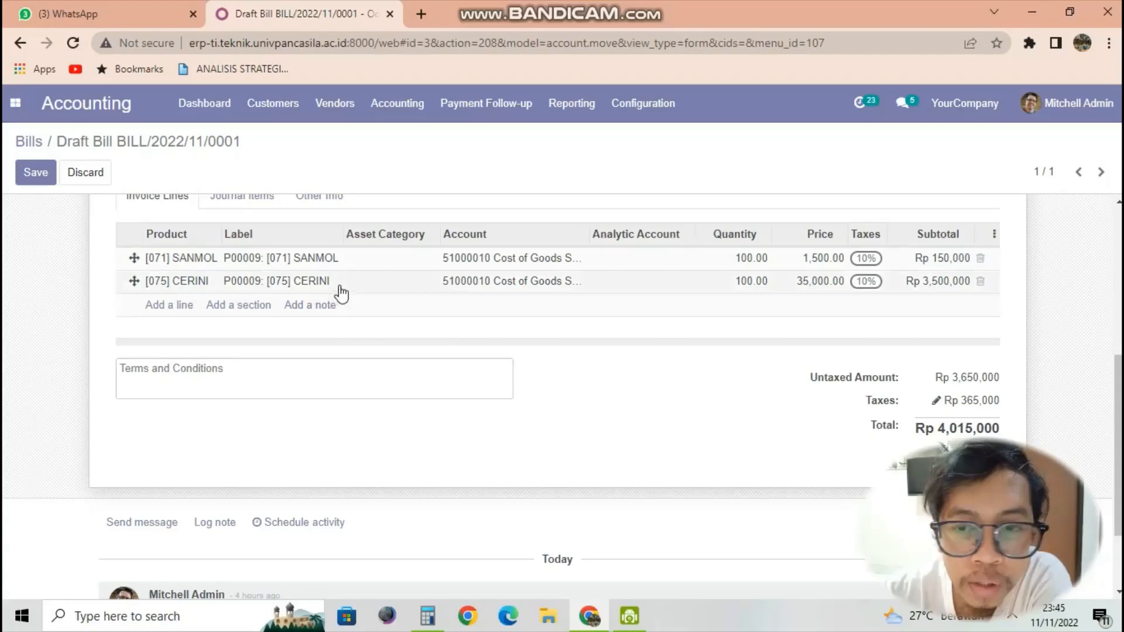
scroll(293, 314, "up", 3)
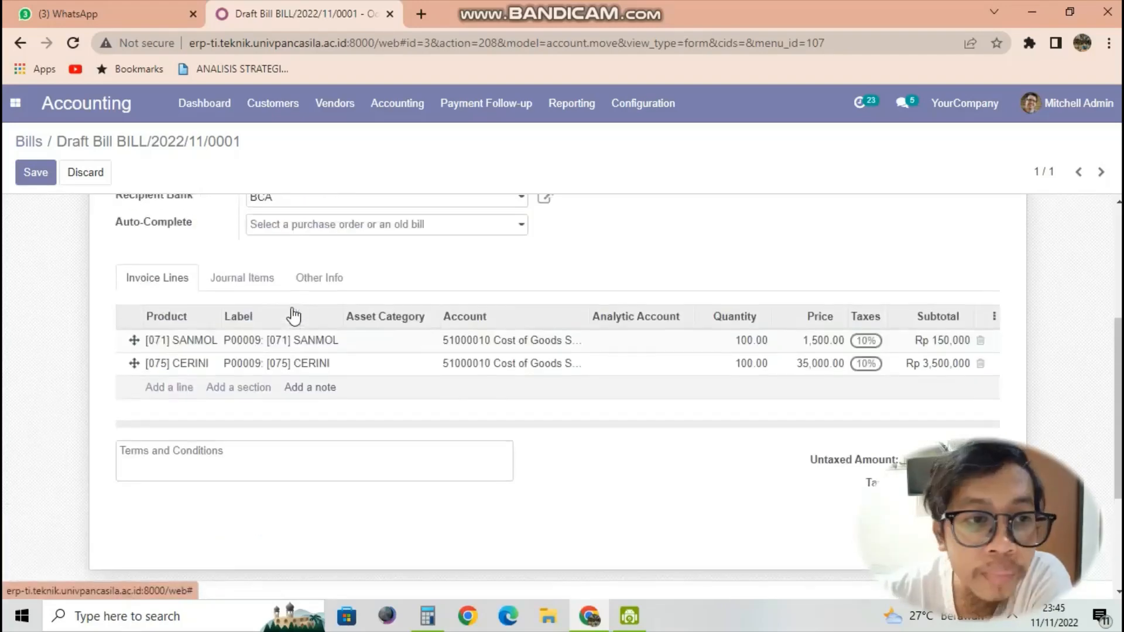
scroll(234, 344, "up", 3)
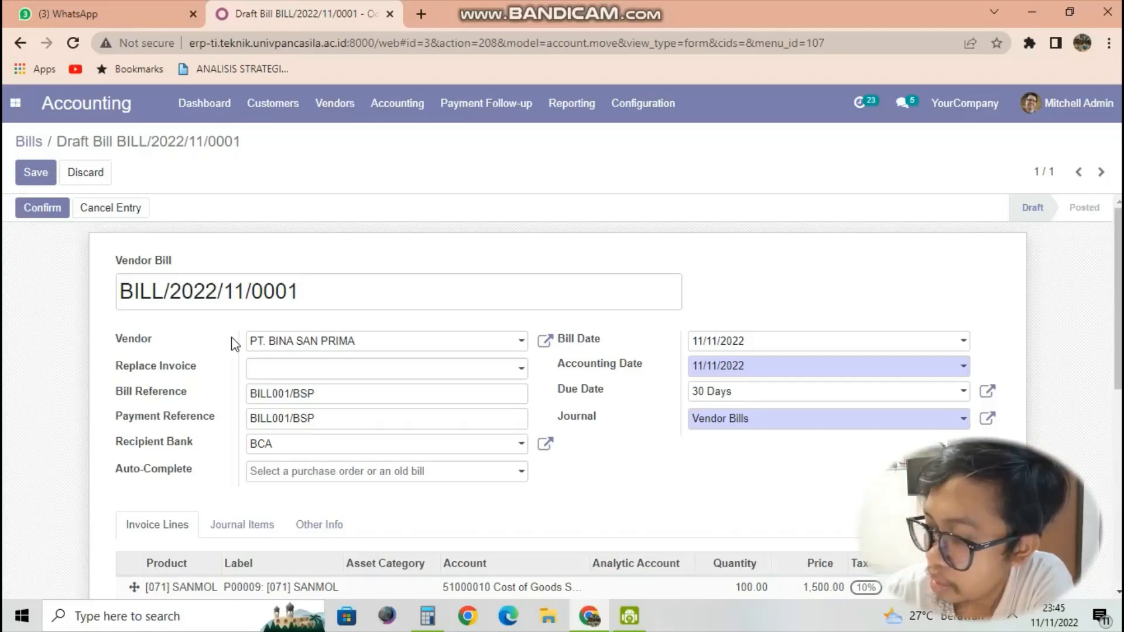
left_click(46, 210)
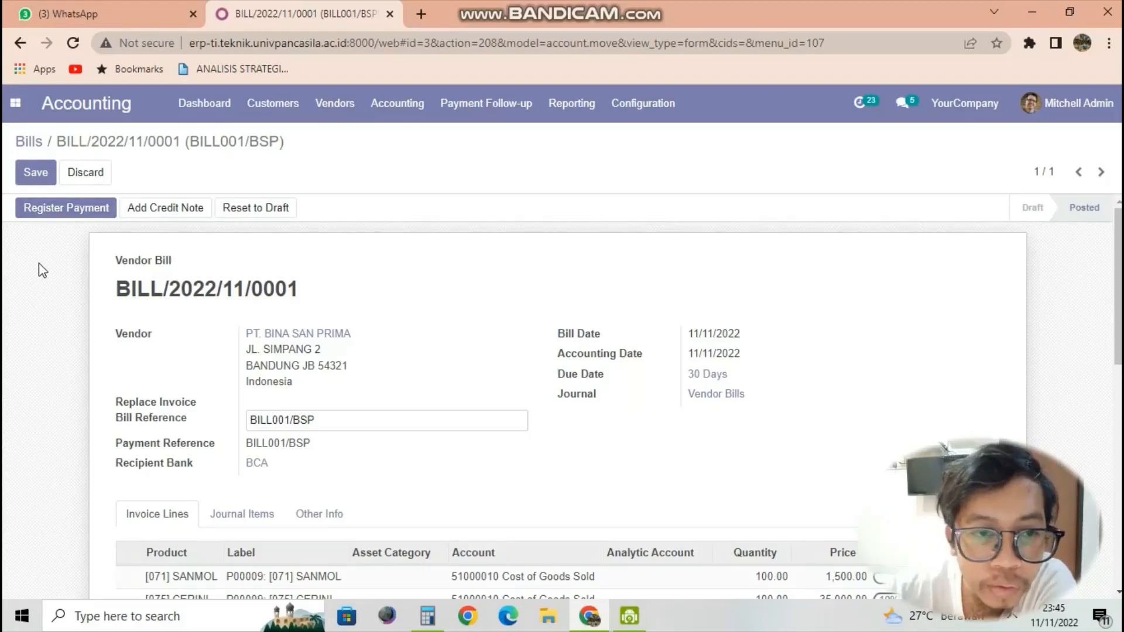
Step: Register a payment for the posted vendor bill using the Bank journal and the BCA recipient account
scroll(39, 267, "down", 1)
scroll(32, 311, "up", 1)
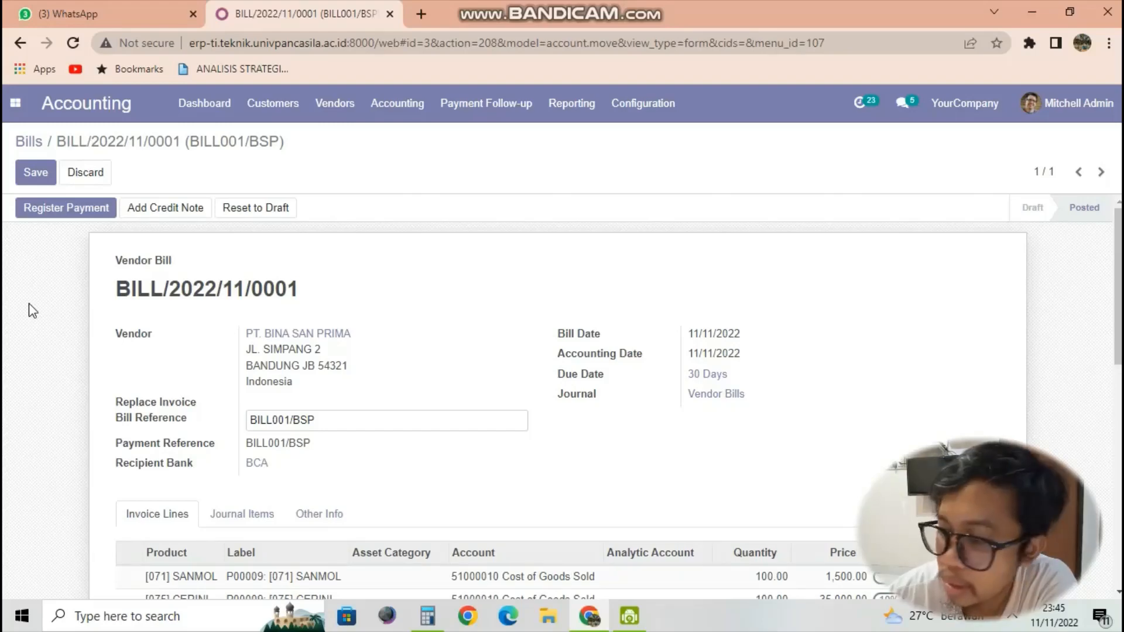
left_click(60, 211)
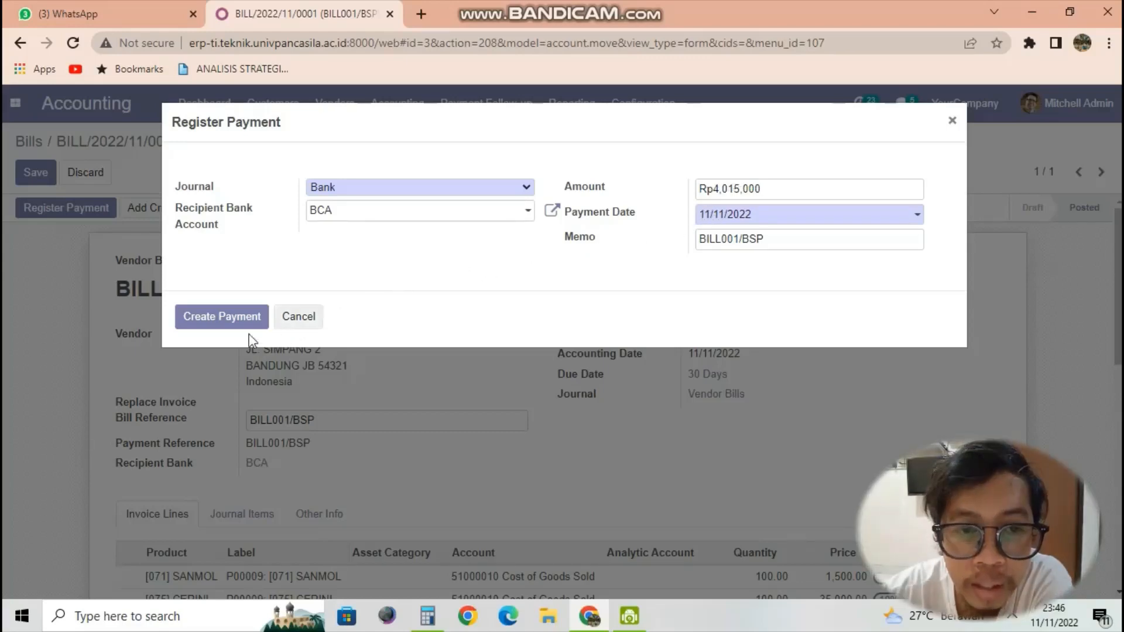
left_click(230, 328)
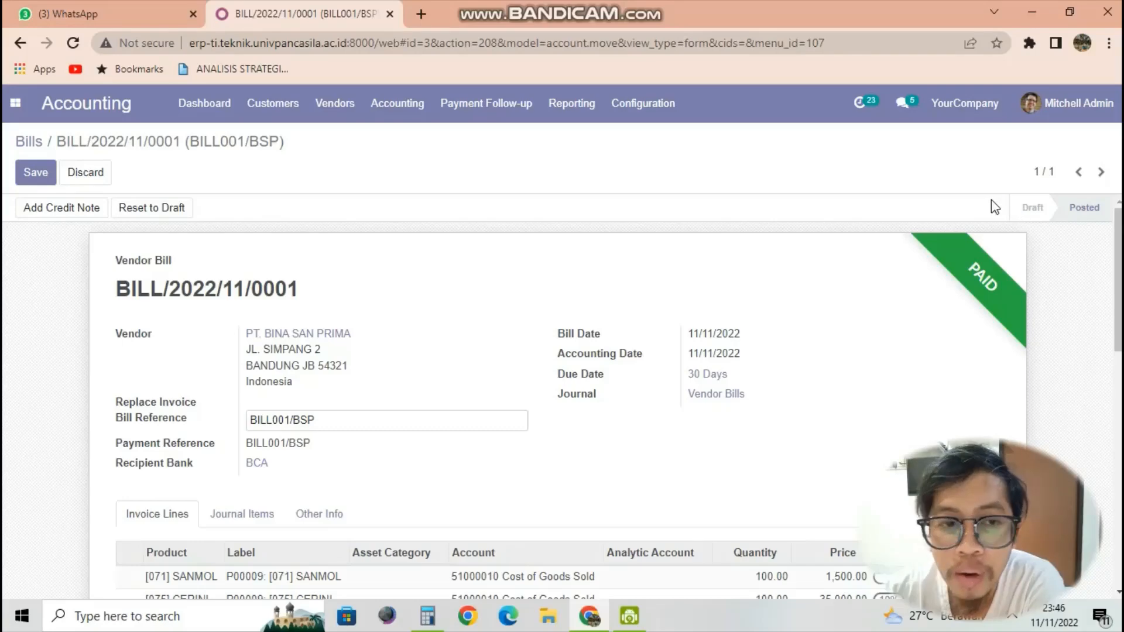
Step: Review the lines and payment details of the PT. BINA SAN PRIMA bill and save it
scroll(874, 319, "down", 1)
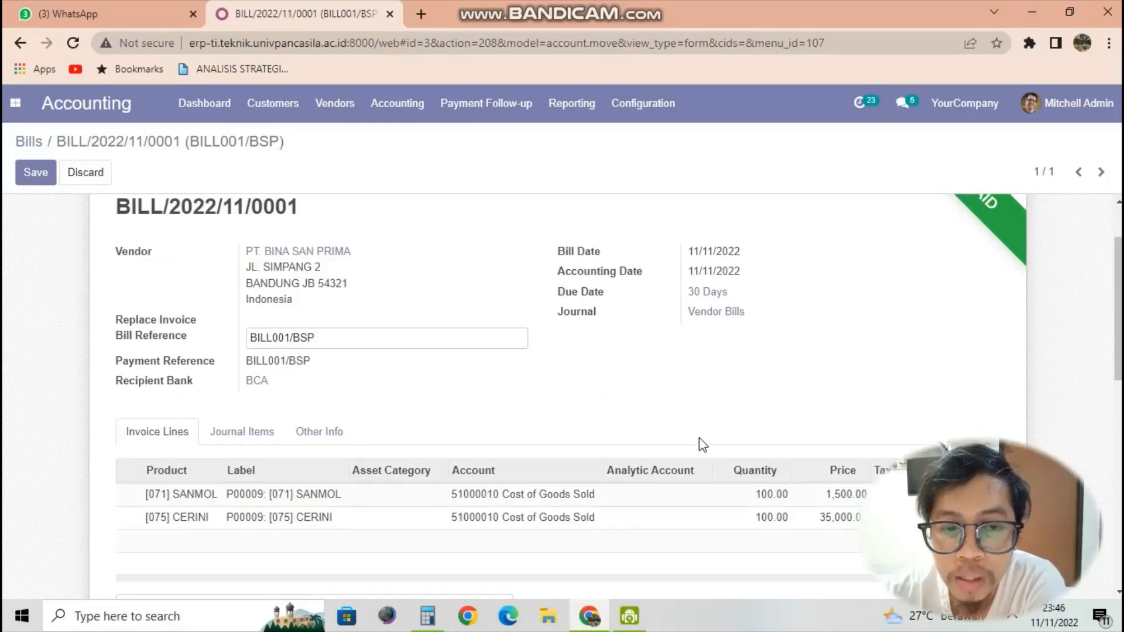
scroll(711, 429, "down", 4)
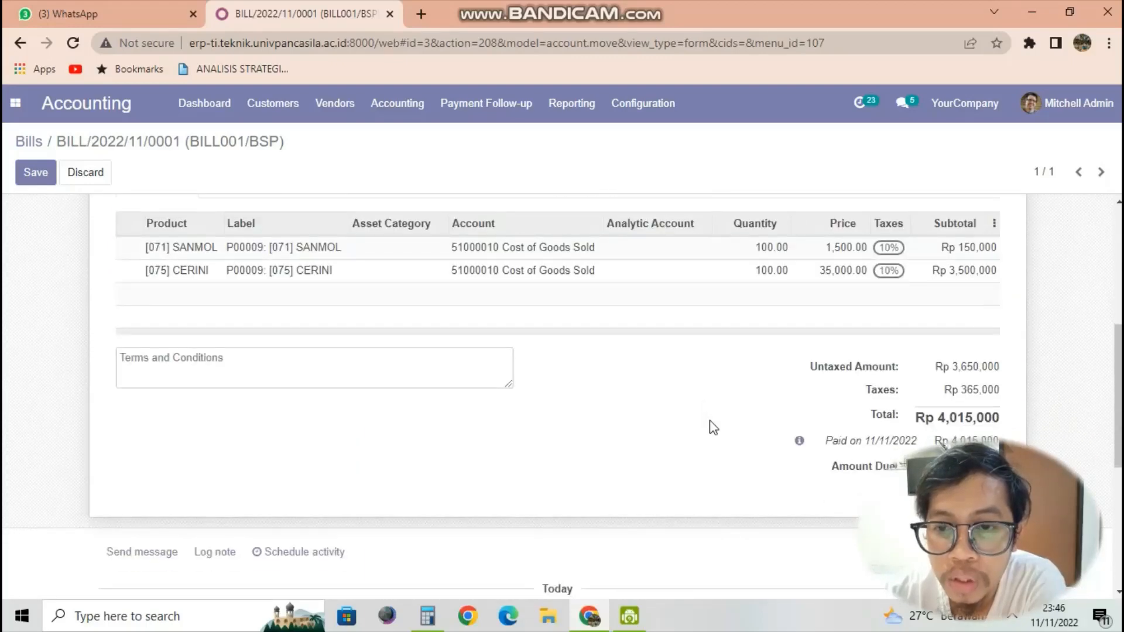
scroll(713, 427, "up", 5)
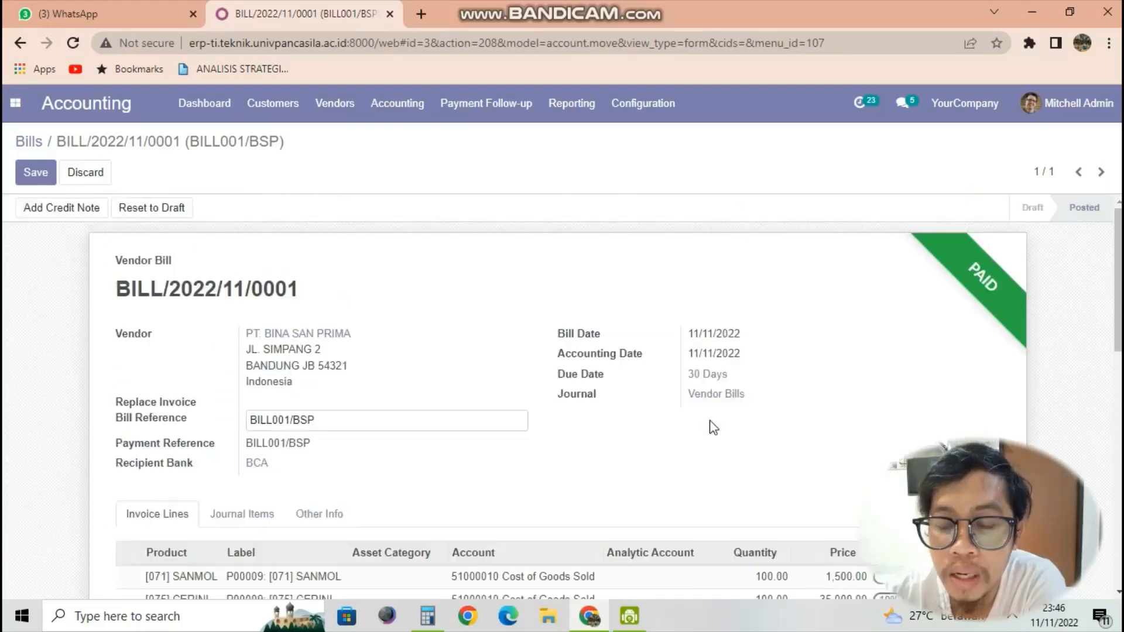
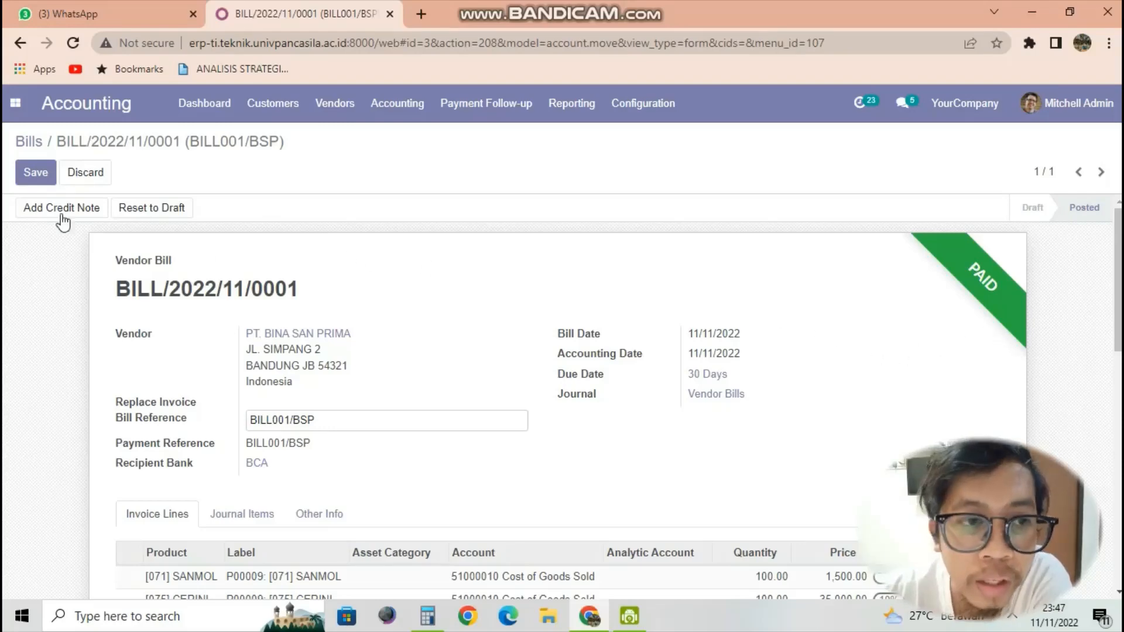
left_click(45, 179)
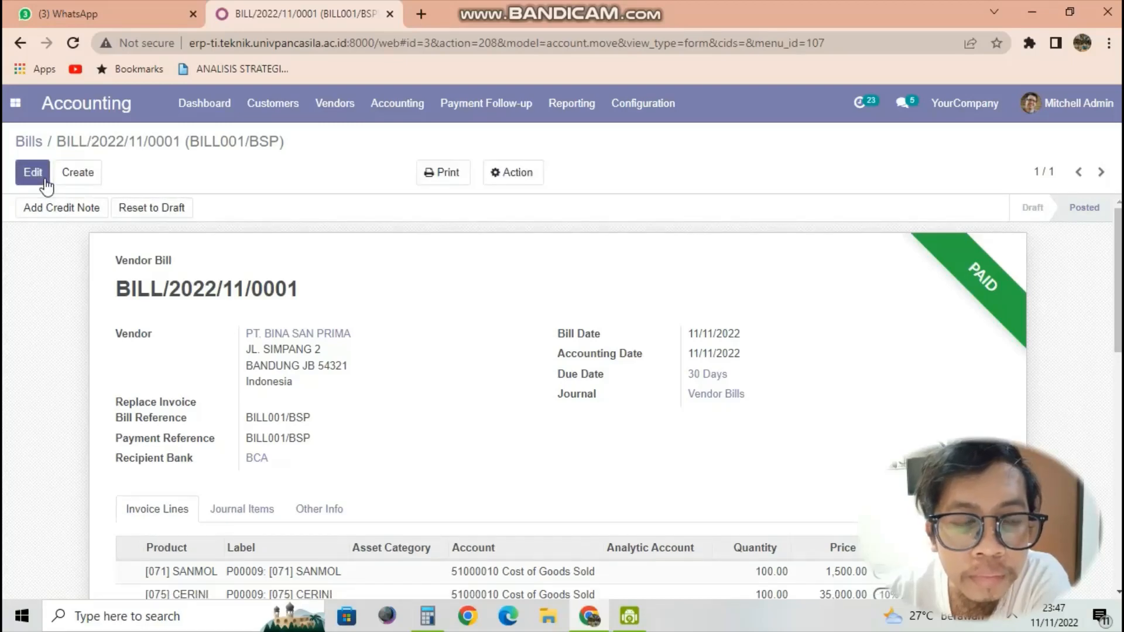
scroll(275, 267, "down", 1)
scroll(311, 291, "up", 1)
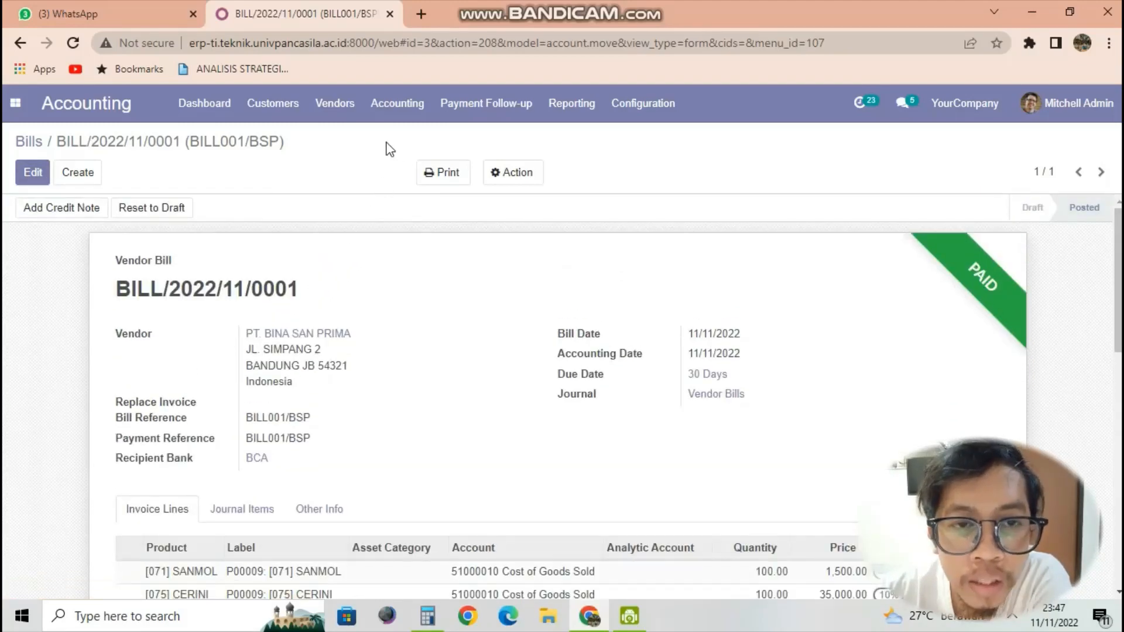
Step: Return to the list of vendor bills and create a new bill for the vendor PT. KIMIA FARMA
left_click(334, 117)
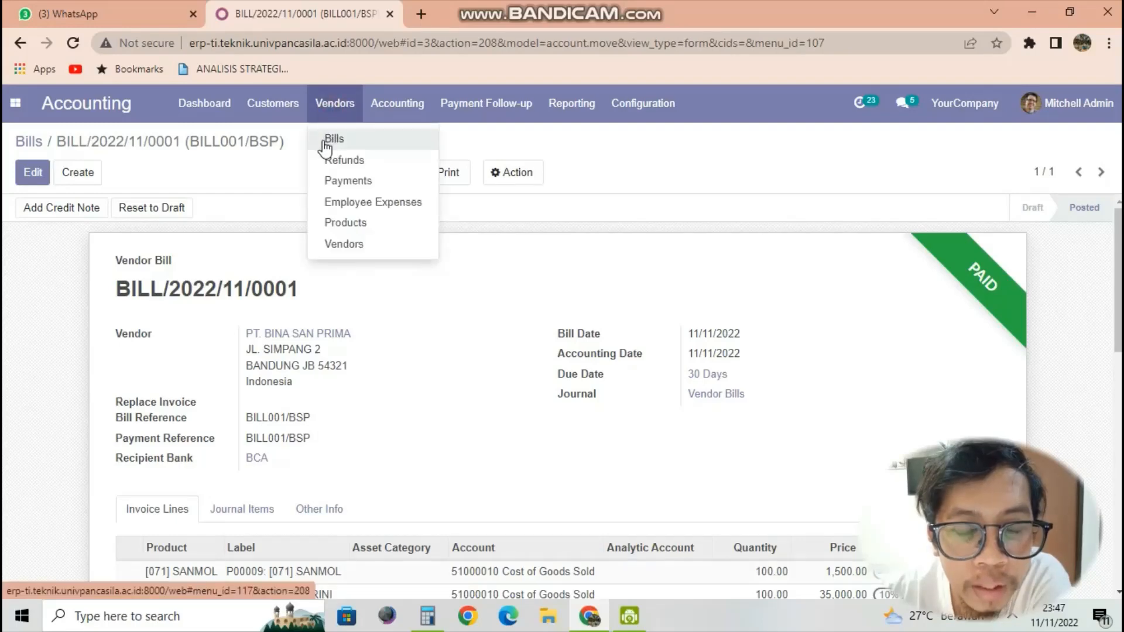
left_click(326, 140)
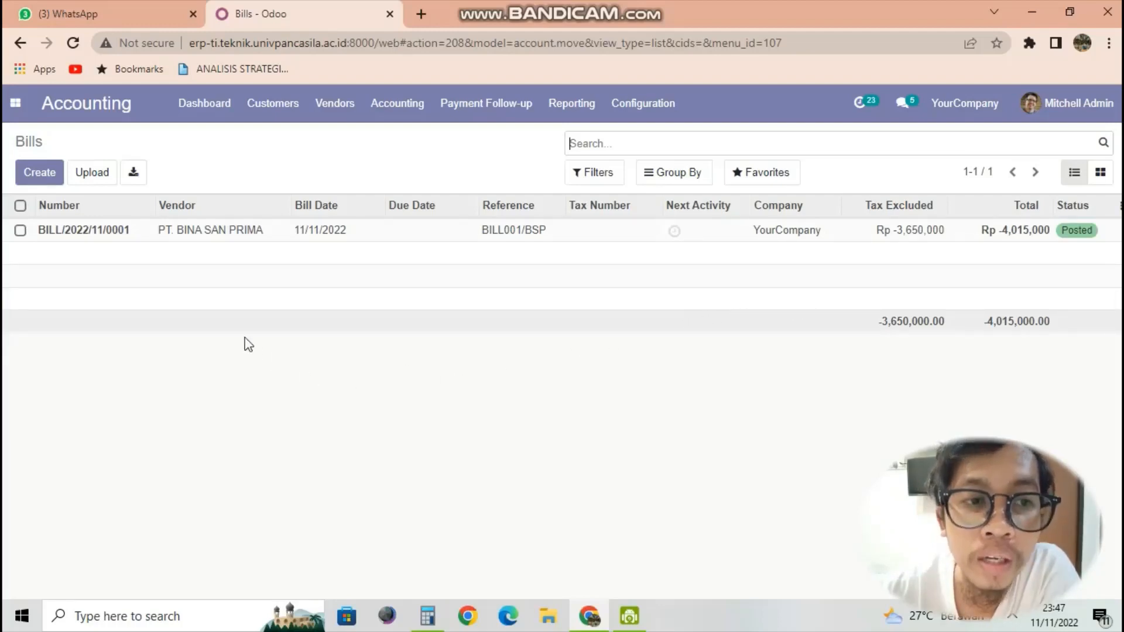
left_click(41, 183)
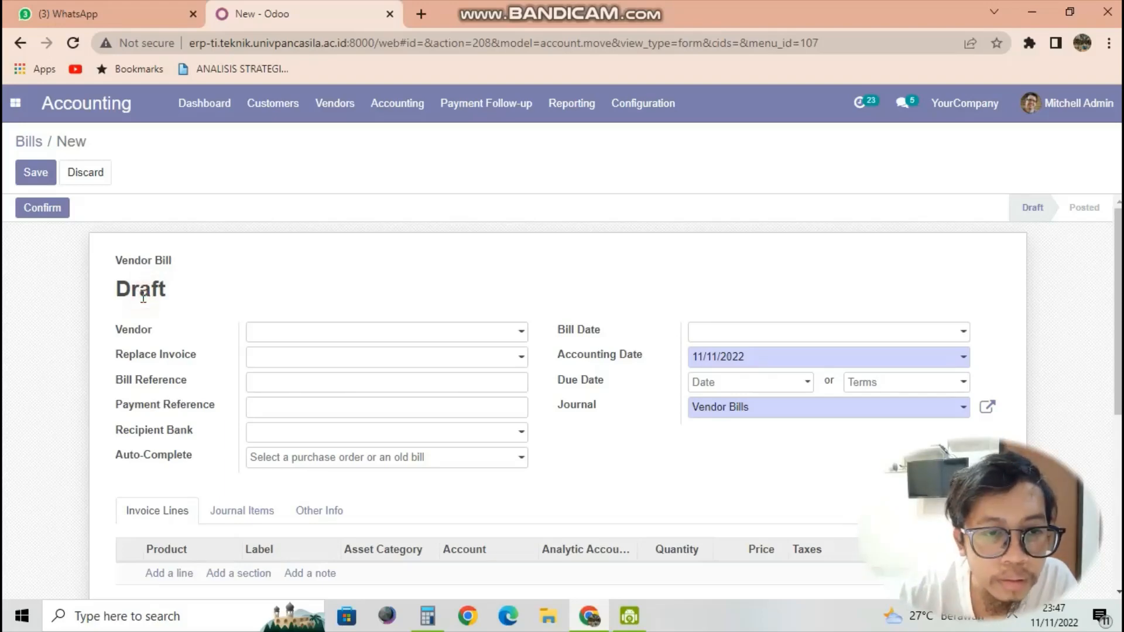
left_click(255, 333)
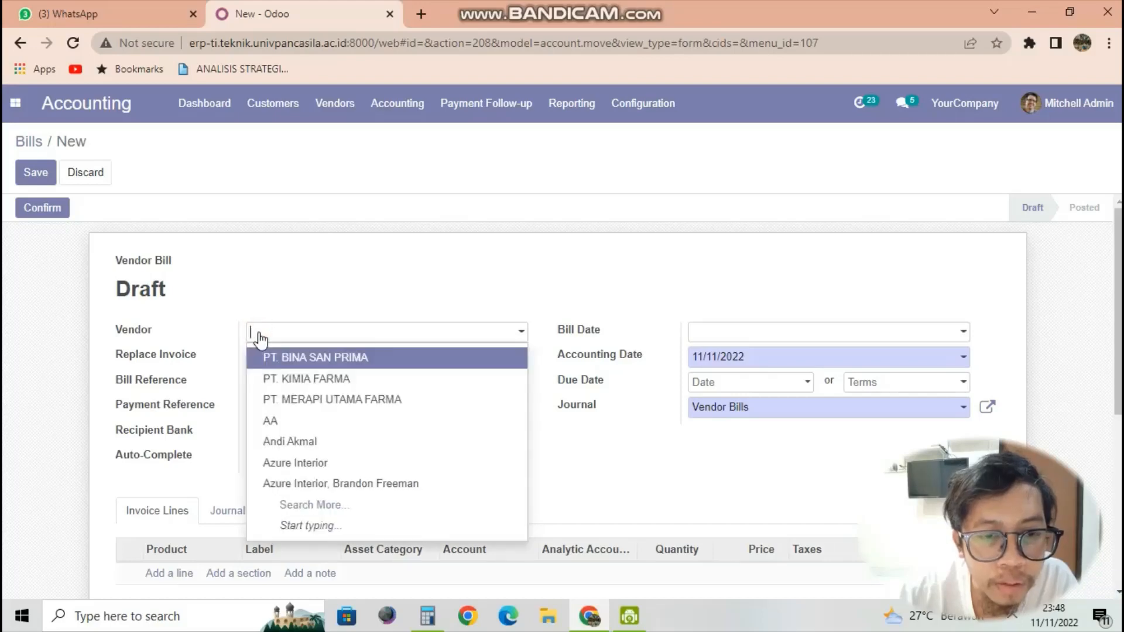
left_click(266, 380)
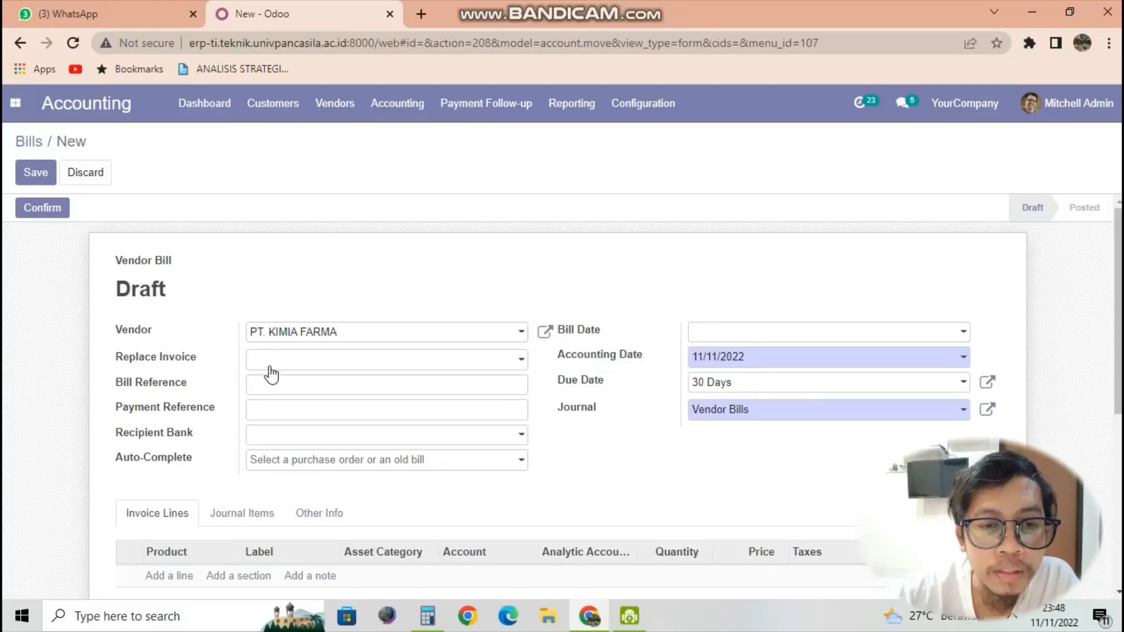
Step: Enter BILL002/KF as both the bill reference and the payment reference of the new PT. KIMIA FARMA bill
left_click(266, 384)
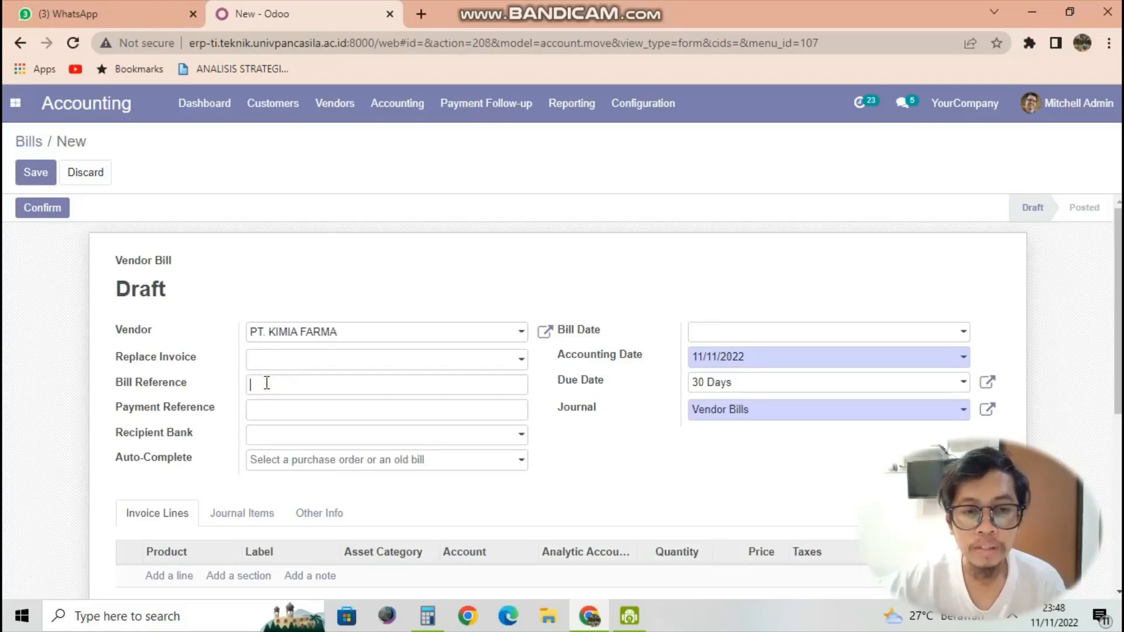
type("BIL")
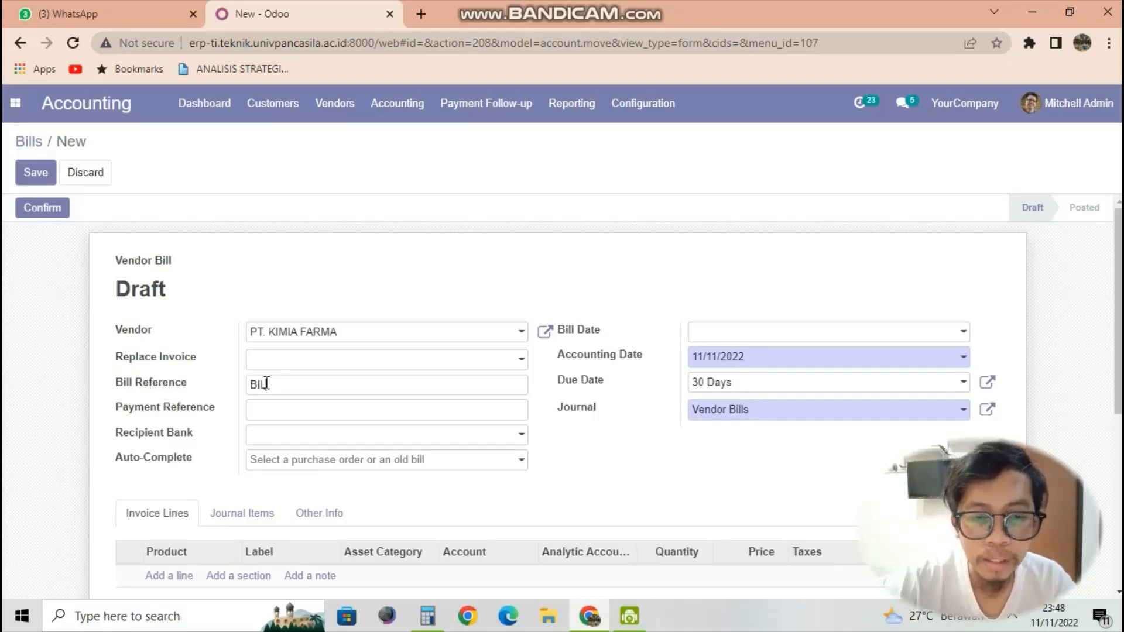
type("L002/KF")
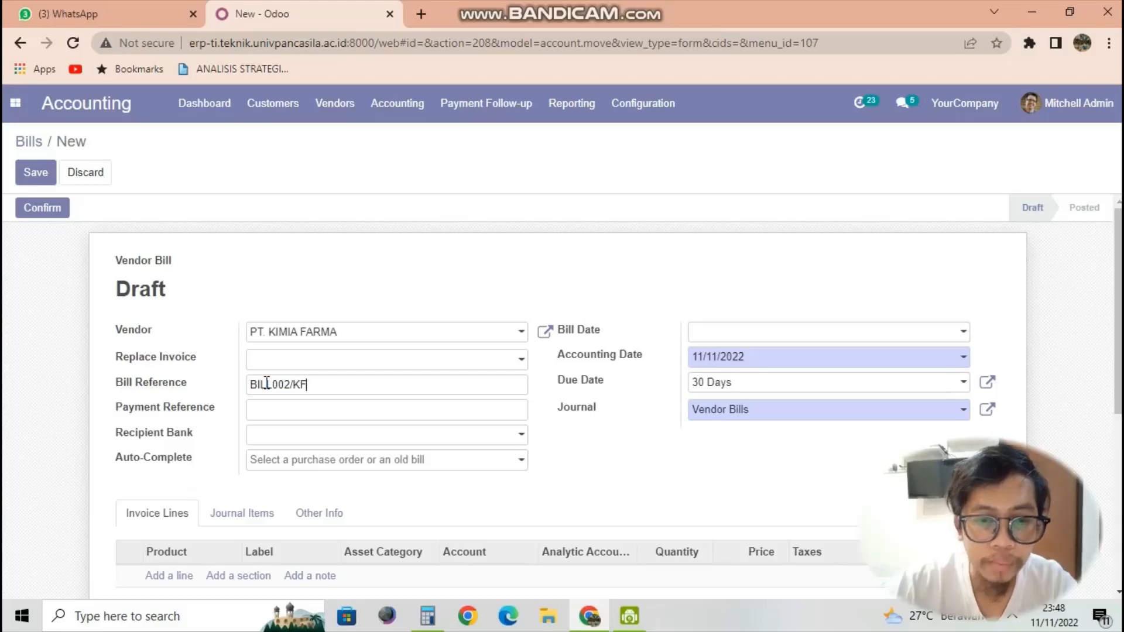
left_click(268, 412)
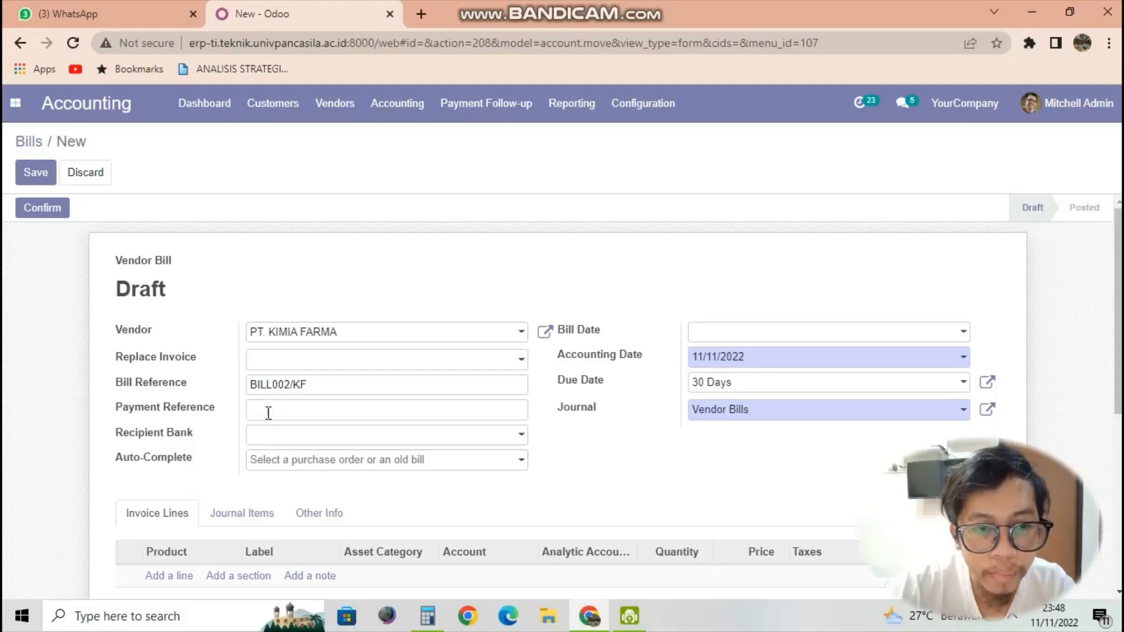
type("BILL002/KF")
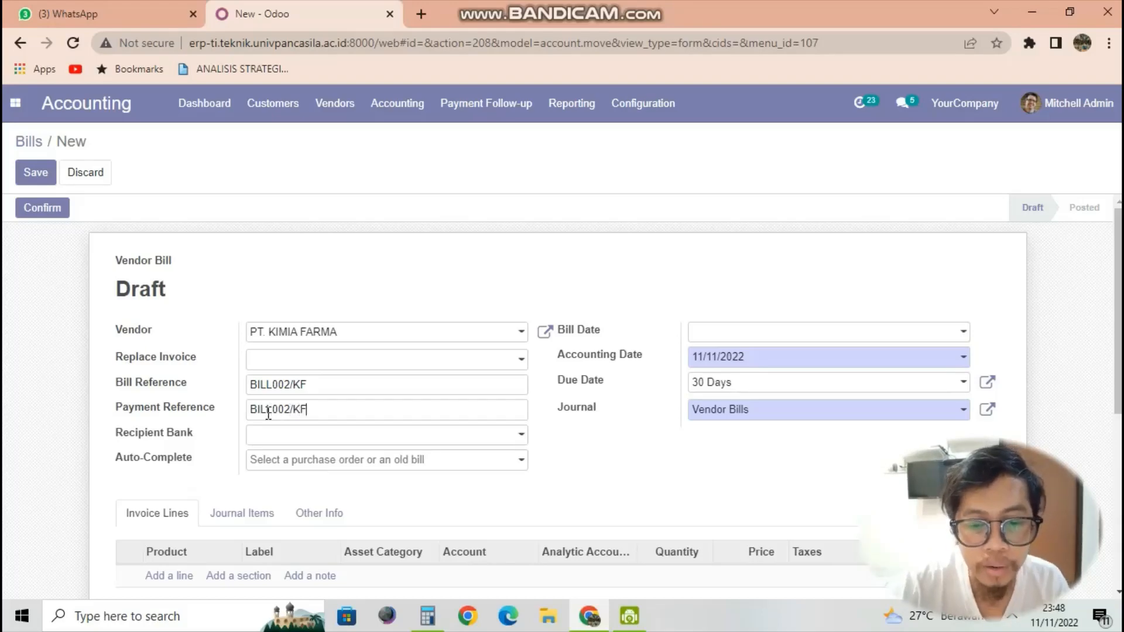
Step: Try to set BCA as the recipient bank of the bill, and dismiss the form for creating a recipient bank
left_click(276, 435)
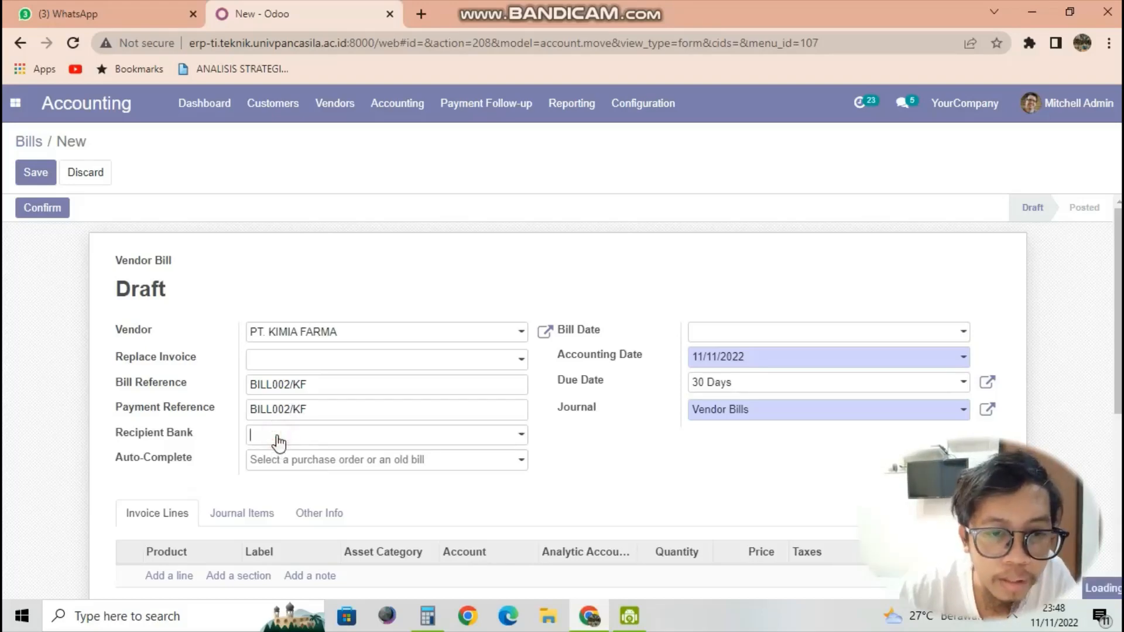
type("BCA")
key("Escape")
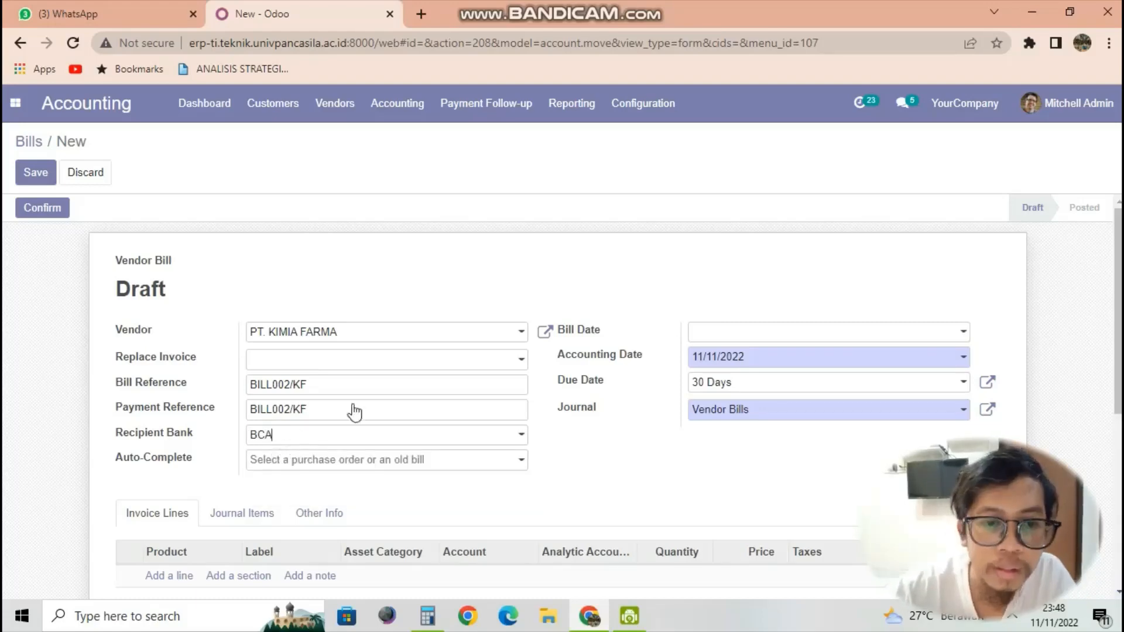
left_click(537, 353)
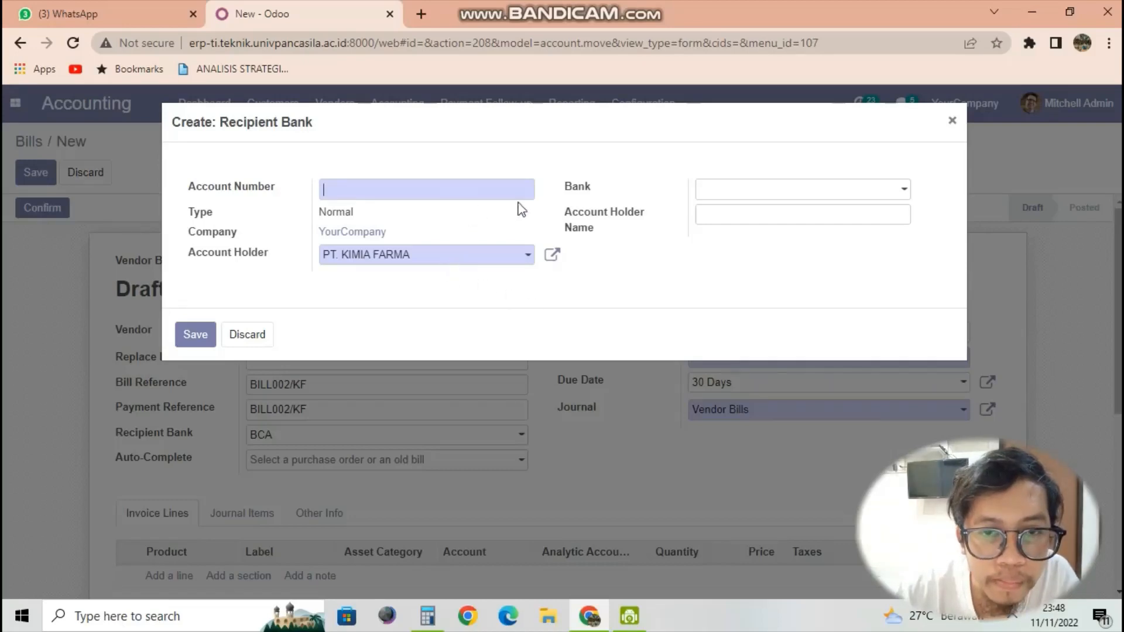
left_click(952, 121)
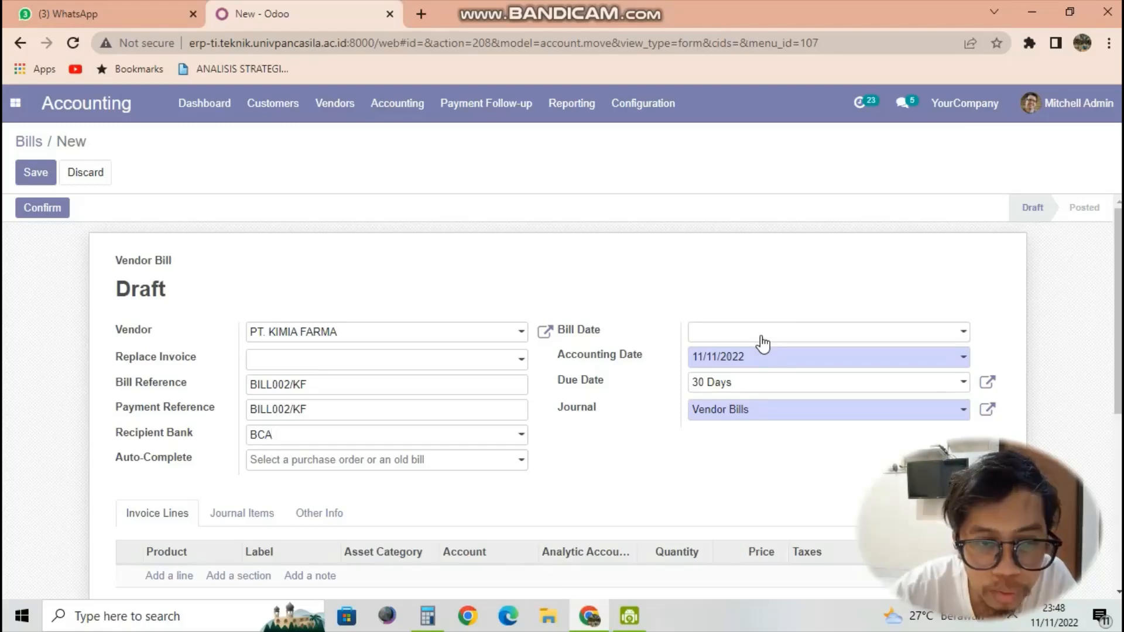
Step: Set the bill date of the draft vendor bill to 11/11/2022
left_click(165, 284)
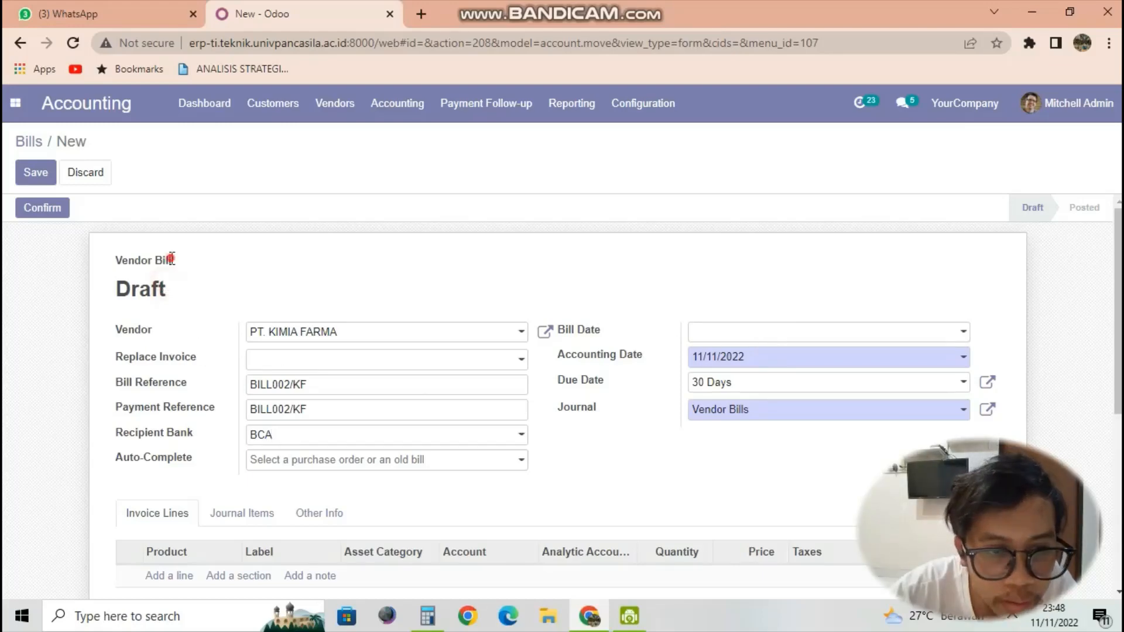
double_click(163, 289)
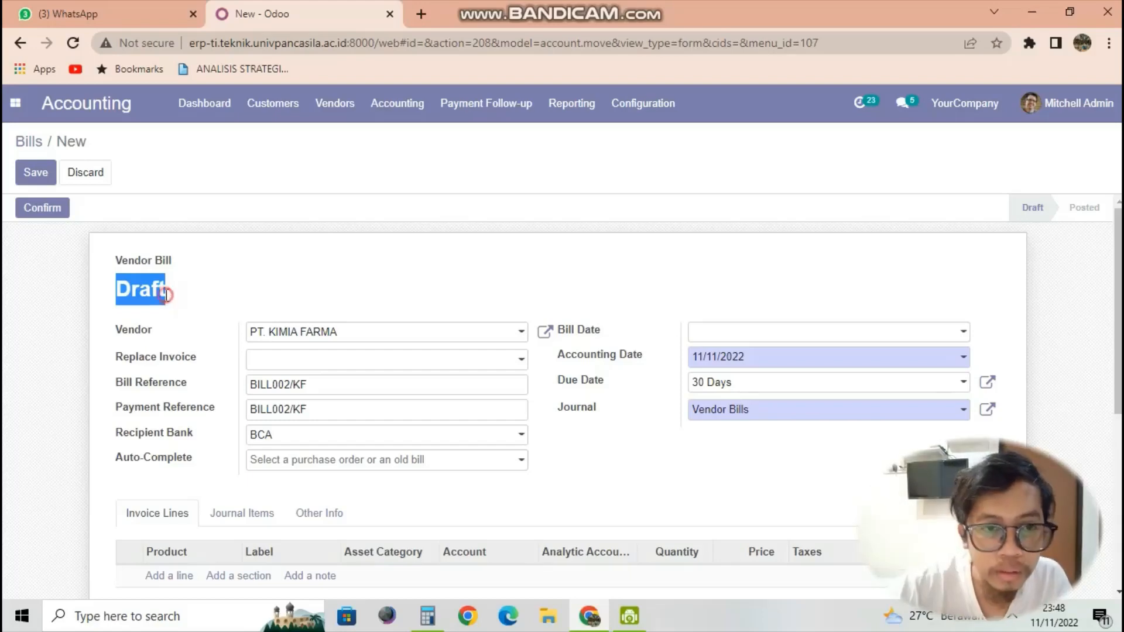
left_click(699, 333)
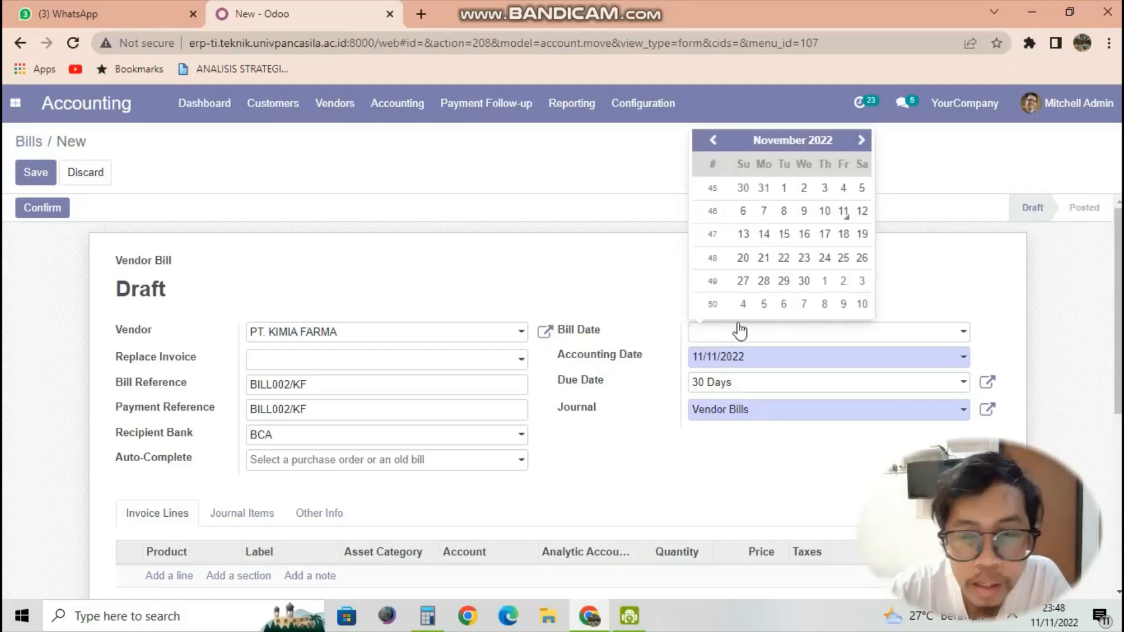
left_click(846, 214)
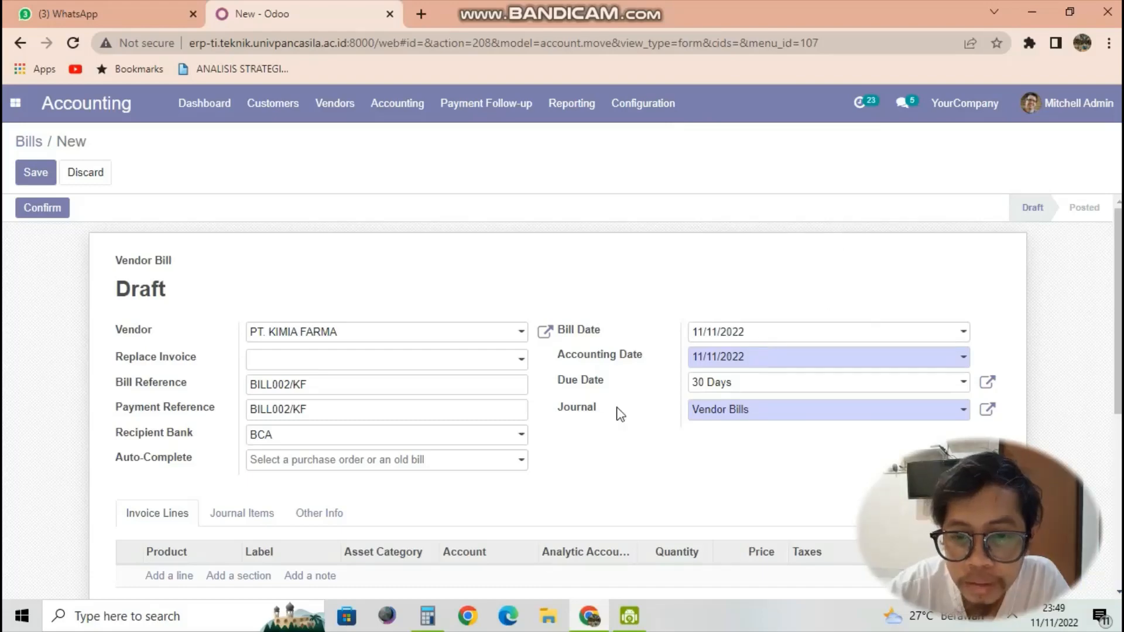
Step: Add an invoice line for the product ZEGAVIT KAPLET with a quantity of 50
scroll(620, 413, "down", 3)
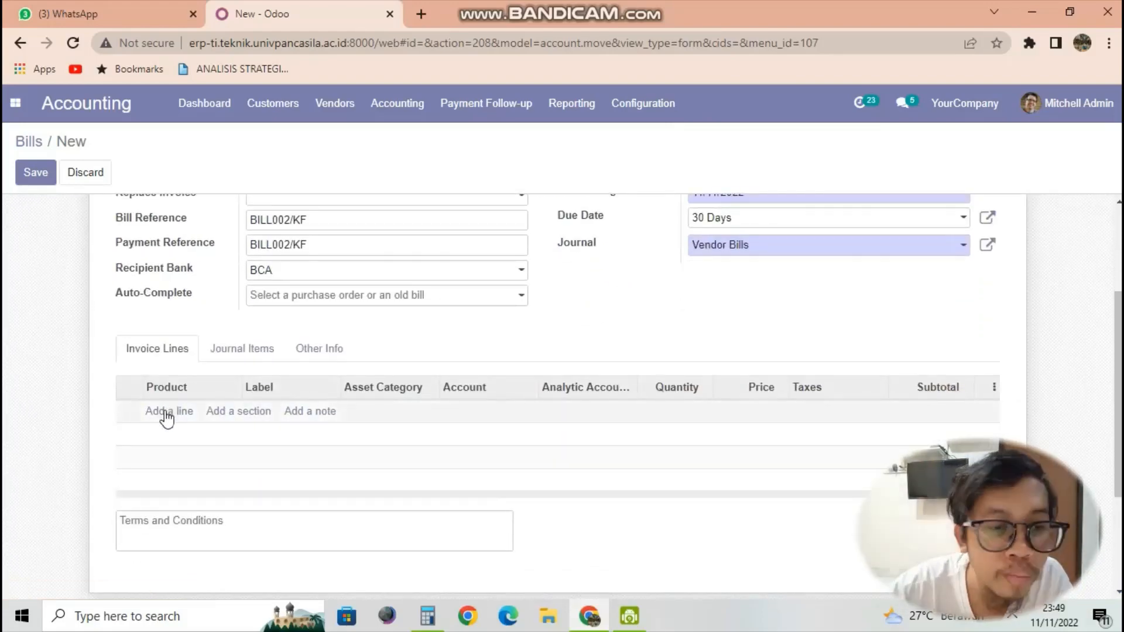
left_click(167, 413)
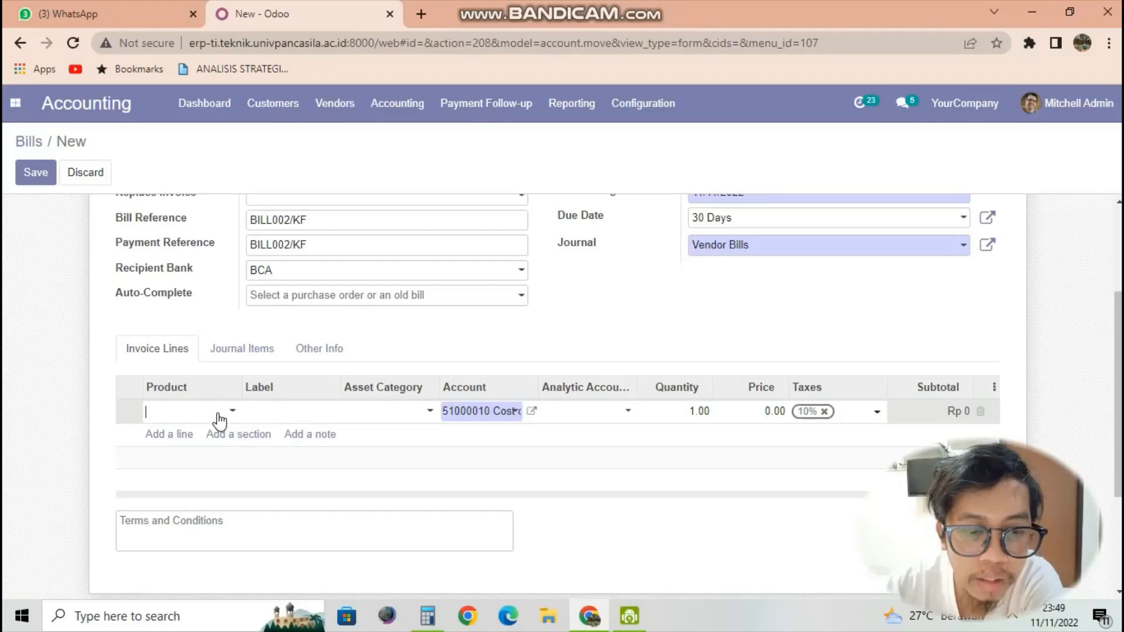
type("ZEG")
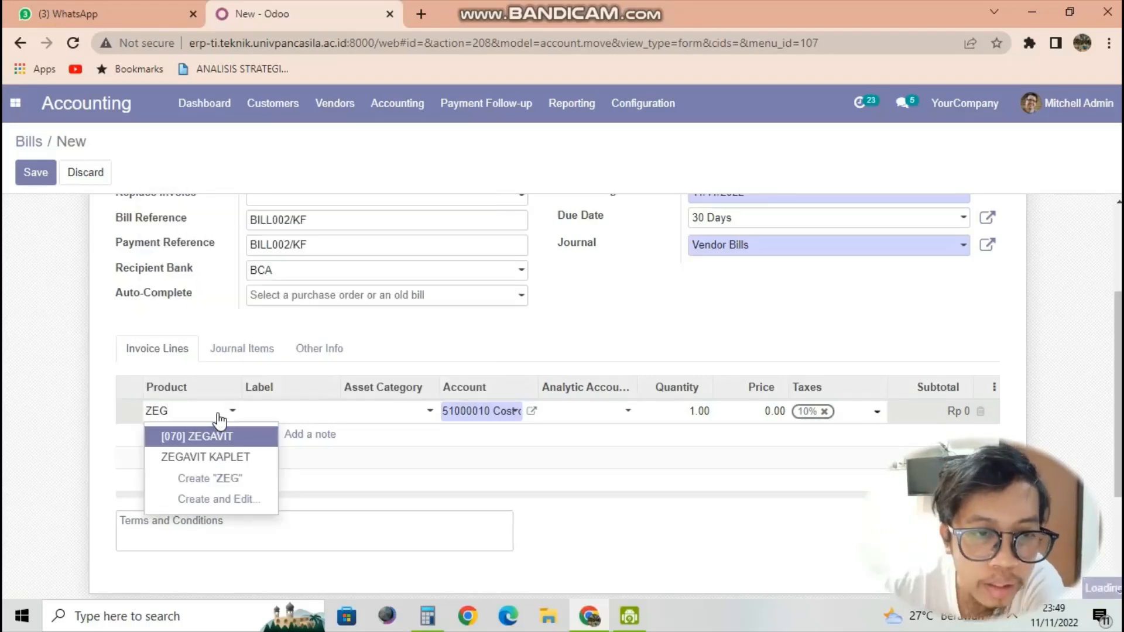
left_click(206, 461)
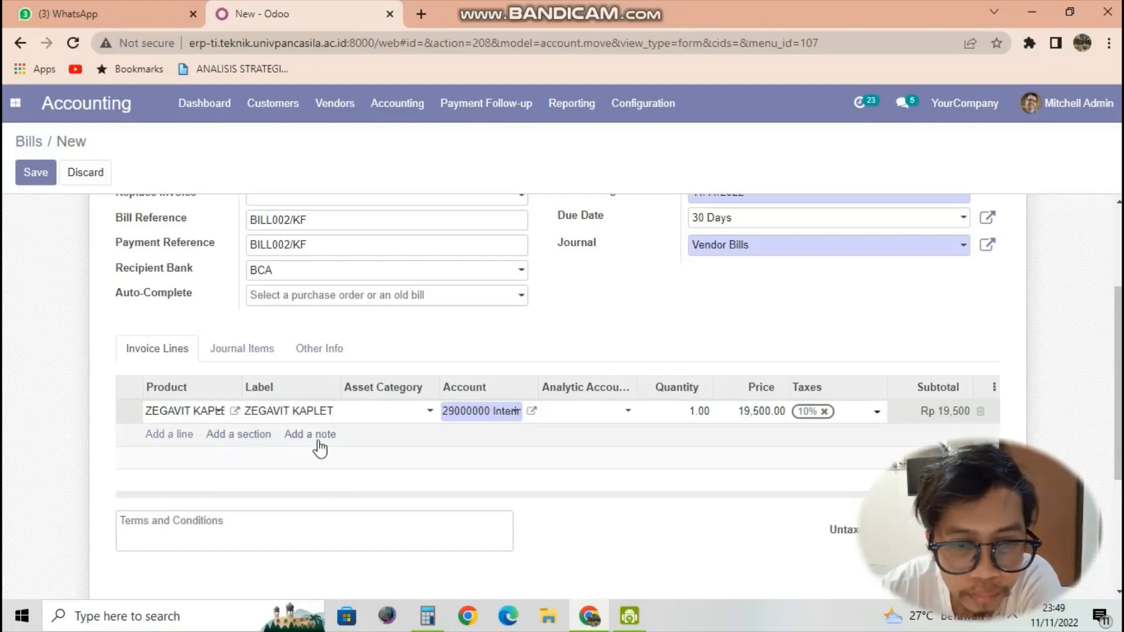
left_click(628, 420)
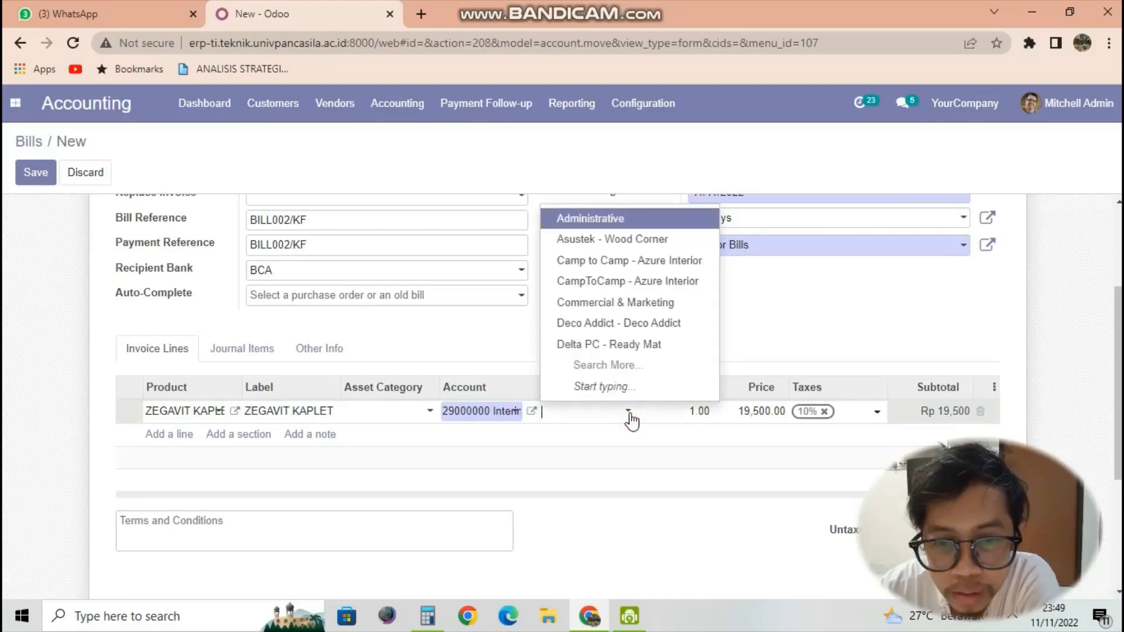
key("Tab")
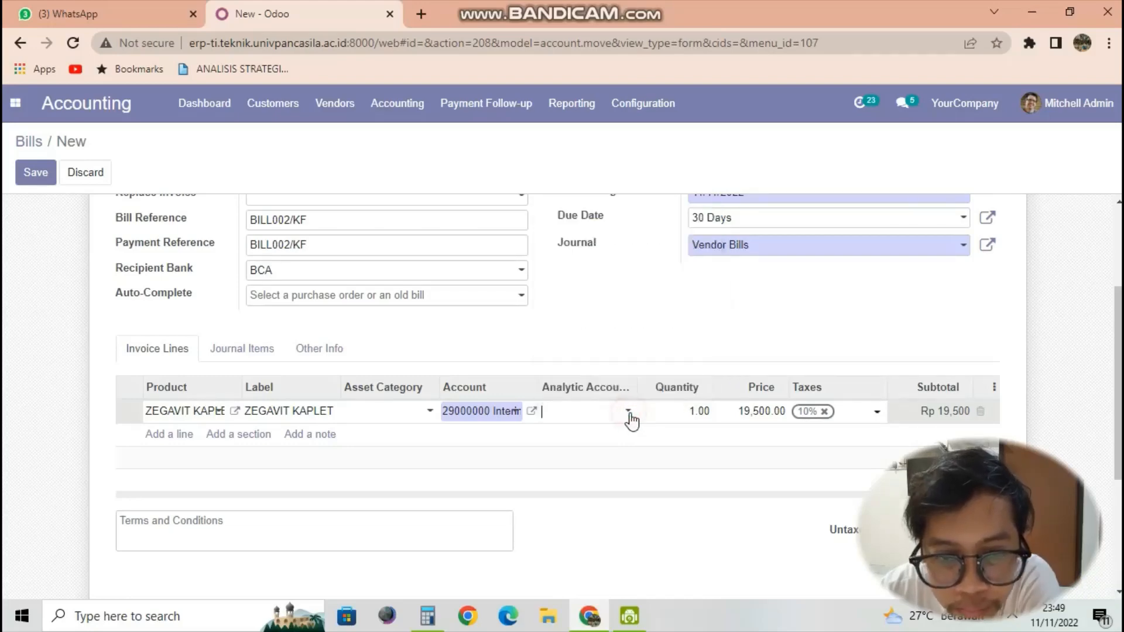
double_click(692, 412)
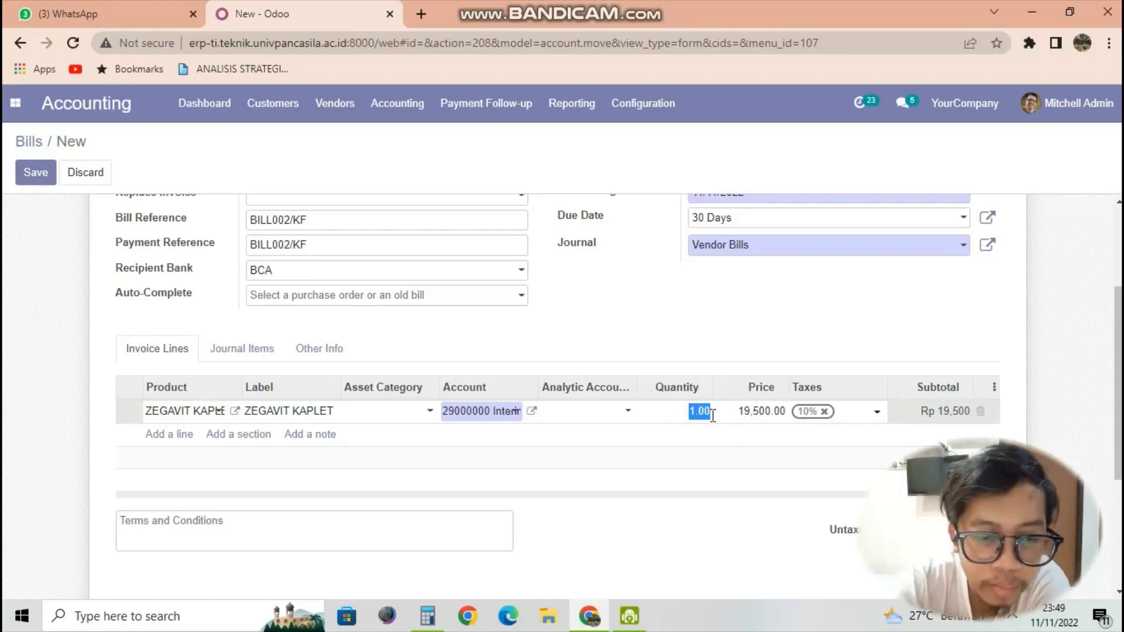
type("50")
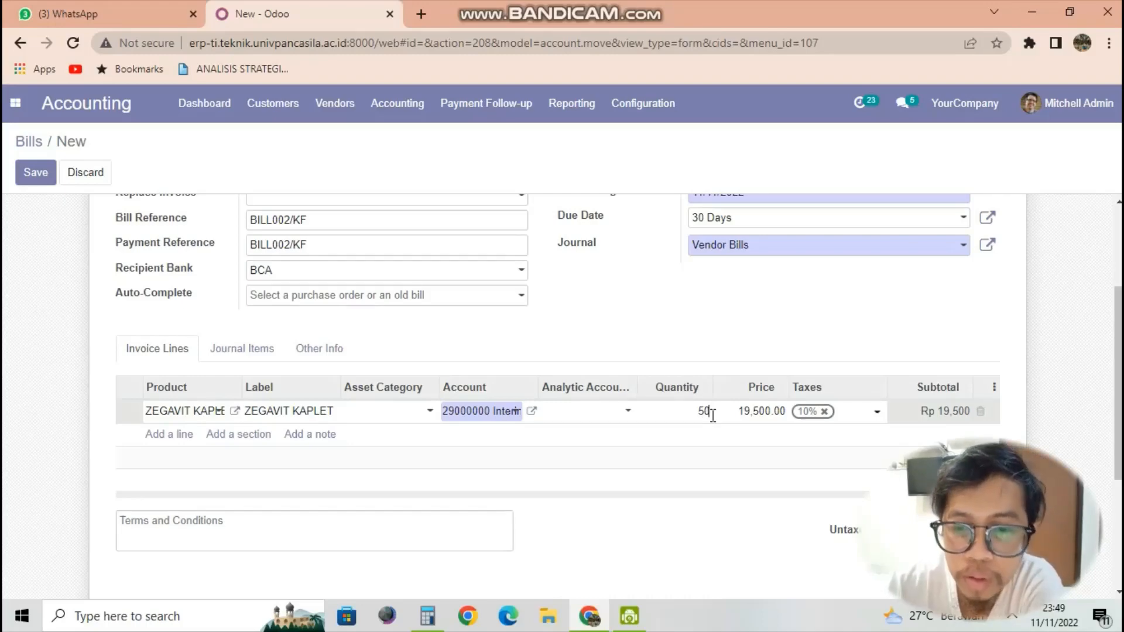
left_click(159, 436)
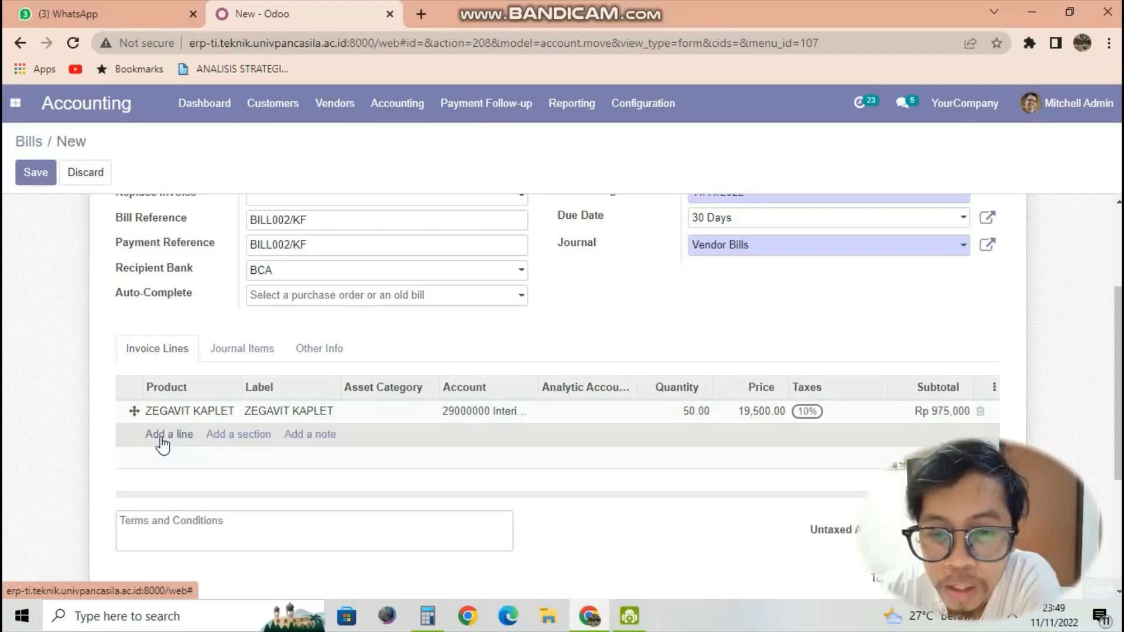
Step: Add a second invoice line for the product TERMOMETER with a quantity of 100
left_click(167, 437)
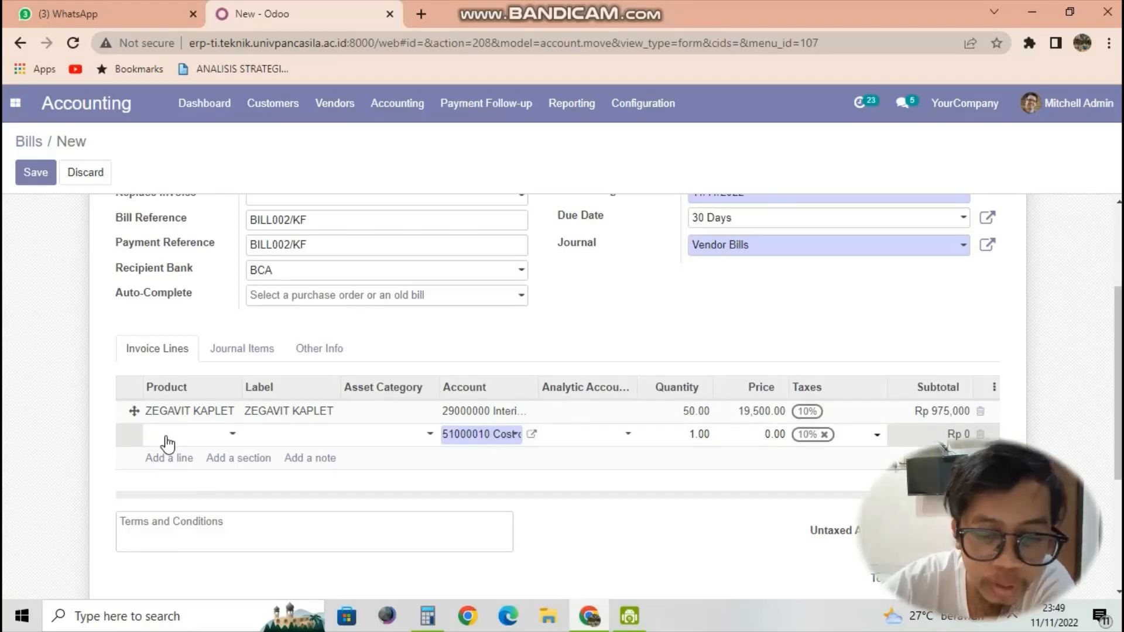
type("ERM")
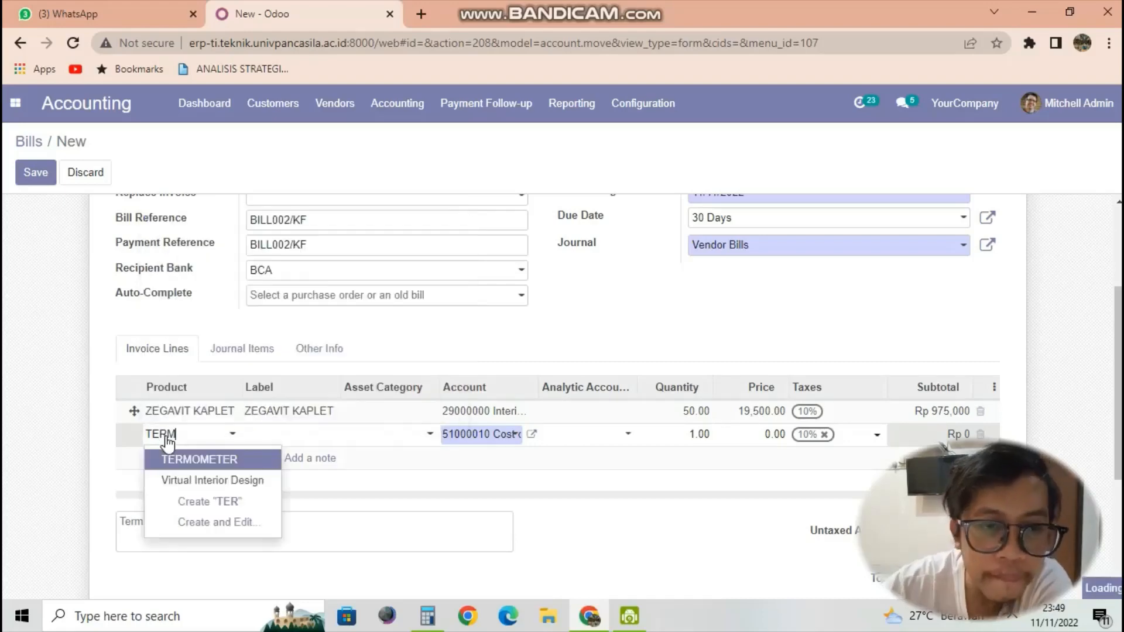
left_click(169, 465)
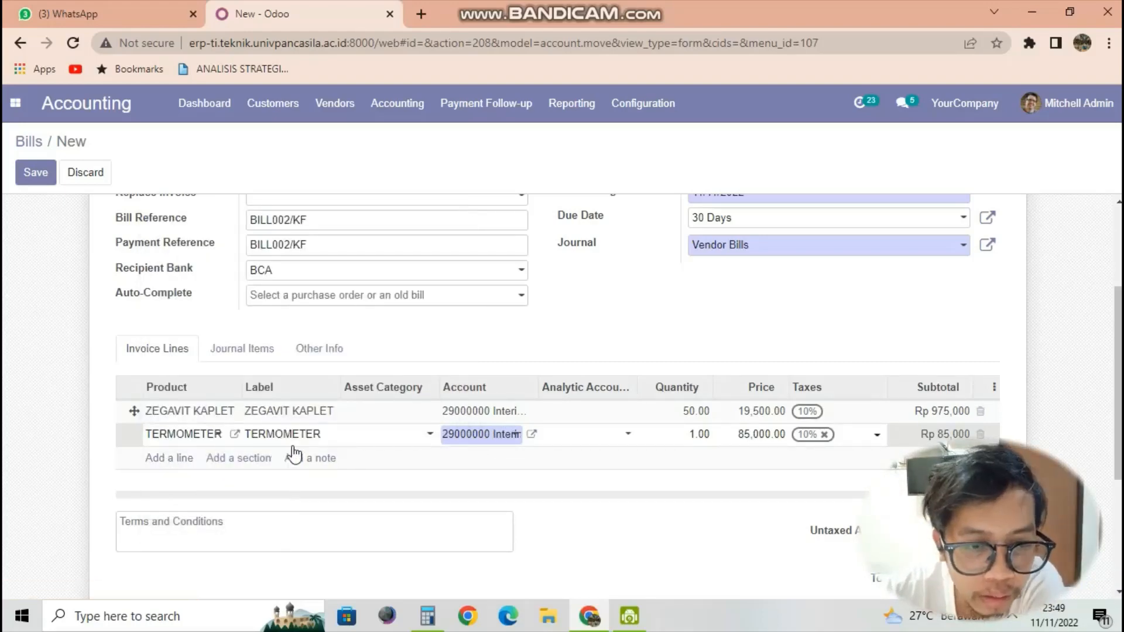
left_click(682, 440)
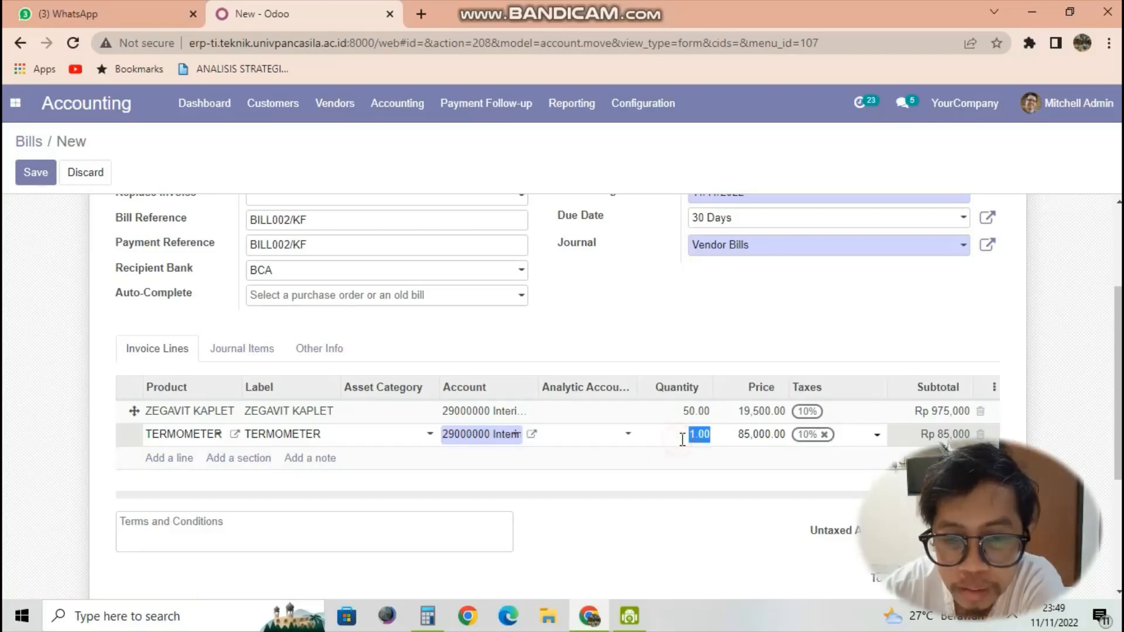
type("1")
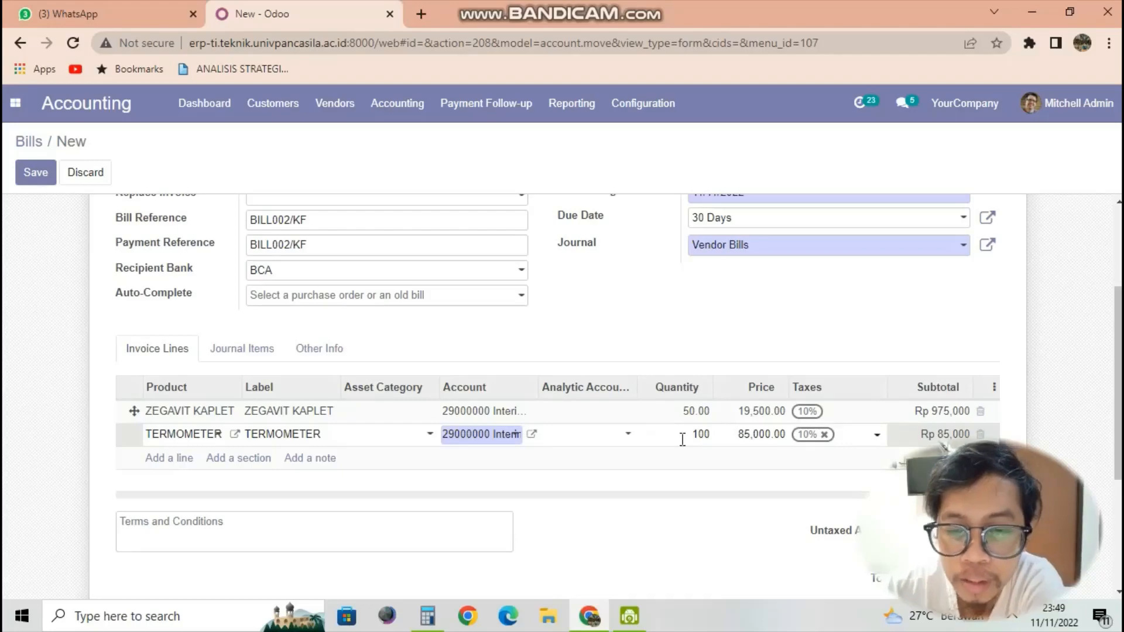
left_click(656, 490)
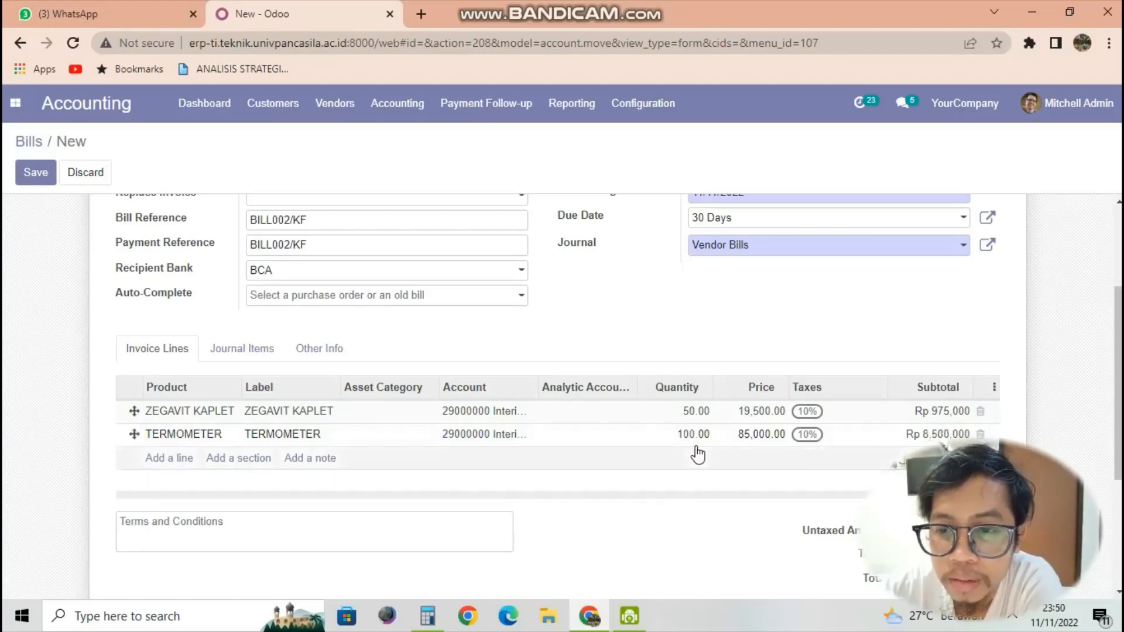
Step: Check the untaxed amount, taxes and total of the PT. KIMIA FARMA bill and save it
scroll(696, 455, "down", 3)
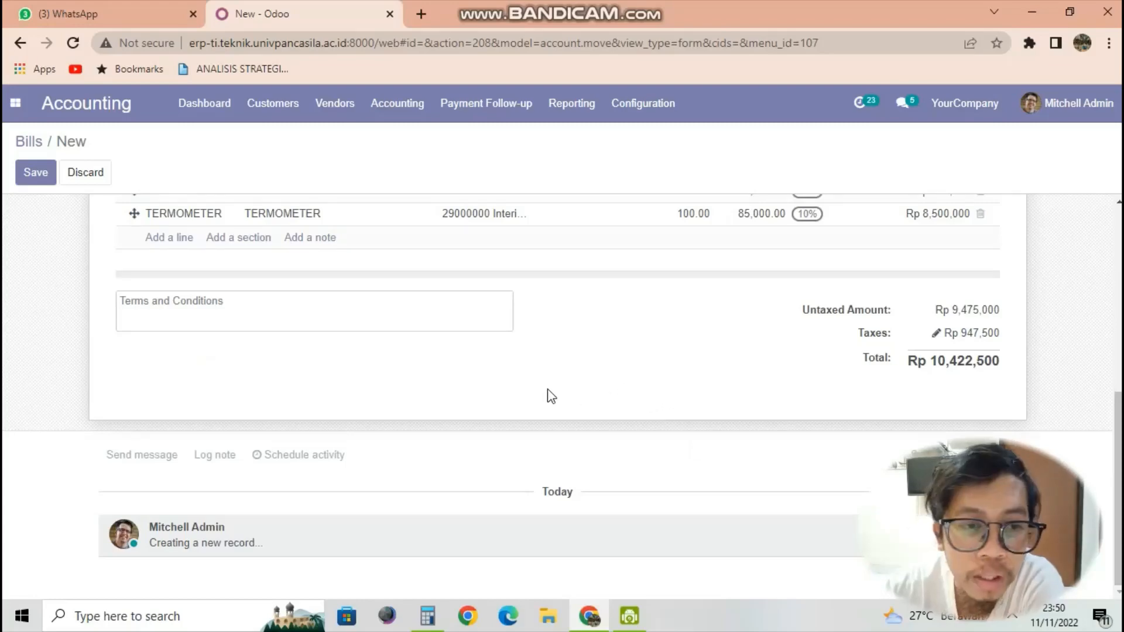
scroll(542, 399, "up", 5)
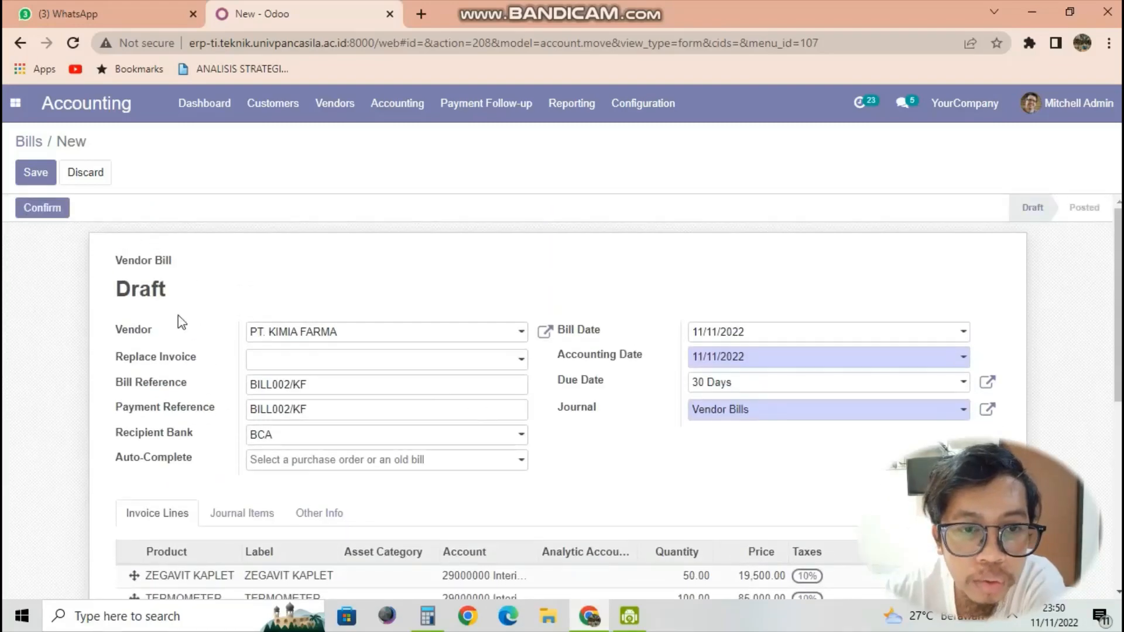
left_click(32, 176)
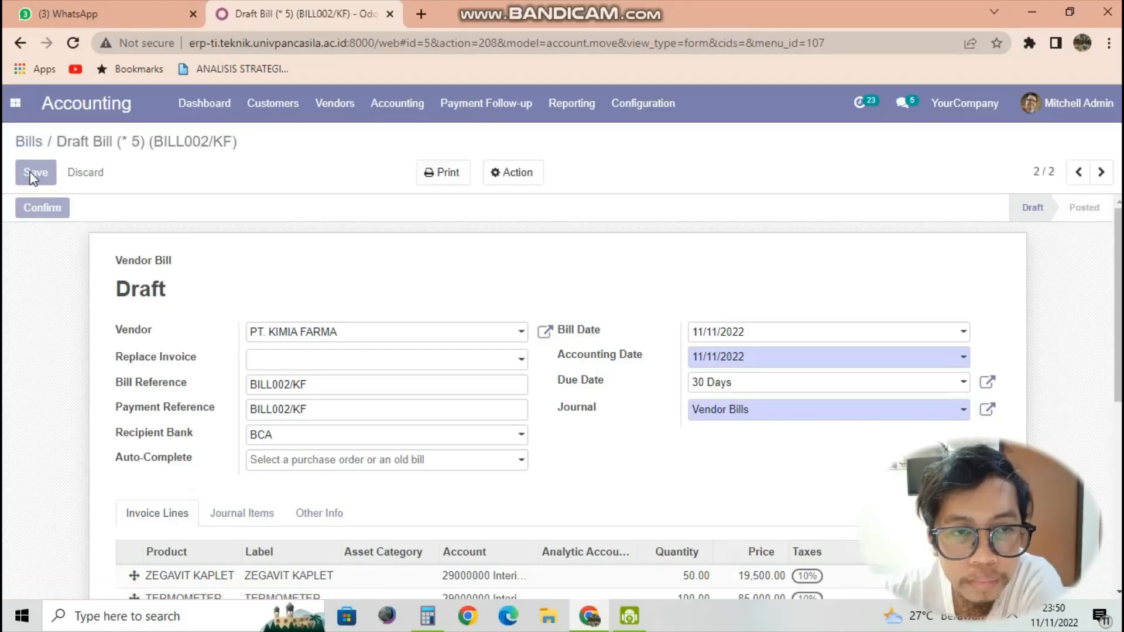
left_click(32, 174)
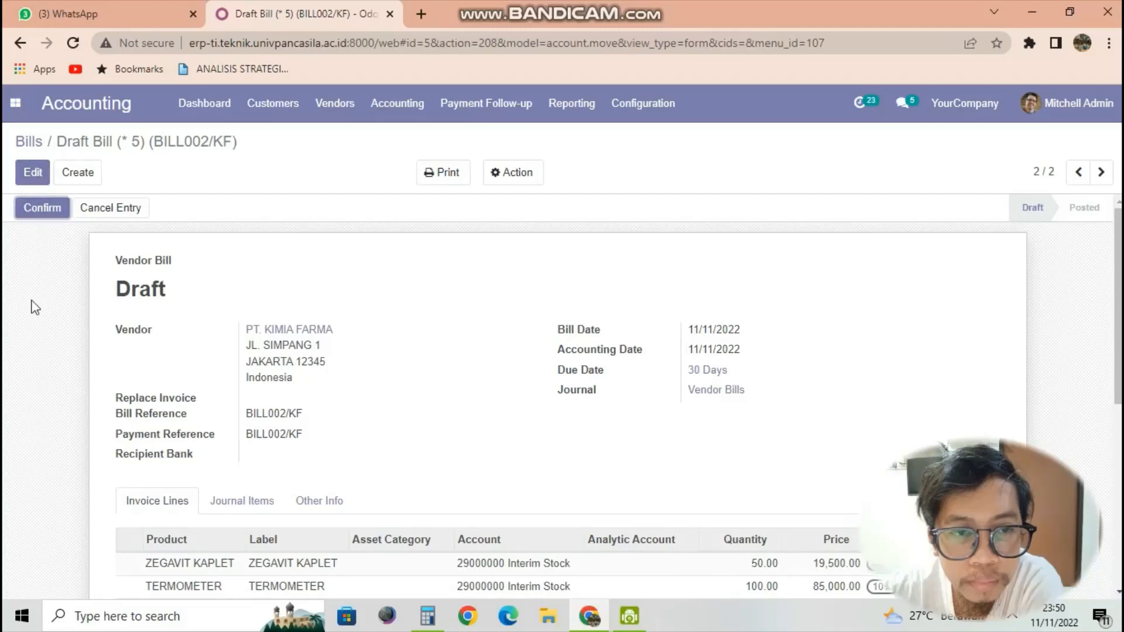
Step: Review the saved draft bill's invoice lines and totals, and reopen the bill for editing
scroll(50, 349, "down", 4)
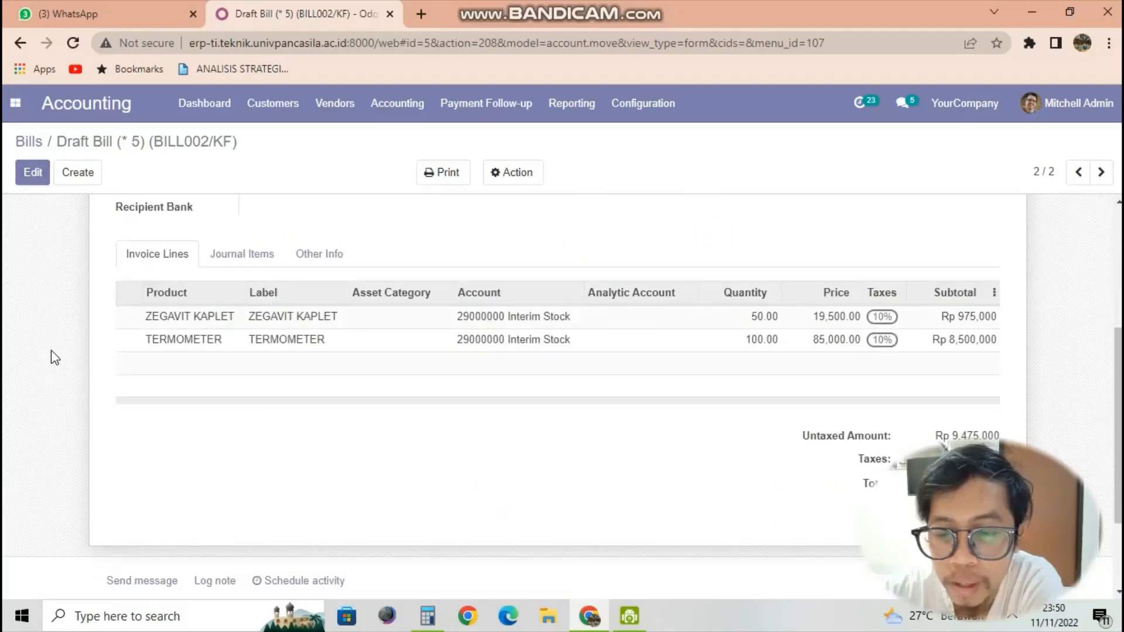
scroll(54, 358, "down", 2)
scroll(53, 360, "up", 6)
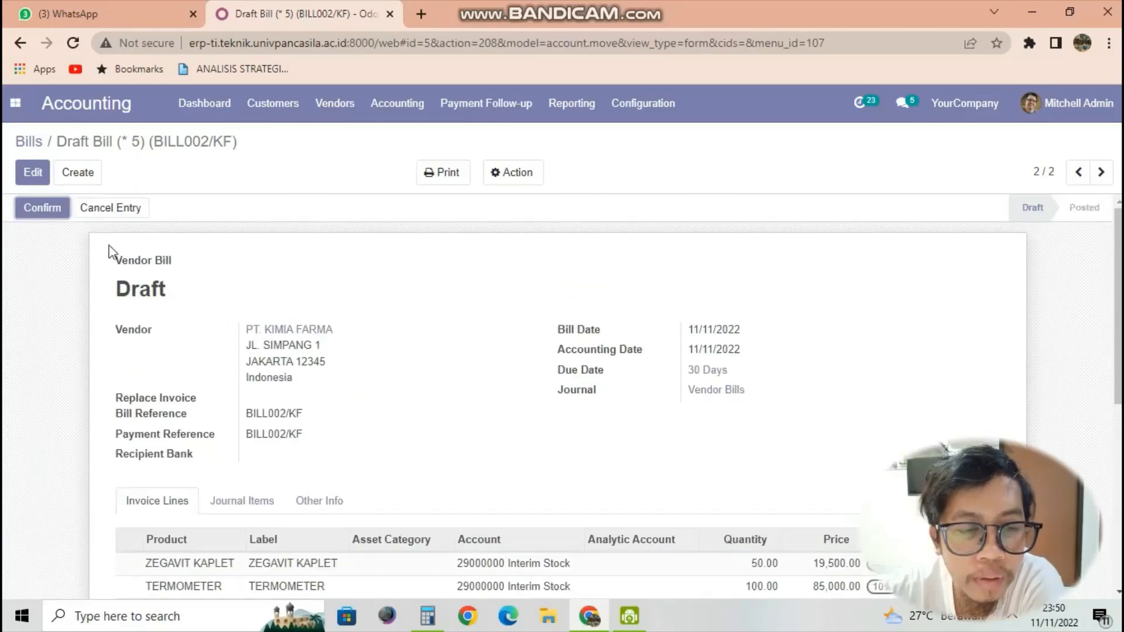
left_click(32, 181)
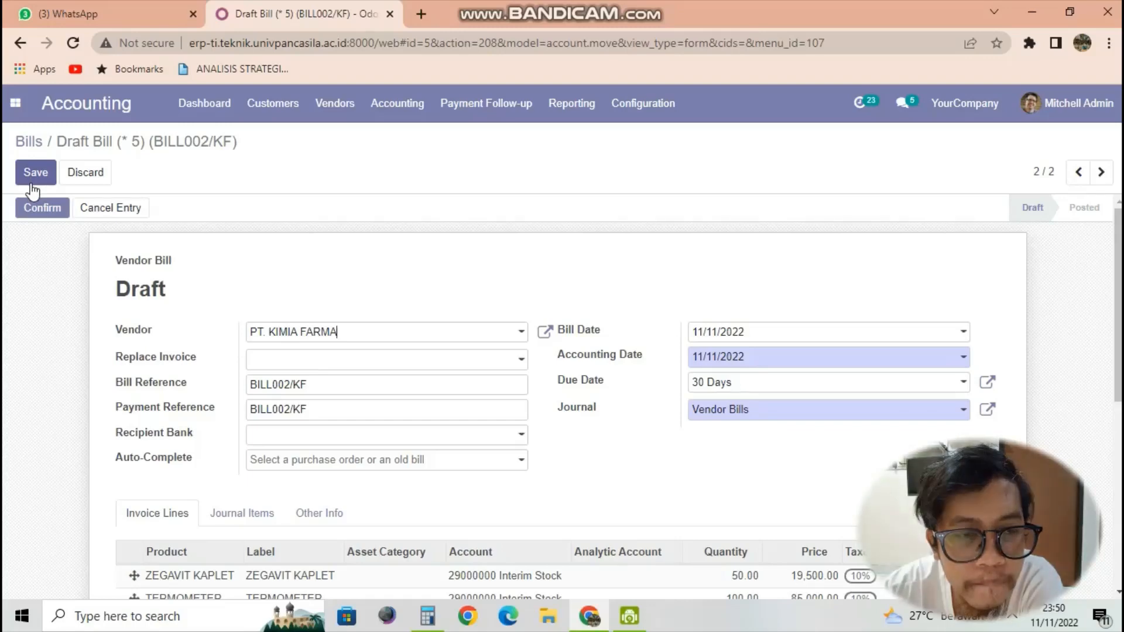
Step: Confirm the draft PT. KIMIA FARMA bill and review its posted invoice lines and totals
left_click(138, 293)
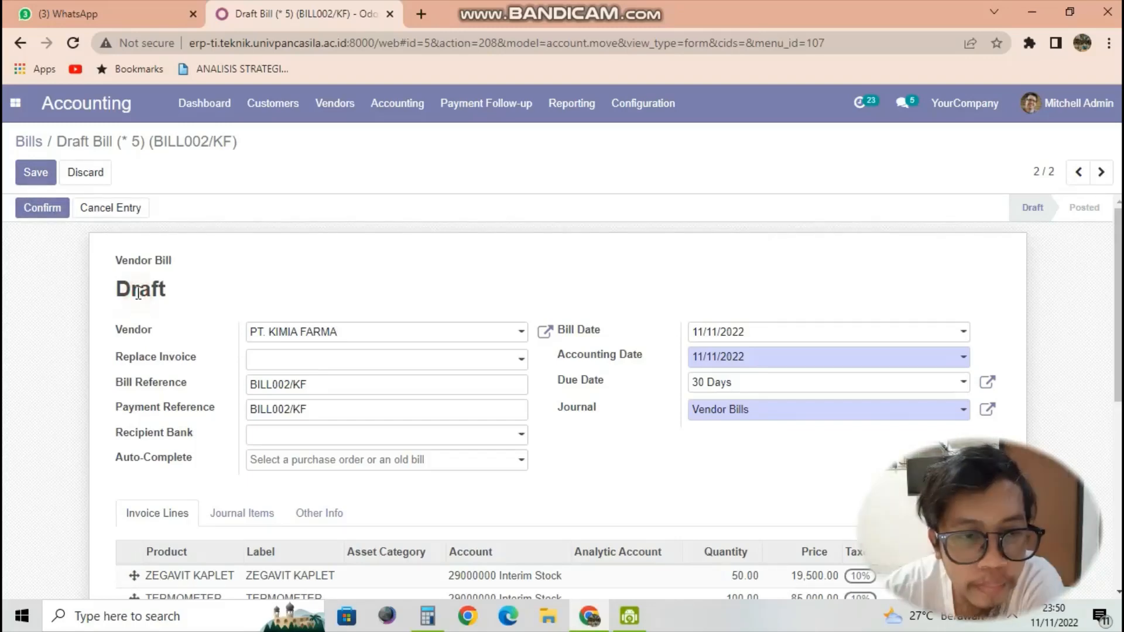
double_click(162, 289)
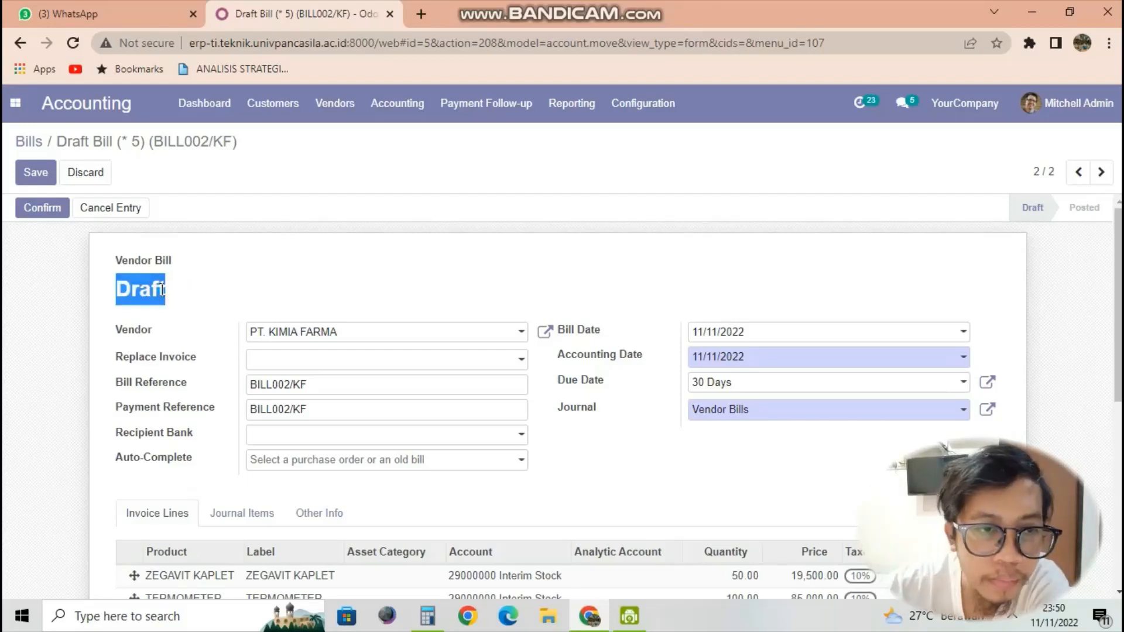
left_click(51, 213)
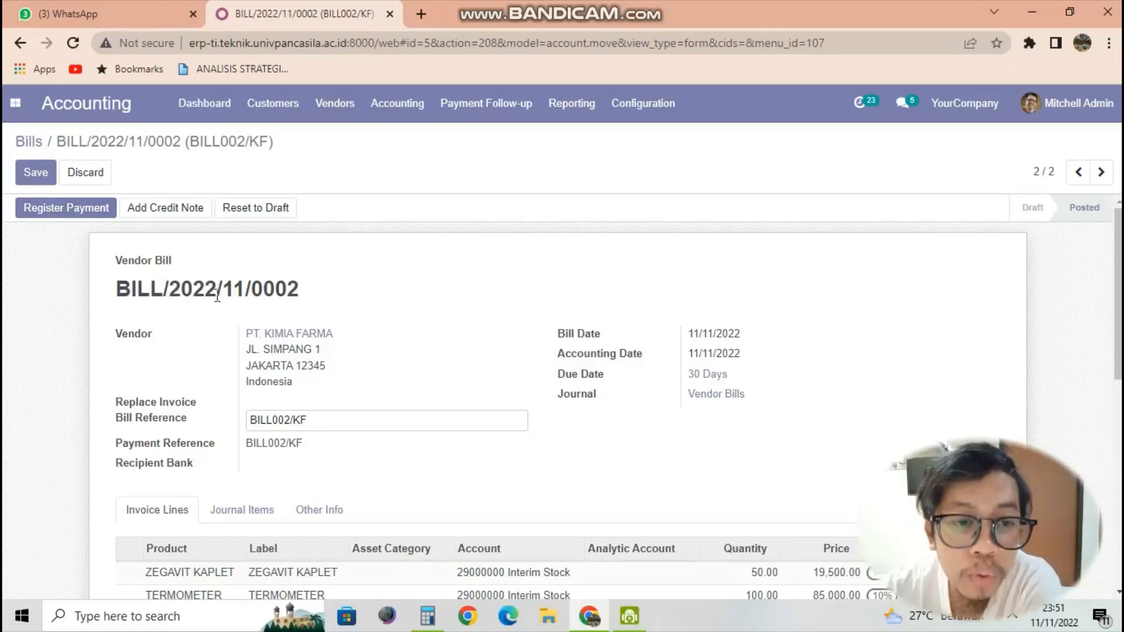
scroll(259, 293, "down", 3)
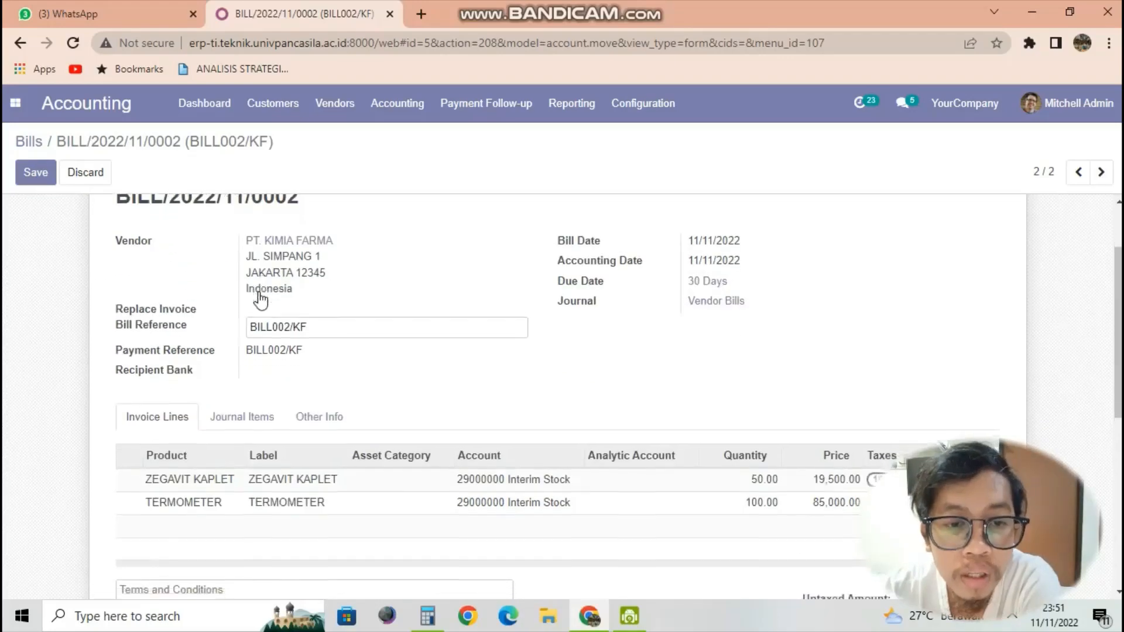
scroll(261, 300, "down", 4)
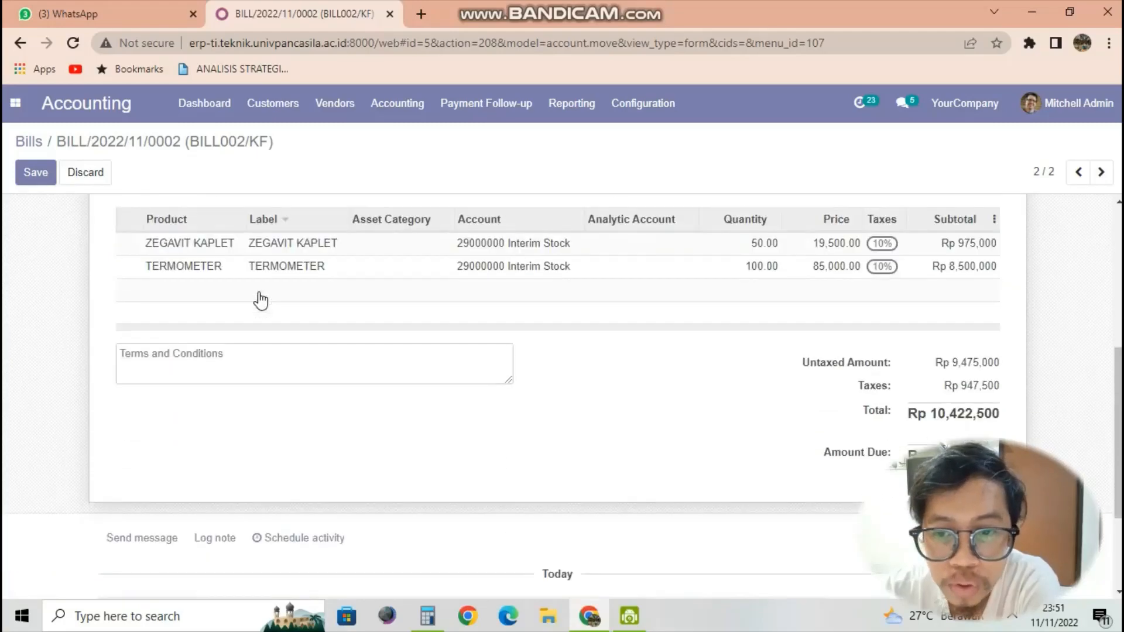
scroll(605, 322, "up", 7)
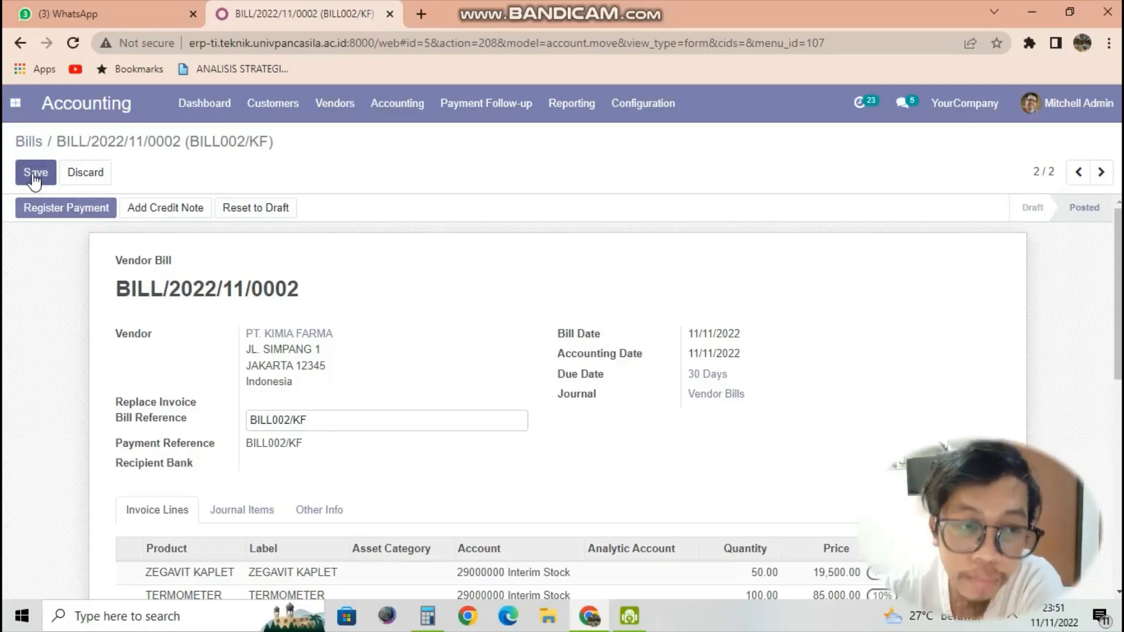
Step: Register a bank payment for the PT. KIMIA FARMA bill, entering BCA as the recipient bank account, and create the payment
left_click(41, 212)
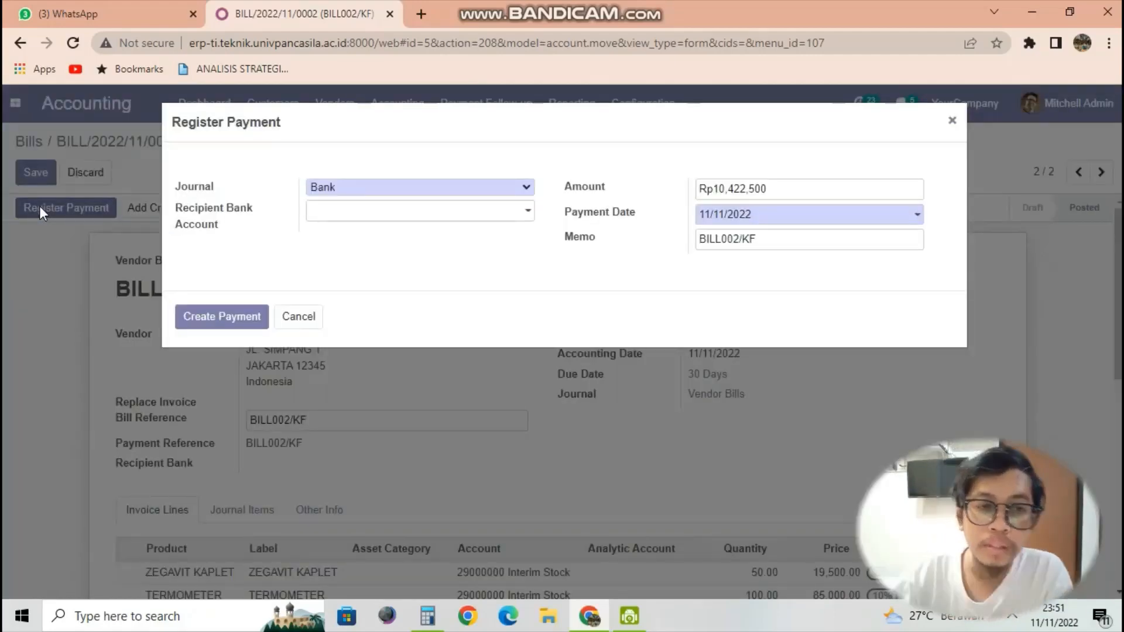
left_click(384, 217)
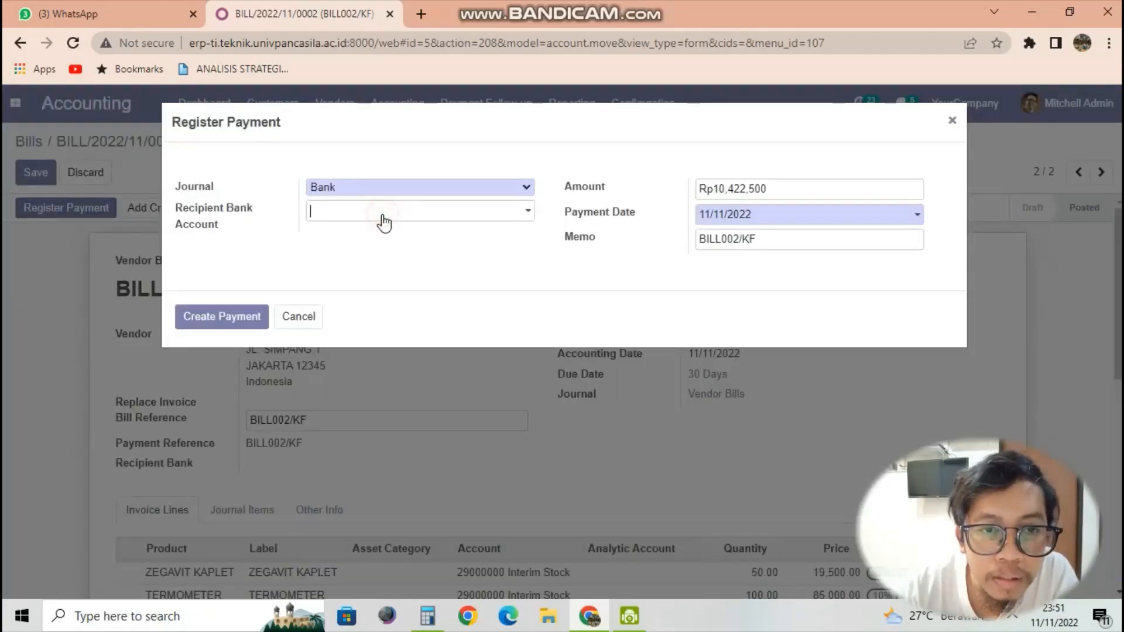
type("BCA")
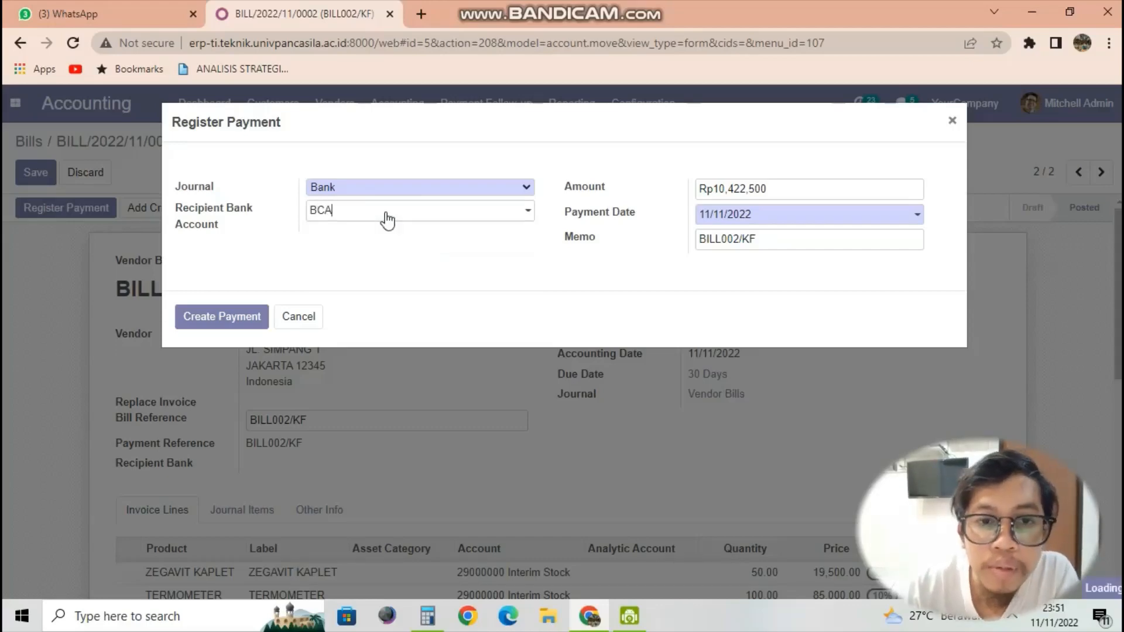
left_click(350, 258)
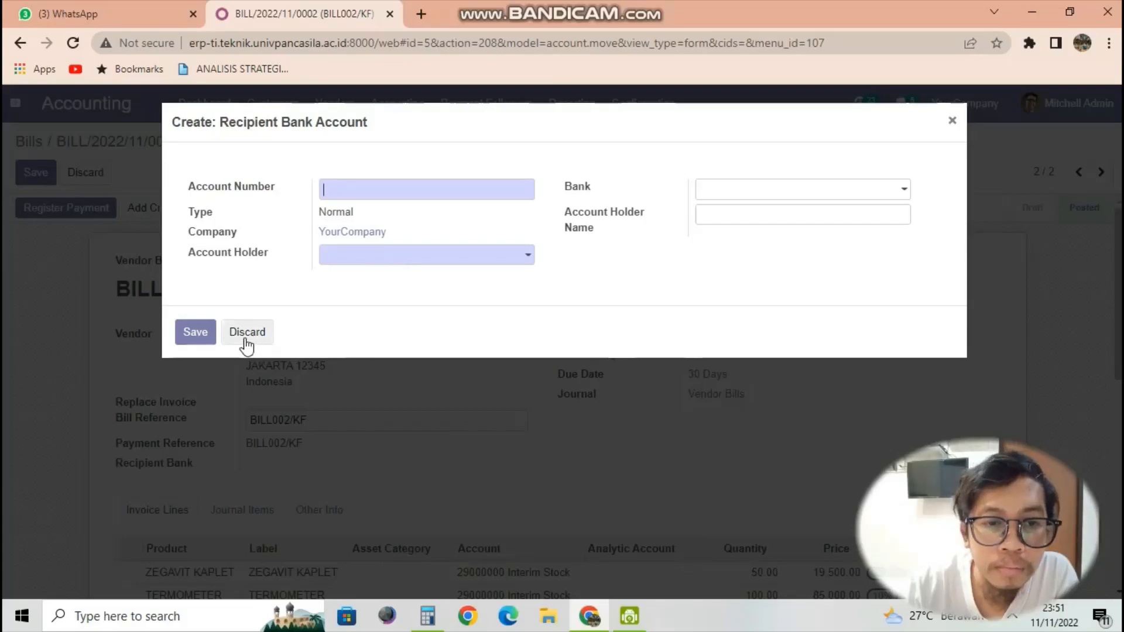
left_click(952, 120)
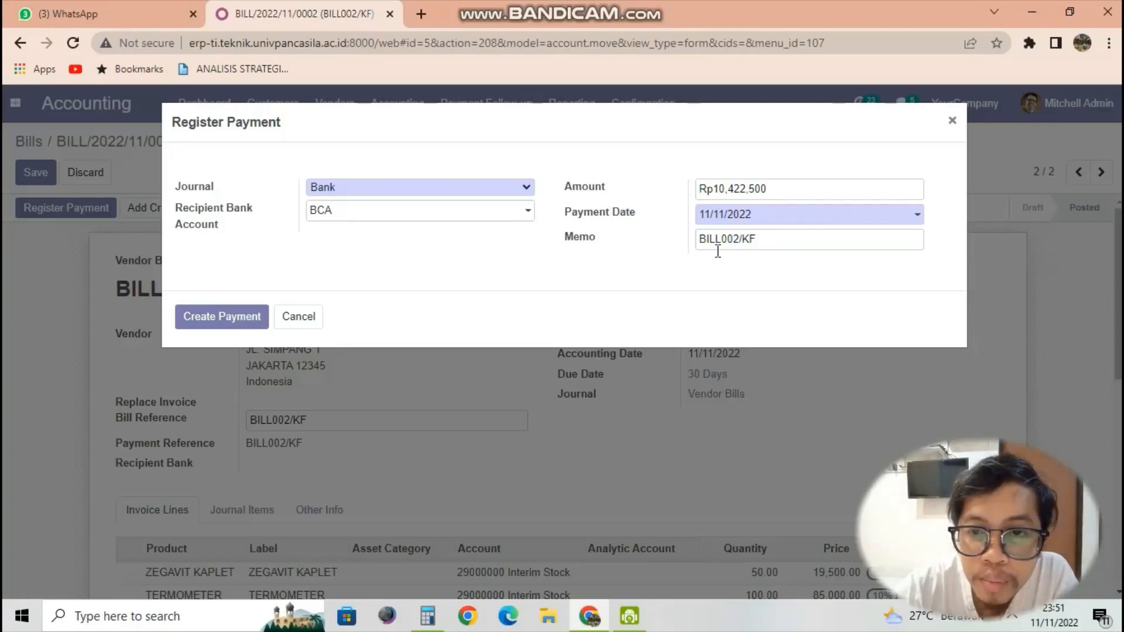
left_click(228, 326)
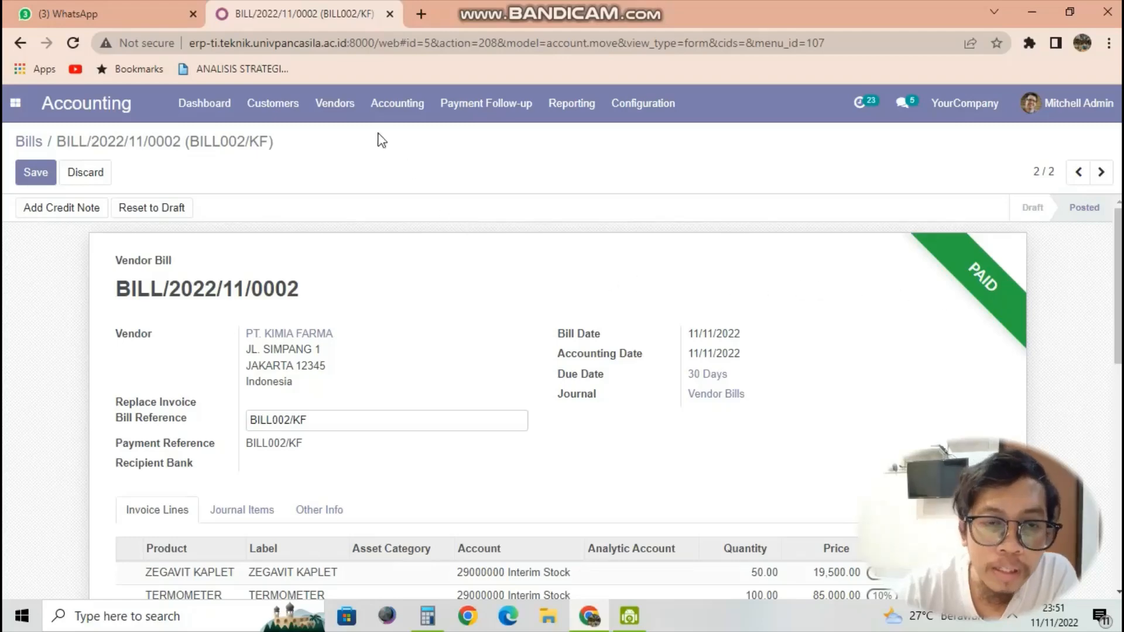
Step: Open the list of vendor bills and check the status of the posted bills
left_click(347, 116)
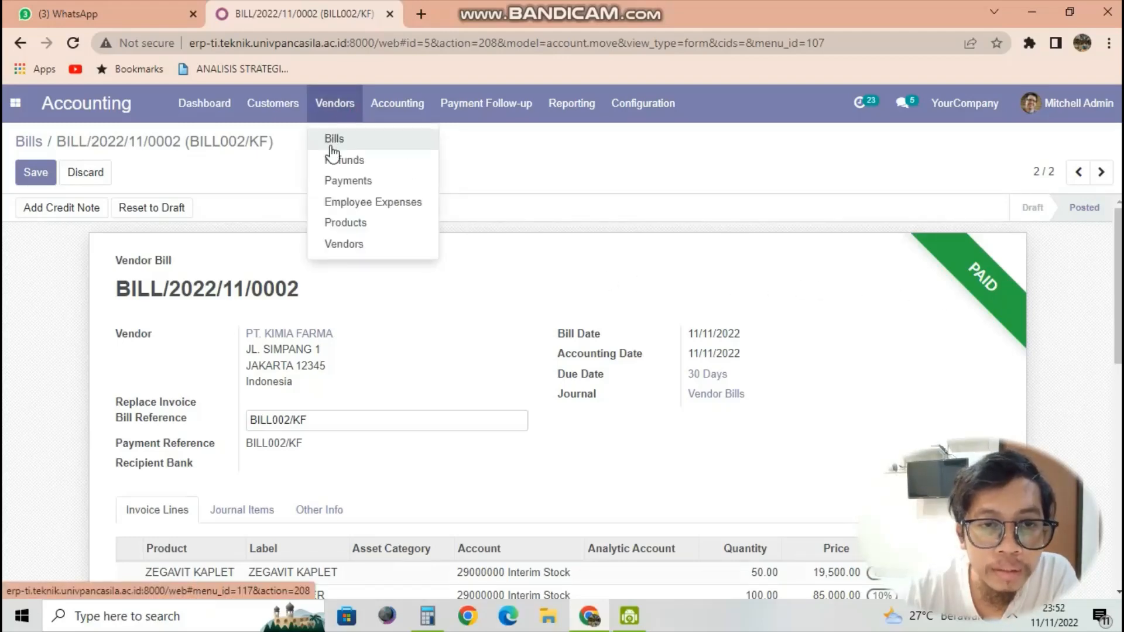
left_click(332, 139)
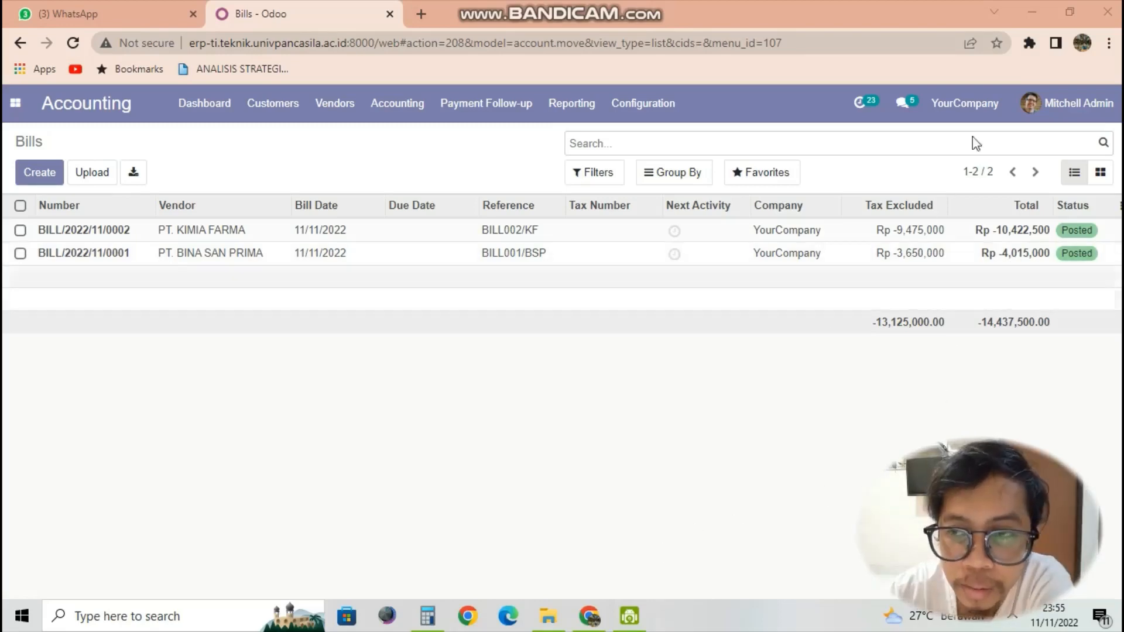
left_click(1030, 14)
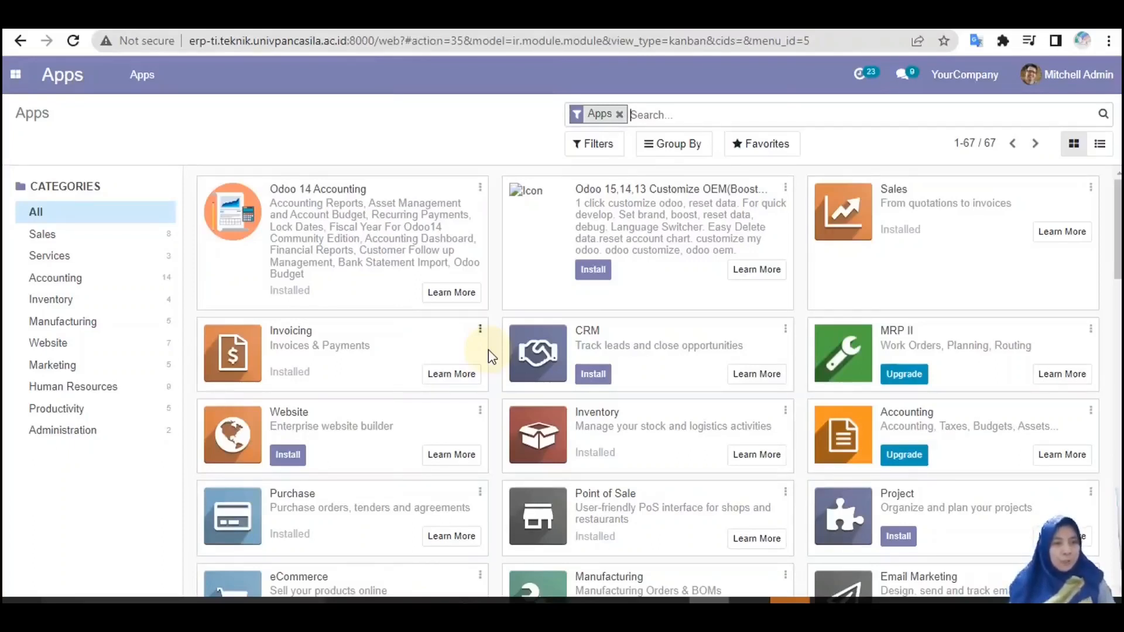
Step: Open the Sales app and look over its order and invoicing options
left_click(16, 75)
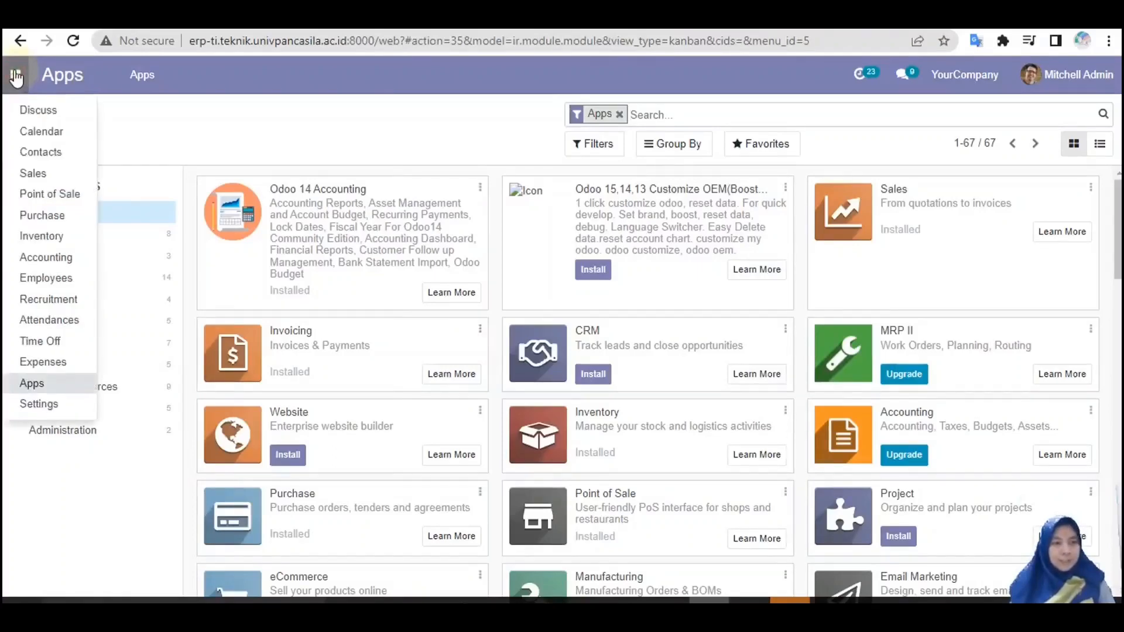
left_click(32, 173)
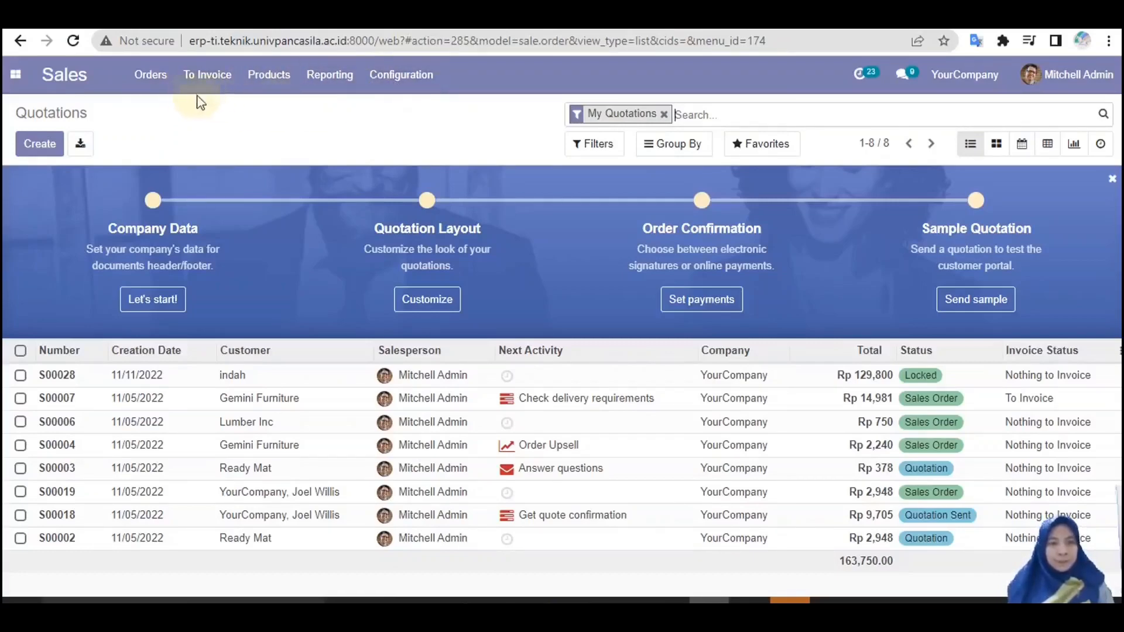
left_click(161, 88)
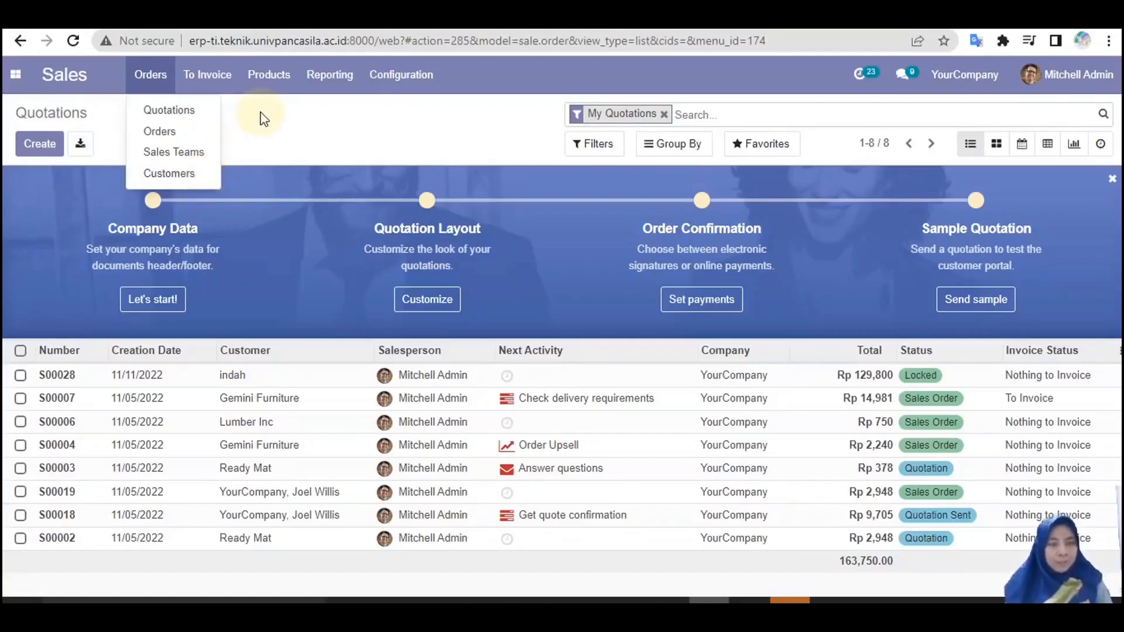
left_click(216, 76)
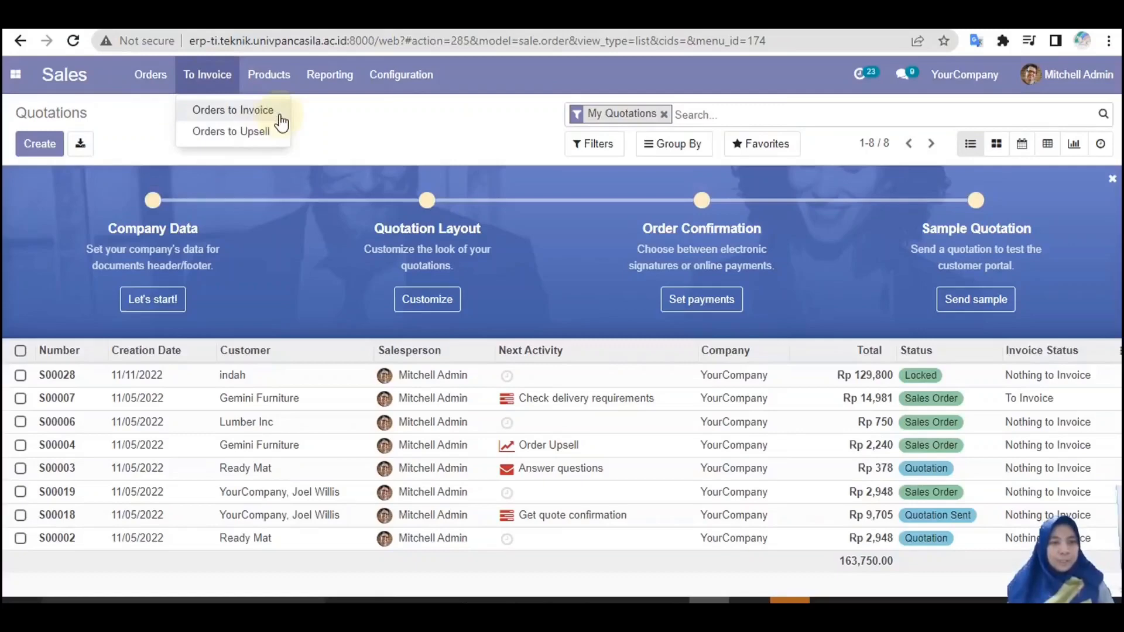
Step: Show the sales product list, replacing the Can be Sold filter with Available in POS
left_click(283, 79)
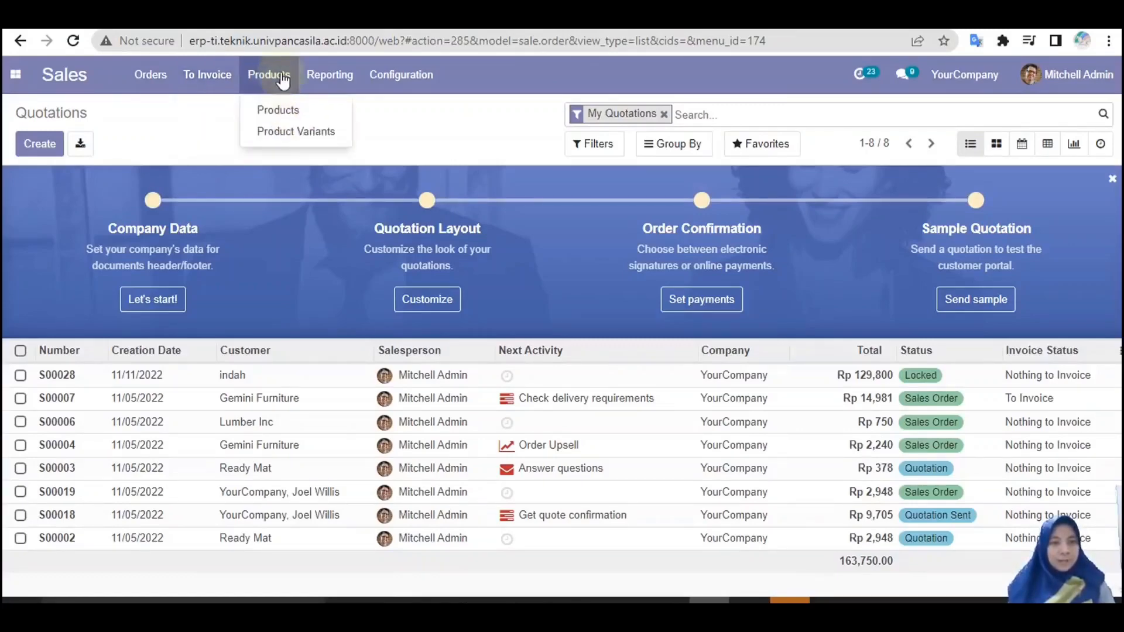
left_click(292, 112)
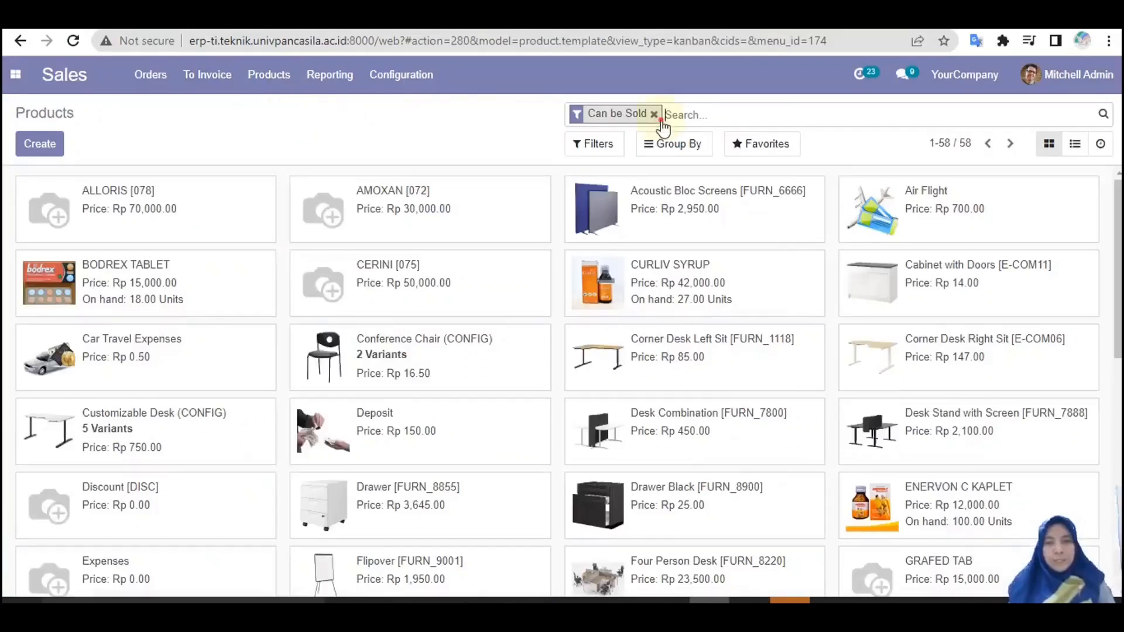
left_click(654, 115)
left_click(596, 144)
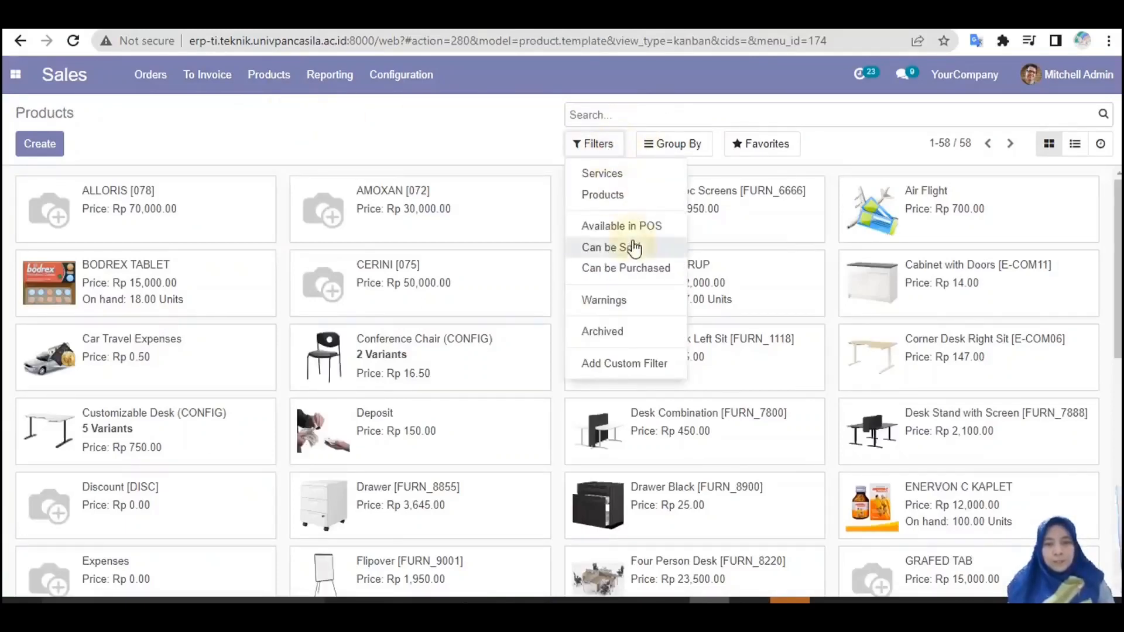
left_click(621, 227)
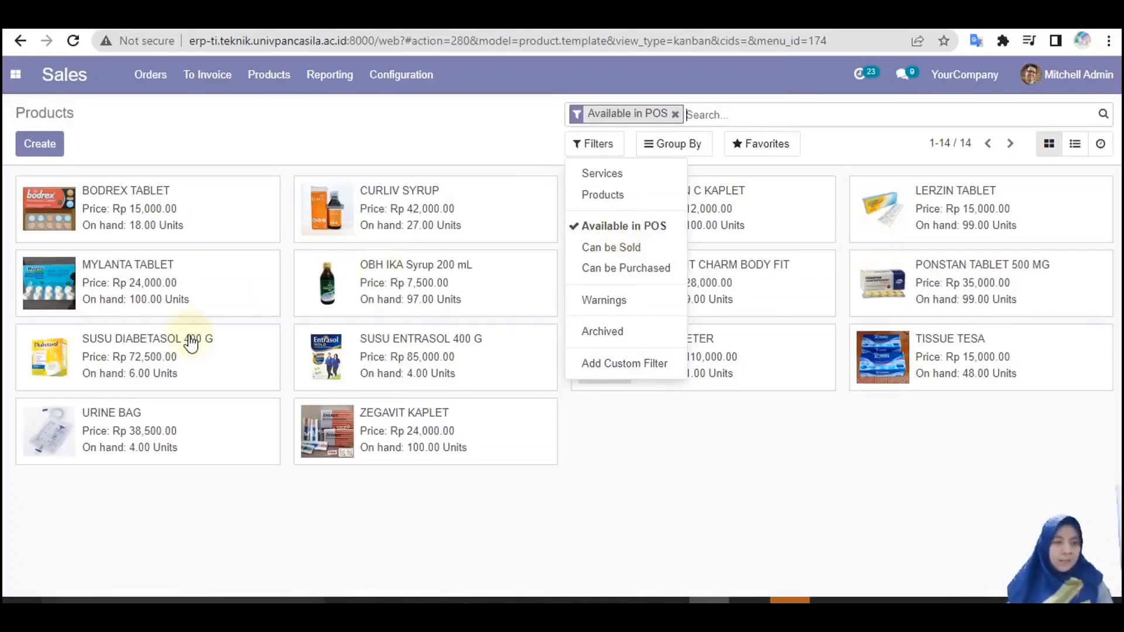
left_click(322, 76)
left_click(386, 76)
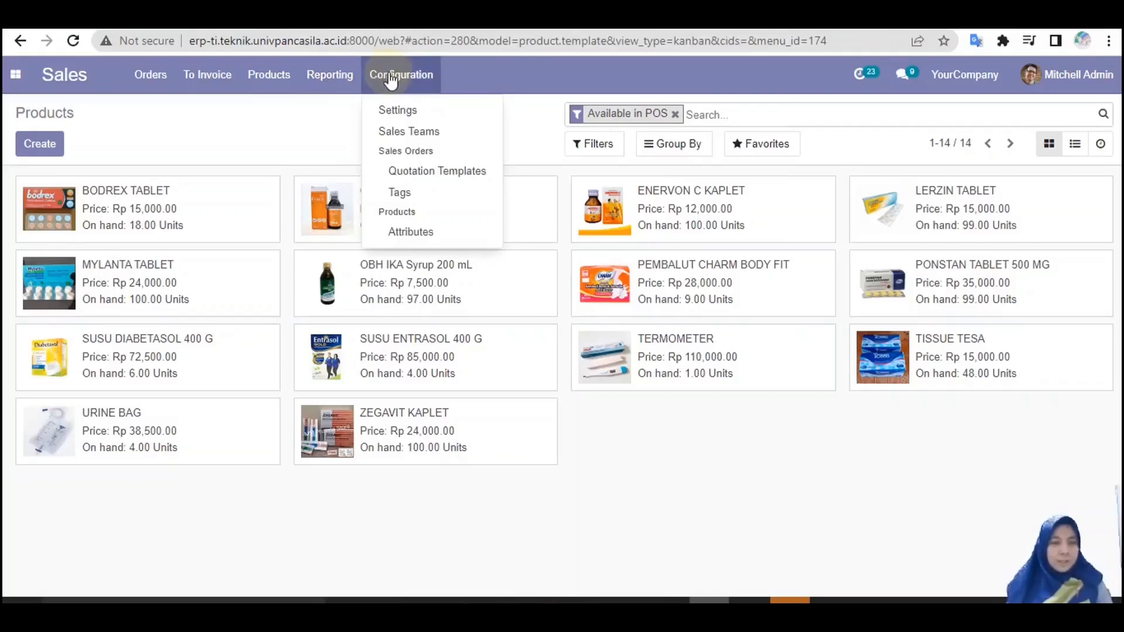
mouse_move(210, 85)
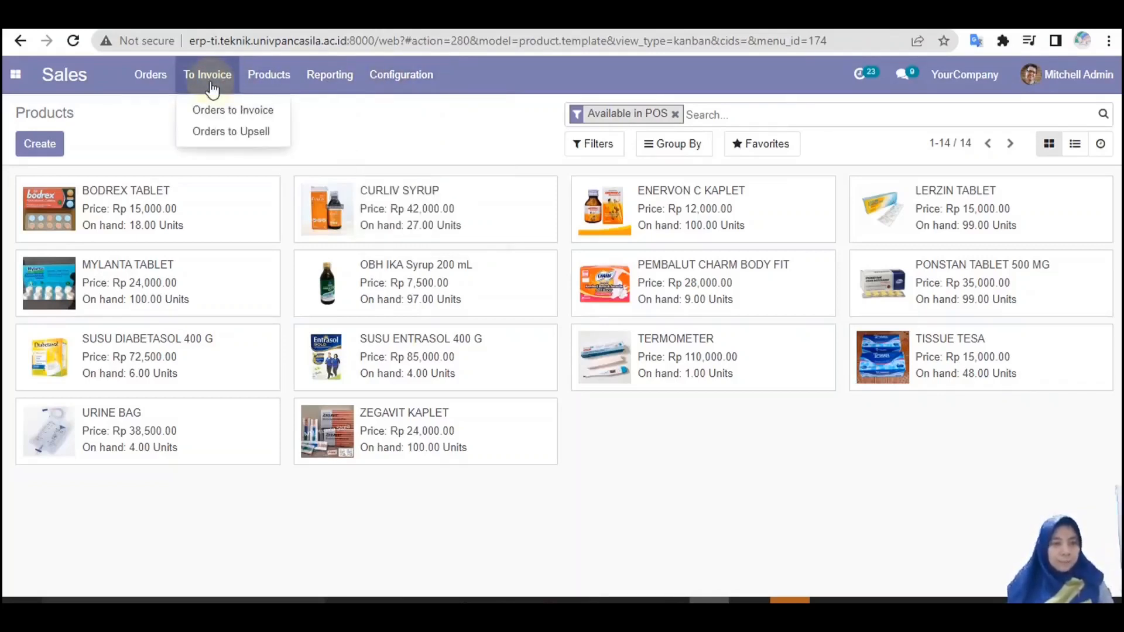
Step: Create a new sales quotation and select an existing individual customer for it
mouse_move(160, 77)
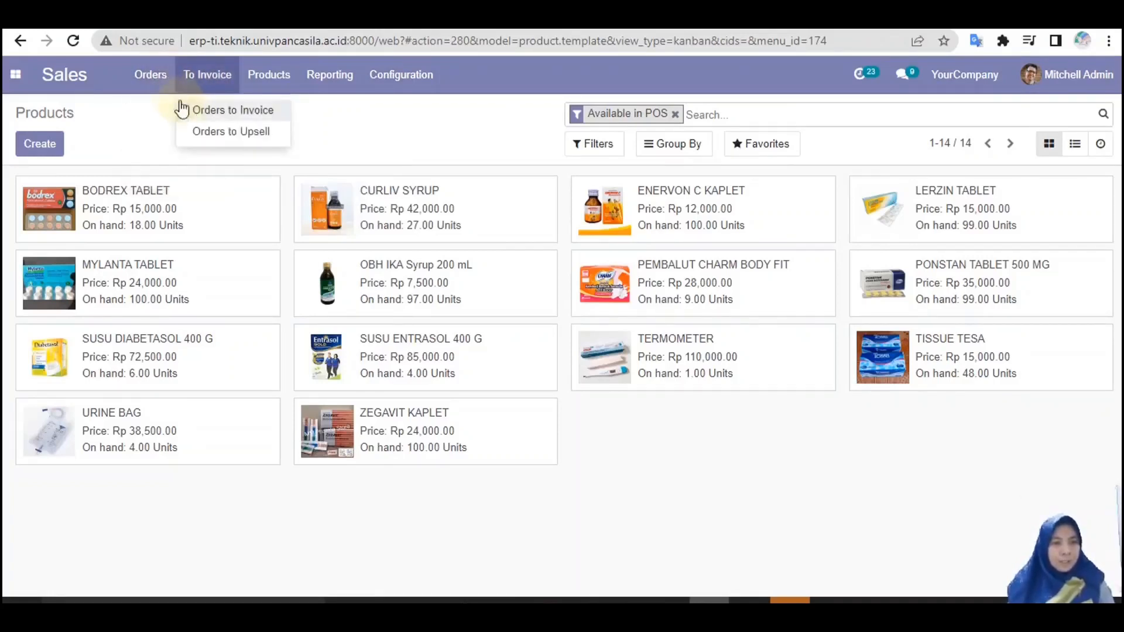
left_click(156, 109)
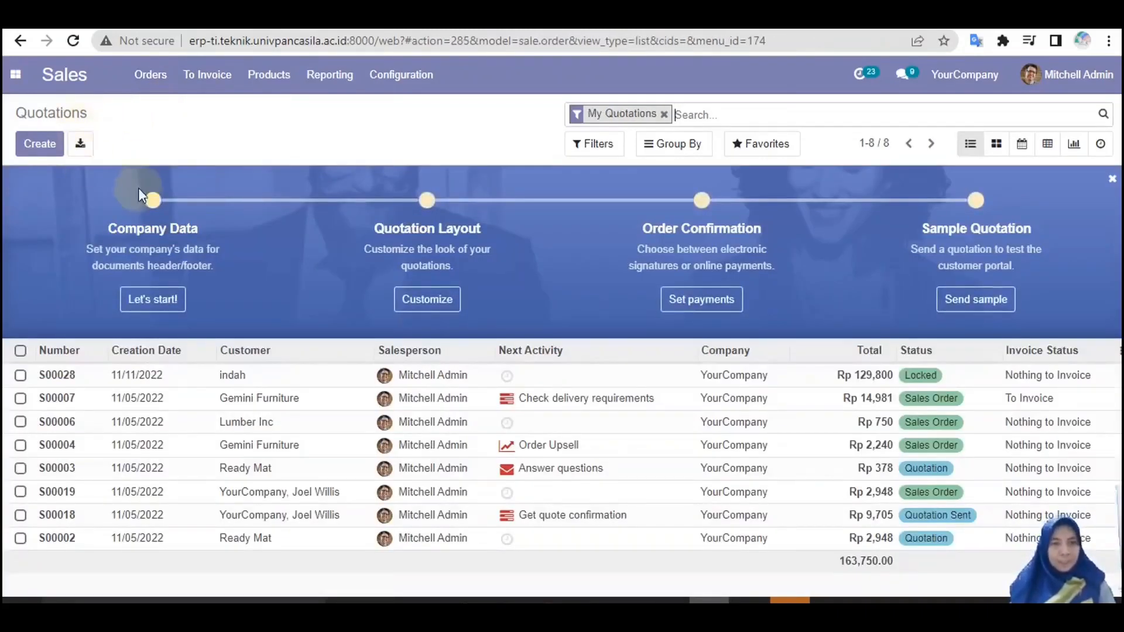
left_click(36, 149)
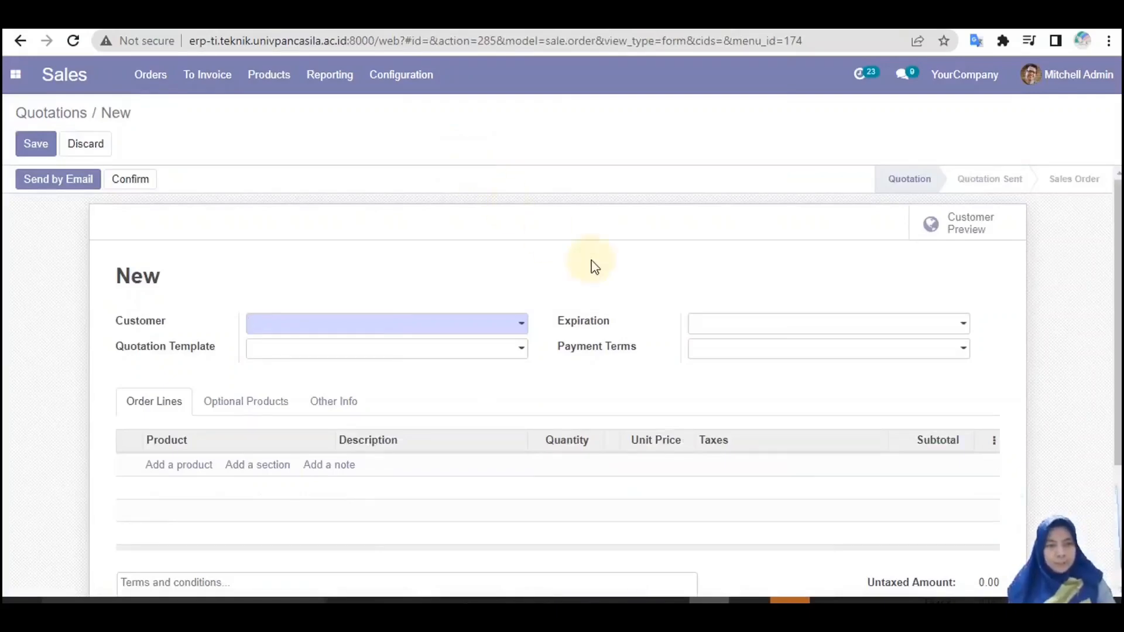
left_click(523, 326)
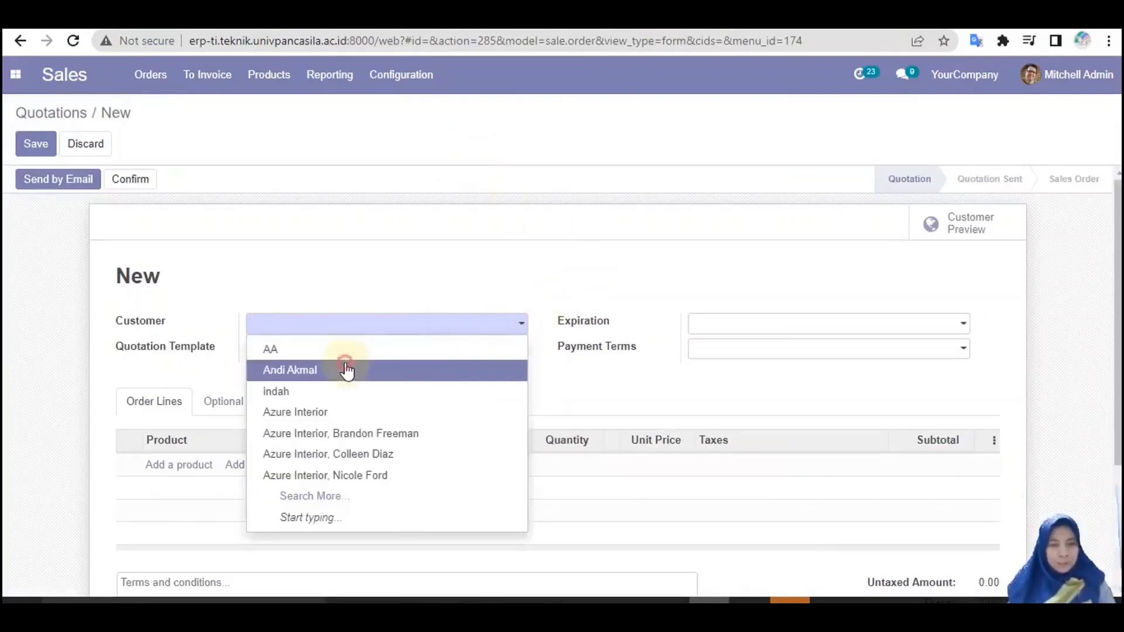
left_click(347, 370)
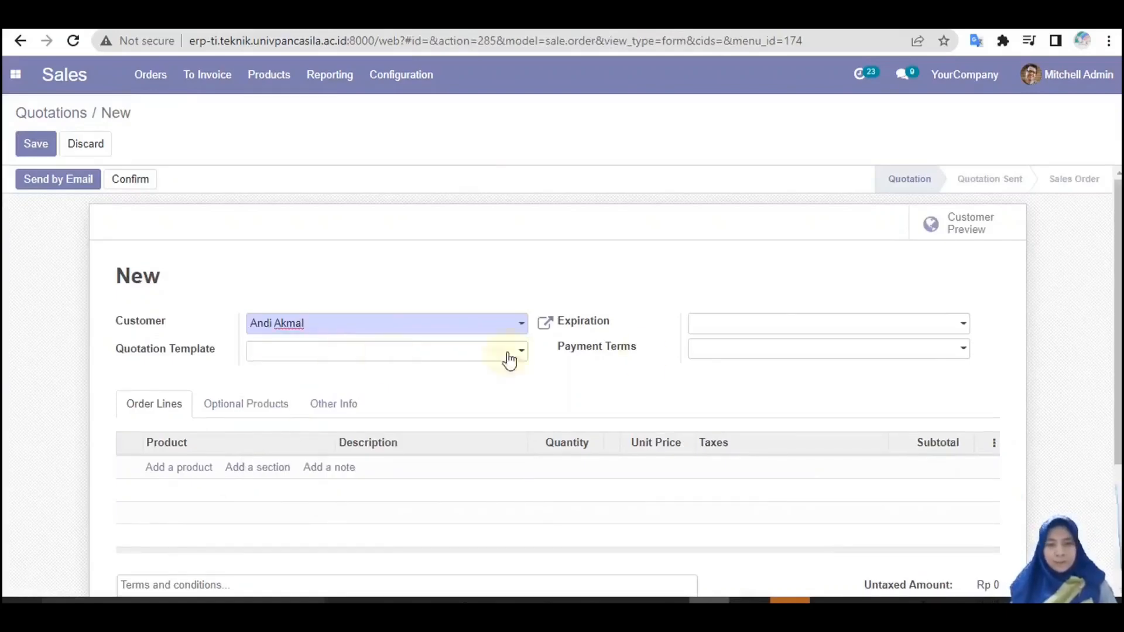
Step: Set the quotation's expiration date to 11/11/2022 and its payment terms to Immediate Payment
left_click(963, 326)
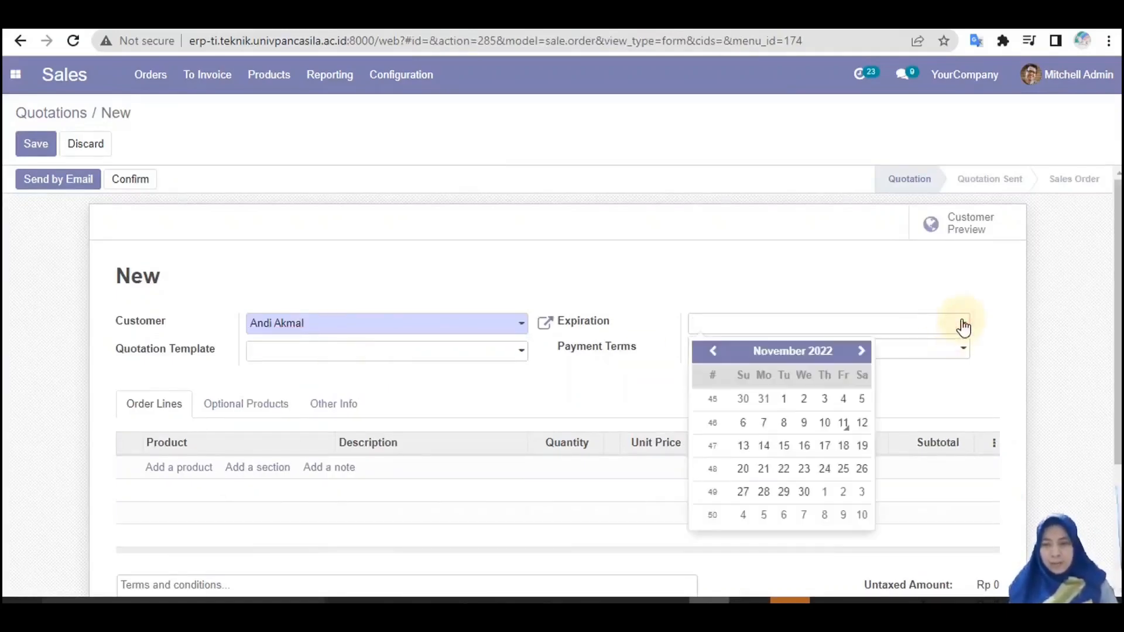
left_click(846, 426)
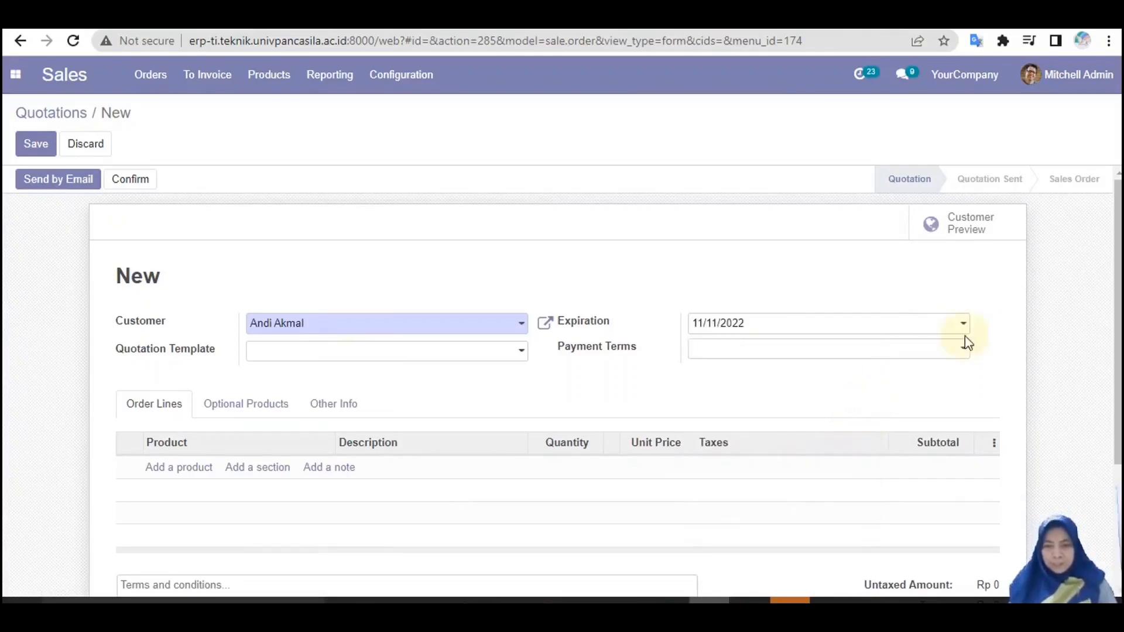
left_click(965, 353)
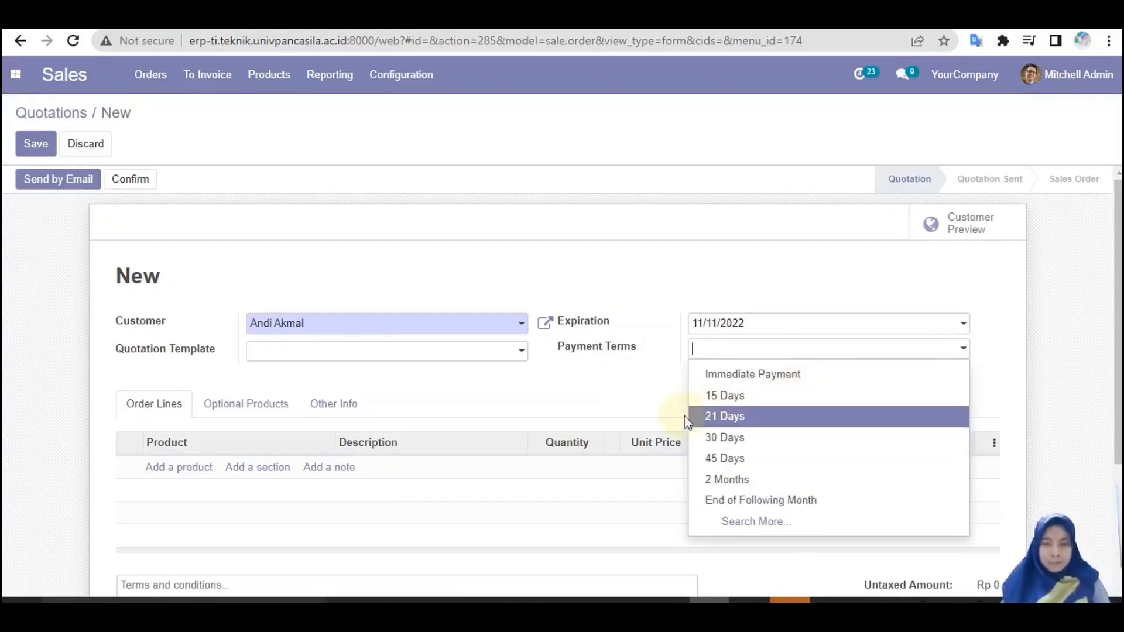
left_click(745, 378)
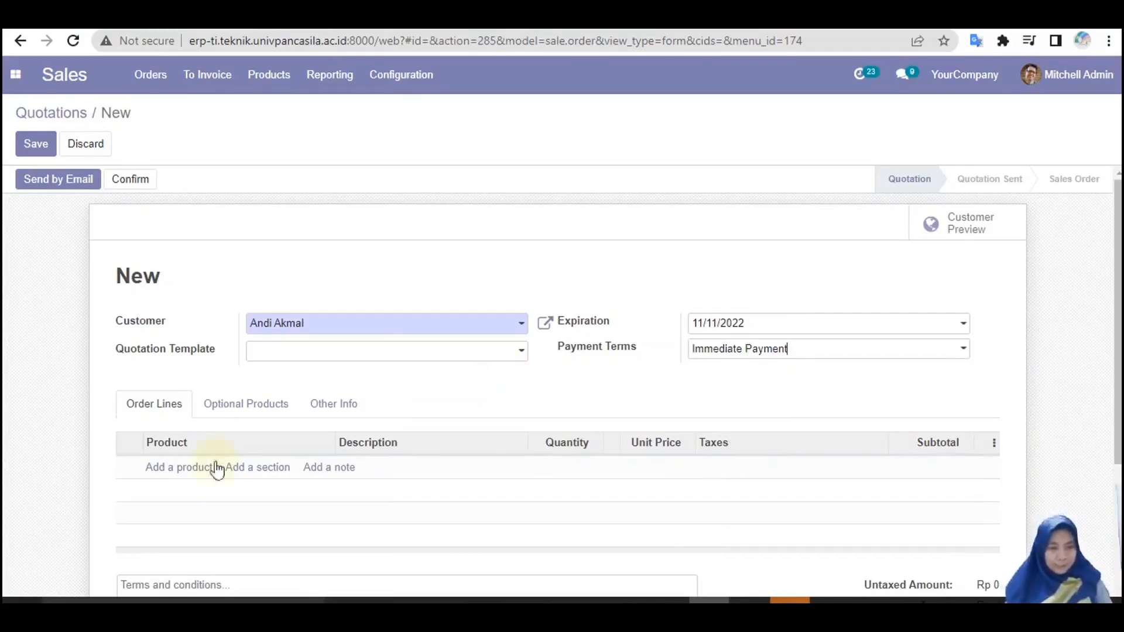
Step: Add an order line for the product [071] SANMOL to the quotation
left_click(178, 470)
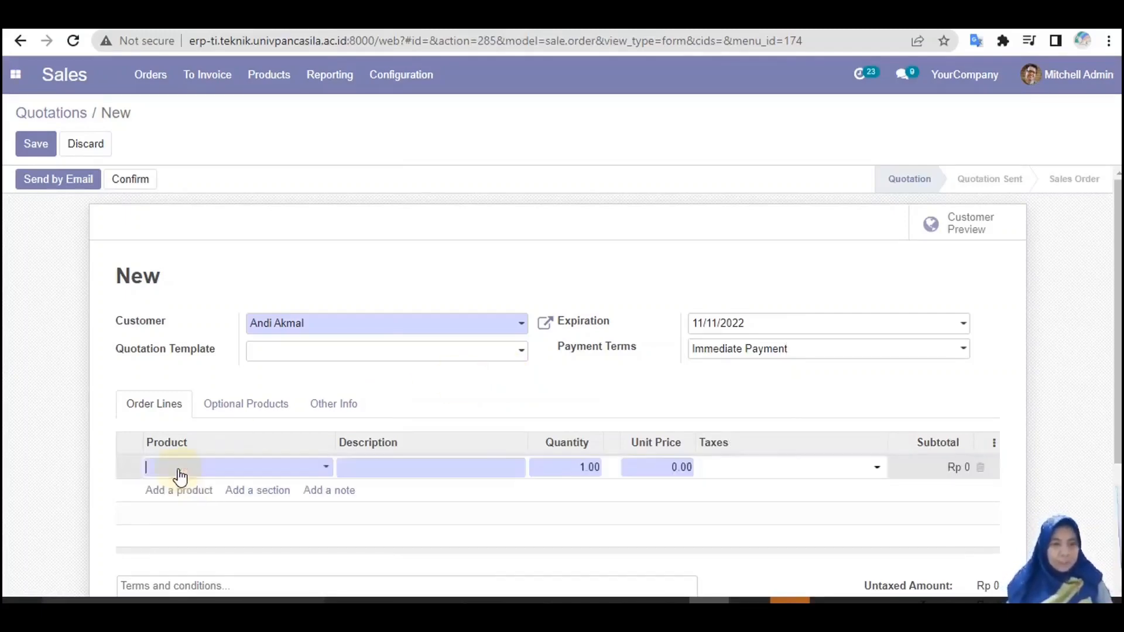
left_click(323, 468)
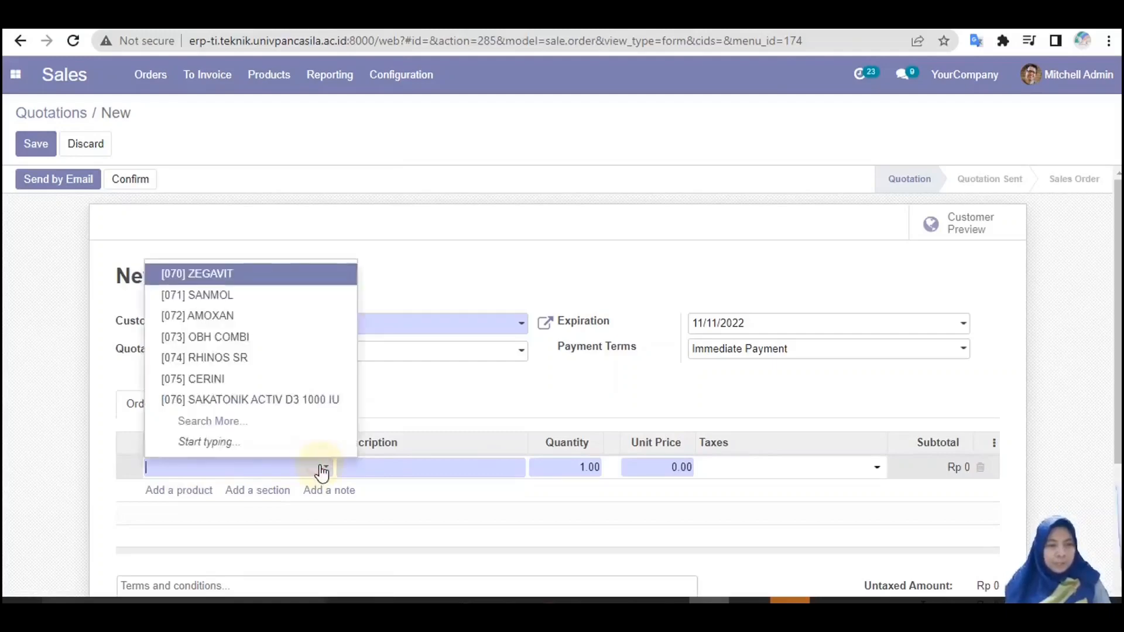
left_click(238, 296)
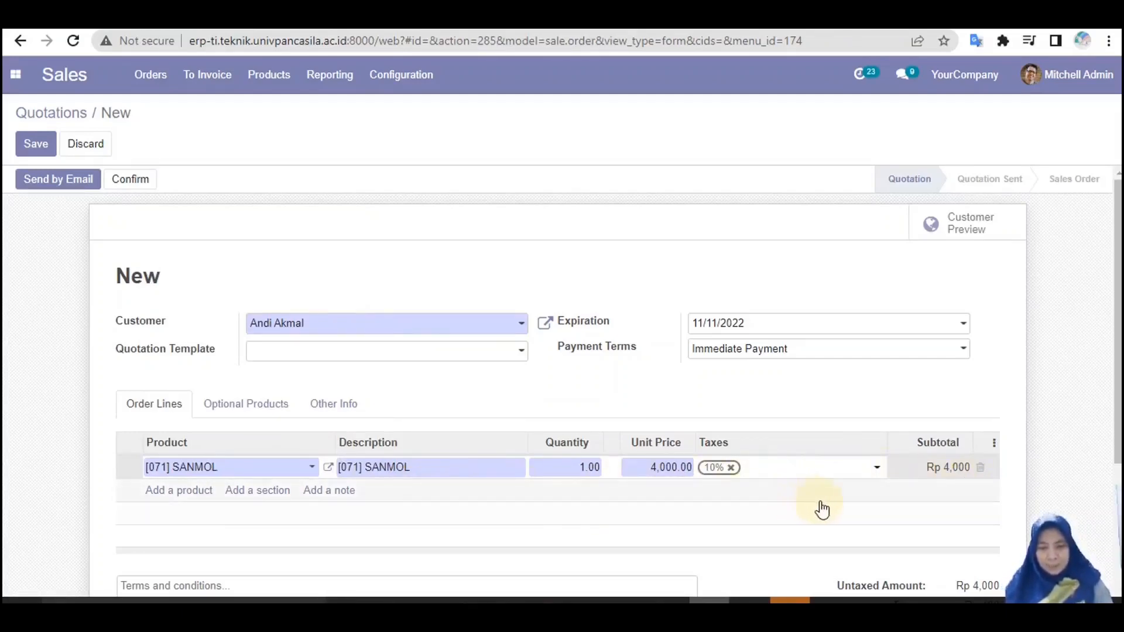
Step: Set the quantity of the SANMOL order line to 2
left_click(552, 467)
type("2")
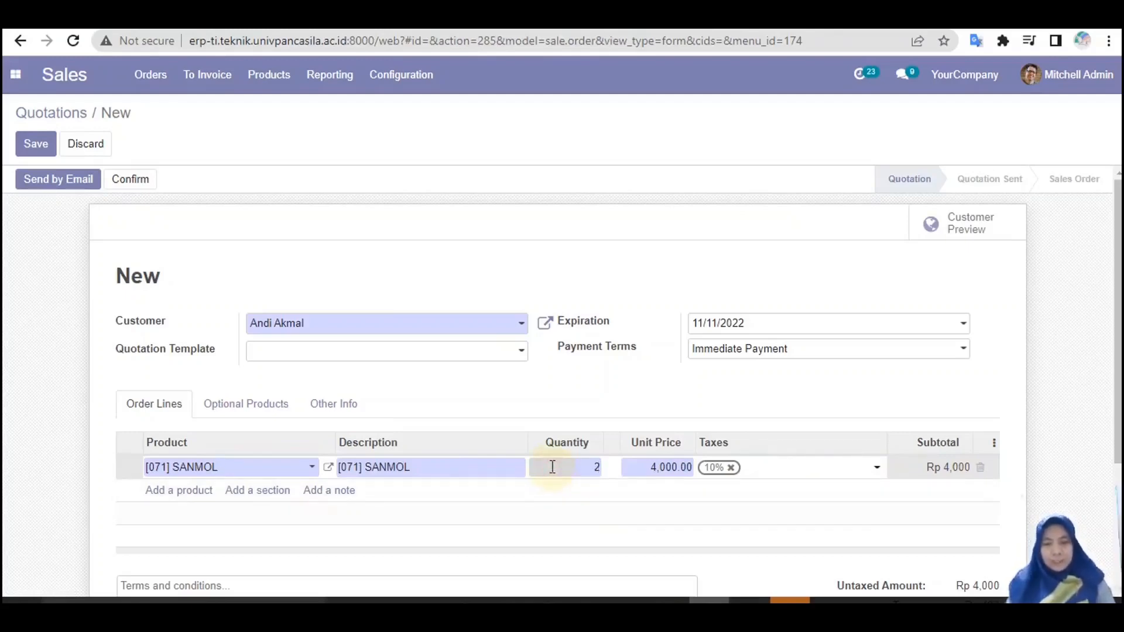
left_click(533, 518)
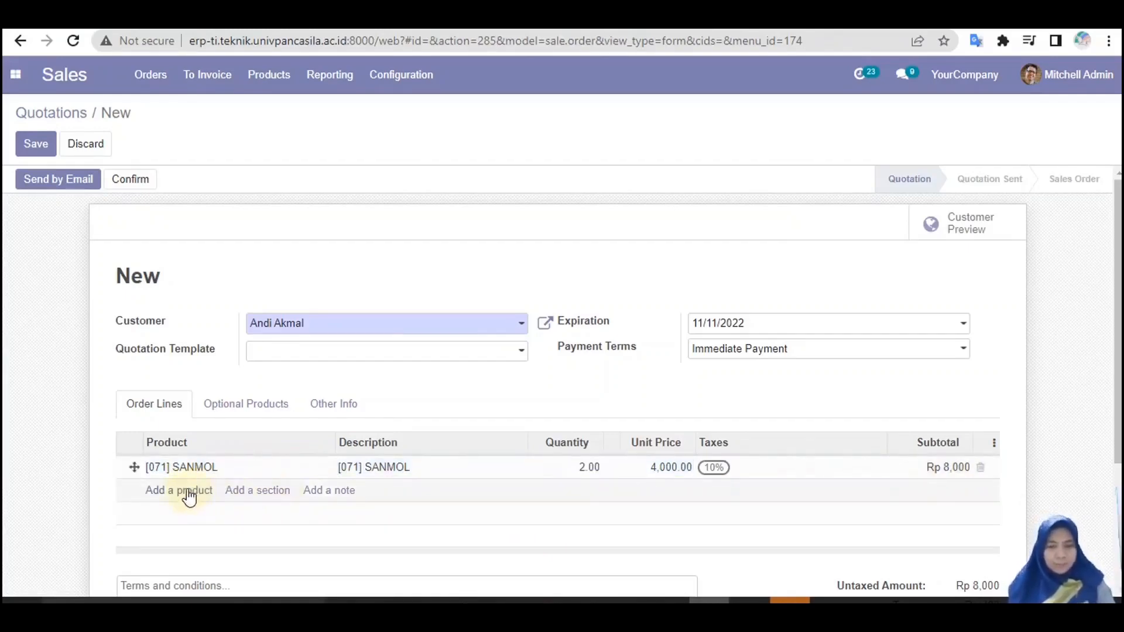
Step: Add the product [074] RHINOS SR as a second order line
left_click(188, 494)
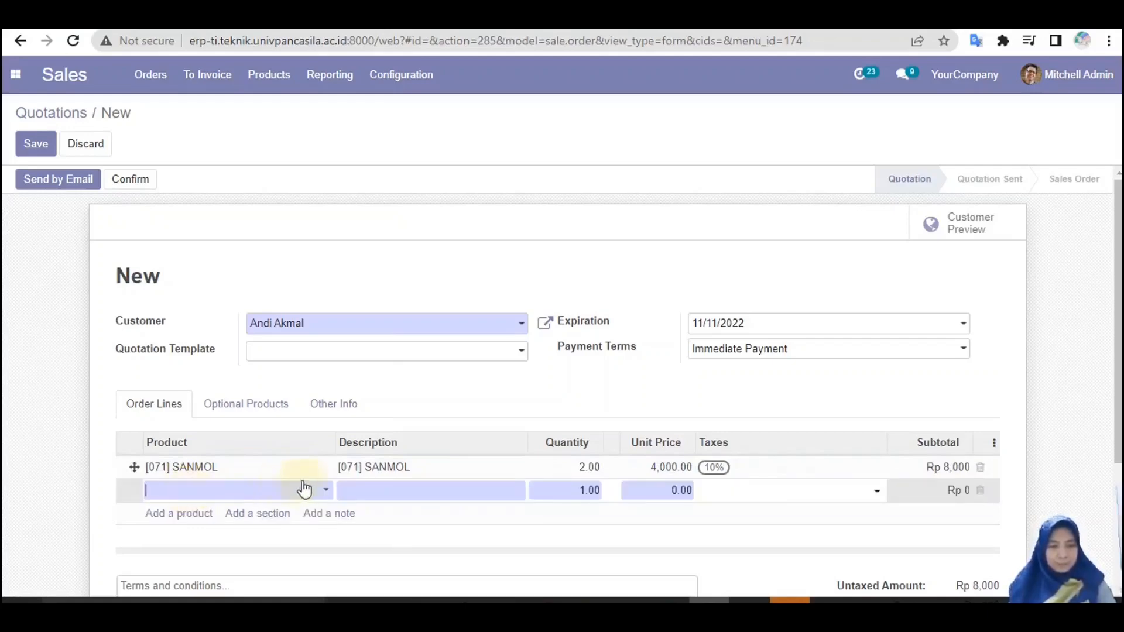
left_click(325, 490)
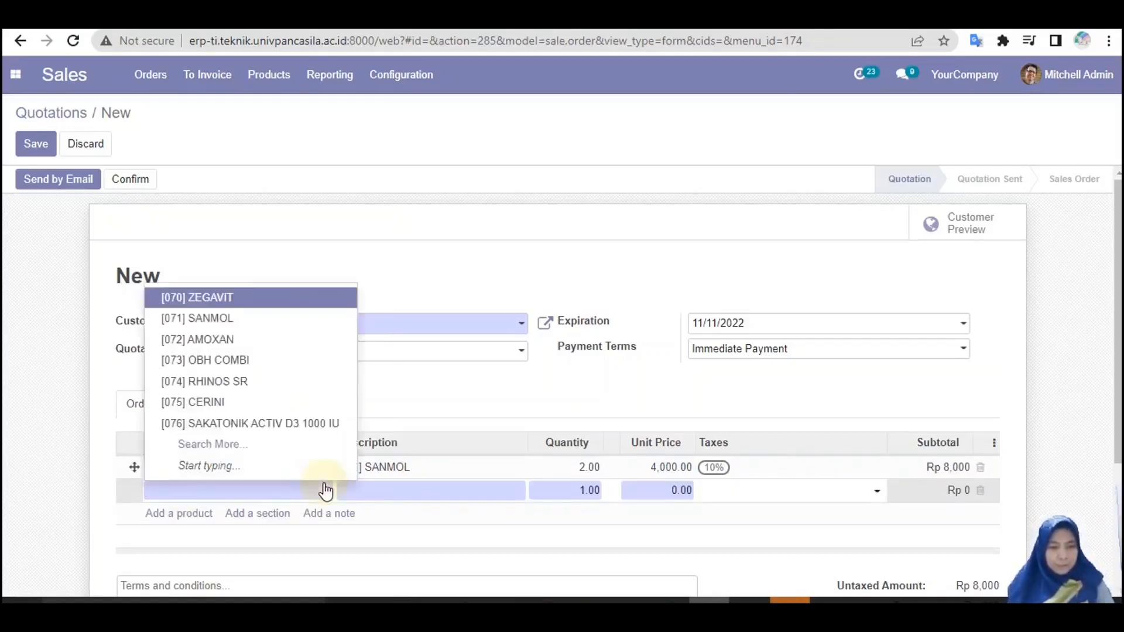
left_click(242, 383)
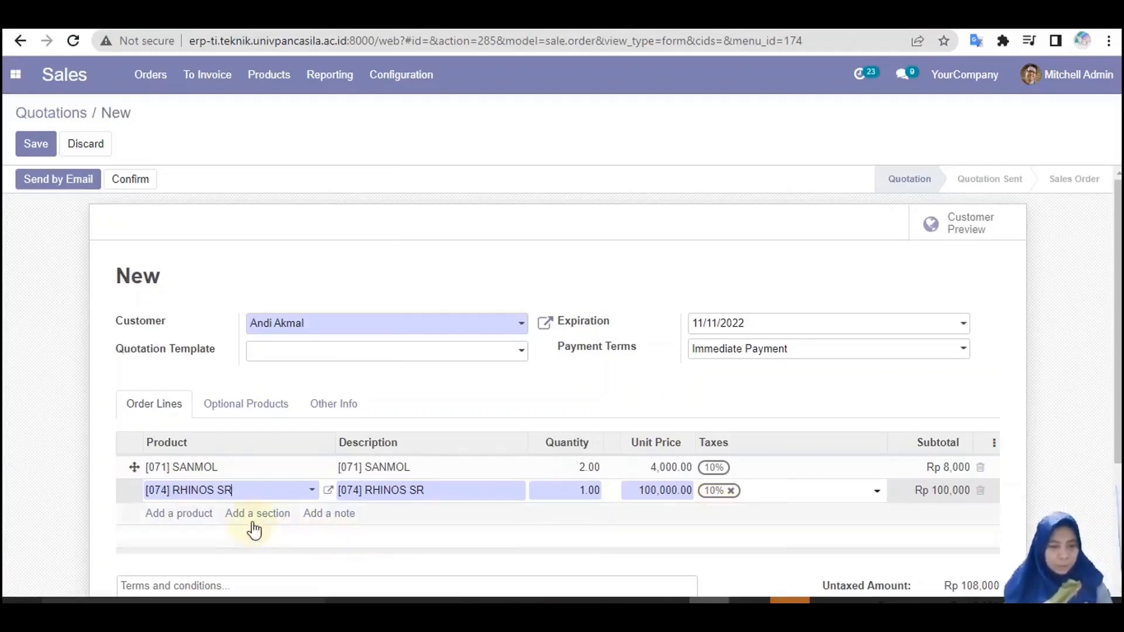
Step: Add the product [070] ZEGAVIT as a third order line
left_click(194, 514)
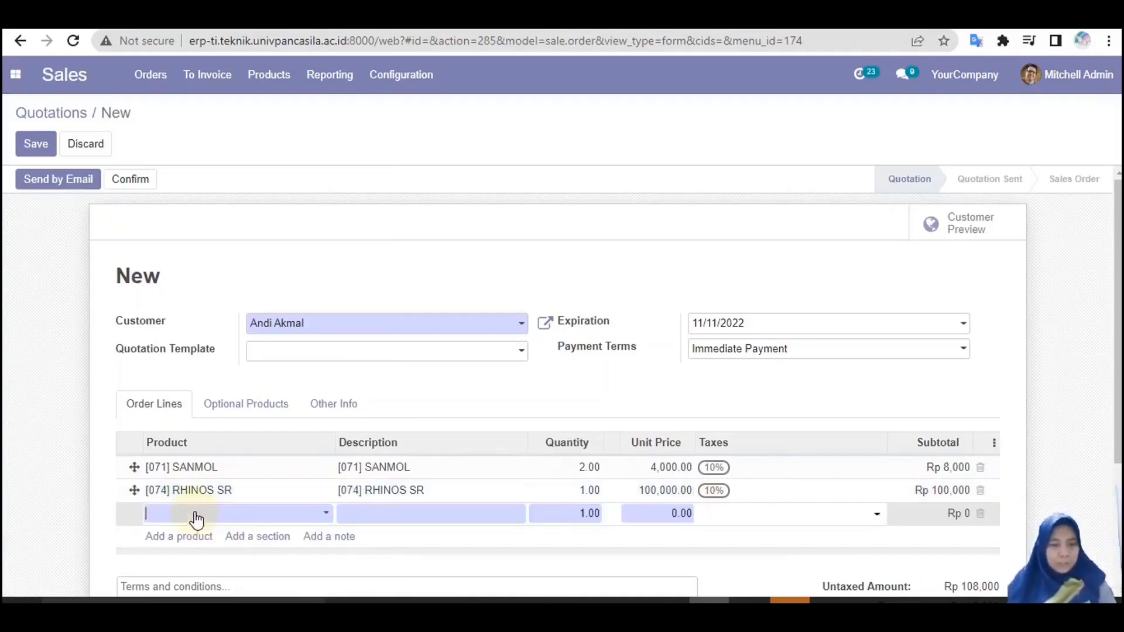
left_click(328, 515)
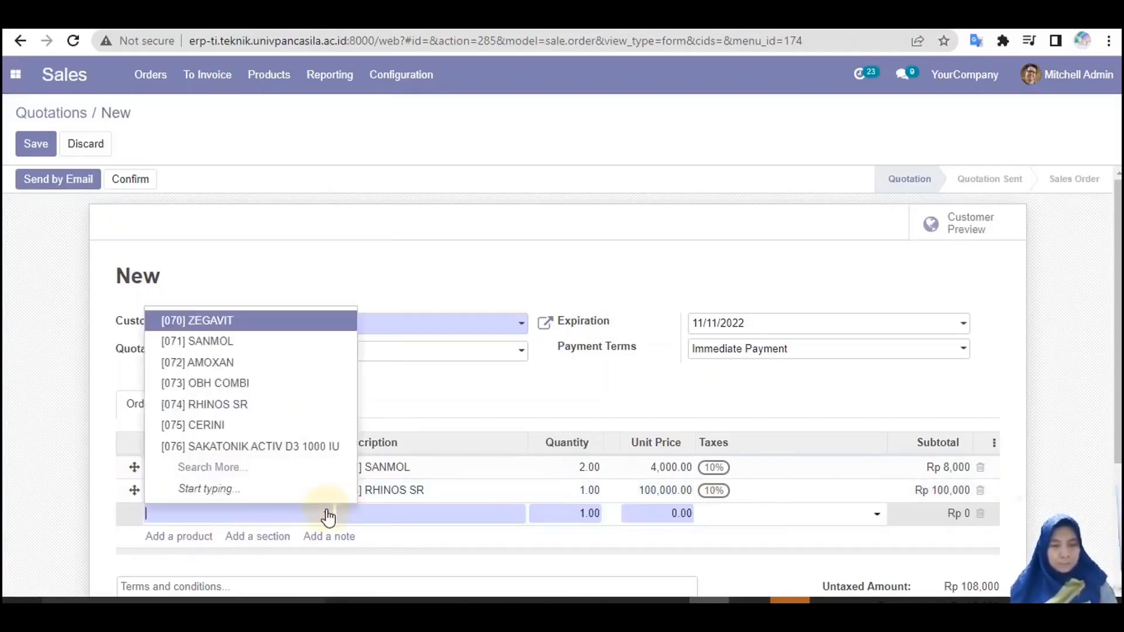
type("Z")
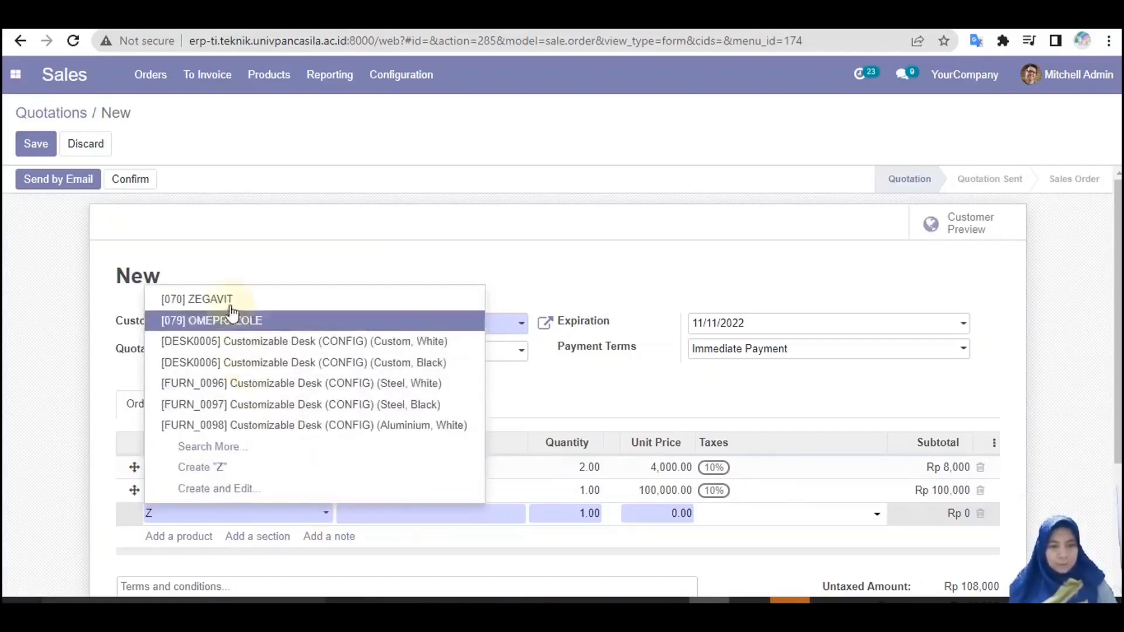
left_click(226, 297)
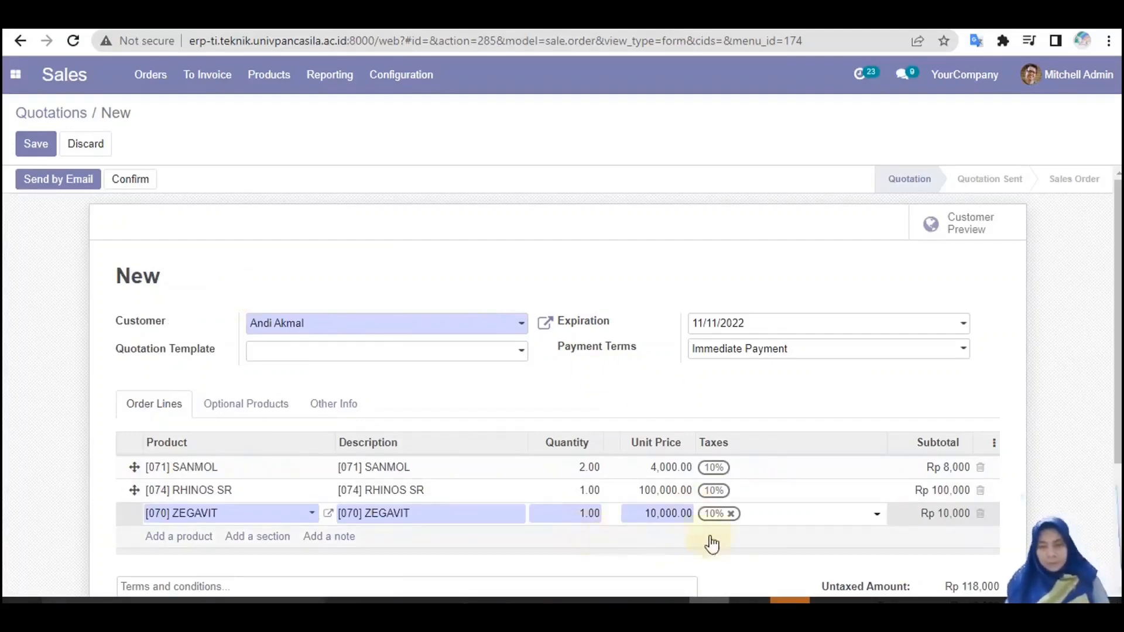
Step: Check the quotation's totals and send it to the customer by email with the default message
left_click_drag(1119, 385, 1119, 495)
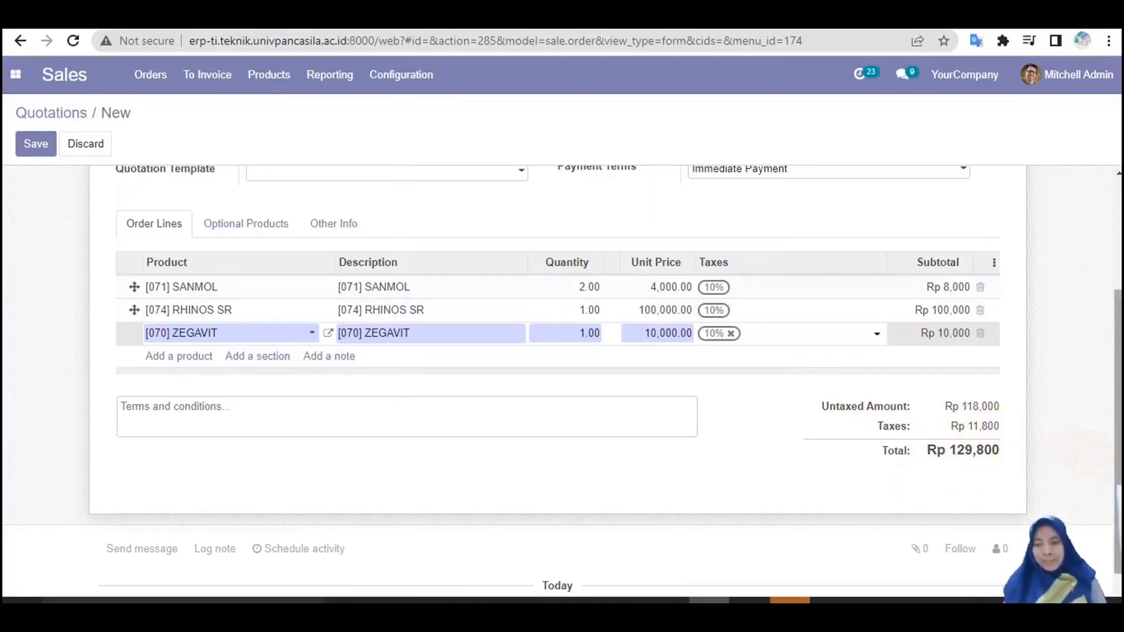
left_click_drag(1118, 486, 1118, 342)
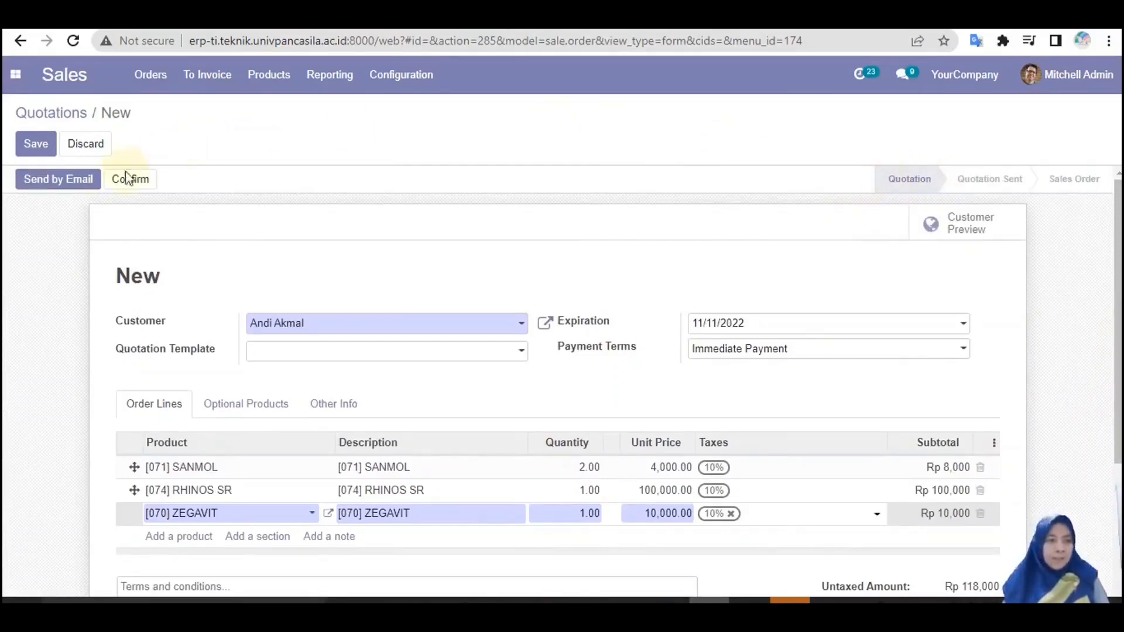
left_click(71, 181)
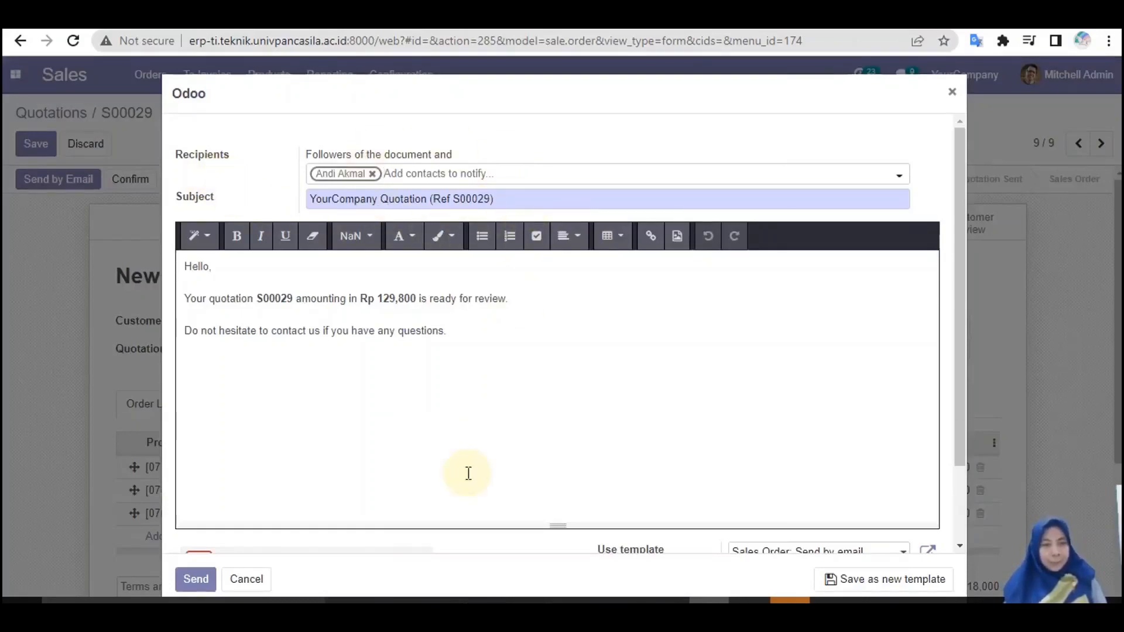
left_click(496, 355)
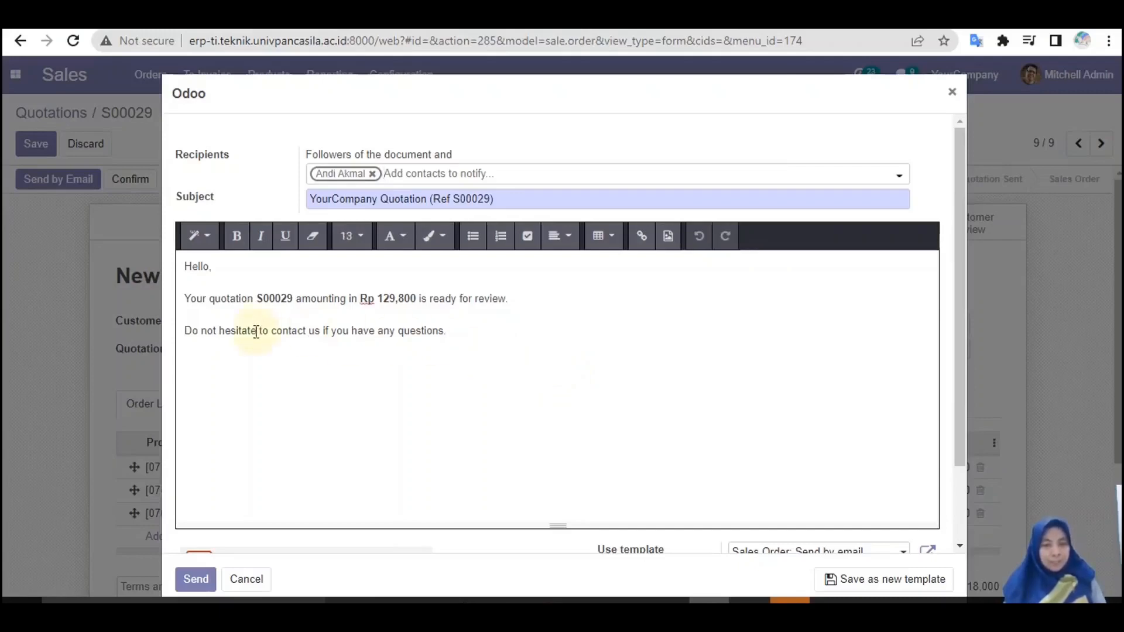
left_click(197, 579)
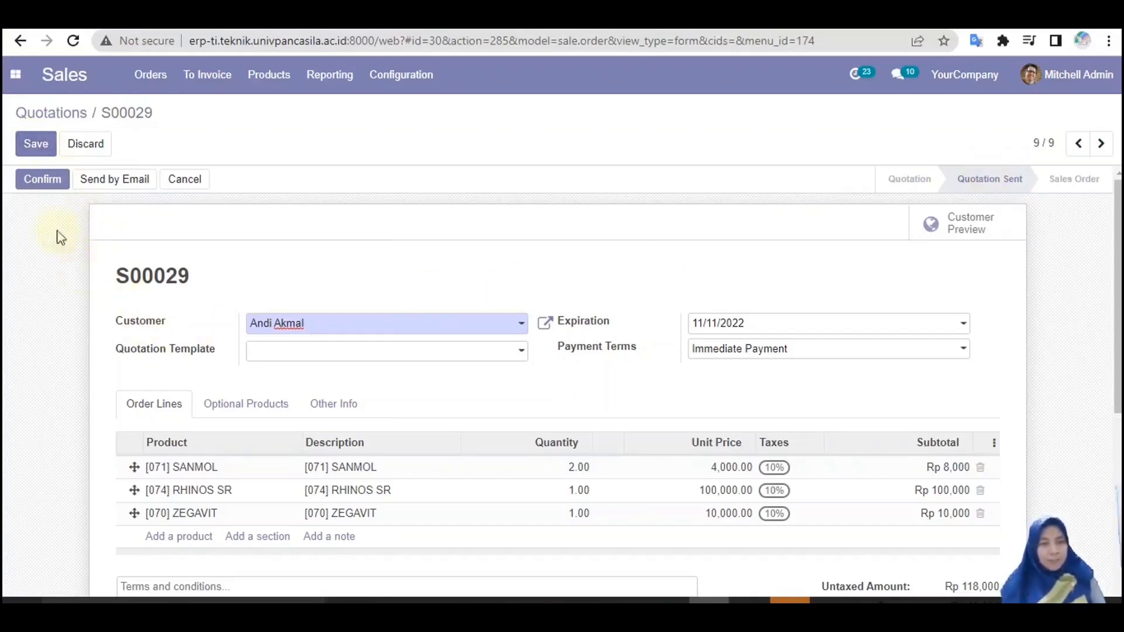
Step: Confirm the quotation as a sales order and review its order lines and totals
left_click(44, 187)
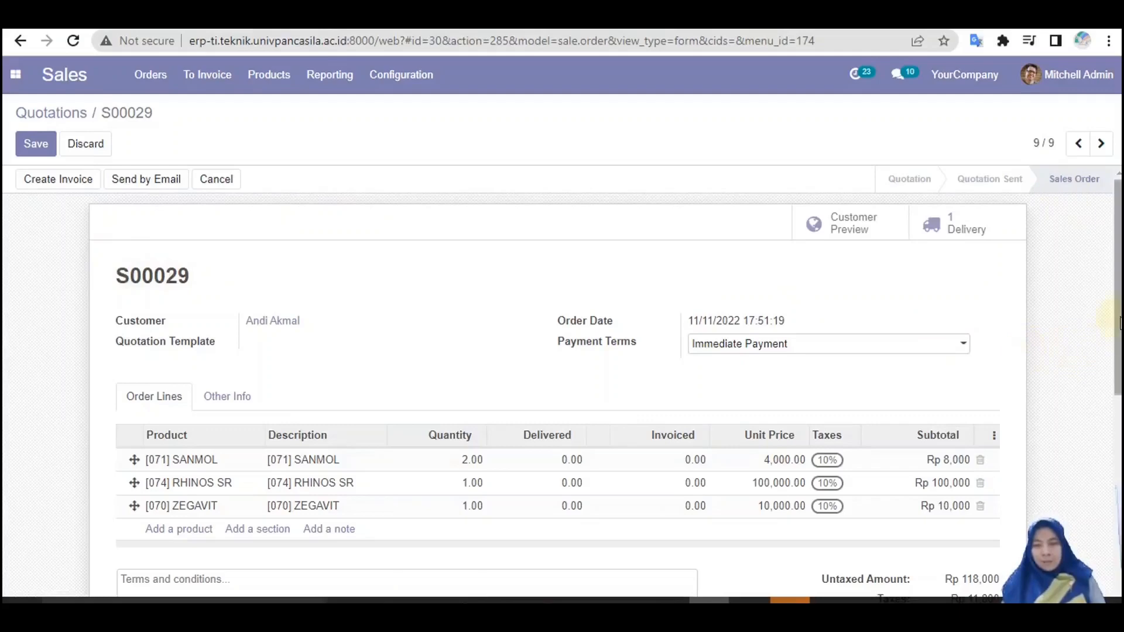
scroll(1120, 325, "down", 3)
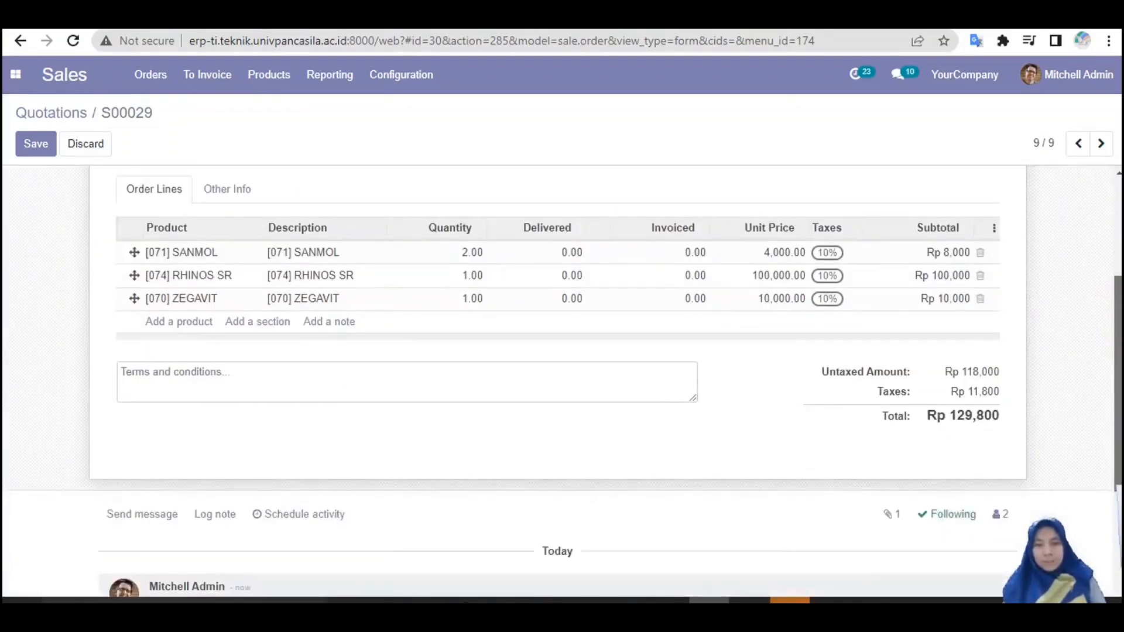
scroll(1120, 325, "up", 2)
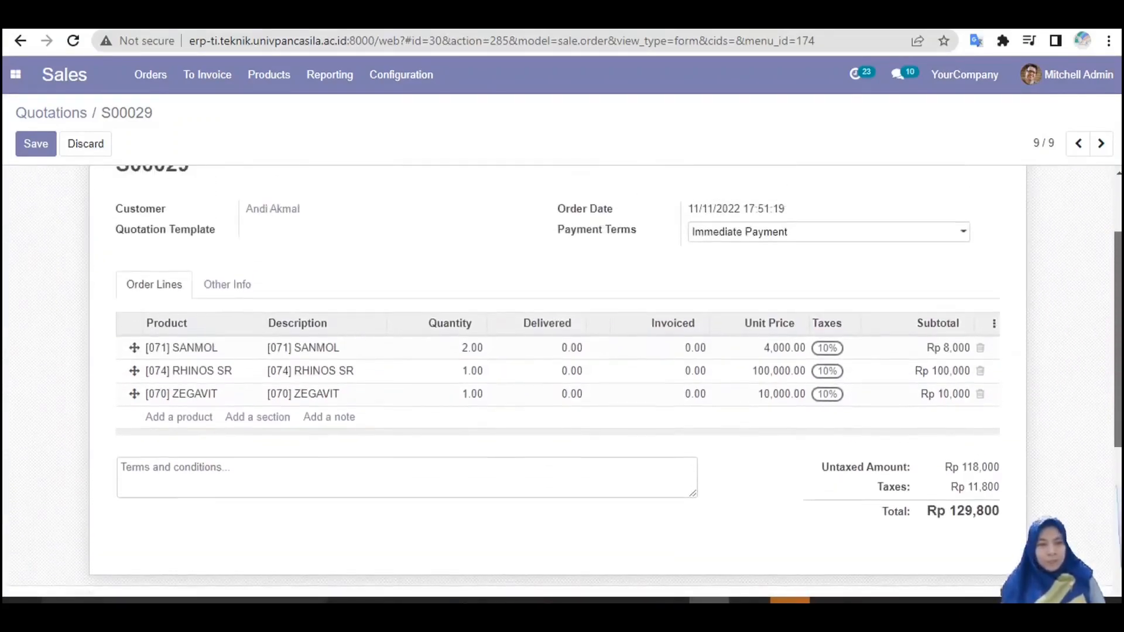
scroll(588, 381, "up", 2)
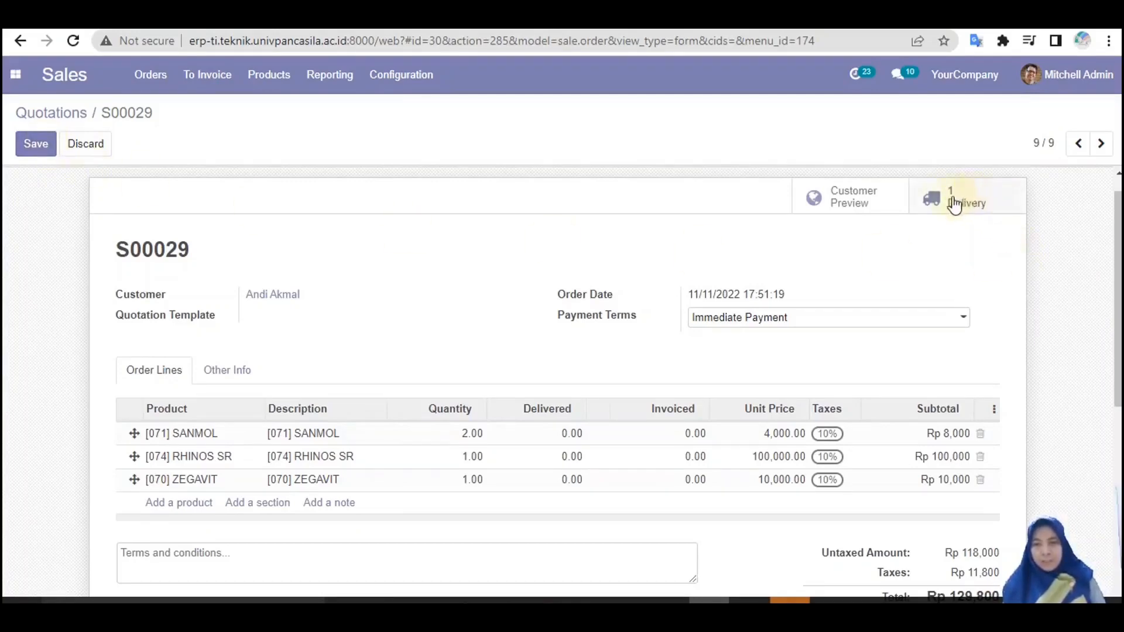
Step: Open the sales order's delivery and validate it, applying the immediate transfer for all quantities
left_click(979, 202)
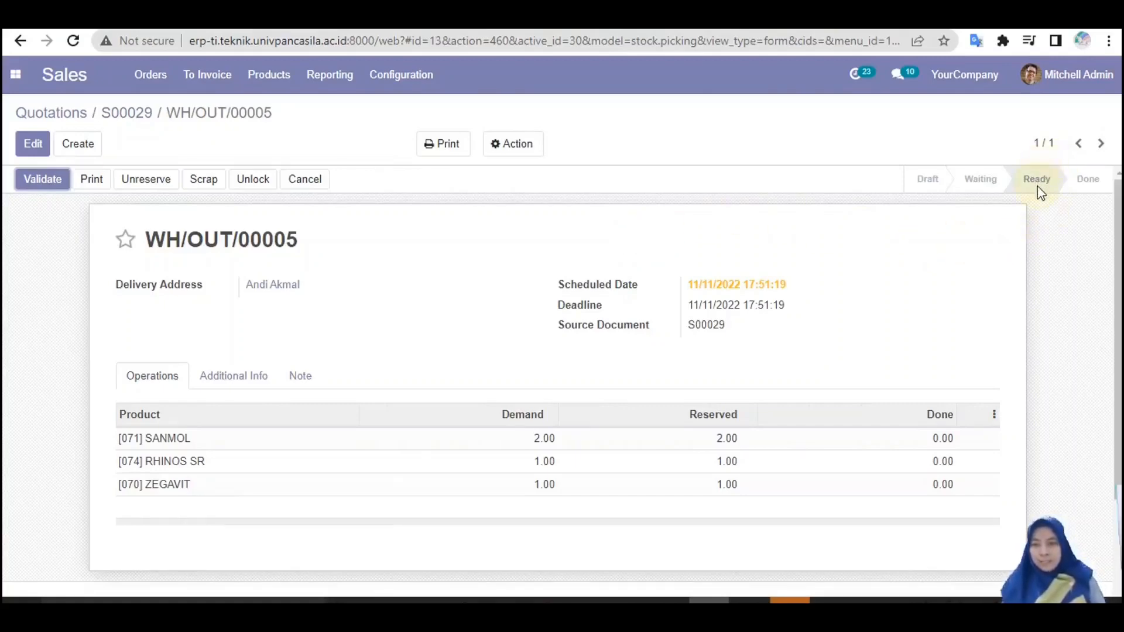
mouse_move(1040, 193)
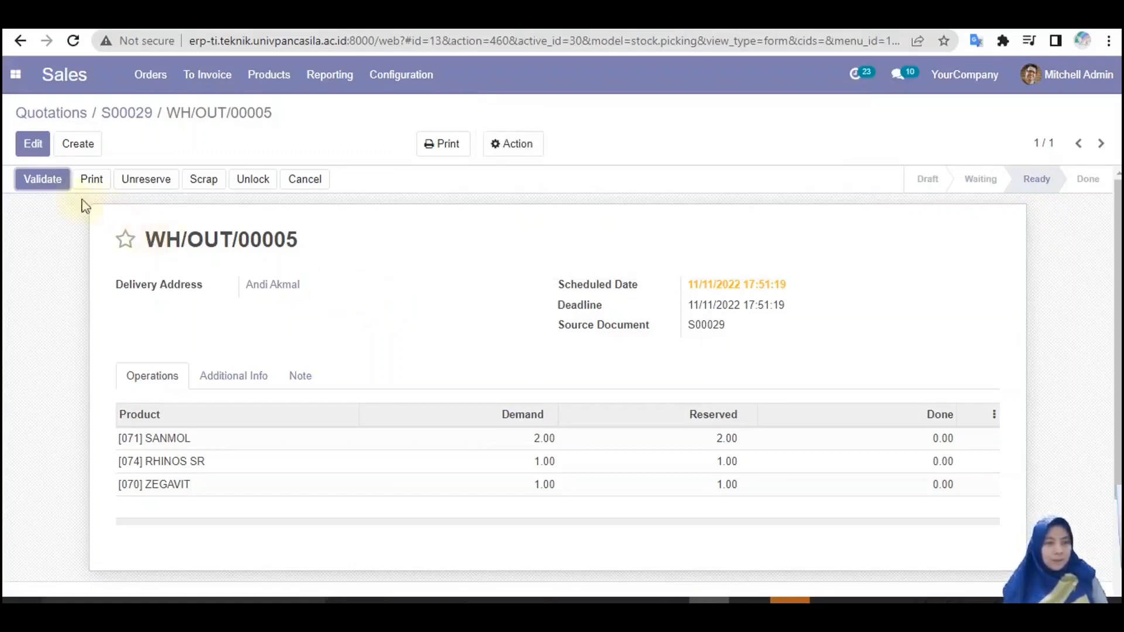
left_click(25, 181)
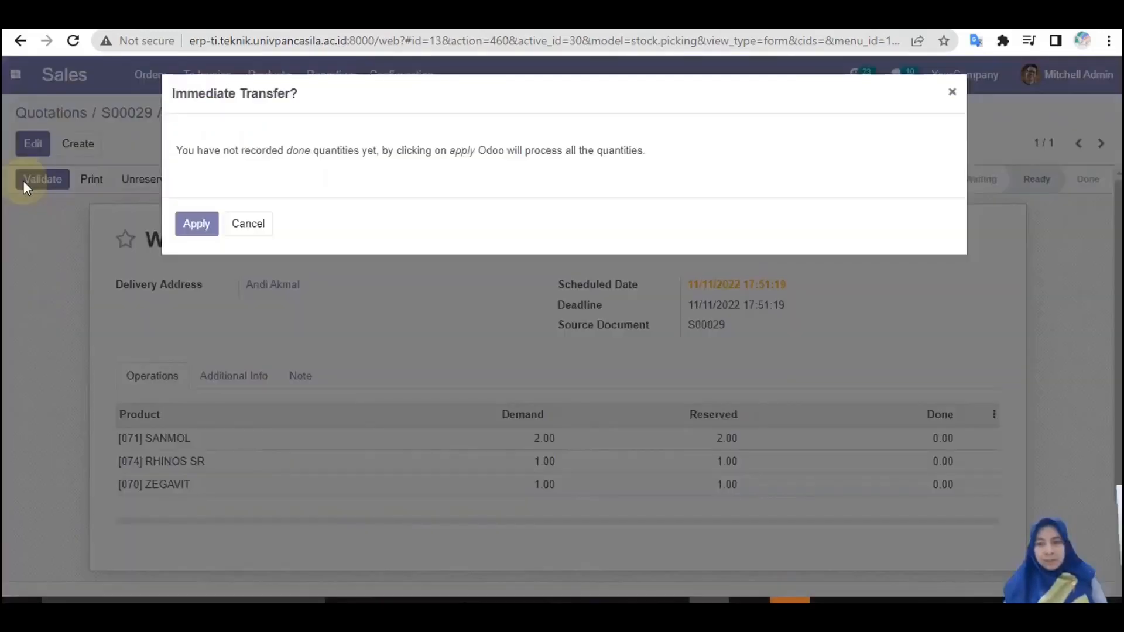
left_click(193, 224)
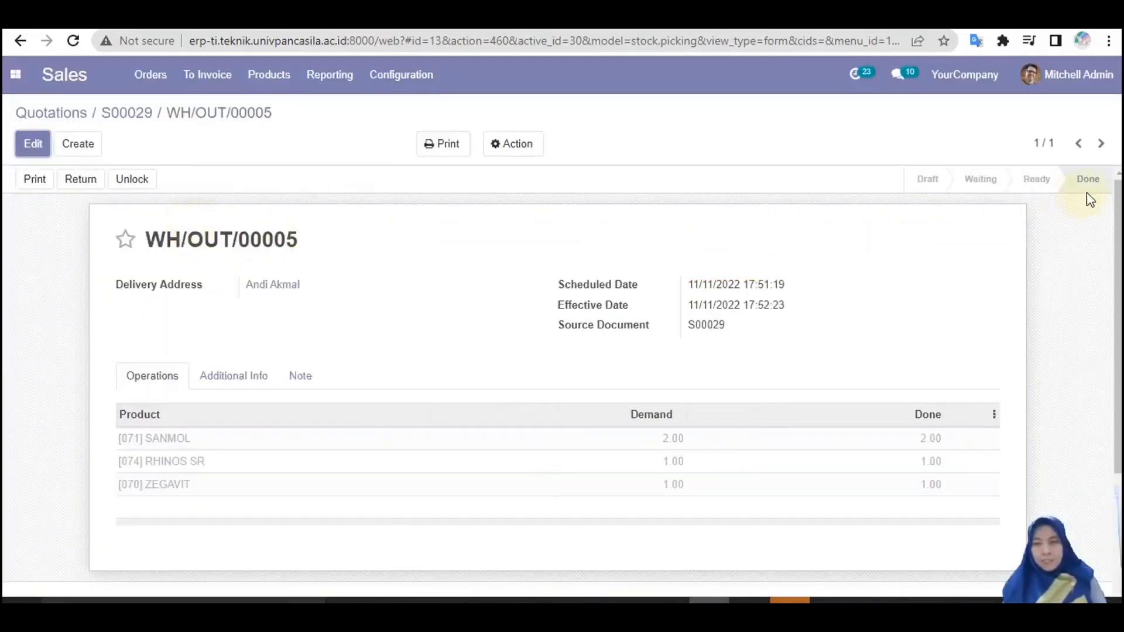
mouse_move(1075, 192)
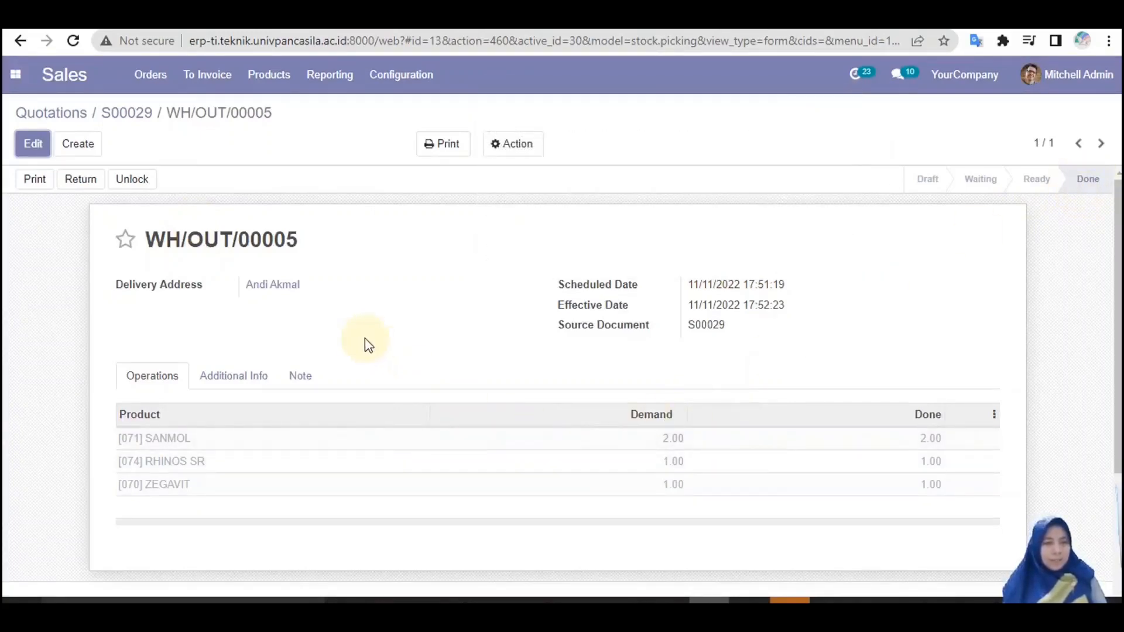
Step: Return to the quotations list, then enable Lock Confirmed Sales in the Sales settings and save
left_click(64, 114)
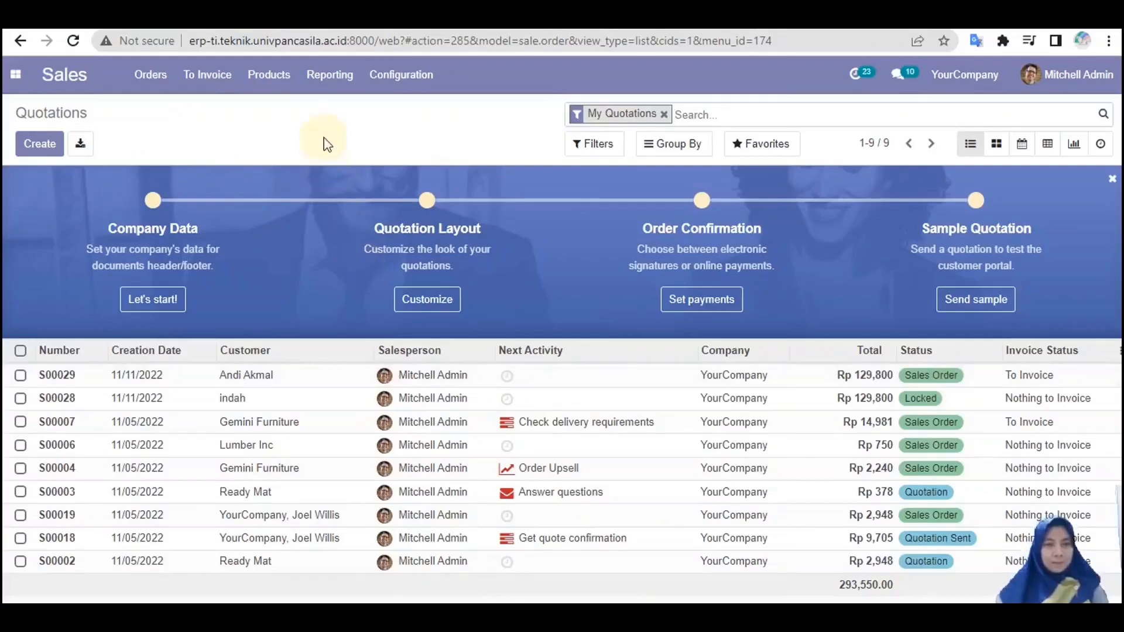
left_click(396, 88)
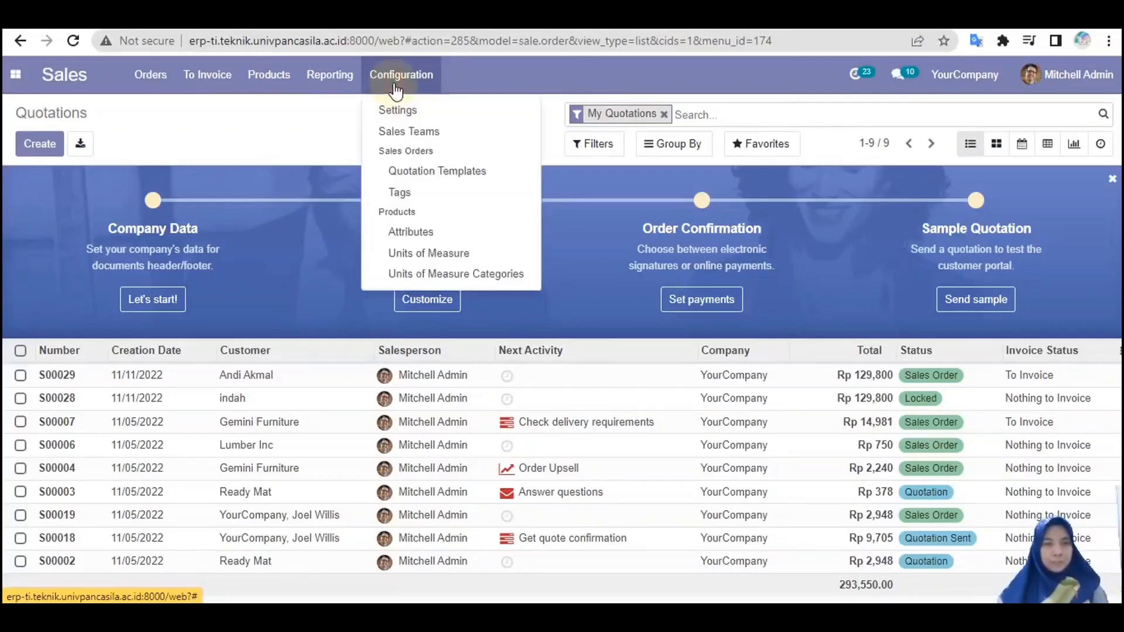
left_click(418, 113)
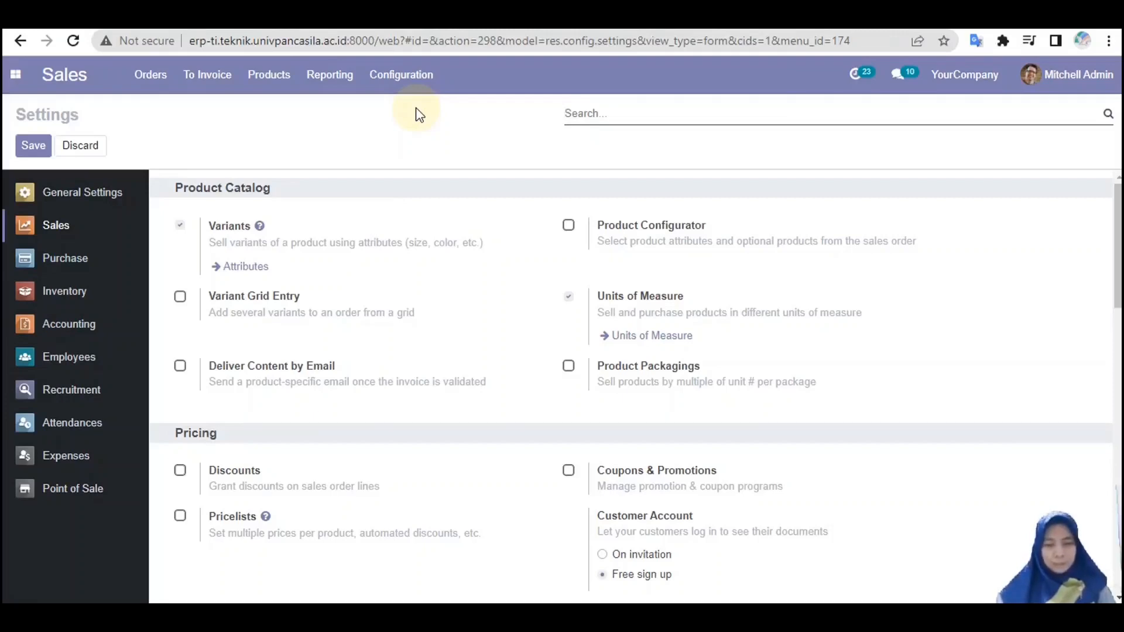
type("lo")
type("c")
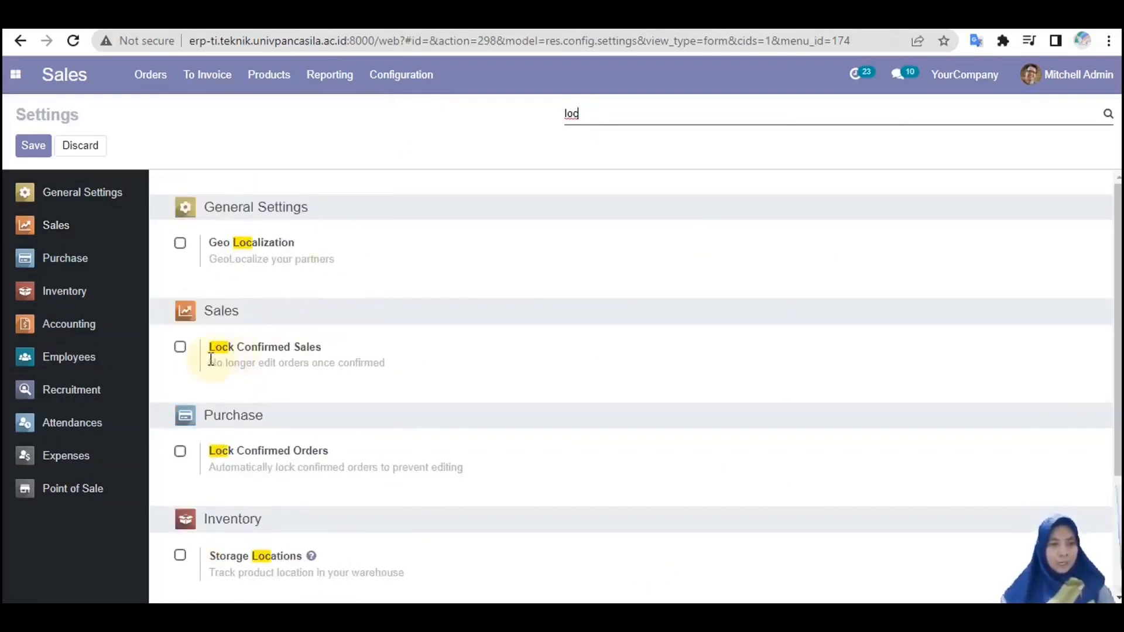
left_click(180, 348)
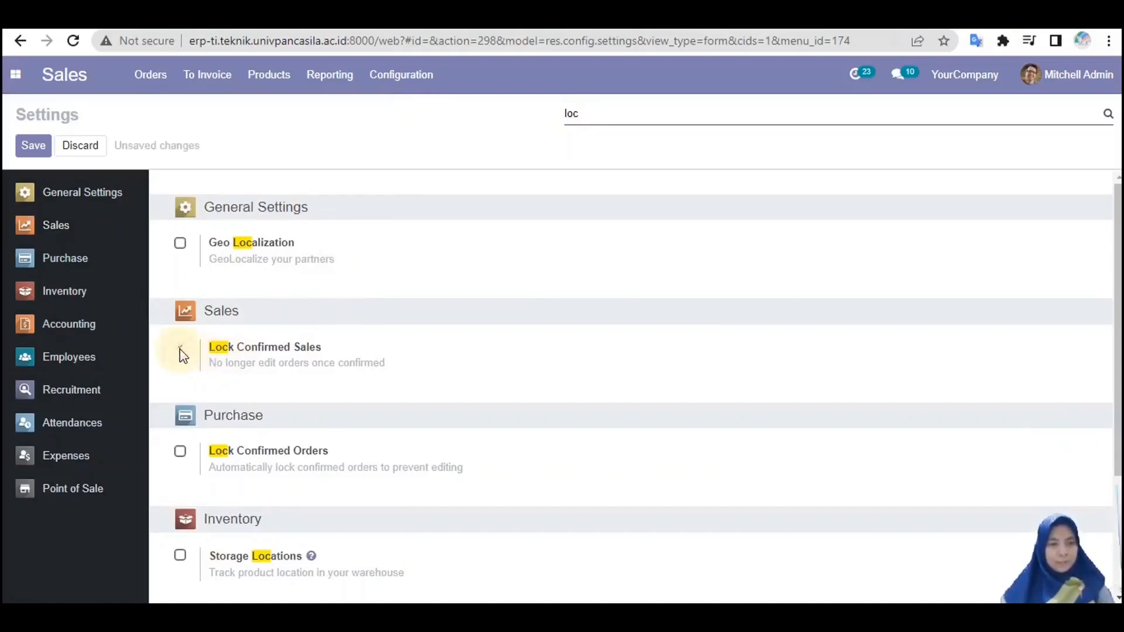
left_click(28, 153)
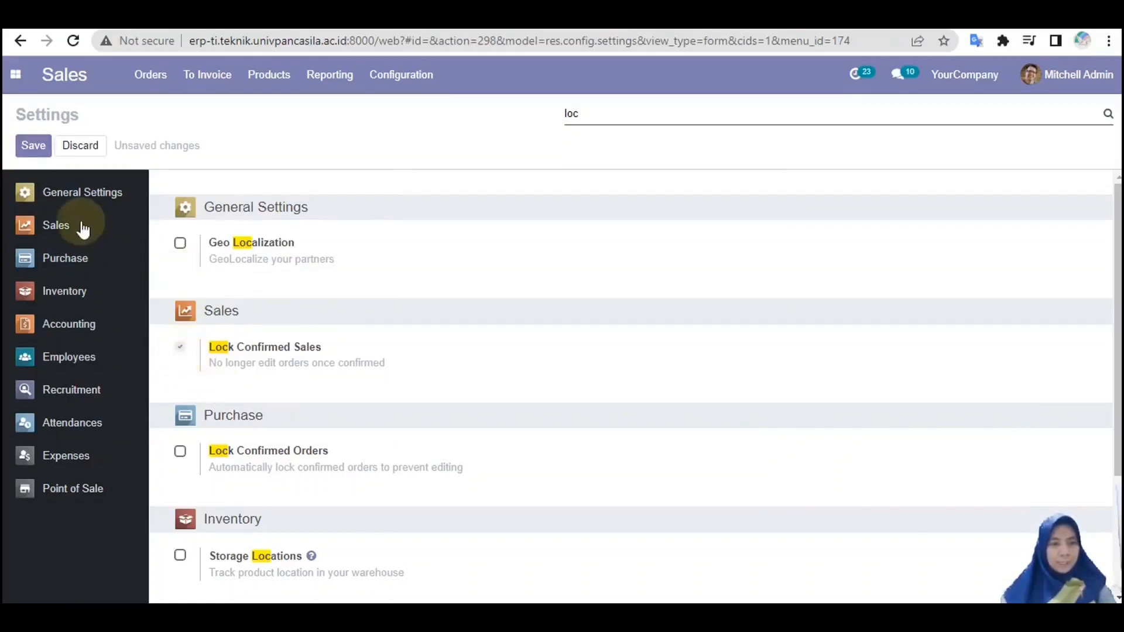
left_click(31, 148)
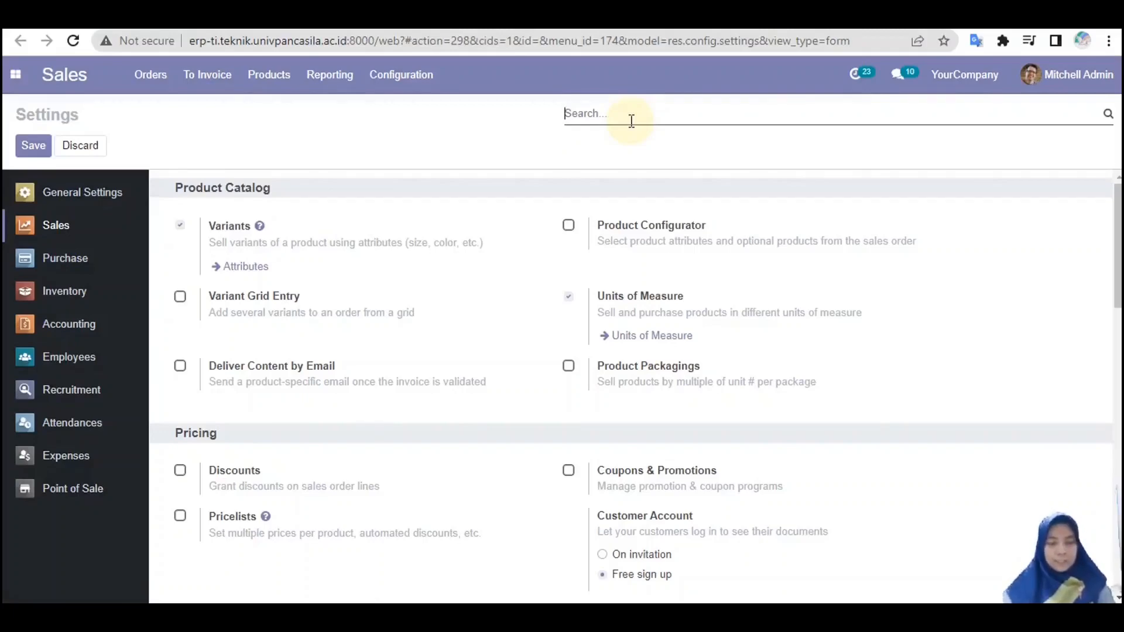
Step: Find the Customer Addresses option in the Sales settings, enable it and save
type("add")
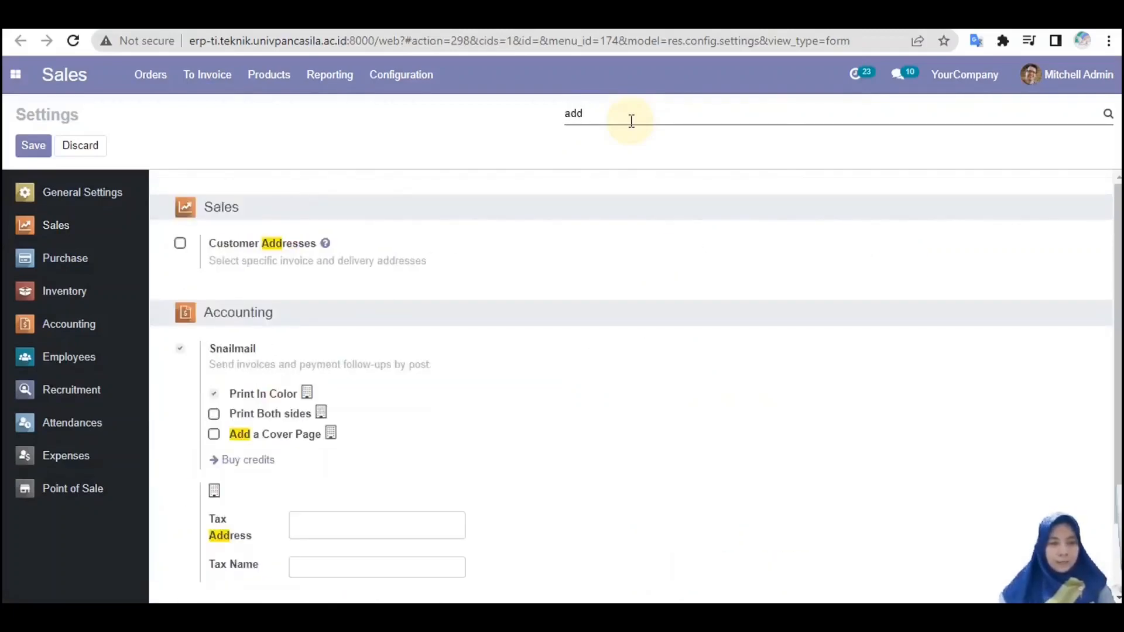
left_click(183, 244)
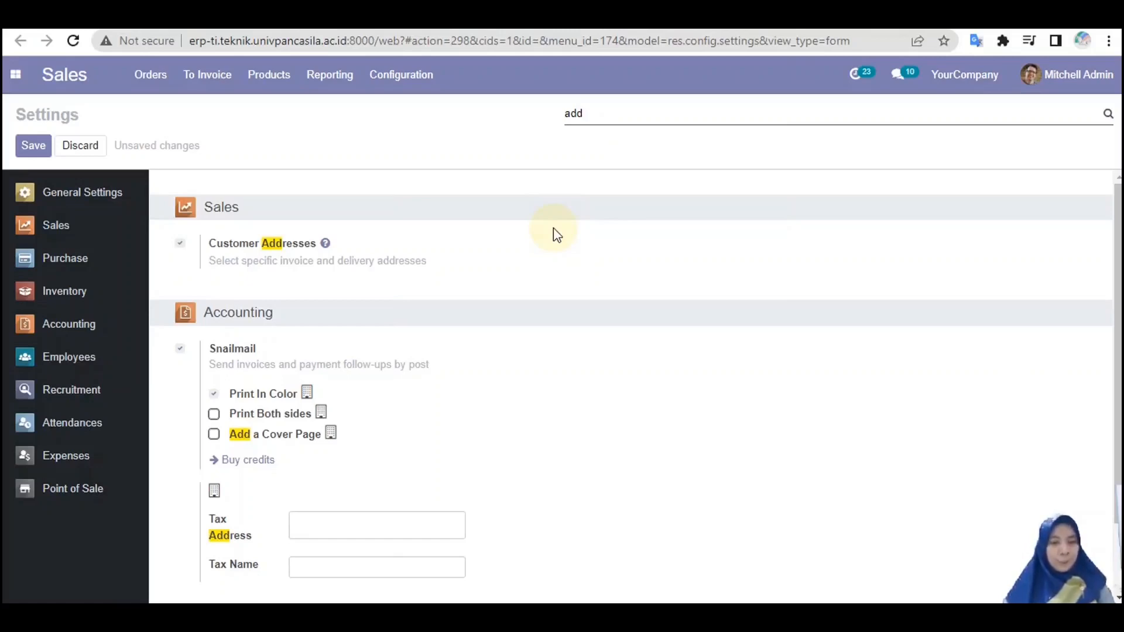
left_click(41, 147)
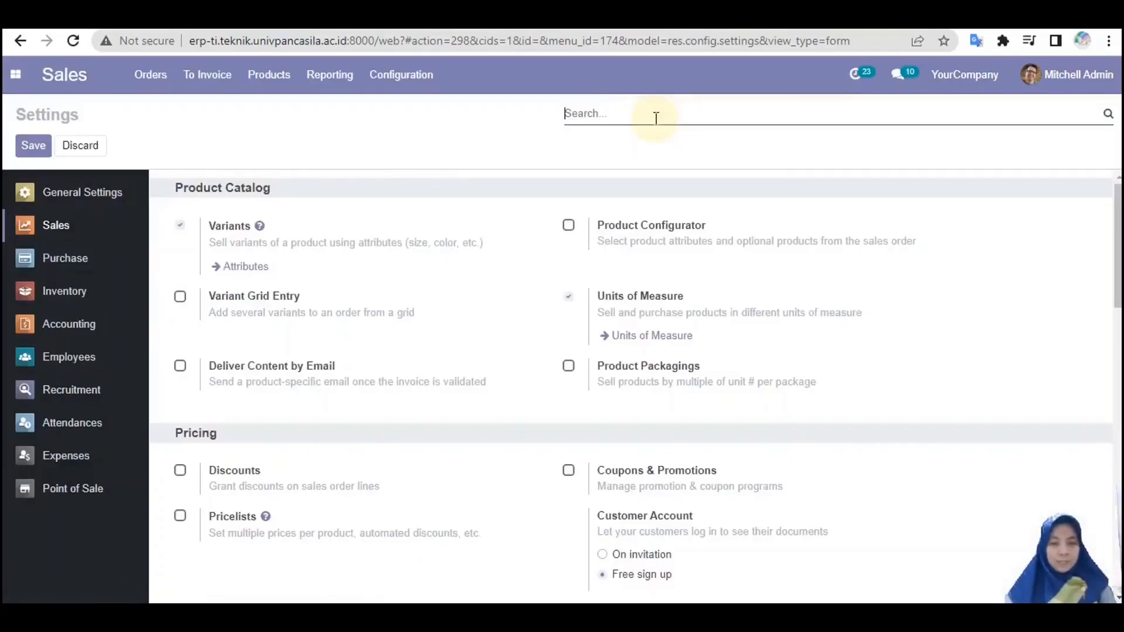
Step: Search the settings for "uni" to check the Units of Measure option, and clear the search
type("uni")
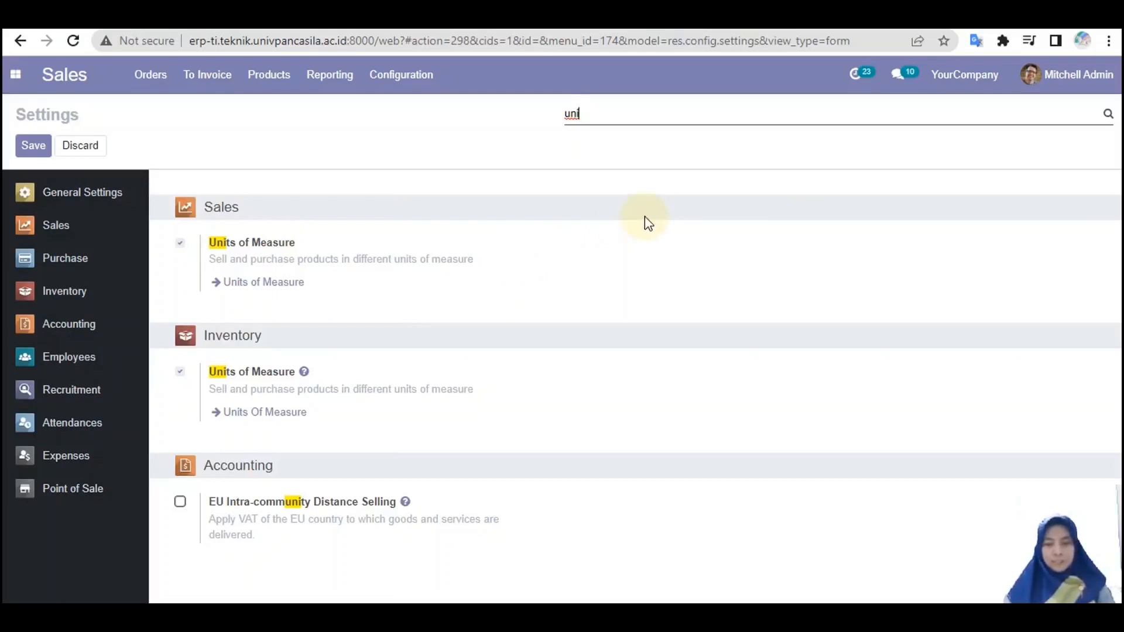
key("BackSpace")
key("BackSpace")
key("BackSpace")
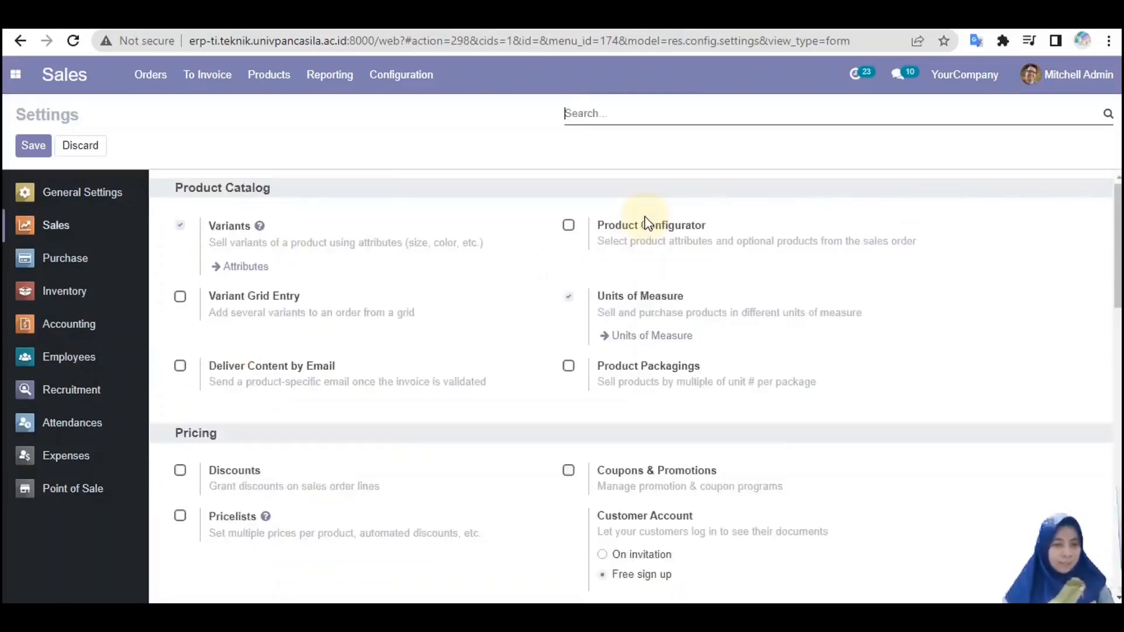
Step: Search the settings for "pac", enable Product Packagings for Sales, and clear the search
type("pac")
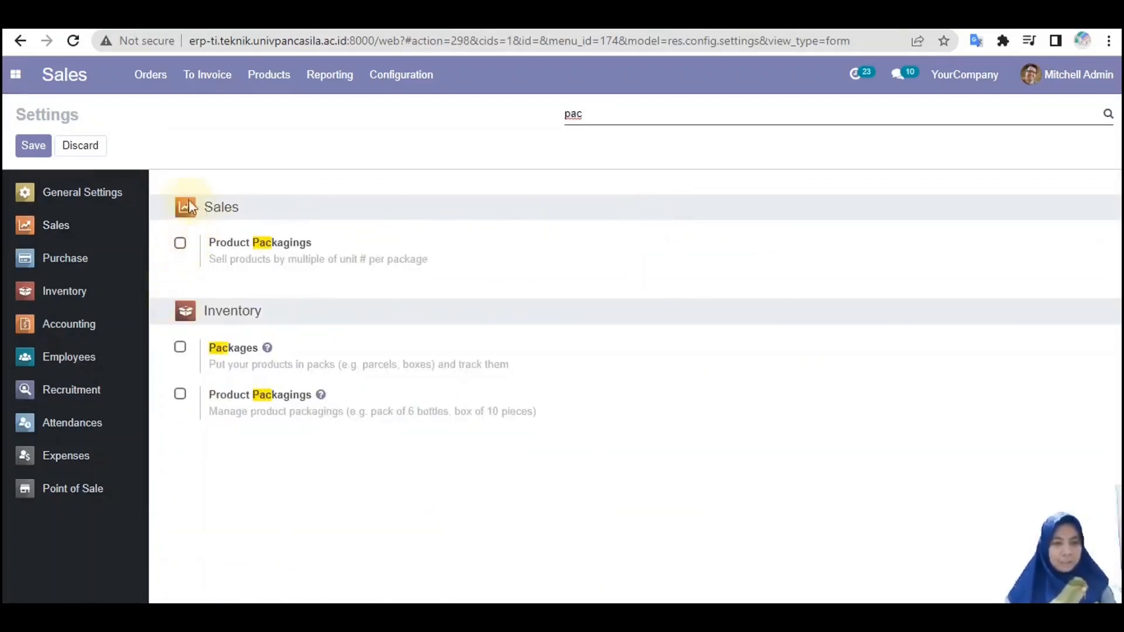
left_click(181, 243)
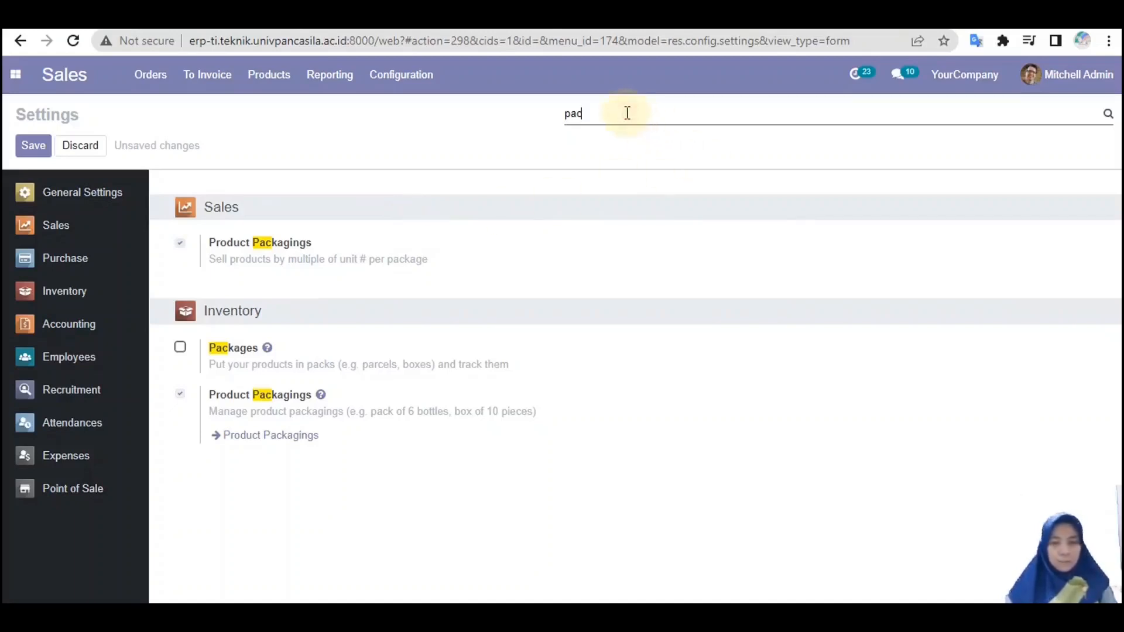
key("BackSpace")
key("BackSpace")
key("BackSpace")
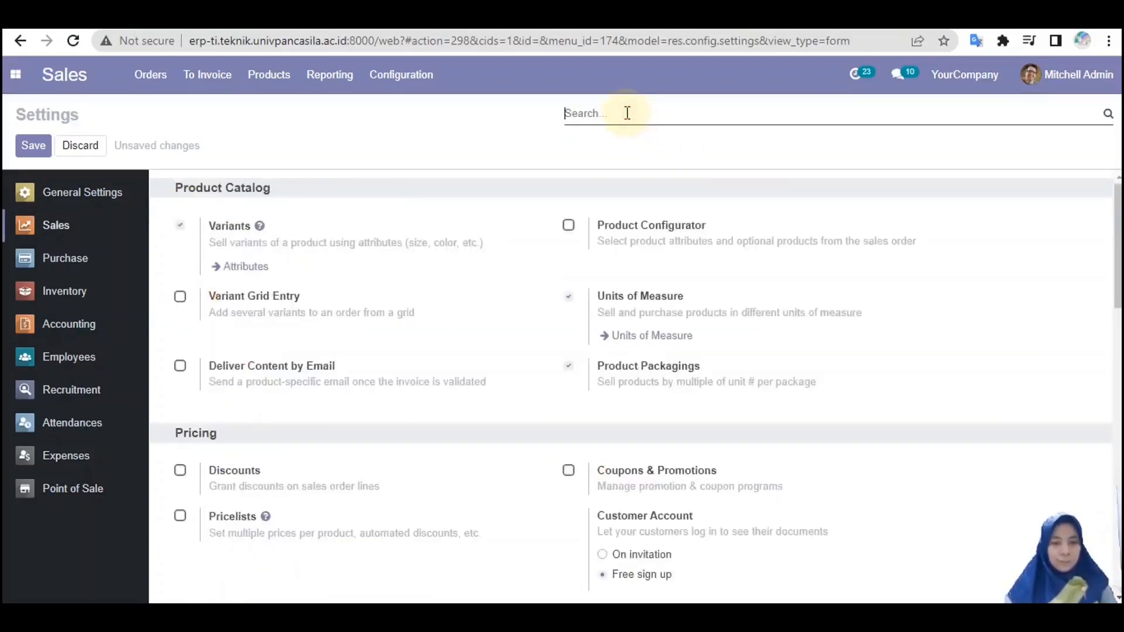
Step: Search the settings for "war" and enable Sale Warnings in the Sales section
type("wa")
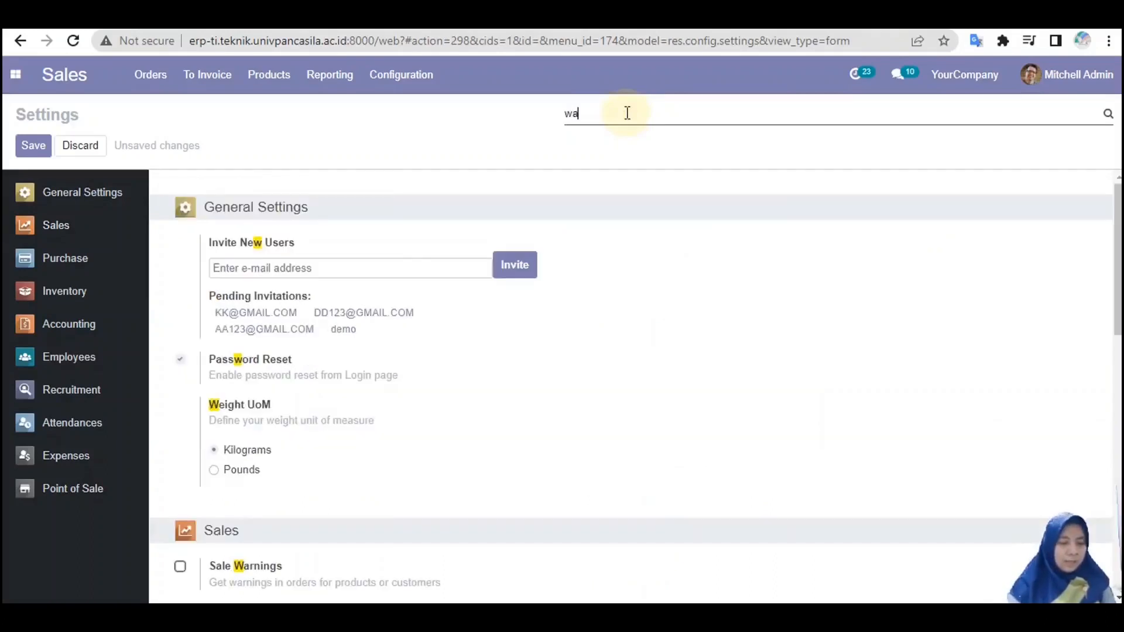
type("r")
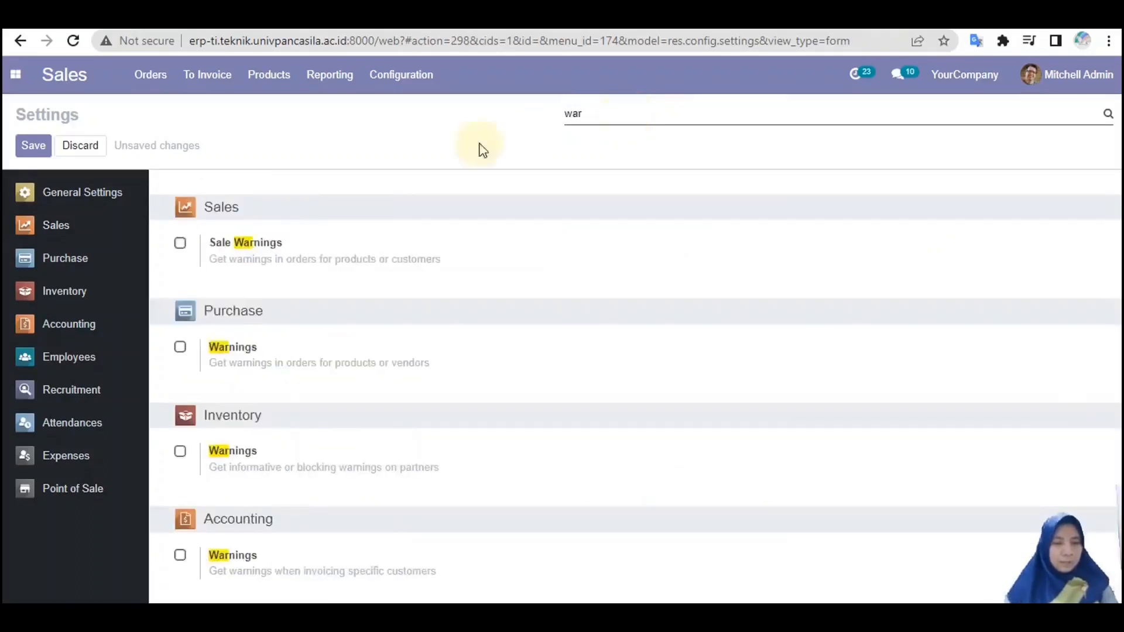
left_click(182, 245)
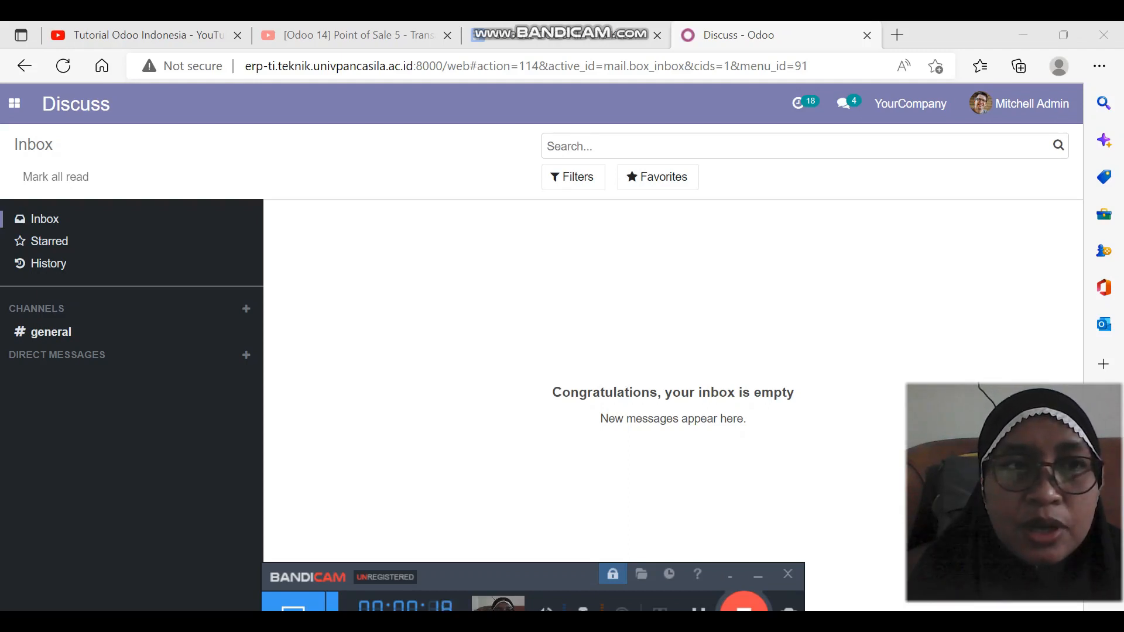
Step: Switch to the Point of Sale module and save the new PoS product category OBAT BEBAS
left_click(14, 104)
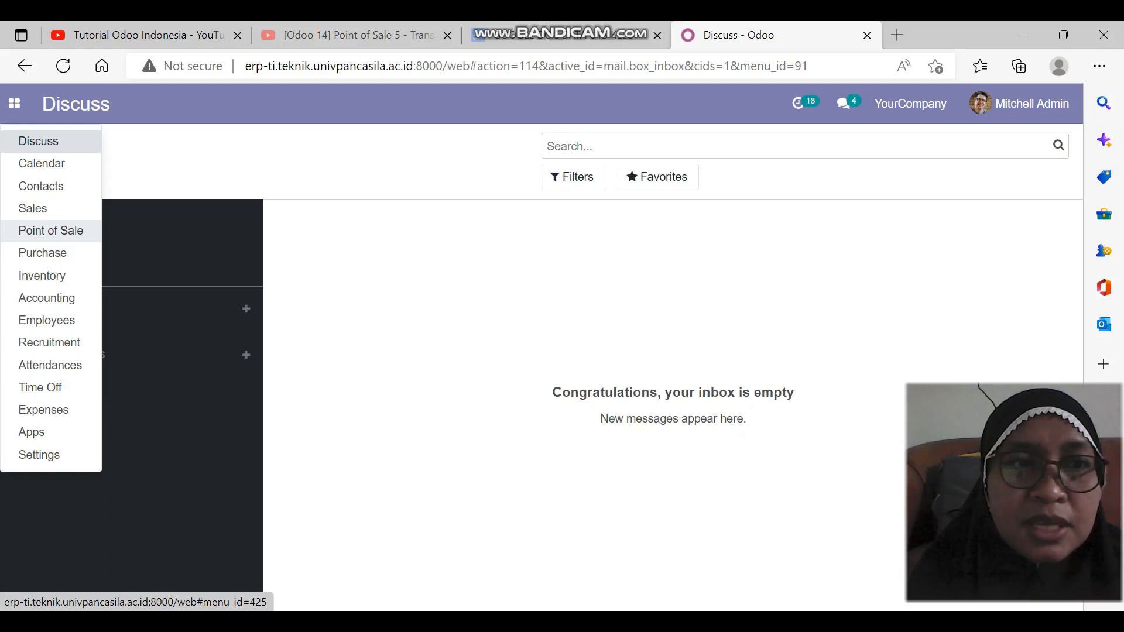
left_click(51, 230)
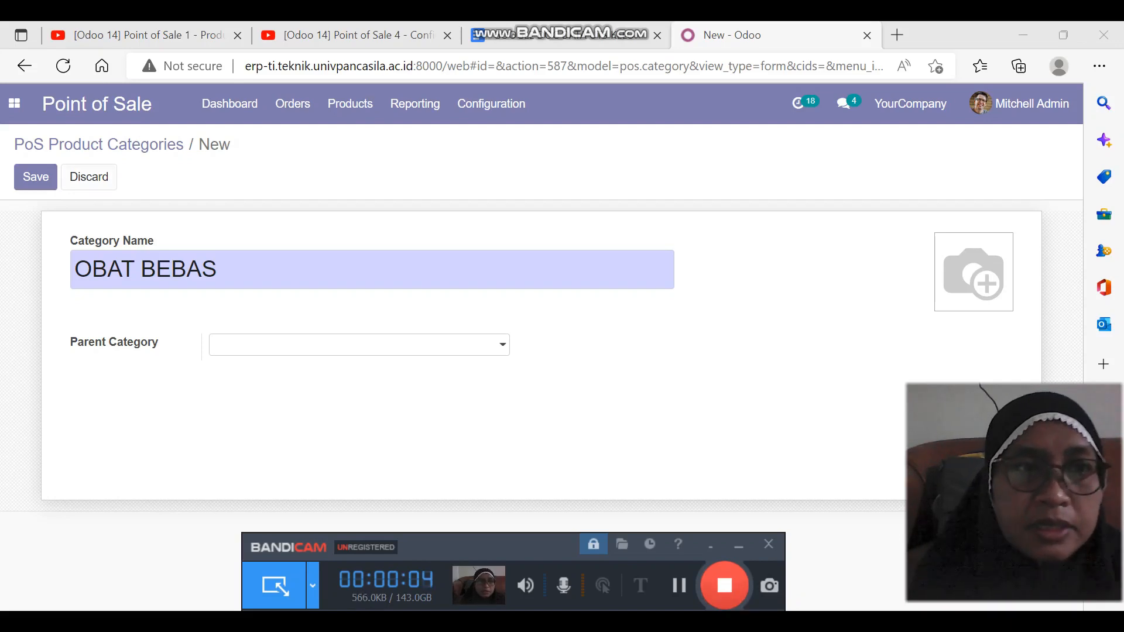
left_click(36, 177)
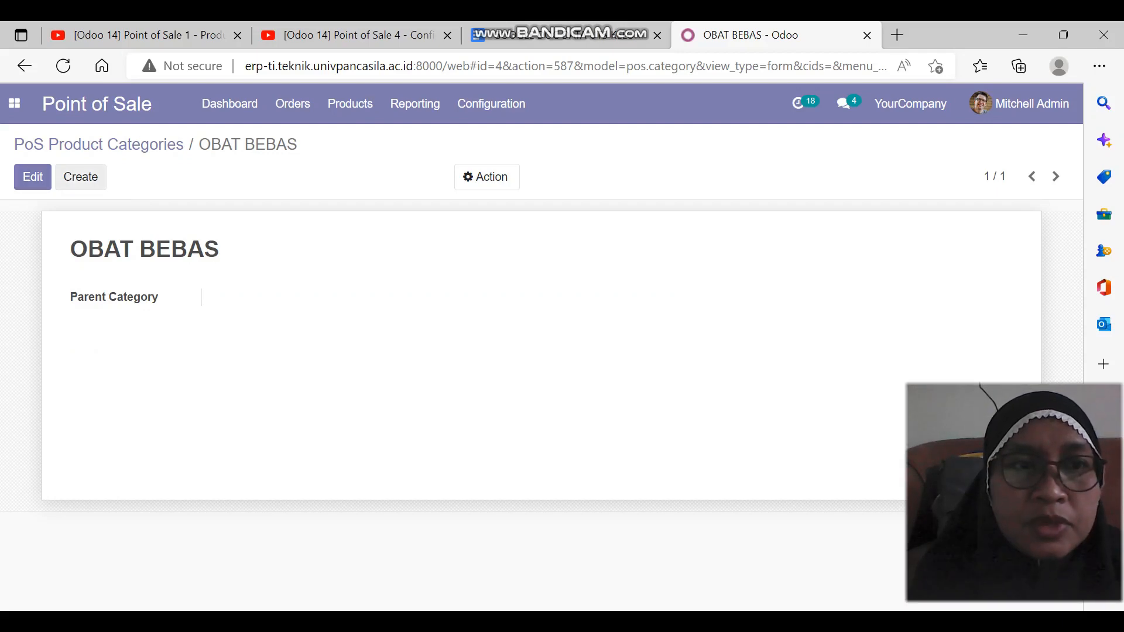
Step: Create and save a PoS product category named OBAT KERAS without a parent category
left_click(80, 177)
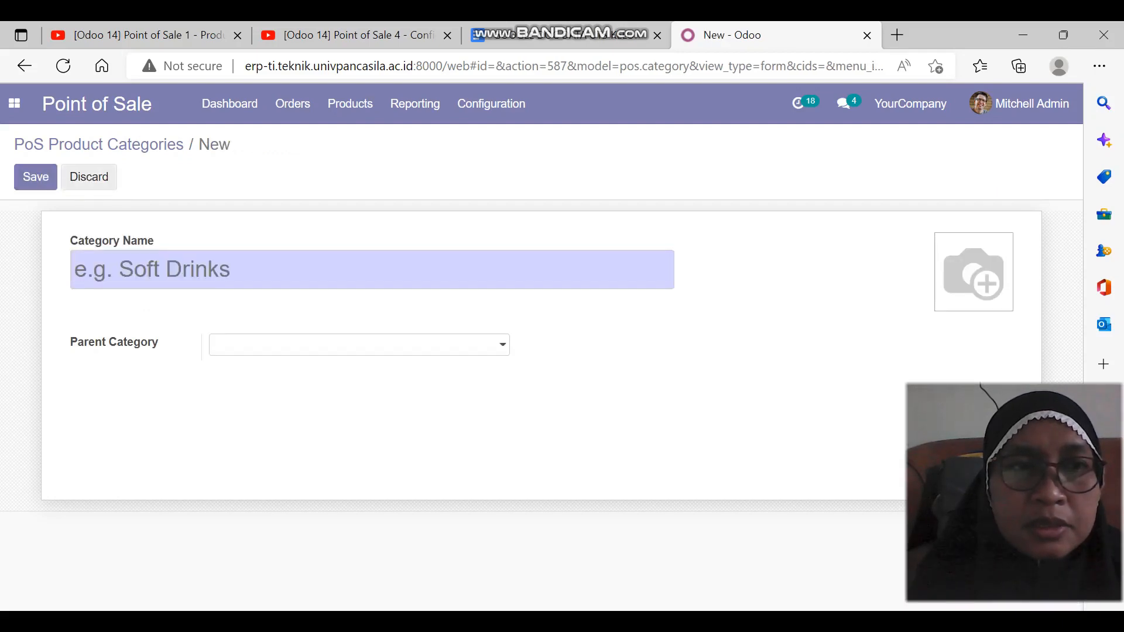
type("OBAT")
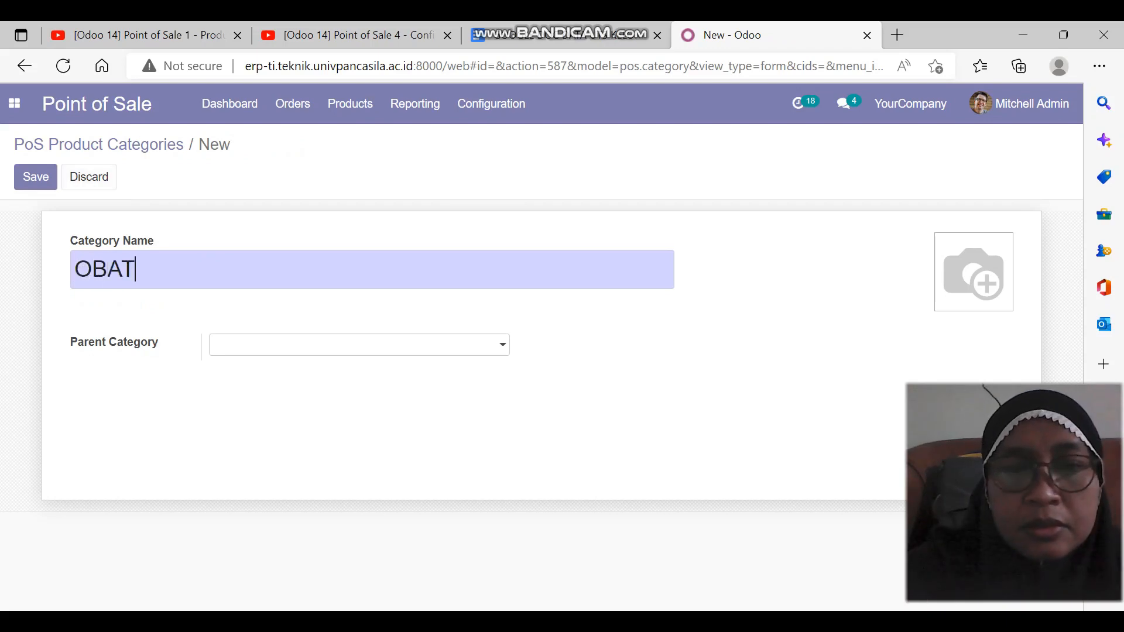
type(" KERAS")
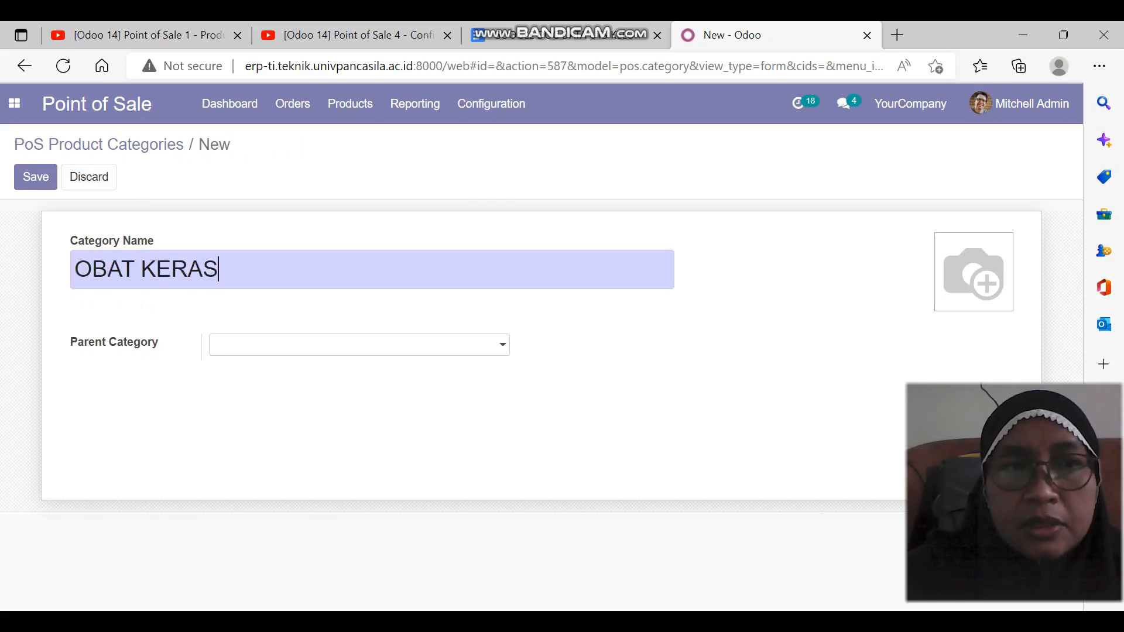
key("alt+s")
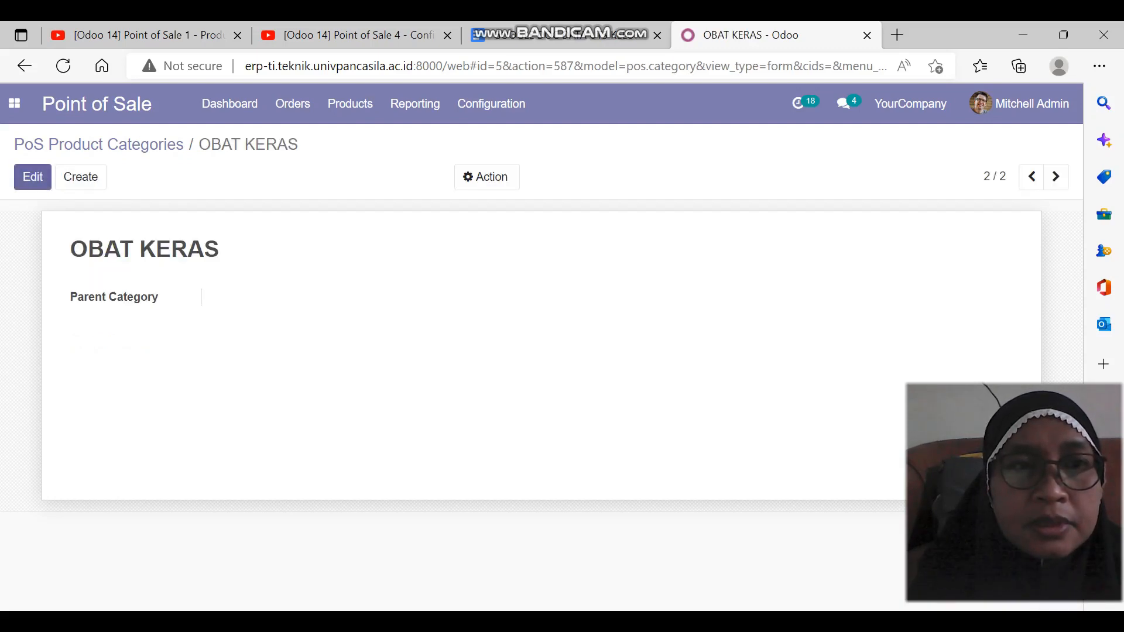
Step: Create and save a PoS product category named SUPPLEMENT DAN VITAMIN without a parent category
key("alt+c")
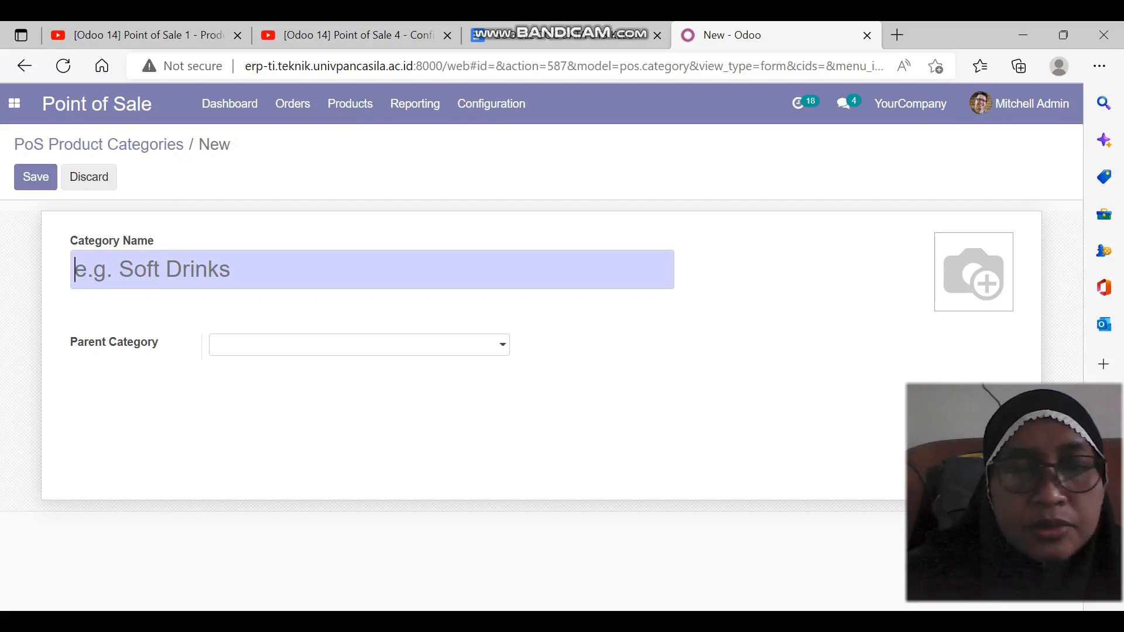
type("SUPP")
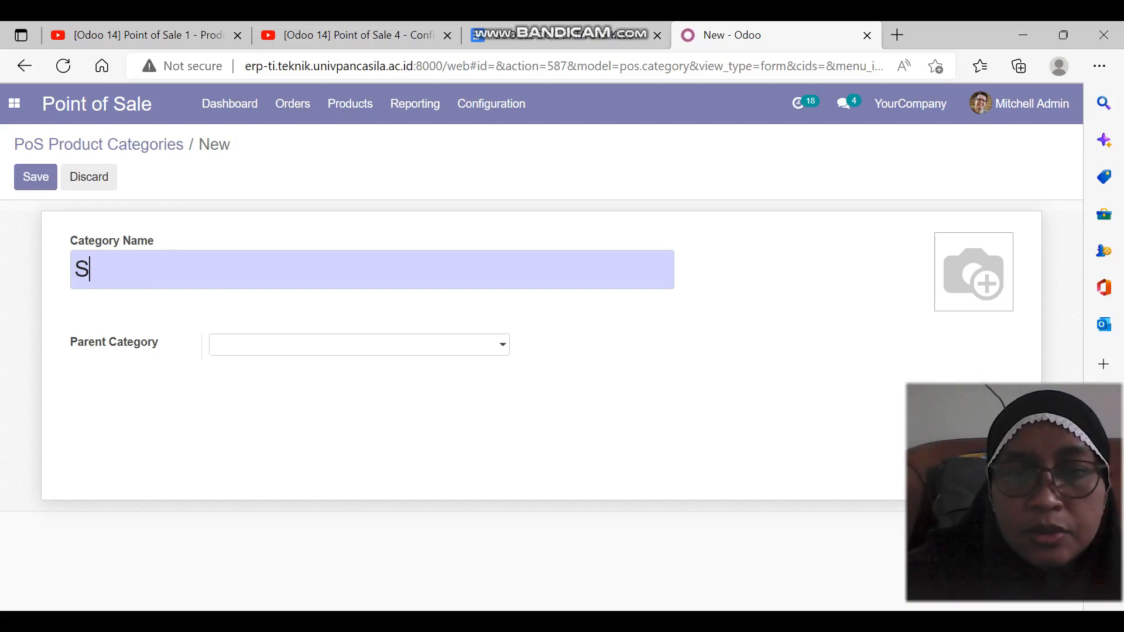
type("MEN")
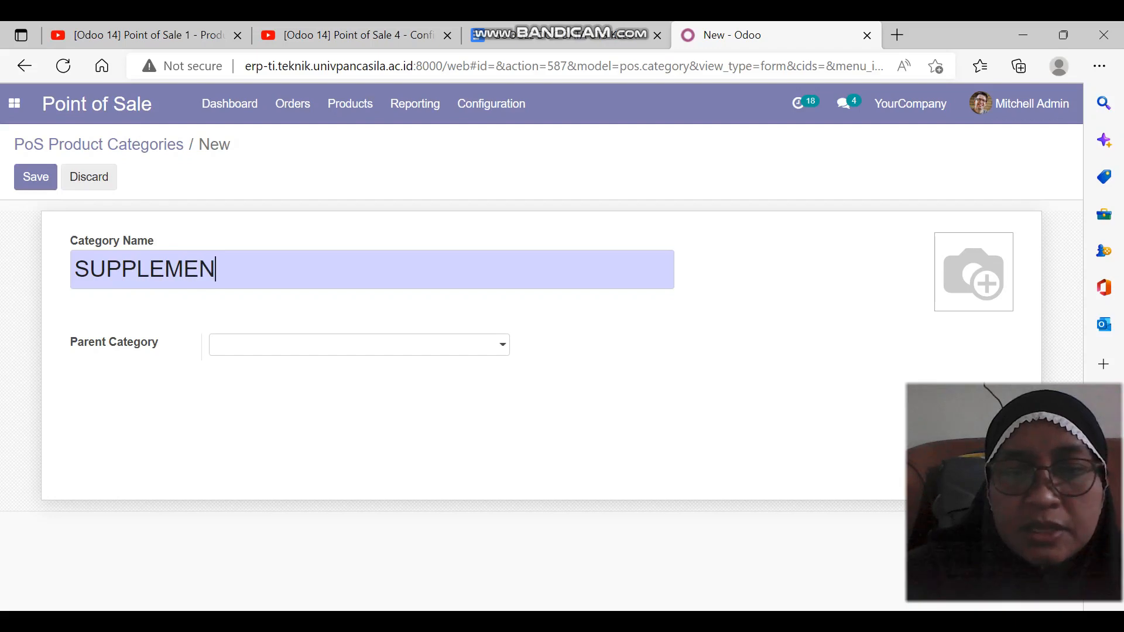
type("T DAN VITAMIN")
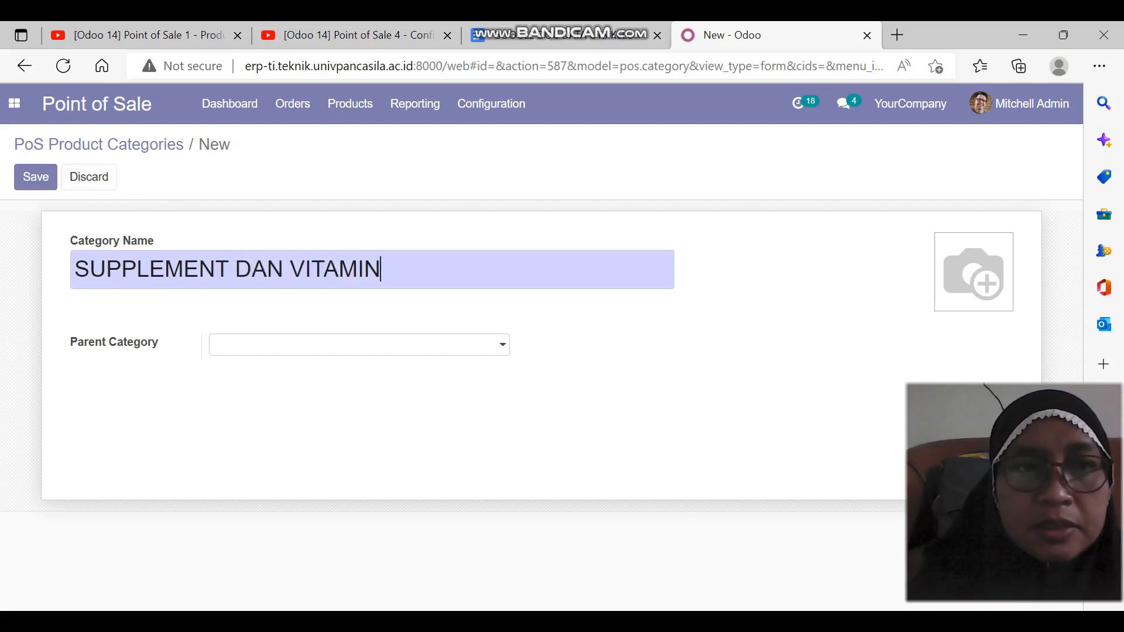
left_click(35, 177)
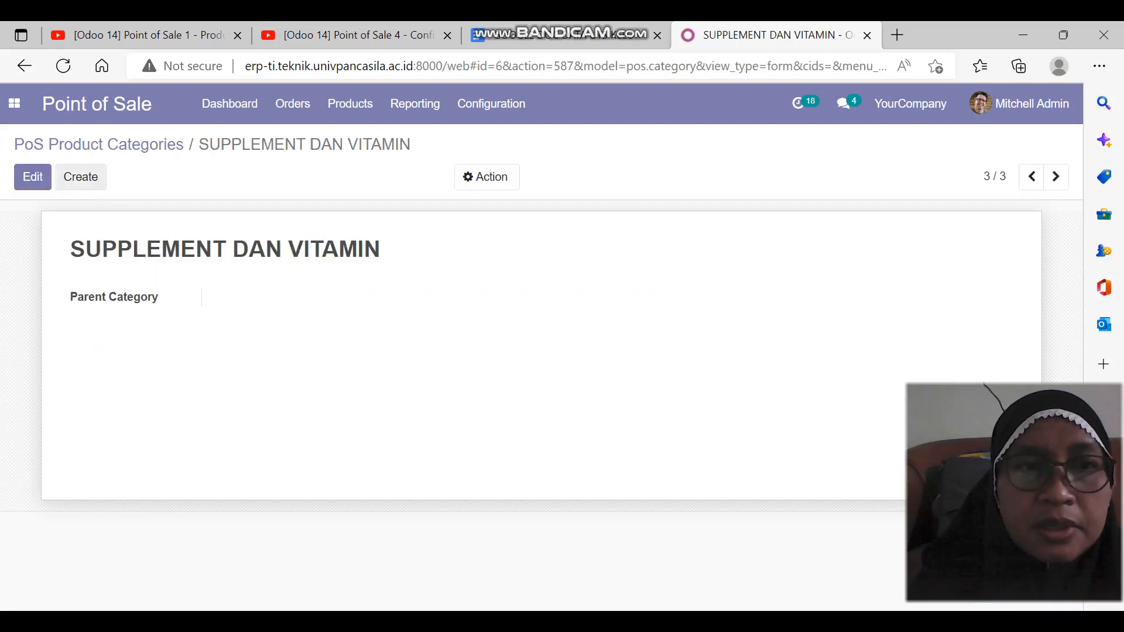
Step: Create and save a PoS product category named ALAT KESEHATAN without a parent category
left_click(80, 176)
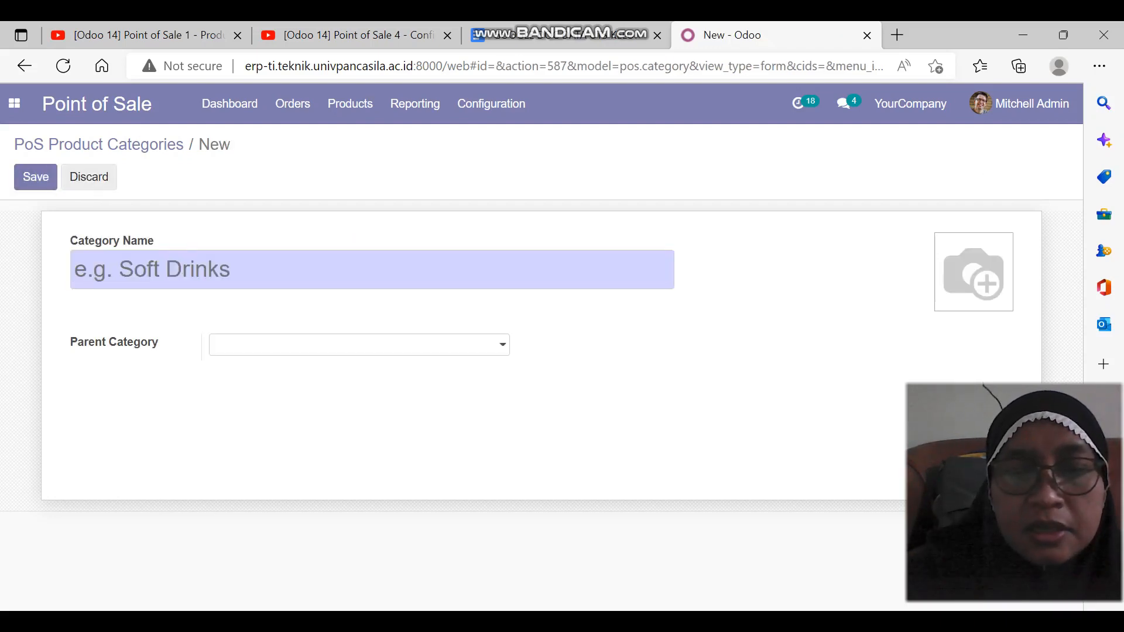
type("ALAT KES")
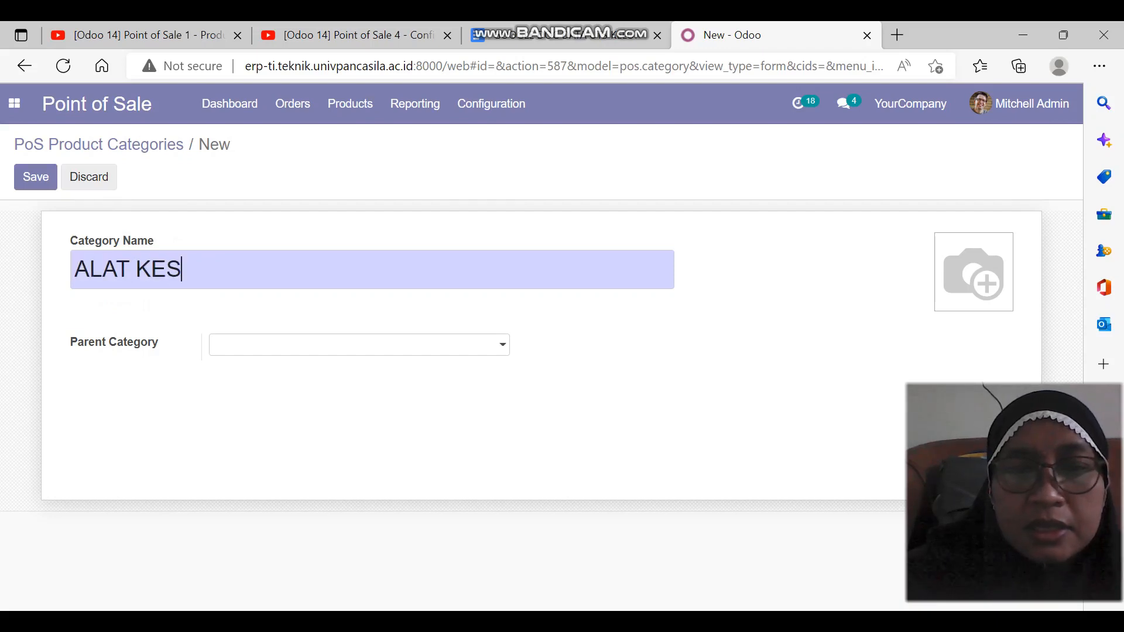
type("EHATAN")
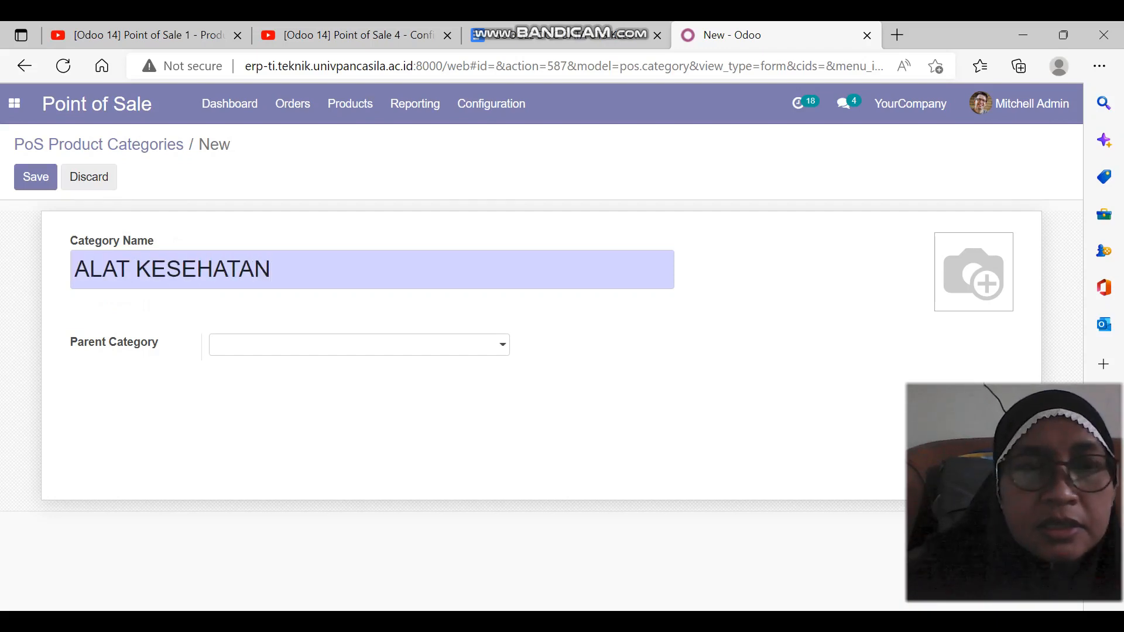
key("alt+s")
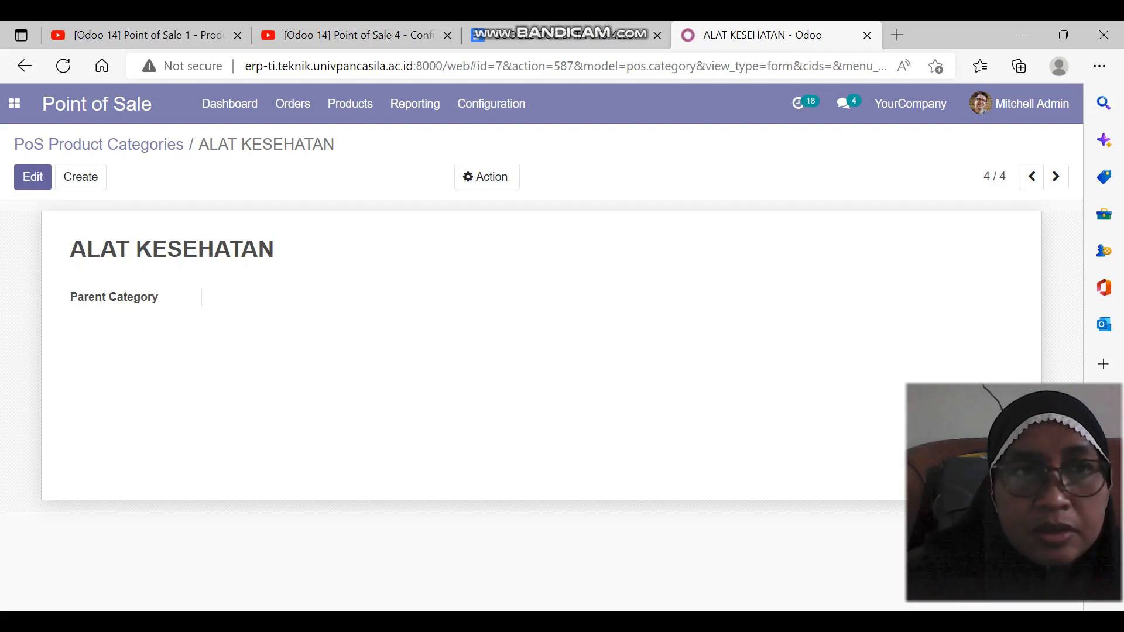
Step: Create and save a PoS product category named PRODUK SUSU without a parent category
key("alt+c")
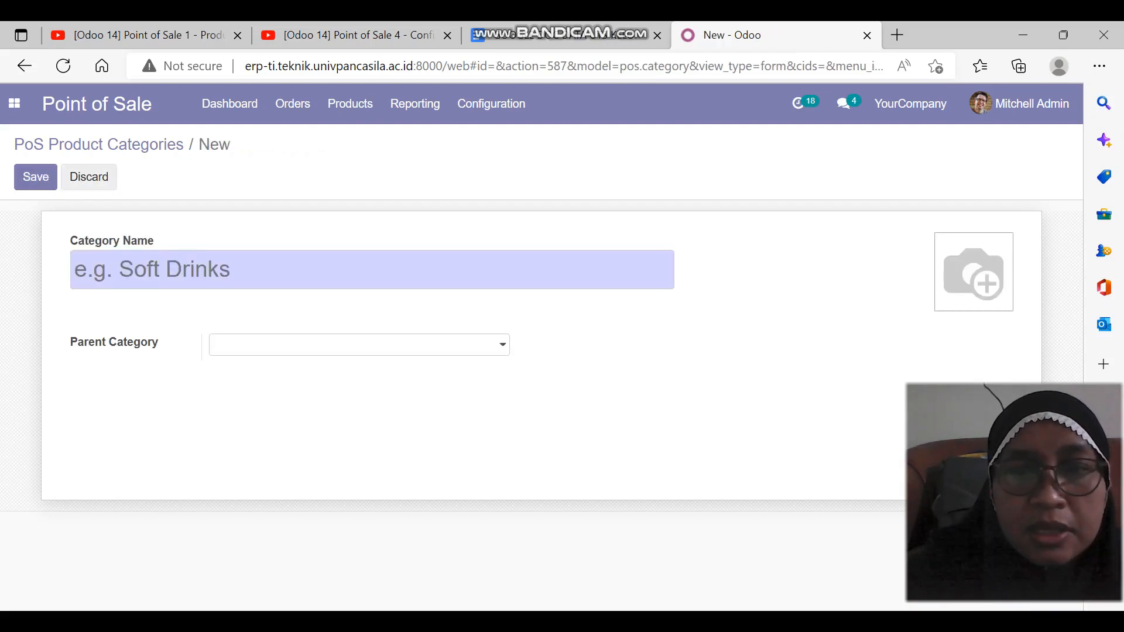
type("PRODUK")
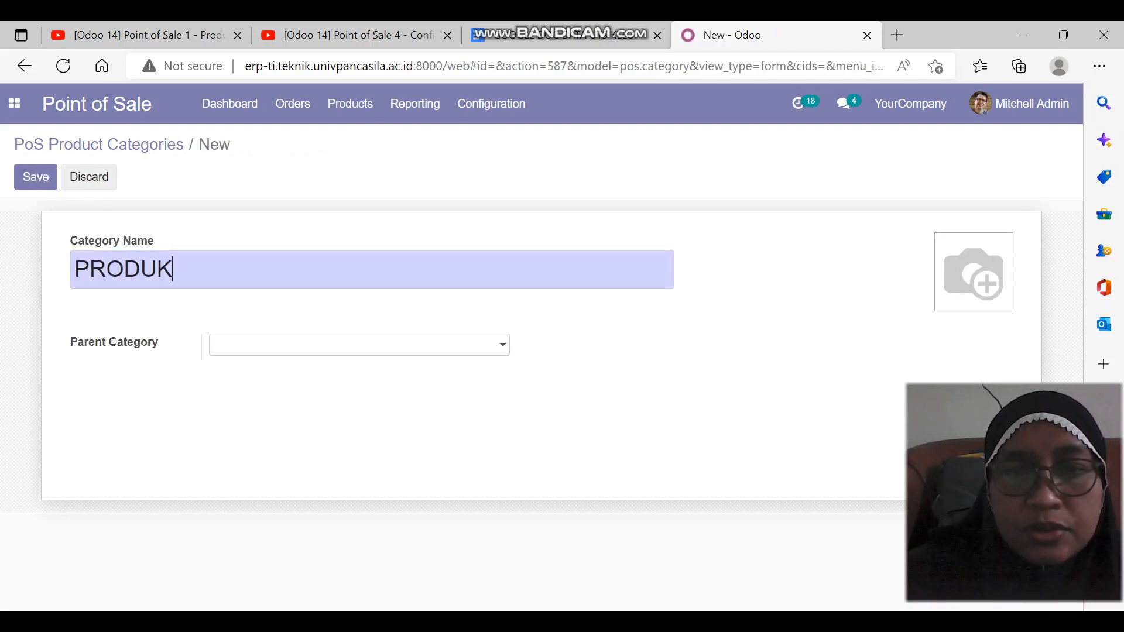
type(" SUSU")
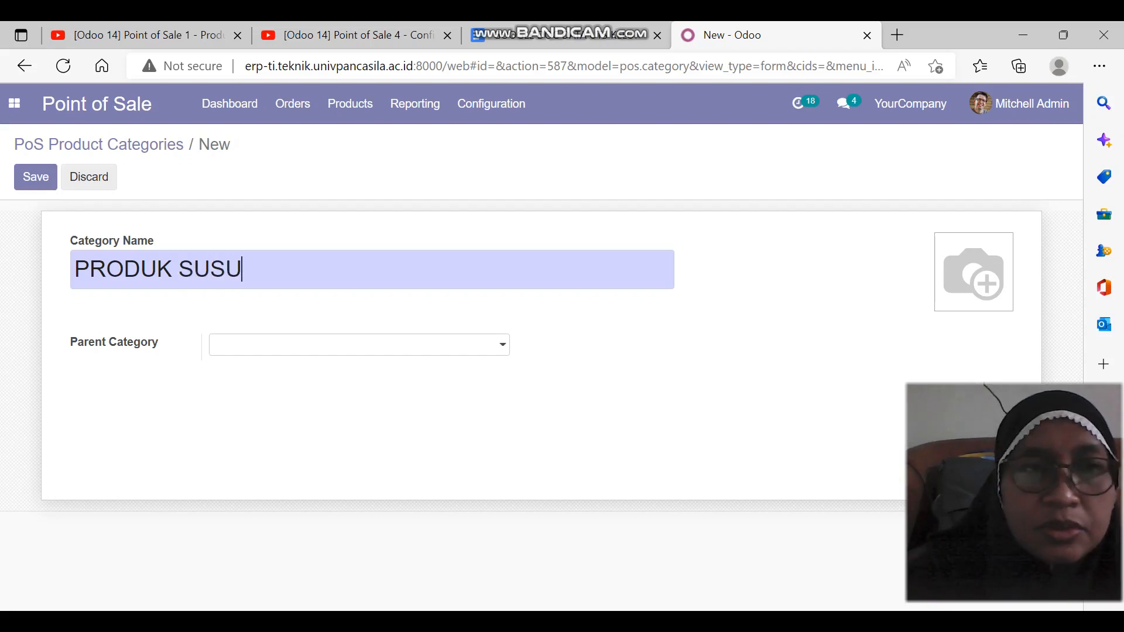
key("alt+s")
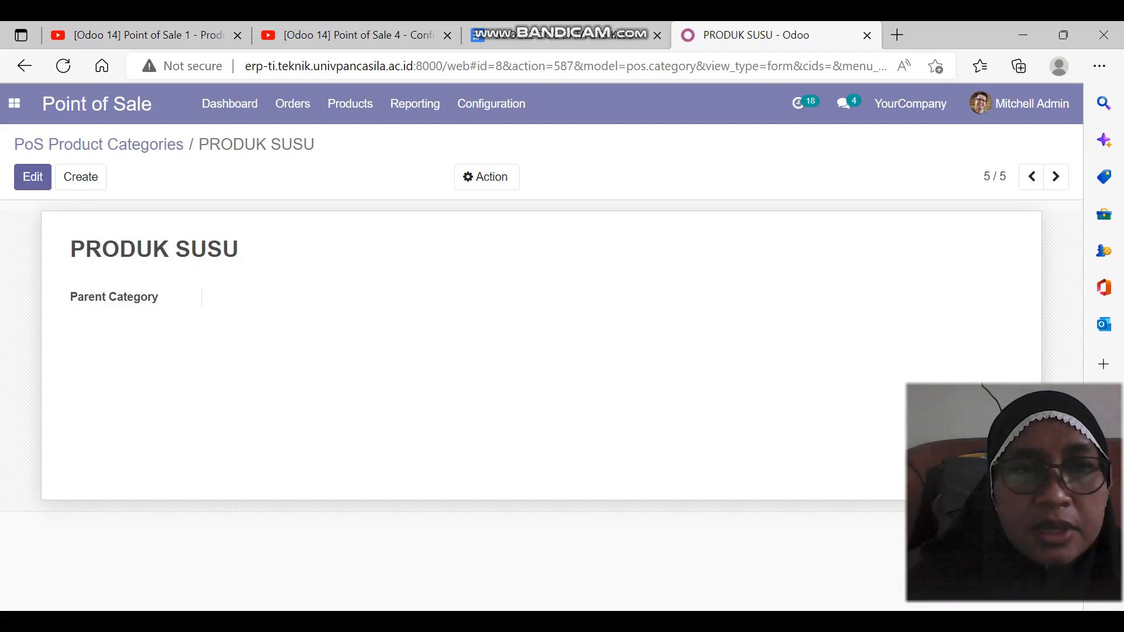
Step: Create and save a PoS product category named PRODUK LAIN LAIN, and return to the list of PoS product categories
left_click(80, 177)
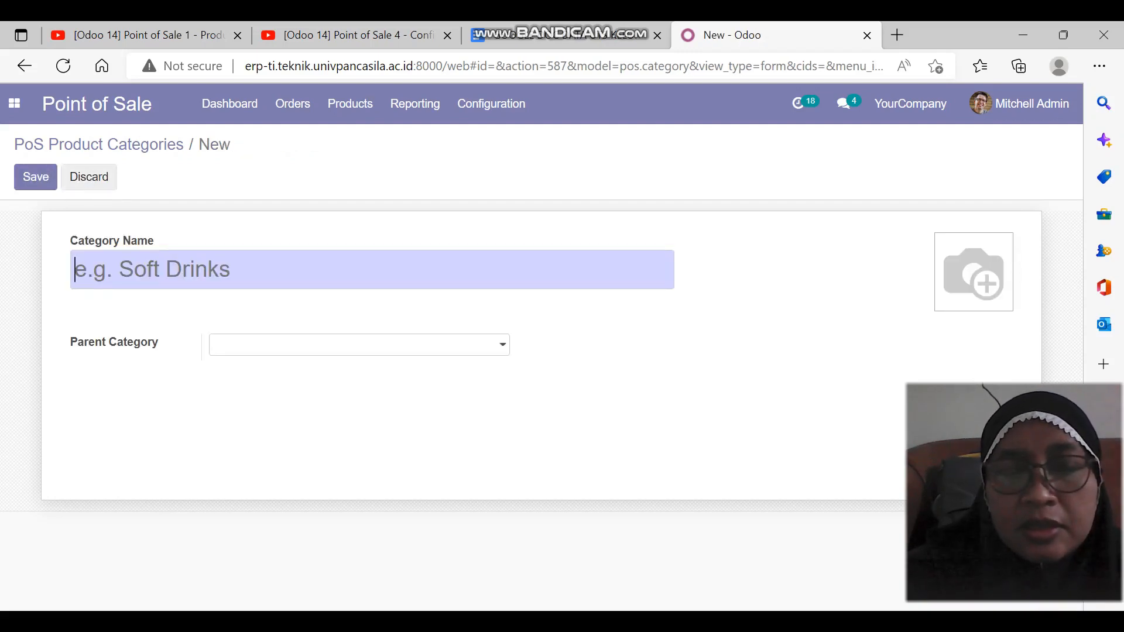
type("PRODUK")
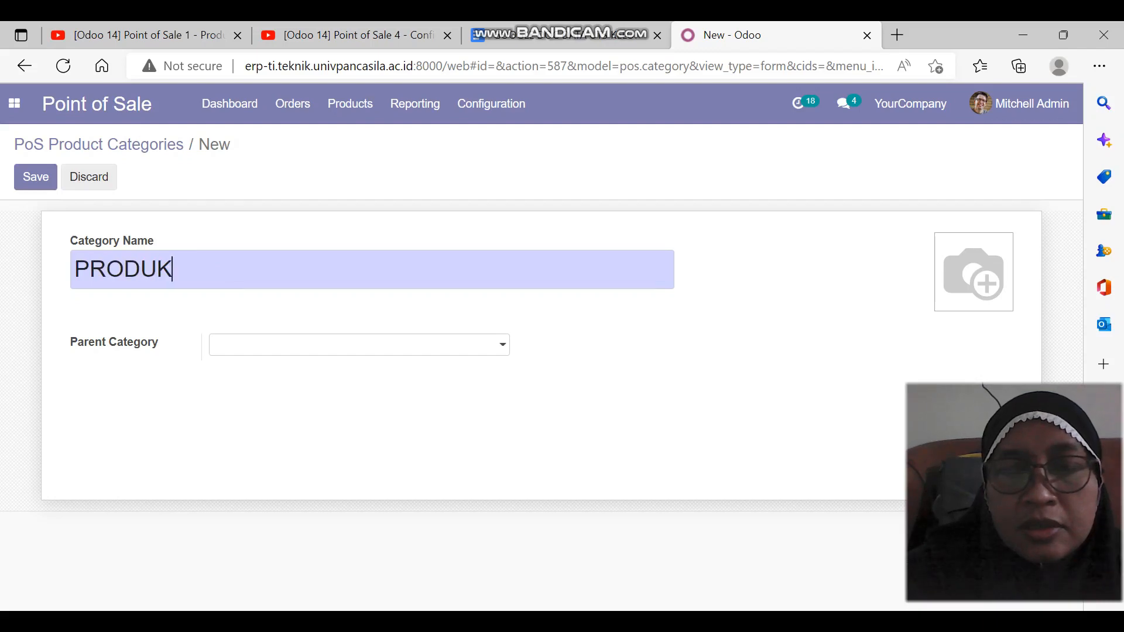
type(" LAIN L")
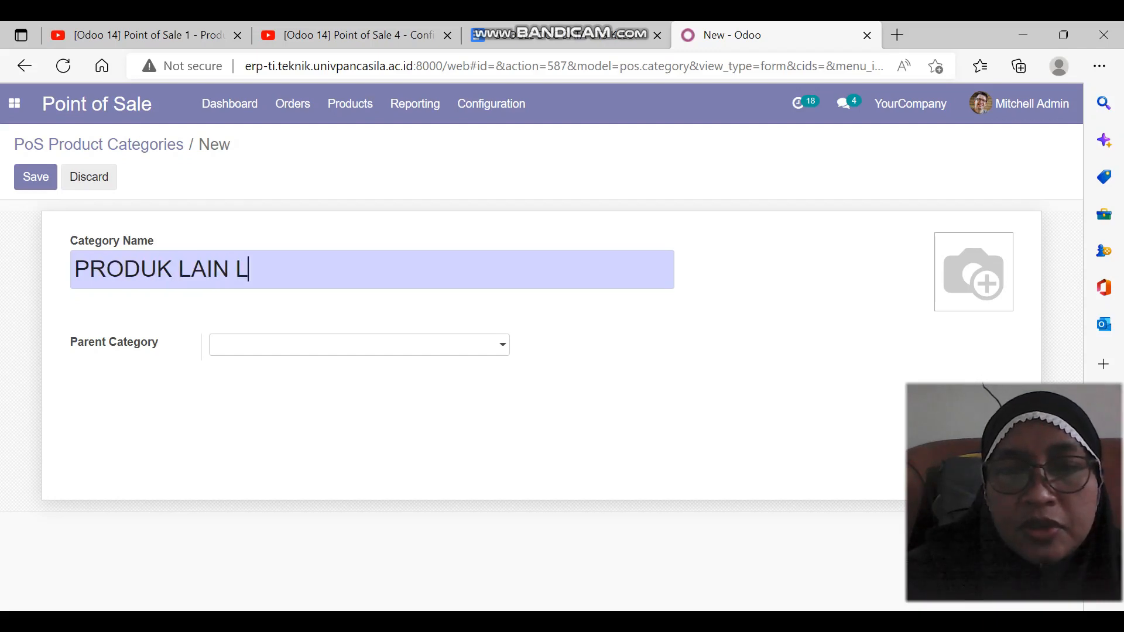
type("AIN")
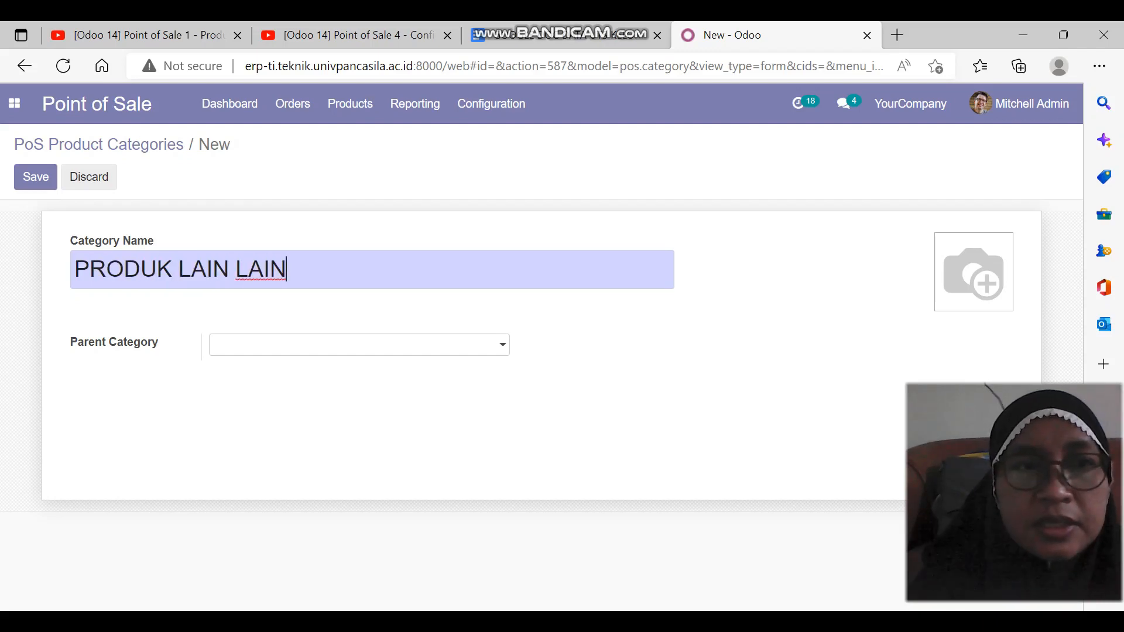
left_click(35, 176)
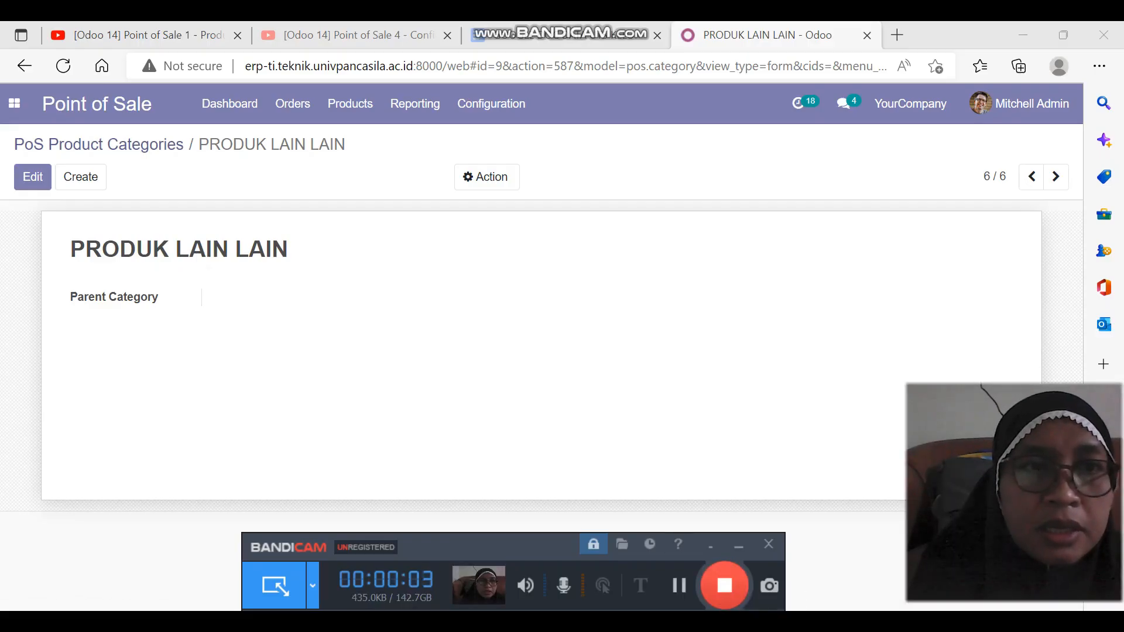
left_click(99, 144)
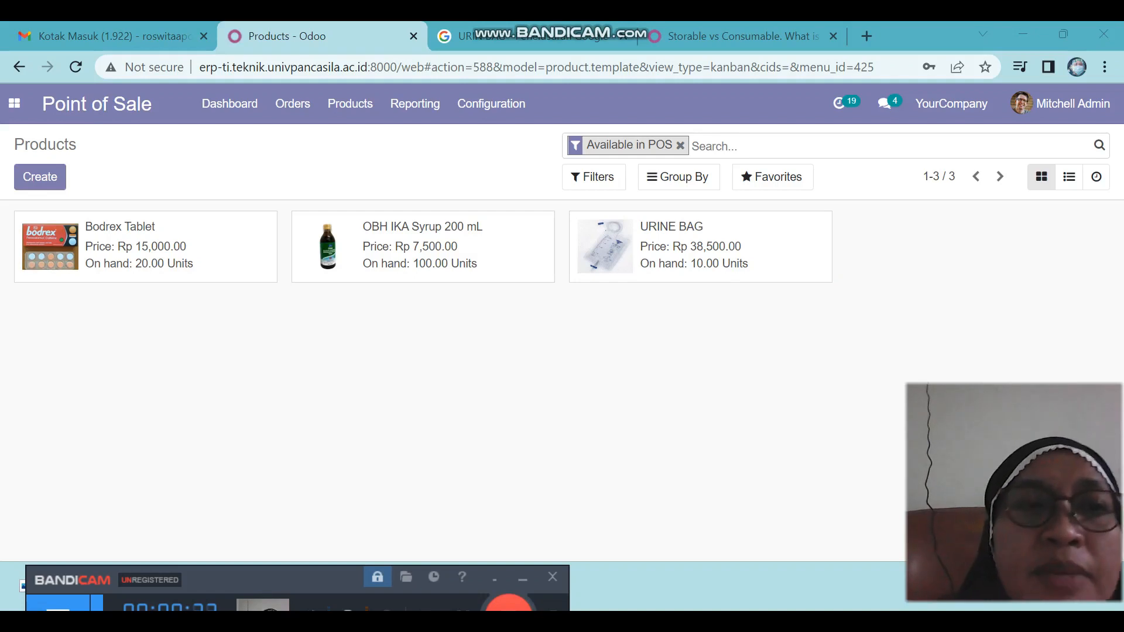
Step: Create a new product named CURLIV SYRUP and add the Curliv Syrup picture from the Desktop as its image
left_click(40, 177)
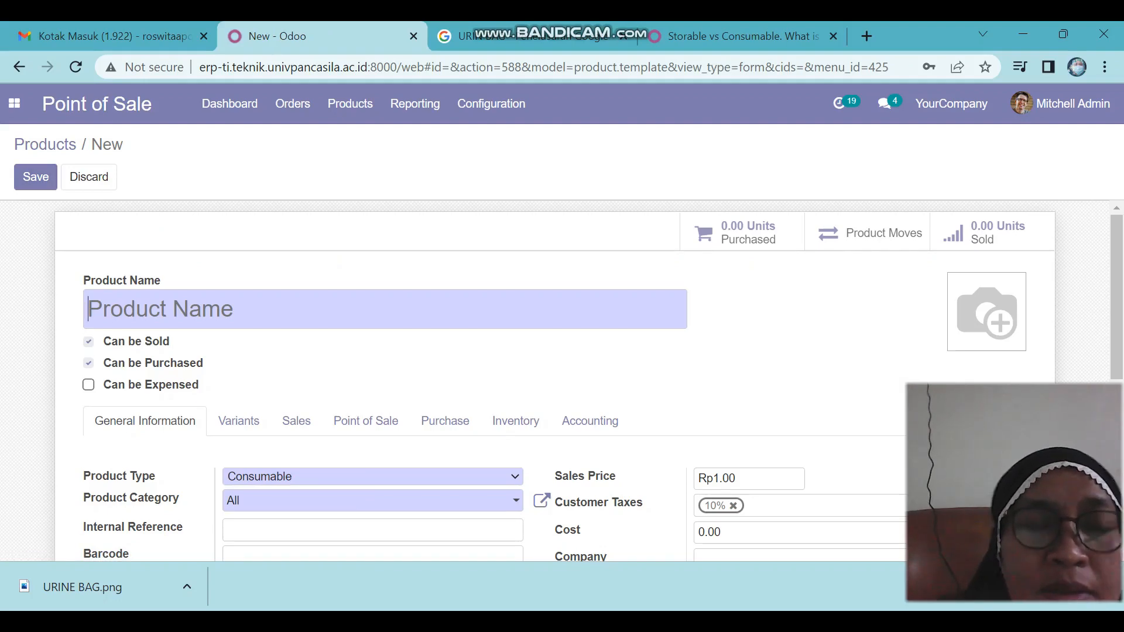
type("CURLIV SYRUP")
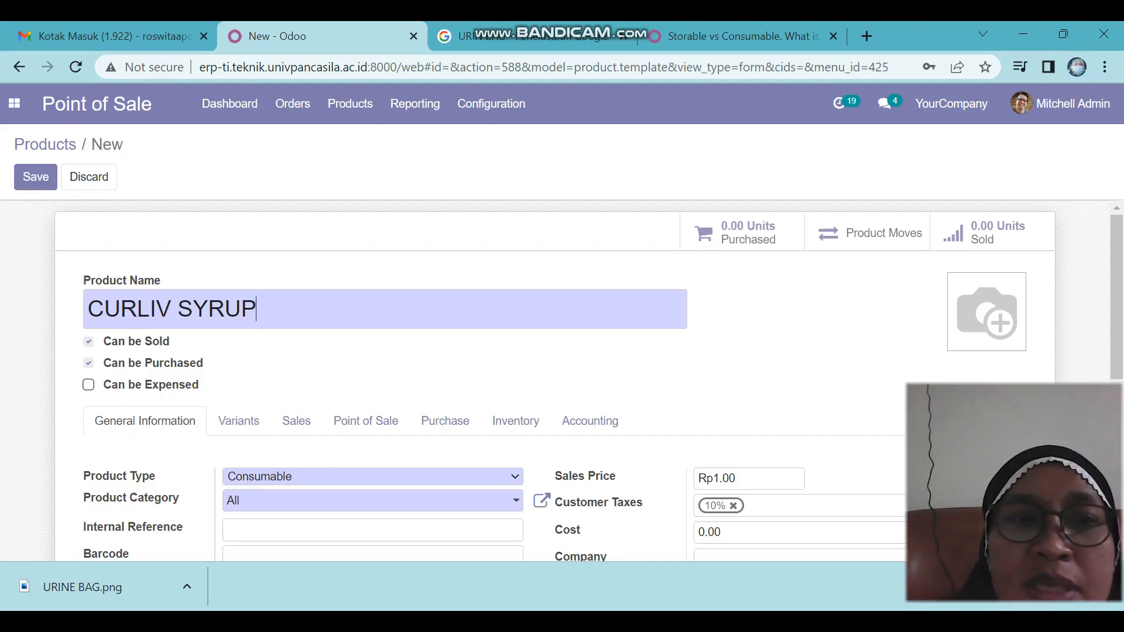
mouse_move(987, 312)
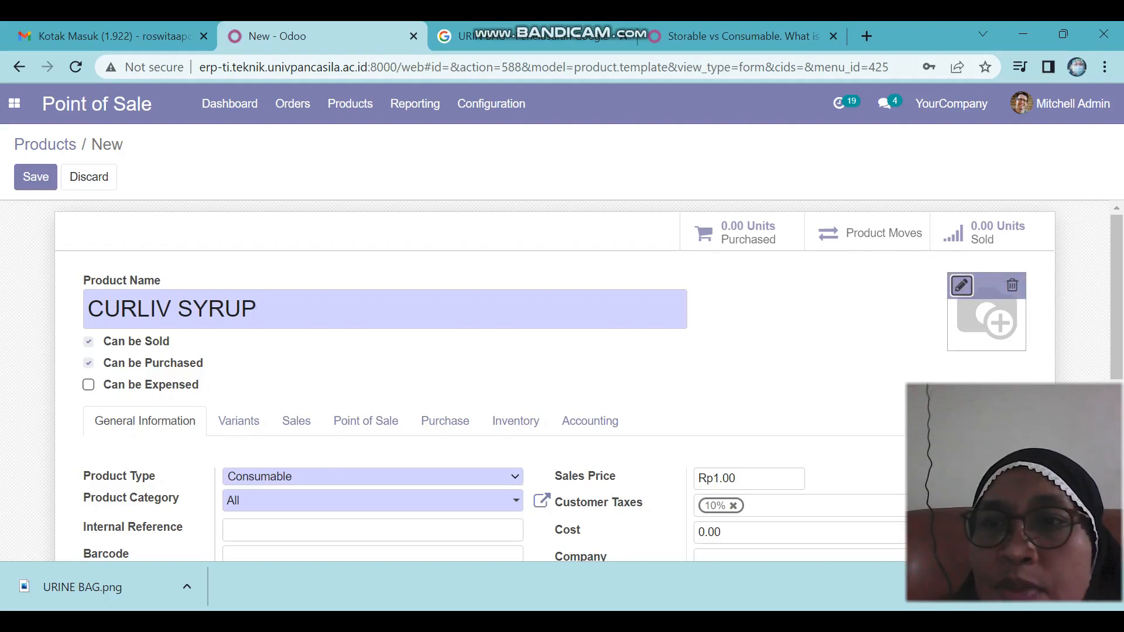
left_click(961, 285)
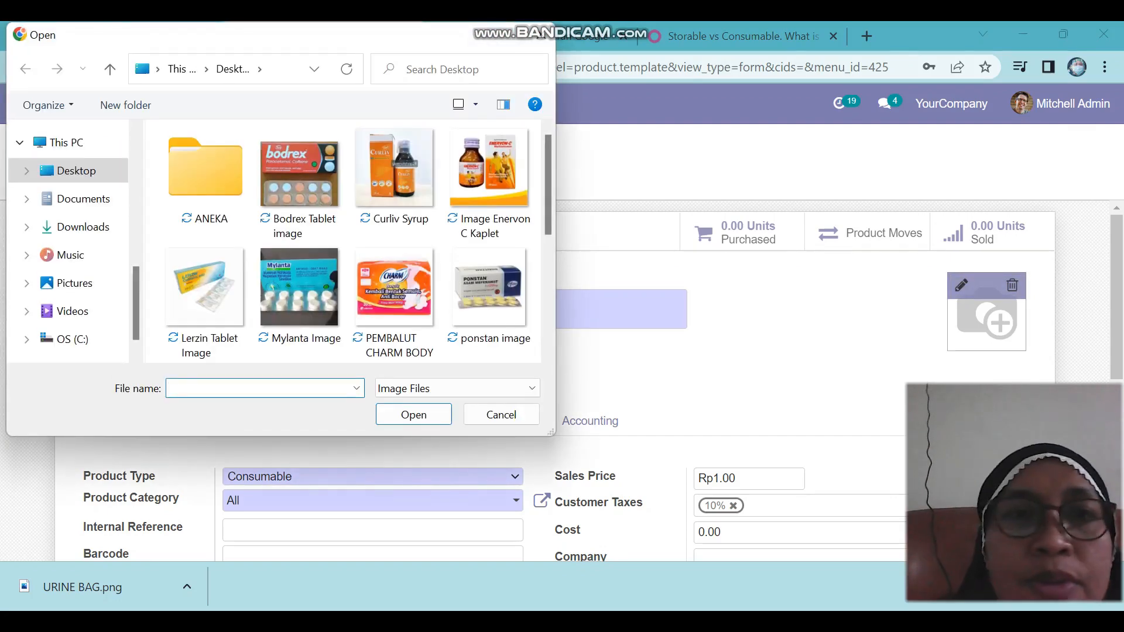
left_click(394, 176)
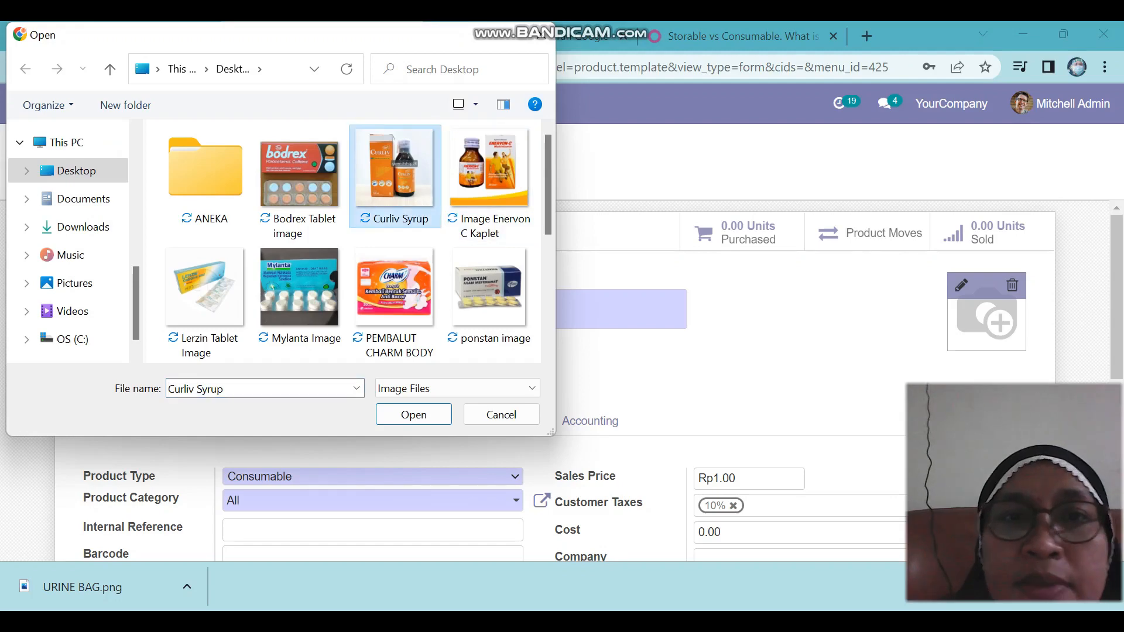
left_click(414, 415)
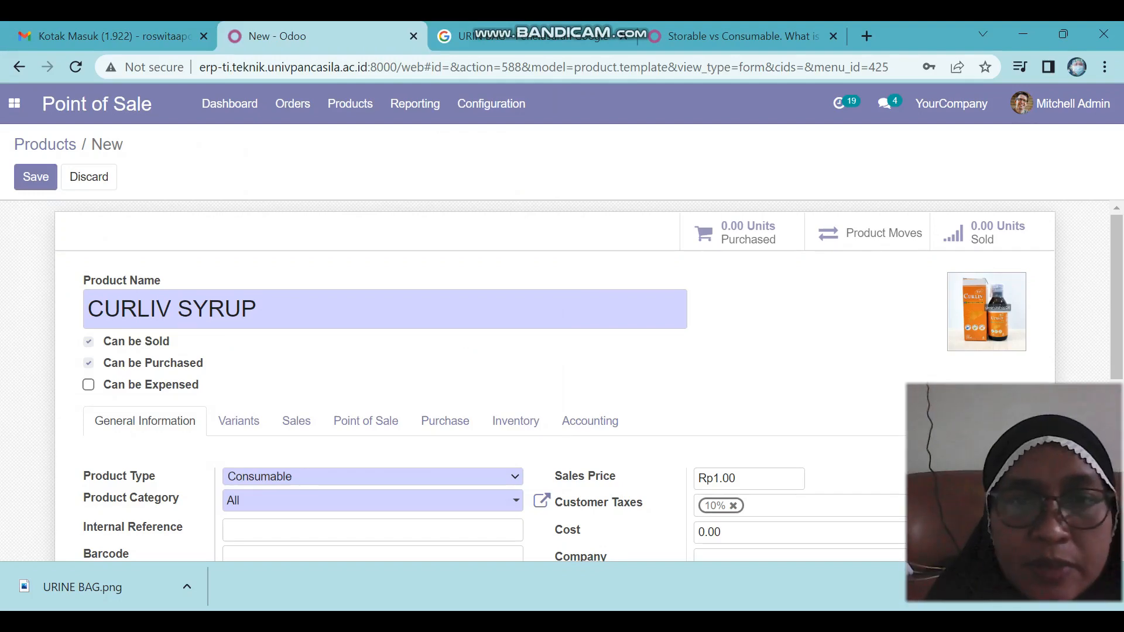
Step: Make it a Storable Product, set the sales price to Rp 42000 as listed in the Google Docs product table, and set the cost to 31800
left_click(373, 476)
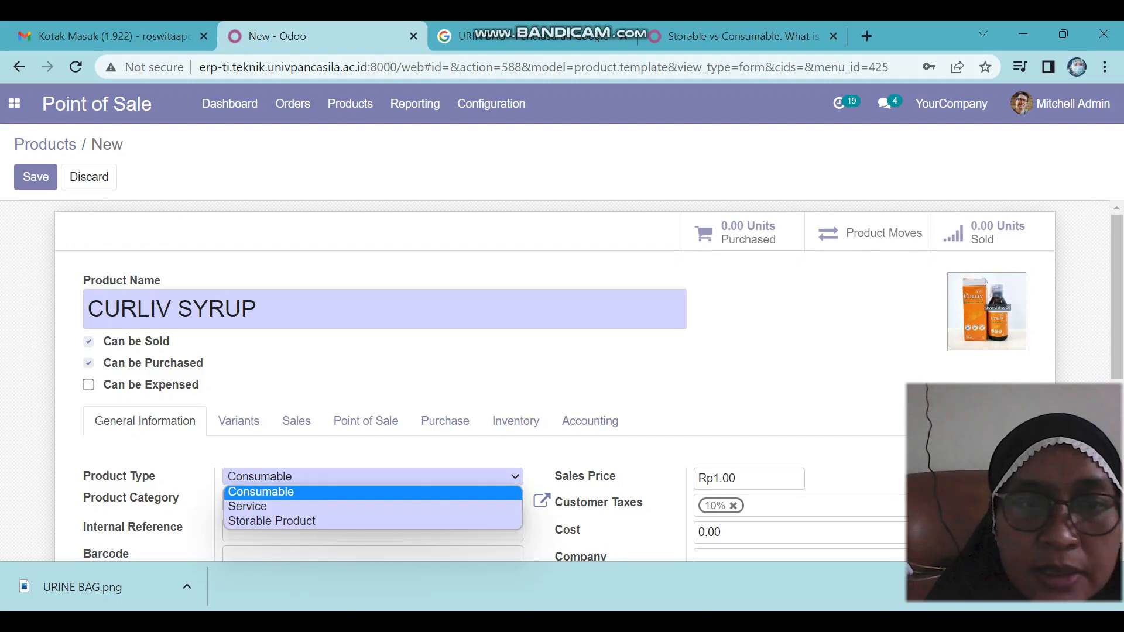
left_click(271, 521)
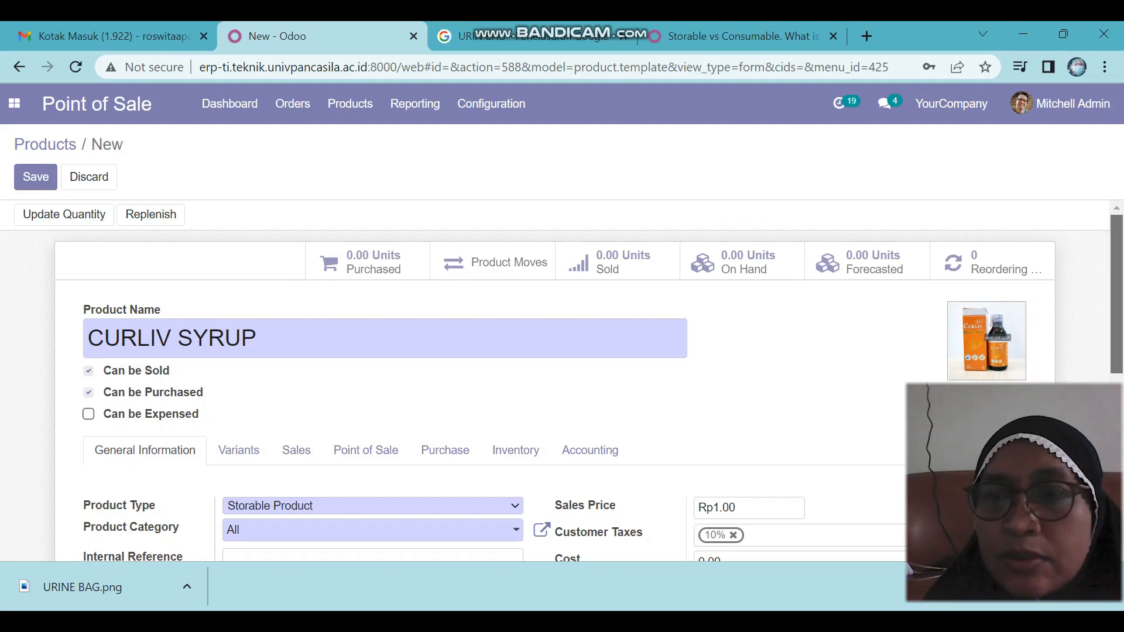
scroll(562, 381, "down", 2)
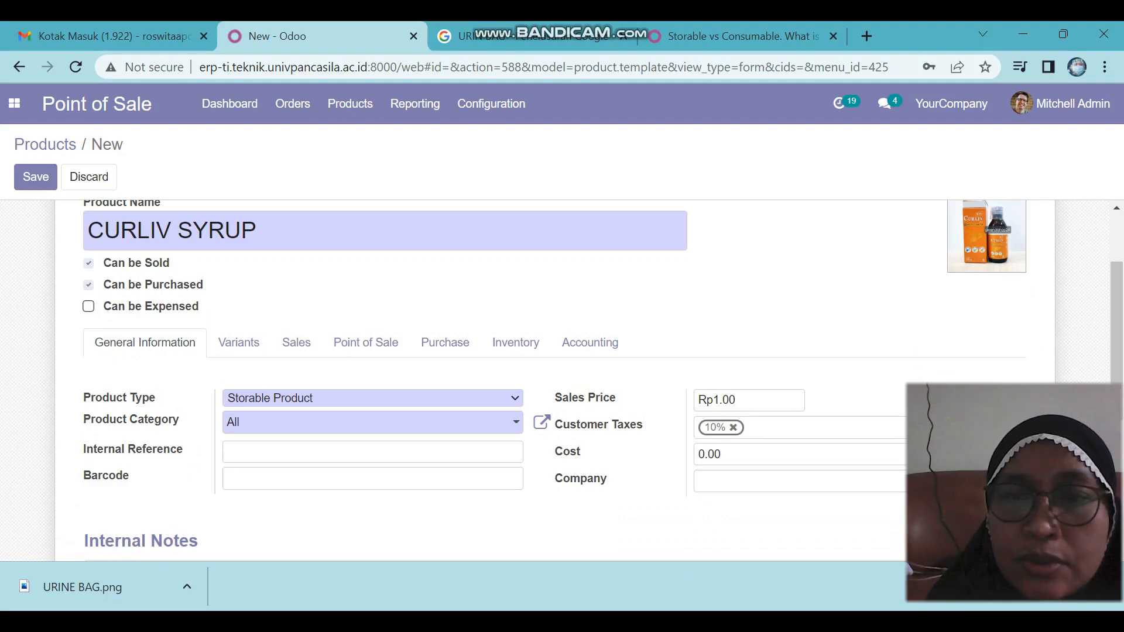
left_click(610, 624)
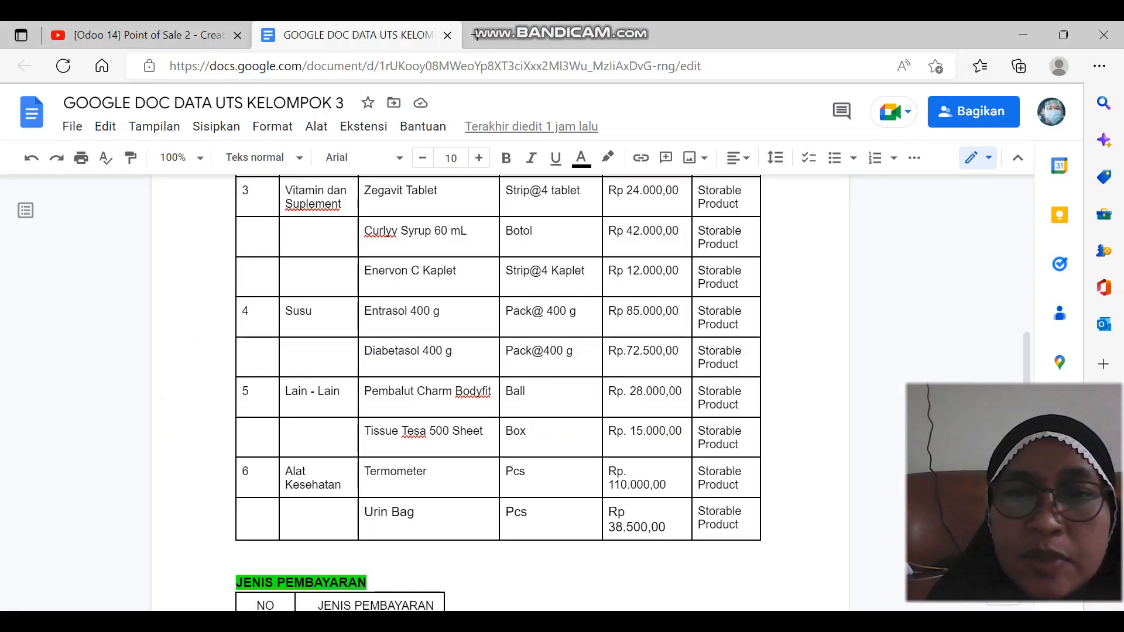
key("alt+Tab")
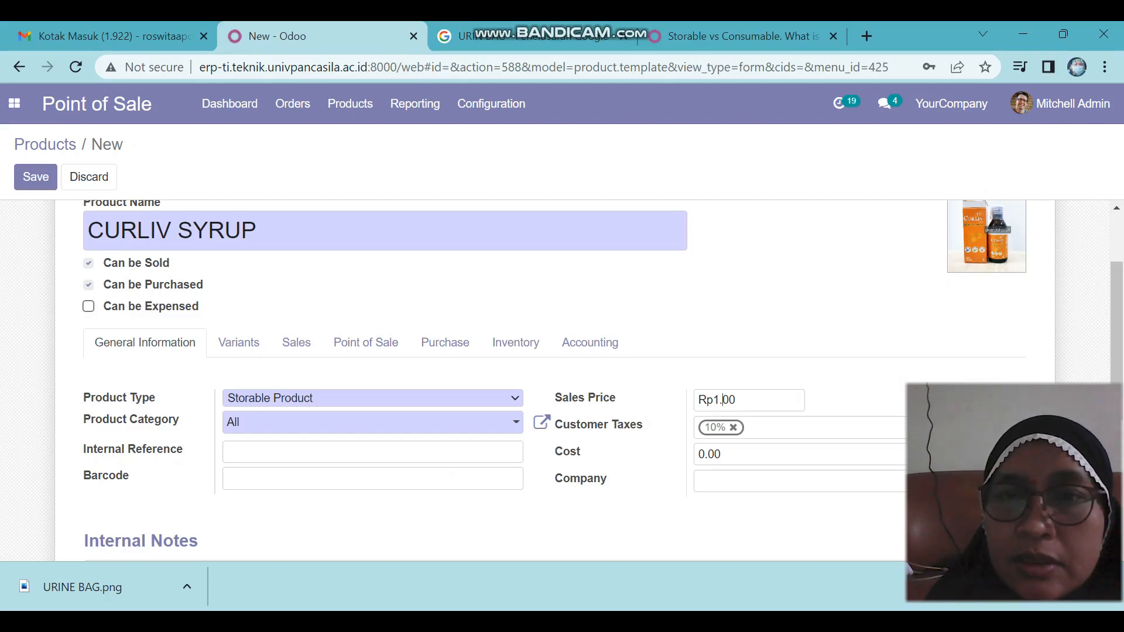
type("42000")
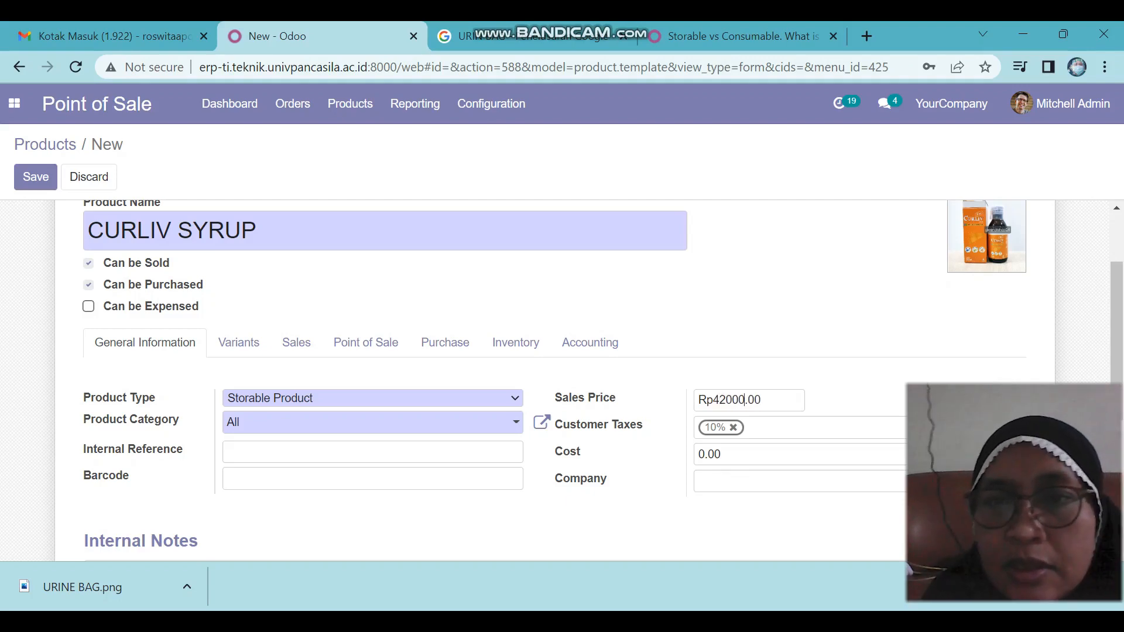
left_click_drag(722, 455, 697, 455)
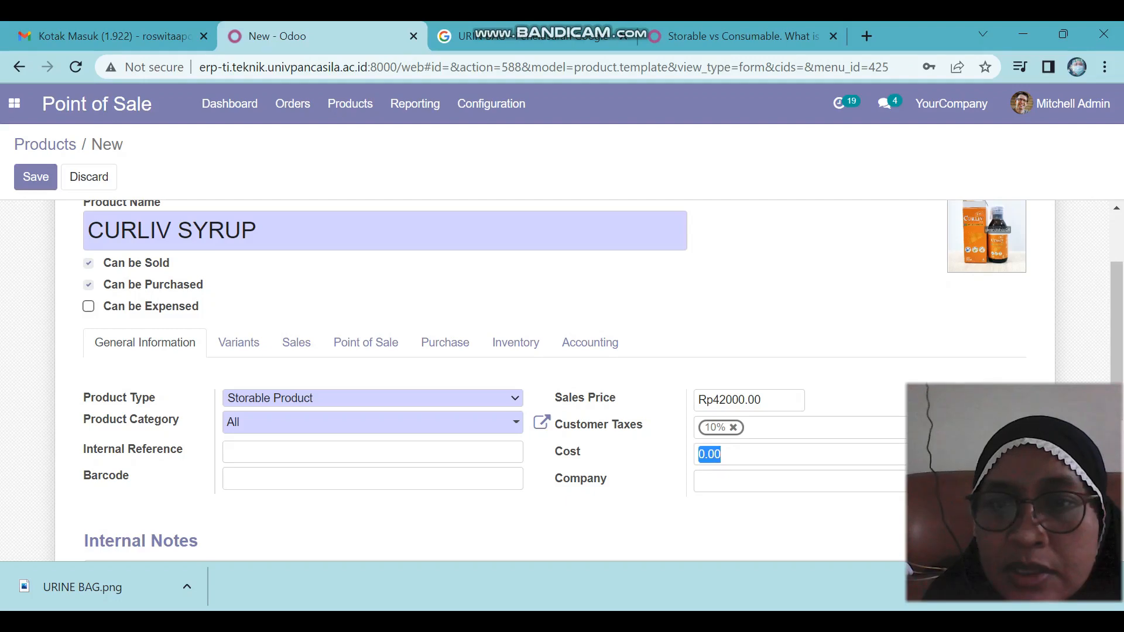
type("31800")
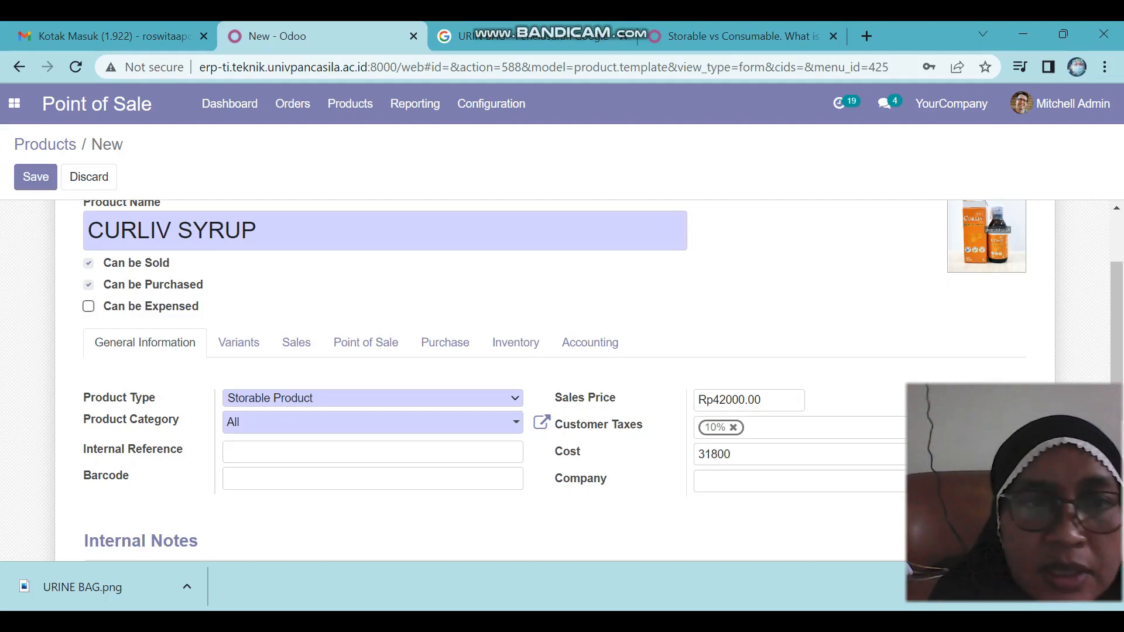
Step: Assign the CURLIV SYRUP product to the SUPPLEMENT DAN VITAMIN Point of Sale category
left_click(366, 342)
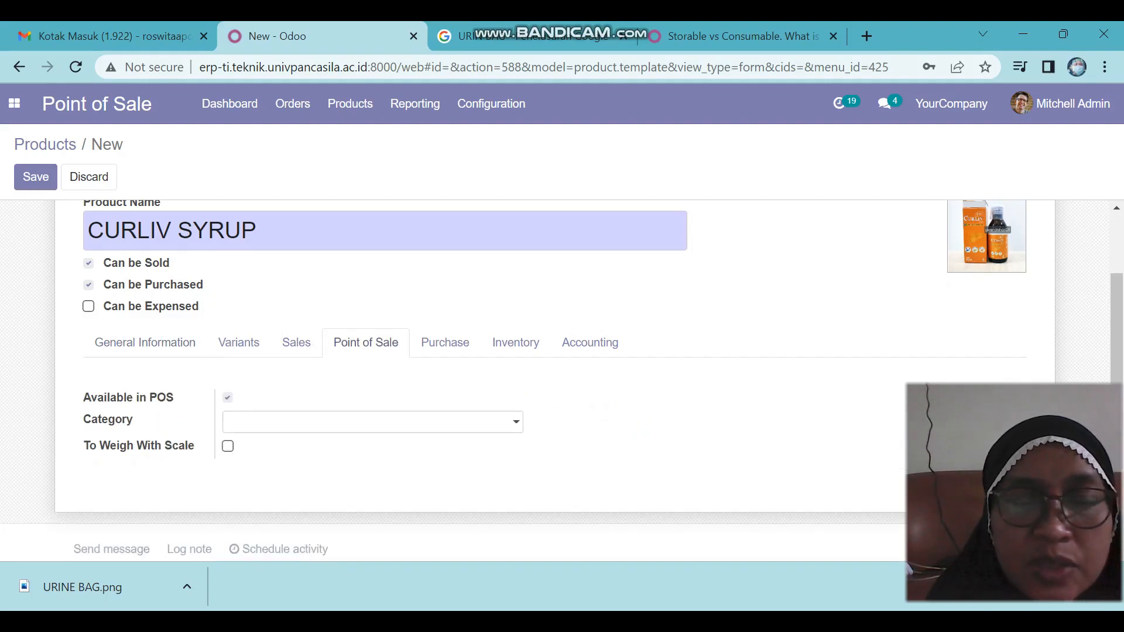
left_click(373, 422)
key("Down")
key("Down")
key("Down")
key("Down")
key("Down")
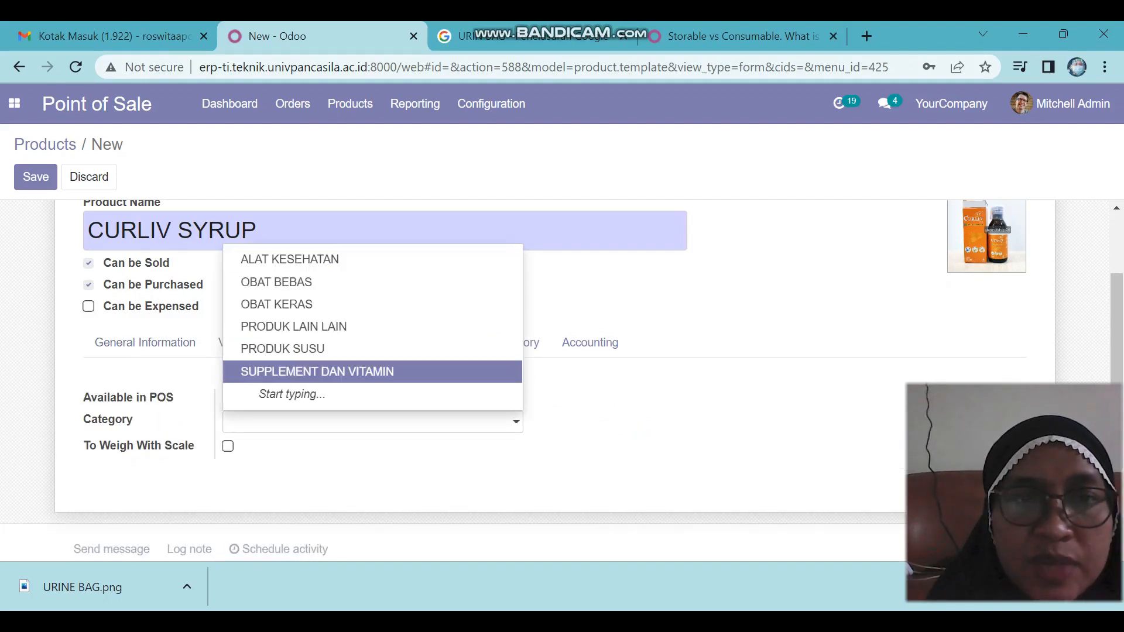
key("Return")
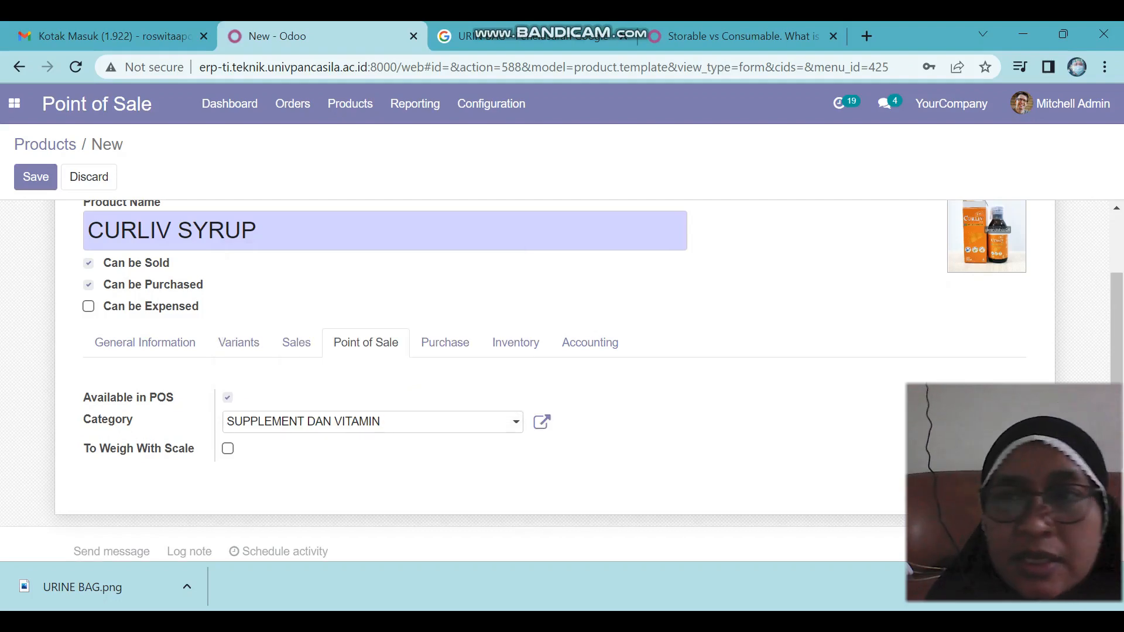
Step: Update the on-hand quantity of CURLIV SYRUP to 30 and save the product
left_click_drag(1116, 351, 1116, 305)
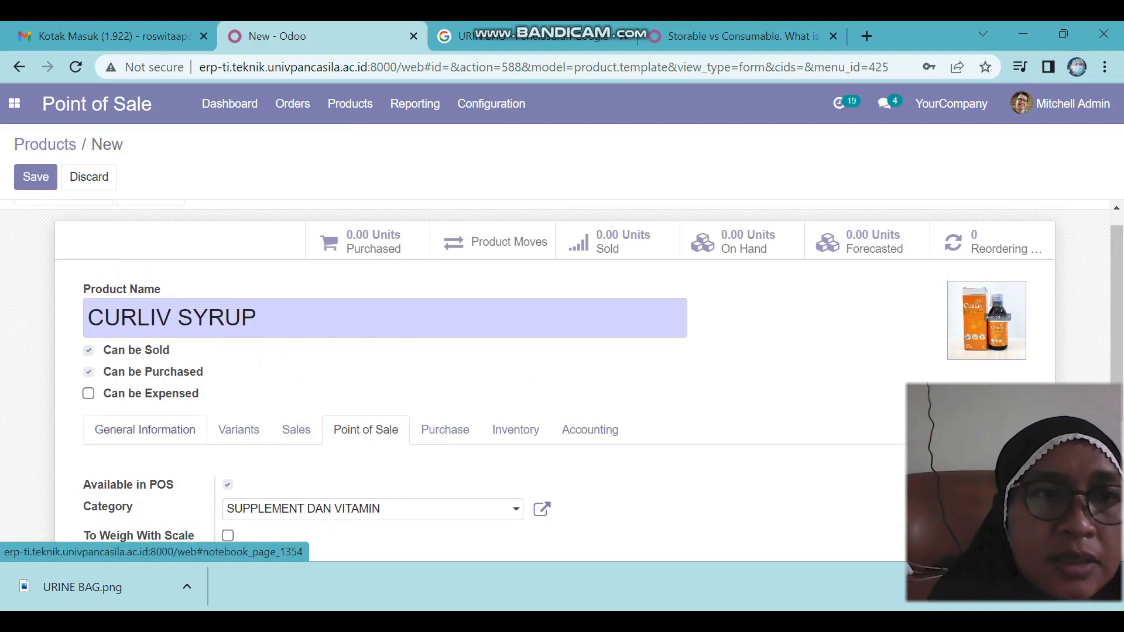
left_click(145, 430)
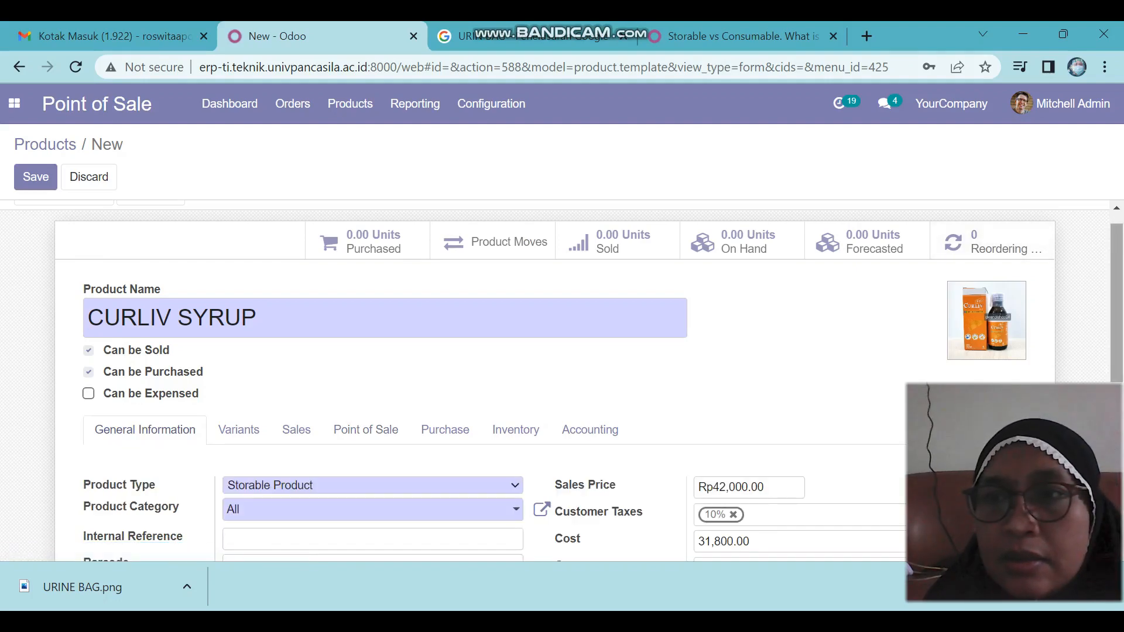
scroll(562, 380, "up", 1)
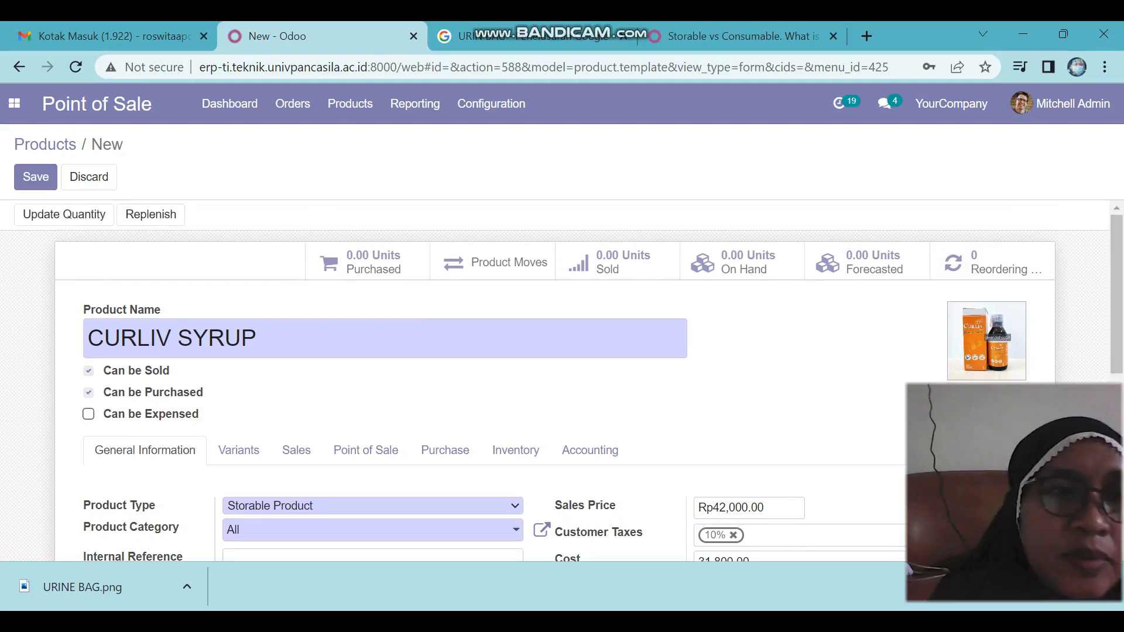
left_click(36, 177)
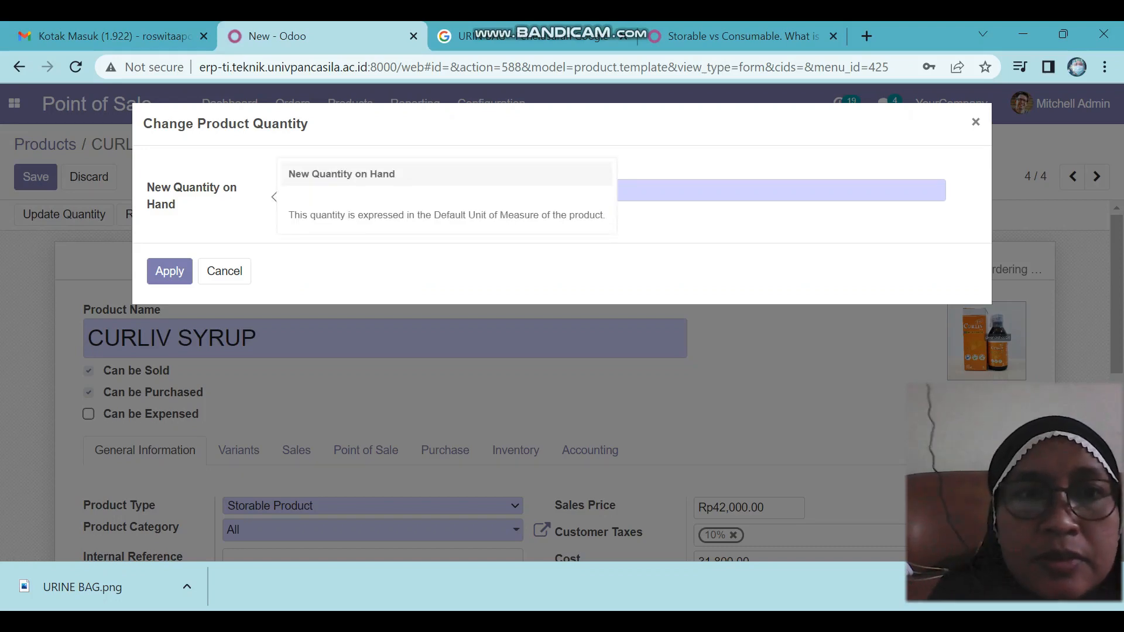
type("30")
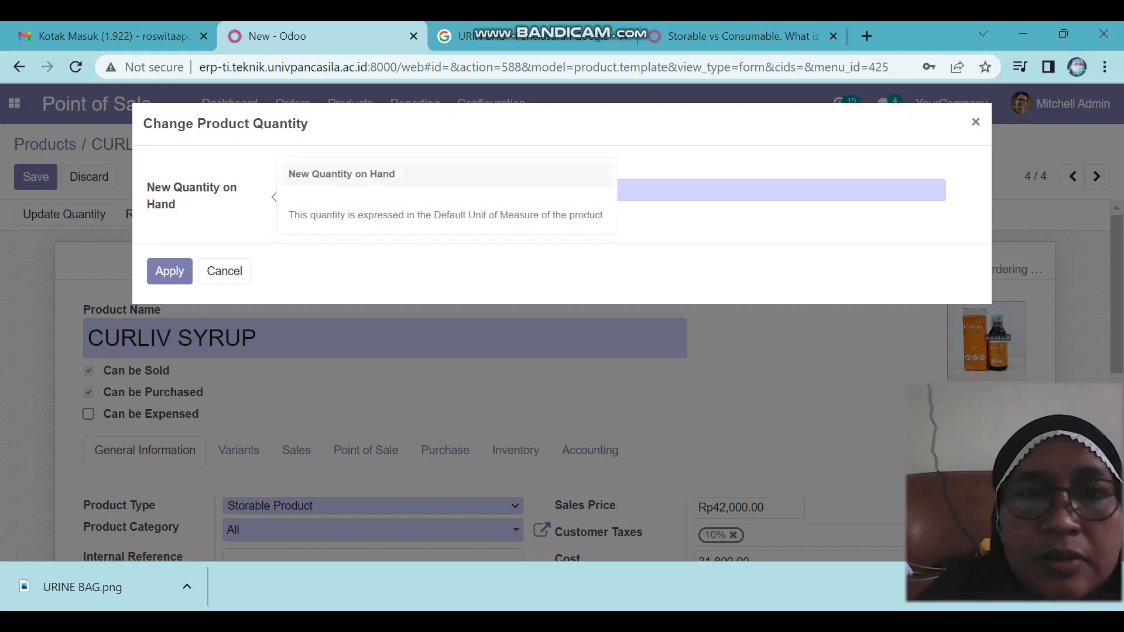
key("BackSpace")
key("BackSpace")
key("BackSpace")
key("BackSpace")
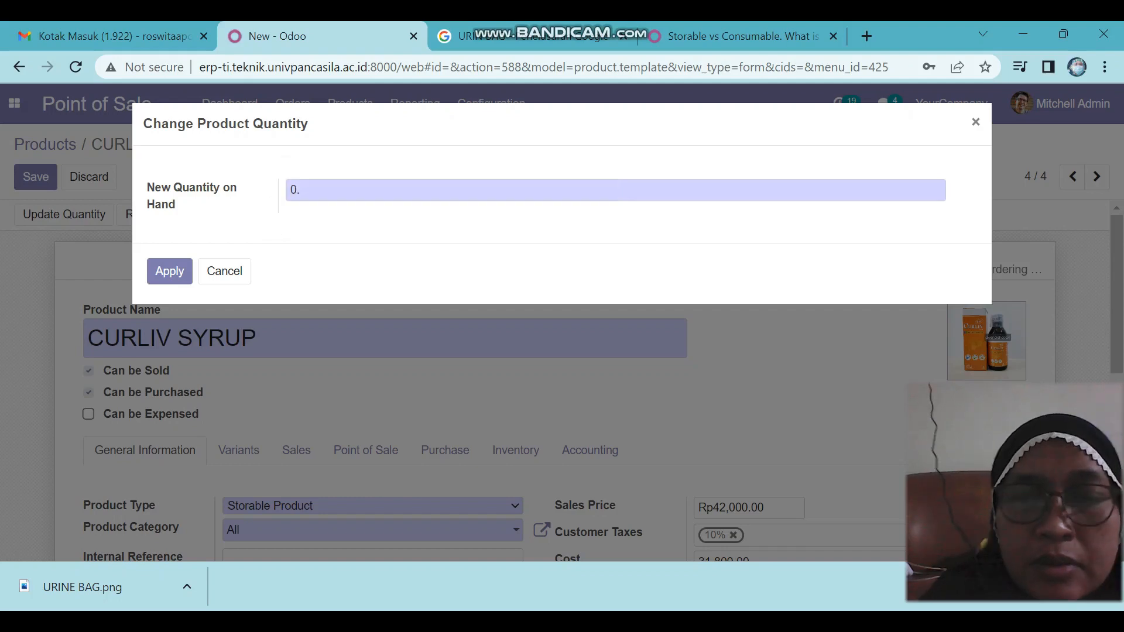
type("3")
key("BackSpace")
key("BackSpace")
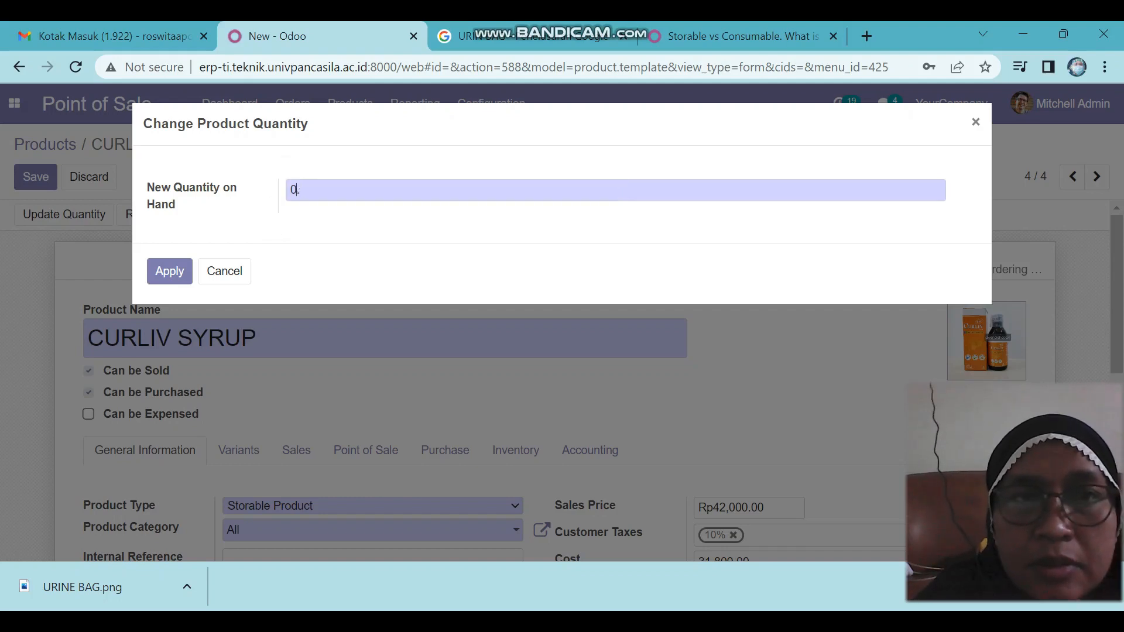
type("30")
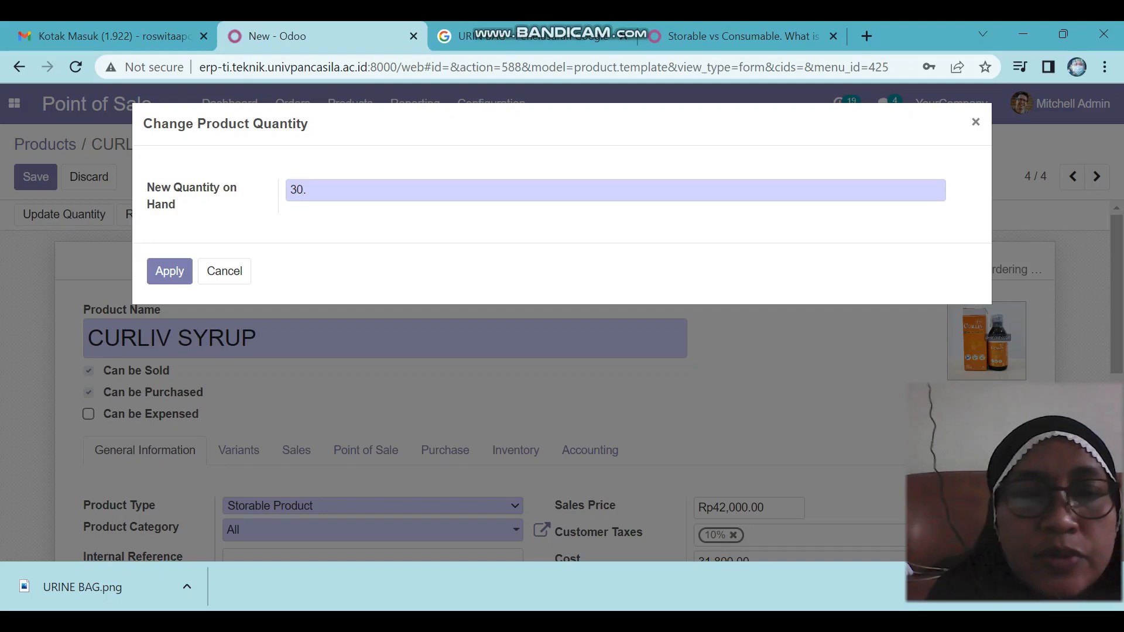
left_click(169, 271)
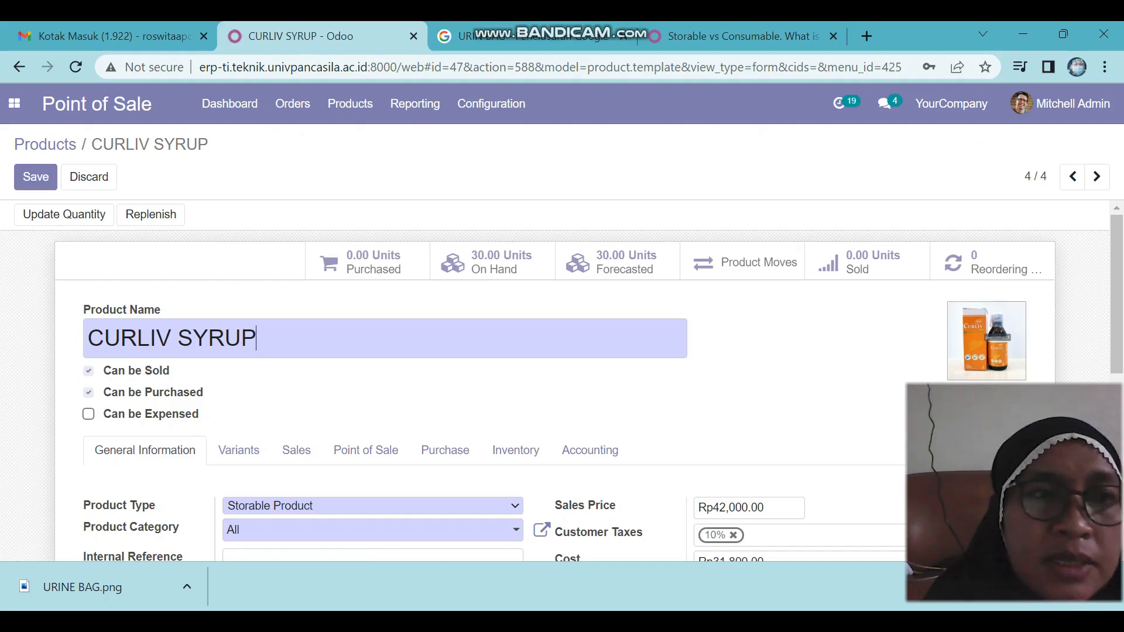
left_click(36, 177)
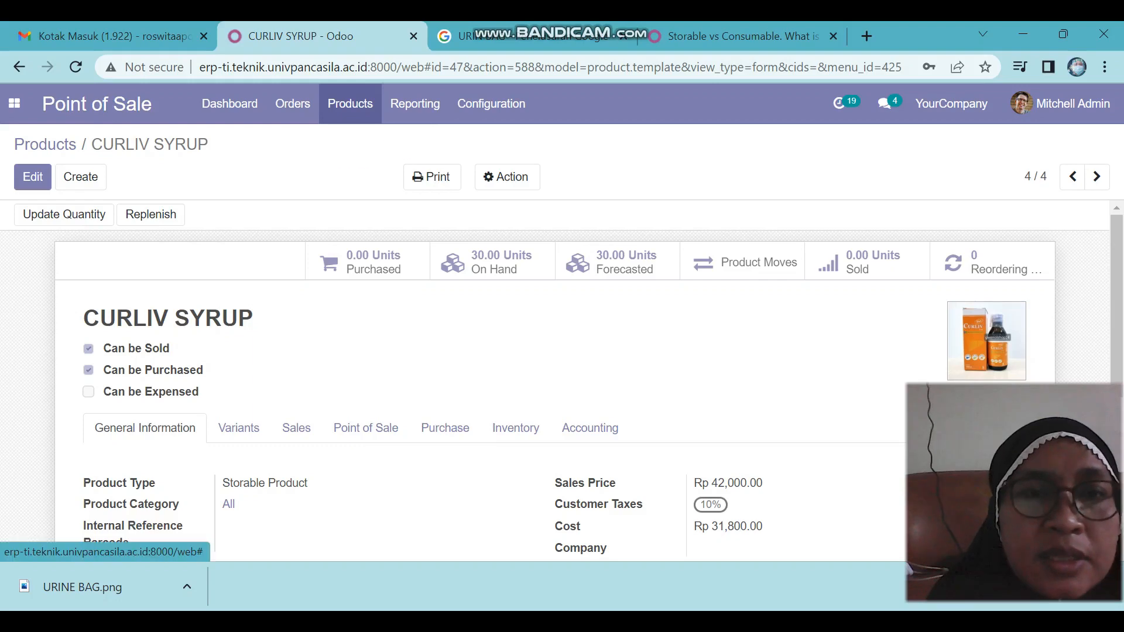
Step: Return to the product list and start a new product named SUSU DIABETASOL 400 G
left_click(350, 104)
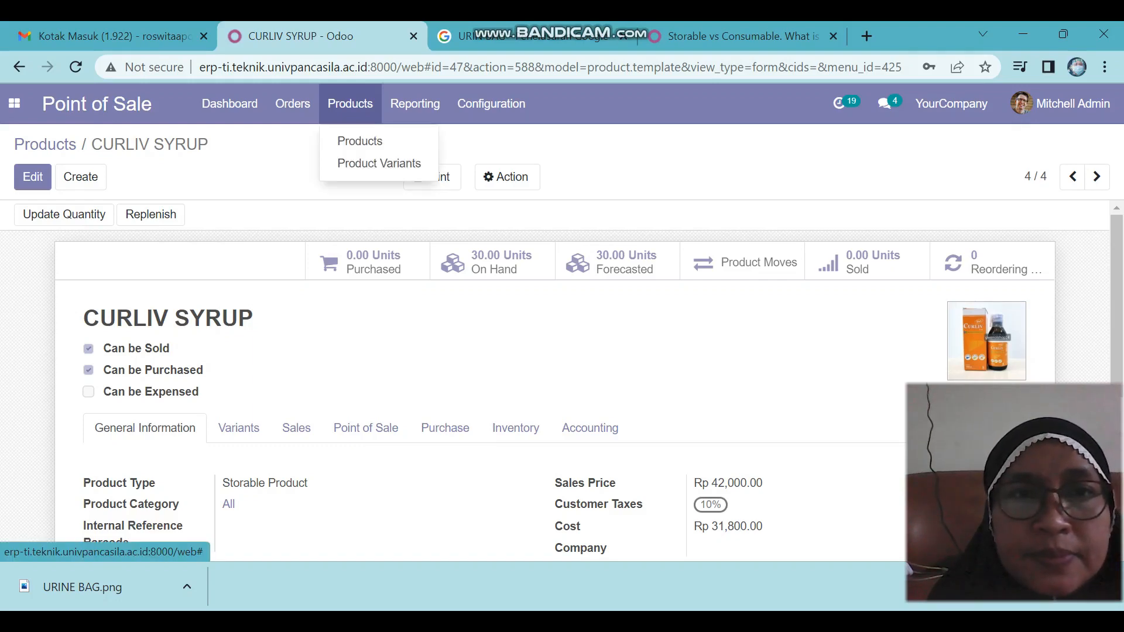
left_click(359, 141)
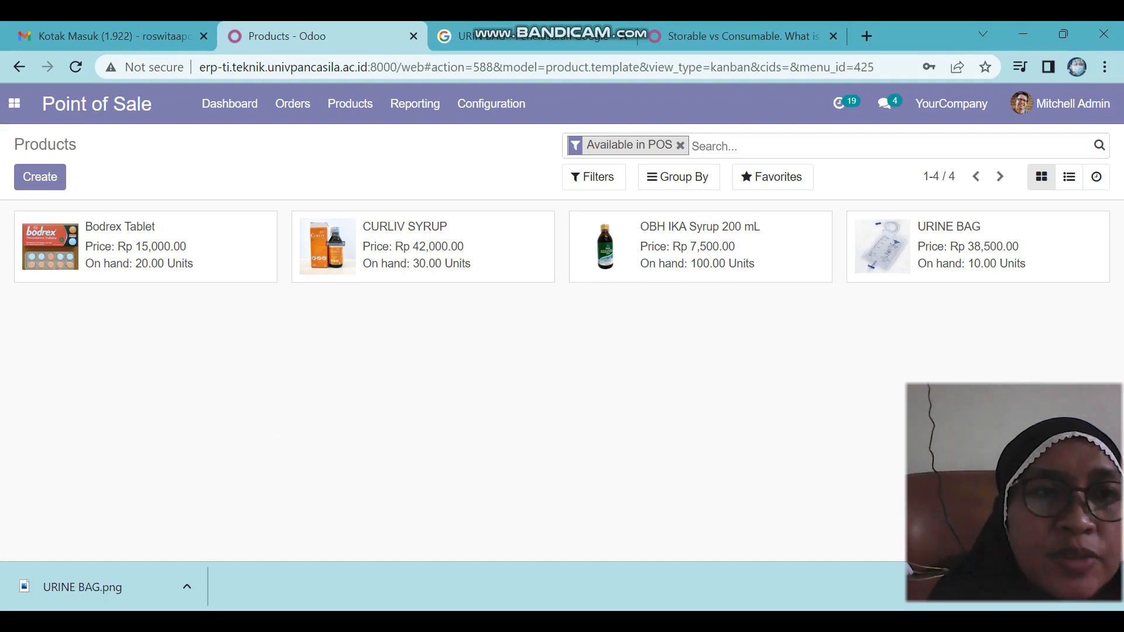
left_click(40, 176)
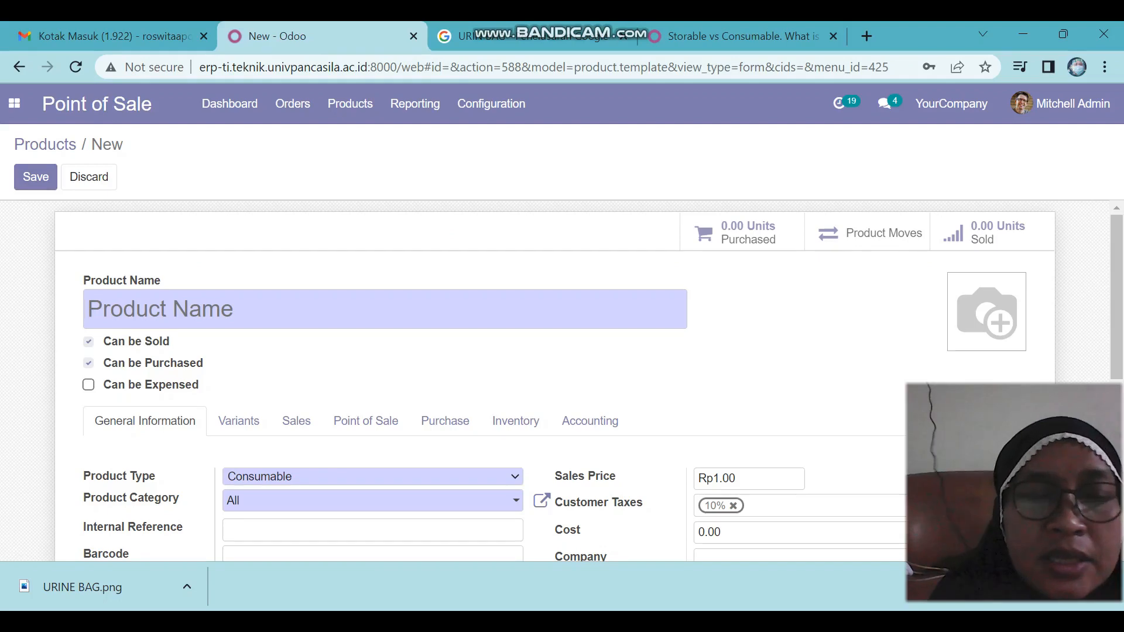
type("DIABETASOL")
key("BackSpace")
key("BackSpace")
key("BackSpace")
key("BackSpace")
key("BackSpace")
key("BackSpace")
key("BackSpace")
key("BackSpace")
key("BackSpace")
key("BackSpace")
type("SUSU DIABETASOL 400 G")
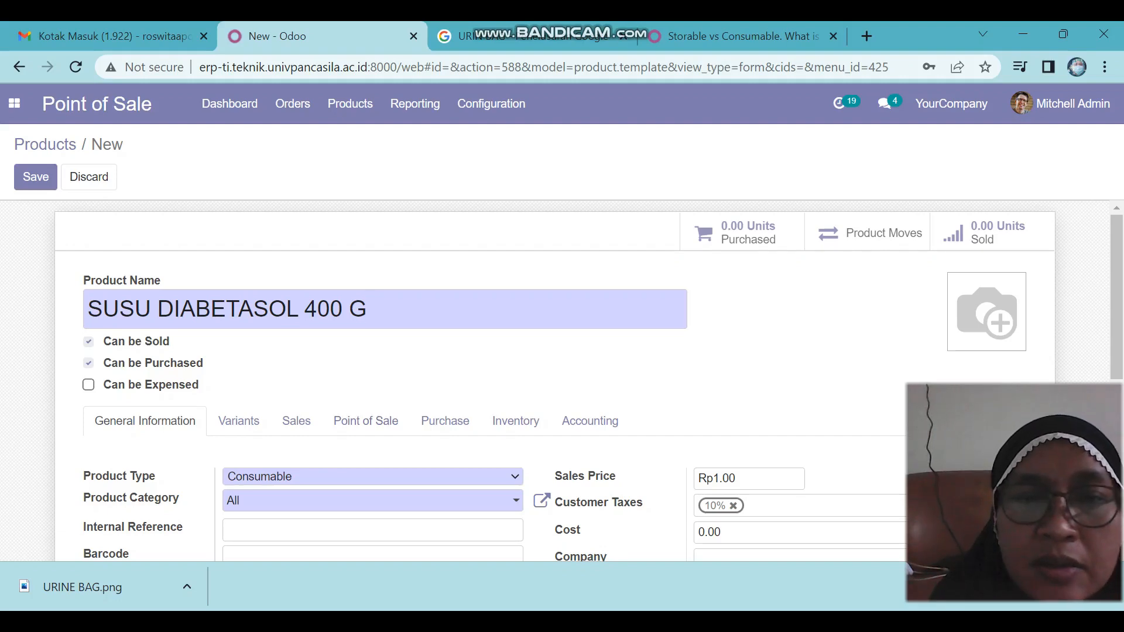
Step: Make SUSU DIABETASOL 400 G a Storable Product and set its sales price to Rp 72500 as listed in the Google Docs product table
left_click(373, 477)
key("Down")
key("Down")
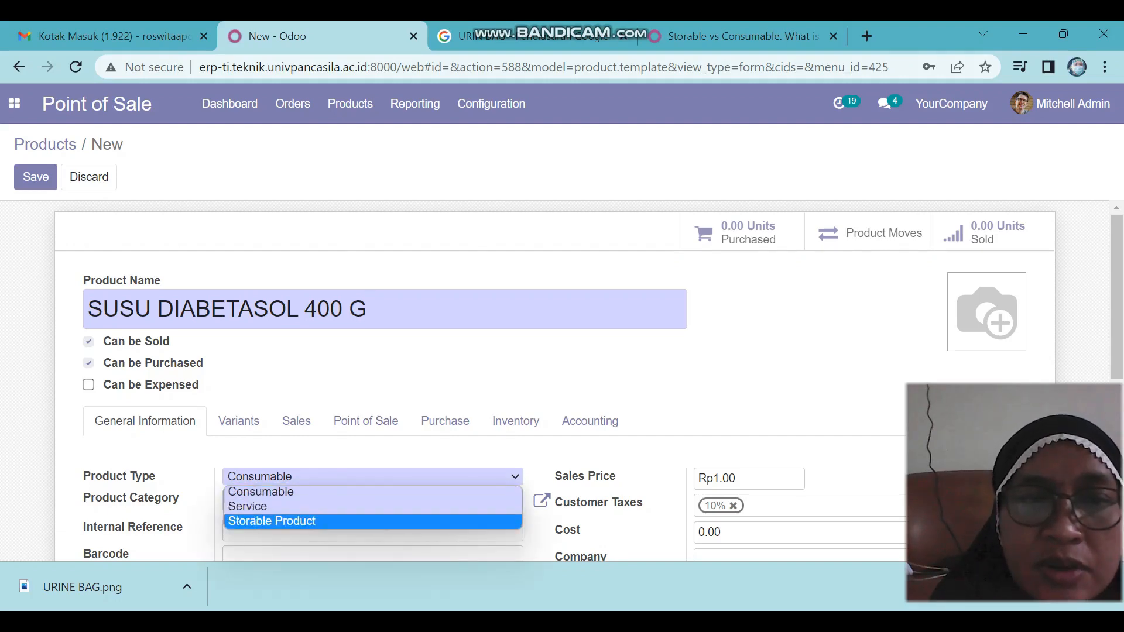
key("Return")
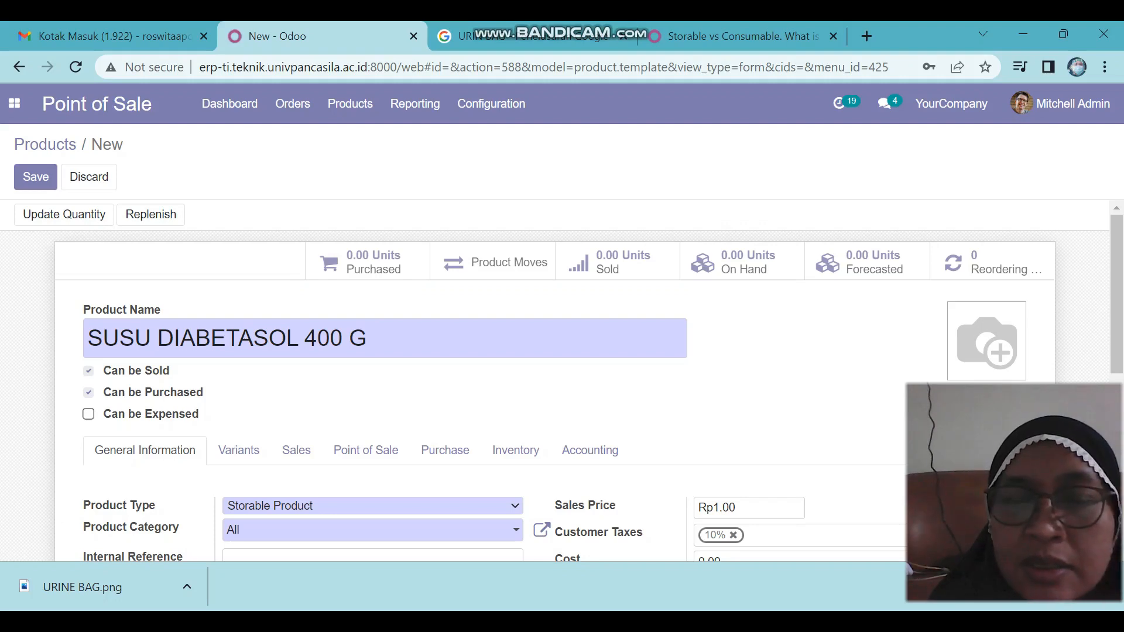
scroll(562, 380, "down", 2)
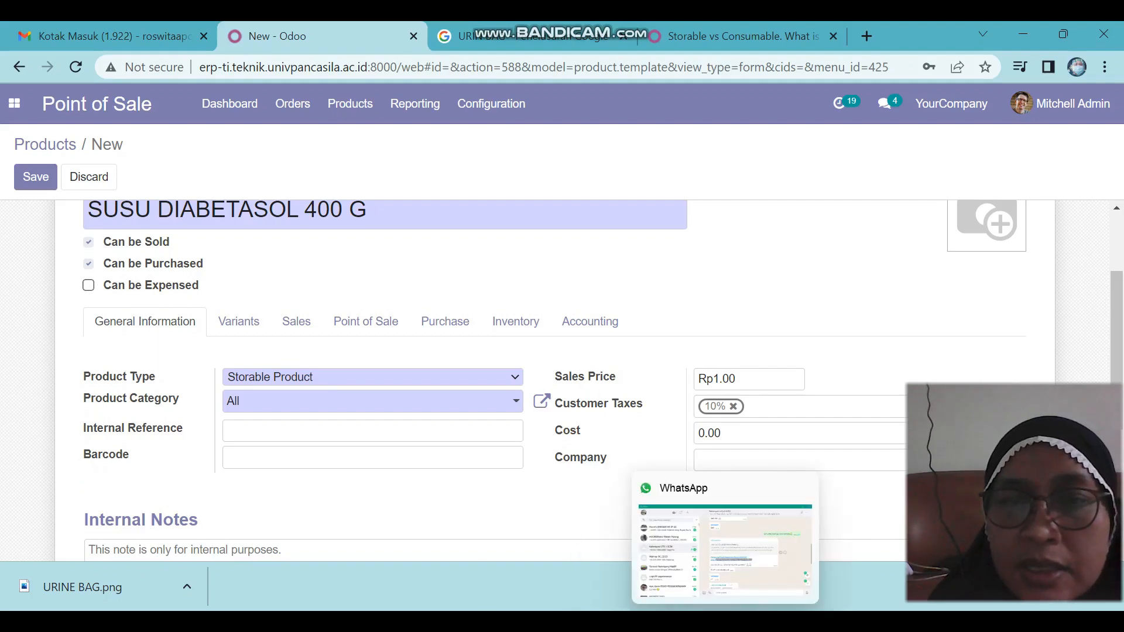
left_click(609, 629)
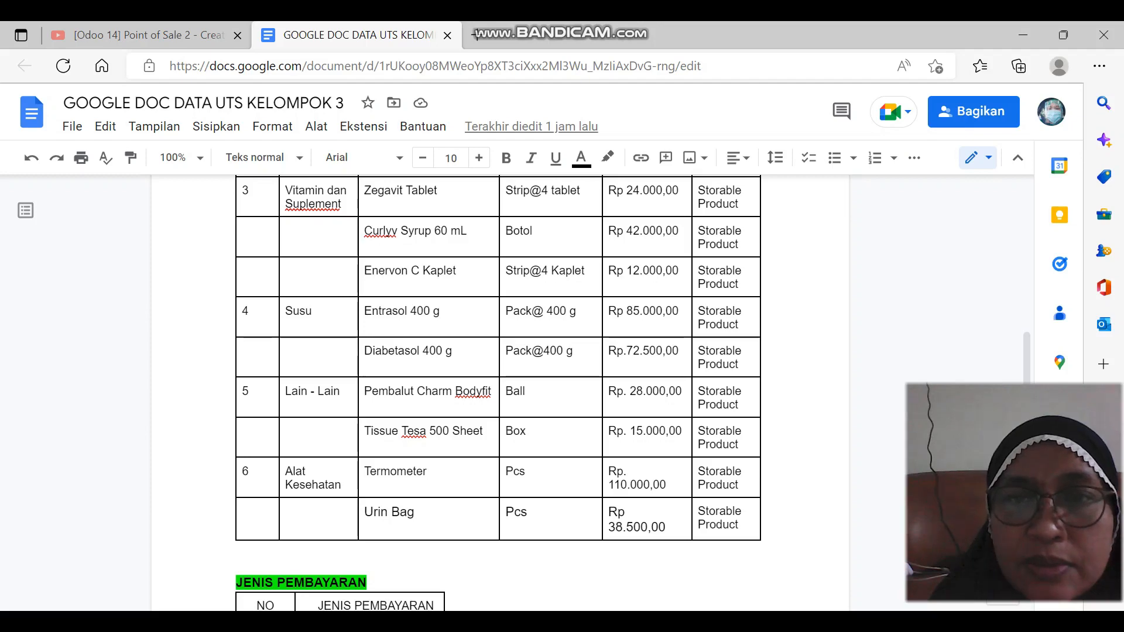
left_click(609, 629)
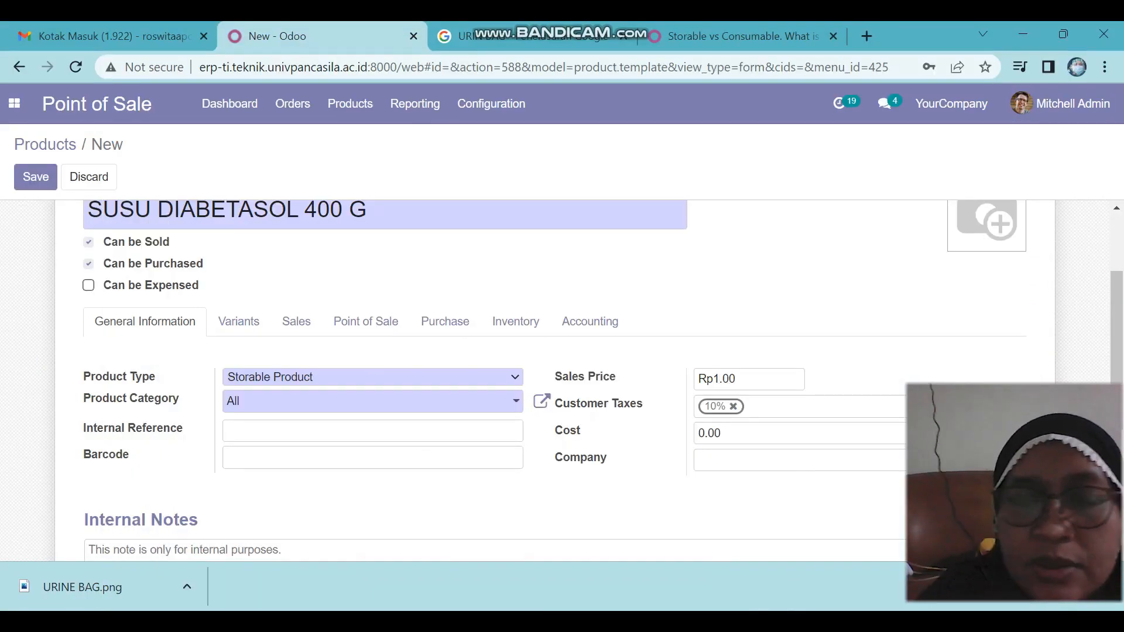
key("BackSpace")
type("72500")
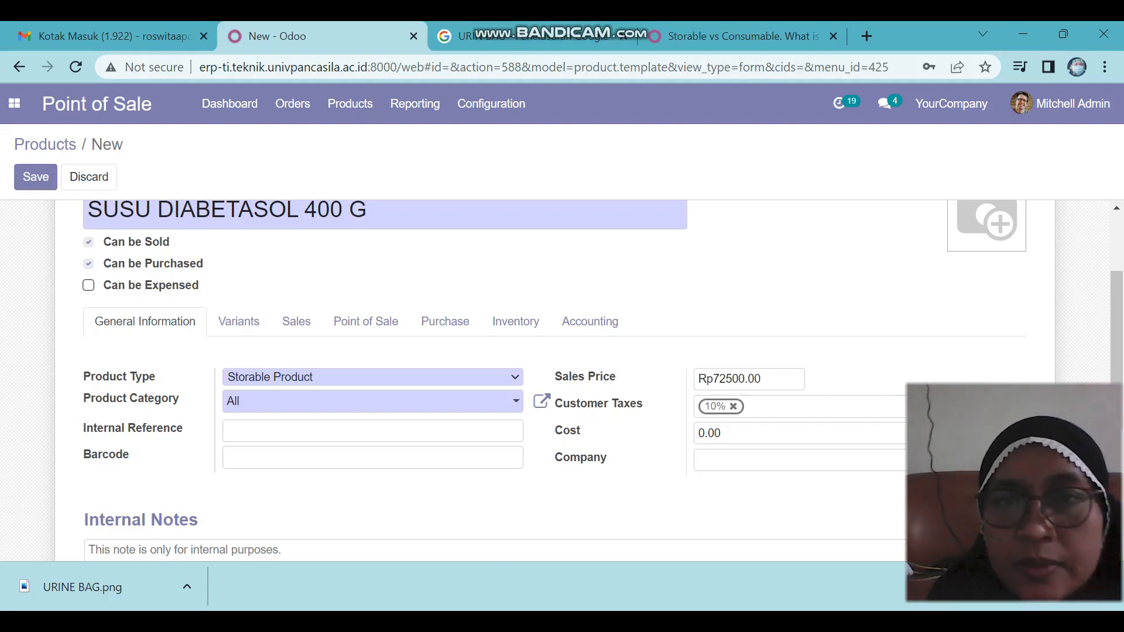
Step: Set the cost of SUSU DIABETASOL 400 G to 55000
left_click(706, 434)
key("BackSpace")
type("5")
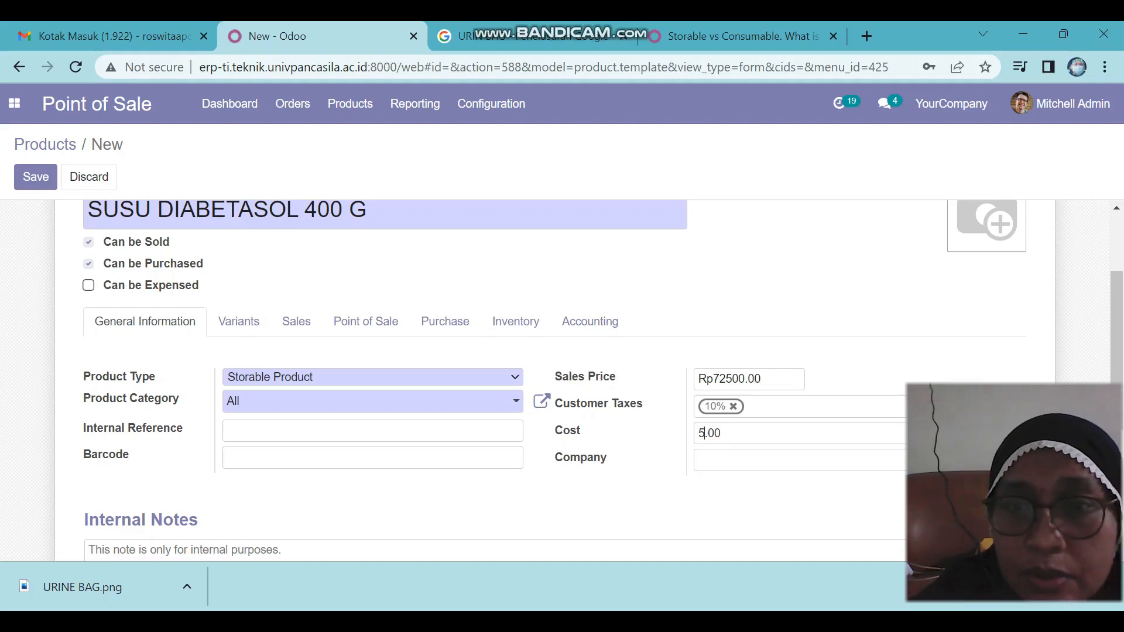
type("5000")
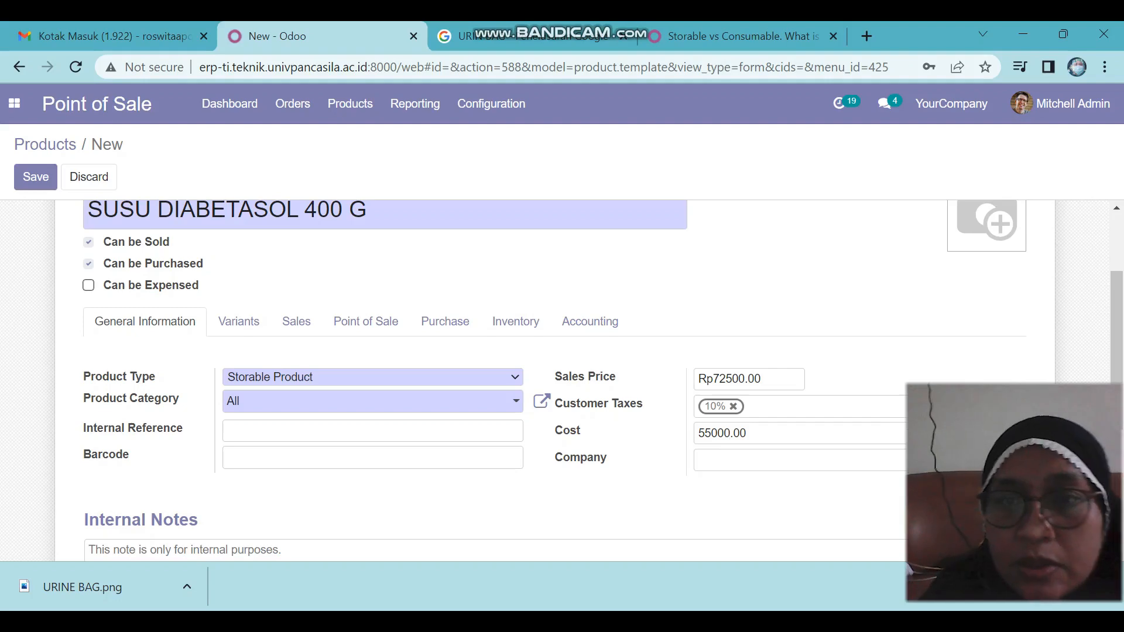
key("BackSpace")
key("BackSpace")
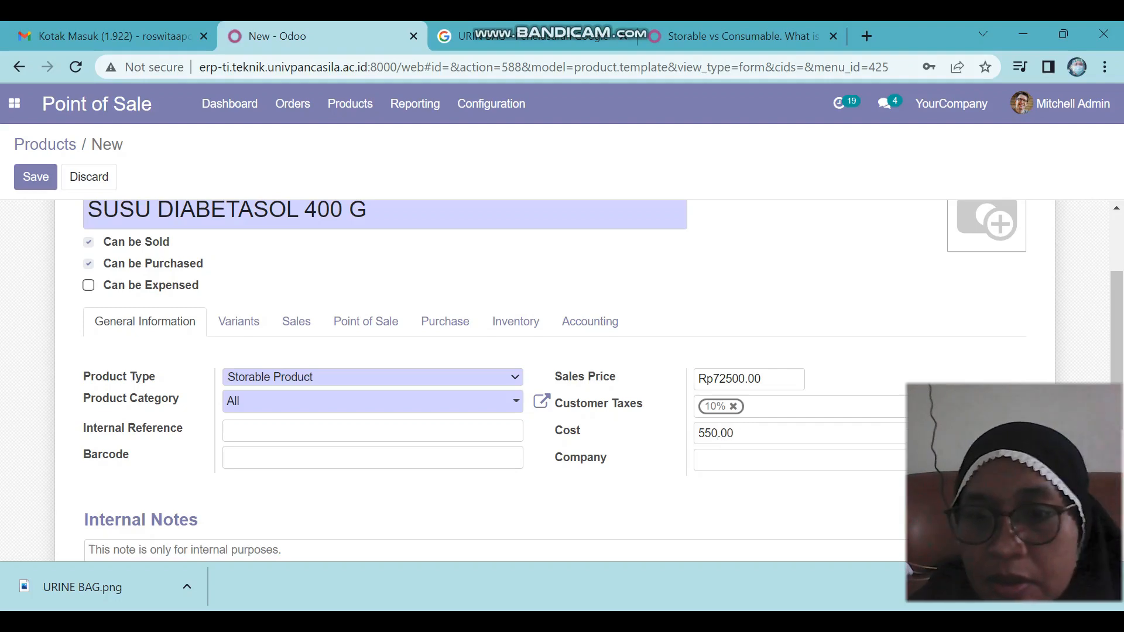
type("00")
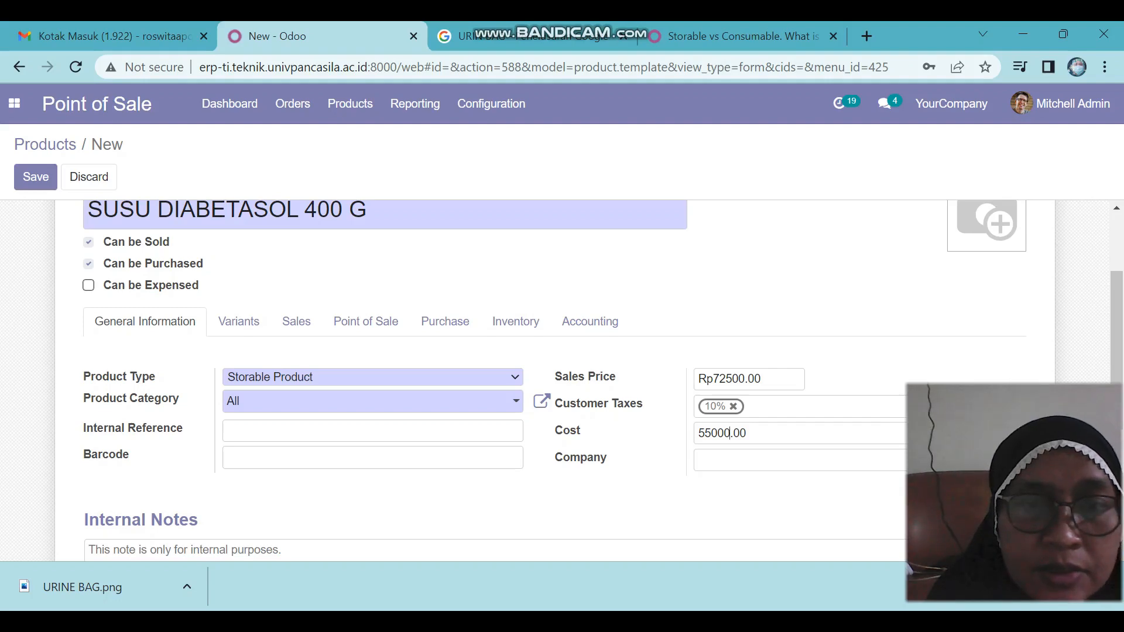
Step: Assign SUSU DIABETASOL 400 G to the PRODUK SUSU Point of Sale category
left_click(366, 321)
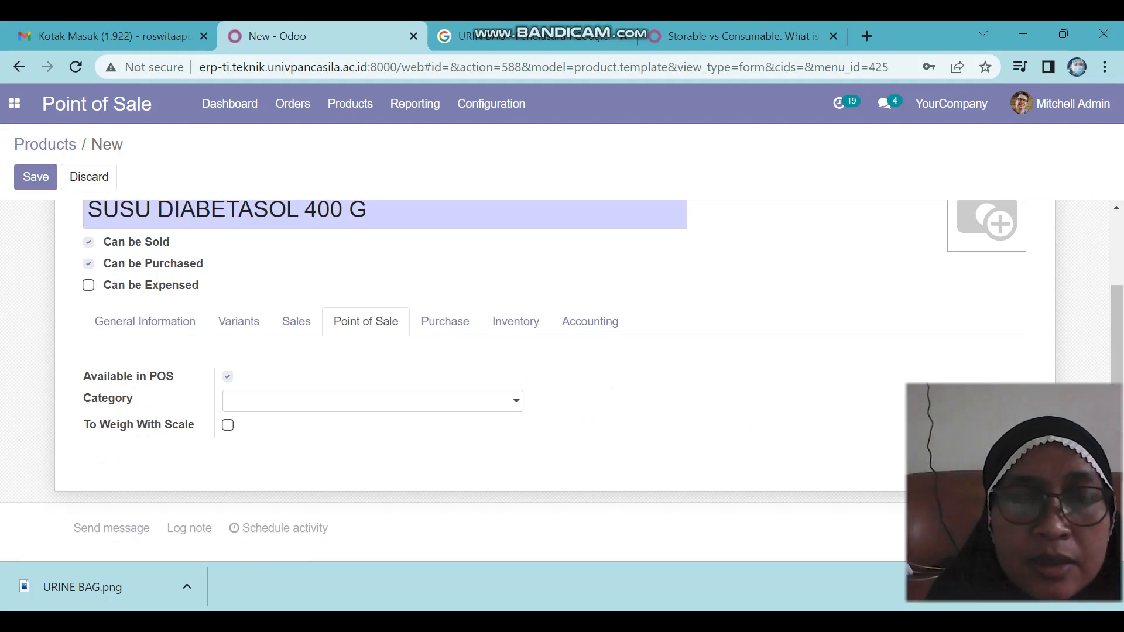
left_click(372, 401)
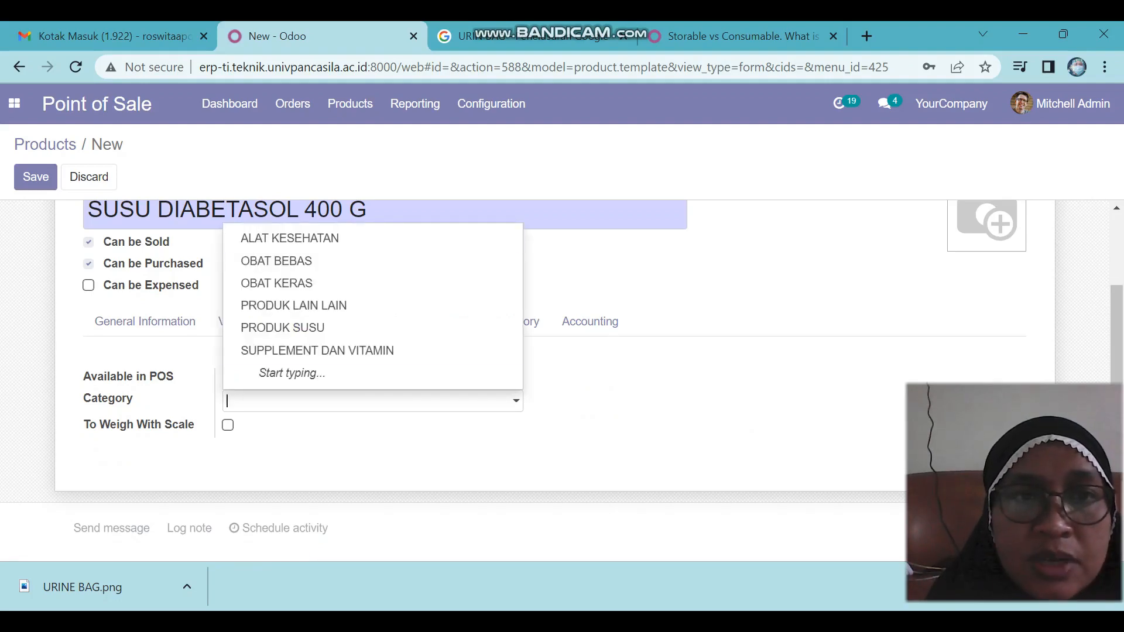
left_click(366, 327)
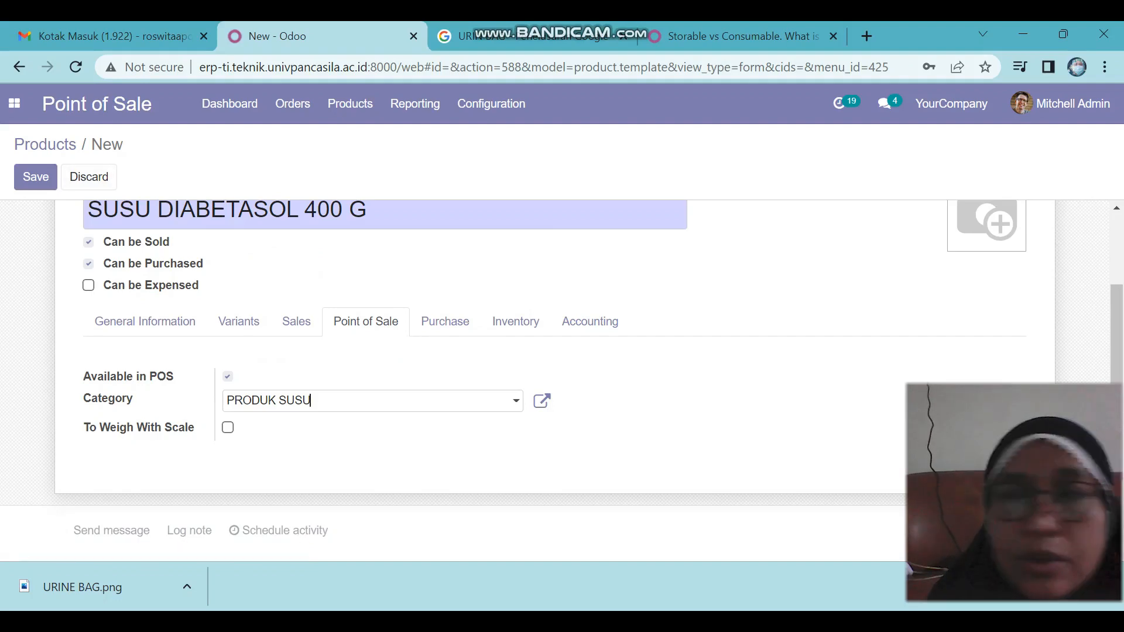
Step: Update the on-hand quantity of SUSU DIABETASOL 400 G to 6 and save the product
scroll(526, 381, "up", 1)
scroll(527, 380, "up", 1)
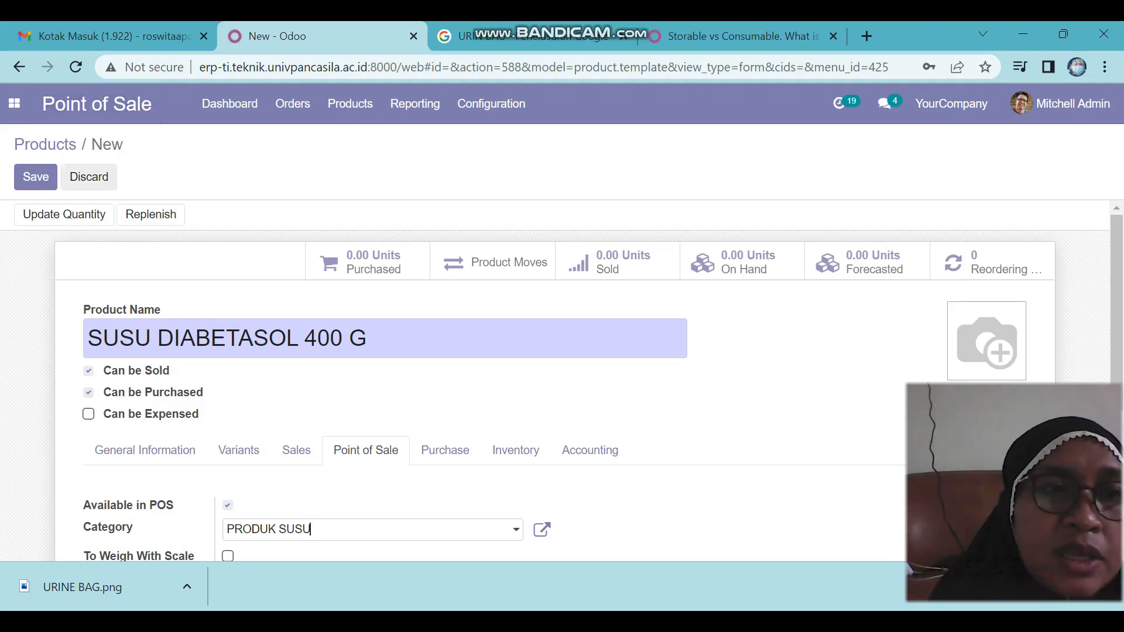
left_click(36, 177)
left_click(64, 214)
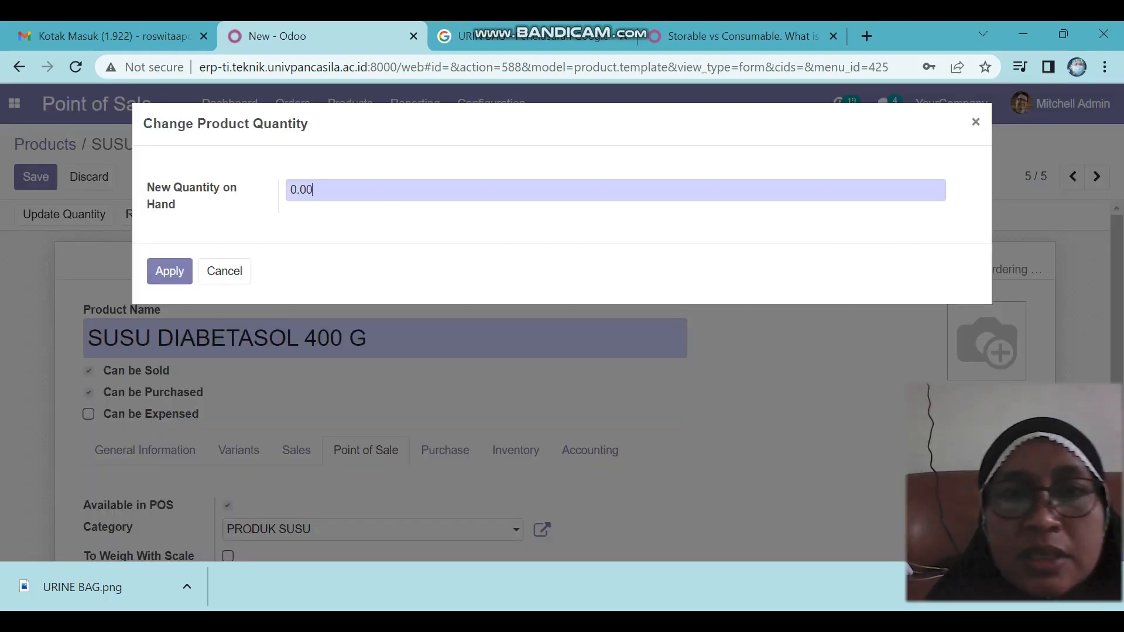
left_click_drag(295, 189, 286, 189)
type("6")
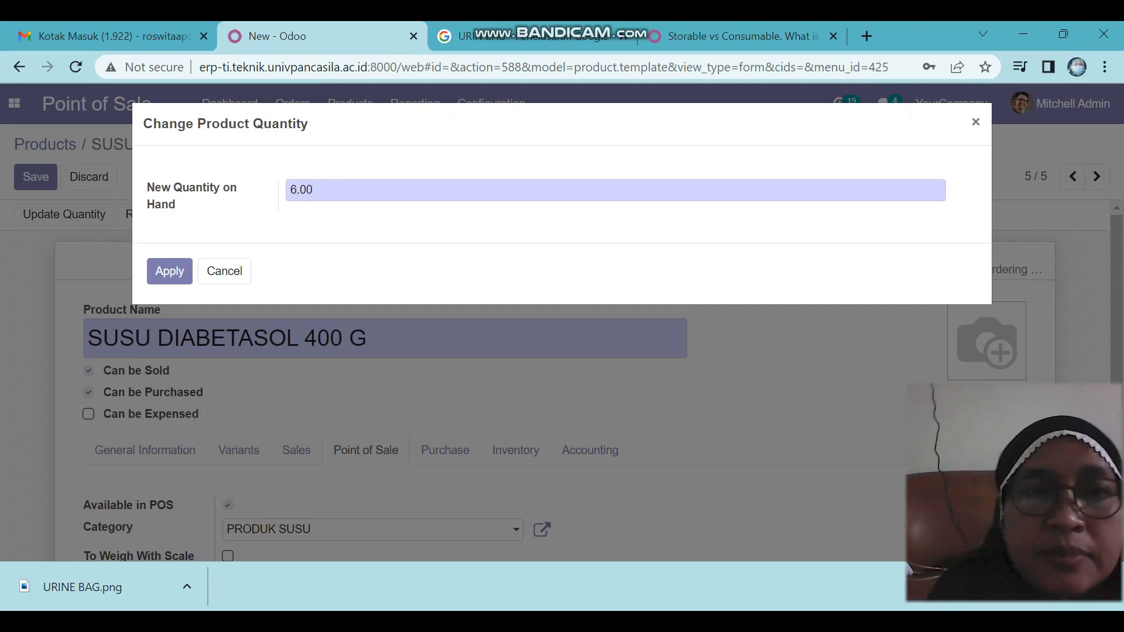
left_click(169, 271)
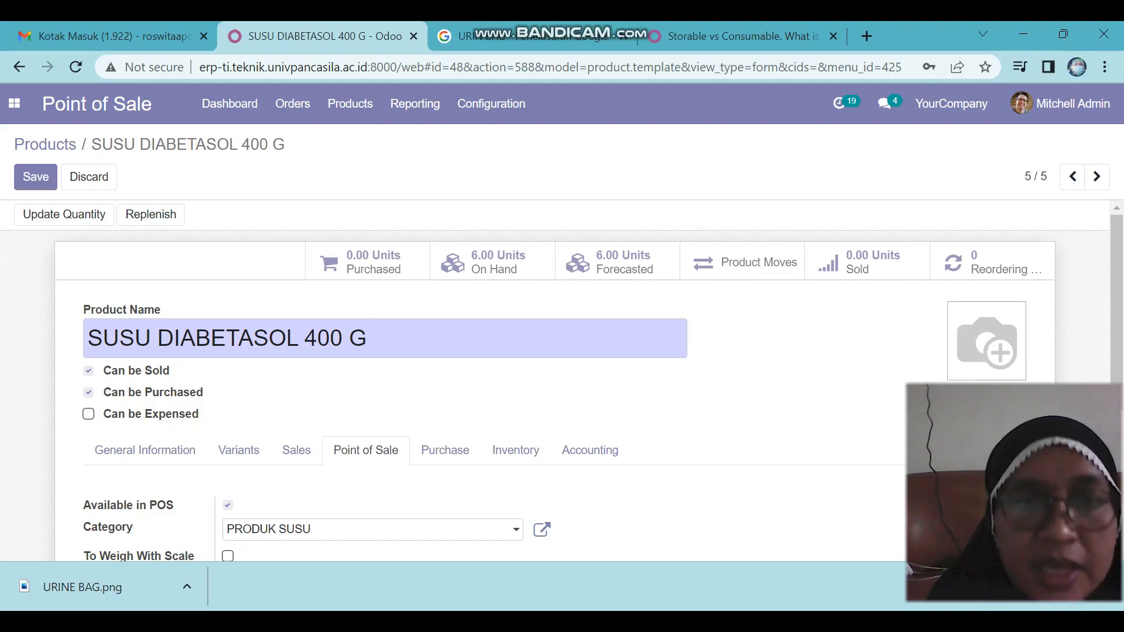
left_click(36, 177)
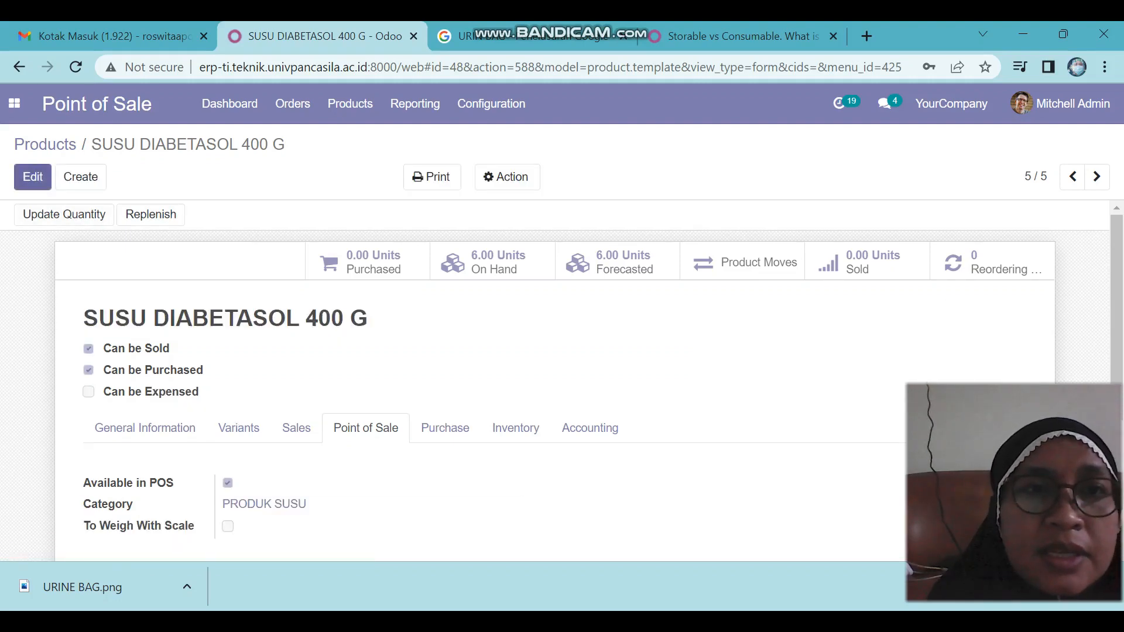
Step: Edit the product to add the SUSU DIABETASOL image from the Desktop folder and save it
left_click(351, 103)
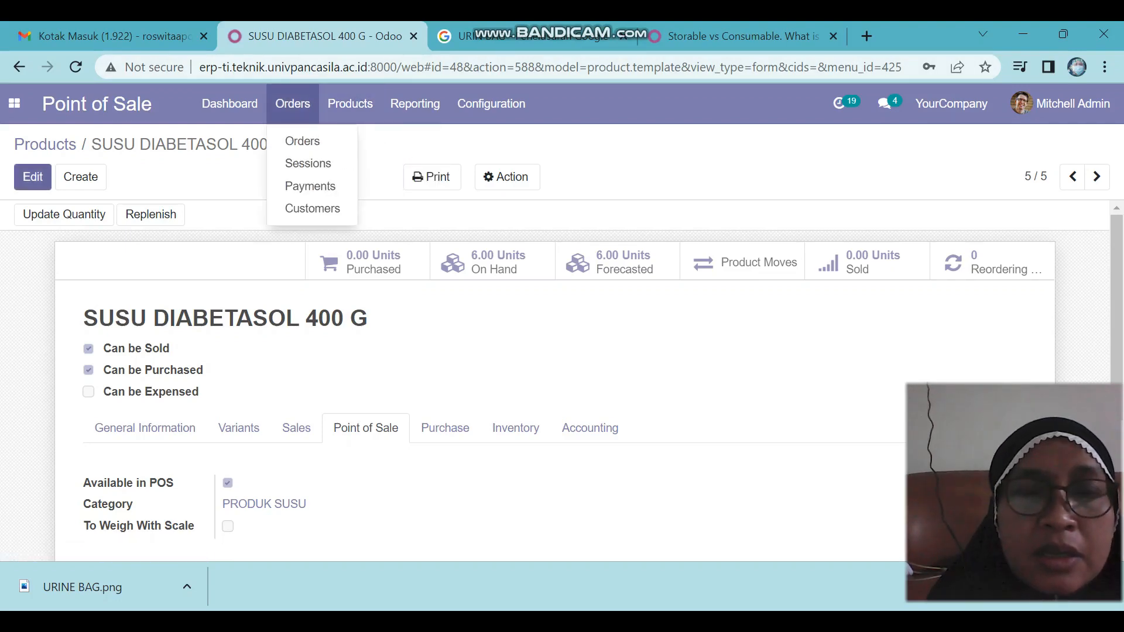
left_click(33, 176)
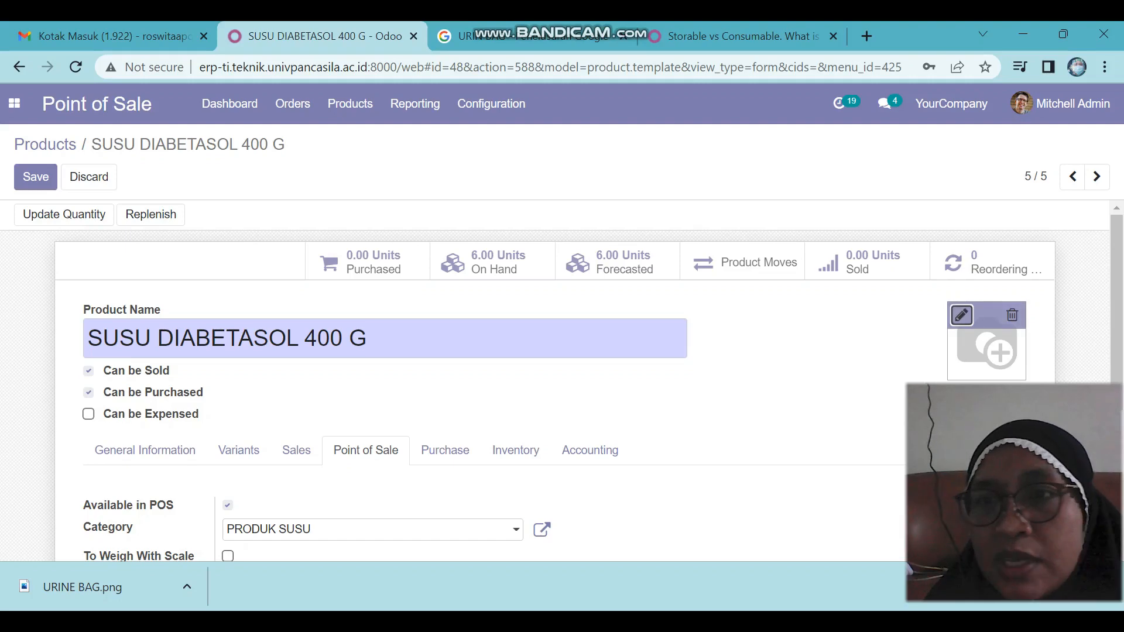
left_click(961, 315)
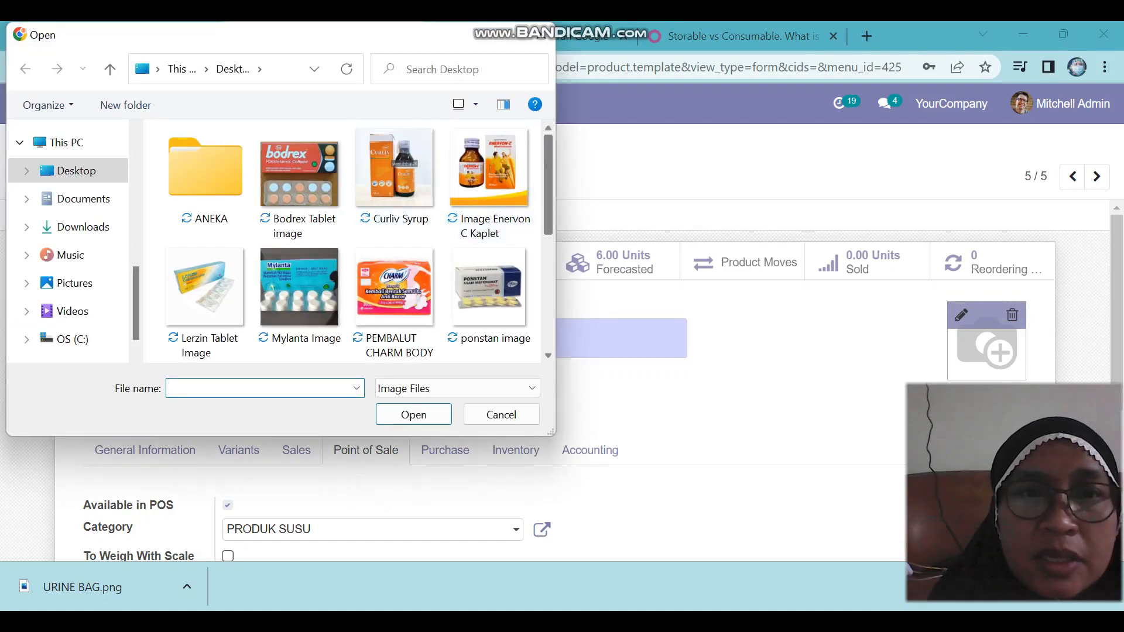
scroll(205, 199, "down", 4)
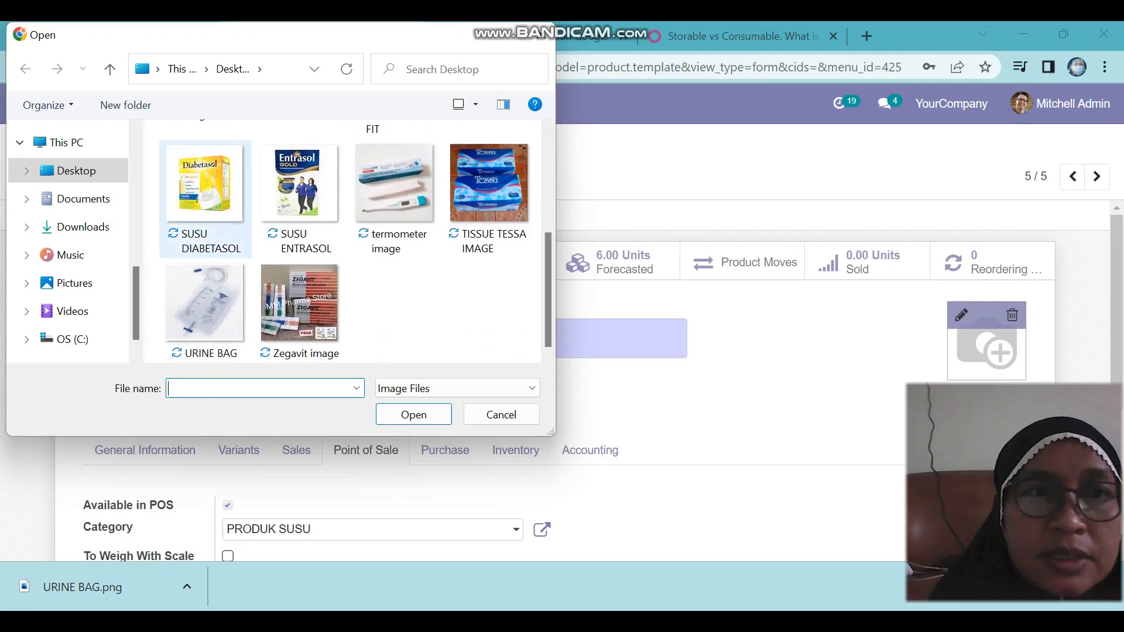
left_click(205, 193)
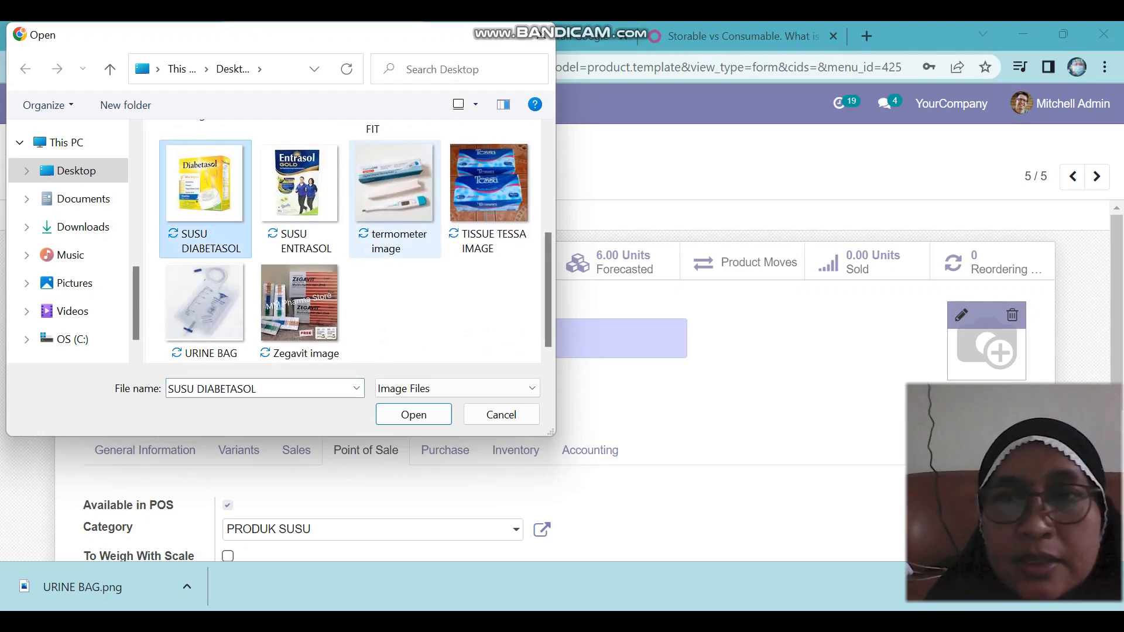
left_click(413, 415)
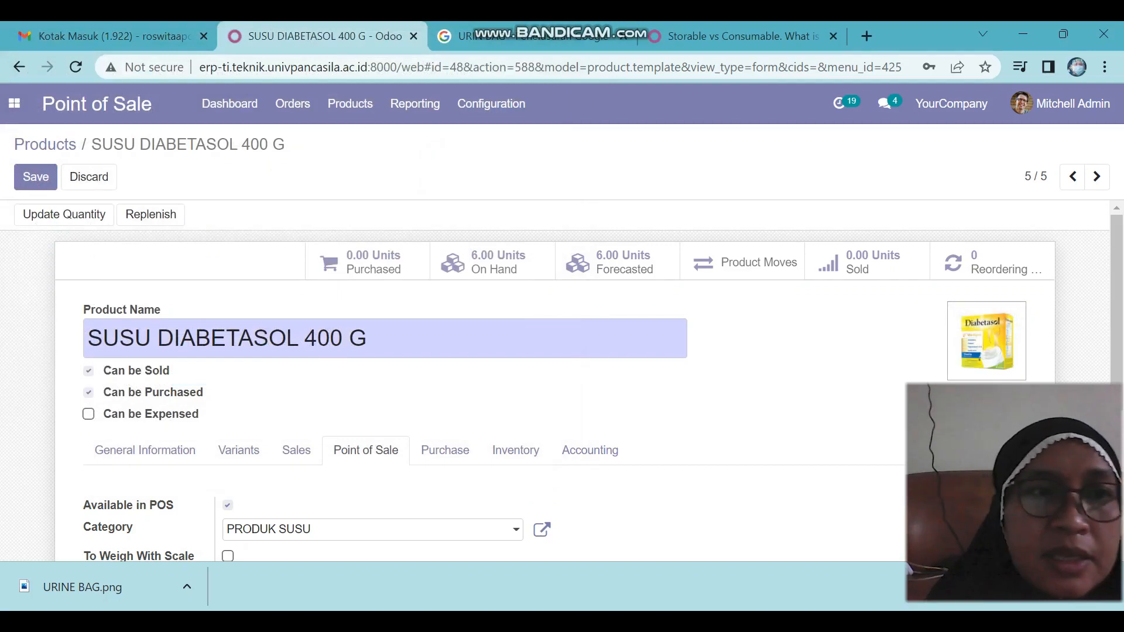
left_click(35, 177)
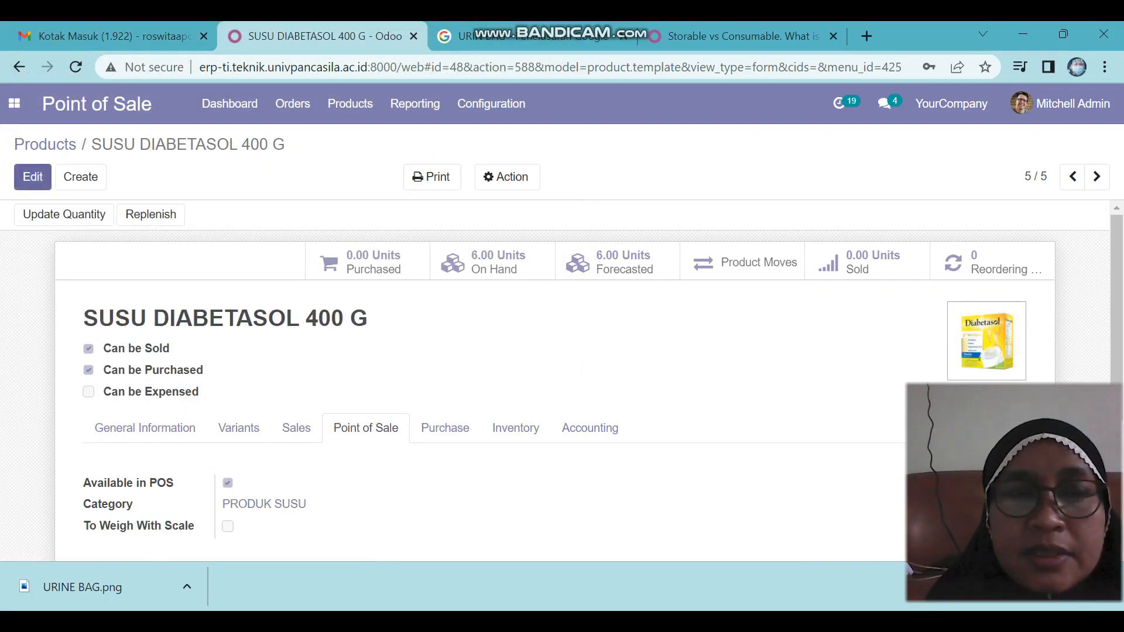
Step: Return to the Point of Sale product list to review the products available in POS
left_click(350, 103)
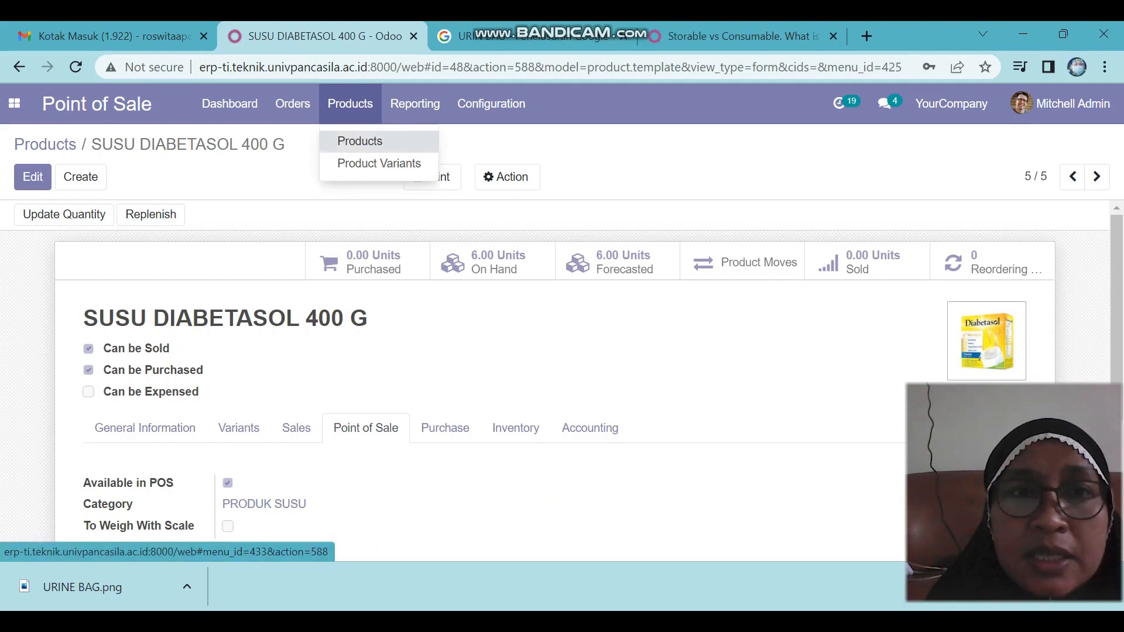
left_click(360, 141)
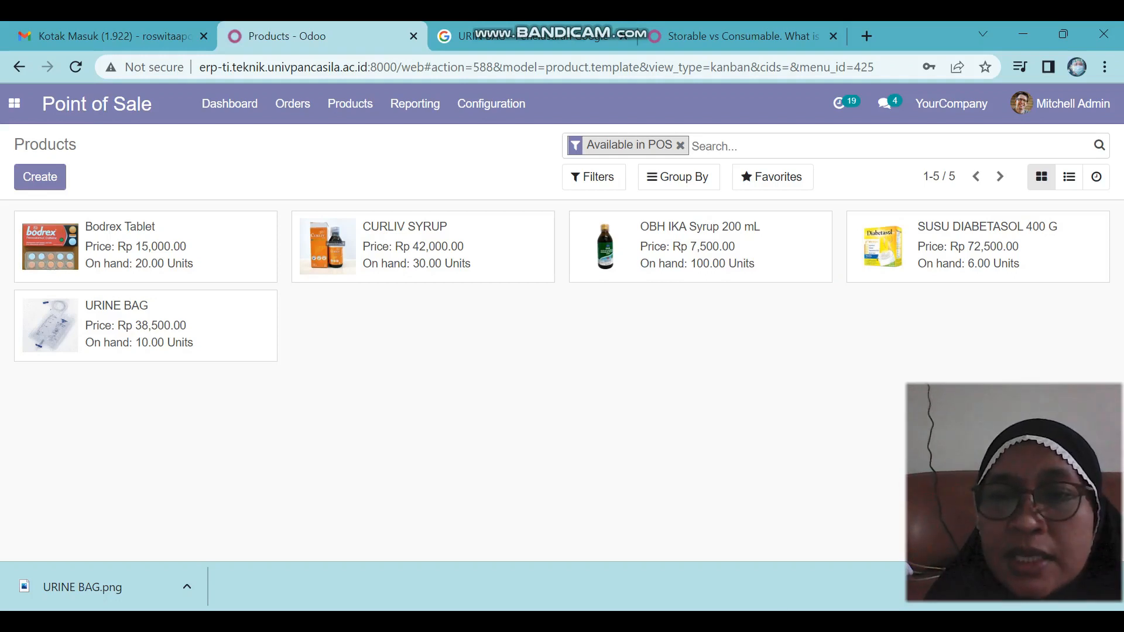
left_click(851, 622)
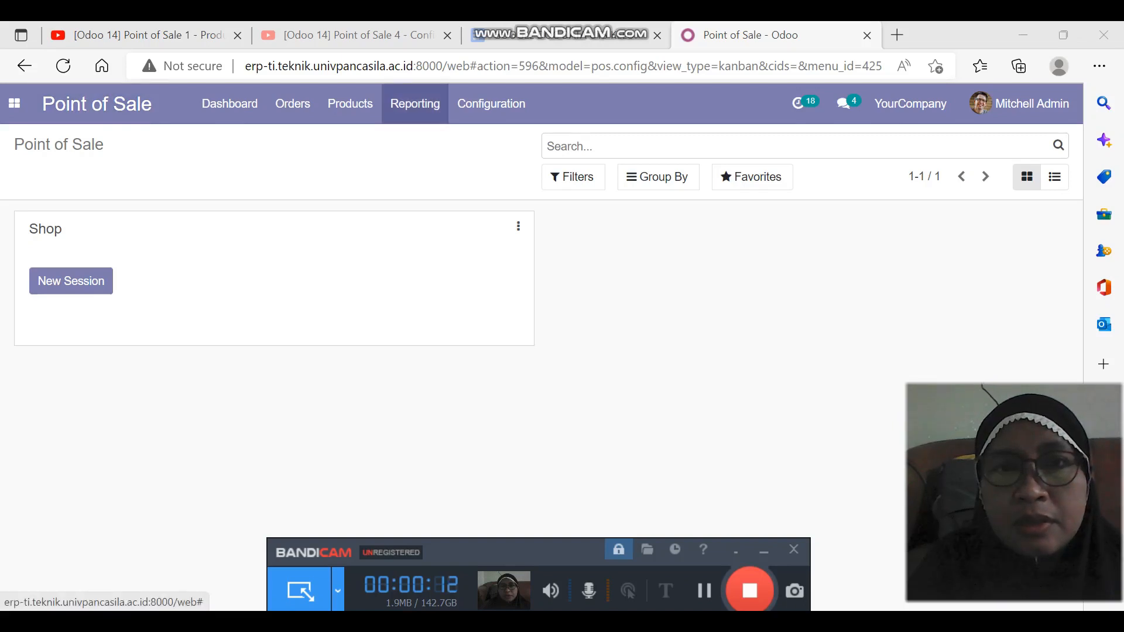
Step: Start a new Point of Sale payment method named KAS KASIR, marked as cash with Cash as its cash journal
left_click(491, 103)
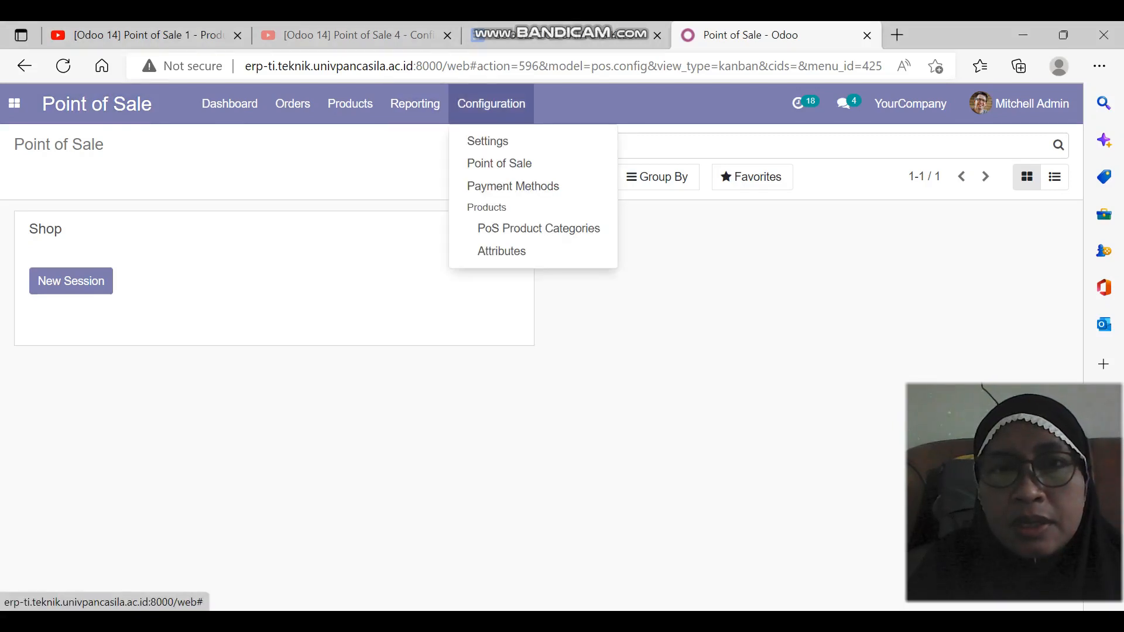
left_click(512, 186)
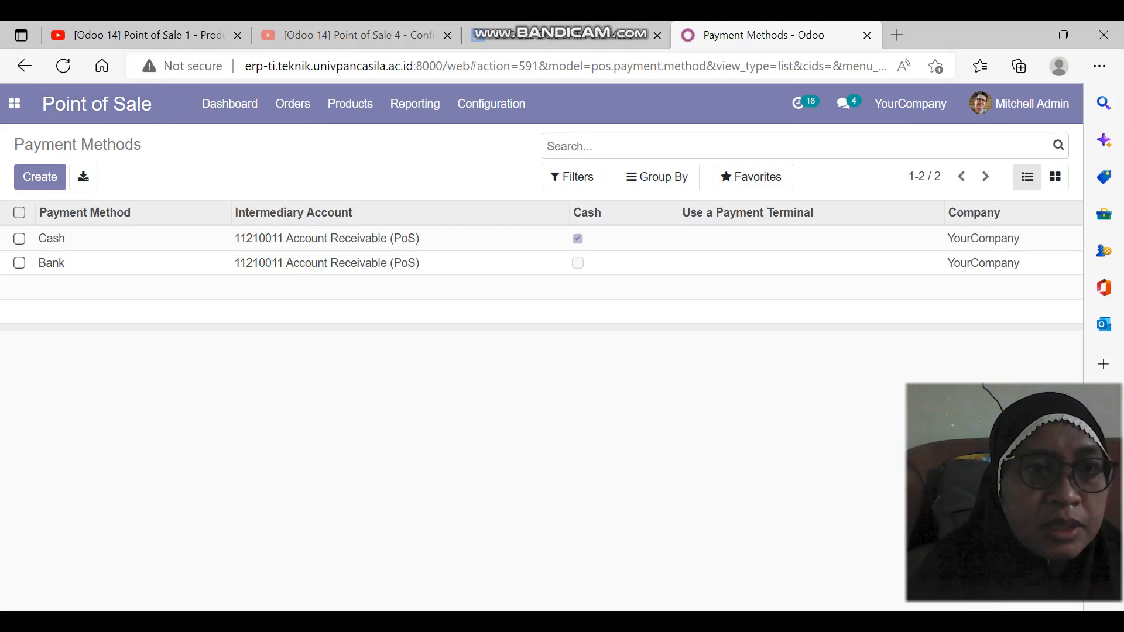
left_click(40, 177)
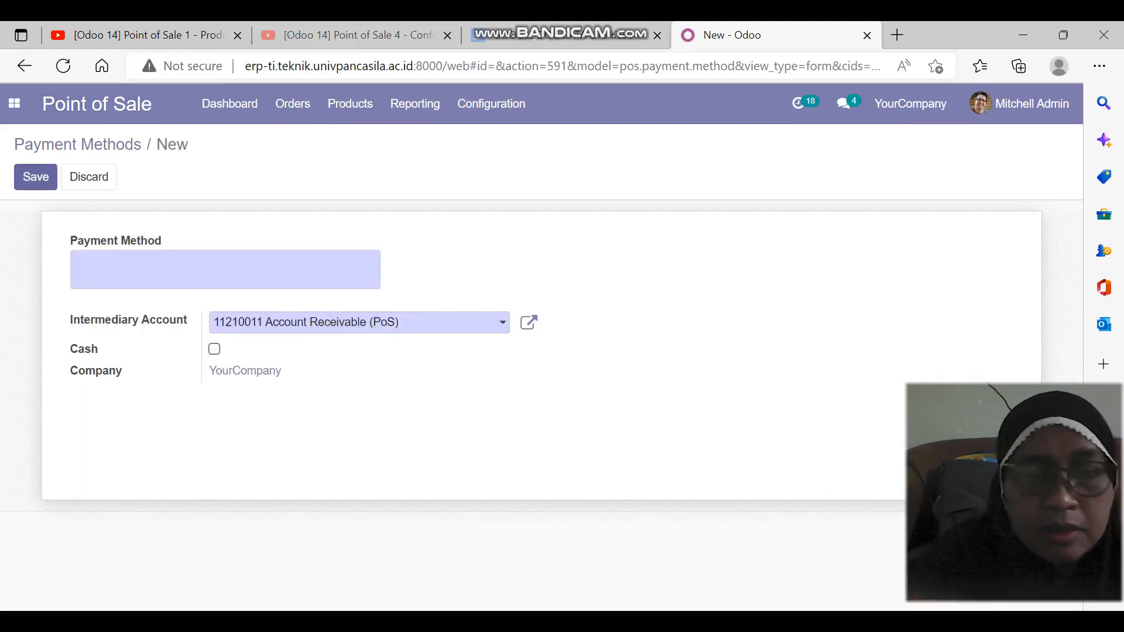
type("KA")
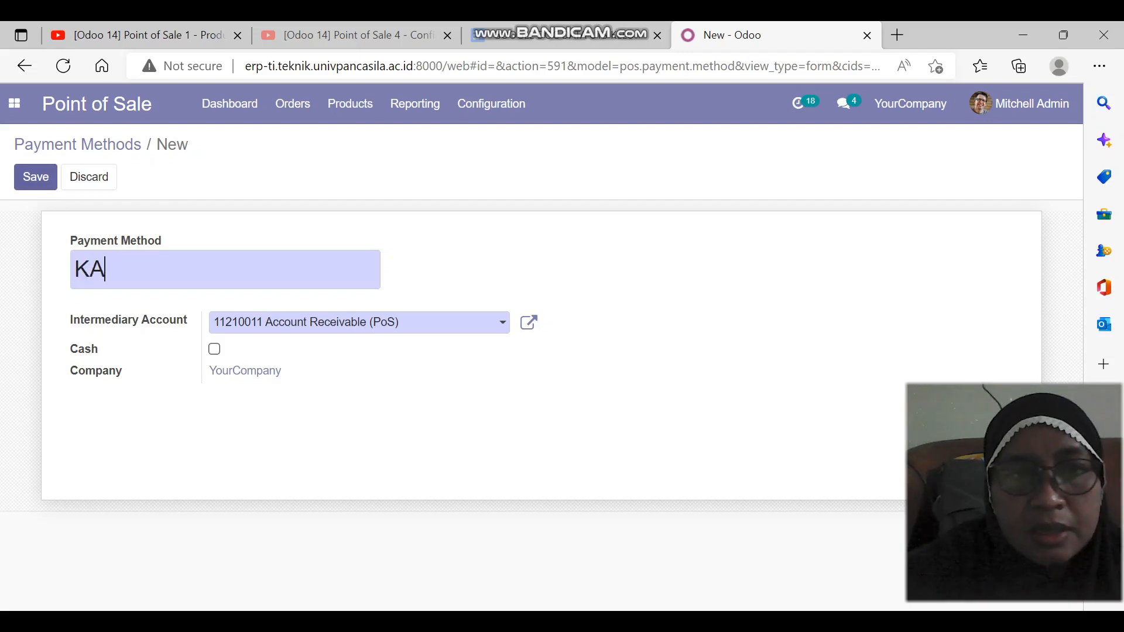
type("S KASIR")
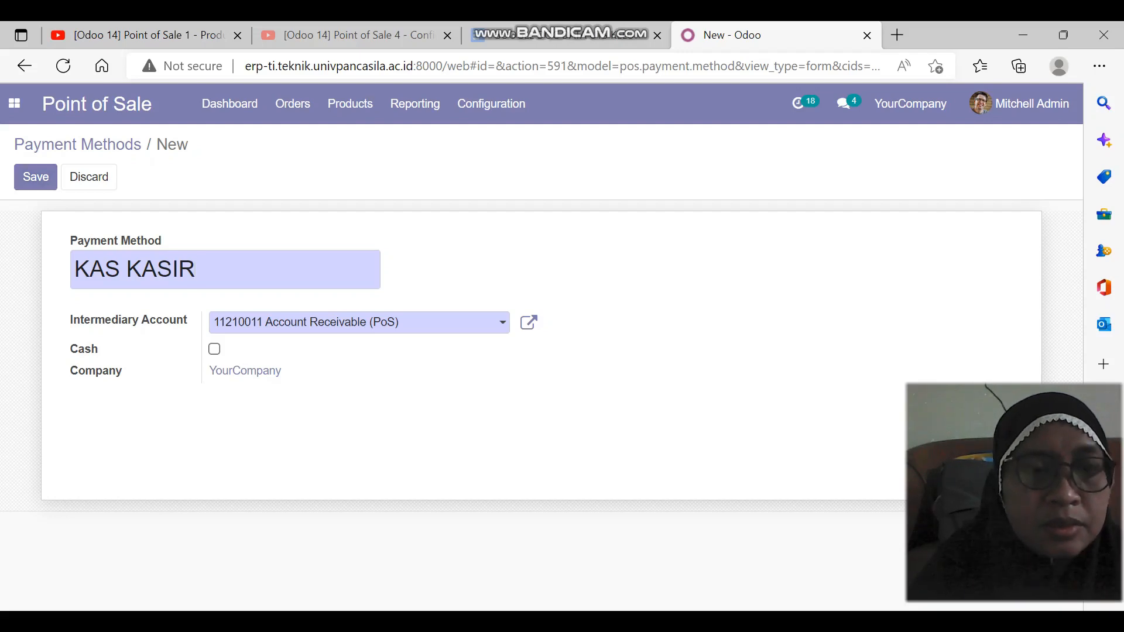
left_click(215, 349)
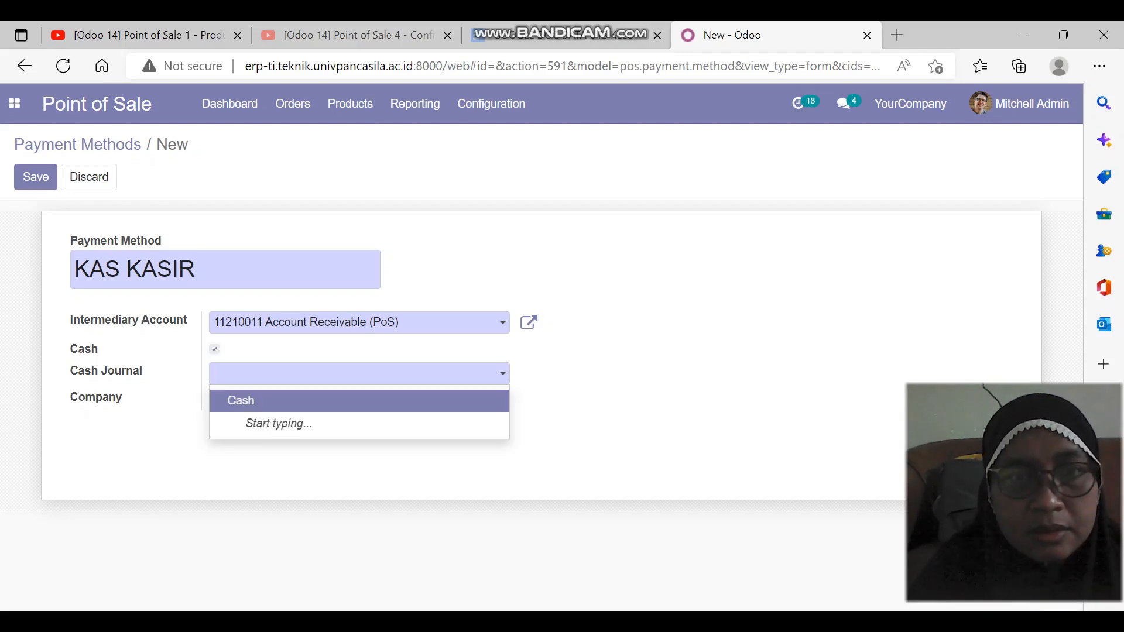
key("Return")
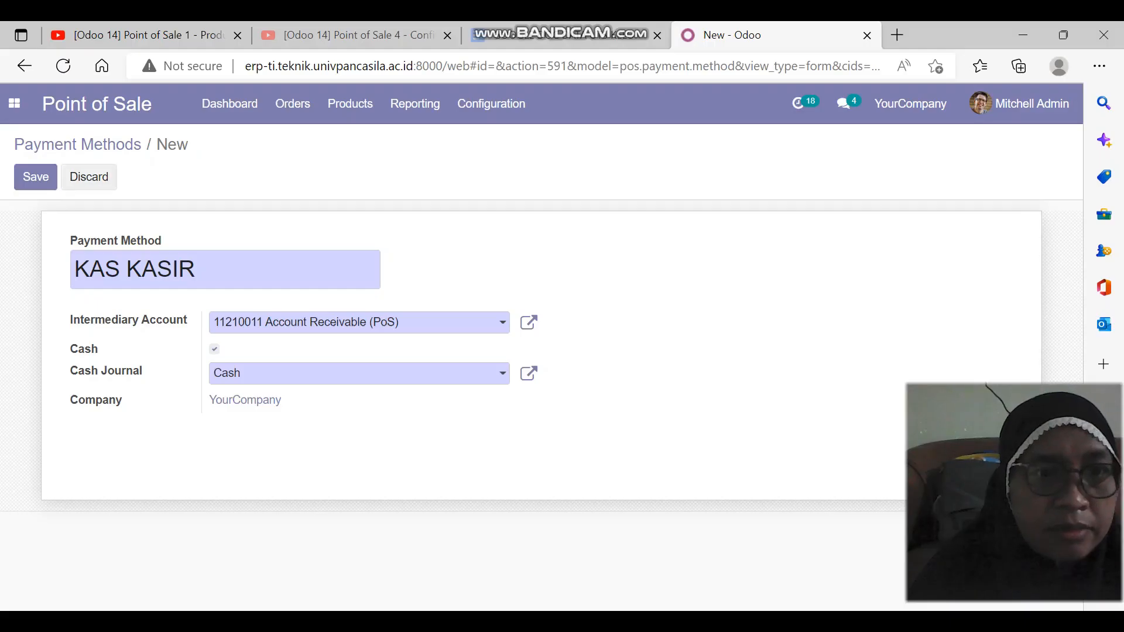
Step: Save the KAS KASIR payment method, and create and save another non-cash payment method named DEBIT BCA
left_click(36, 177)
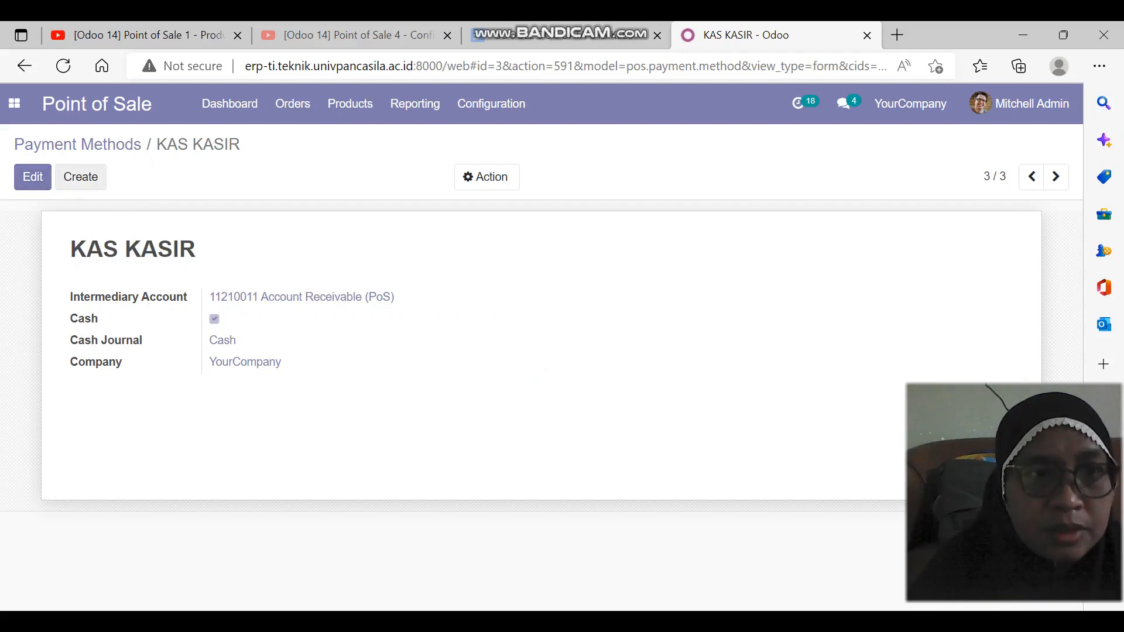
left_click(81, 177)
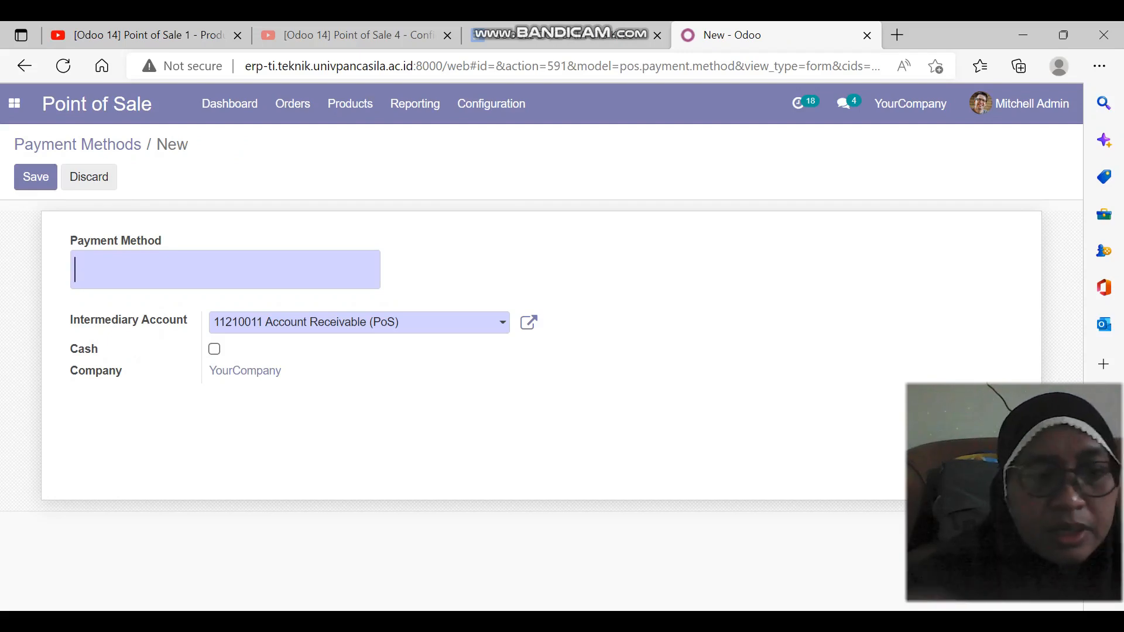
type("DEBIT")
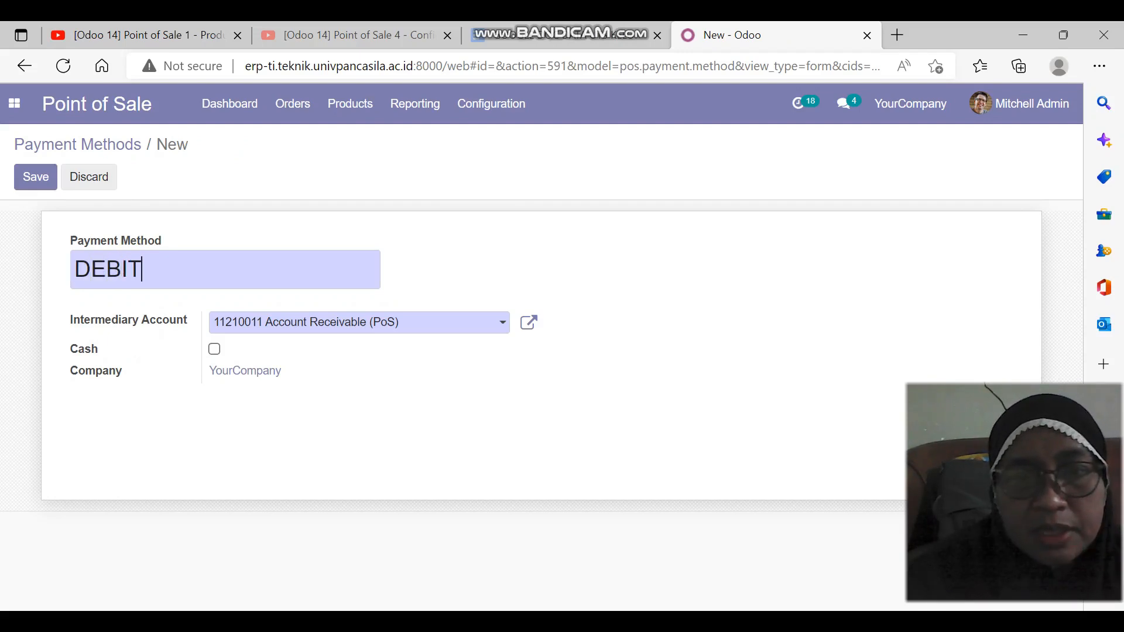
type(" BCA")
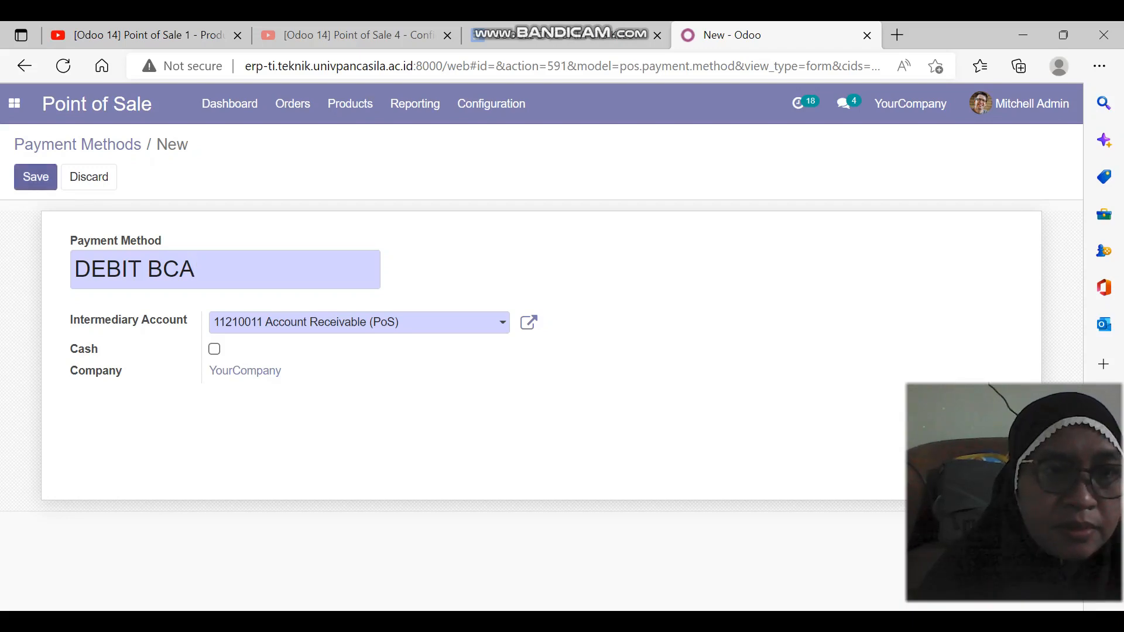
left_click(36, 177)
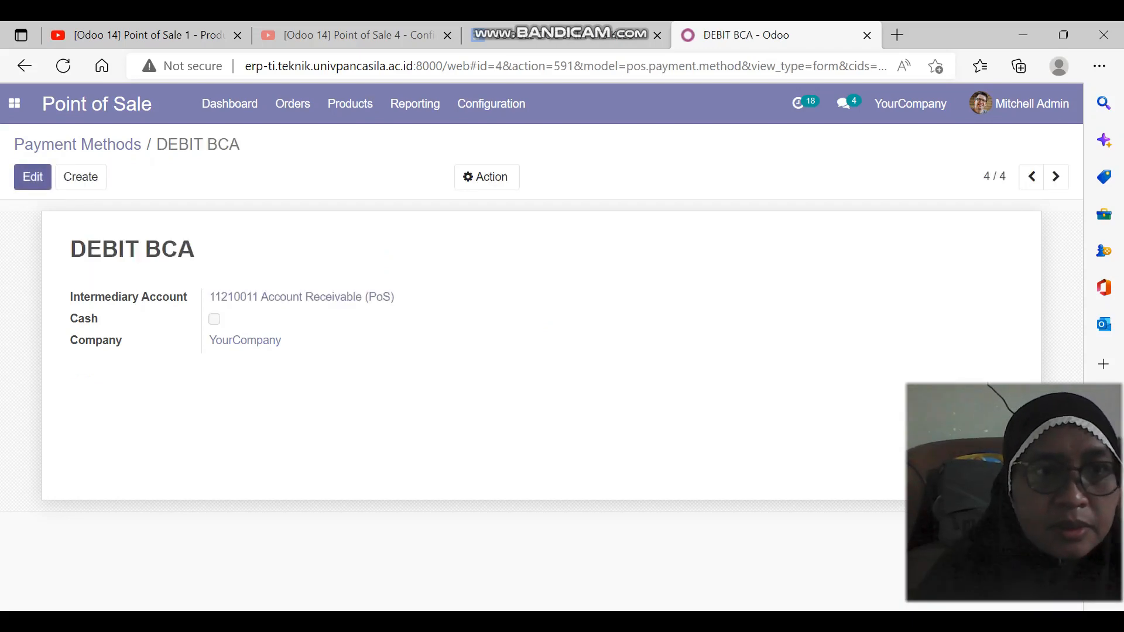
Step: Create and save a non-cash payment method named DEBIT MANDIRI, and return to the payment methods list
left_click(81, 177)
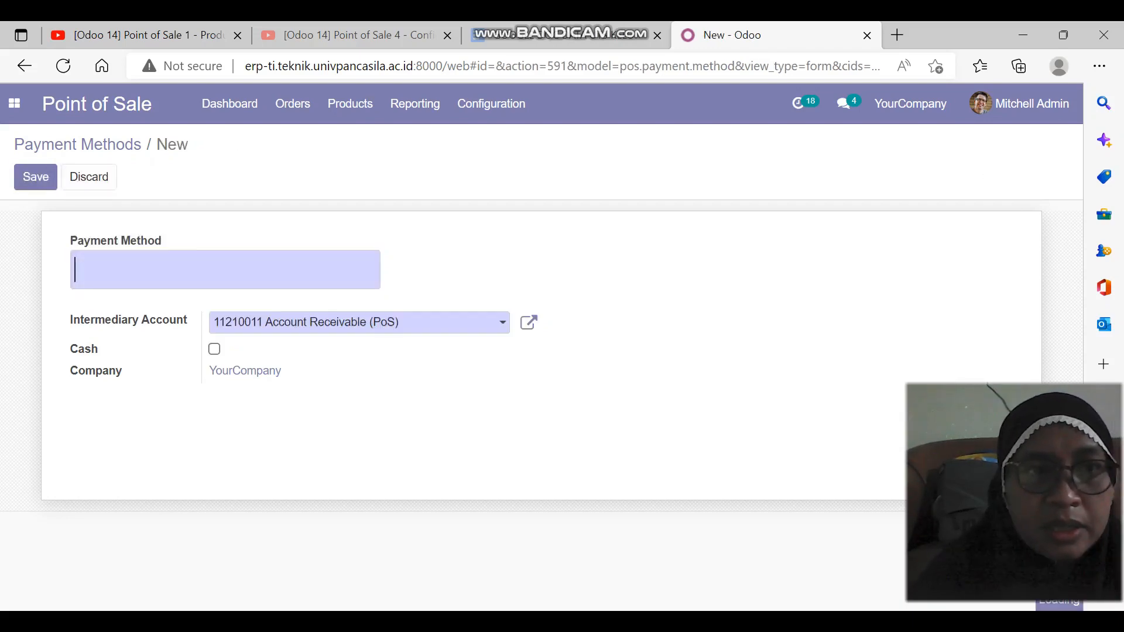
type("DEBIT")
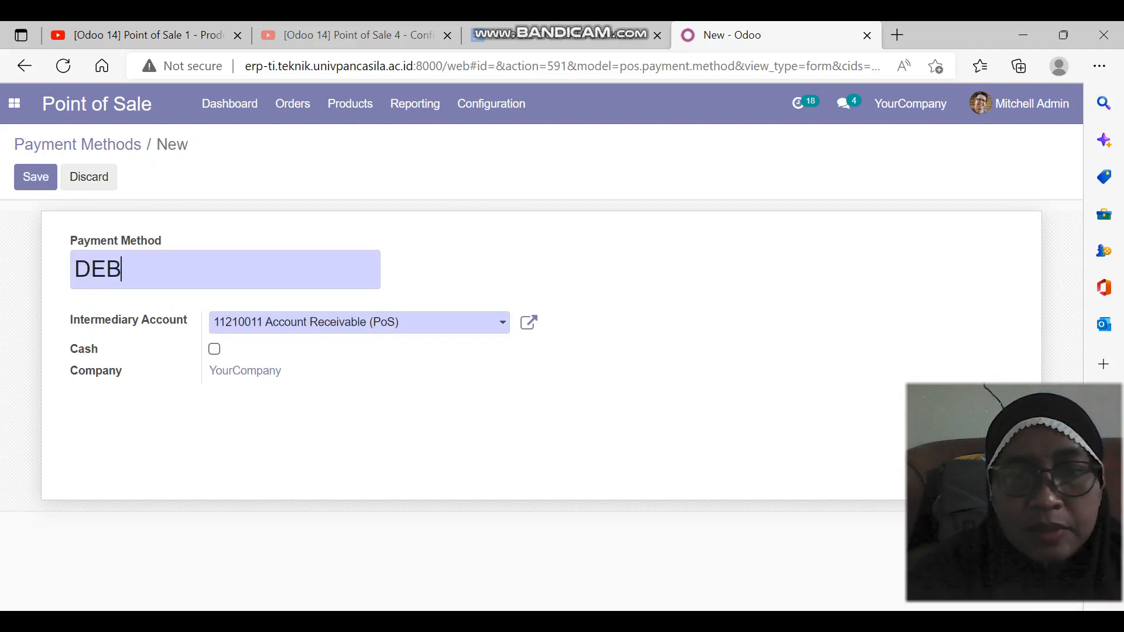
type(" MANDIRI")
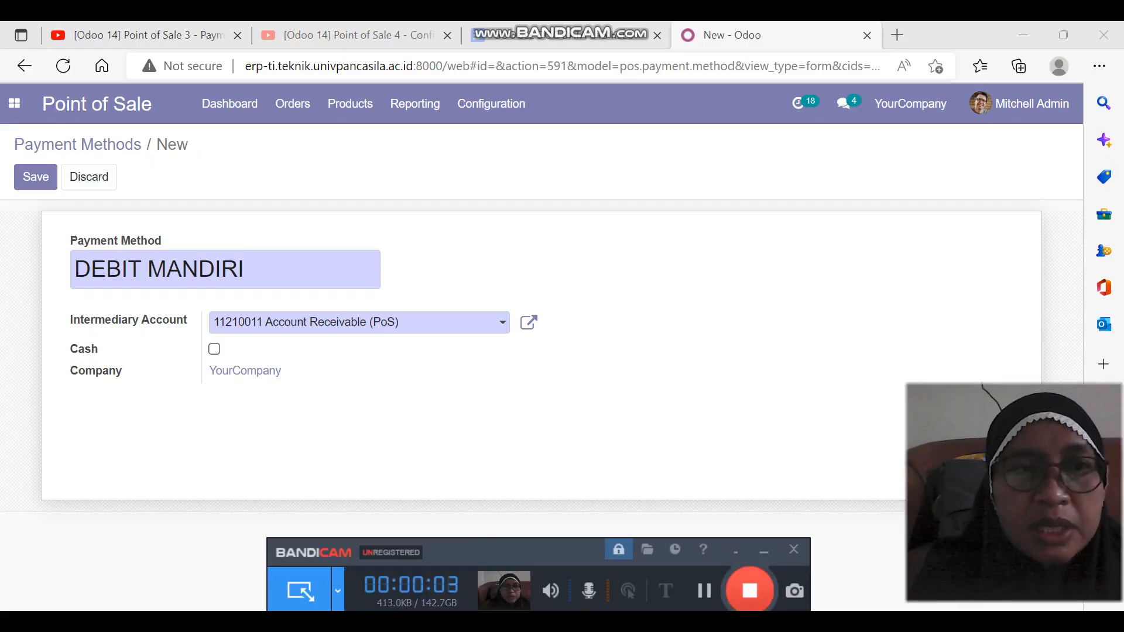
left_click(36, 177)
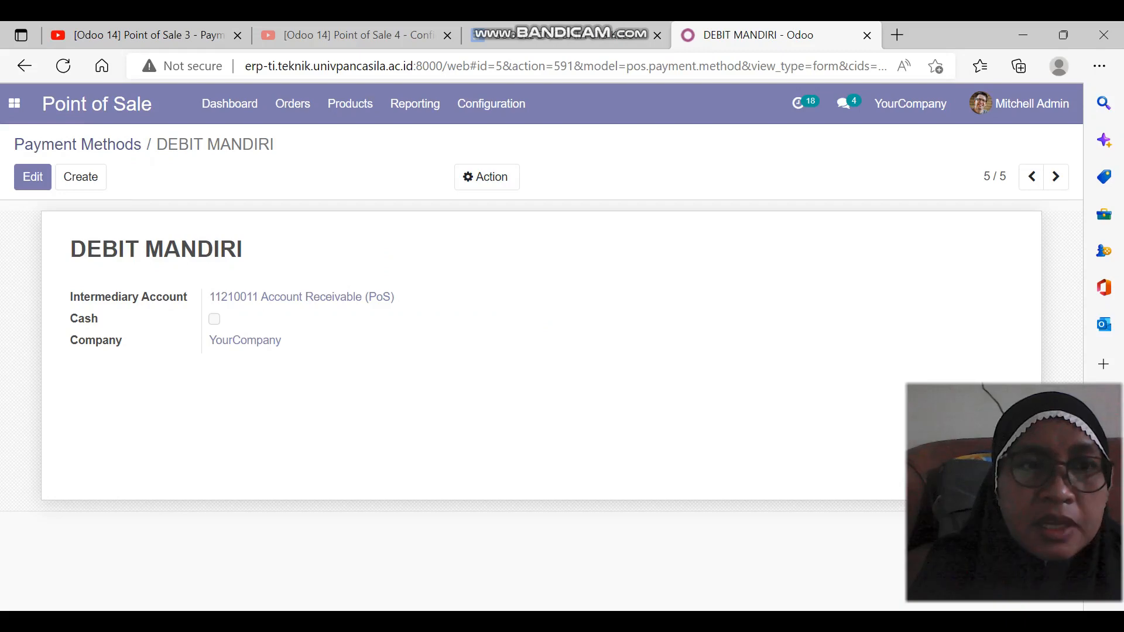
left_click(77, 145)
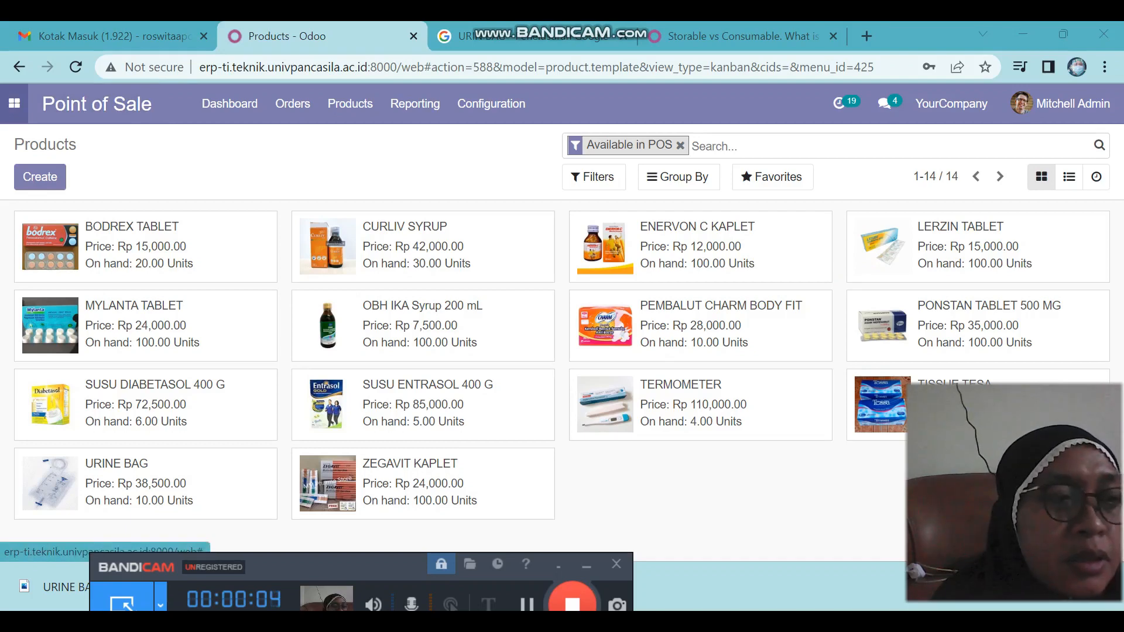
Step: Start a new point of sale configuration named JAKARTA in the Point of Sale app
left_click(14, 103)
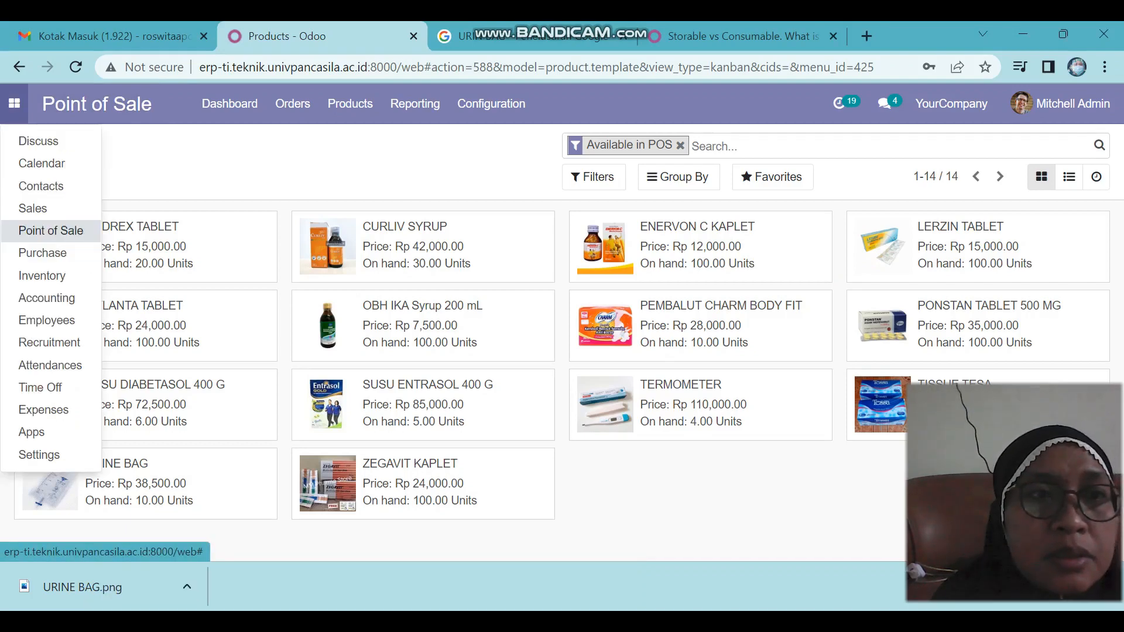
left_click(51, 230)
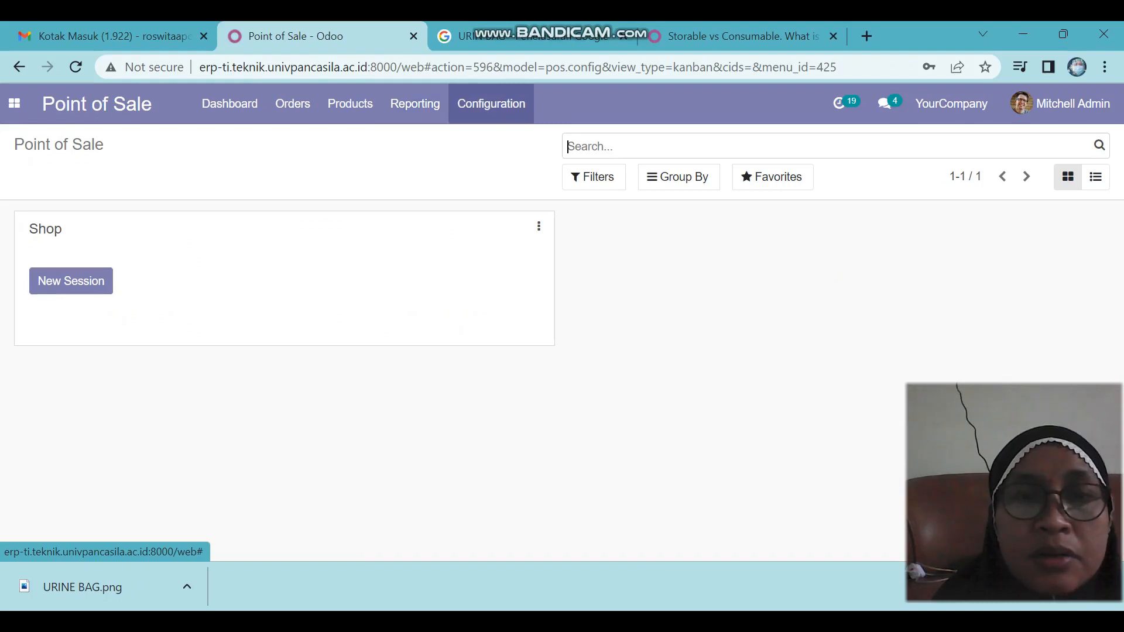
left_click(491, 104)
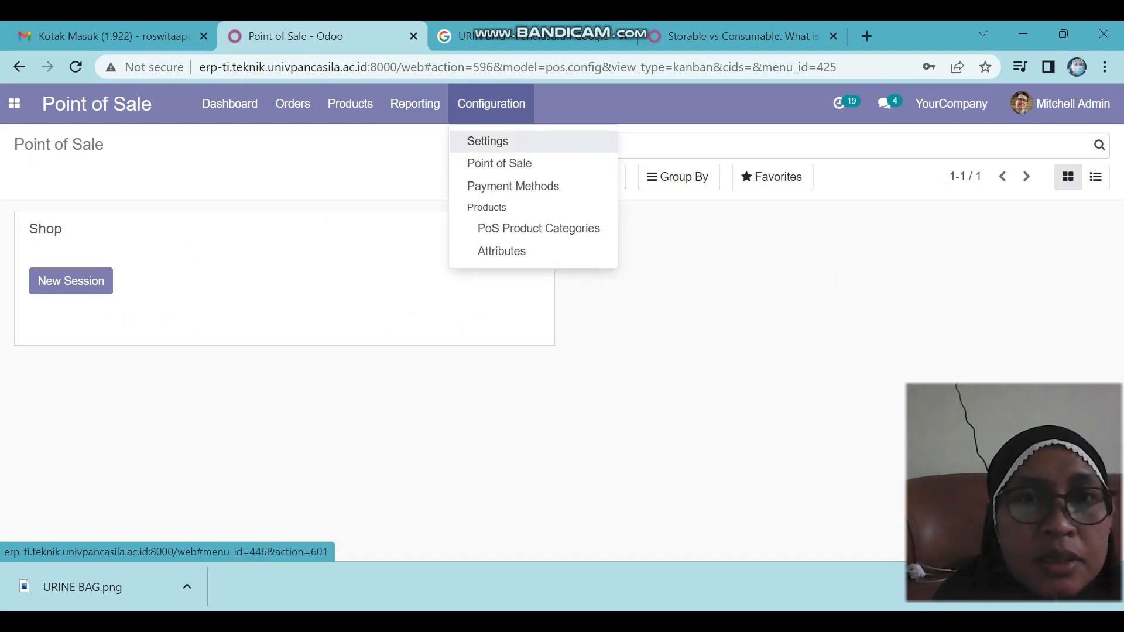
left_click(499, 164)
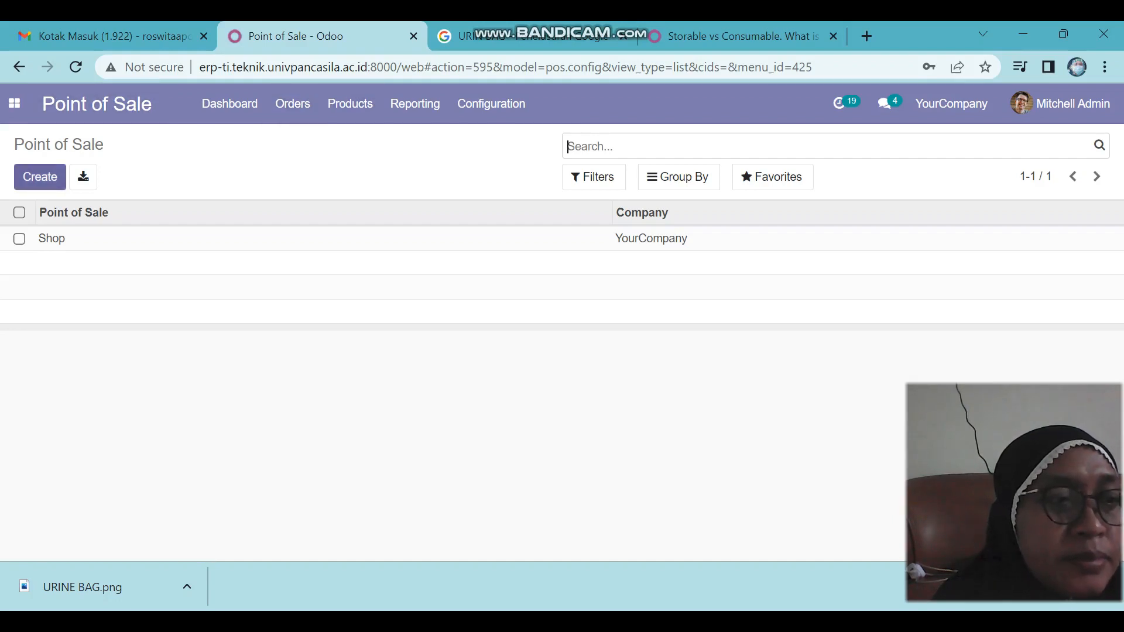
left_click(40, 177)
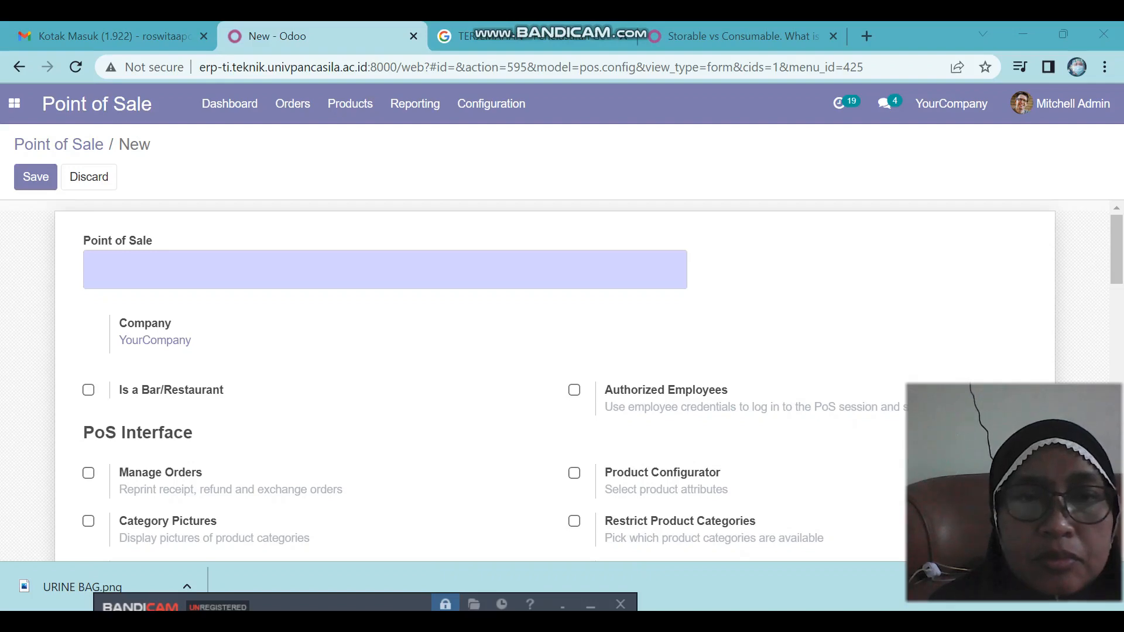
mouse_move(391, 582)
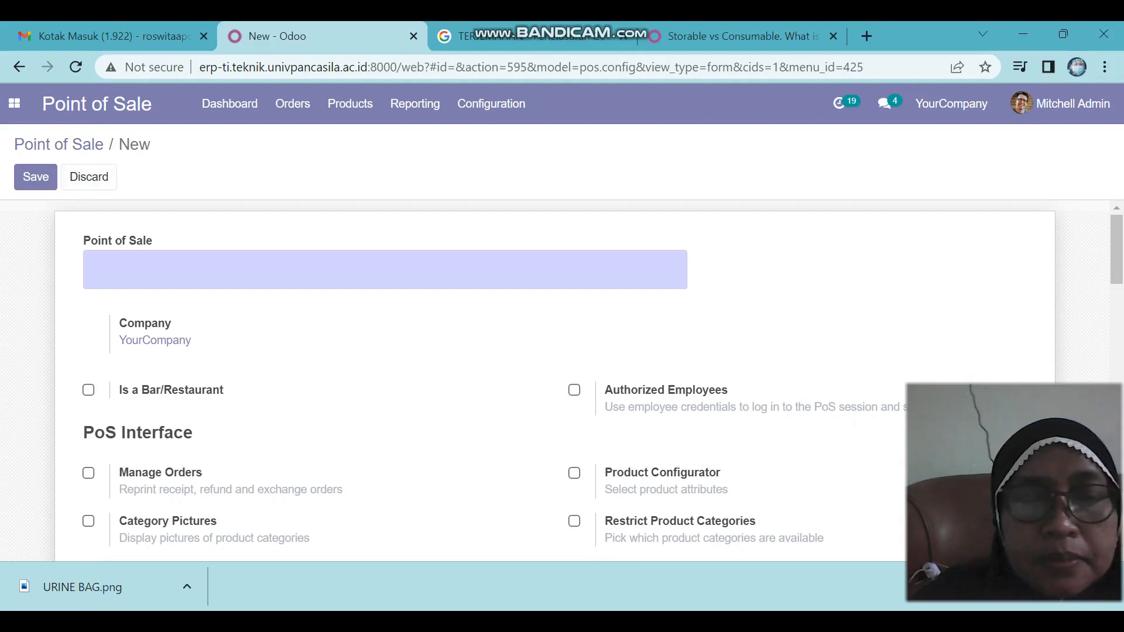
type("JAKARTA")
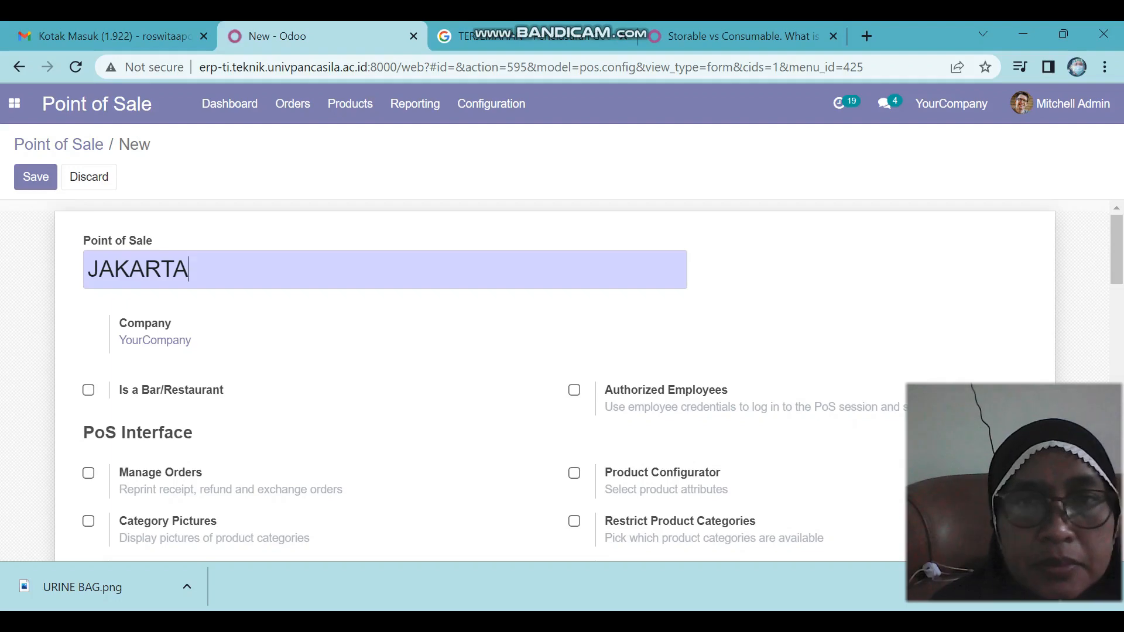
Step: Enable Authorized Employees with the cashier's employee name as the allowed employee, and enable Manage Orders
left_click(574, 390)
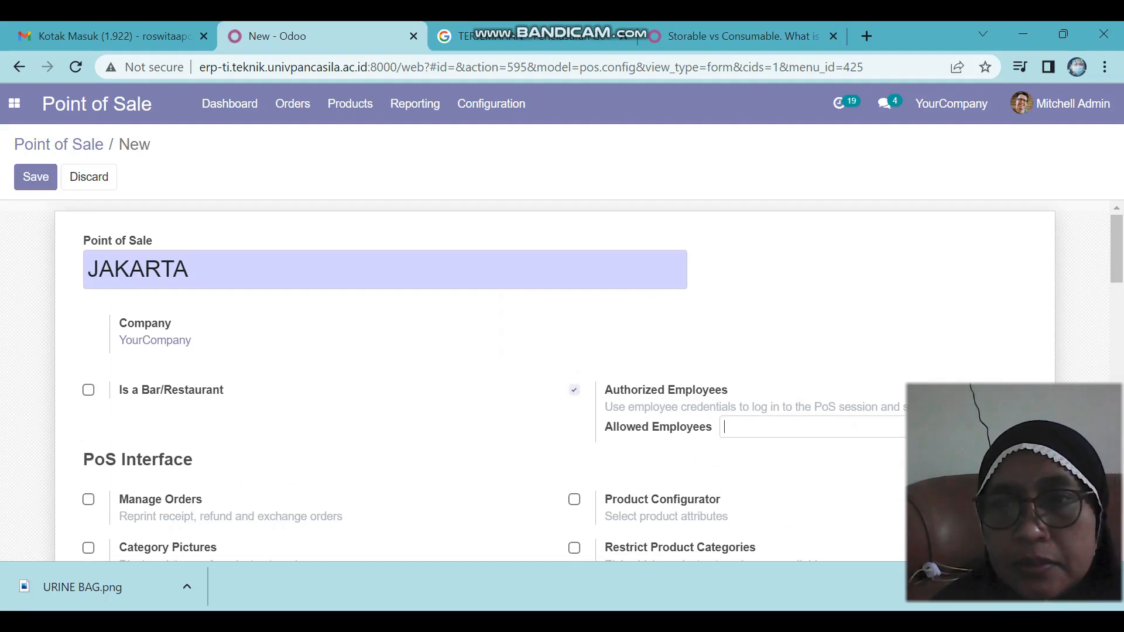
left_click(819, 427)
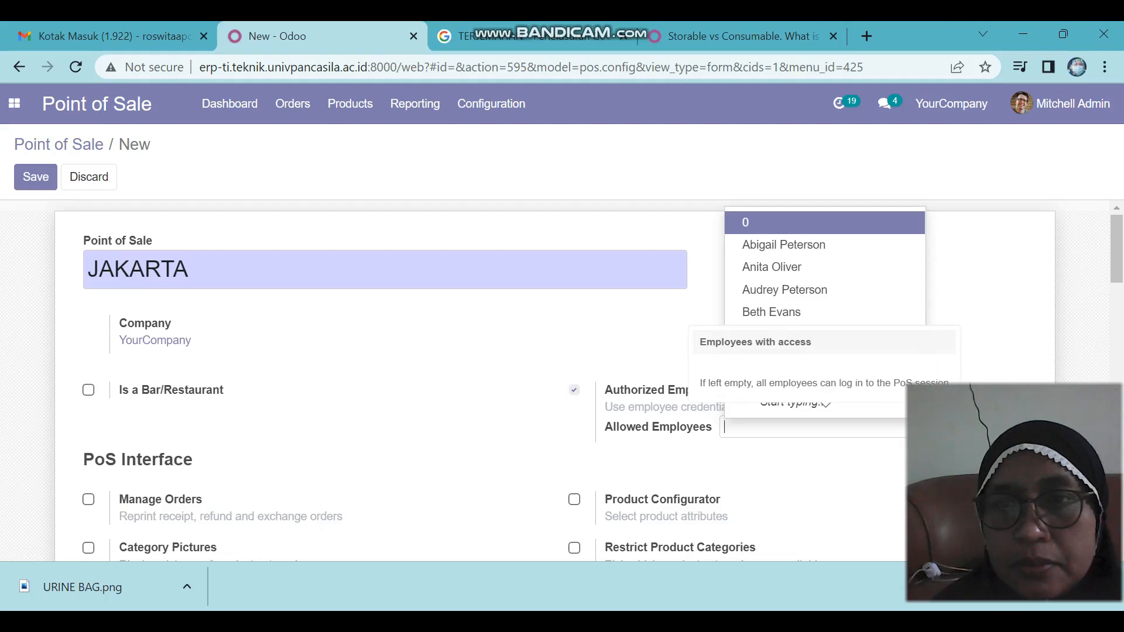
type("K")
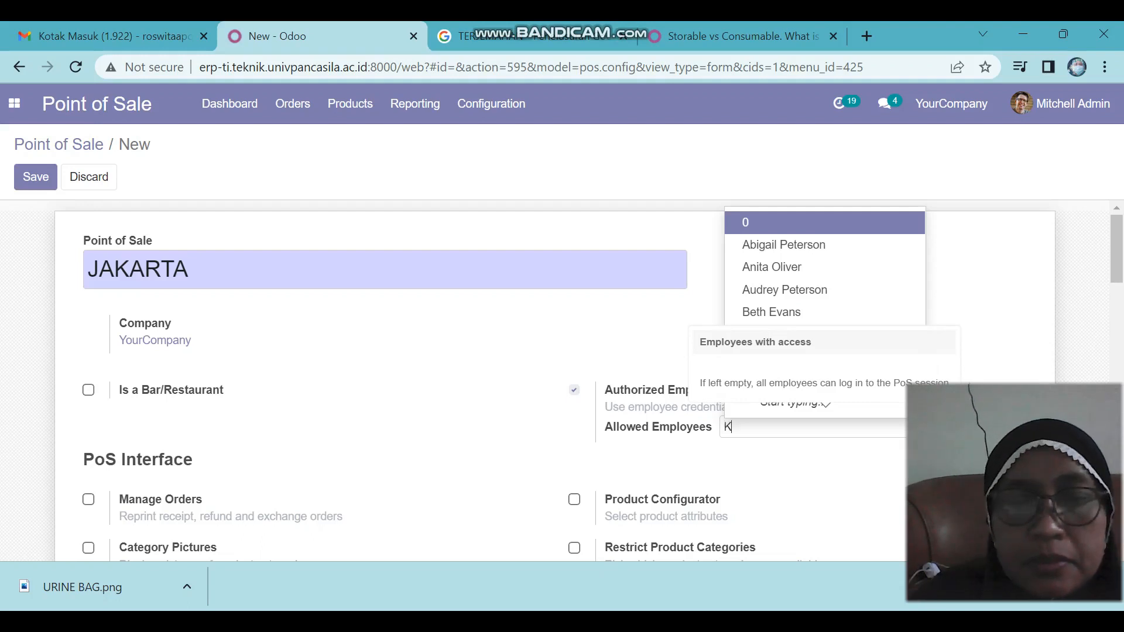
type("ASHIRA")
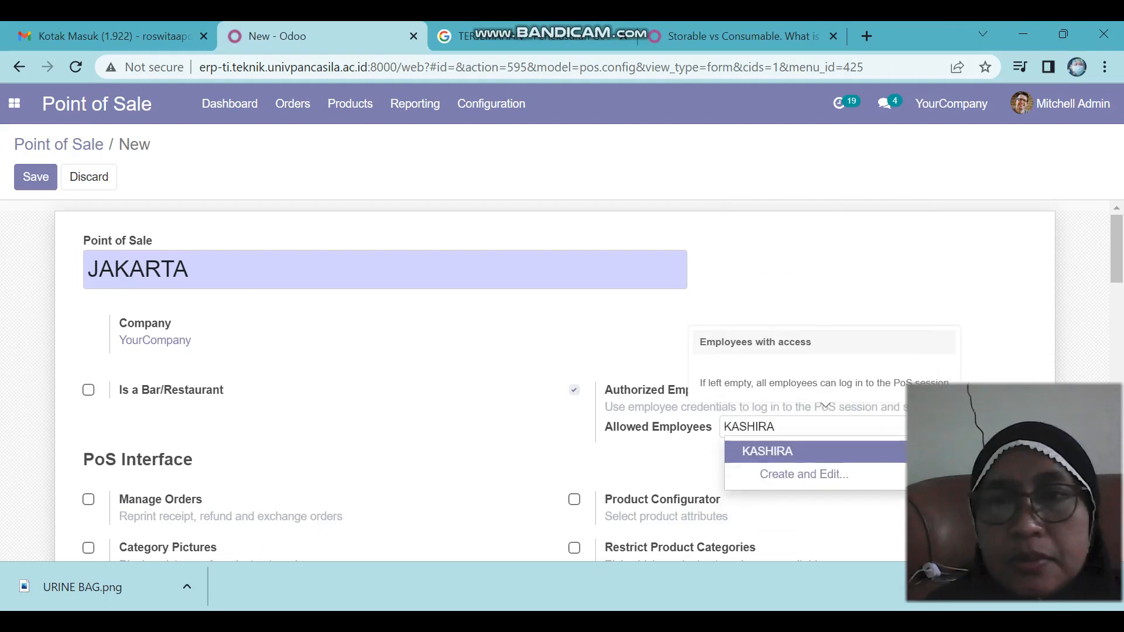
key("Return")
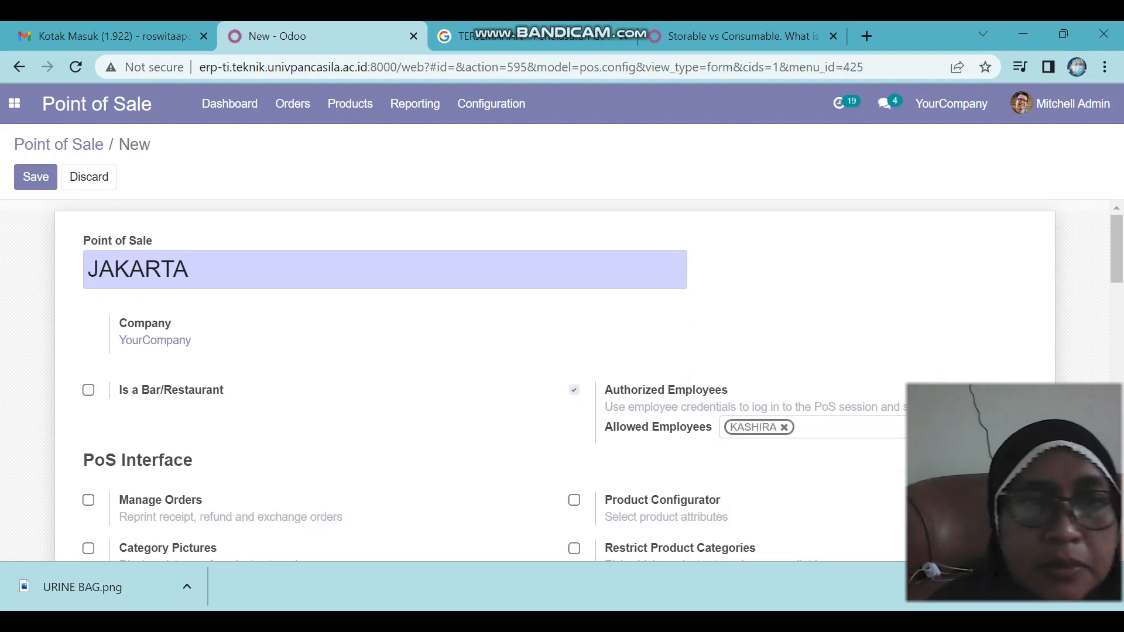
left_click(88, 500)
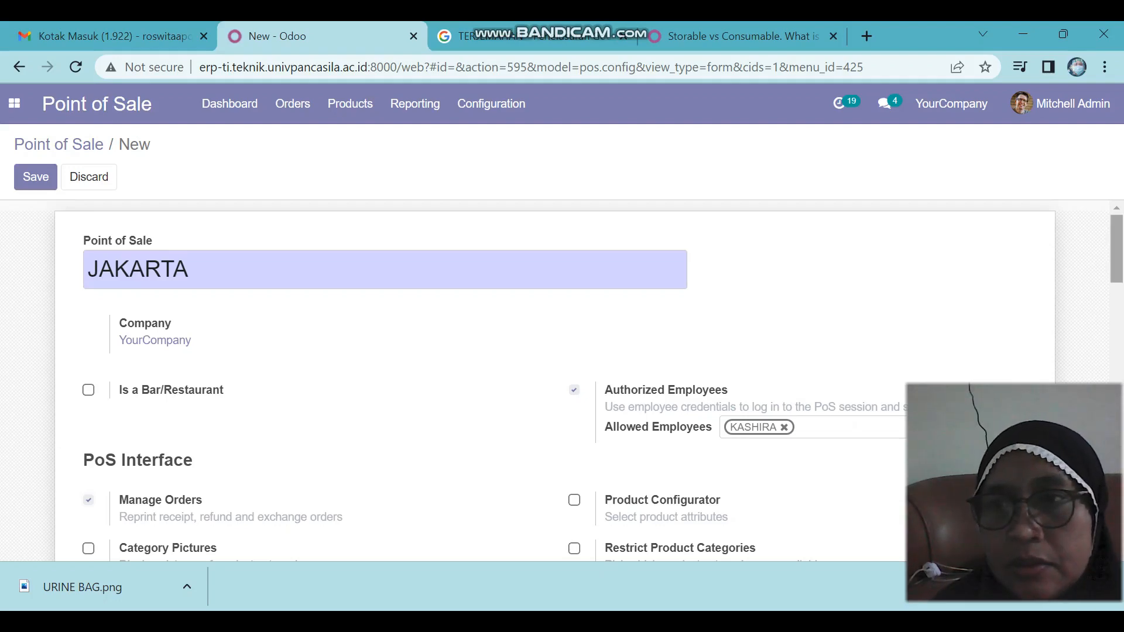
Step: Enable Tips in the payment settings and remove Cash and Bank from the available payment methods
scroll(603, 380, "down", 2)
scroll(556, 380, "down", 2)
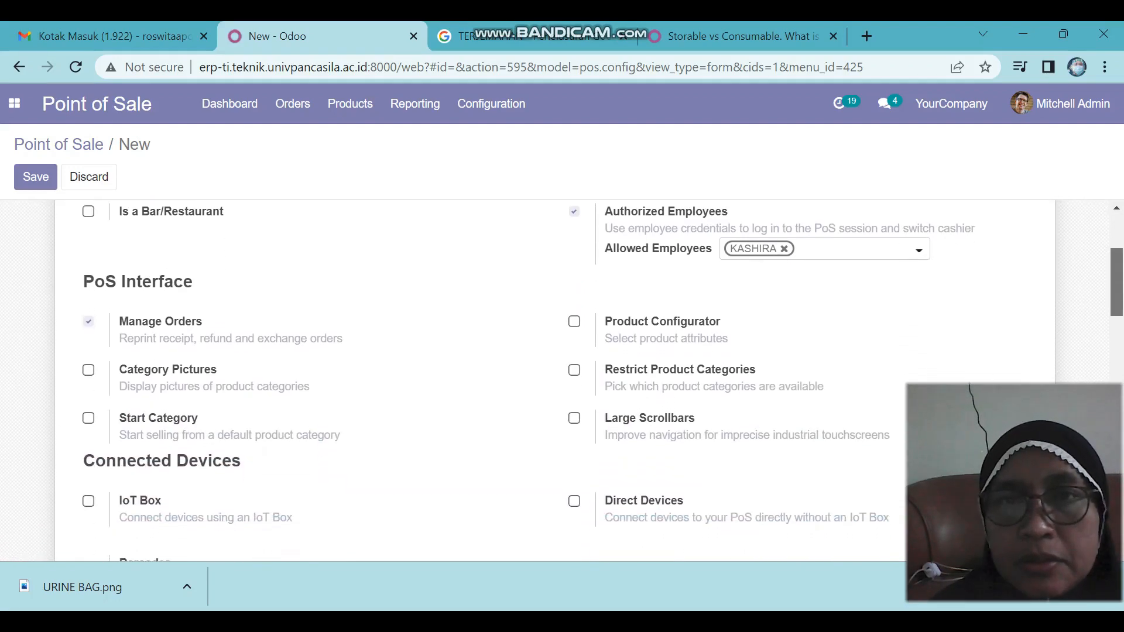
scroll(556, 381, "down", 2)
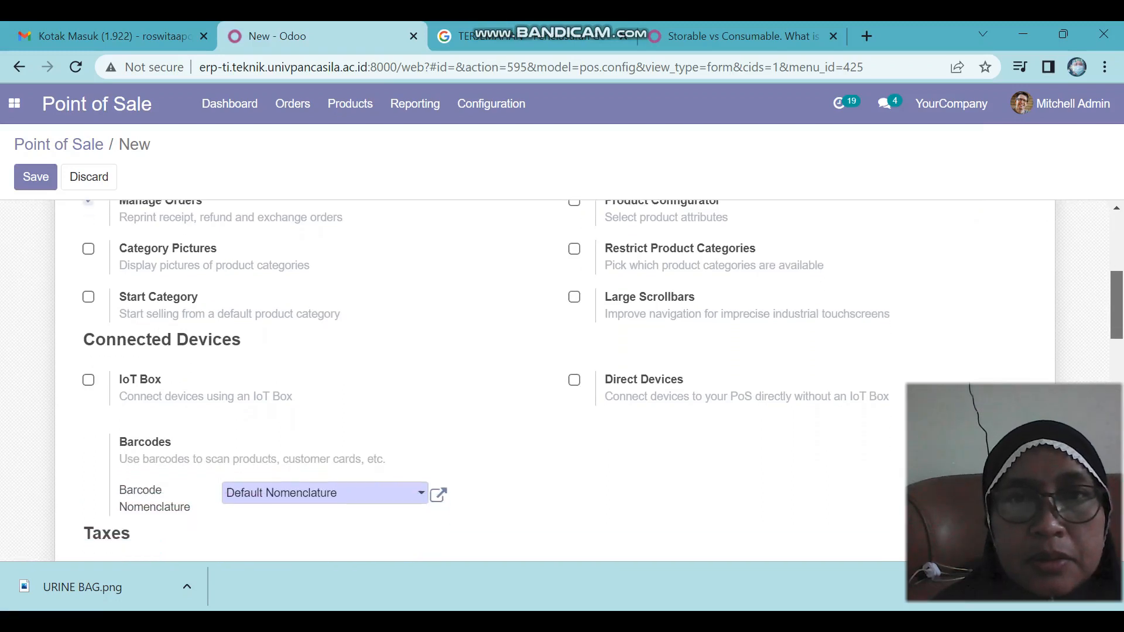
scroll(556, 381, "down", 4)
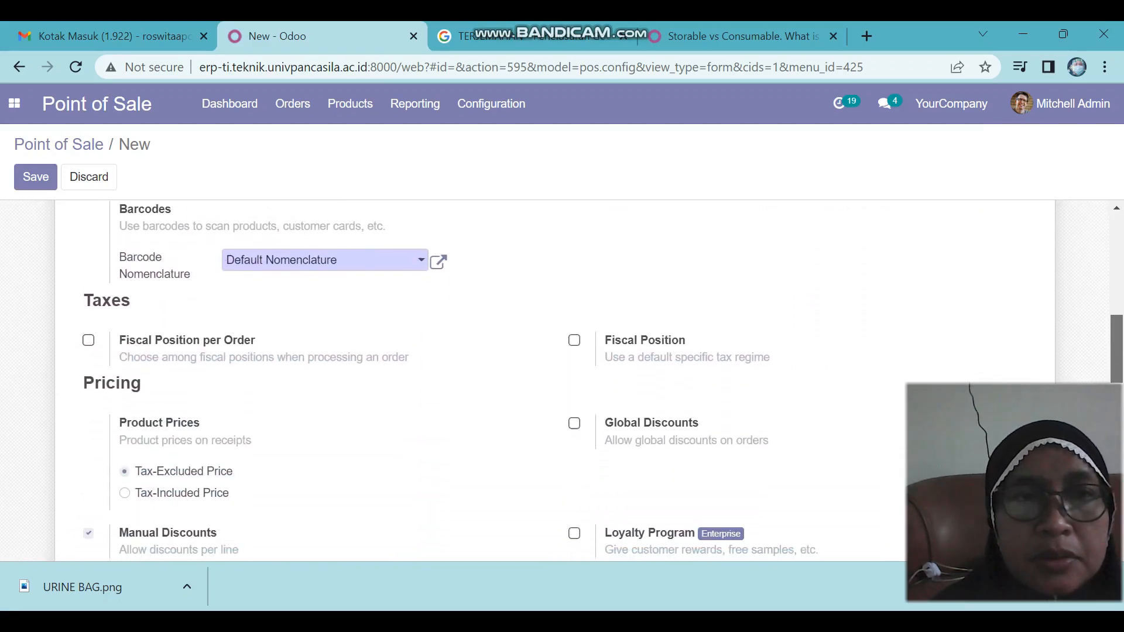
scroll(557, 380, "down", 3)
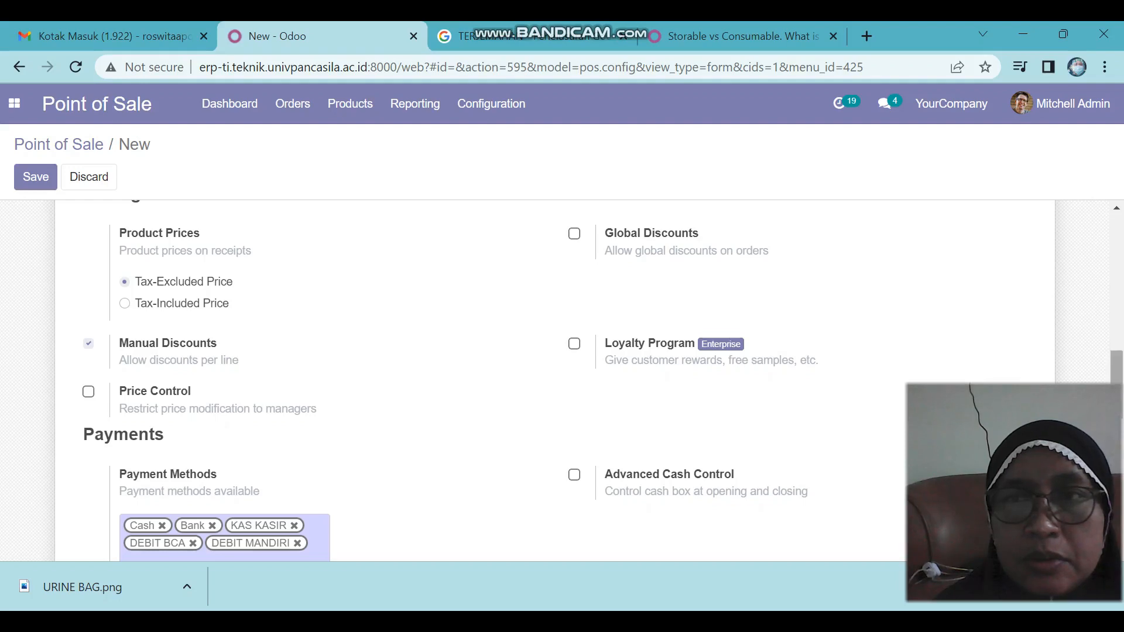
scroll(556, 381, "down", 4)
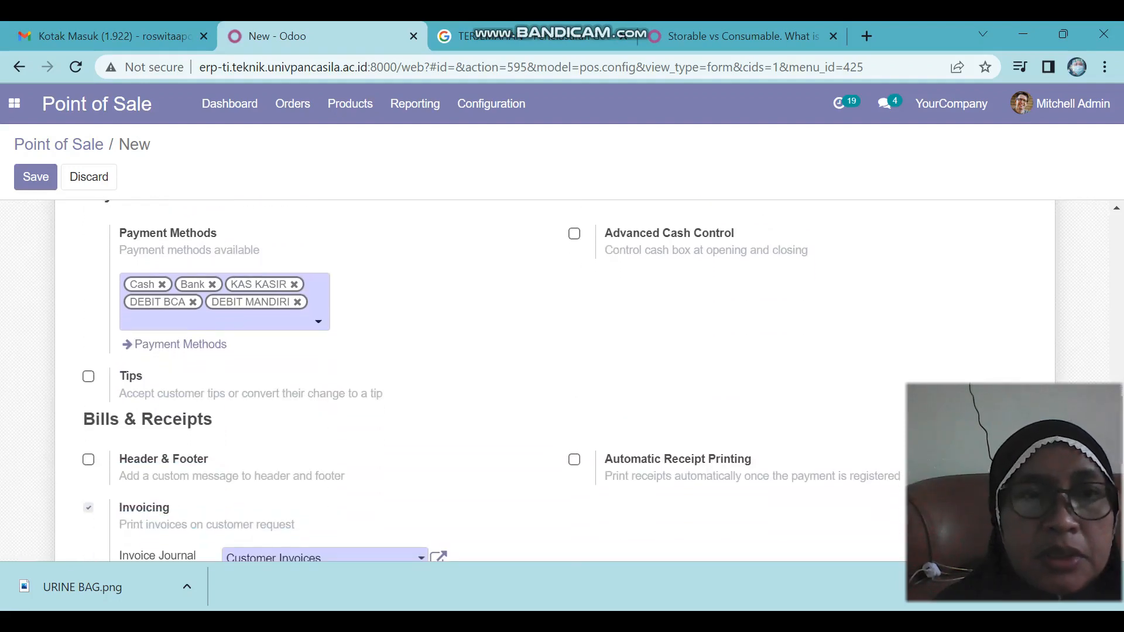
left_click(88, 377)
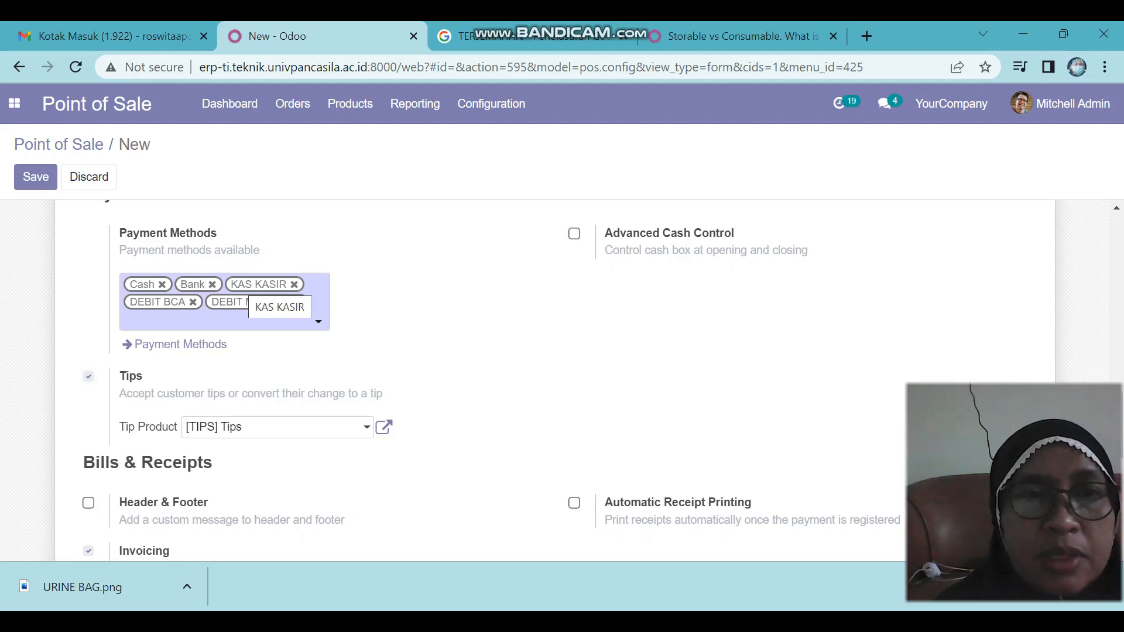
left_click(162, 284)
left_click(161, 284)
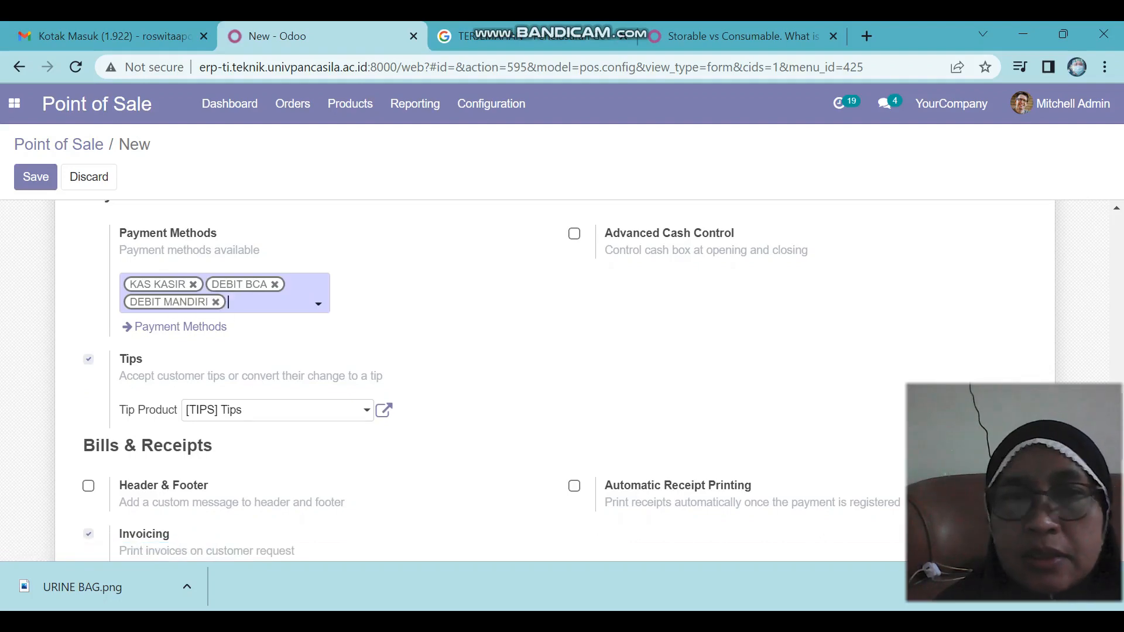
Step: Enable the Header & Footer option under Bills & Receipts and start editing the header message
left_click(88, 486)
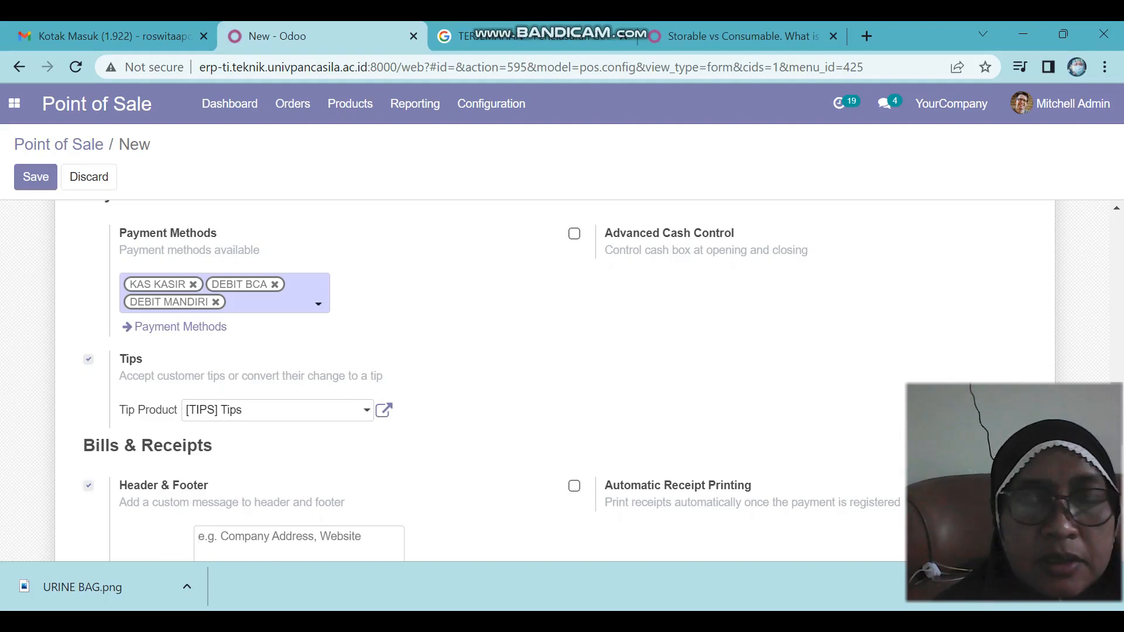
left_click(234, 537)
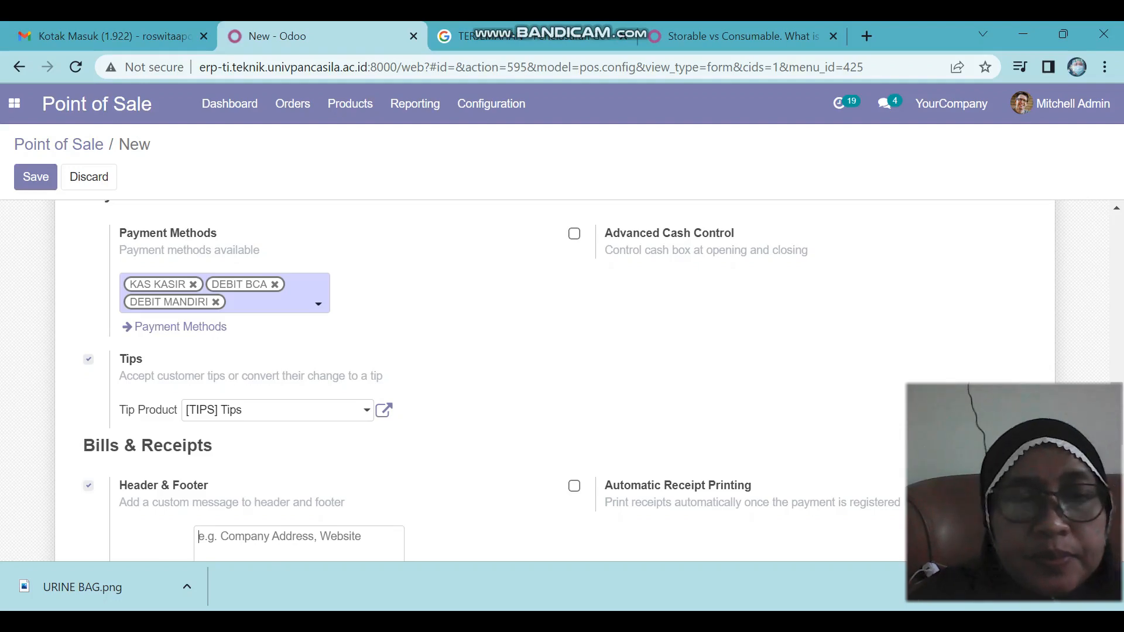
type("sAHA")
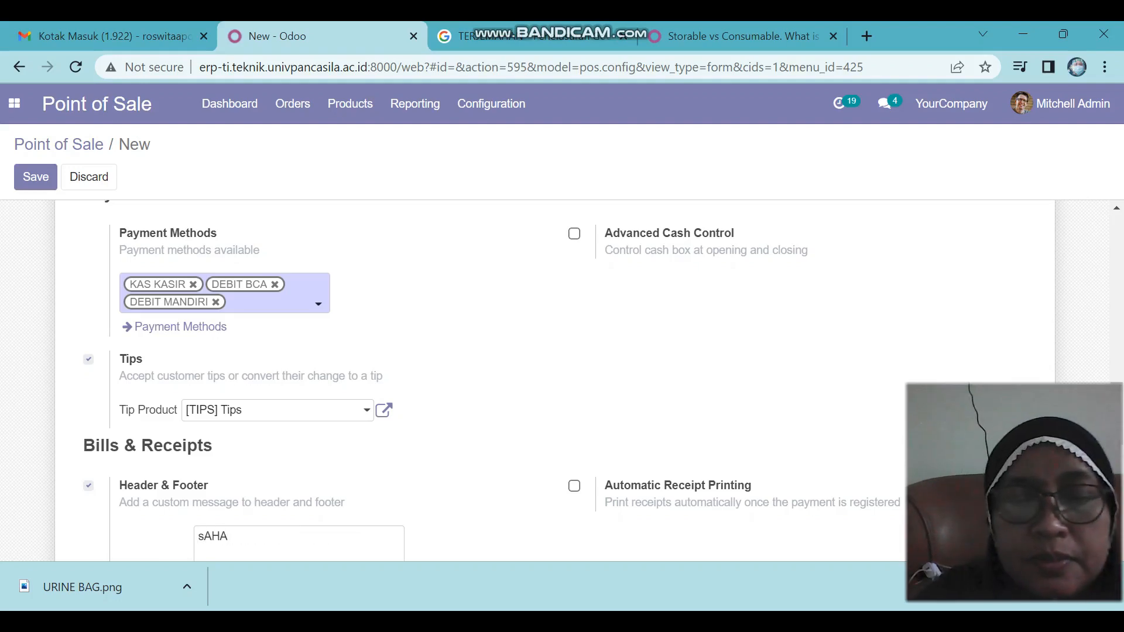
key("BackSpace")
key("BackSpace")
key("BackSpace")
key("BackSpace")
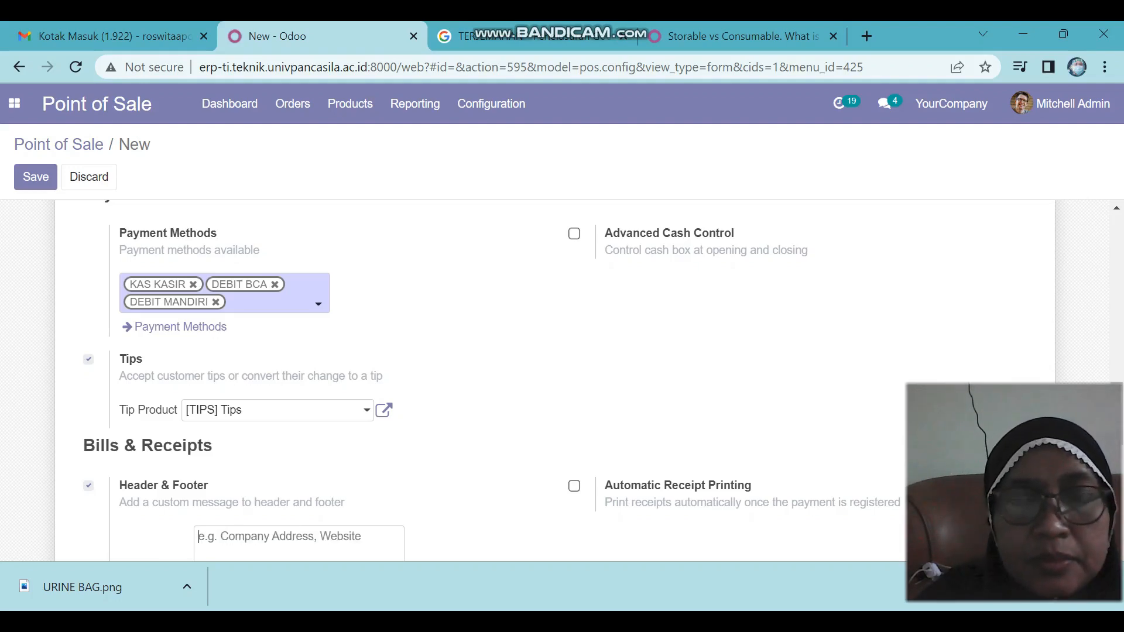
type("MITRA S")
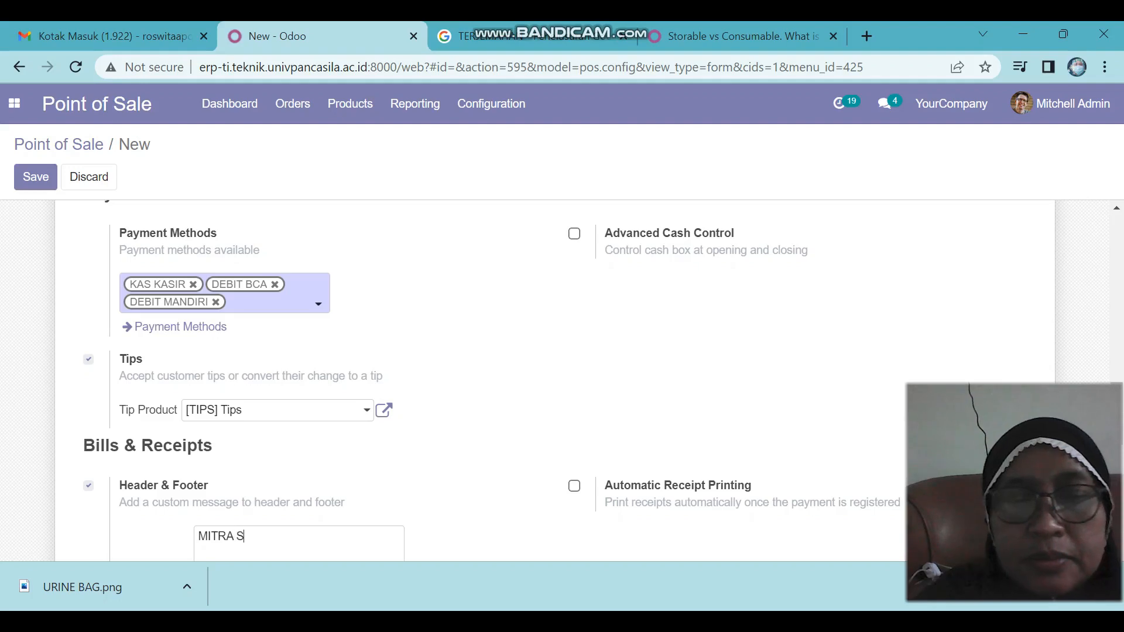
type("AHABAT")
key("BackSpace")
key("BackSpace")
key("BackSpace")
key("BackSpace")
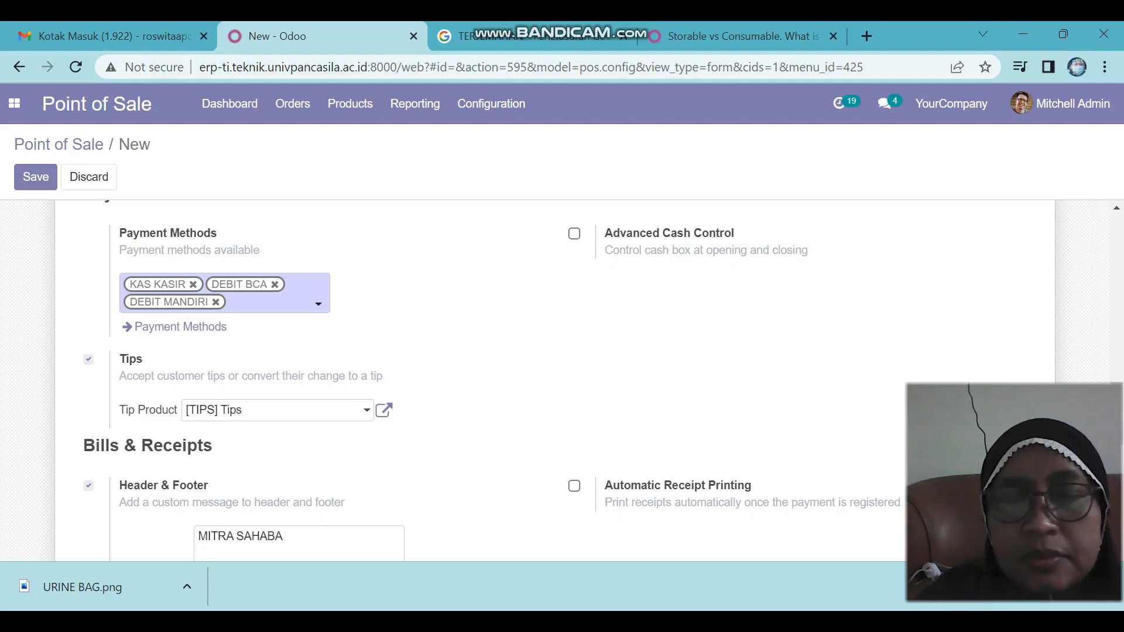
key("BackSpace")
key("BackSpace")
key("BackSpace")
key("BackSpace")
key("BackSpace")
key("BackSpace")
key("BackSpace")
key("BackSpace")
key("BackSpace")
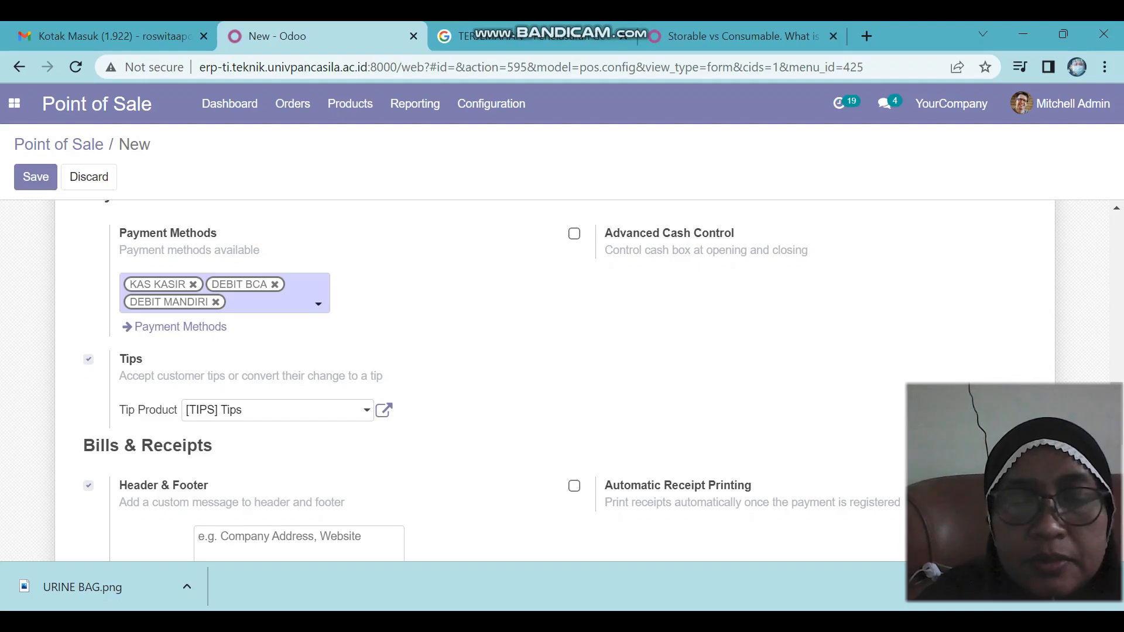
Step: Set the receipt header message to SAHABAT KESEHATAN ANDA
type("SAHABAT KESEHATAN")
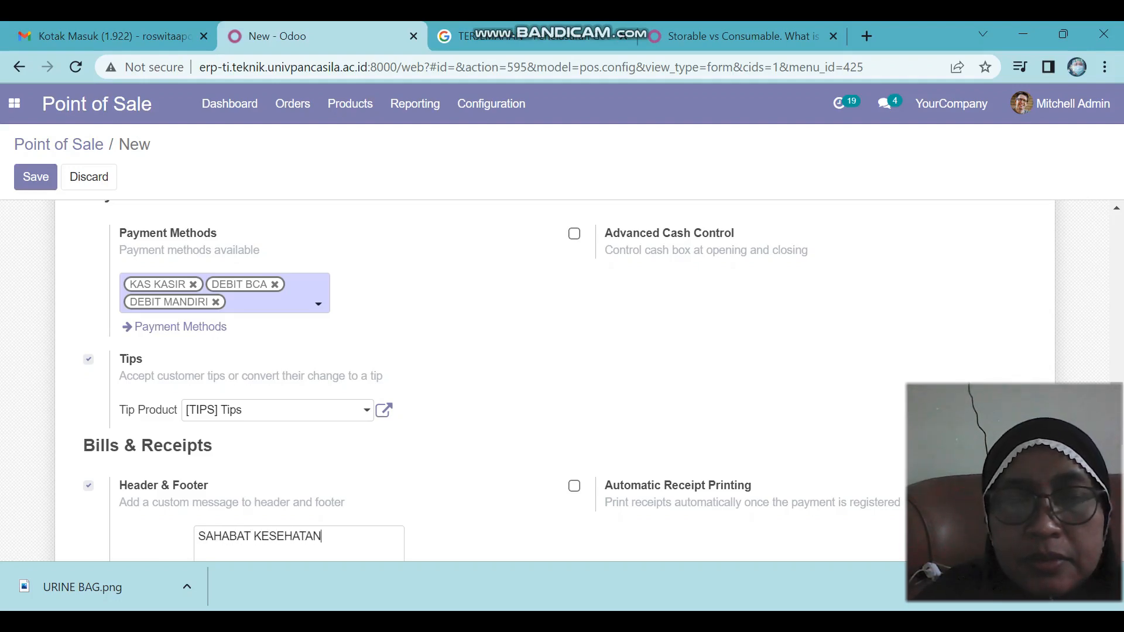
type(" ANDA")
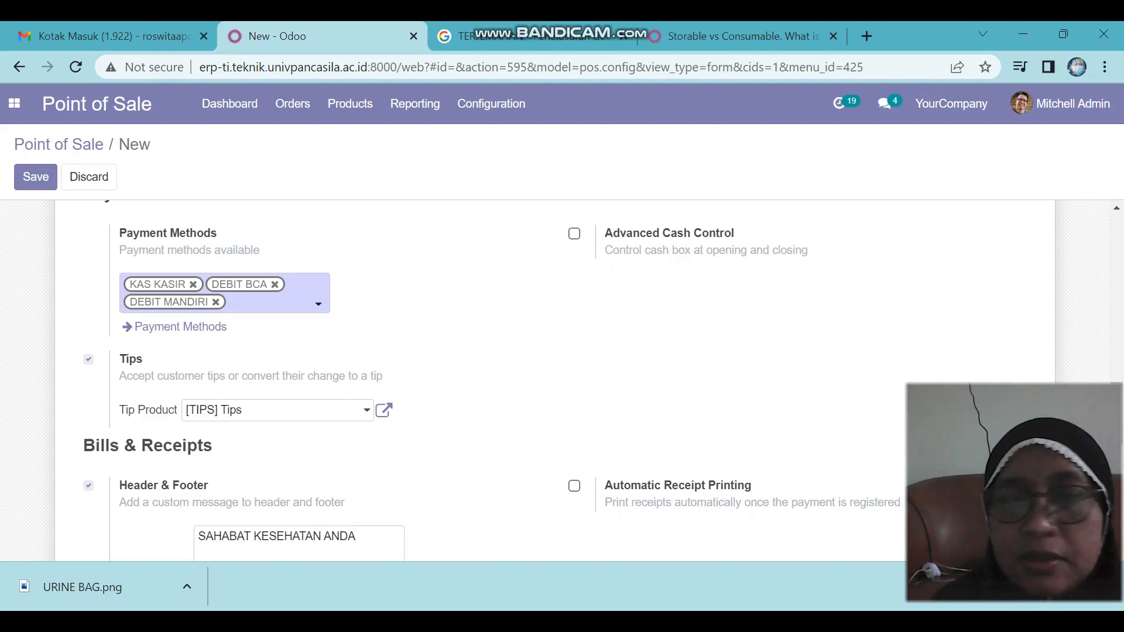
Step: Set the receipt footer message to TERIMA KASIH, SALAM SEHAT
scroll(562, 380, "down", 3)
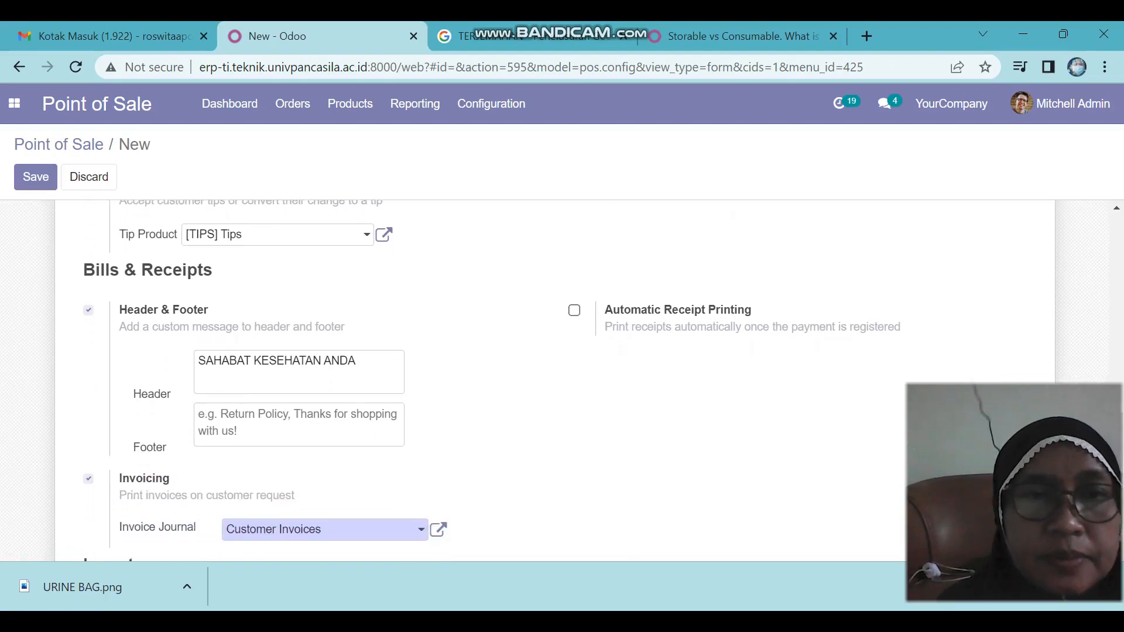
type("TER")
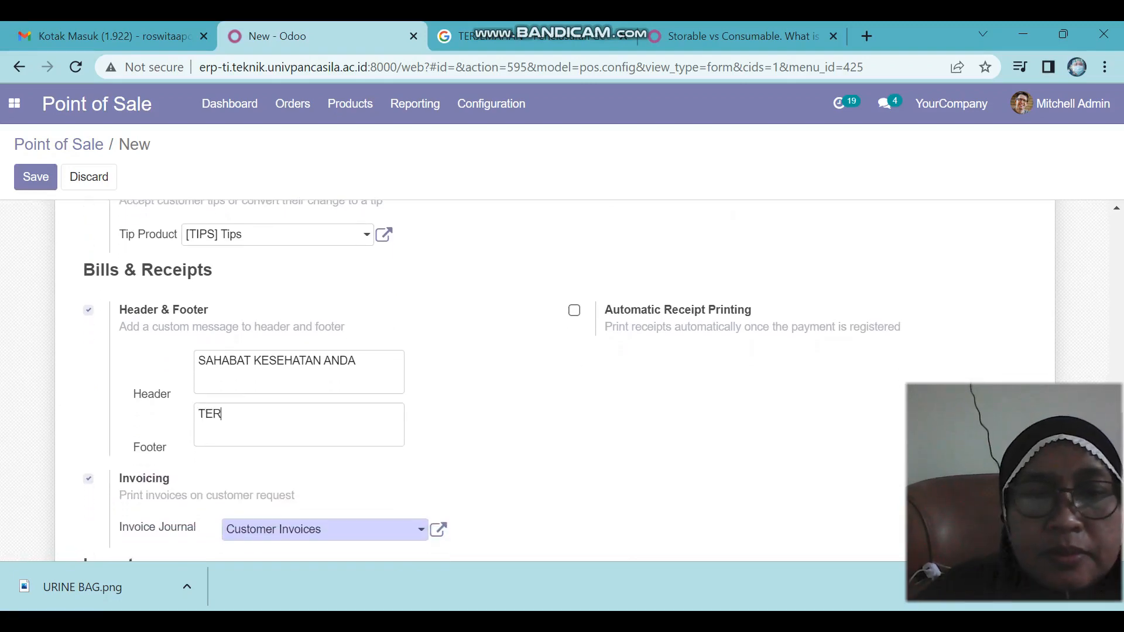
type("IMA KASIH")
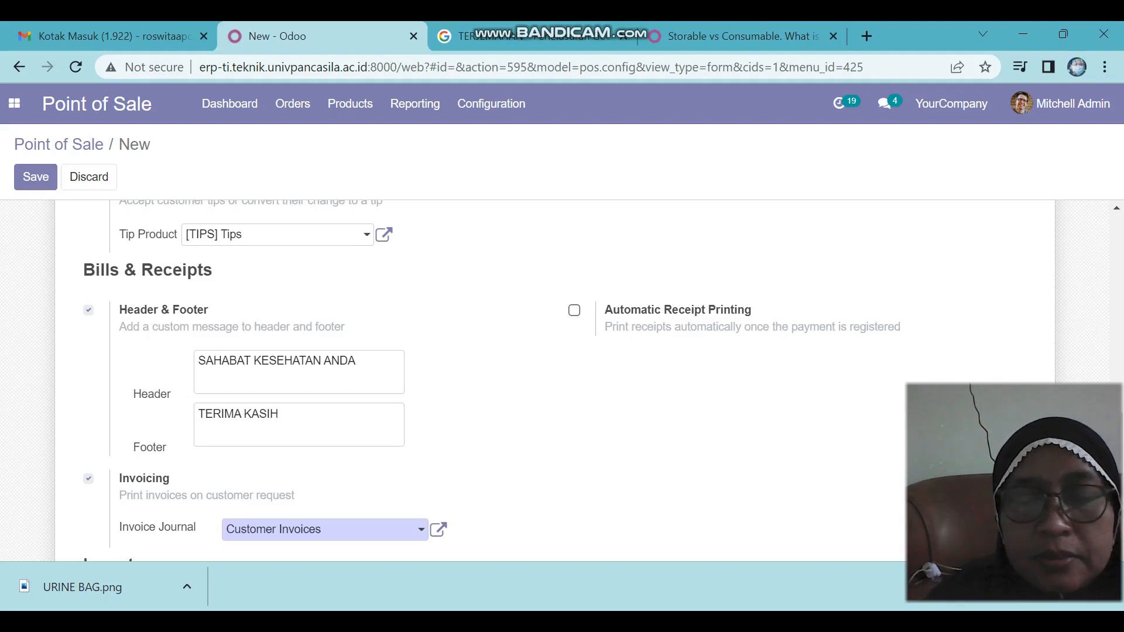
type(", ")
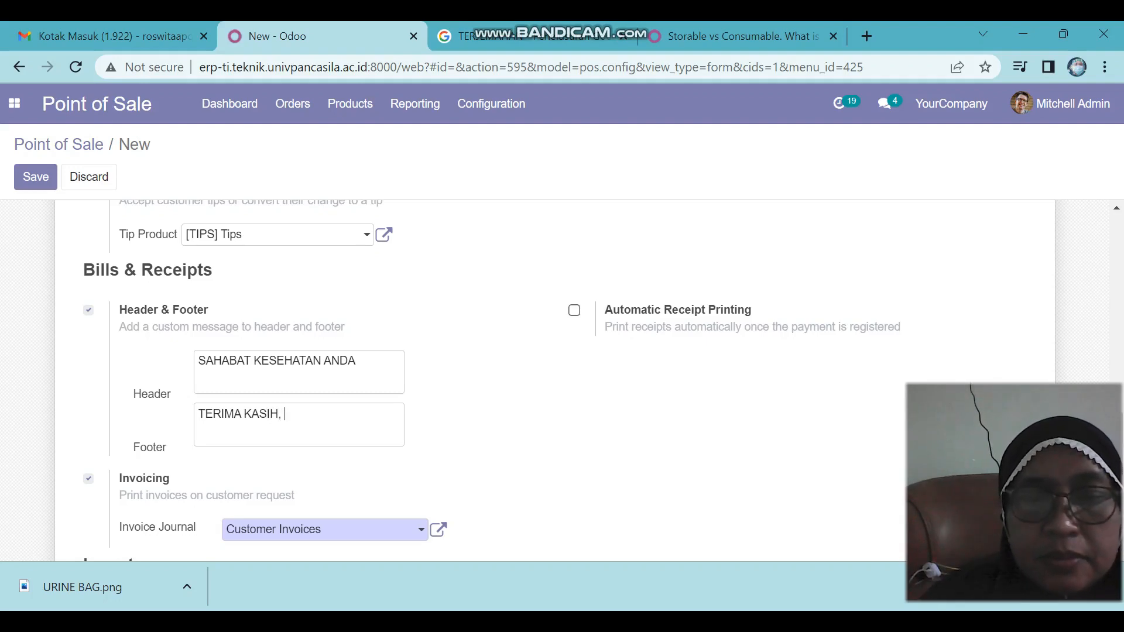
type("TETAP")
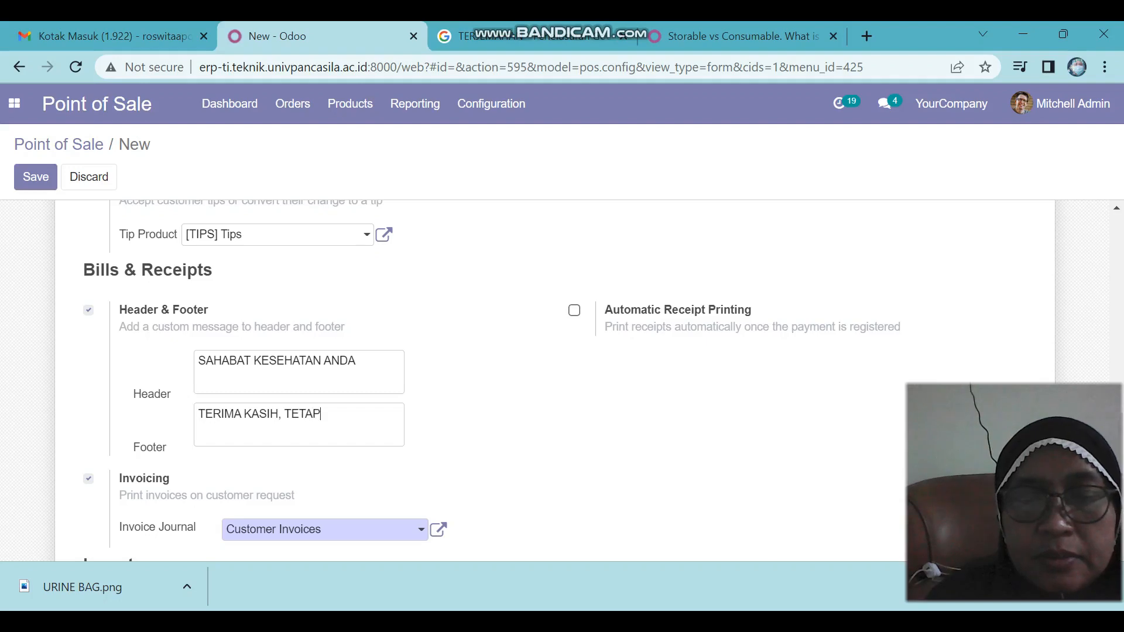
type(" SEHAT")
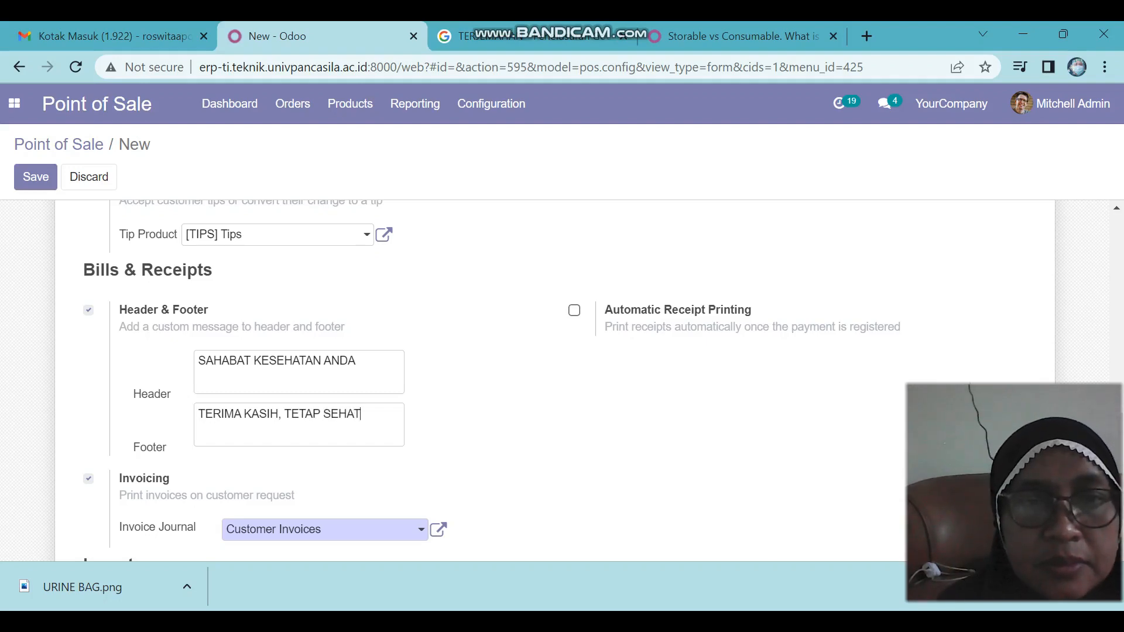
left_click_drag(320, 414, 284, 413)
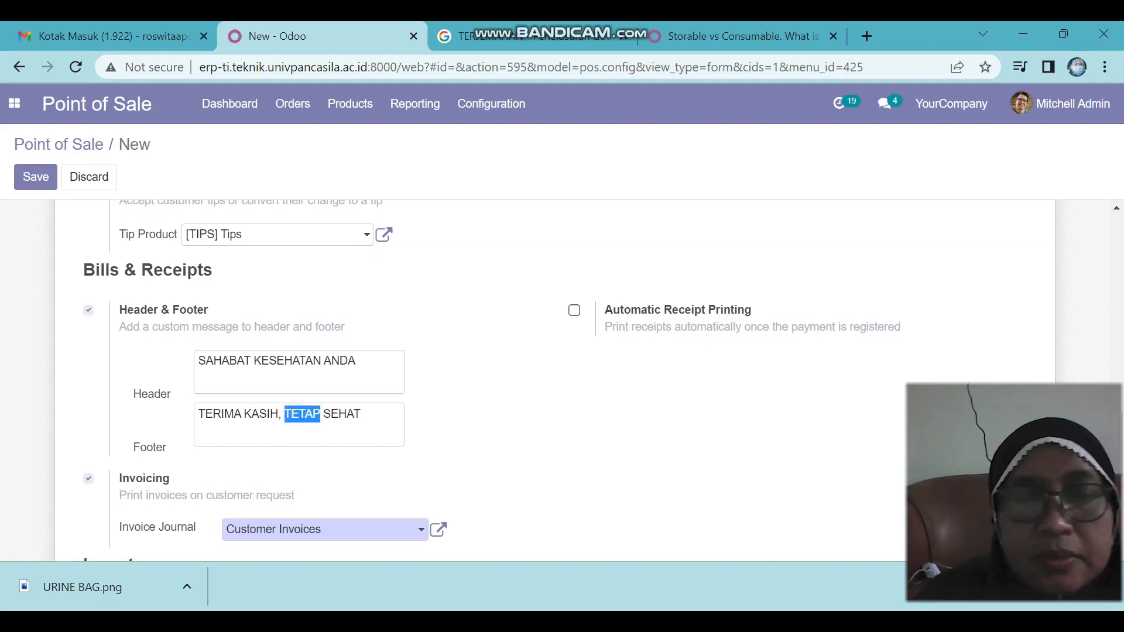
type("LE")
key("BackSpace")
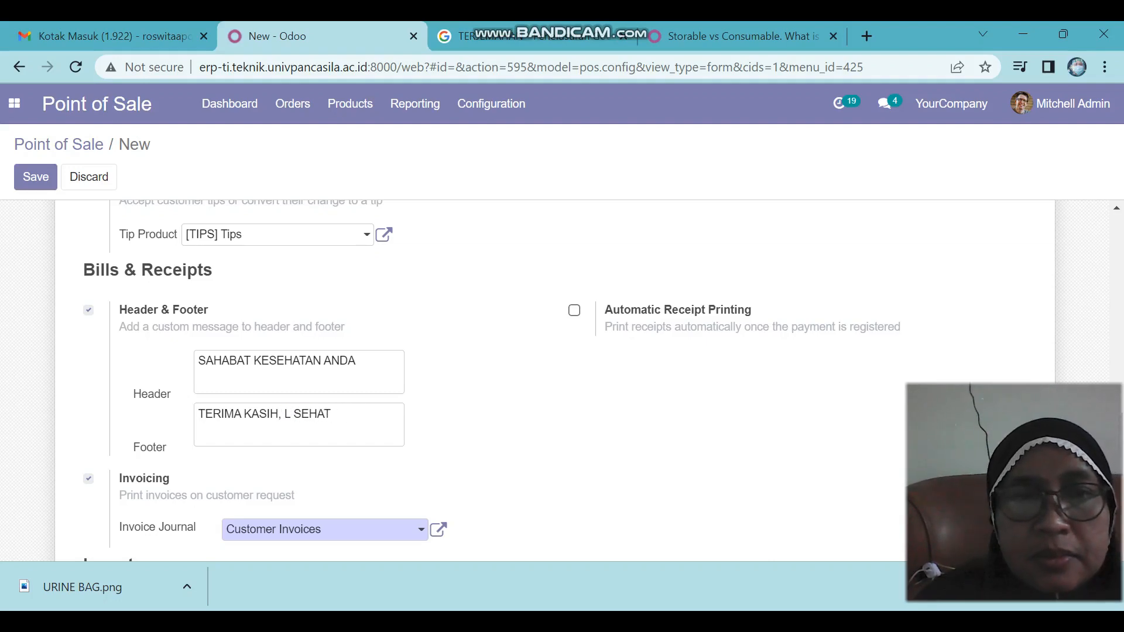
key("BackSpace")
type("SALAM")
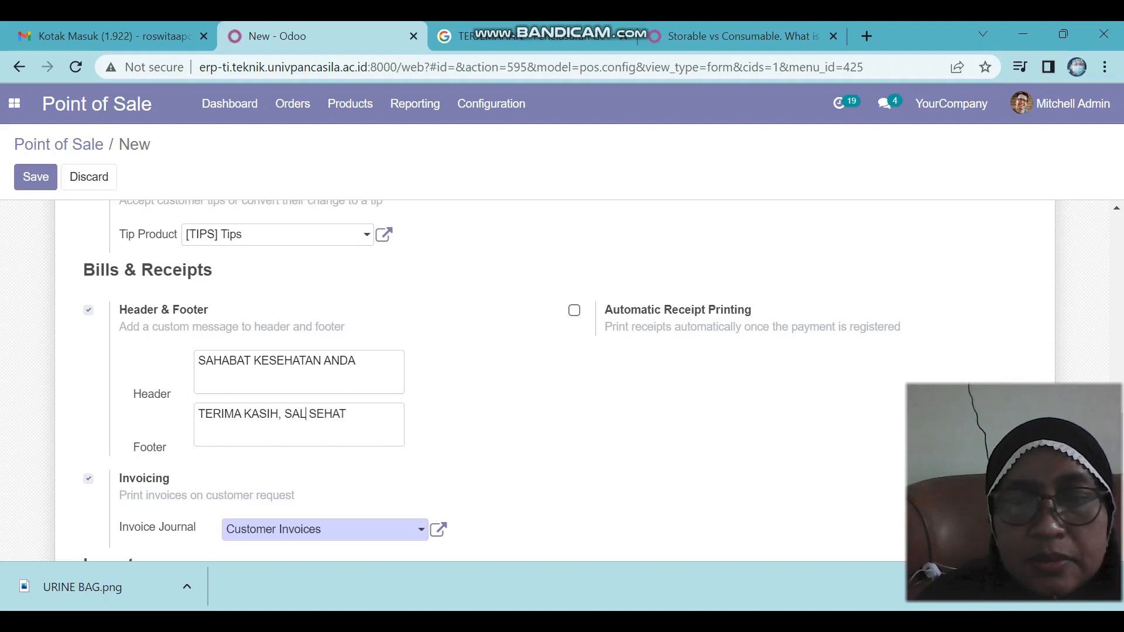
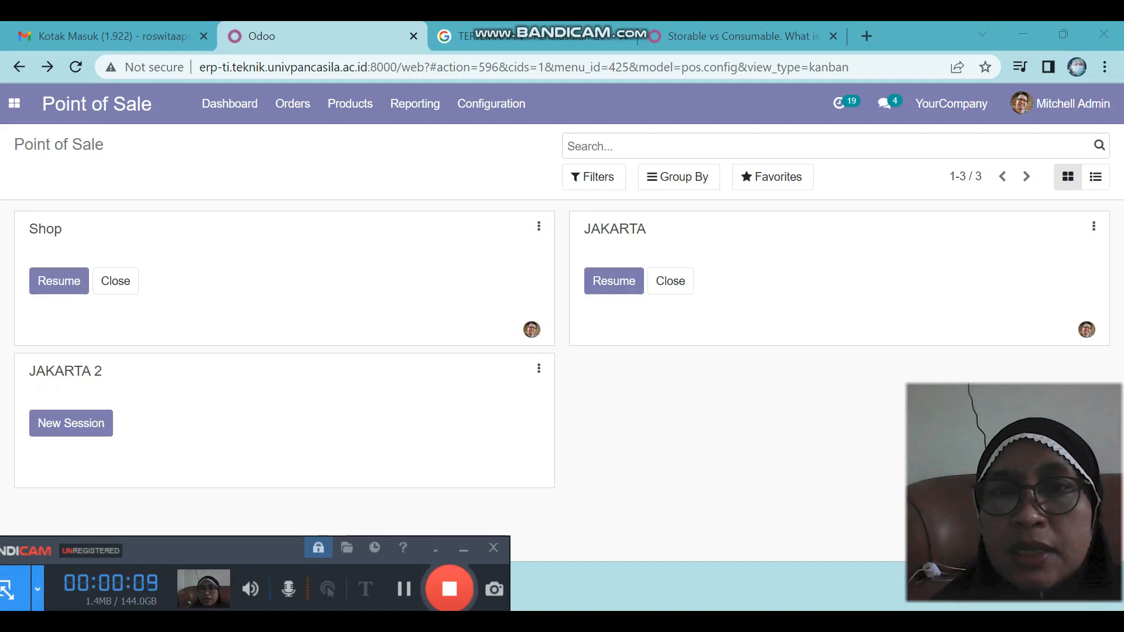
Step: Resume the JAKARTA point of sale session and log in as the cashier employee instead of the administrator
left_click(613, 281)
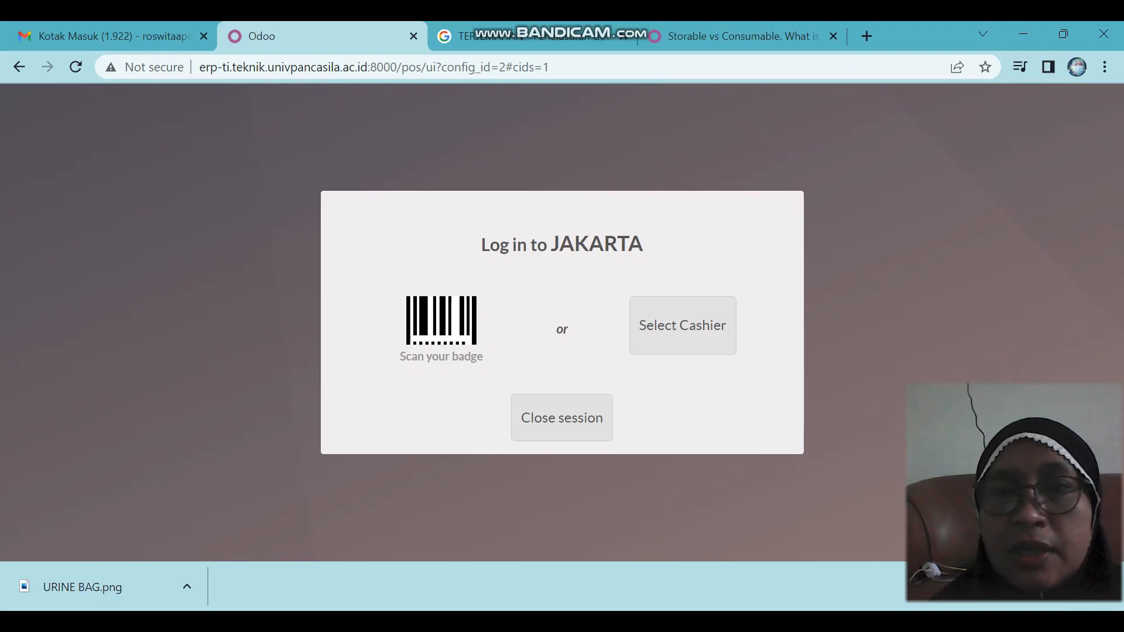
left_click(683, 326)
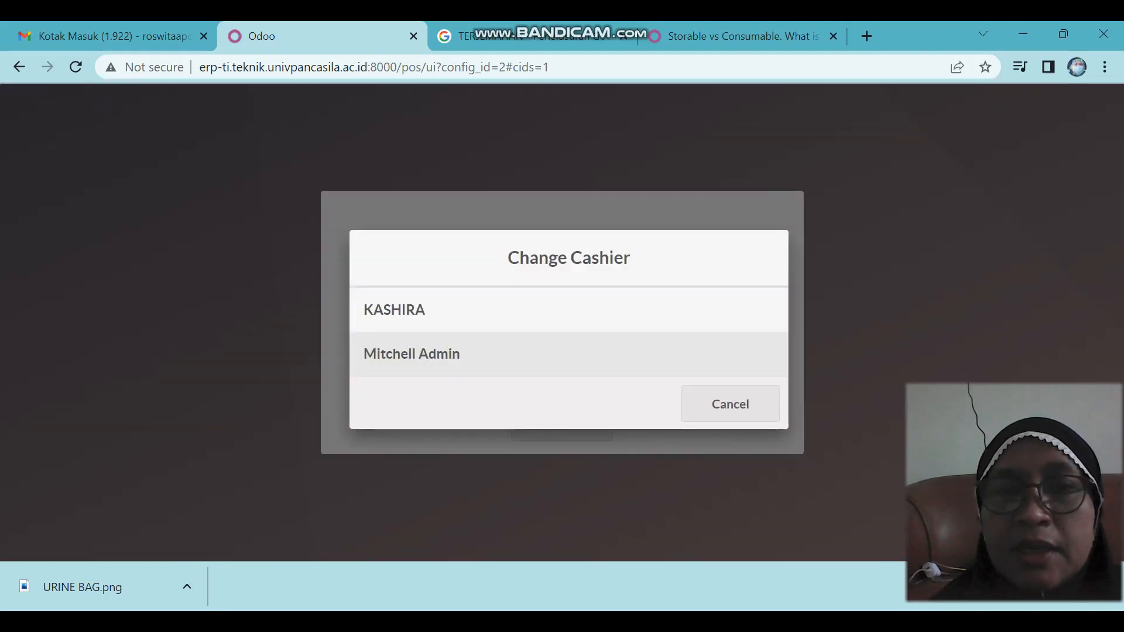
left_click(395, 310)
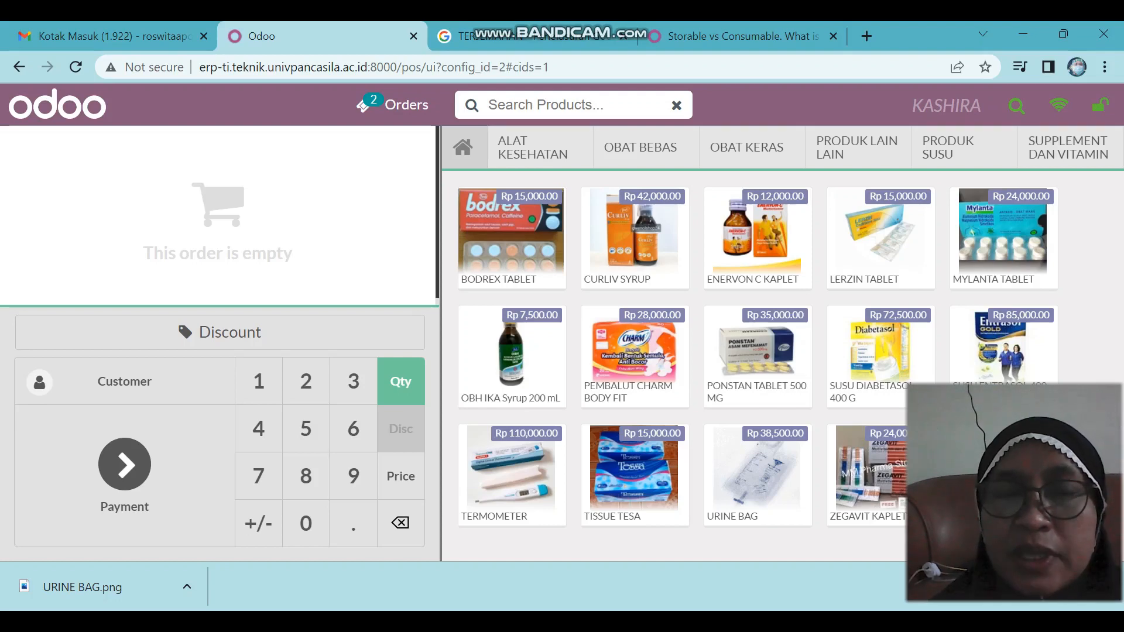
Step: Add one unit each of BODREX TABLET, CURLIV SYRUP and TISSUE TESA to the order and review its lines and total
left_click(511, 239)
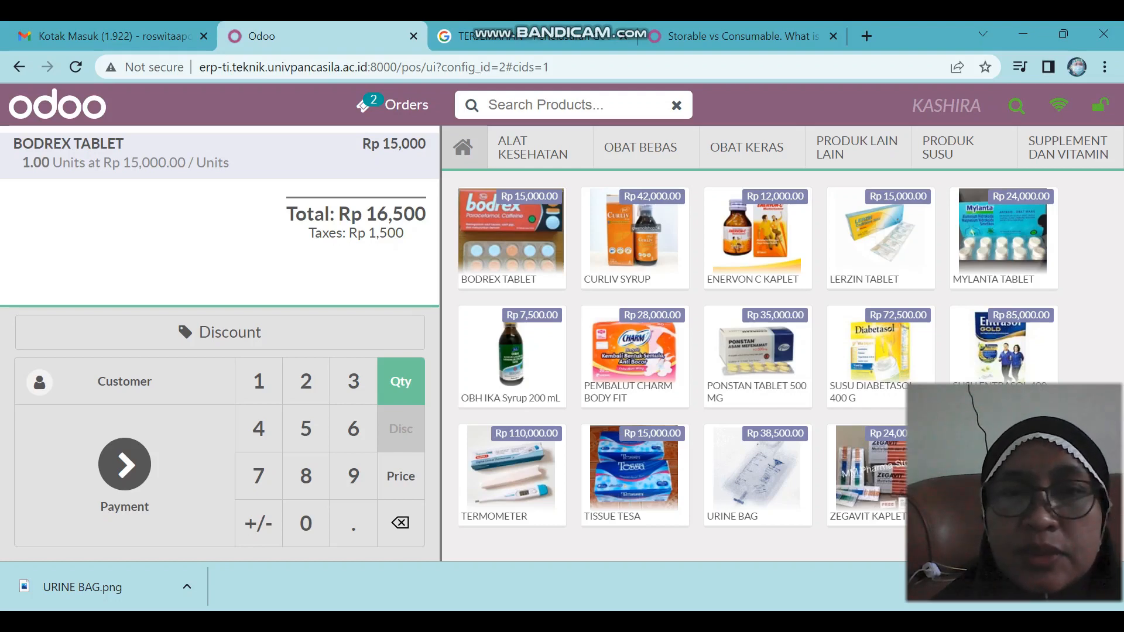
left_click(634, 239)
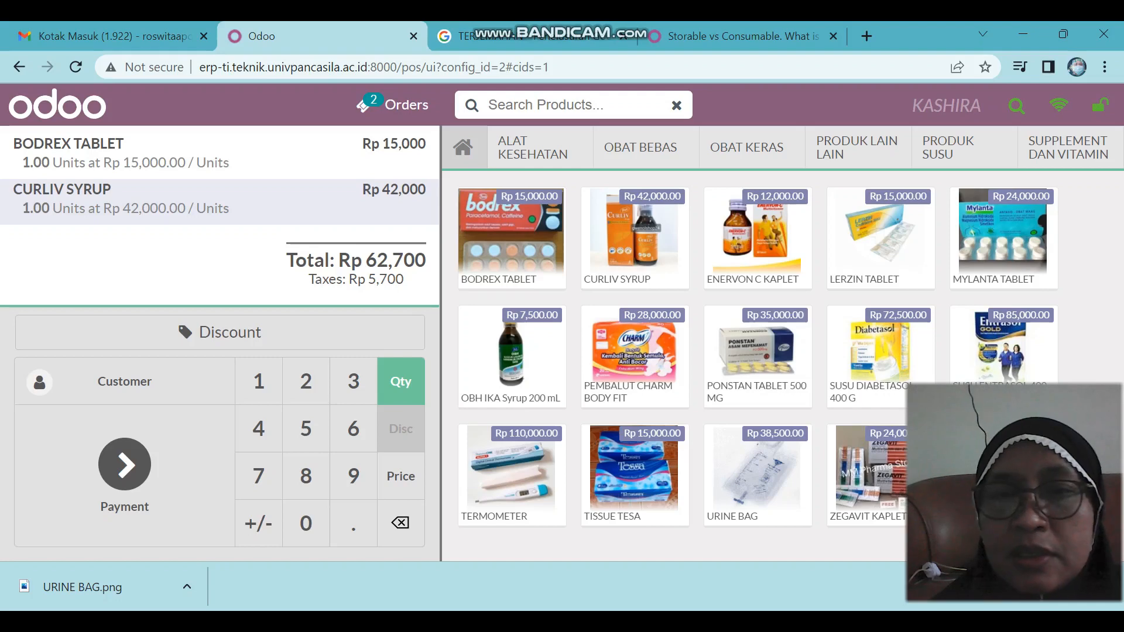
left_click(633, 473)
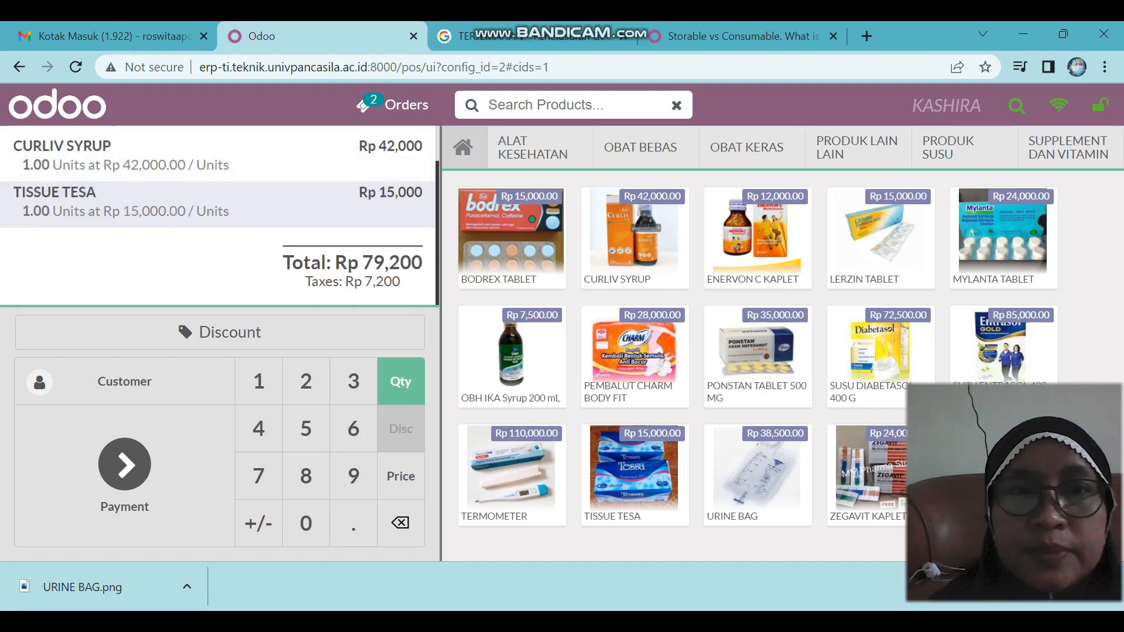
scroll(220, 215, "up", 1)
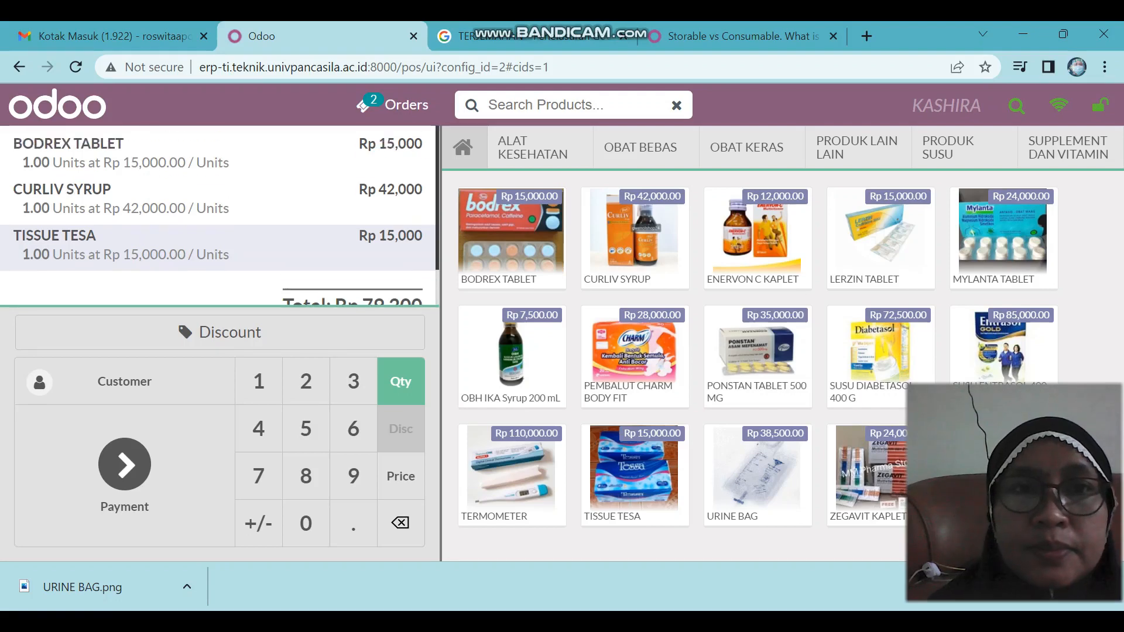
scroll(219, 215, "down", 1)
scroll(219, 215, "up", 1)
scroll(219, 215, "down", 1)
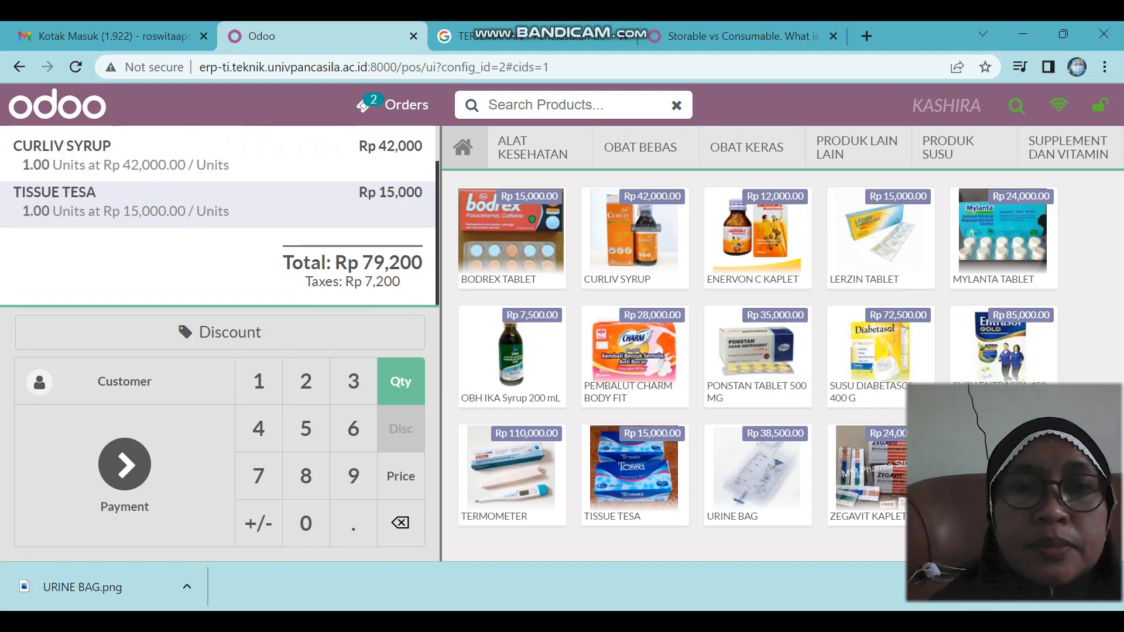
scroll(220, 215, "up", 1)
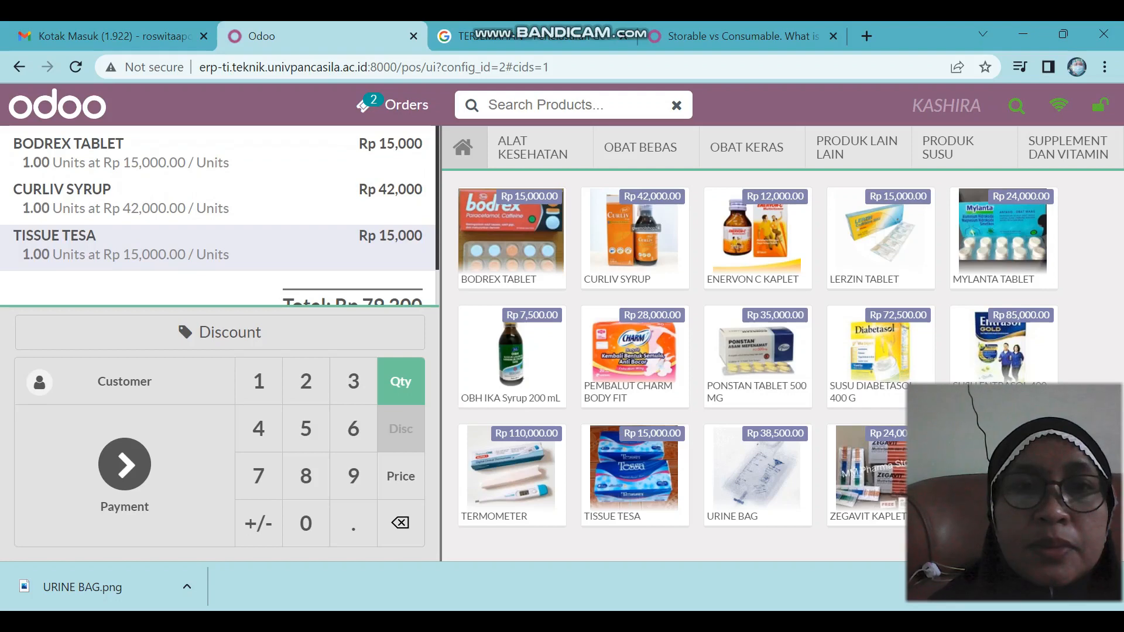
scroll(219, 215, "down", 1)
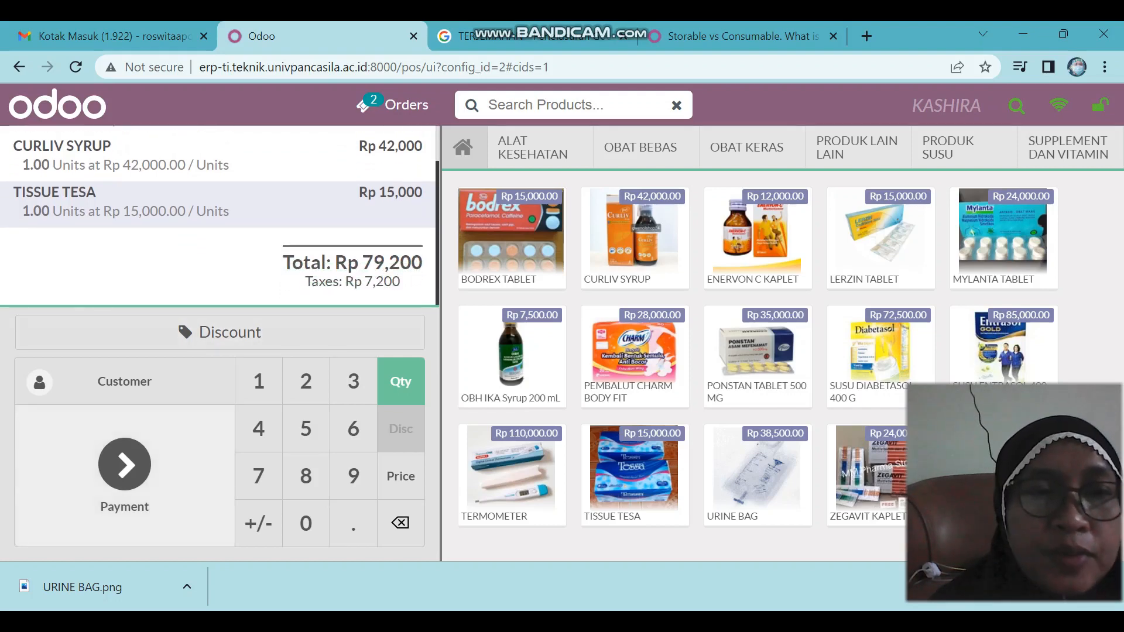
Step: Proceed to payment and assign the order's full amount to the KAS KASIR payment method
left_click(125, 468)
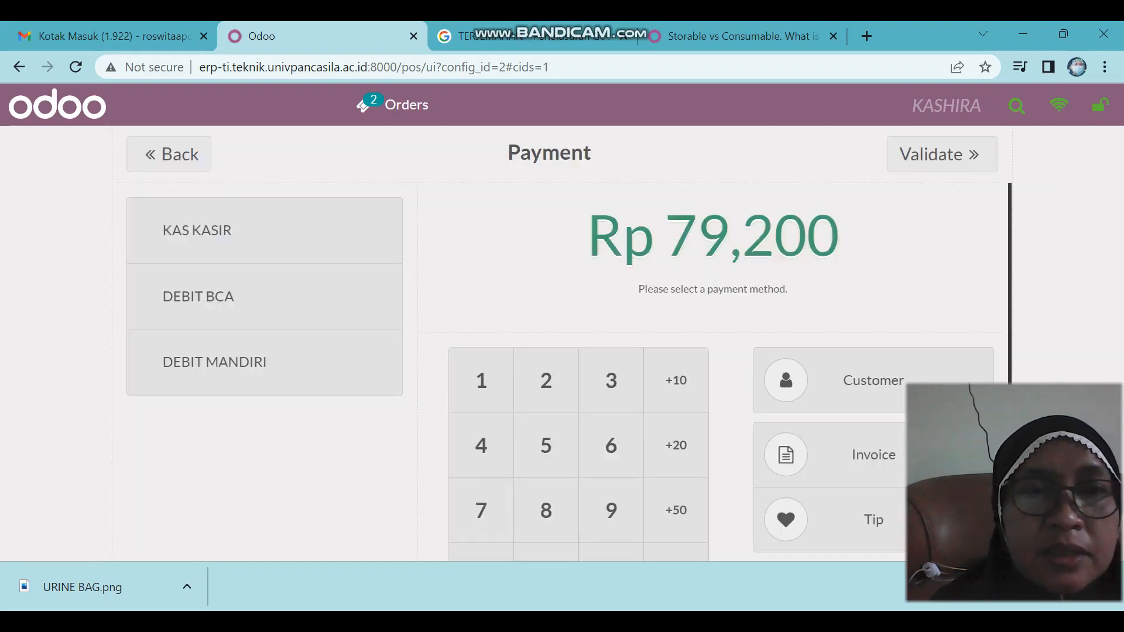
left_click(234, 231)
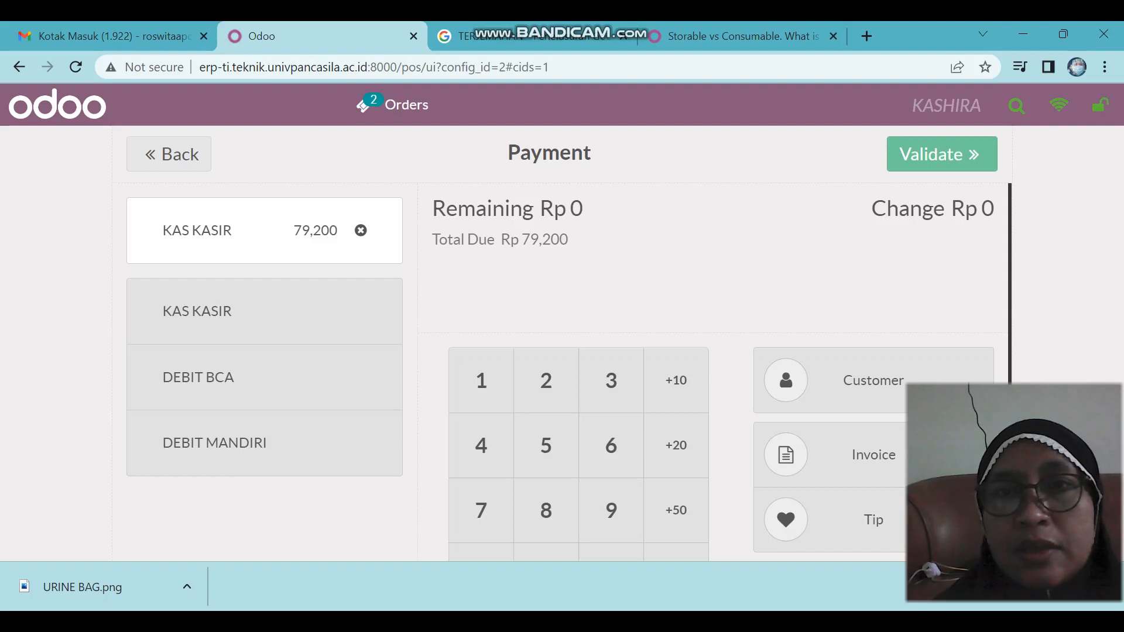
left_click(234, 311)
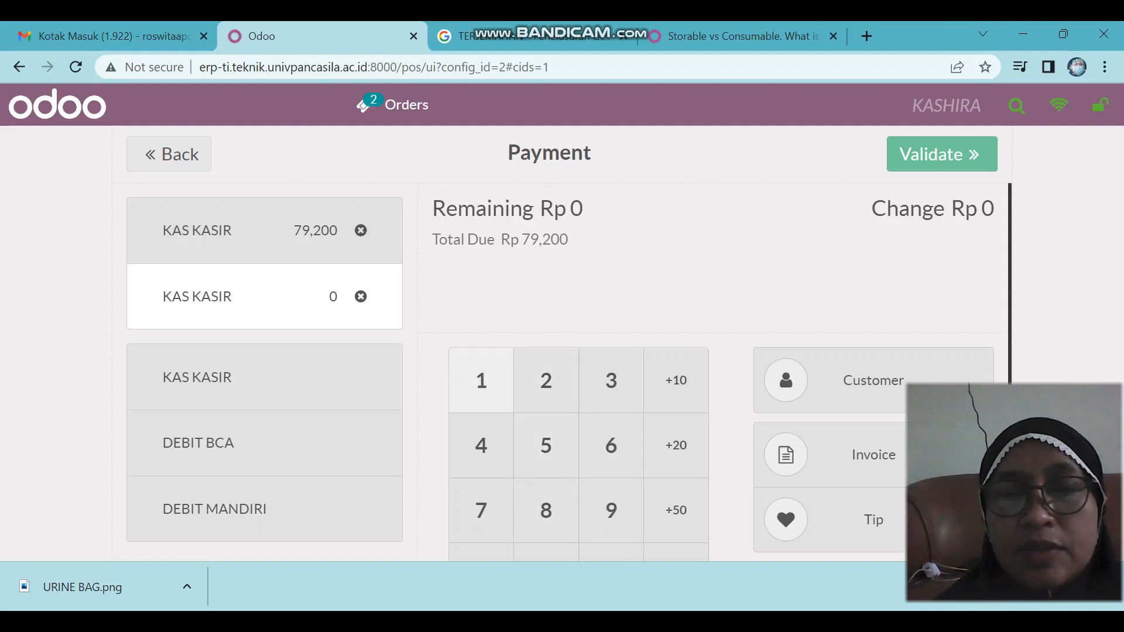
left_click(481, 380)
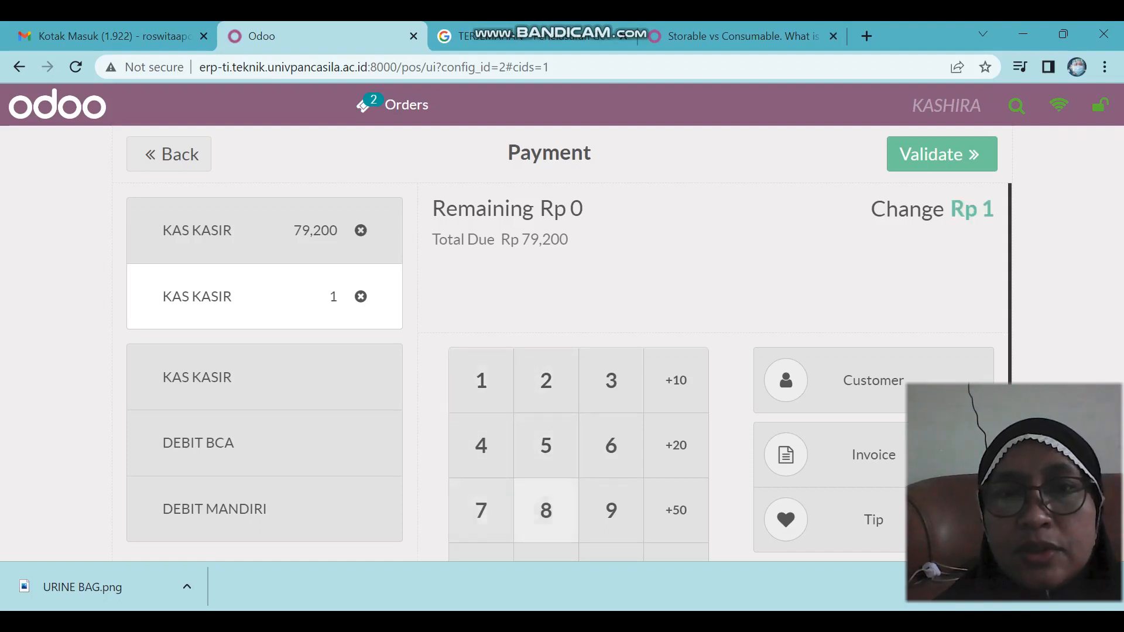
left_click(547, 552)
left_click(546, 552)
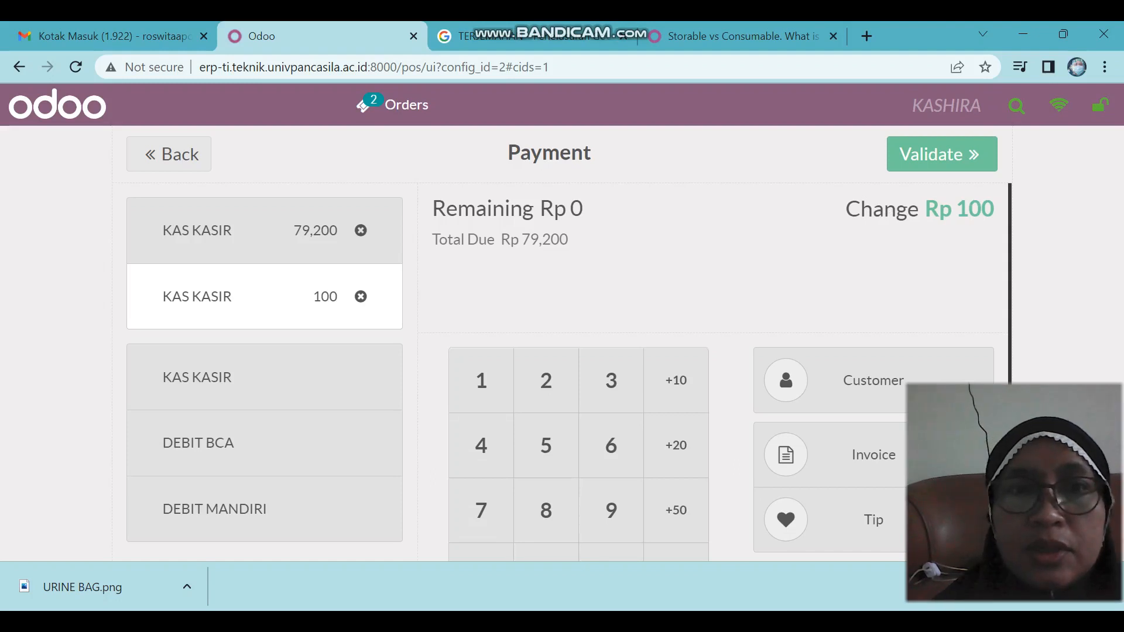
left_click(360, 297)
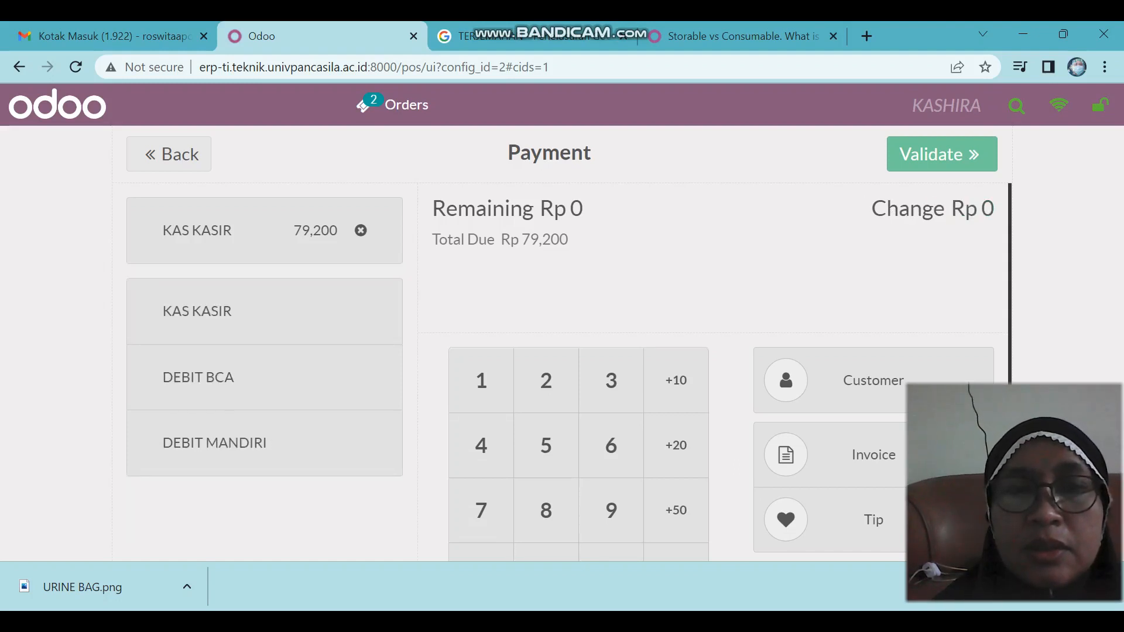
Step: Re-enter the KAS KASIR payment line and set its received amount to 100,000
left_click(360, 230)
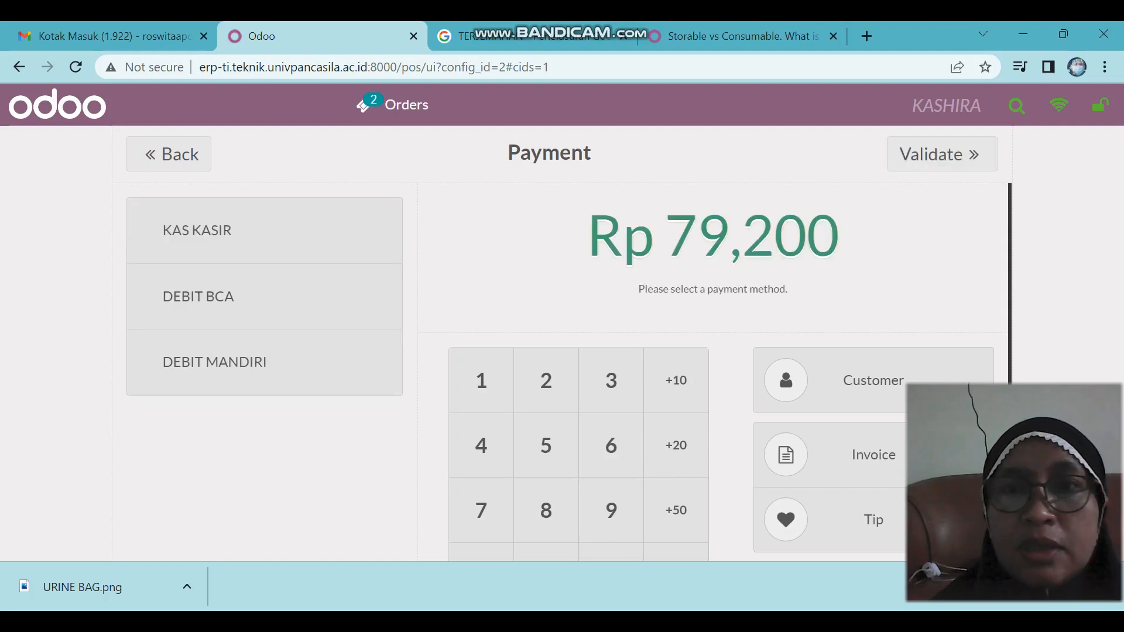
left_click(361, 230)
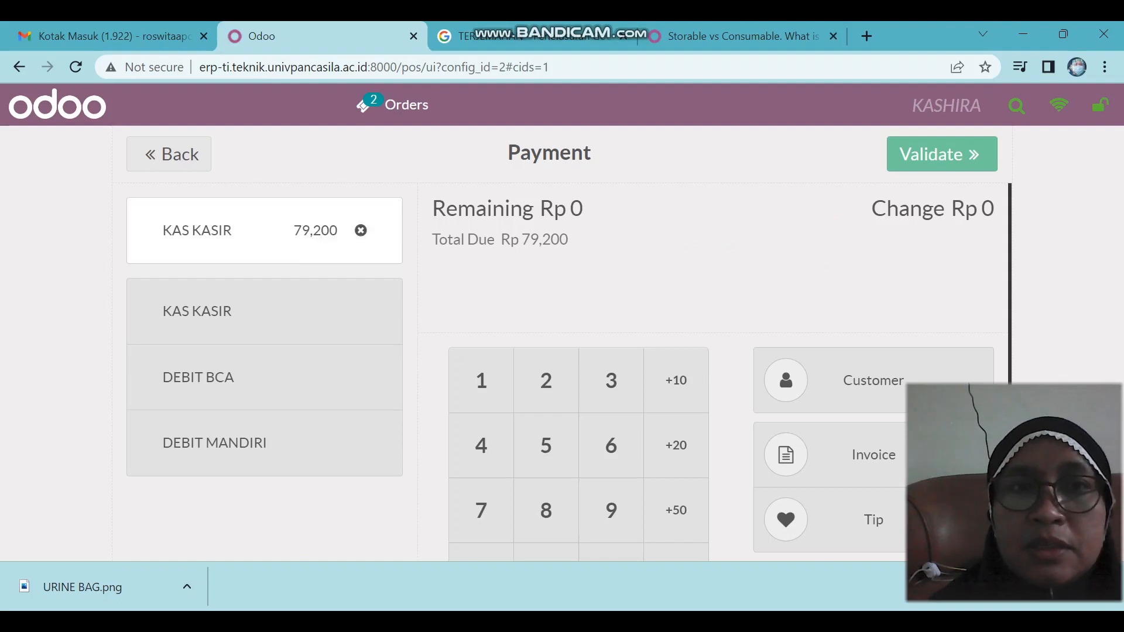
left_click(265, 231)
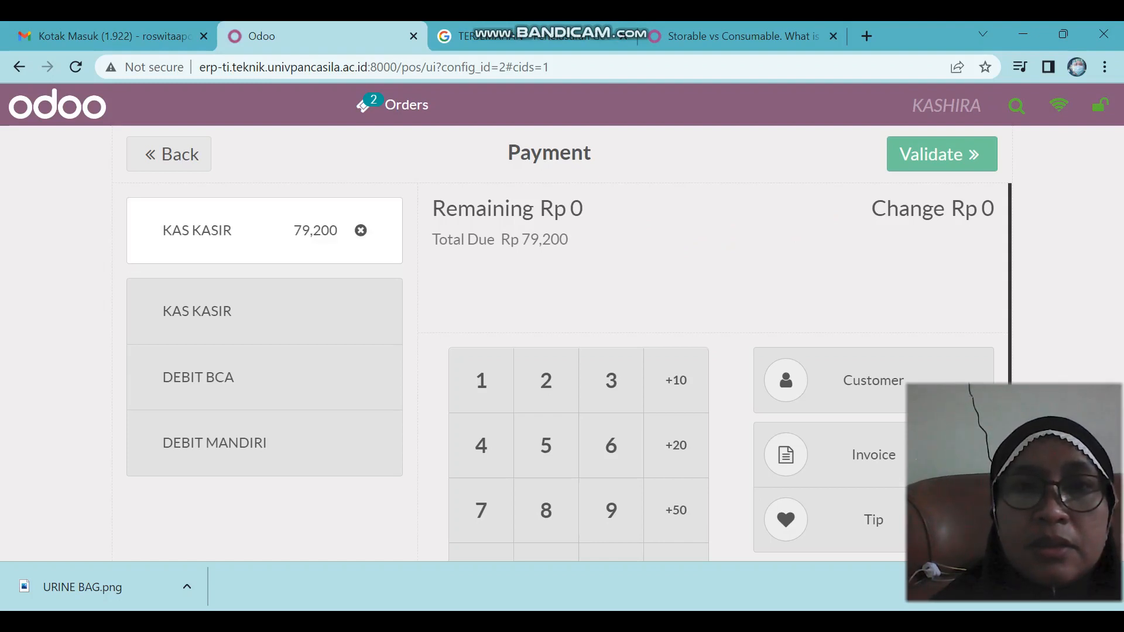
type("1")
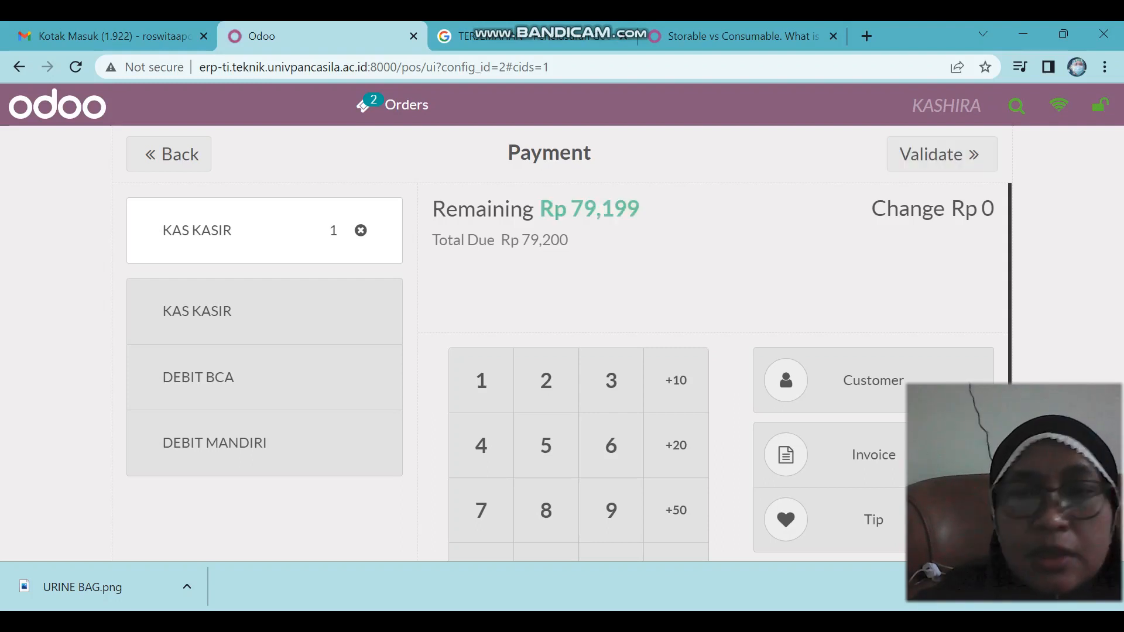
type("00,000")
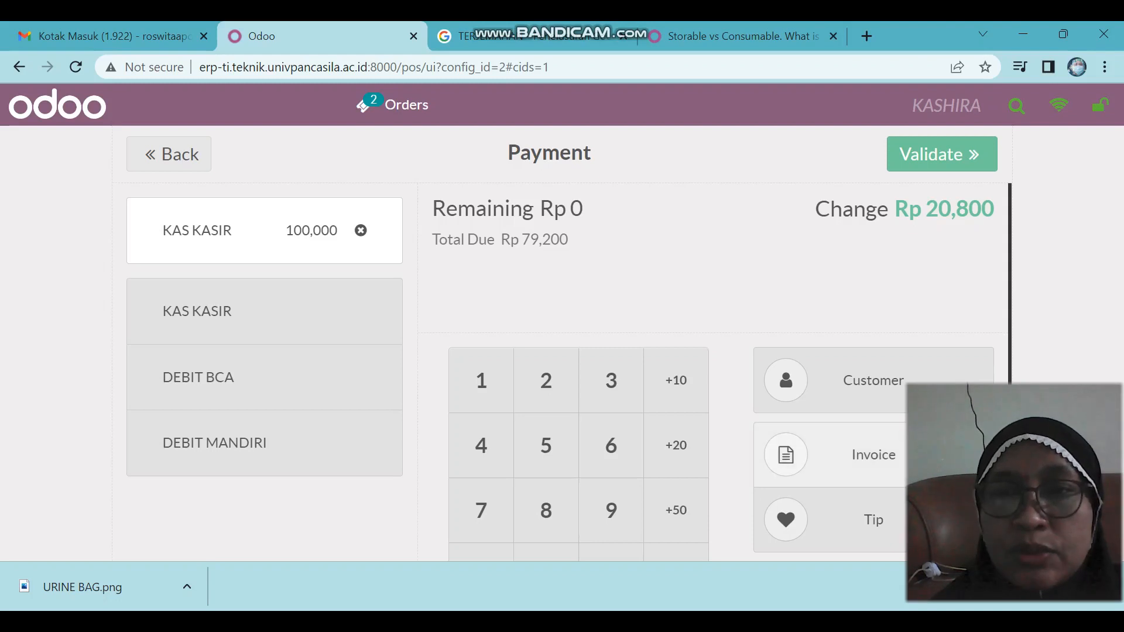
Step: Add a tip of 1800 to the order in place of the suggested amount
left_click(873, 520)
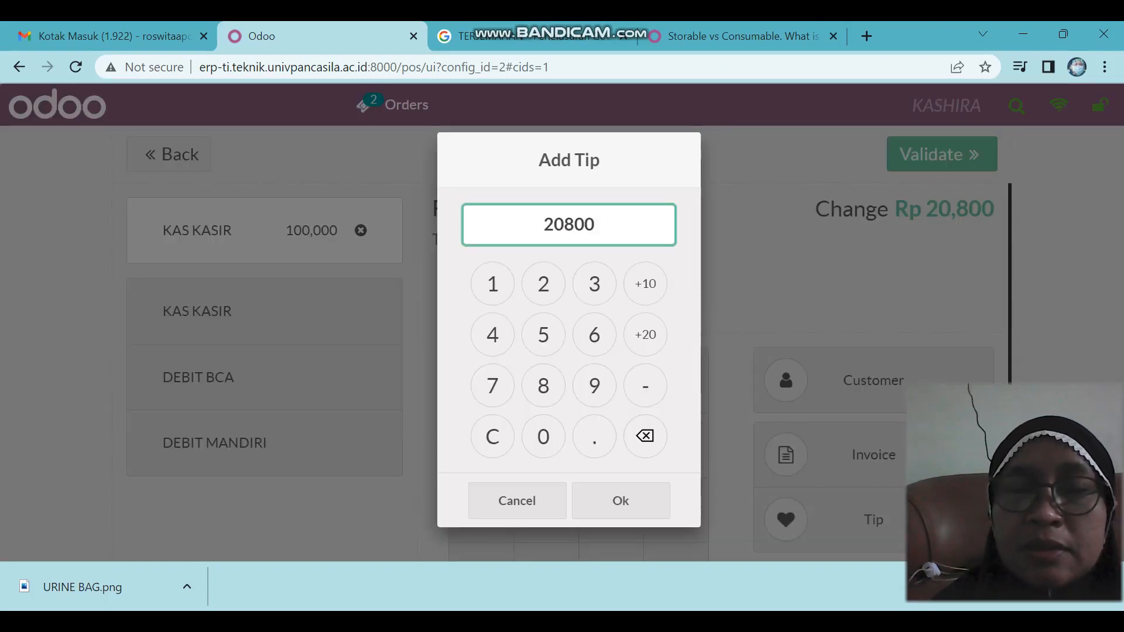
key("BackSpace")
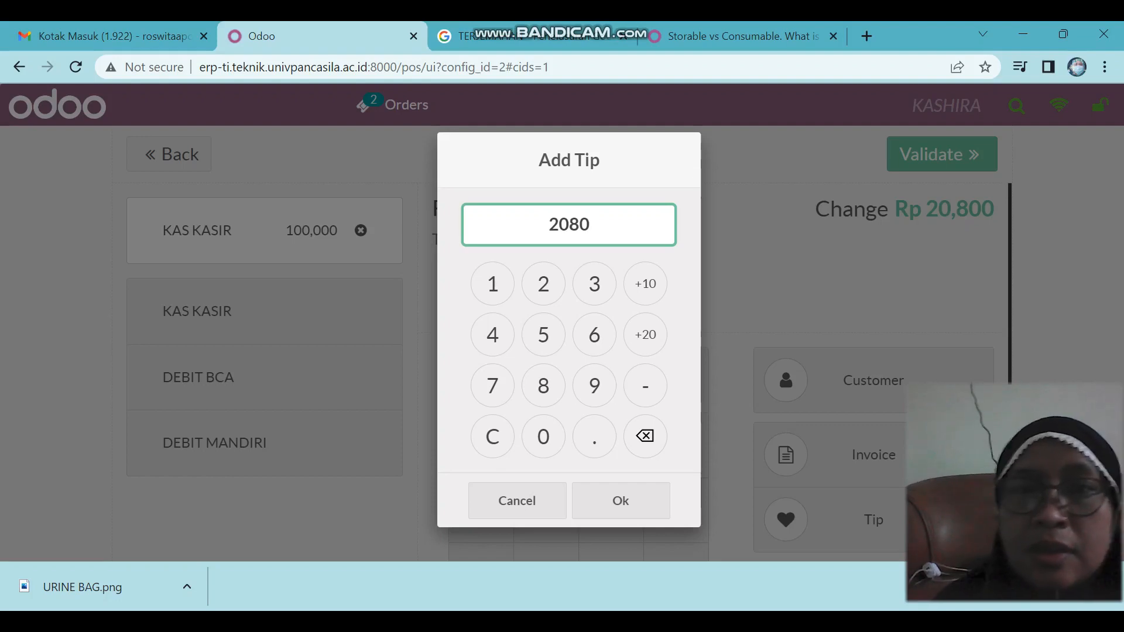
key("BackSpace")
key("BackSpace")
key("BackSpace")
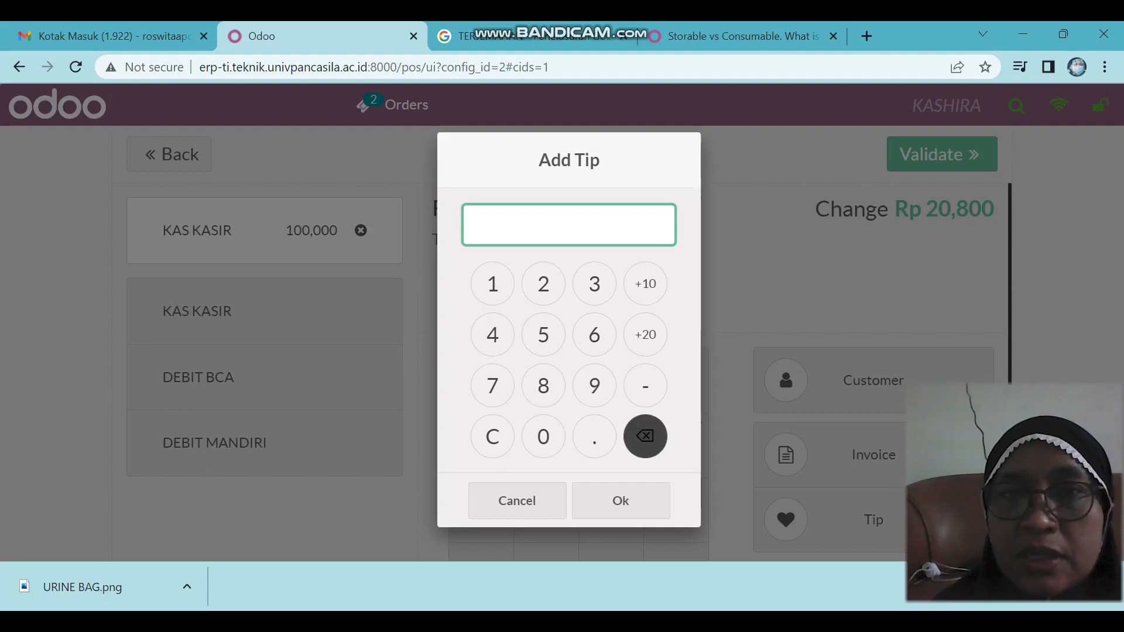
type("1800")
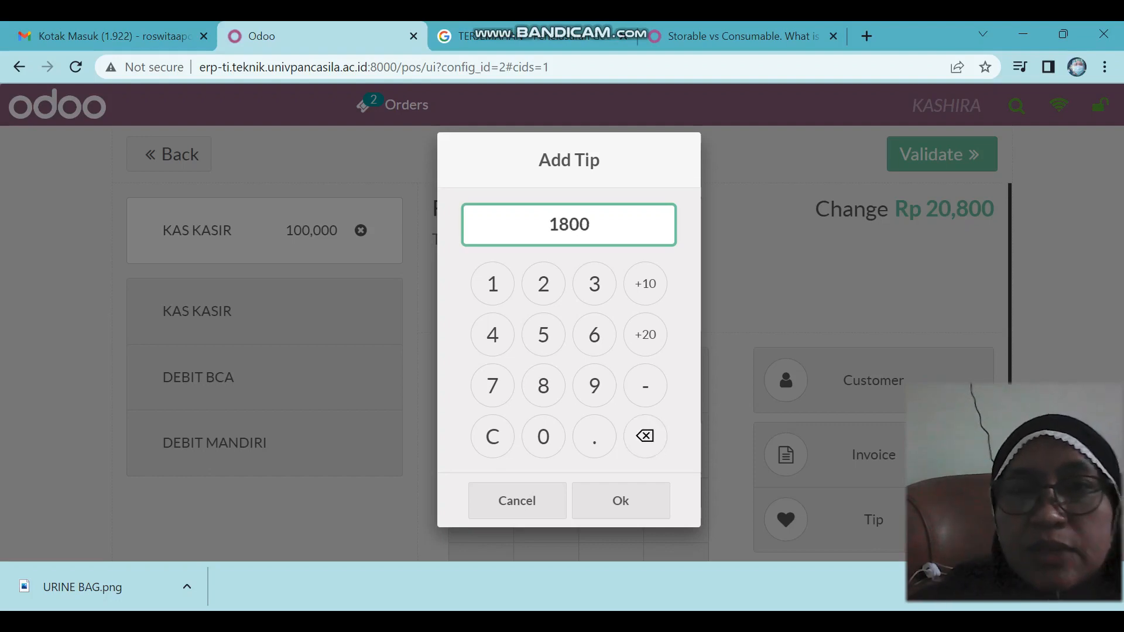
key("Return")
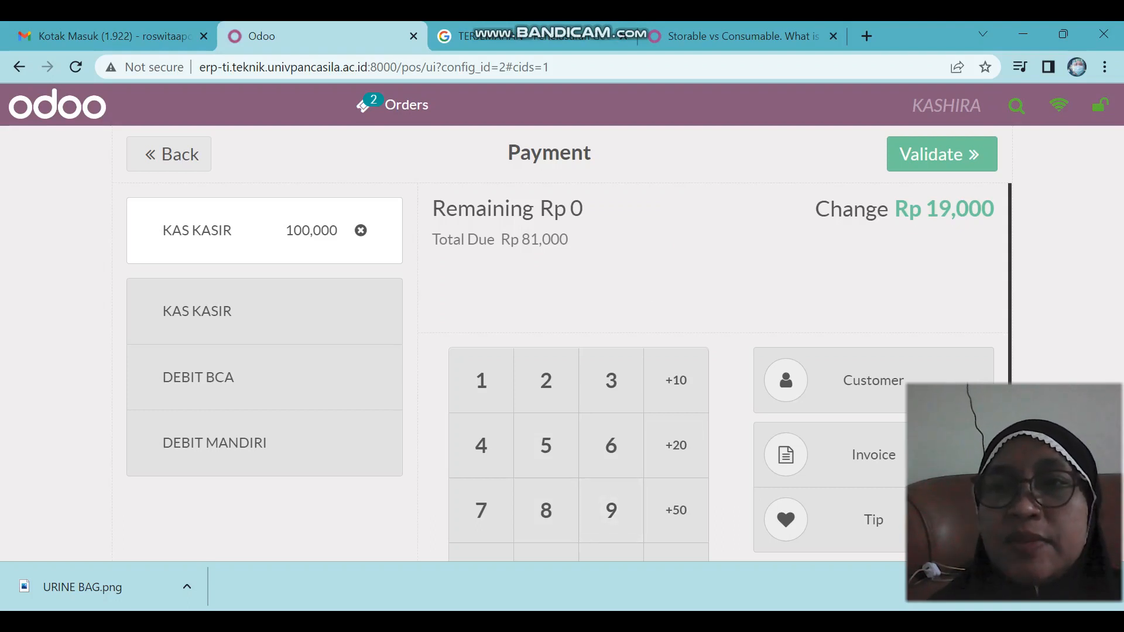
Step: Validate the cash payment and review the receipt down to its footer message
left_click(942, 154)
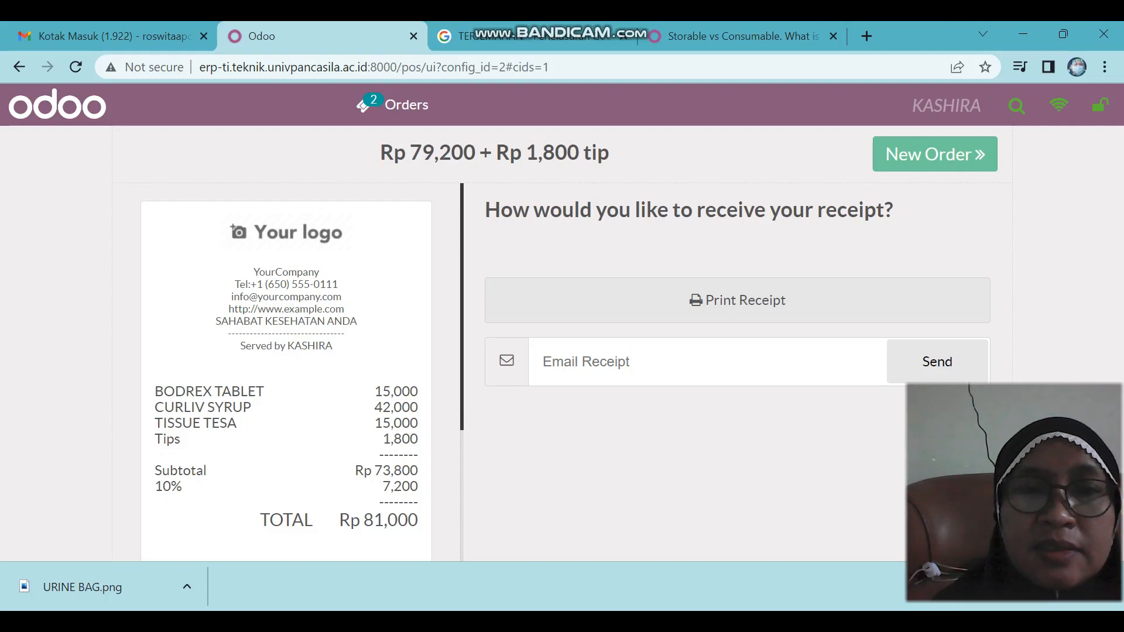
scroll(286, 369, "down", 2)
scroll(286, 369, "down", 1)
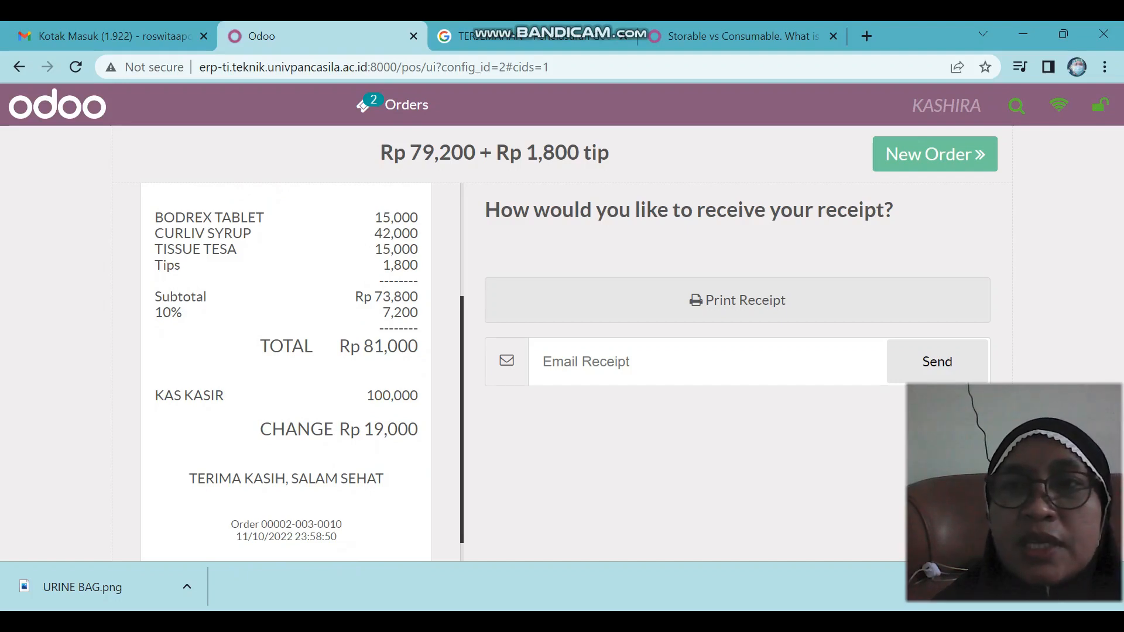
Step: Start a new order with one unit each of TERMOMETER, PONSTAN TABLET 500 MG and LERZIN TABLET
left_click(935, 154)
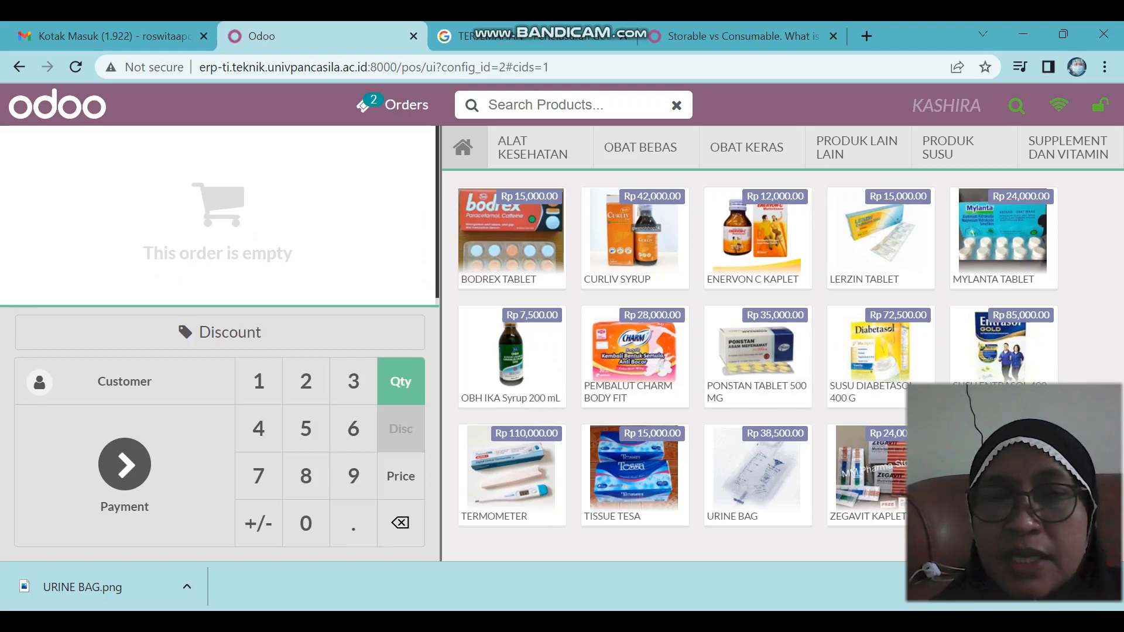
left_click(511, 475)
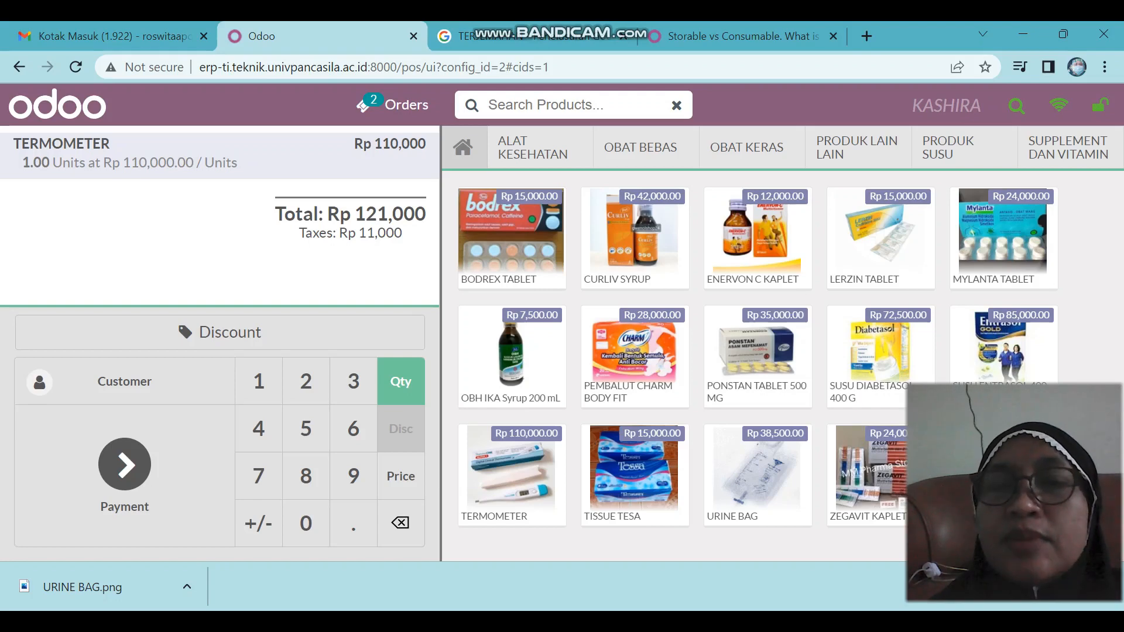
left_click(511, 474)
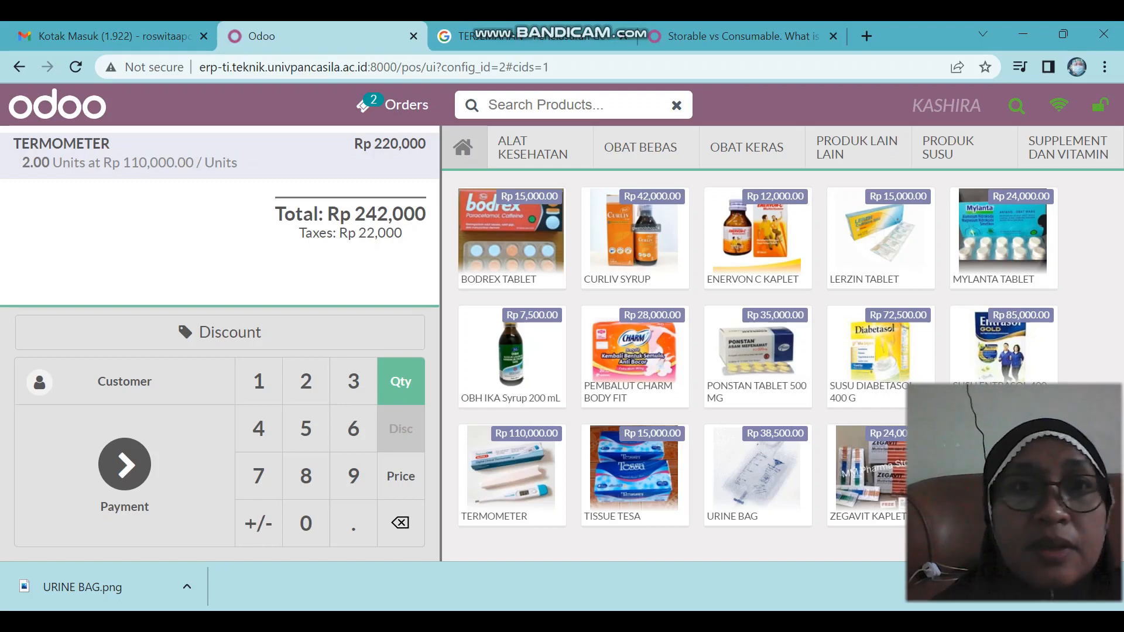
left_click(258, 381)
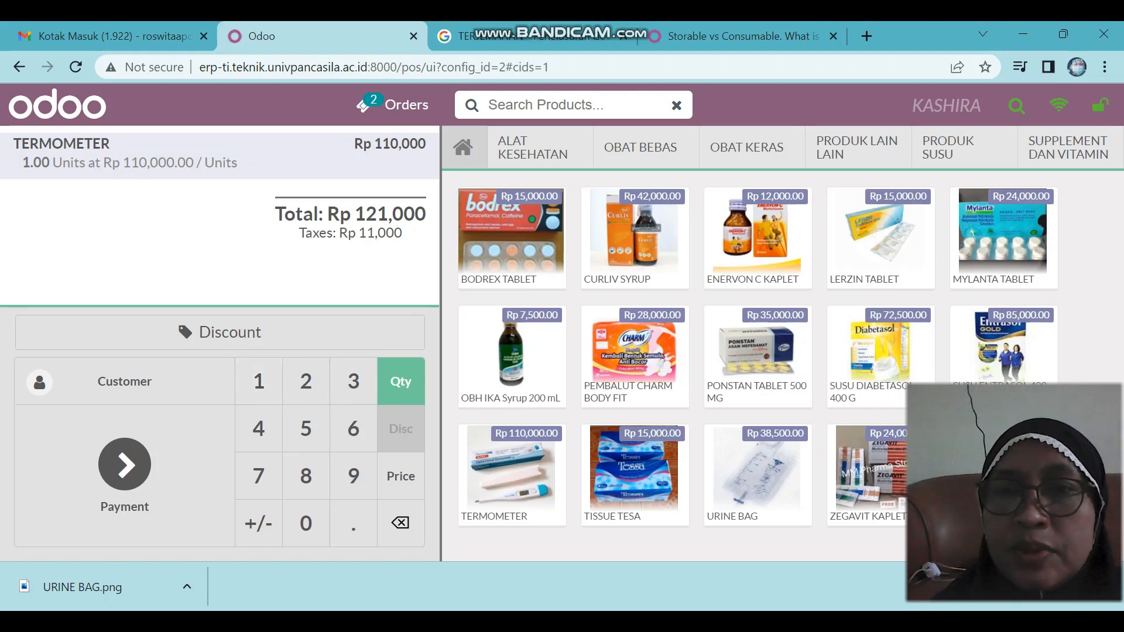
left_click(758, 356)
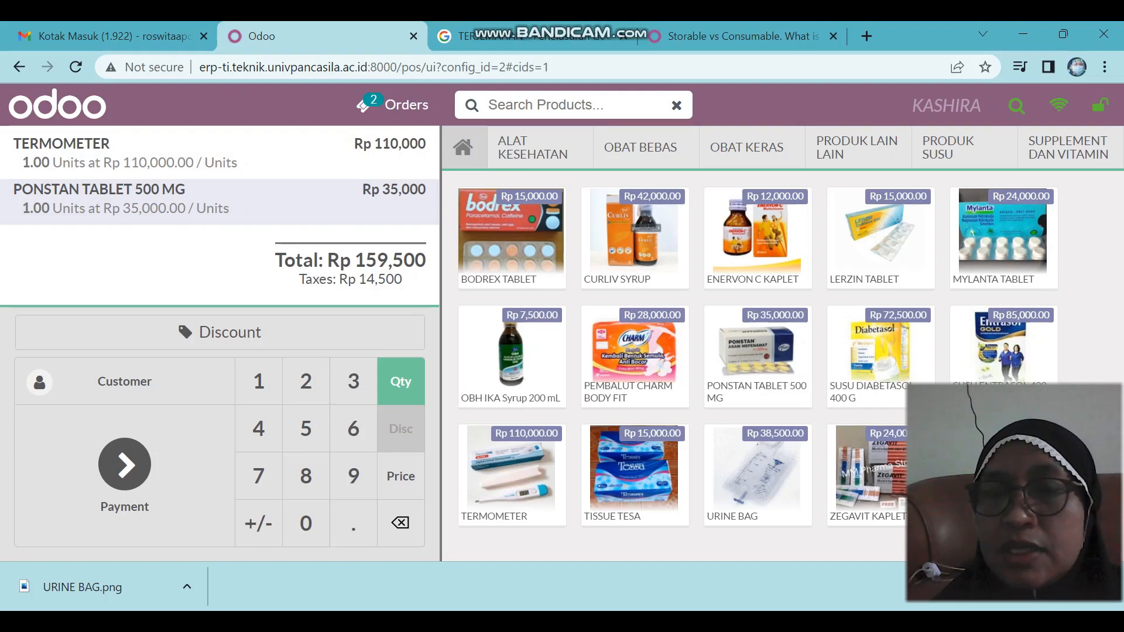
left_click(881, 237)
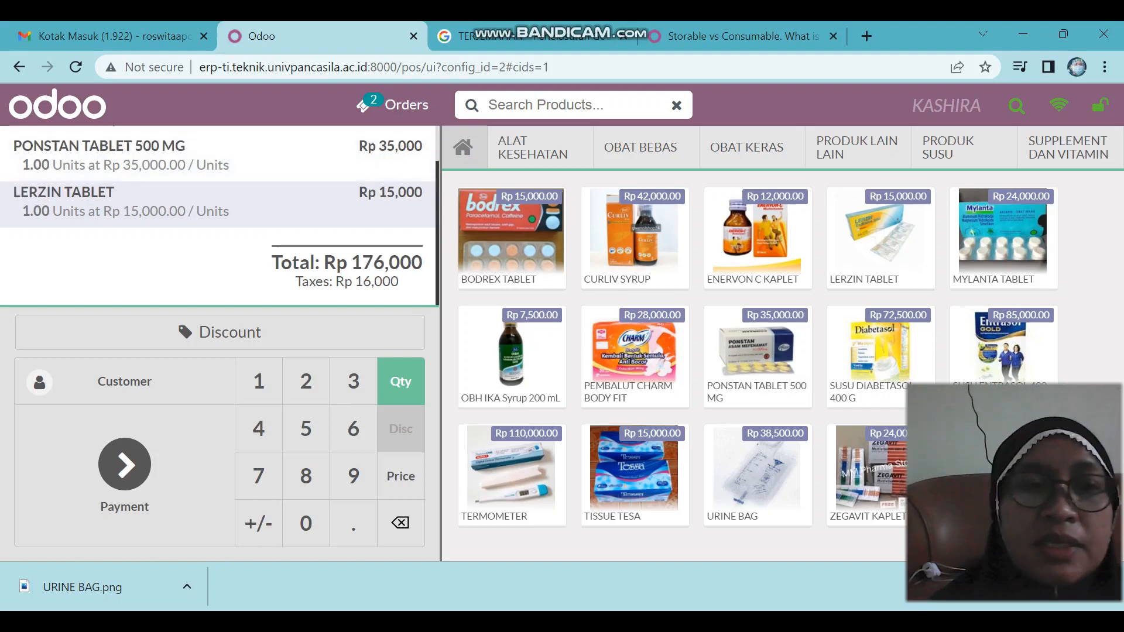
Step: Browse the customer list and assign its first customer to the order
left_click(124, 381)
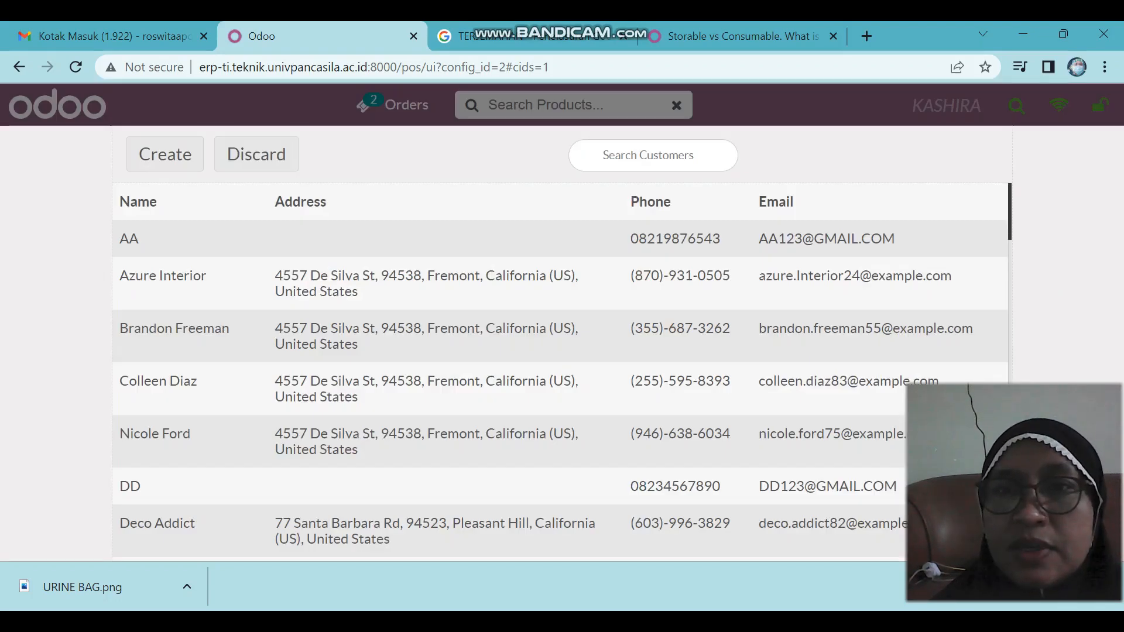
scroll(561, 372, "down", 6)
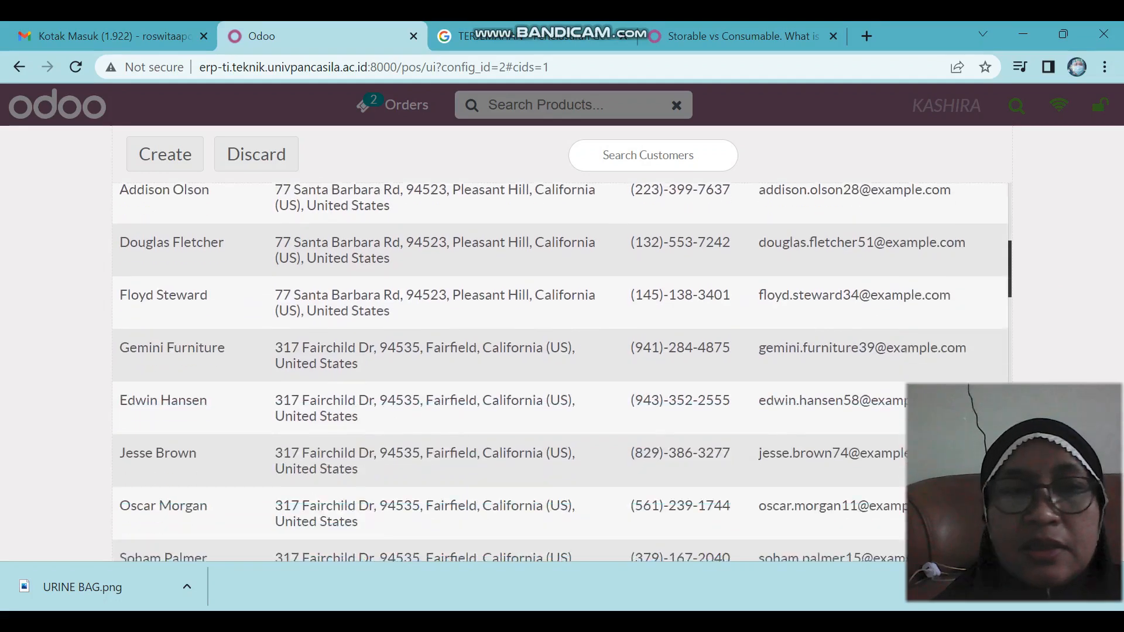
scroll(560, 372, "down", 5)
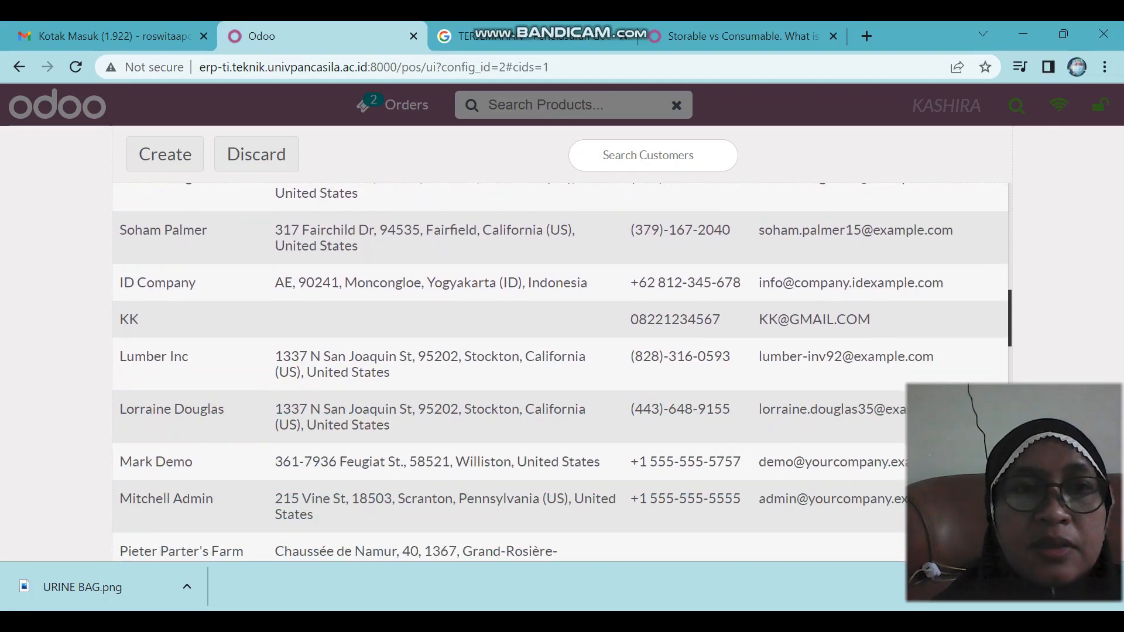
scroll(560, 372, "down", 4)
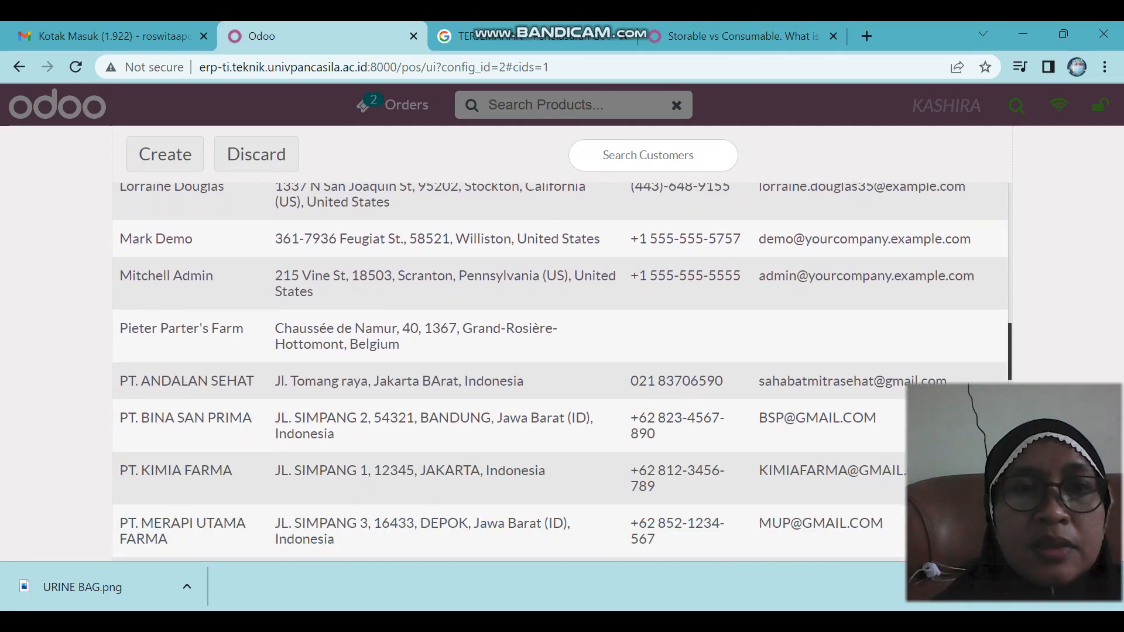
scroll(560, 372, "down", 2)
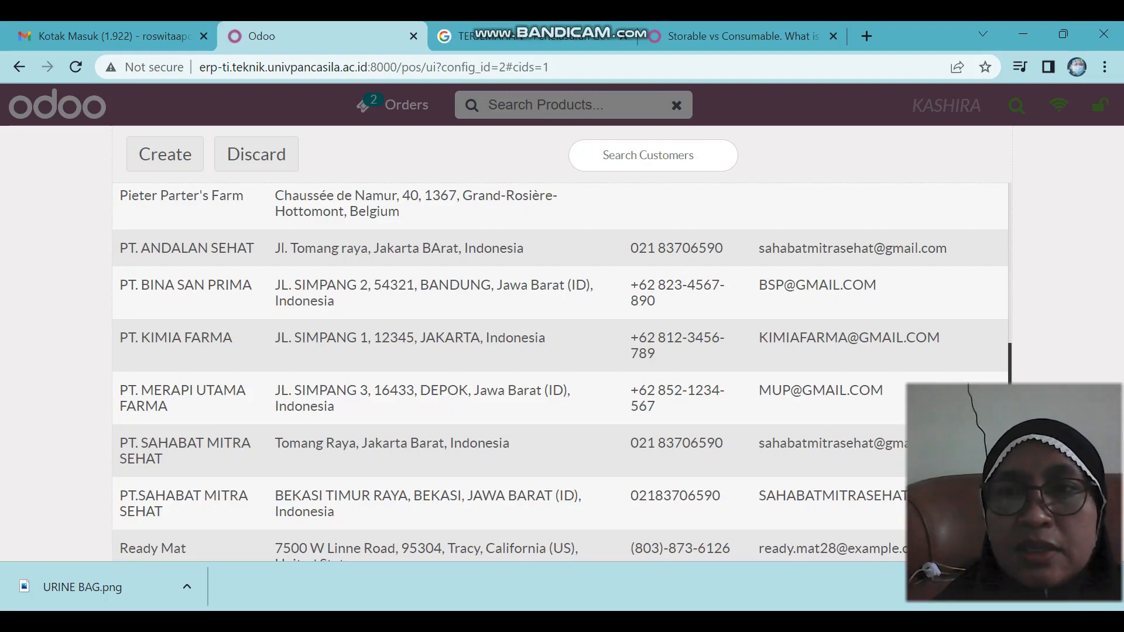
scroll(561, 372, "up", 6)
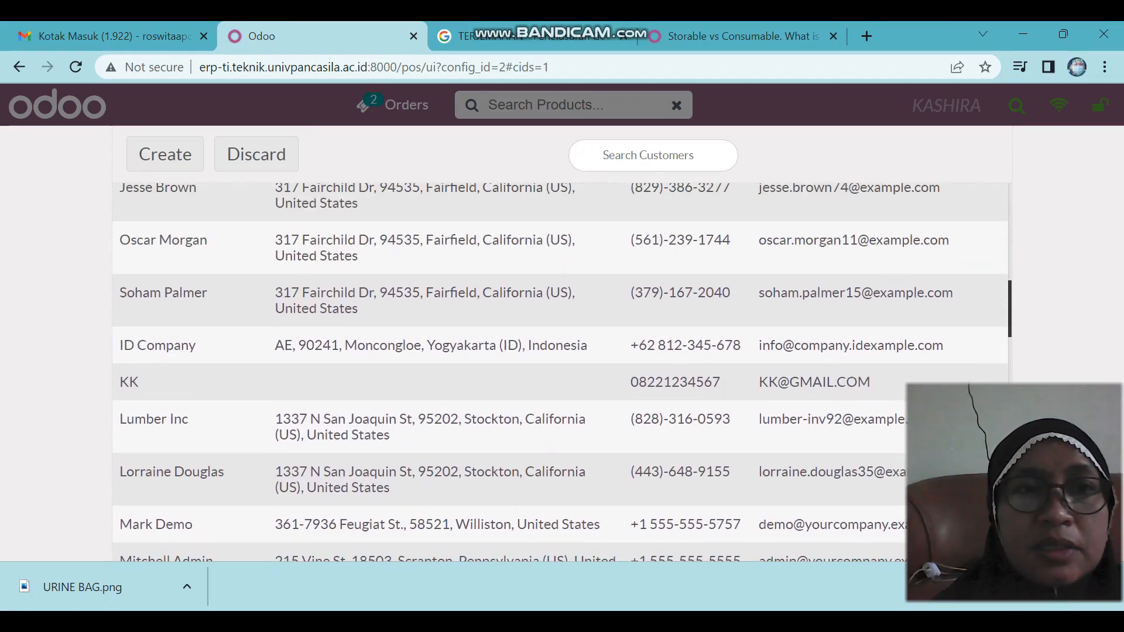
scroll(560, 372, "up", 8)
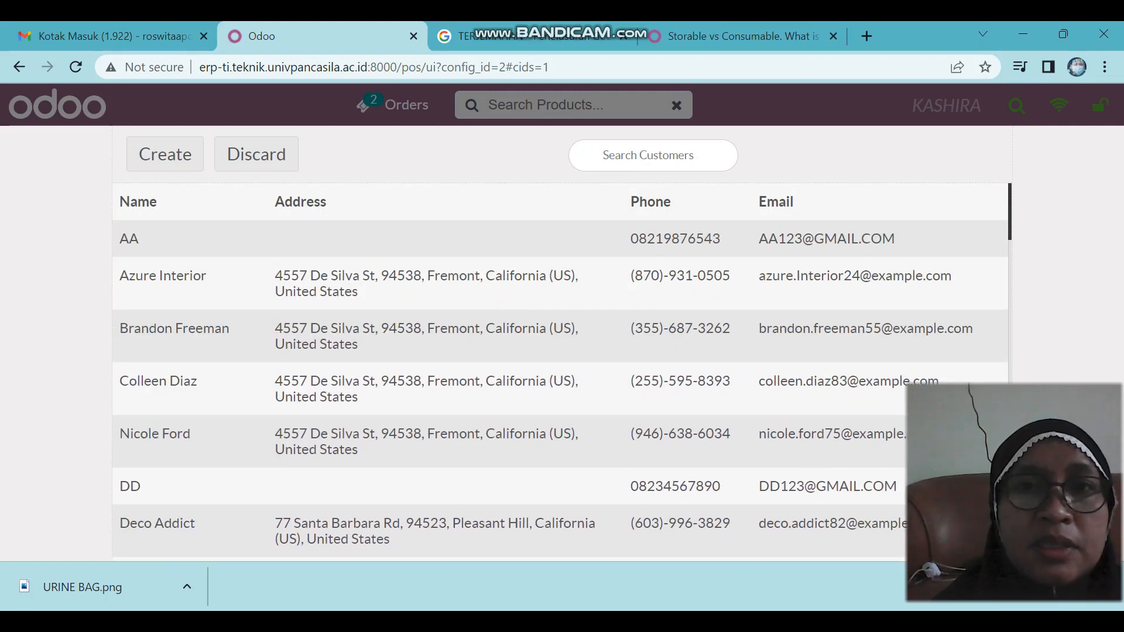
left_click(129, 239)
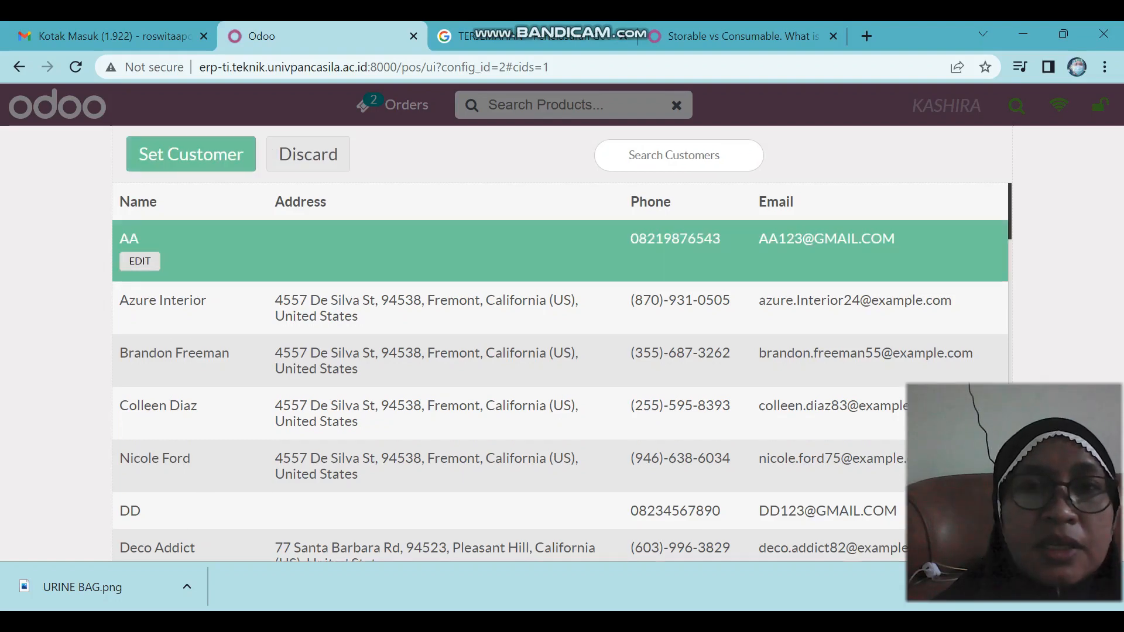
left_click(191, 154)
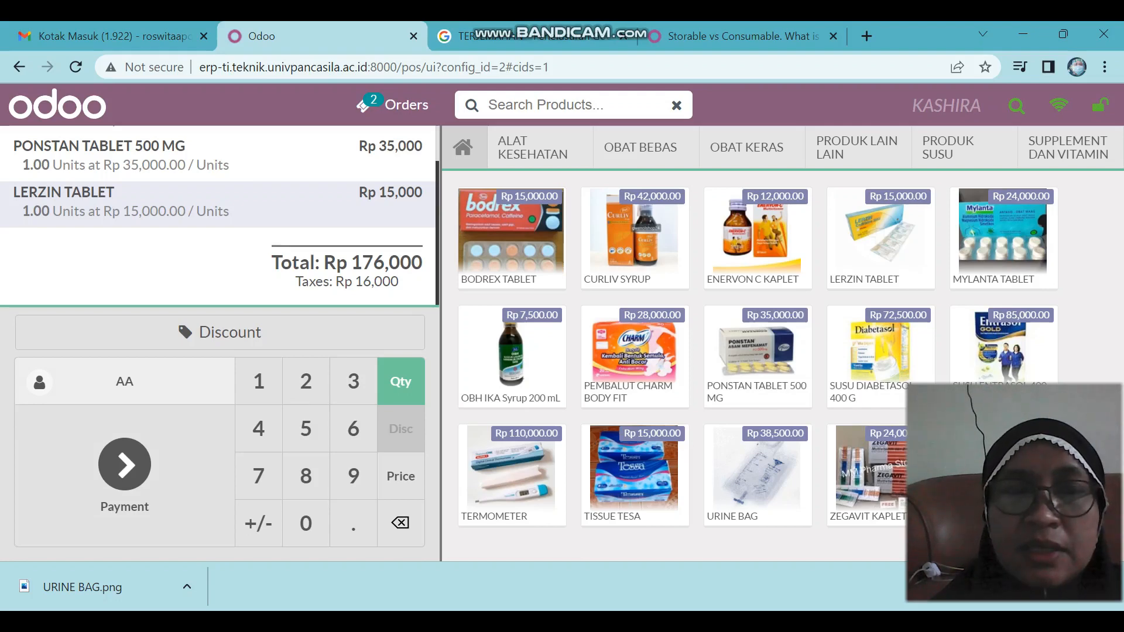
Step: Pay the order's full amount with DEBIT BCA and validate the payment
left_click(125, 464)
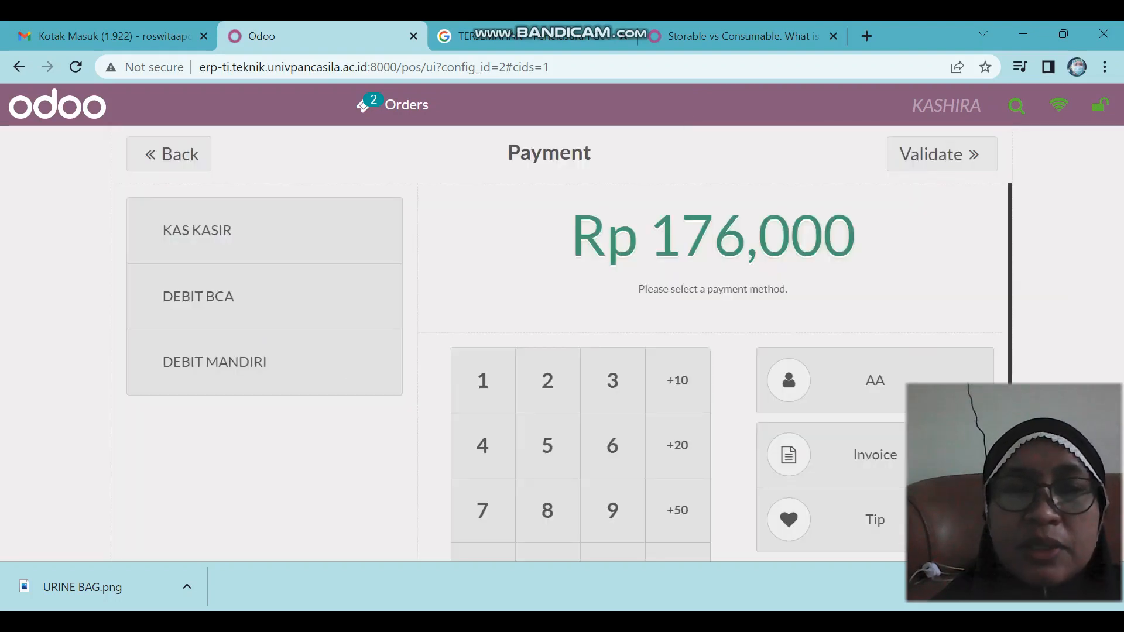
left_click(220, 297)
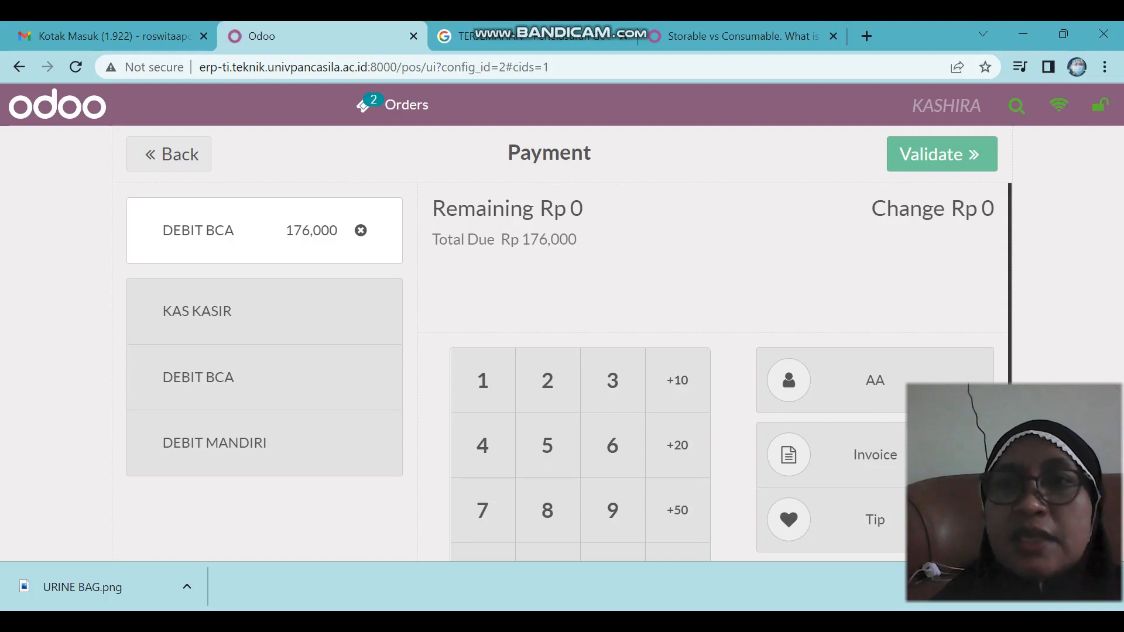
left_click(942, 154)
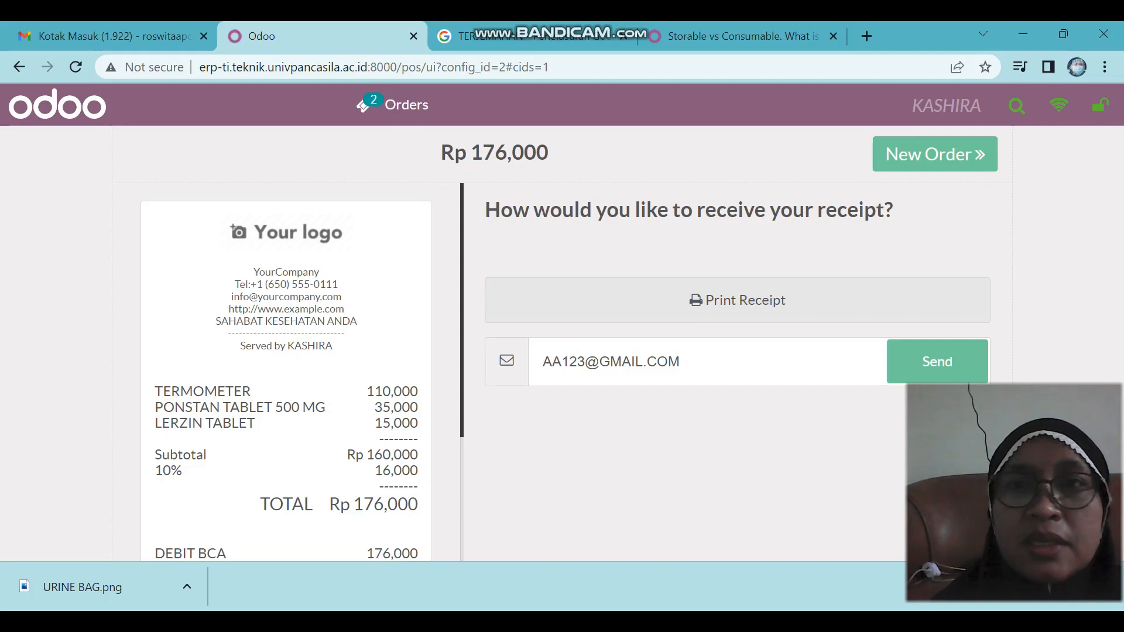
Step: Start a new order with 5 units of URINE BAG and one each of SUSU ENTRASOL 400 G and PEMBALUT CHARM BODY FIT
left_click(935, 154)
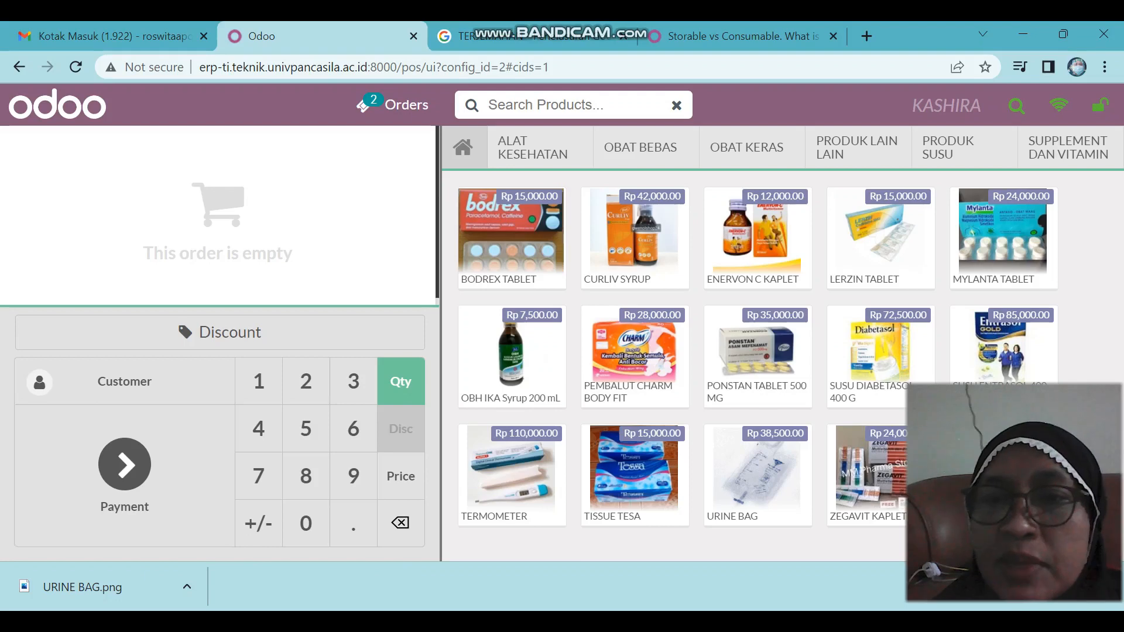
left_click(758, 475)
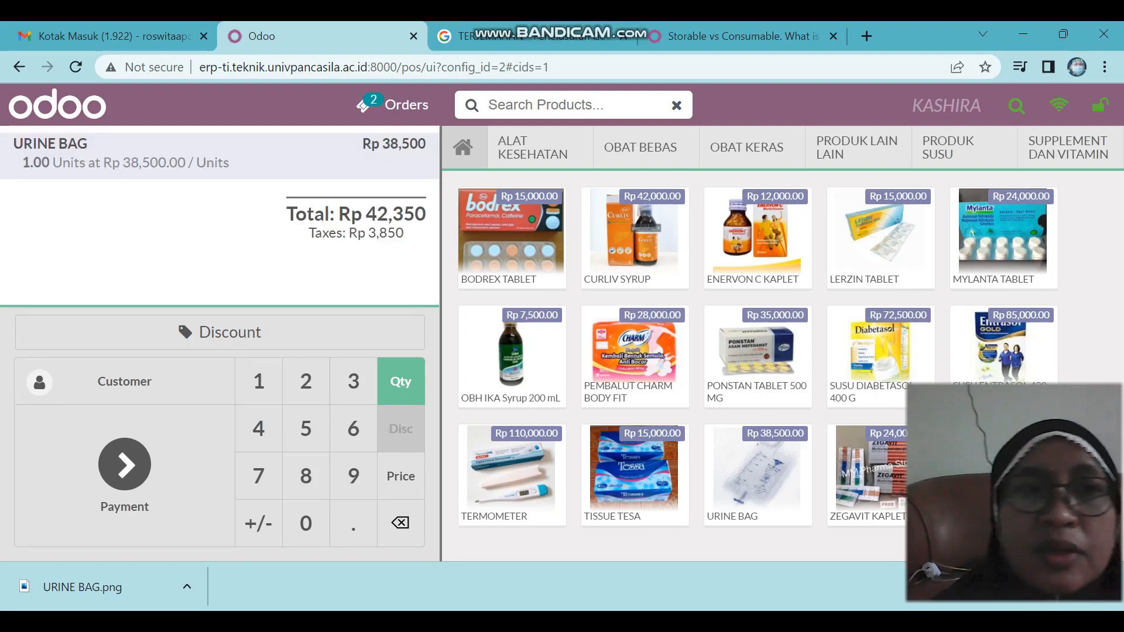
left_click(305, 429)
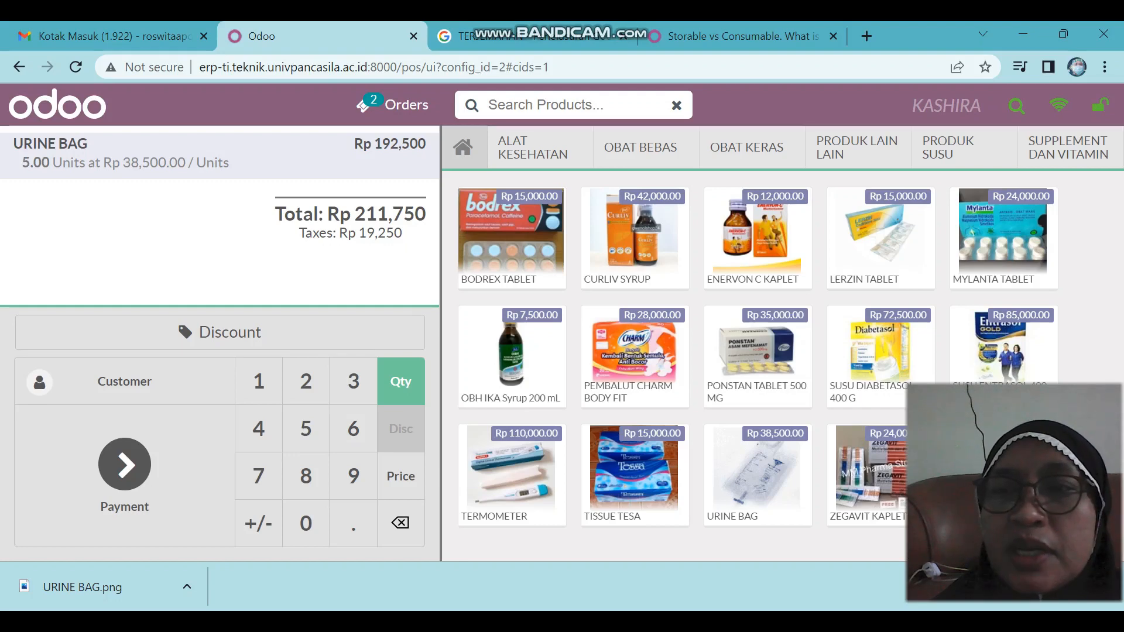
left_click(1004, 351)
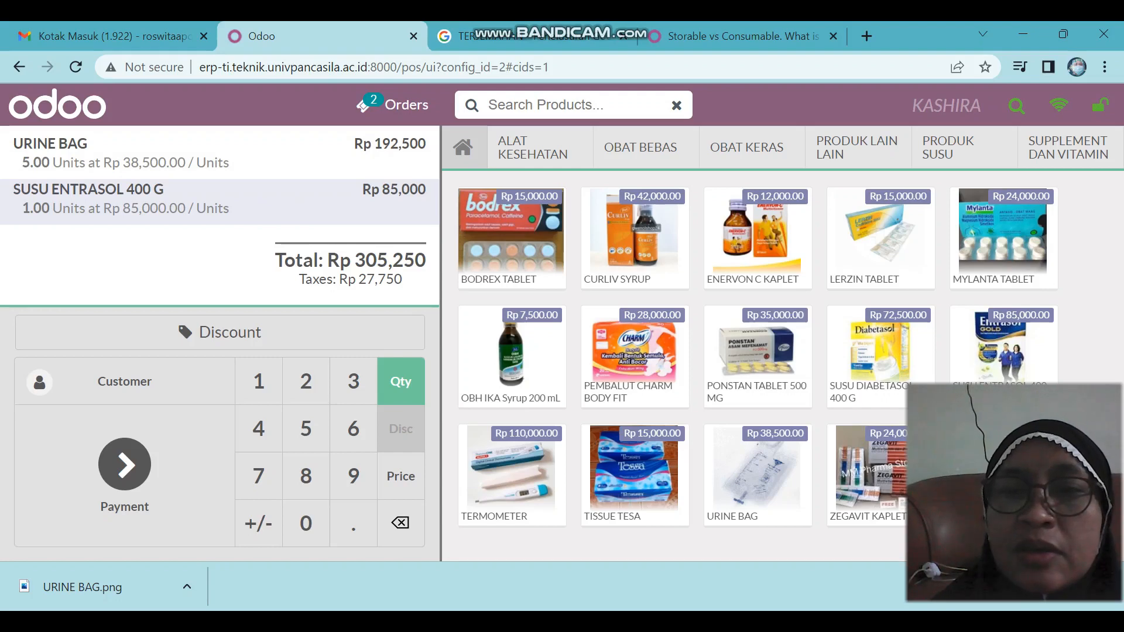
left_click(634, 356)
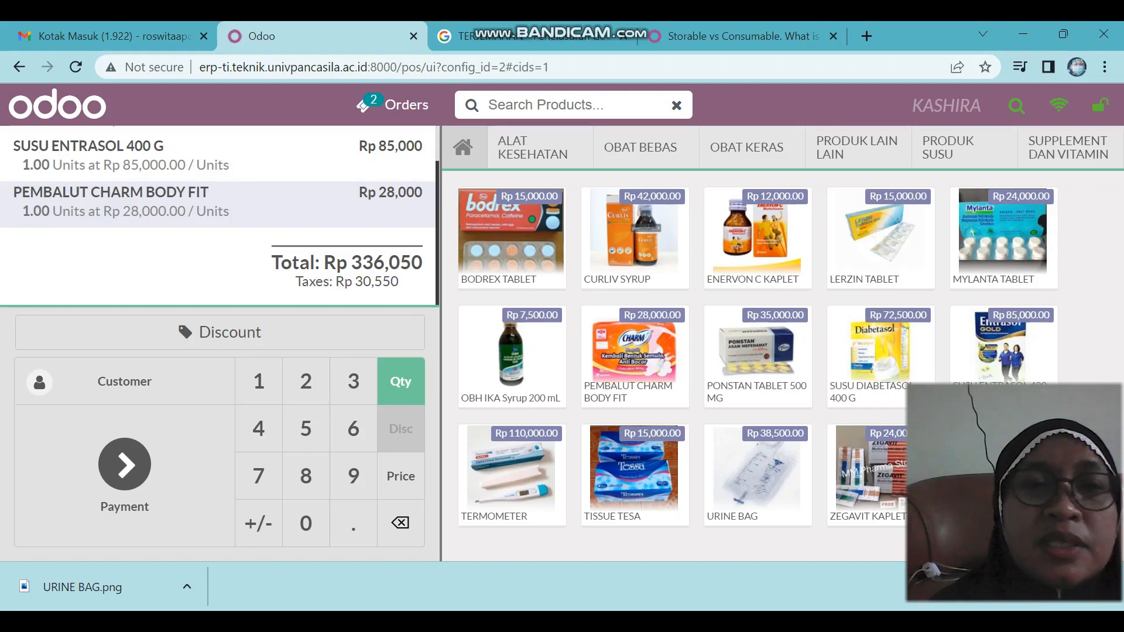
Step: Apply a 5 percent discount to the current order
left_click(219, 331)
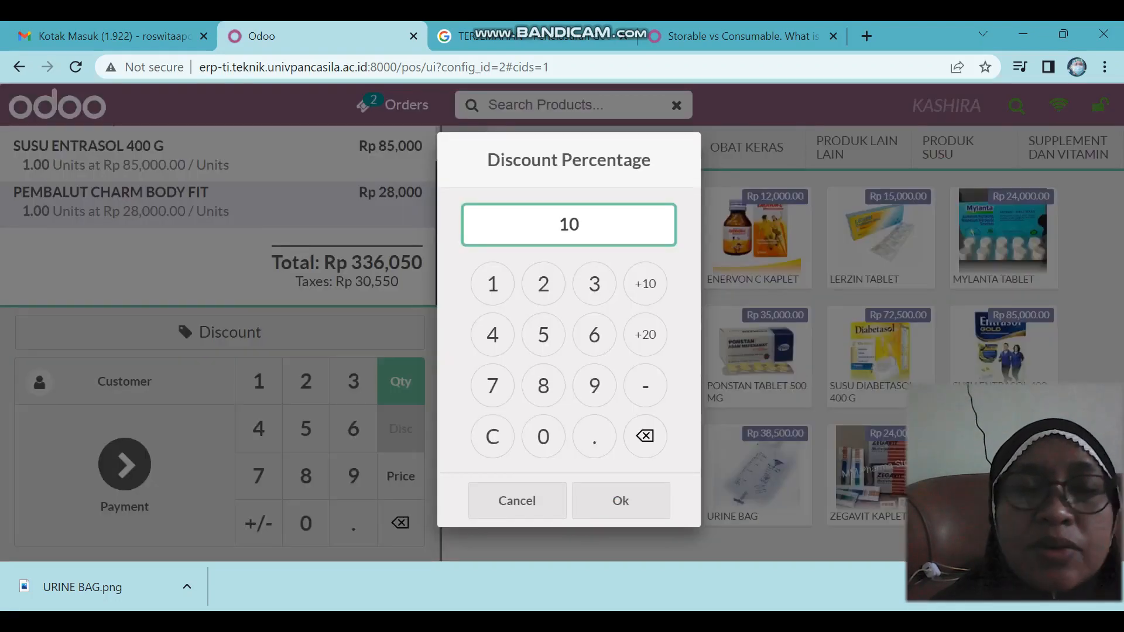
left_click(543, 334)
left_click(645, 436)
left_click(645, 436)
left_click(645, 436)
left_click(543, 334)
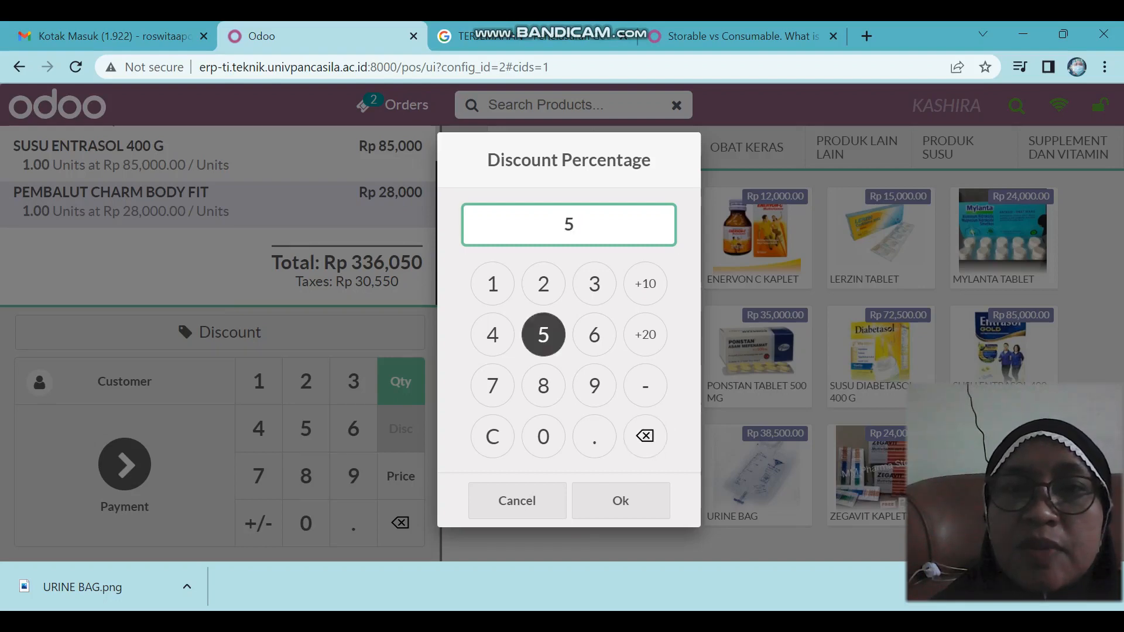
left_click(620, 500)
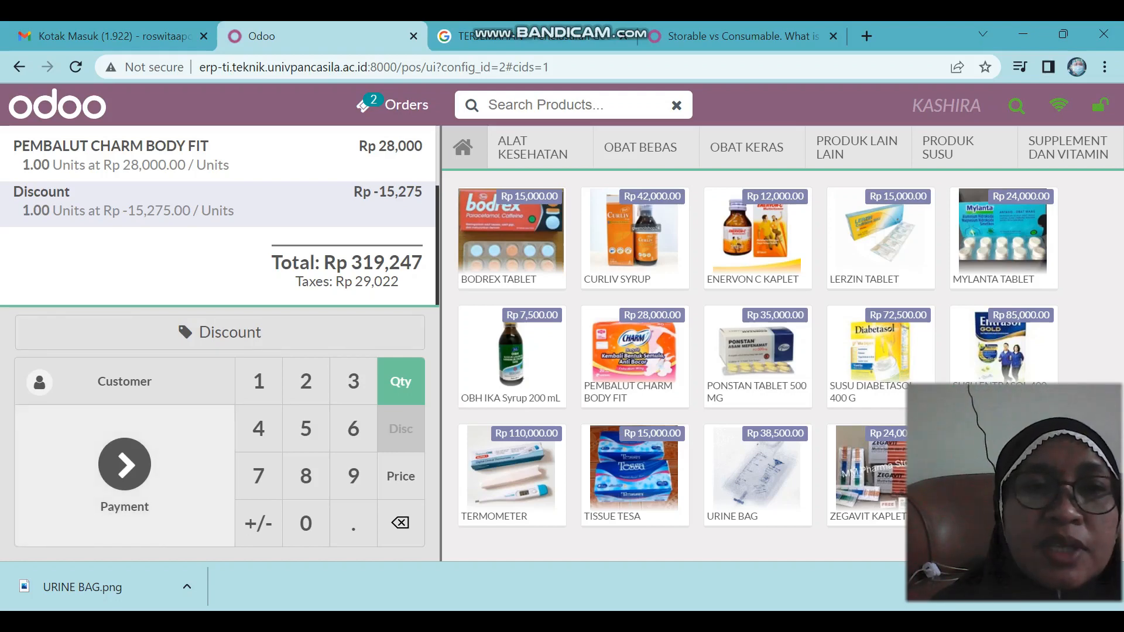
Step: Pay the order's full amount with DEBIT MANDIRI and validate the payment
left_click(124, 465)
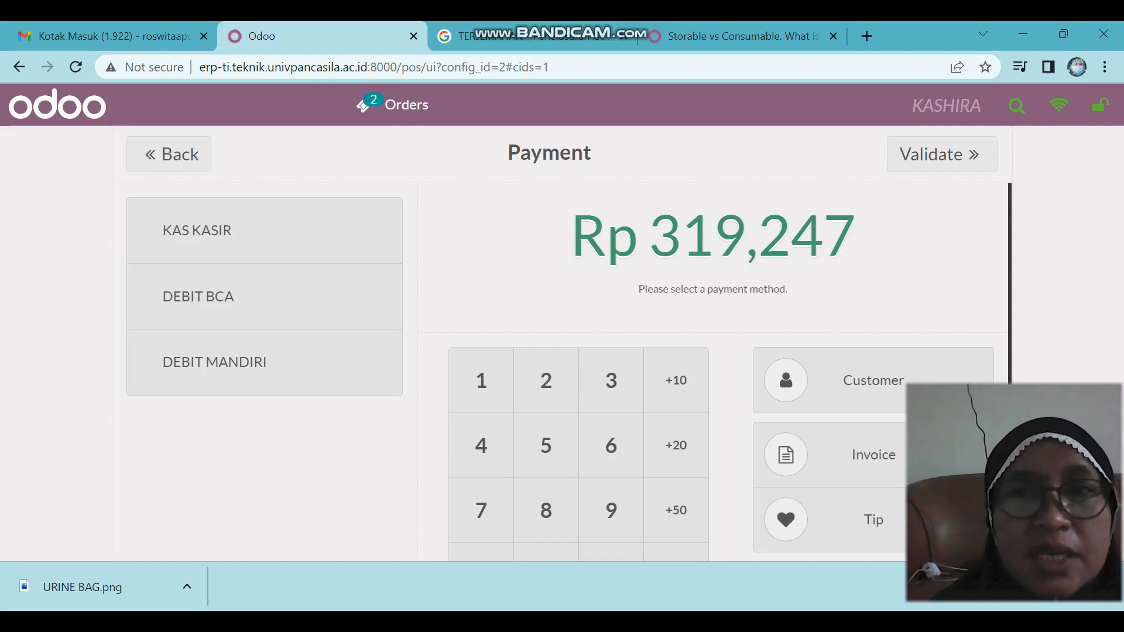
left_click(214, 362)
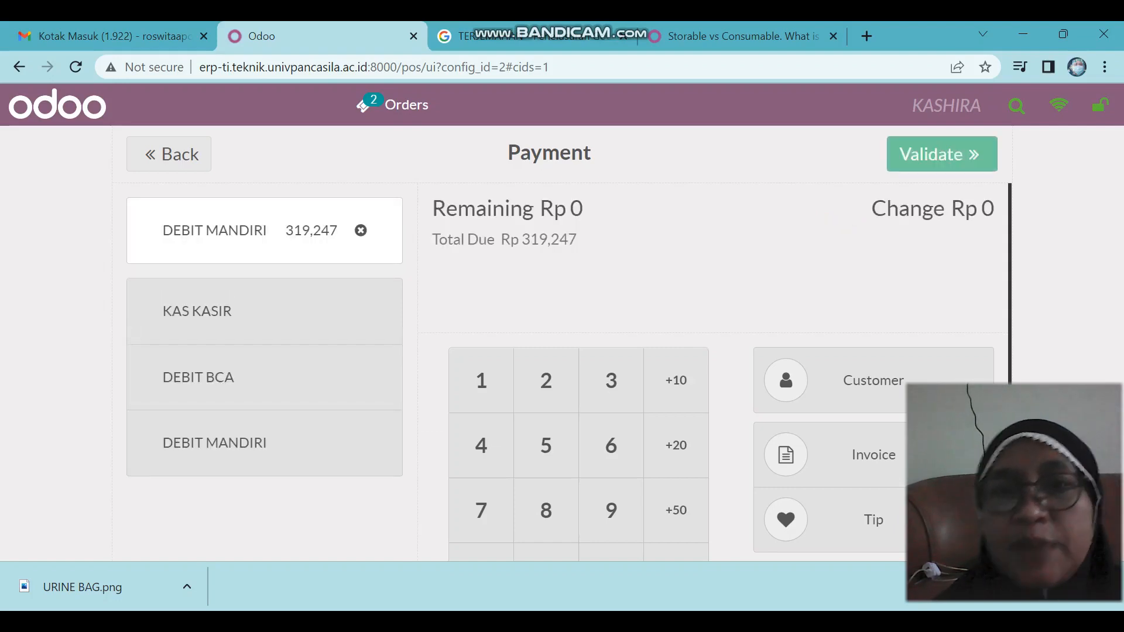
left_click(941, 154)
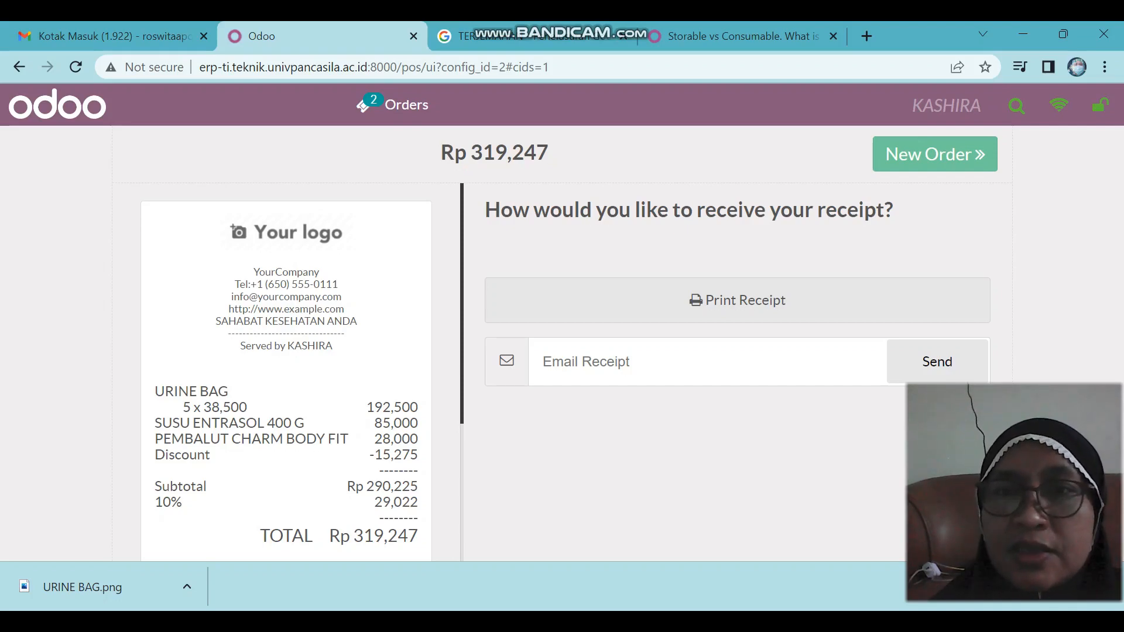
left_click(866, 621)
left_click(866, 542)
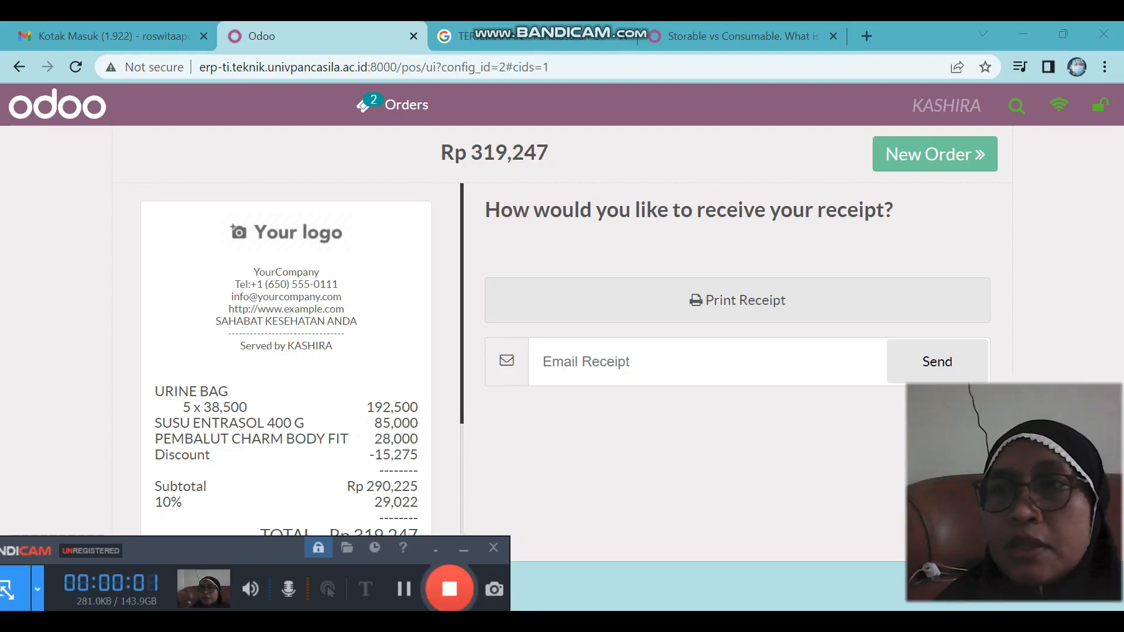
Step: Leave the cashier interface and close the JAKARTA point of sale session
left_click(1100, 105)
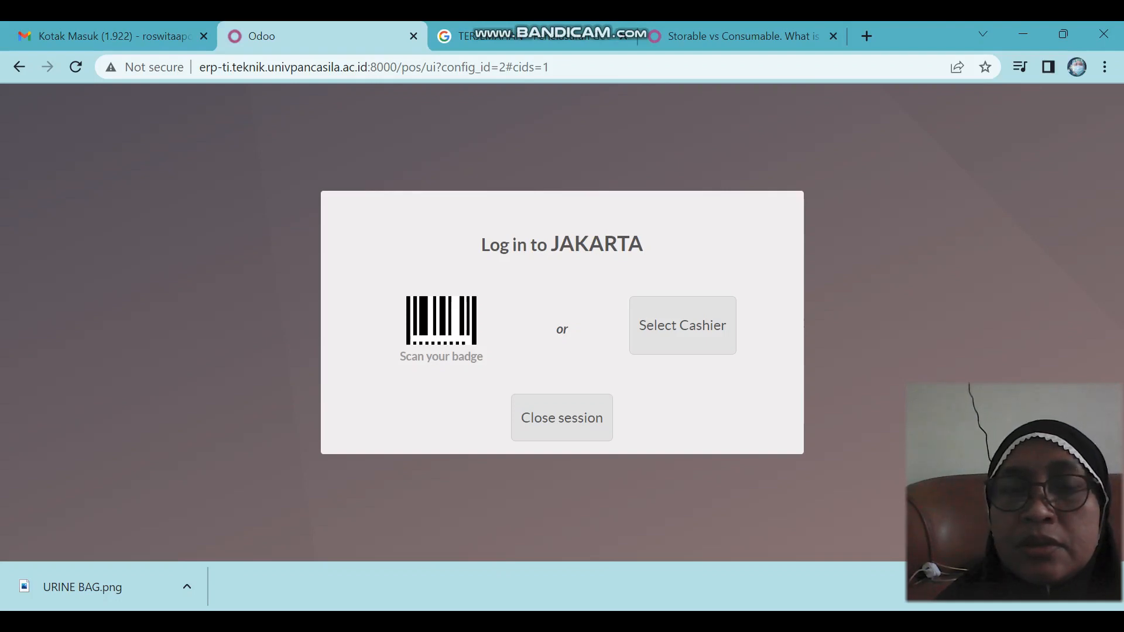
left_click(561, 418)
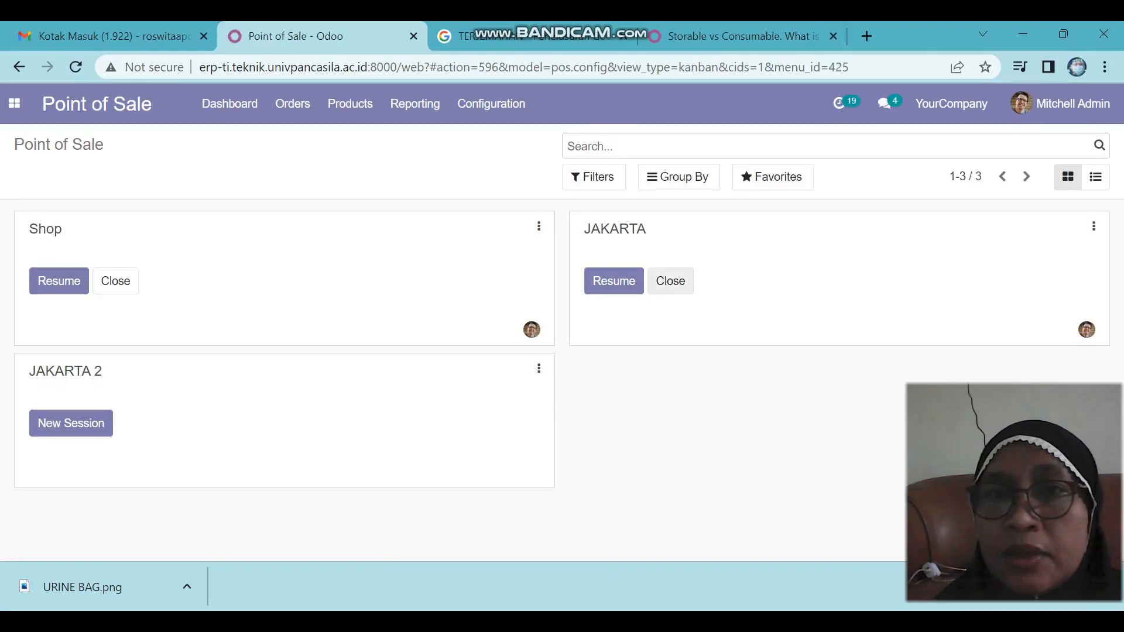
left_click(671, 280)
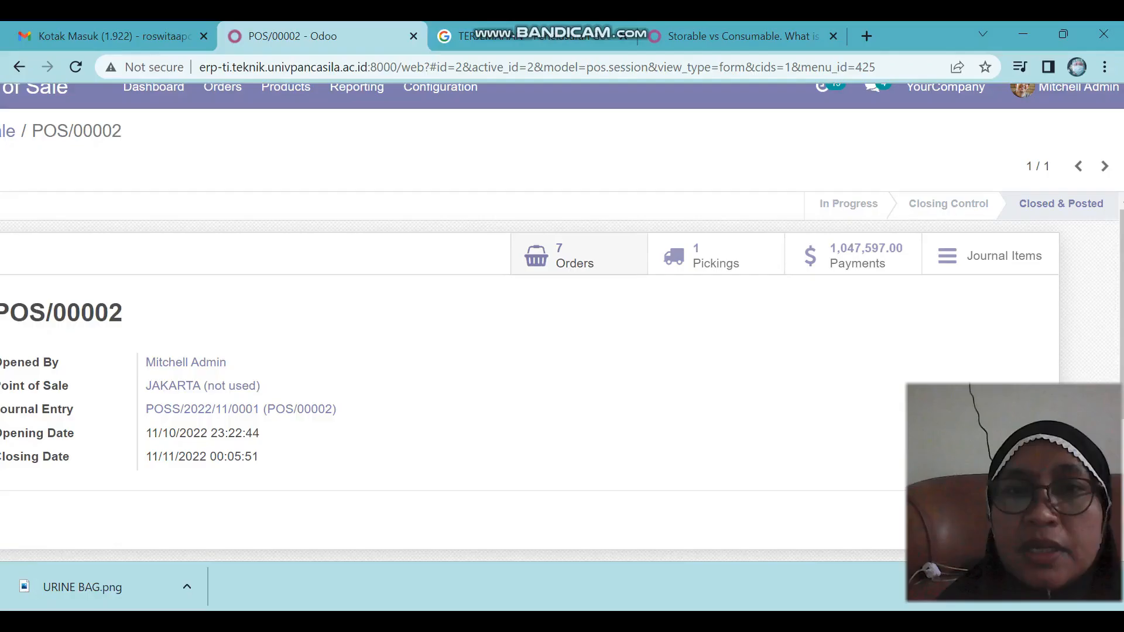
Step: List the closed session's orders and examine the product lines of the most recent one
left_click(577, 257)
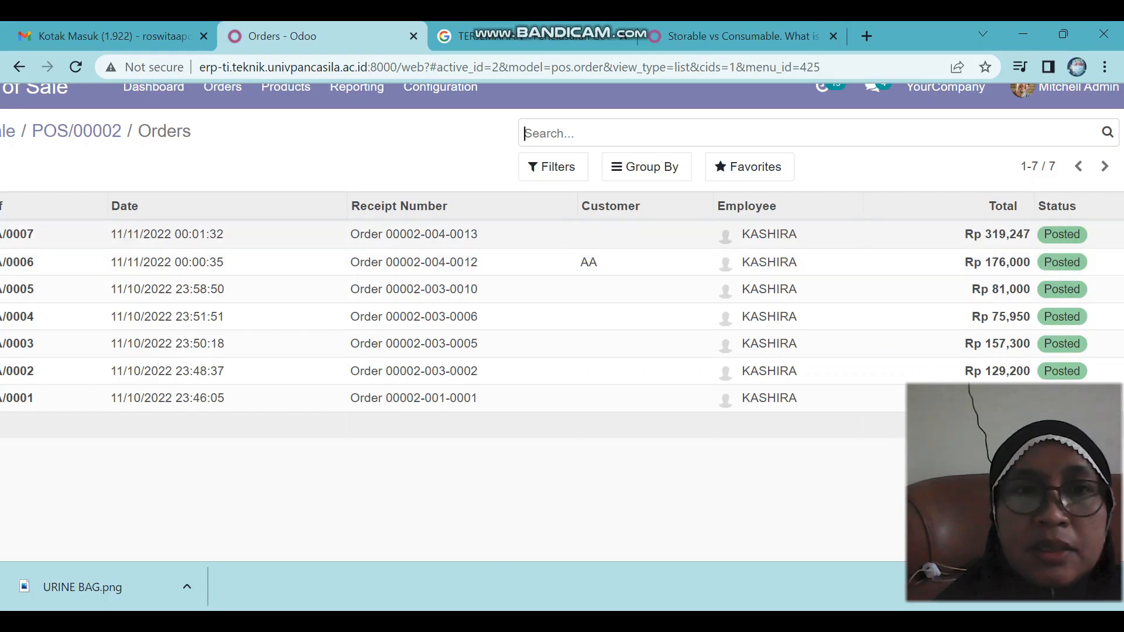
left_click(469, 236)
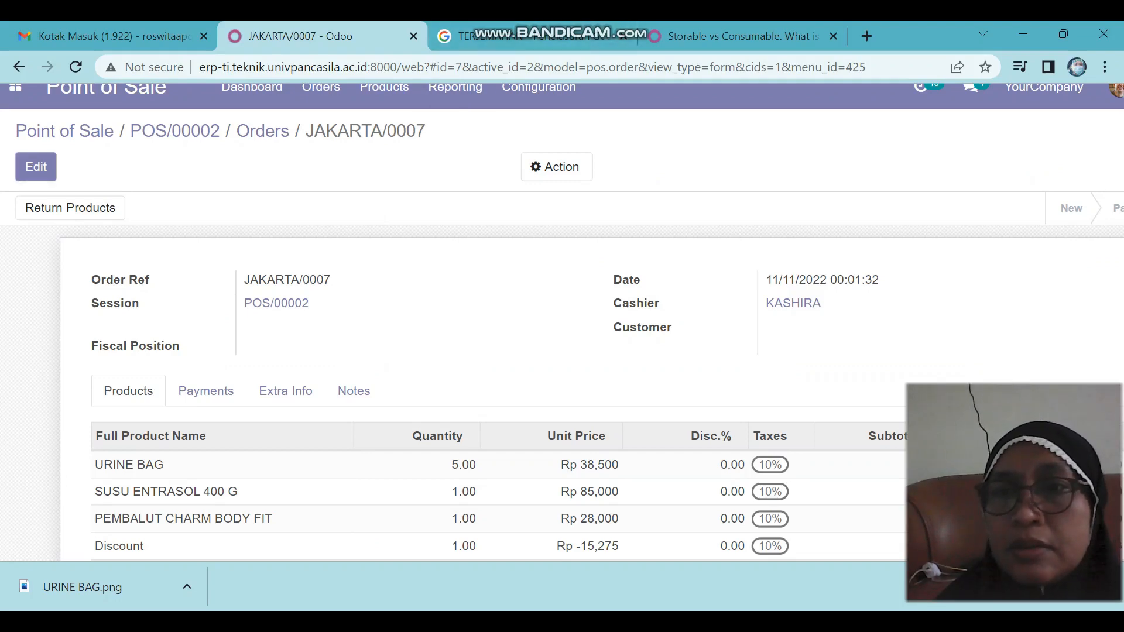
scroll(562, 322, "down", 1)
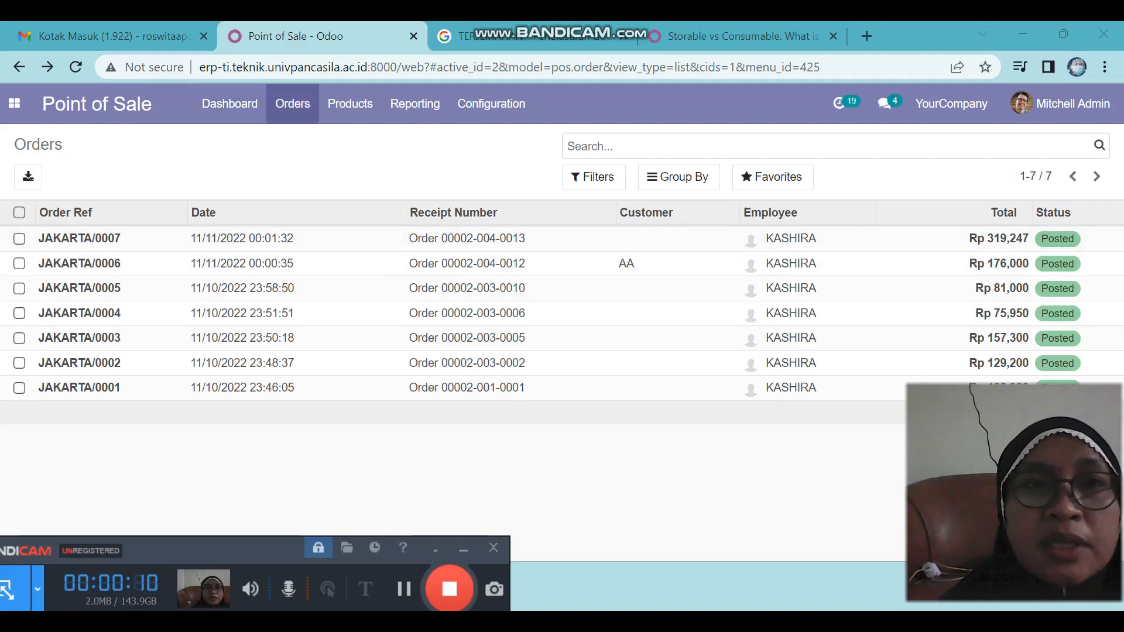
Step: Open the most recent order from the full Point of Sale orders list and review its products, totals and payments
left_click(292, 103)
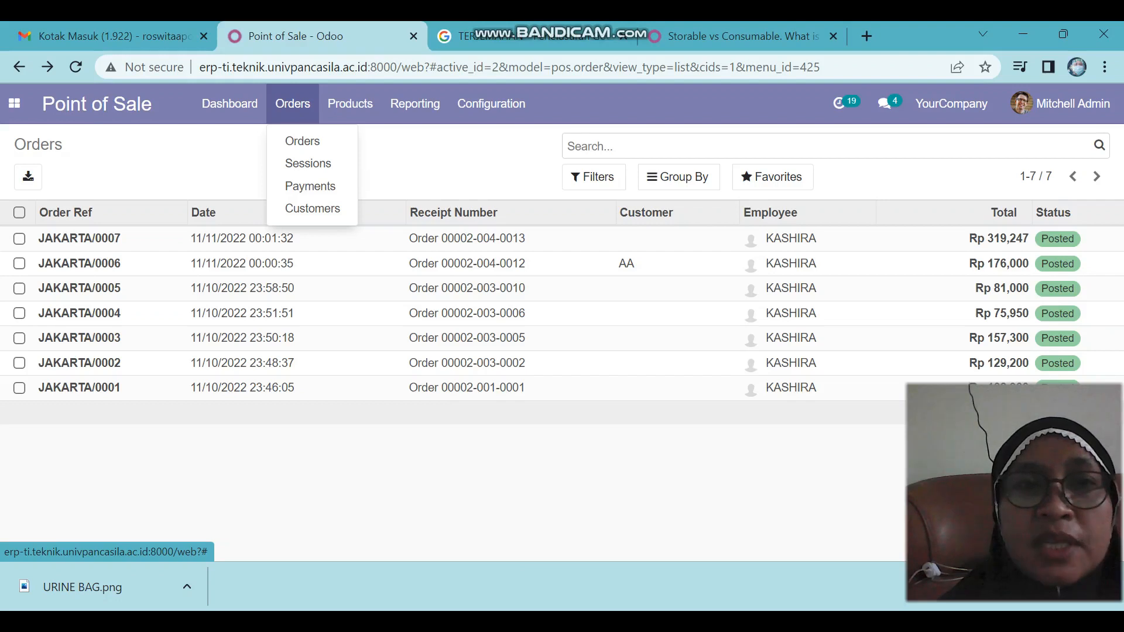
left_click(302, 141)
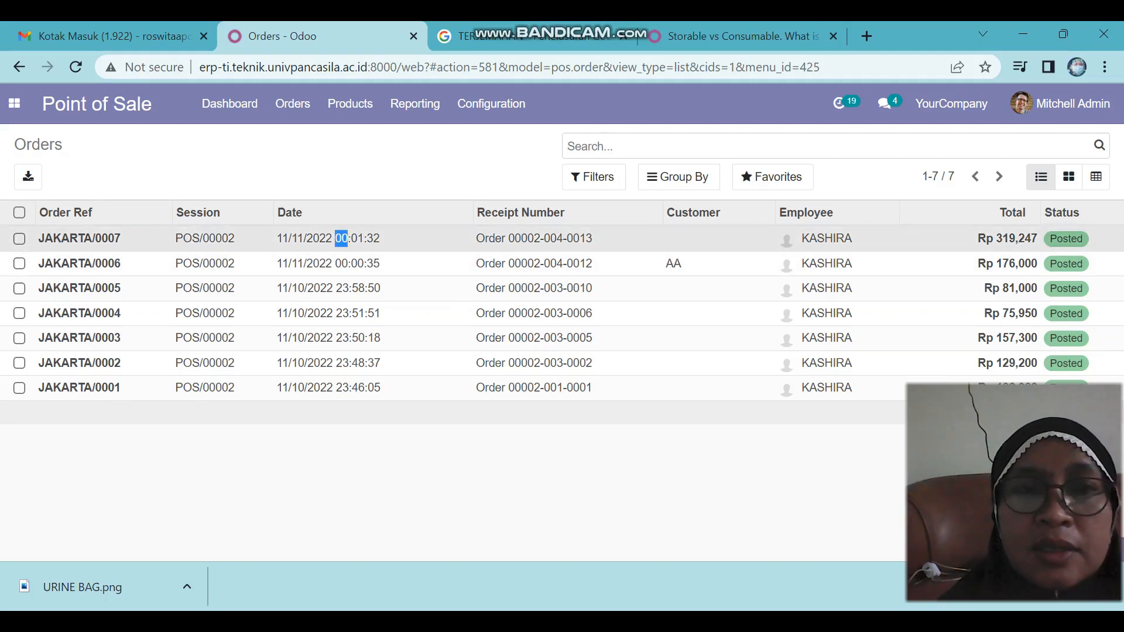
left_click(341, 238)
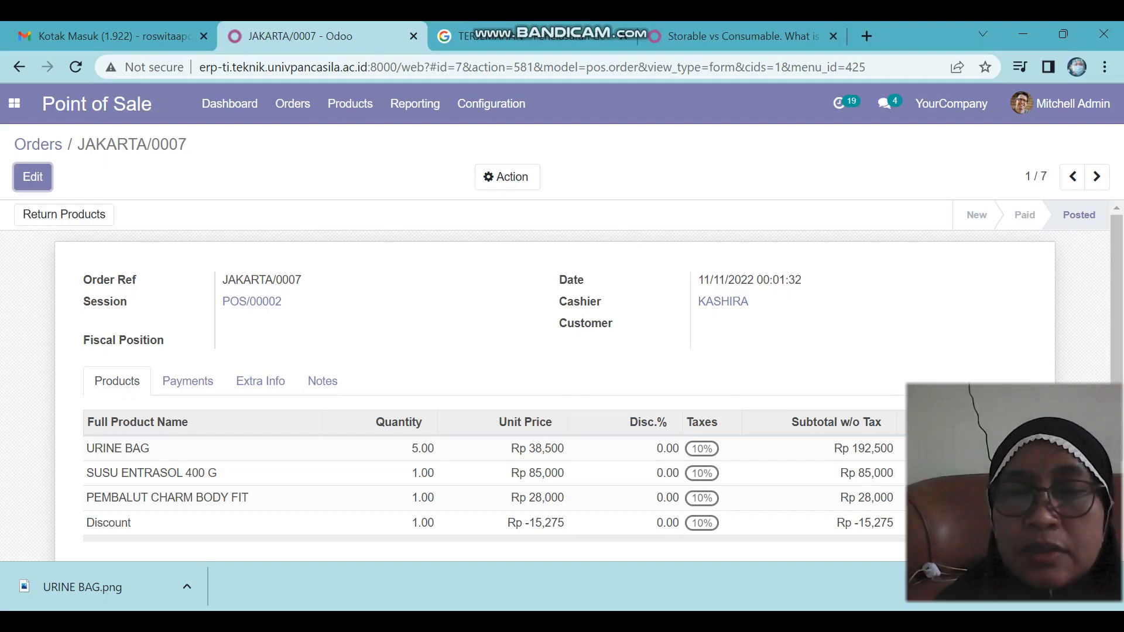
left_click_drag(1103, 258, 1103, 352)
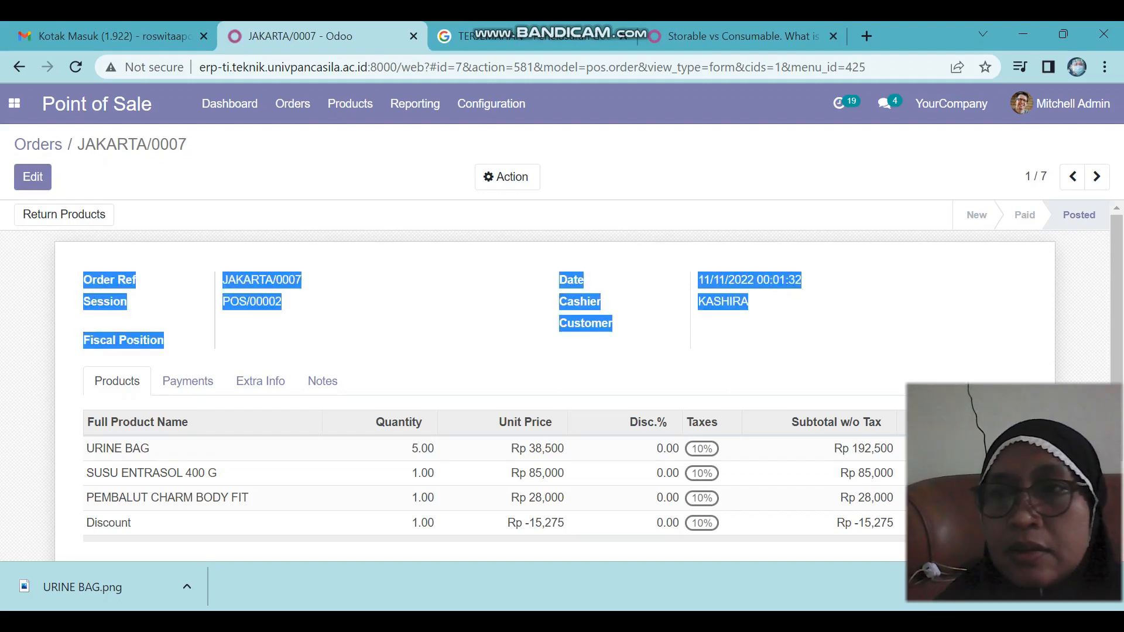
scroll(562, 386, "down", 1)
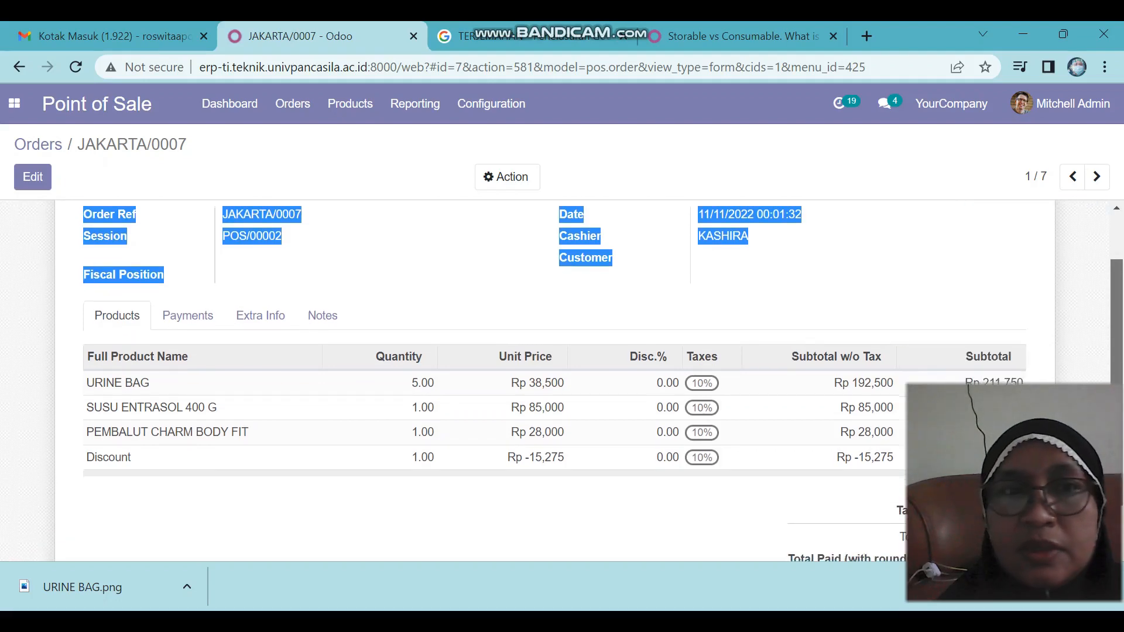
scroll(562, 386, "down", 1)
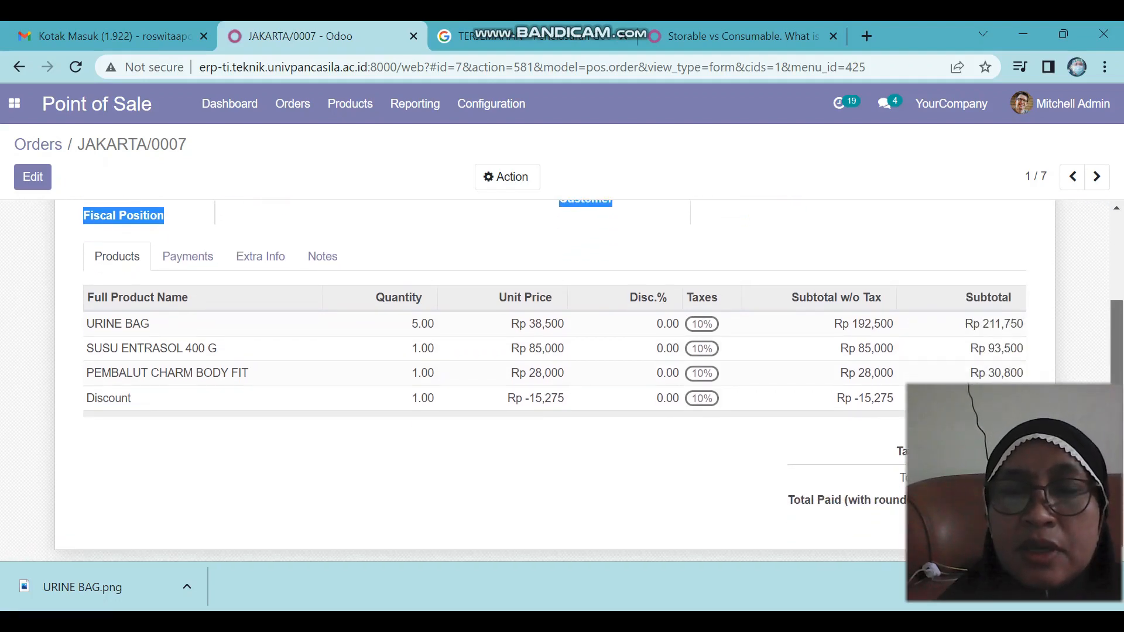
mouse_move(1117, 445)
left_mouse_down()
mouse_move(1116, 427)
mouse_move(1117, 445)
left_mouse_up()
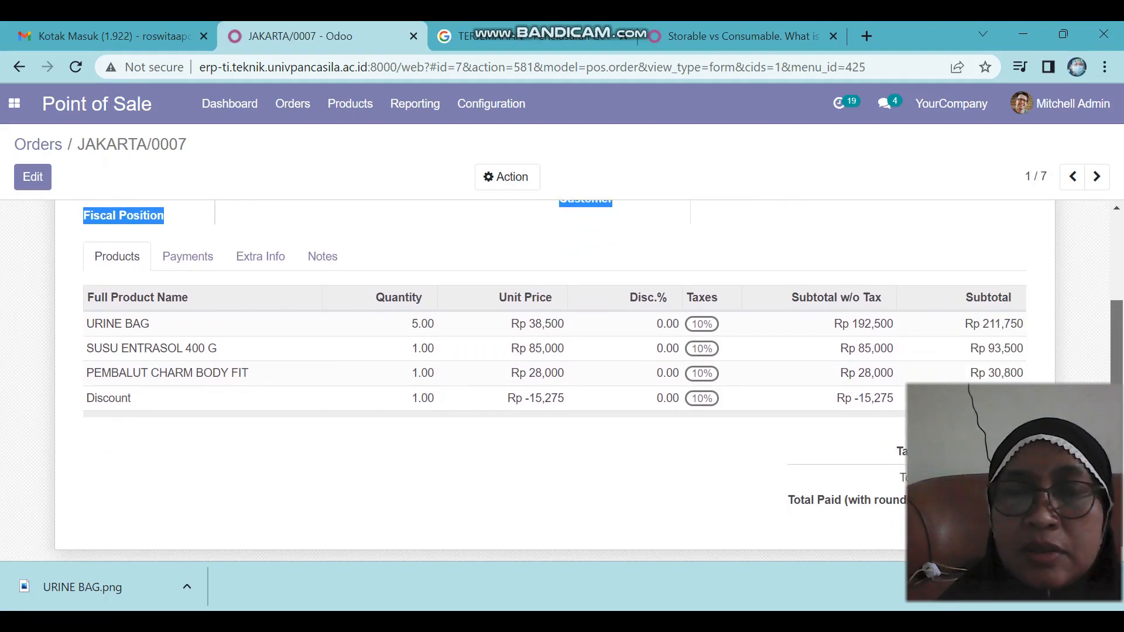
scroll(193, 336, "up", 1)
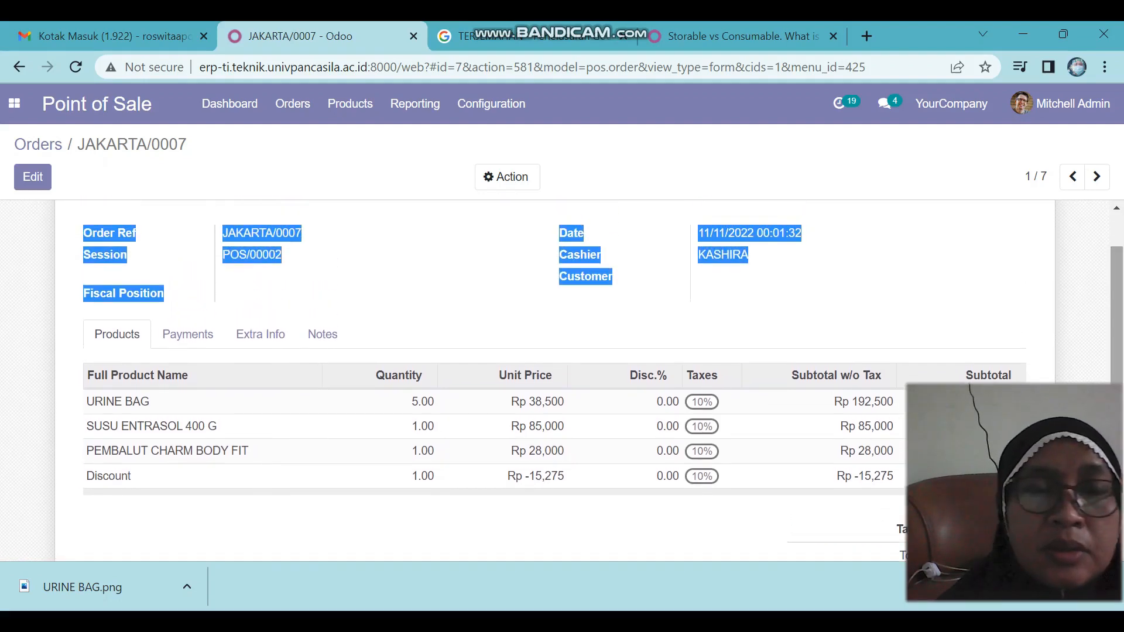
left_click(187, 335)
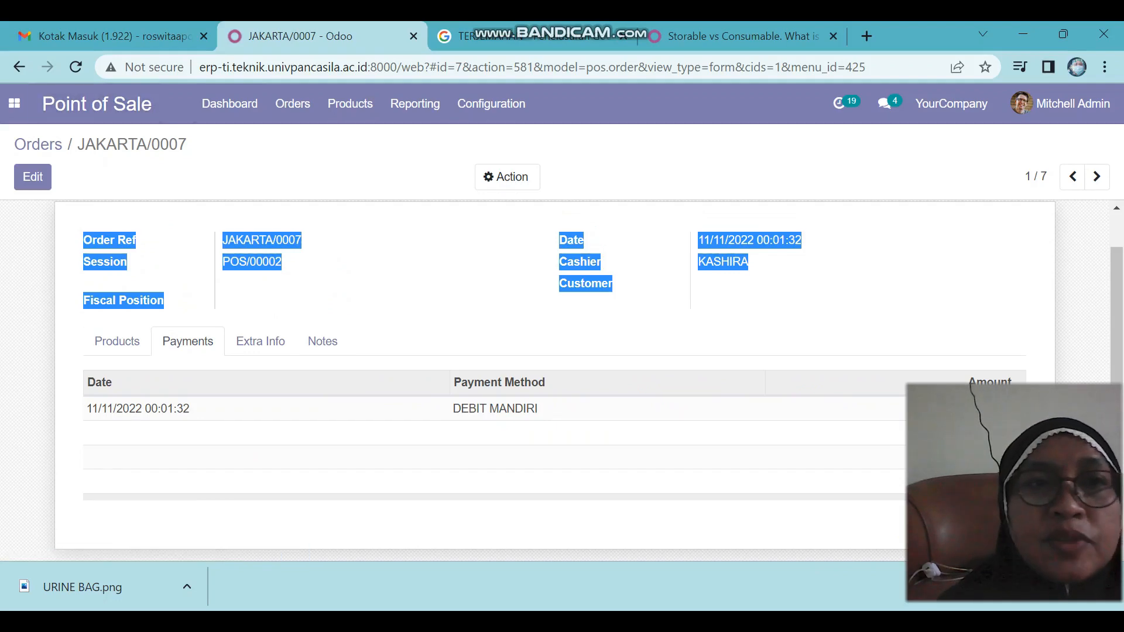
Step: Return to the orders list, open the Rp 75,950 order and check its products and payments
left_click(292, 103)
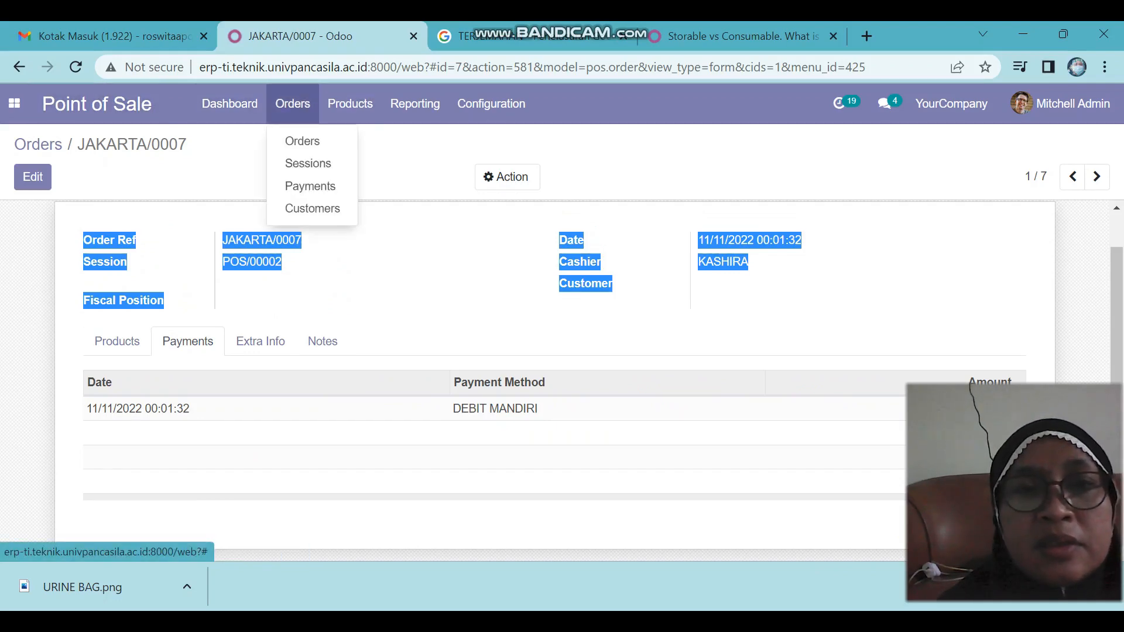
left_click(302, 141)
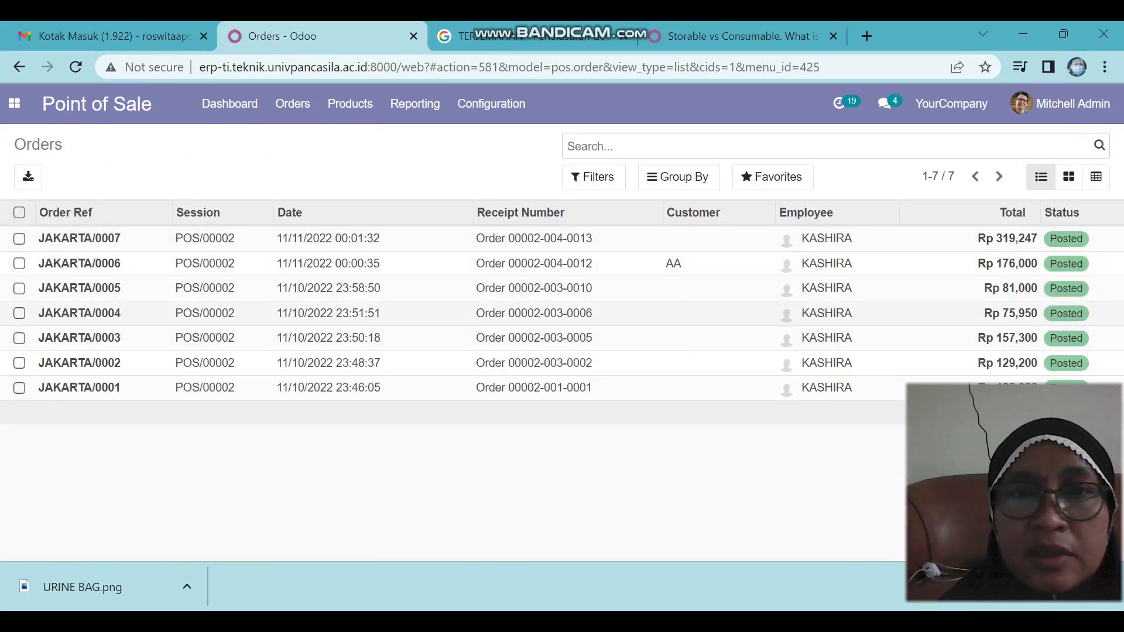
left_click(410, 313)
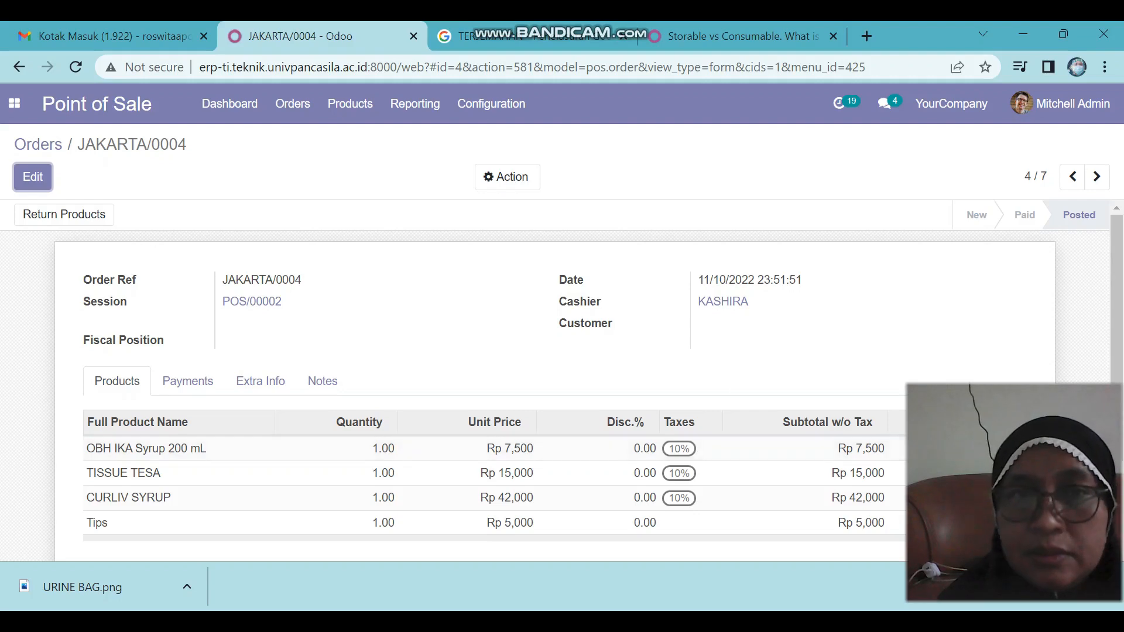
left_click(187, 381)
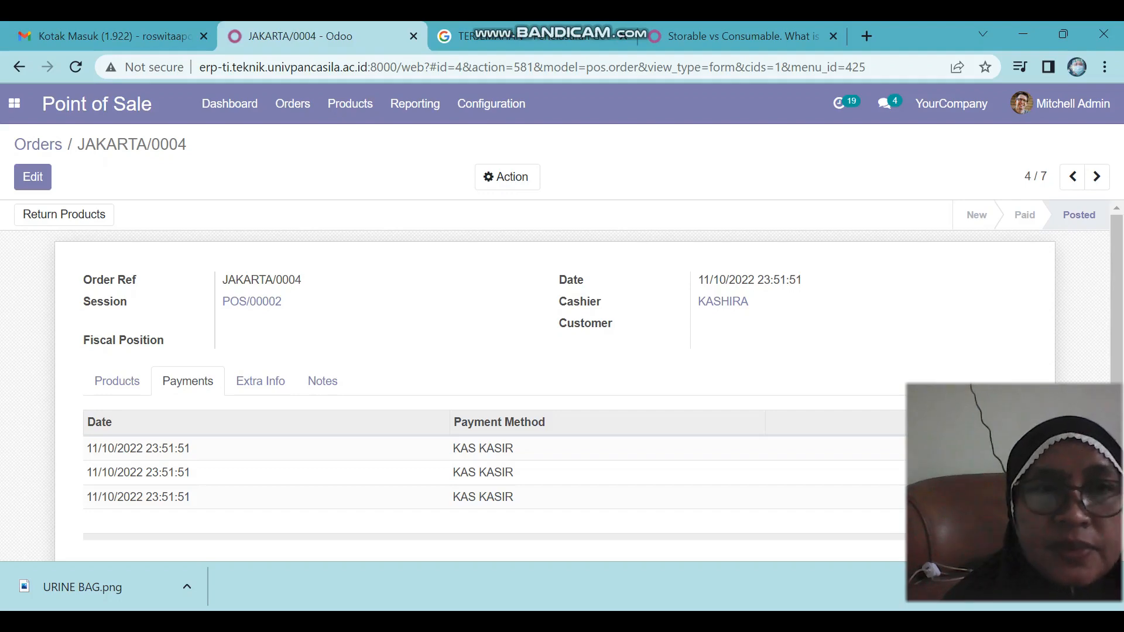
Step: View the Orders Analysis report for the Point of Sale
left_click(292, 104)
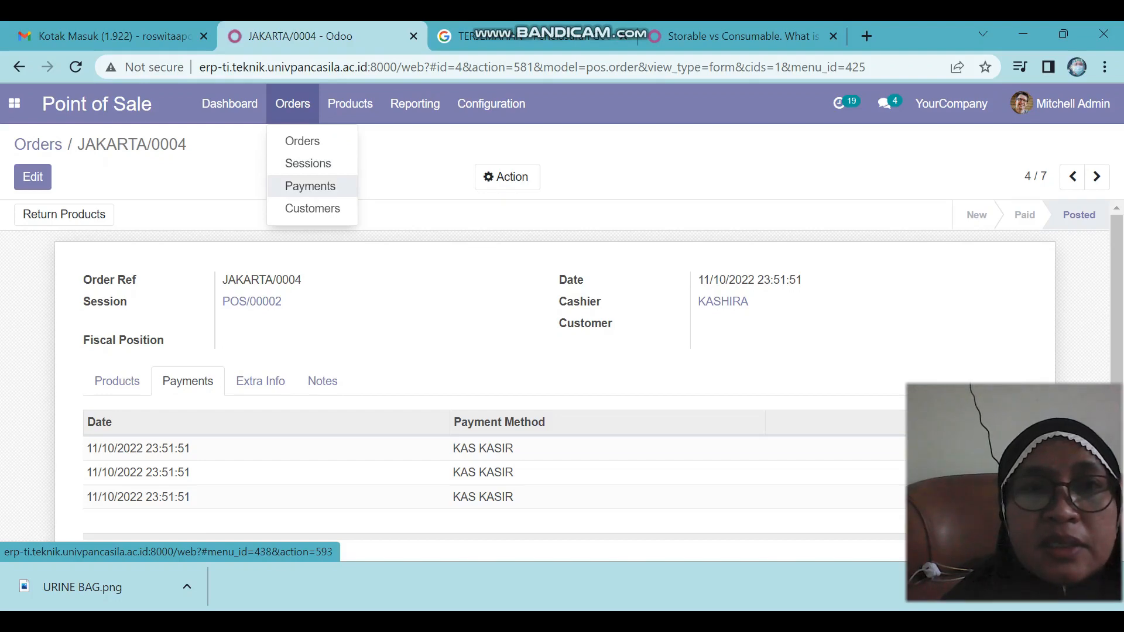
left_click(350, 103)
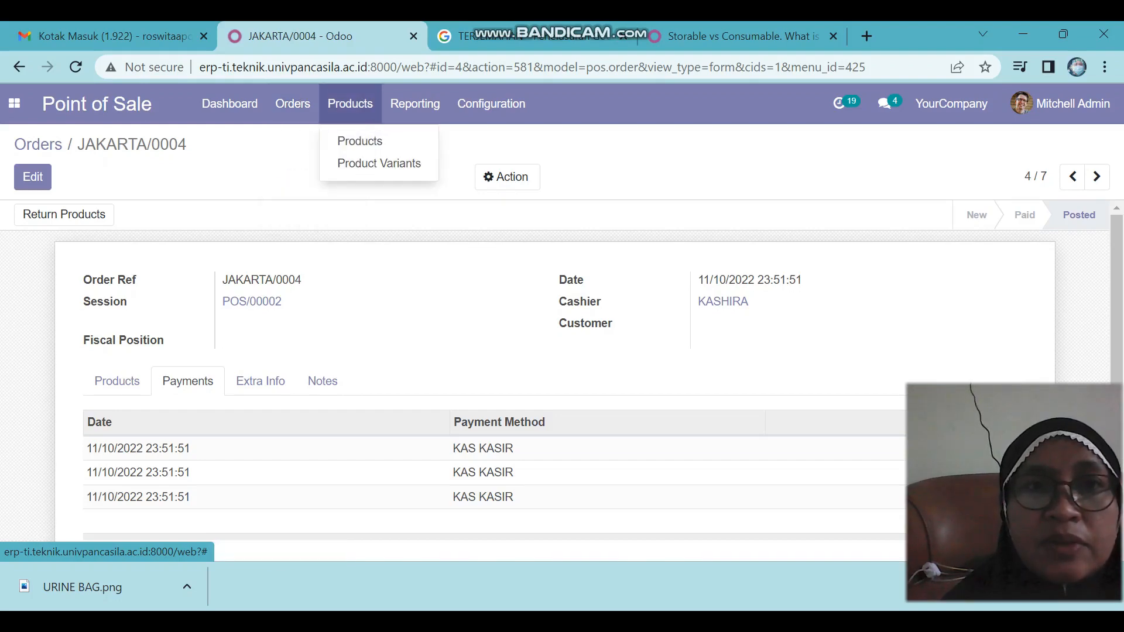
mouse_move(415, 104)
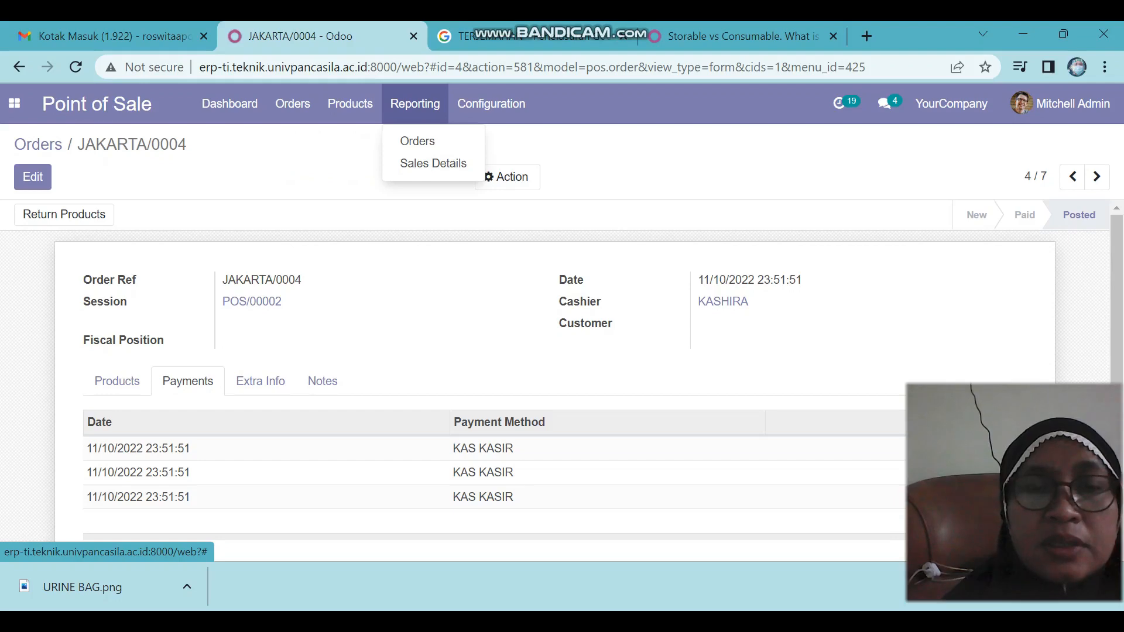
left_click(417, 141)
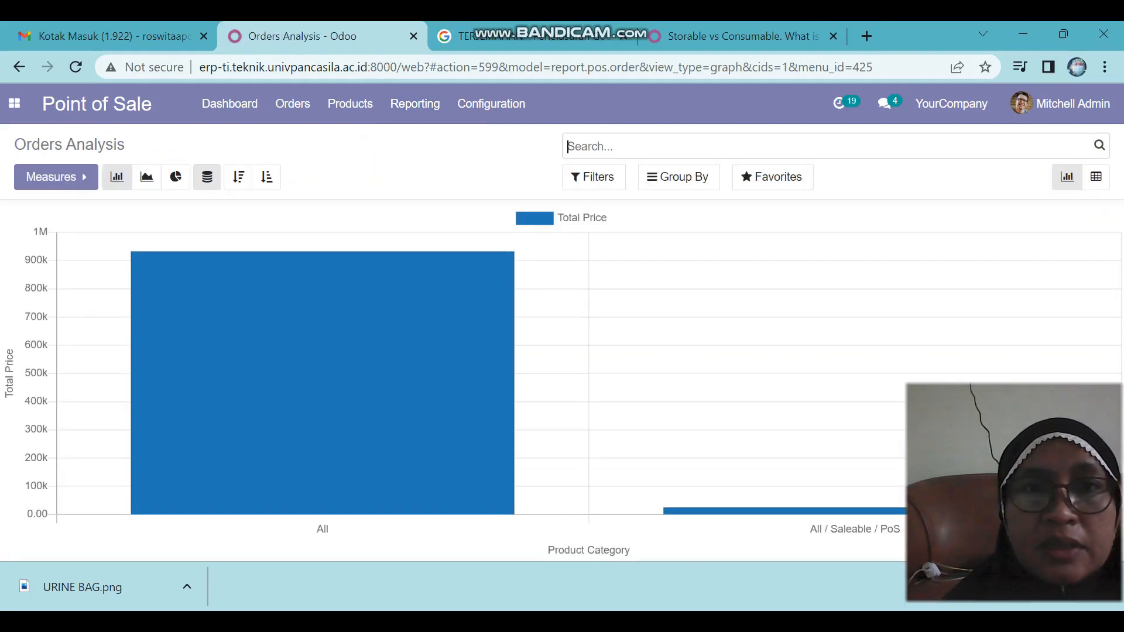
Step: Revisit the Point of Sale orders list and return to the dashboard of sales points
left_click(415, 104)
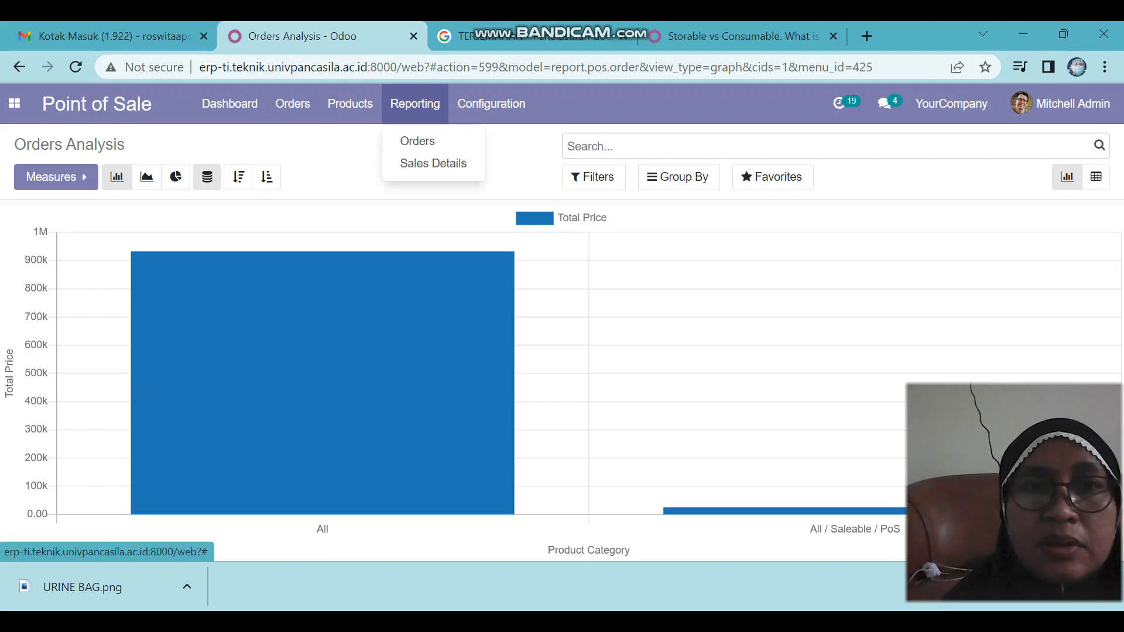
left_click(350, 104)
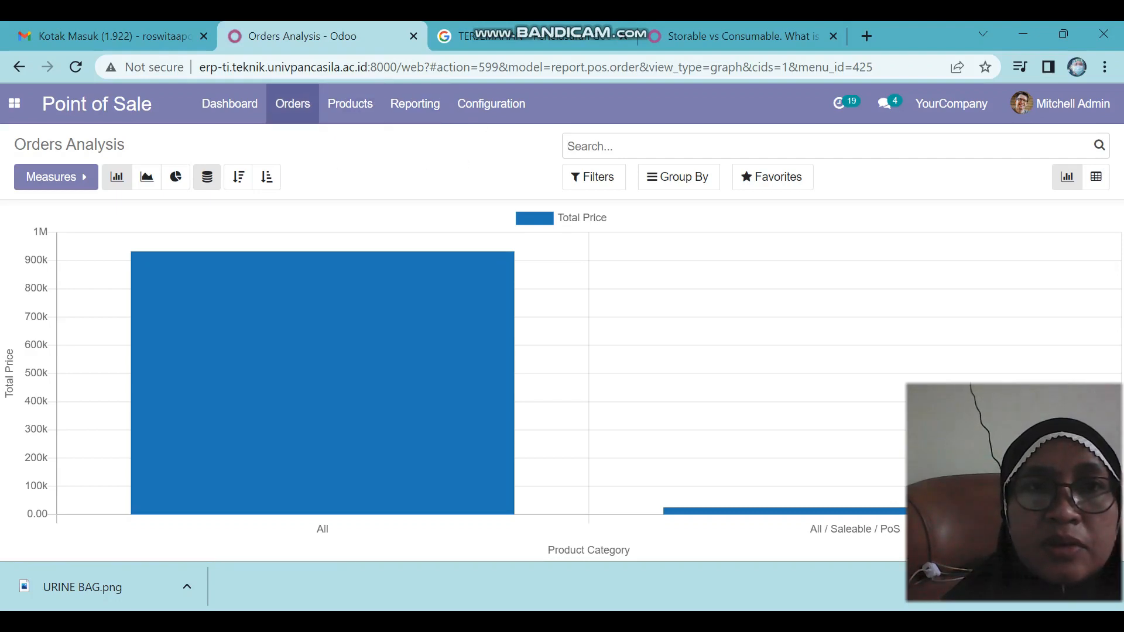
left_click(293, 104)
left_click(302, 141)
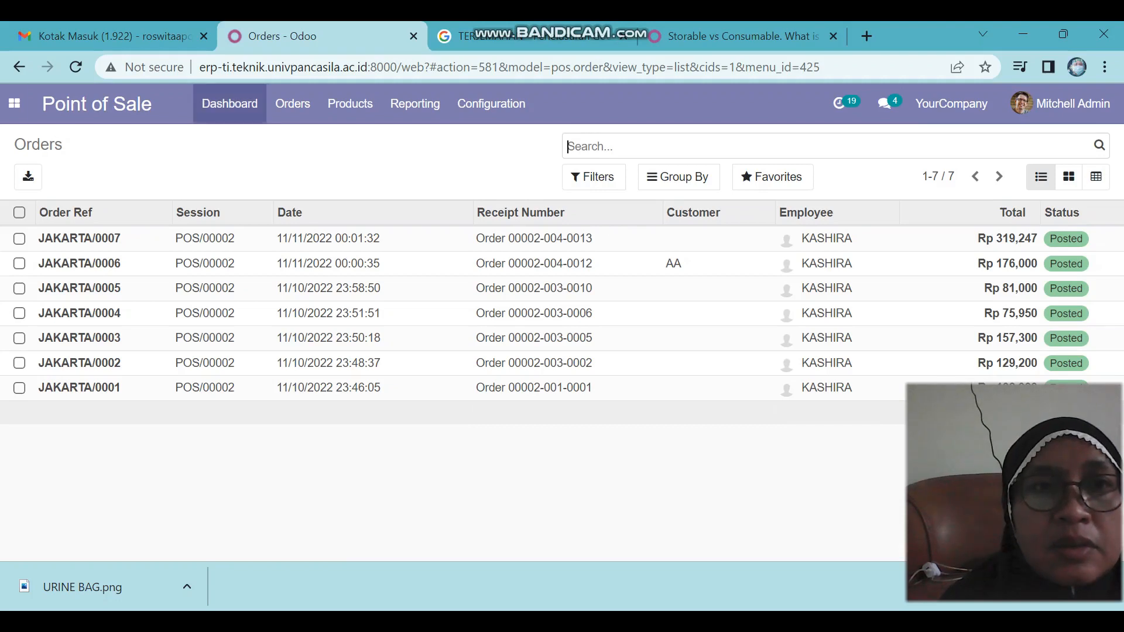
left_click(293, 104)
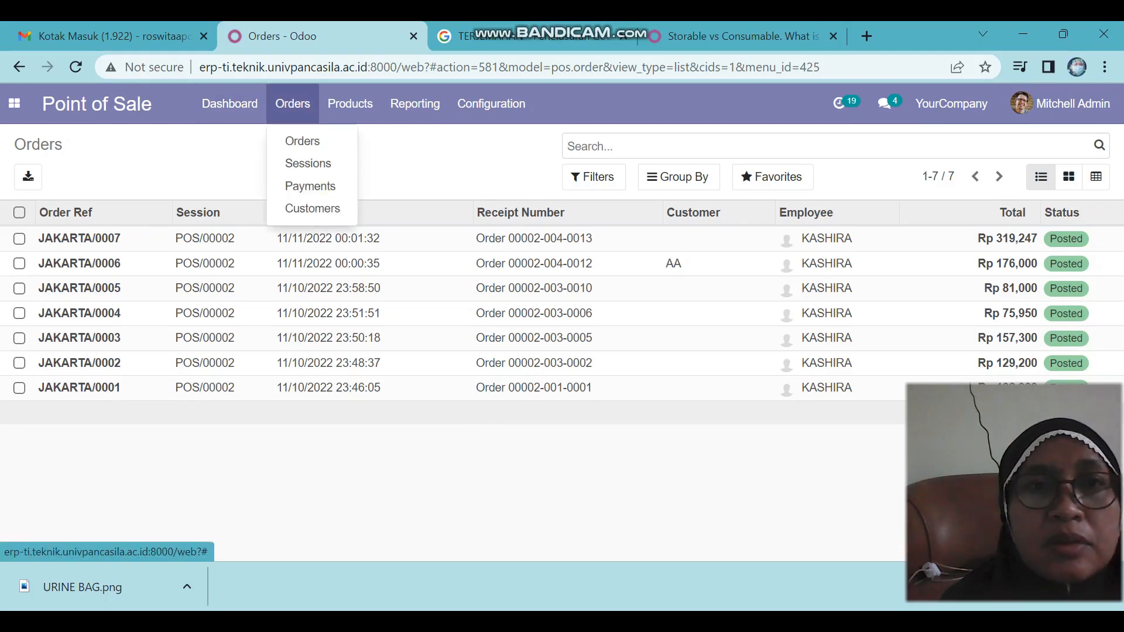
mouse_move(350, 104)
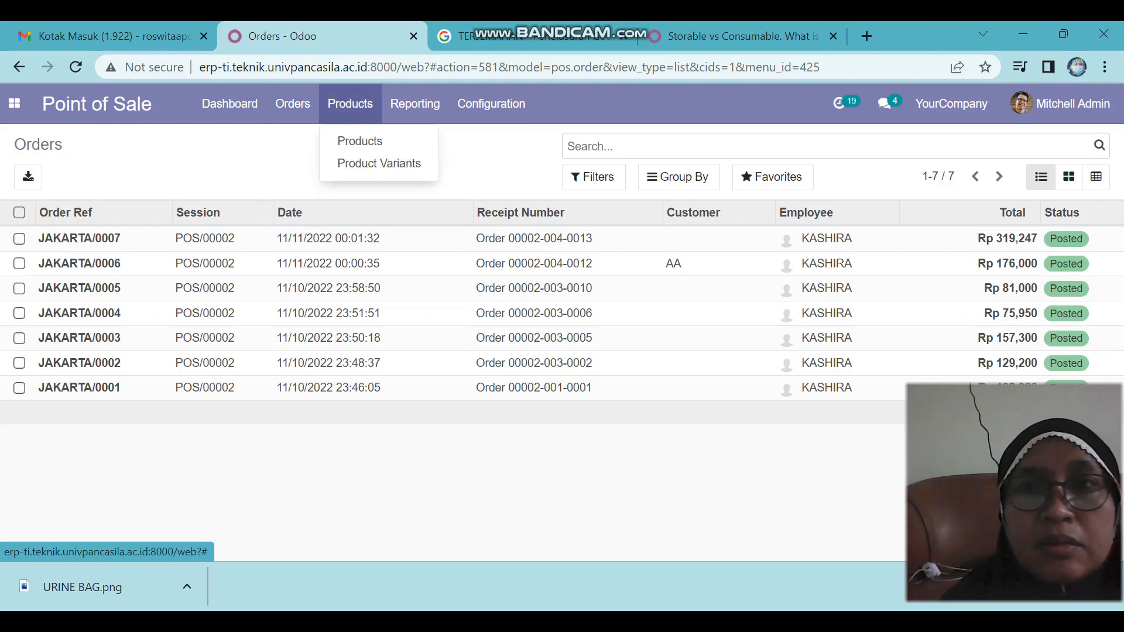
left_click(97, 104)
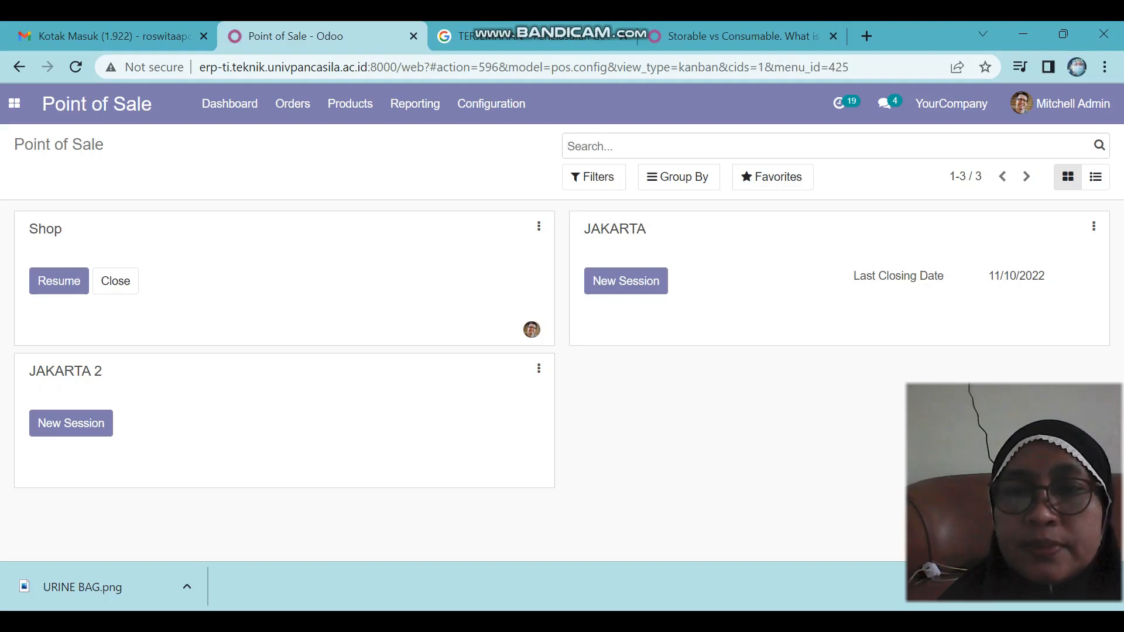
left_click(885, 622)
mouse_move(513, 622)
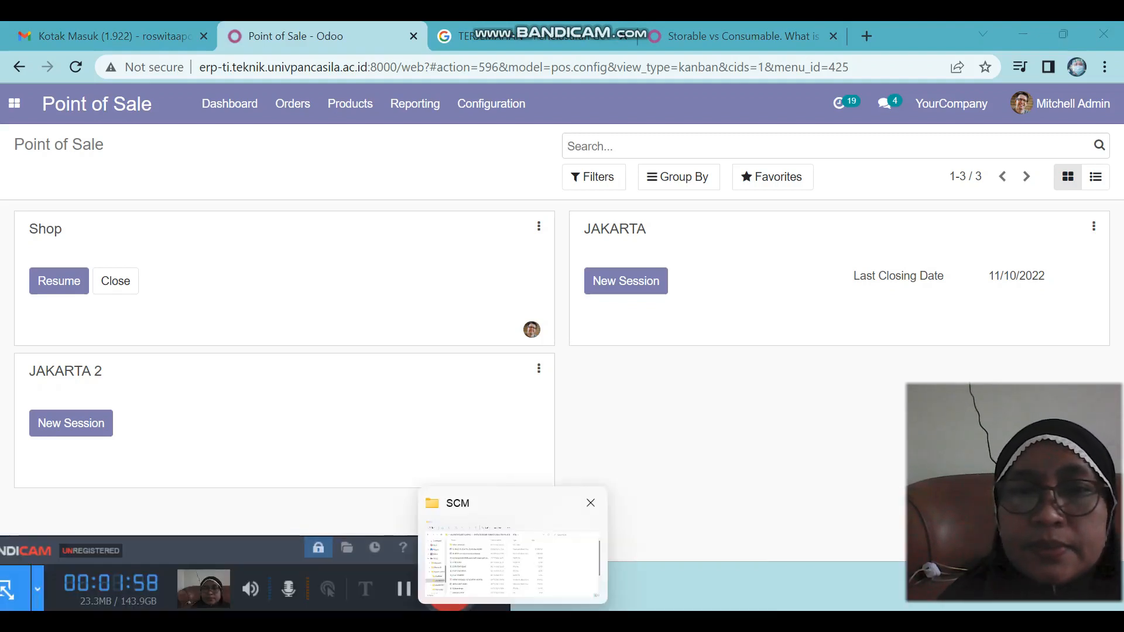